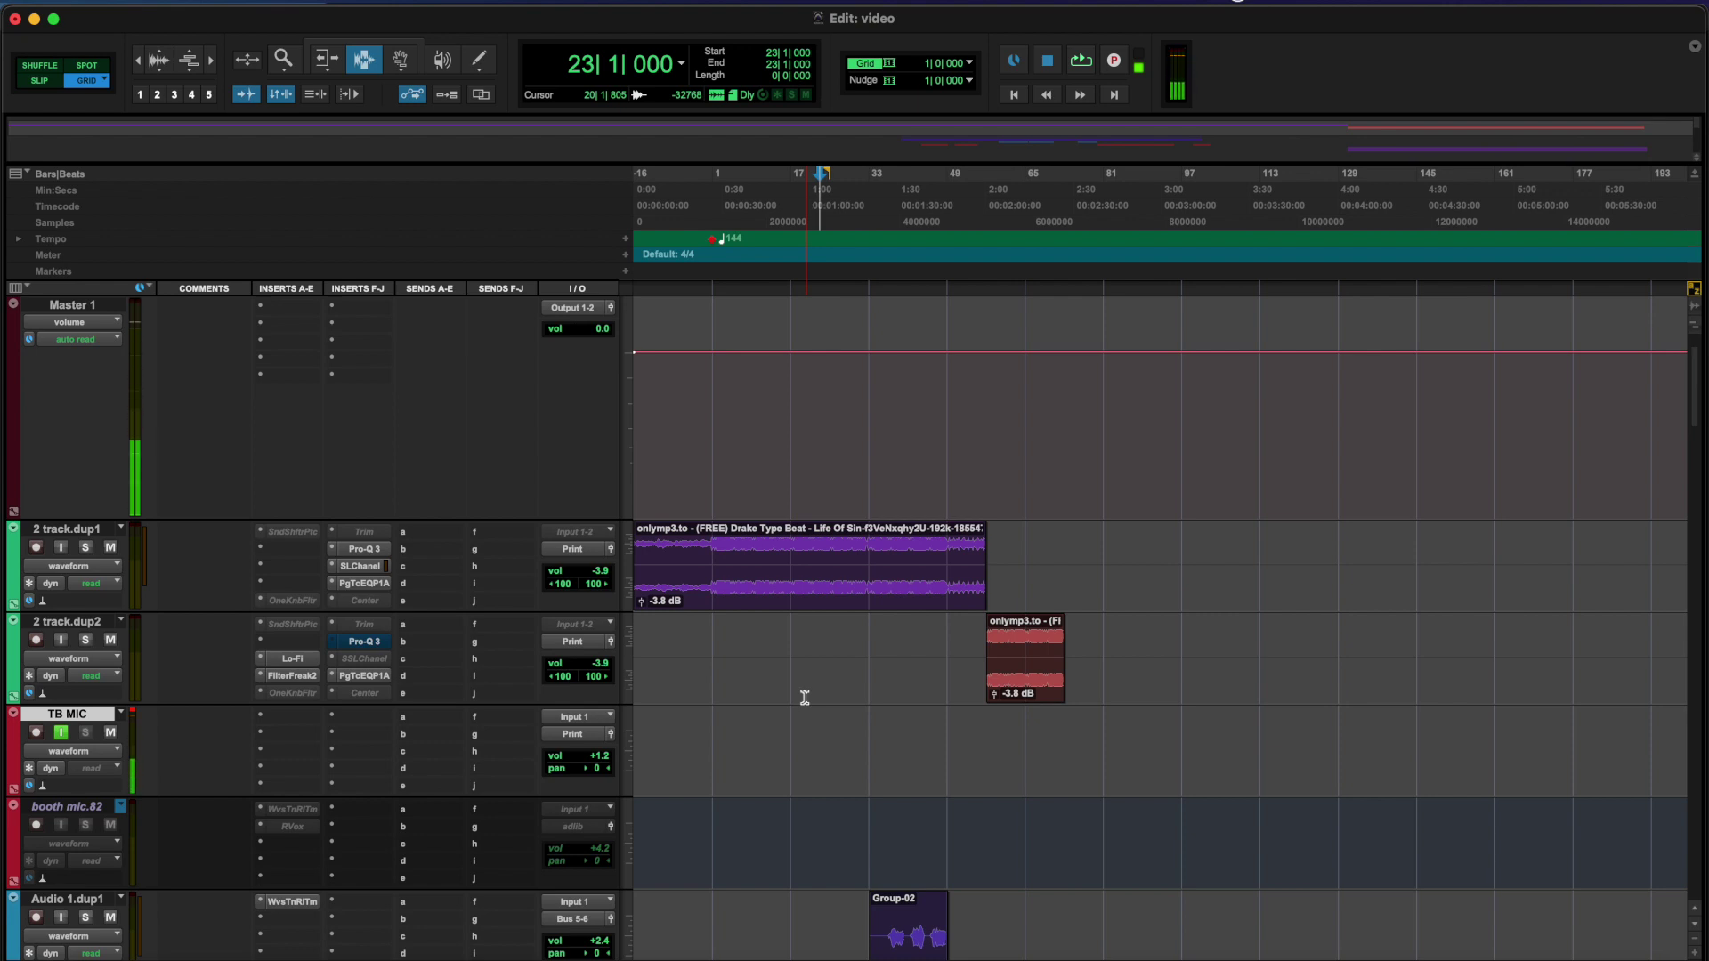
# Look over the beat and vocal tracks, placing the edit cursor at bar -1 on the 2 track.dup1 beat clip
pyautogui.scroll(2, 756, 681)
pyautogui.click(697, 666)
pyautogui.click(663, 670)
pyautogui.click(692, 682)
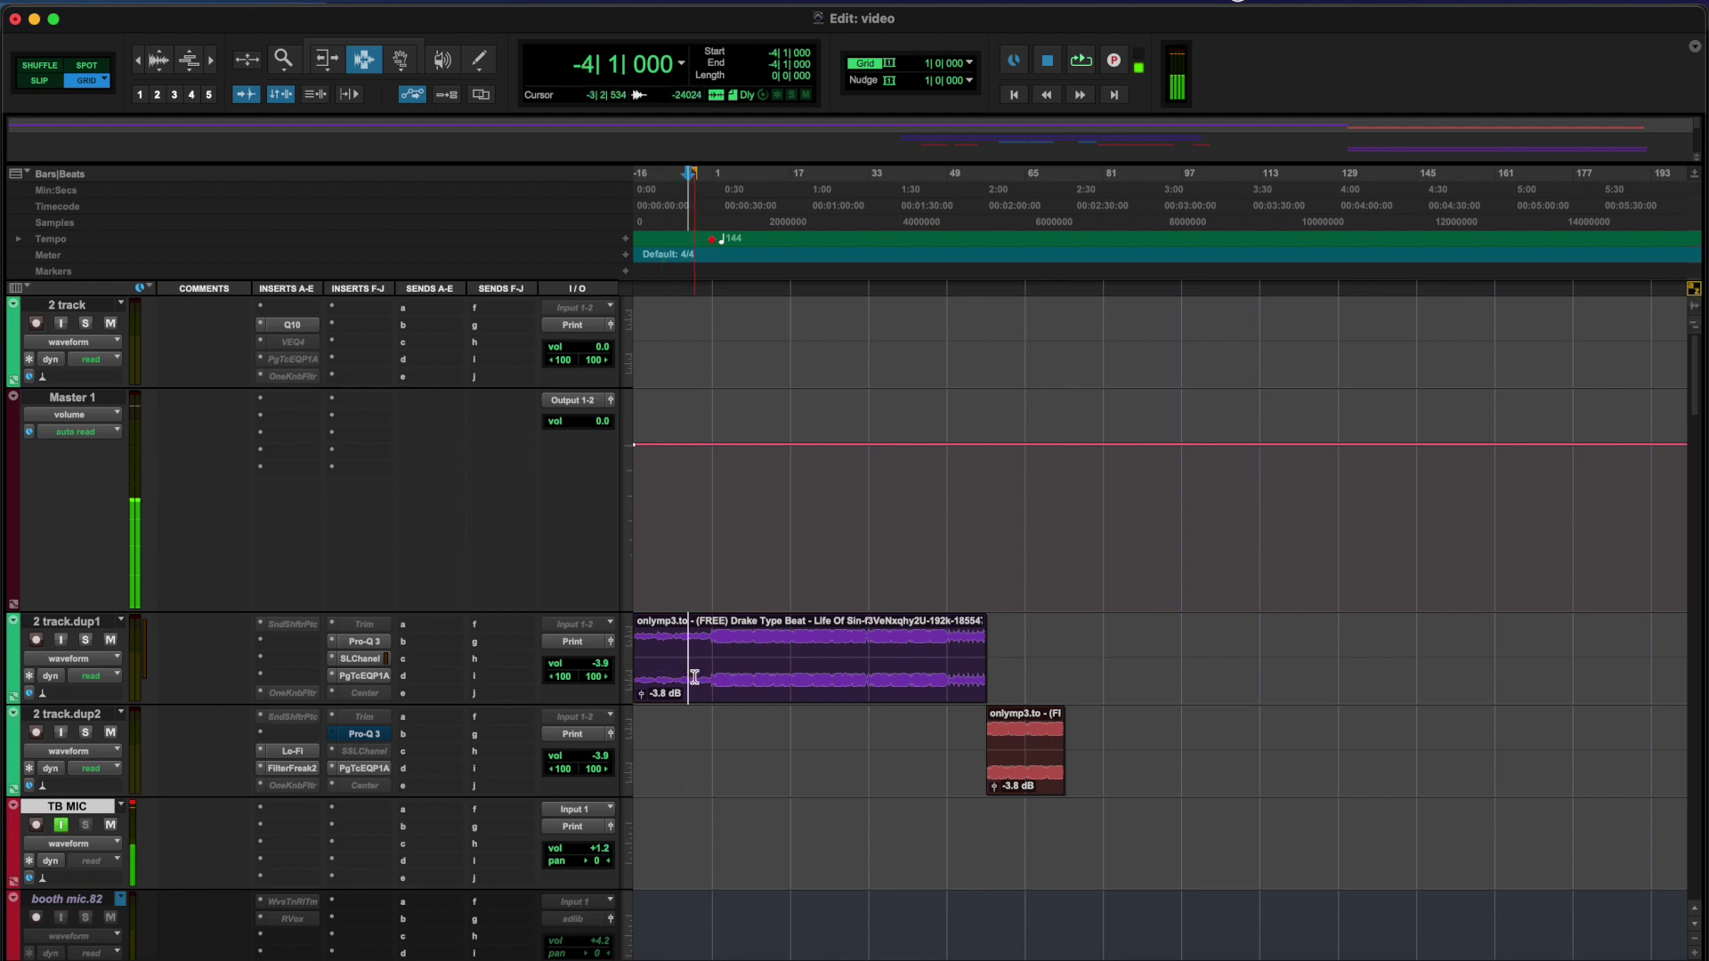
pyautogui.click(694, 680)
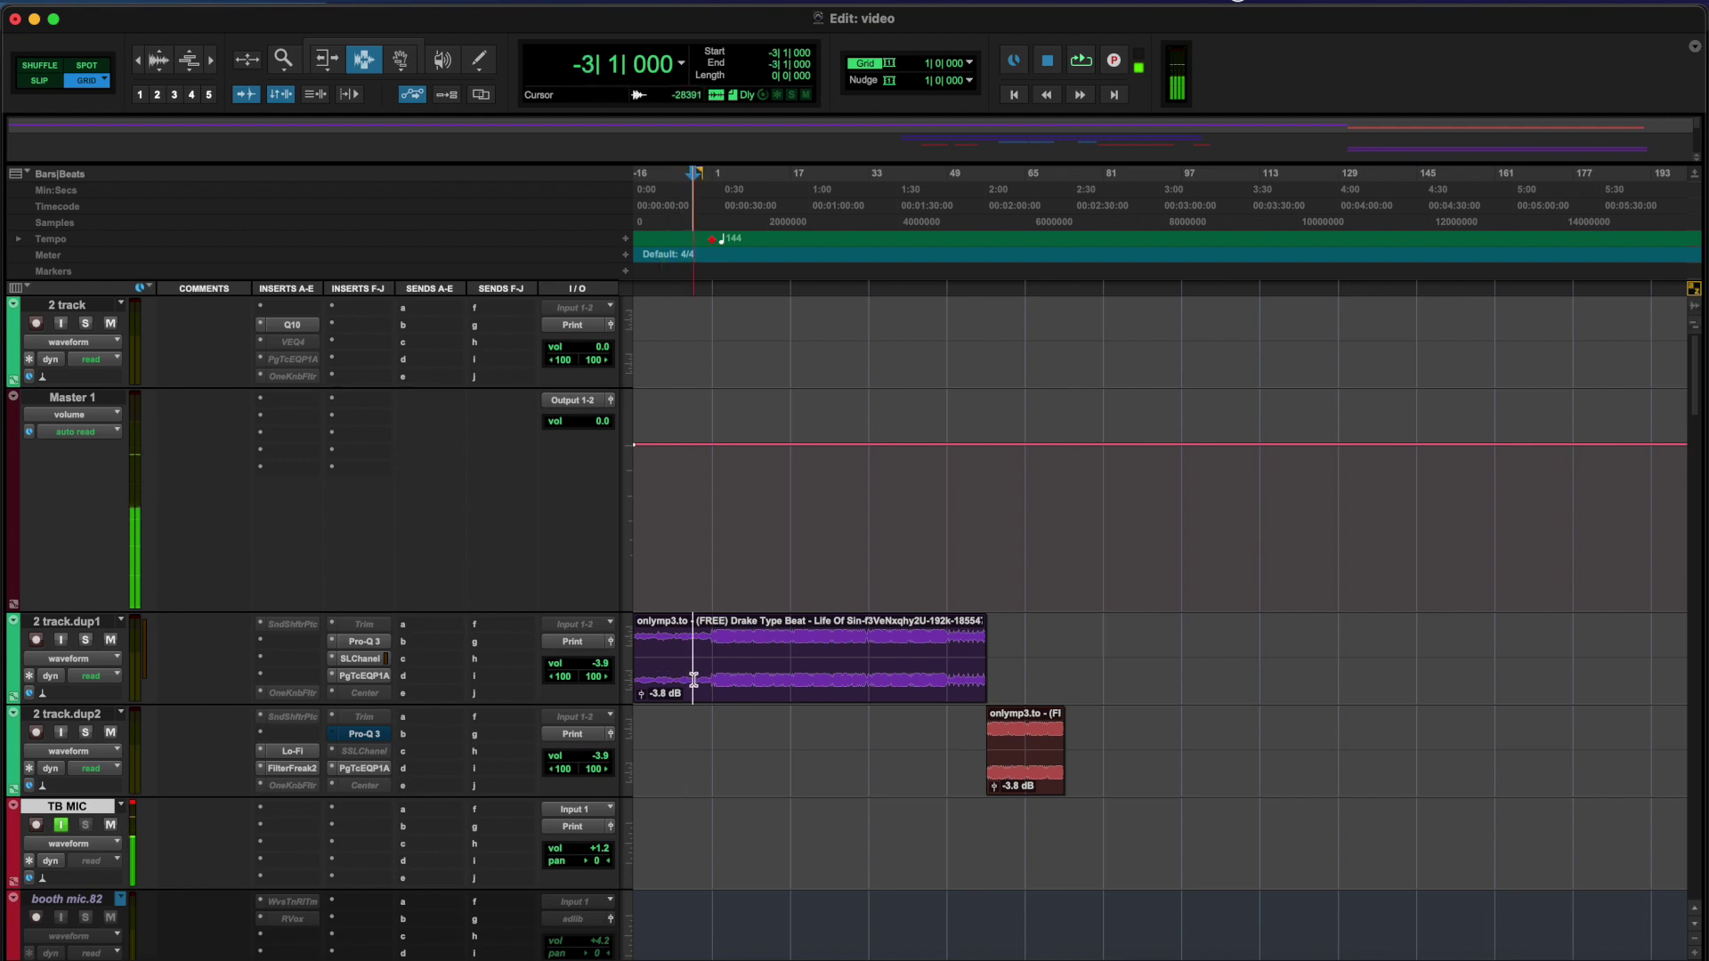
pyautogui.scroll(-10, 695, 679)
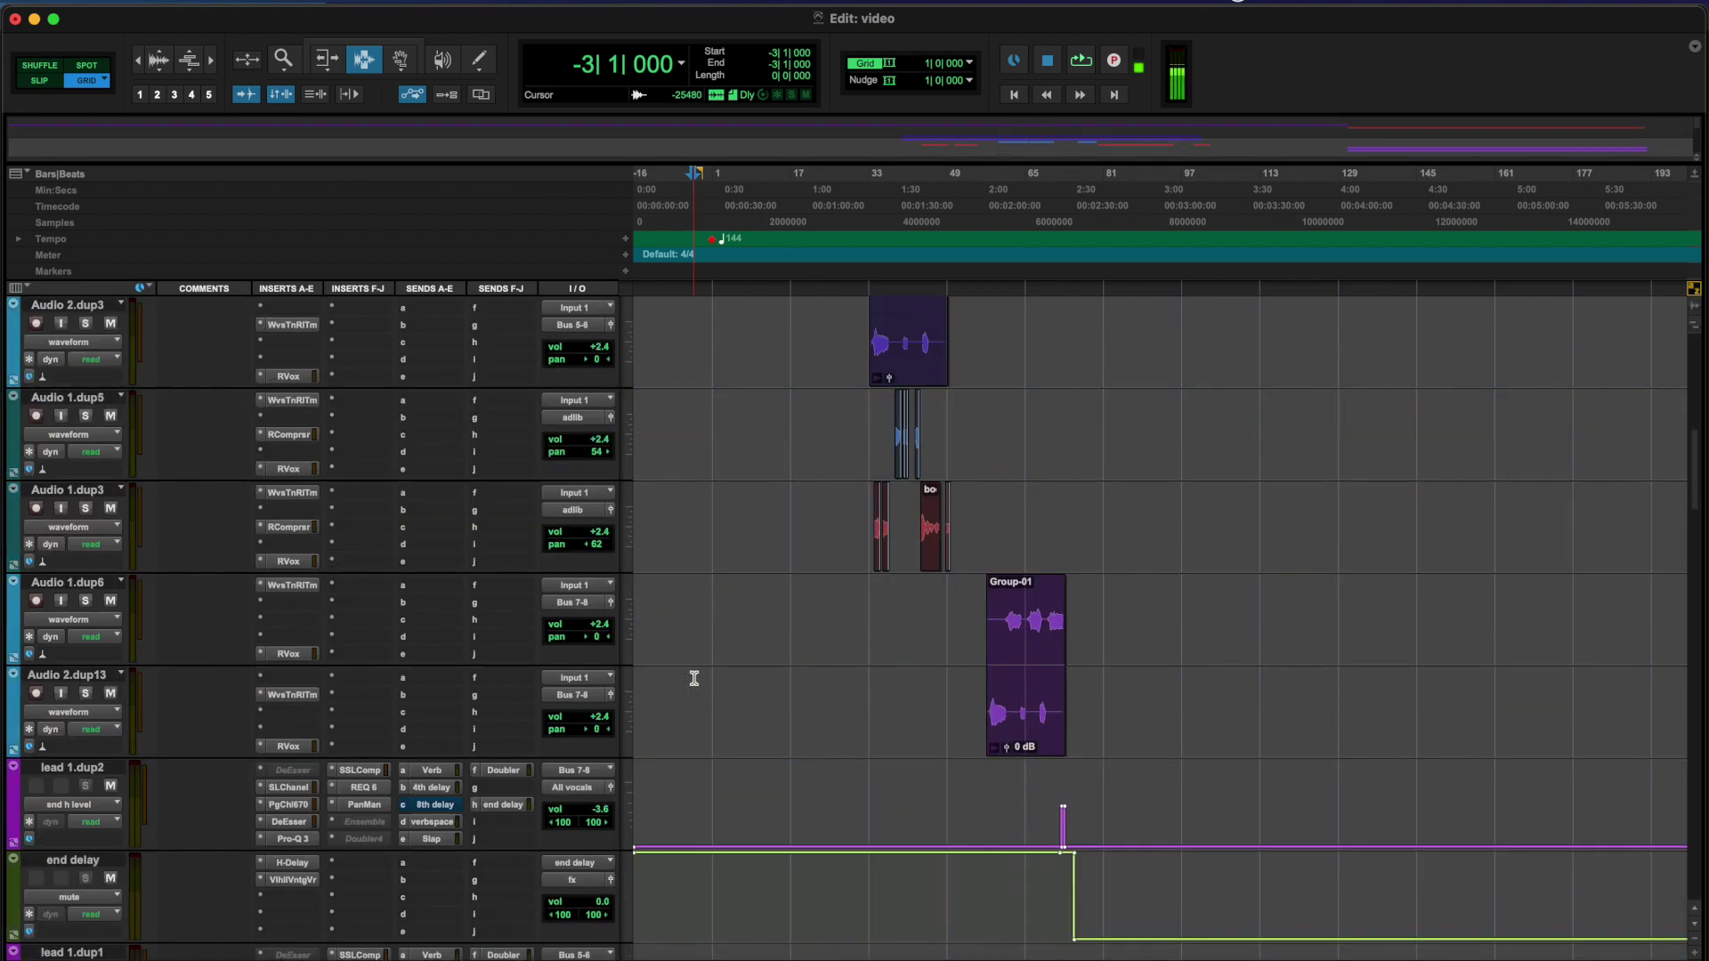
pyautogui.scroll(10, 695, 678)
pyautogui.click(701, 675)
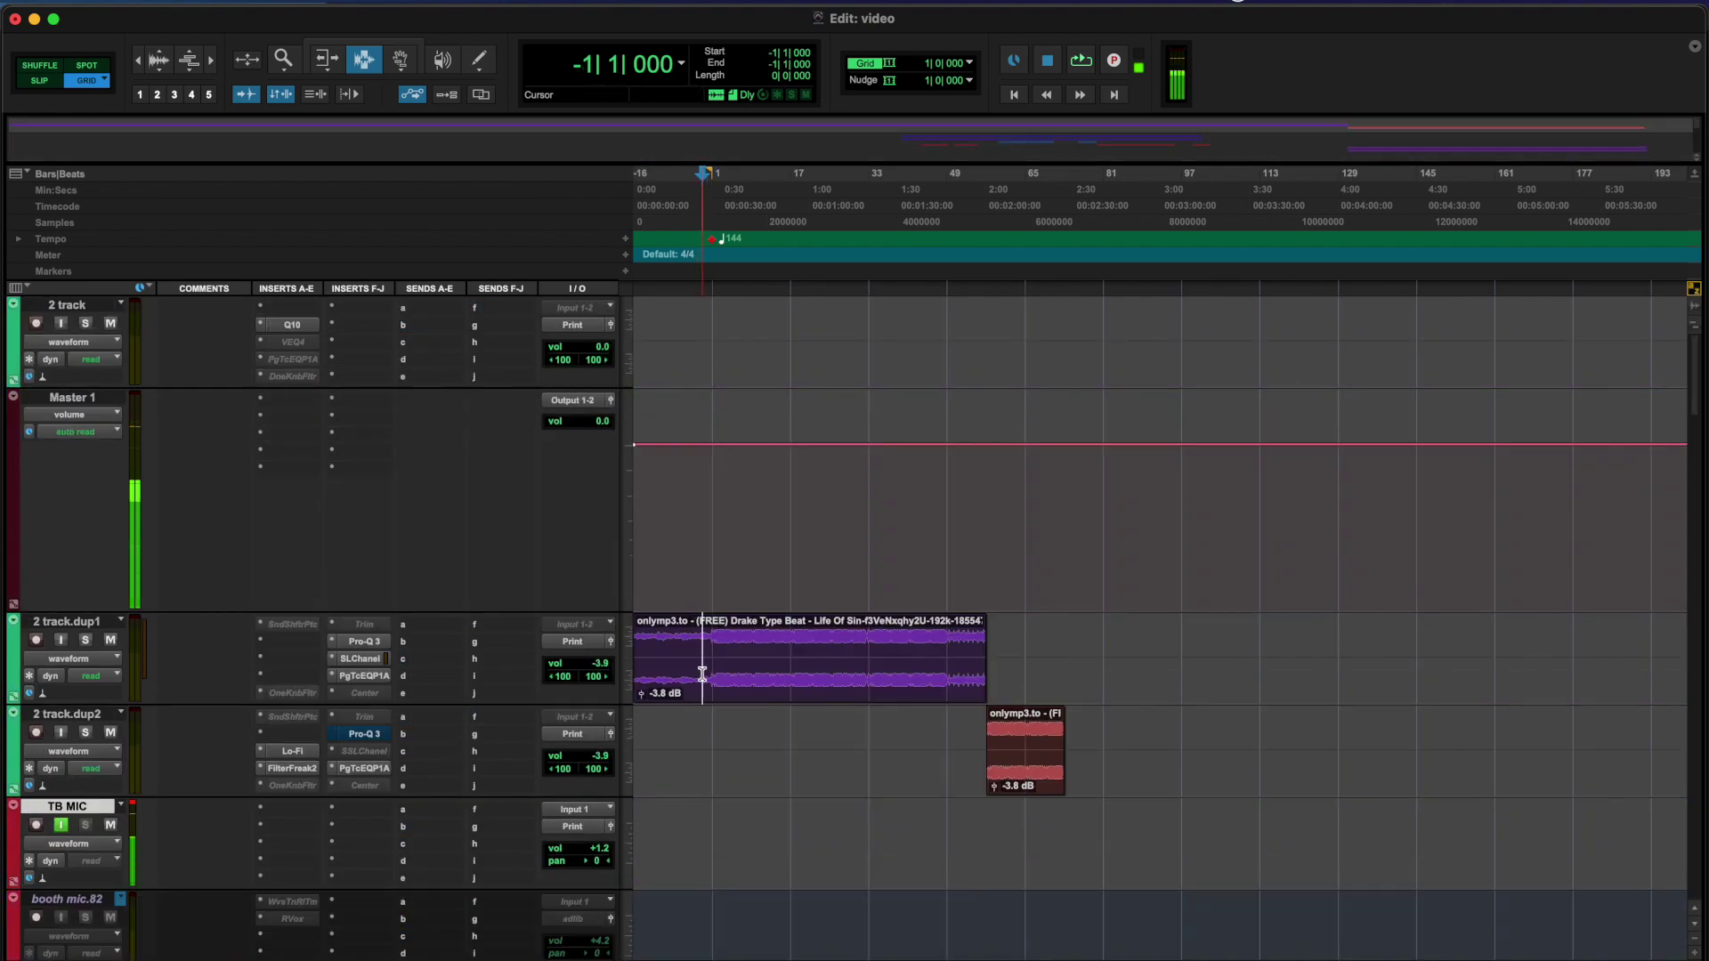
pyautogui.scroll(-5, 702, 674)
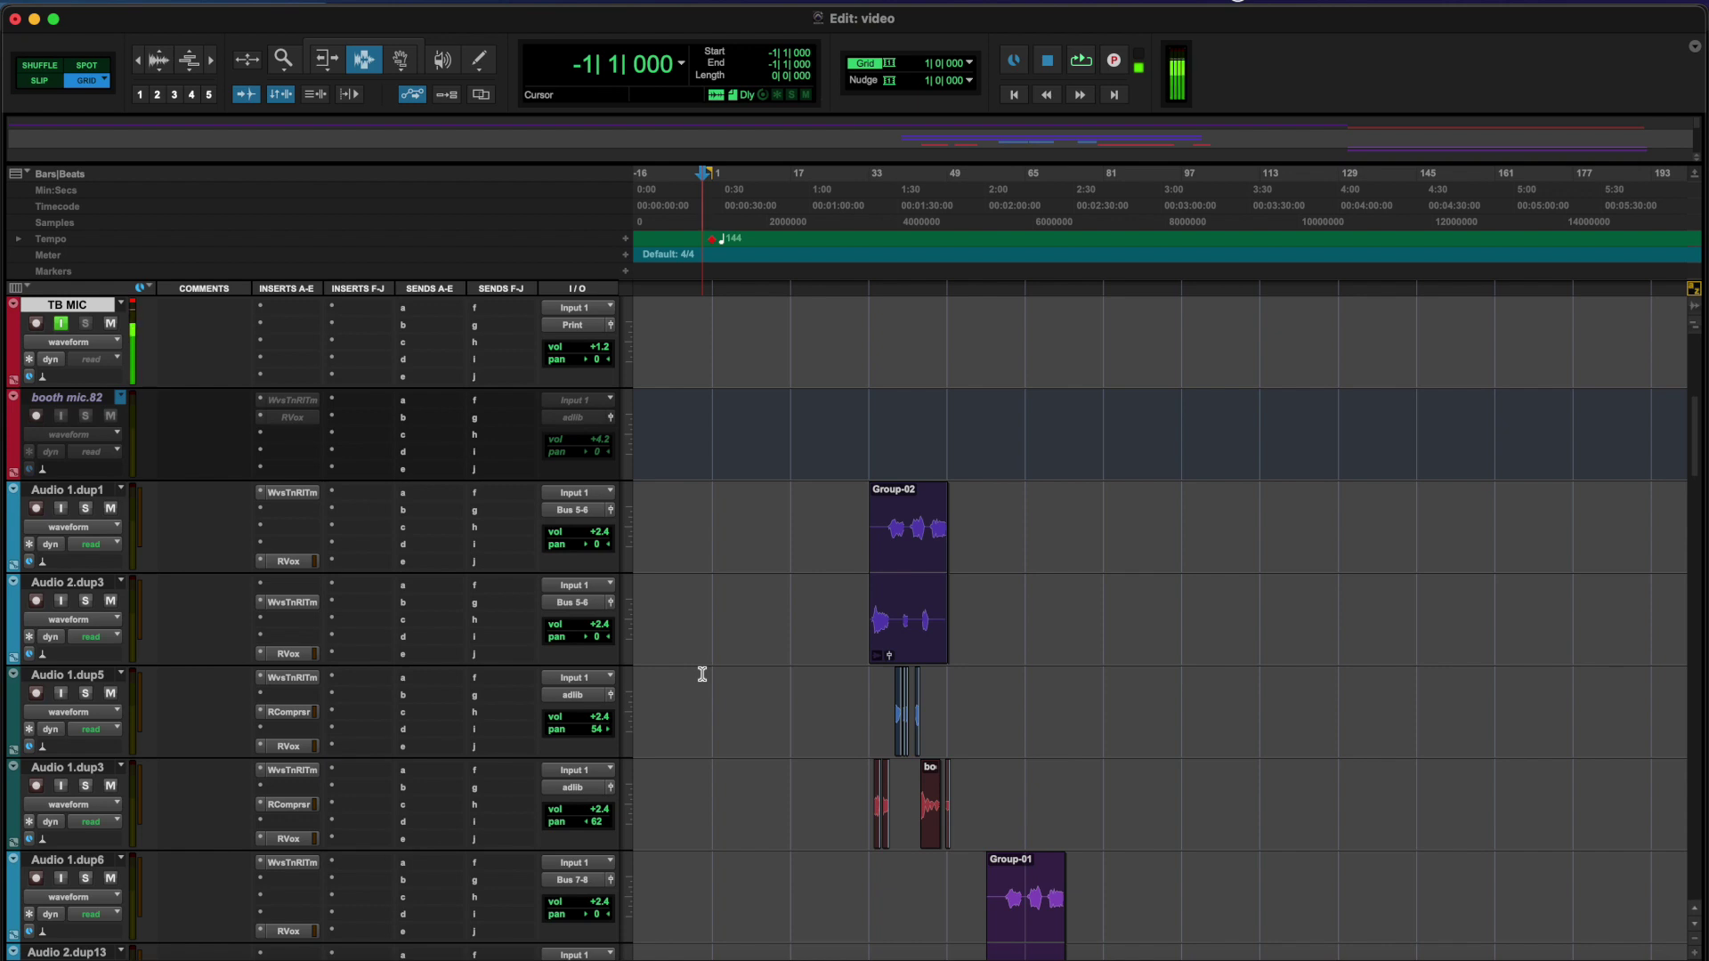
pyautogui.scroll(5, 703, 674)
pyautogui.click(699, 652)
pyautogui.click(703, 611)
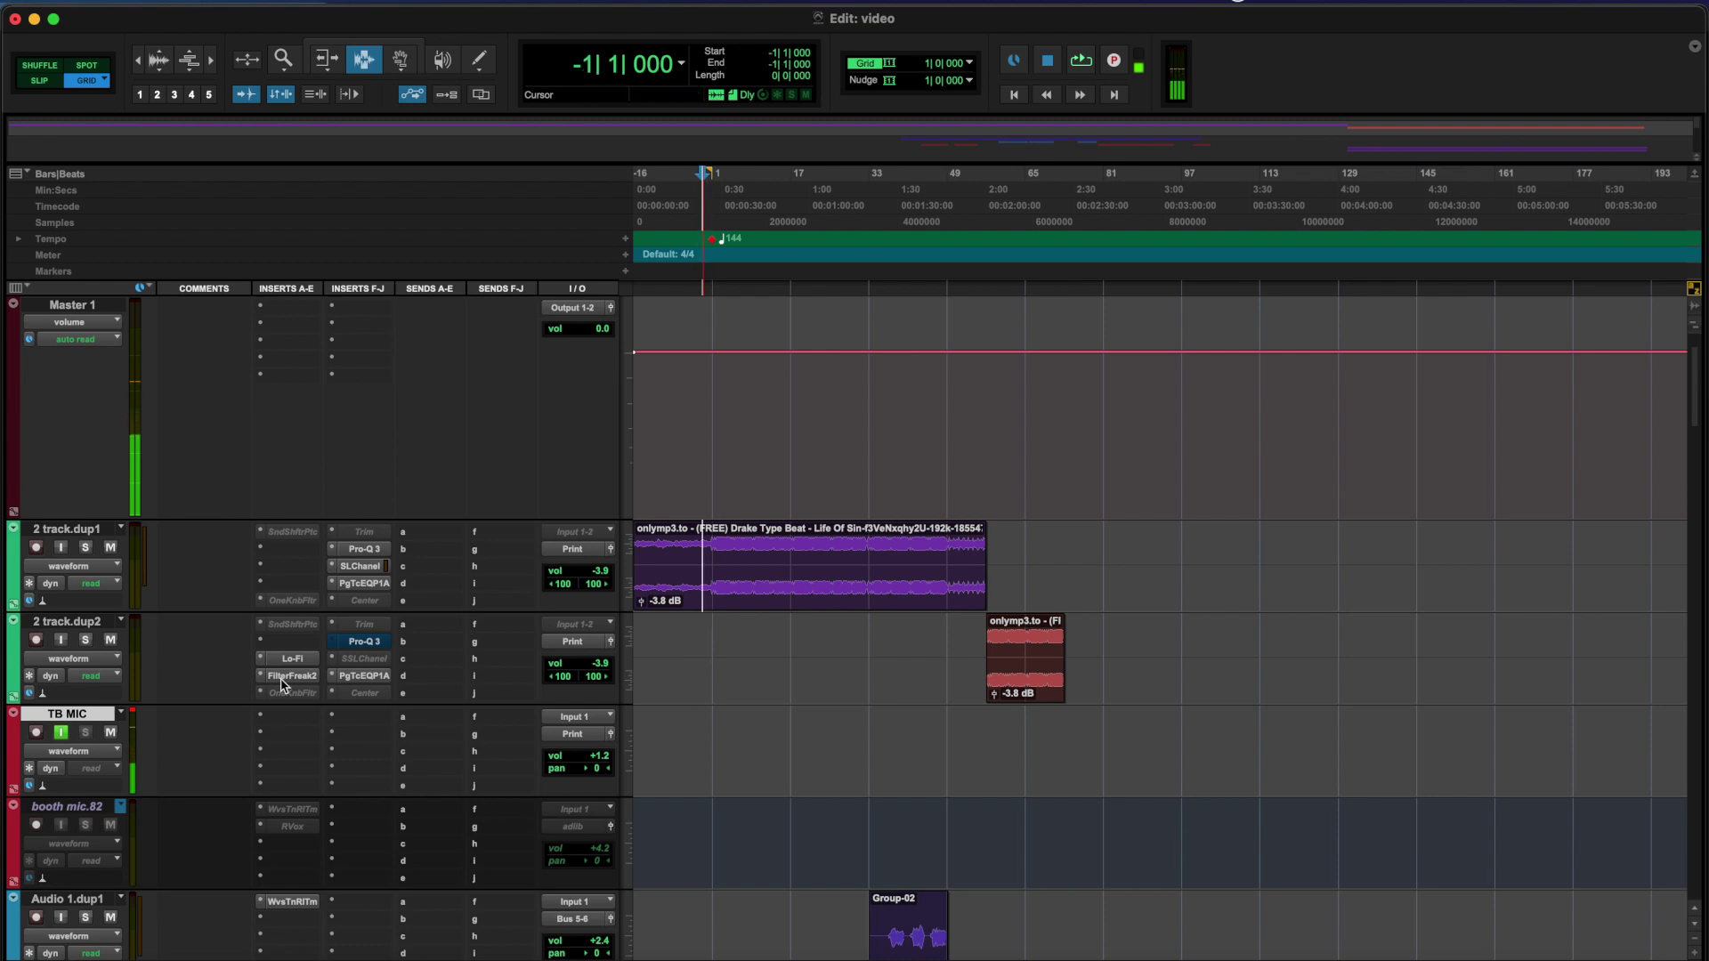
# Mute the TB MIC track and play the session from its beginning
pyautogui.click(110, 733)
pyautogui.press('space')
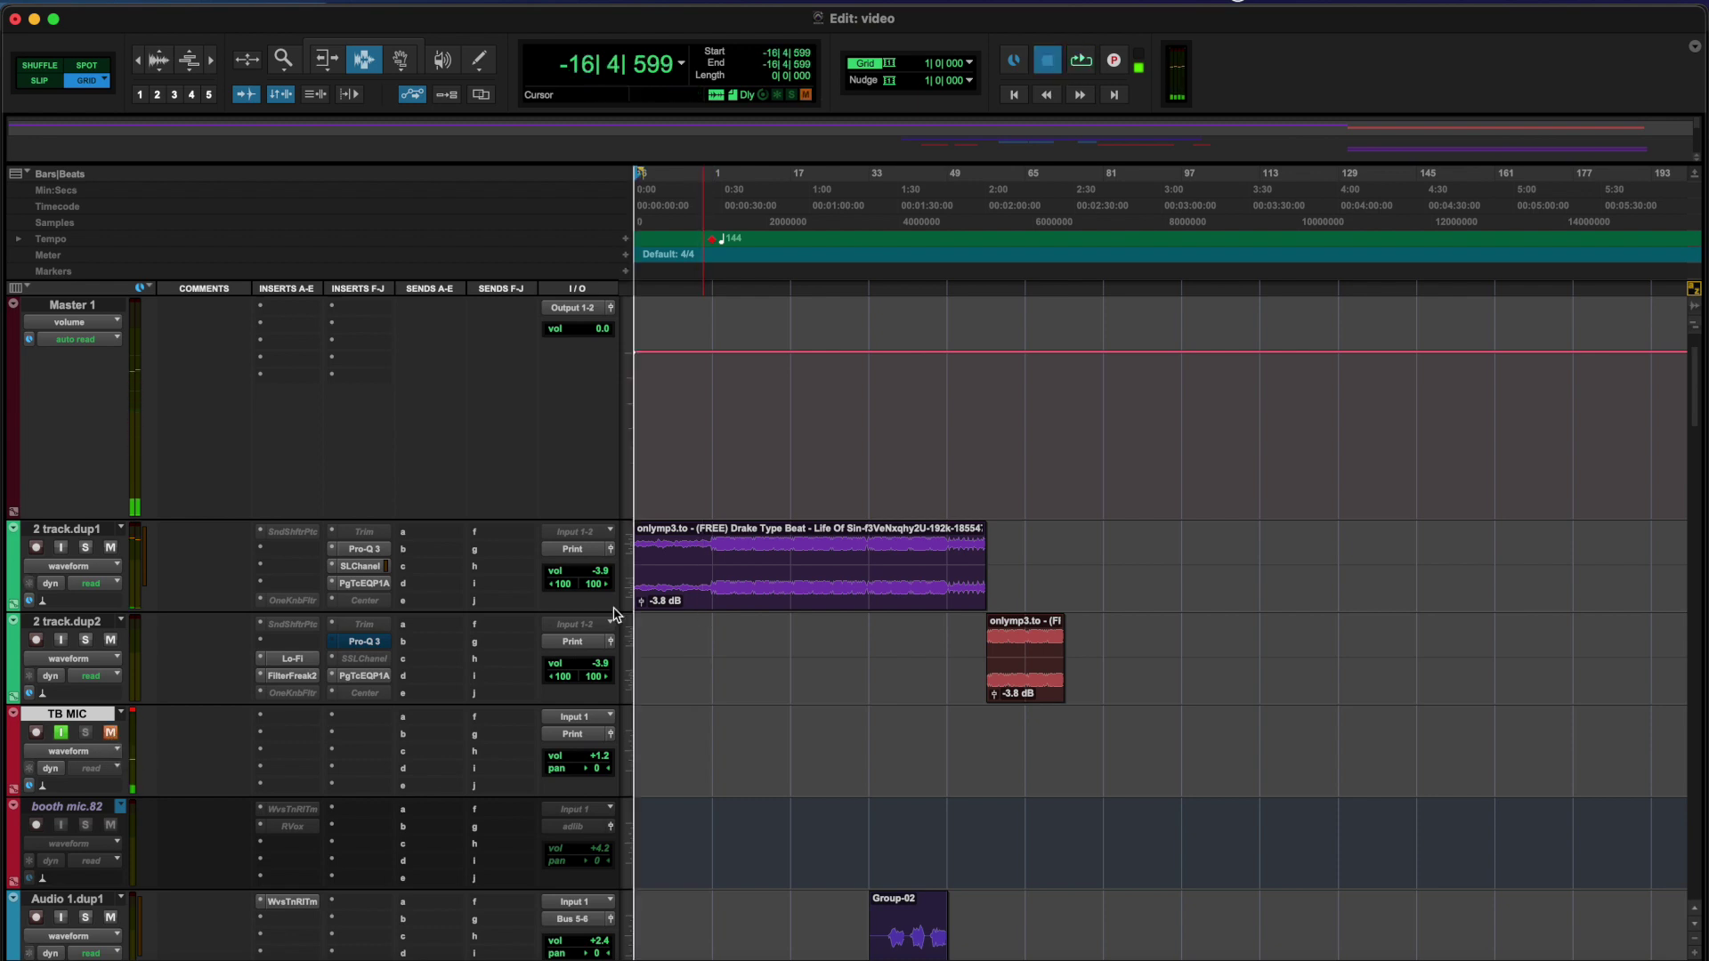
# Review the vocal channel strips with their inserts and sends in the Mix window, and return to the Edit window
pyautogui.press('super+equal')
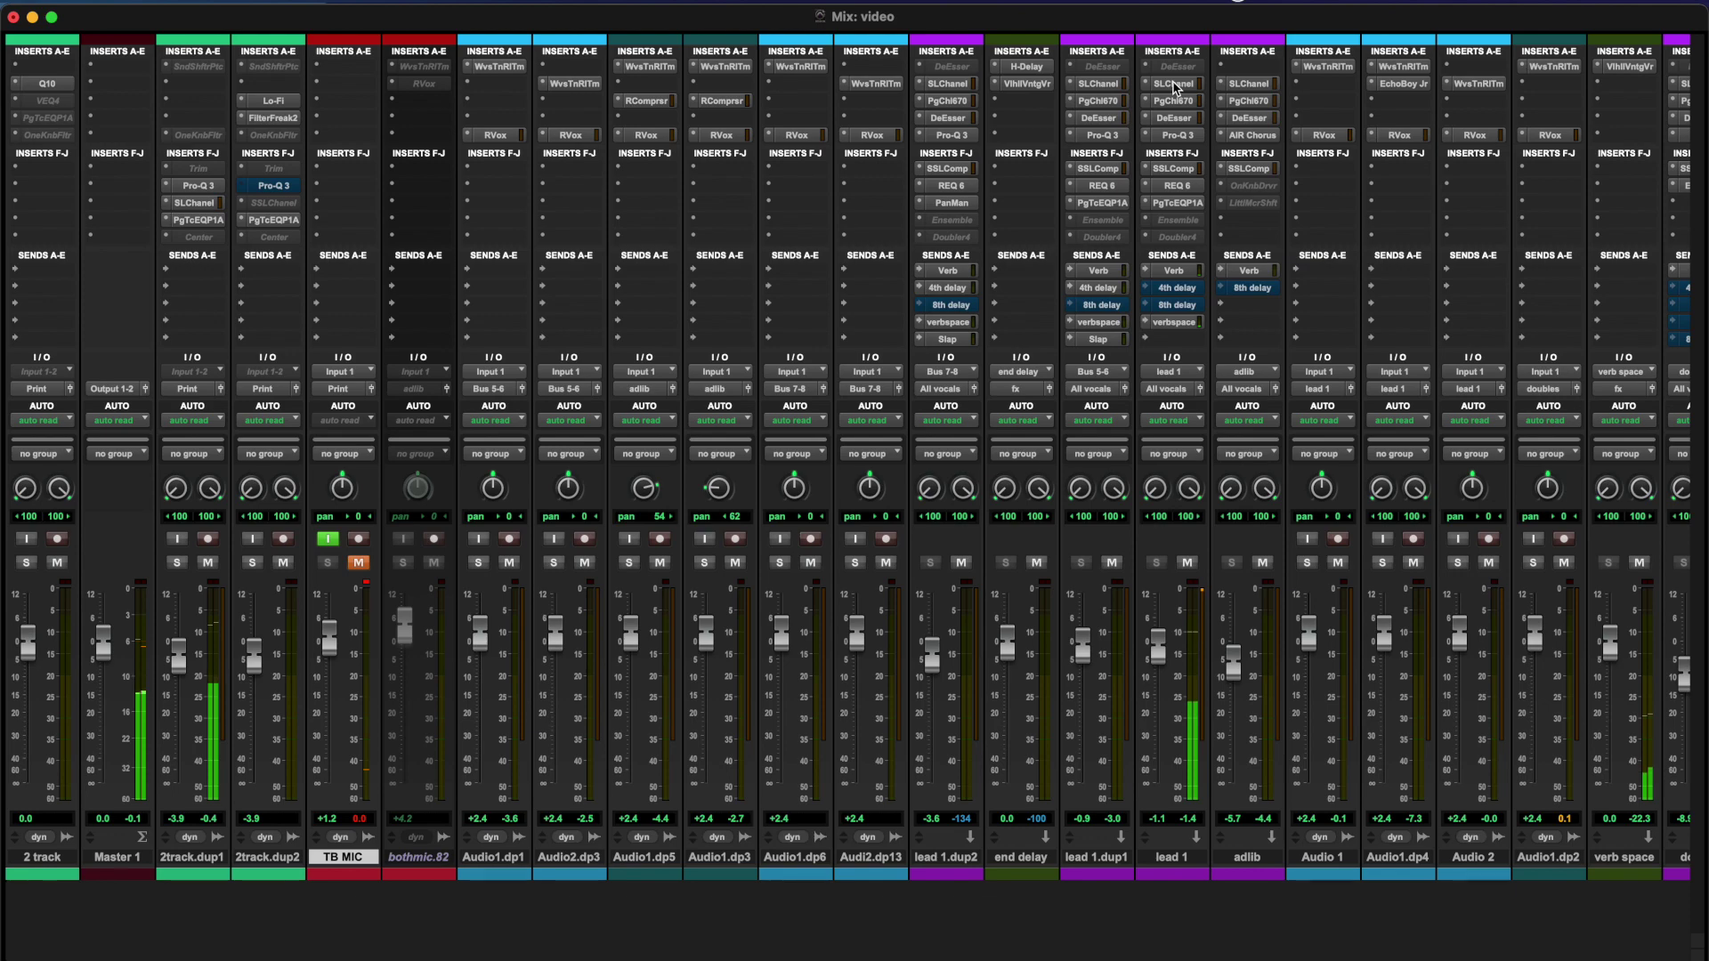
pyautogui.hscroll(2, 1102, 189)
pyautogui.hscroll(2, 1102, 188)
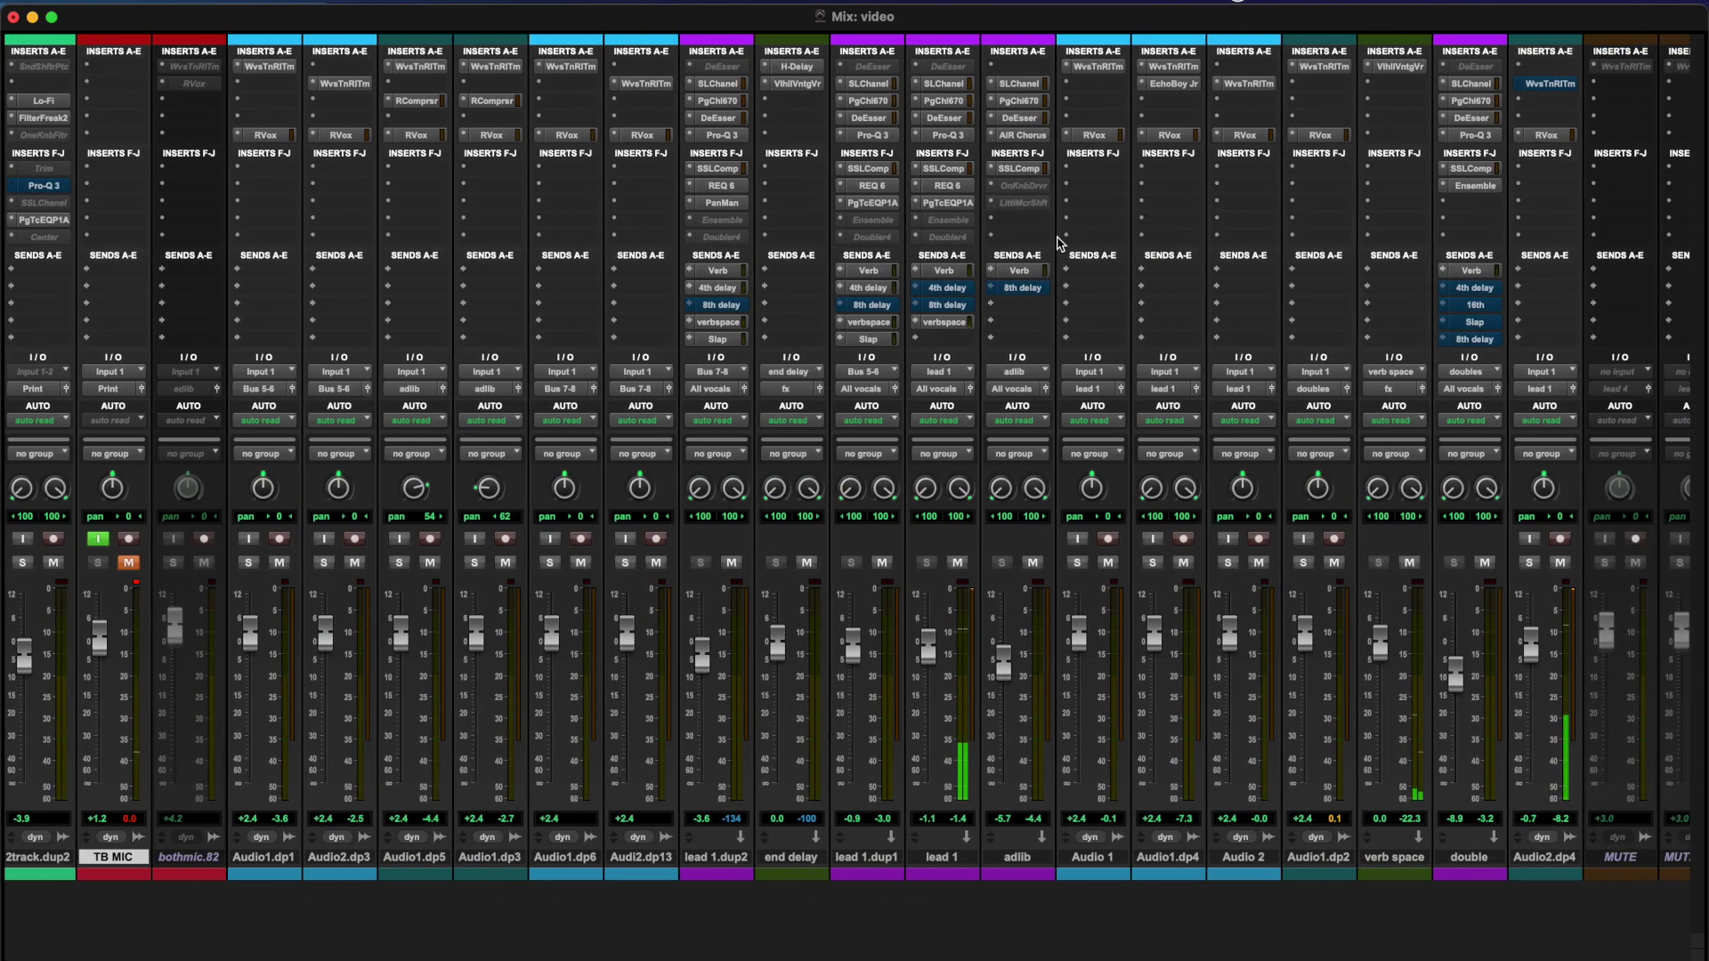
pyautogui.press('super+equal')
# Examine the lead, adlib and double vocal tracks and their clips during playback
pyautogui.scroll(-10, 1056, 616)
pyautogui.scroll(-10, 1056, 616)
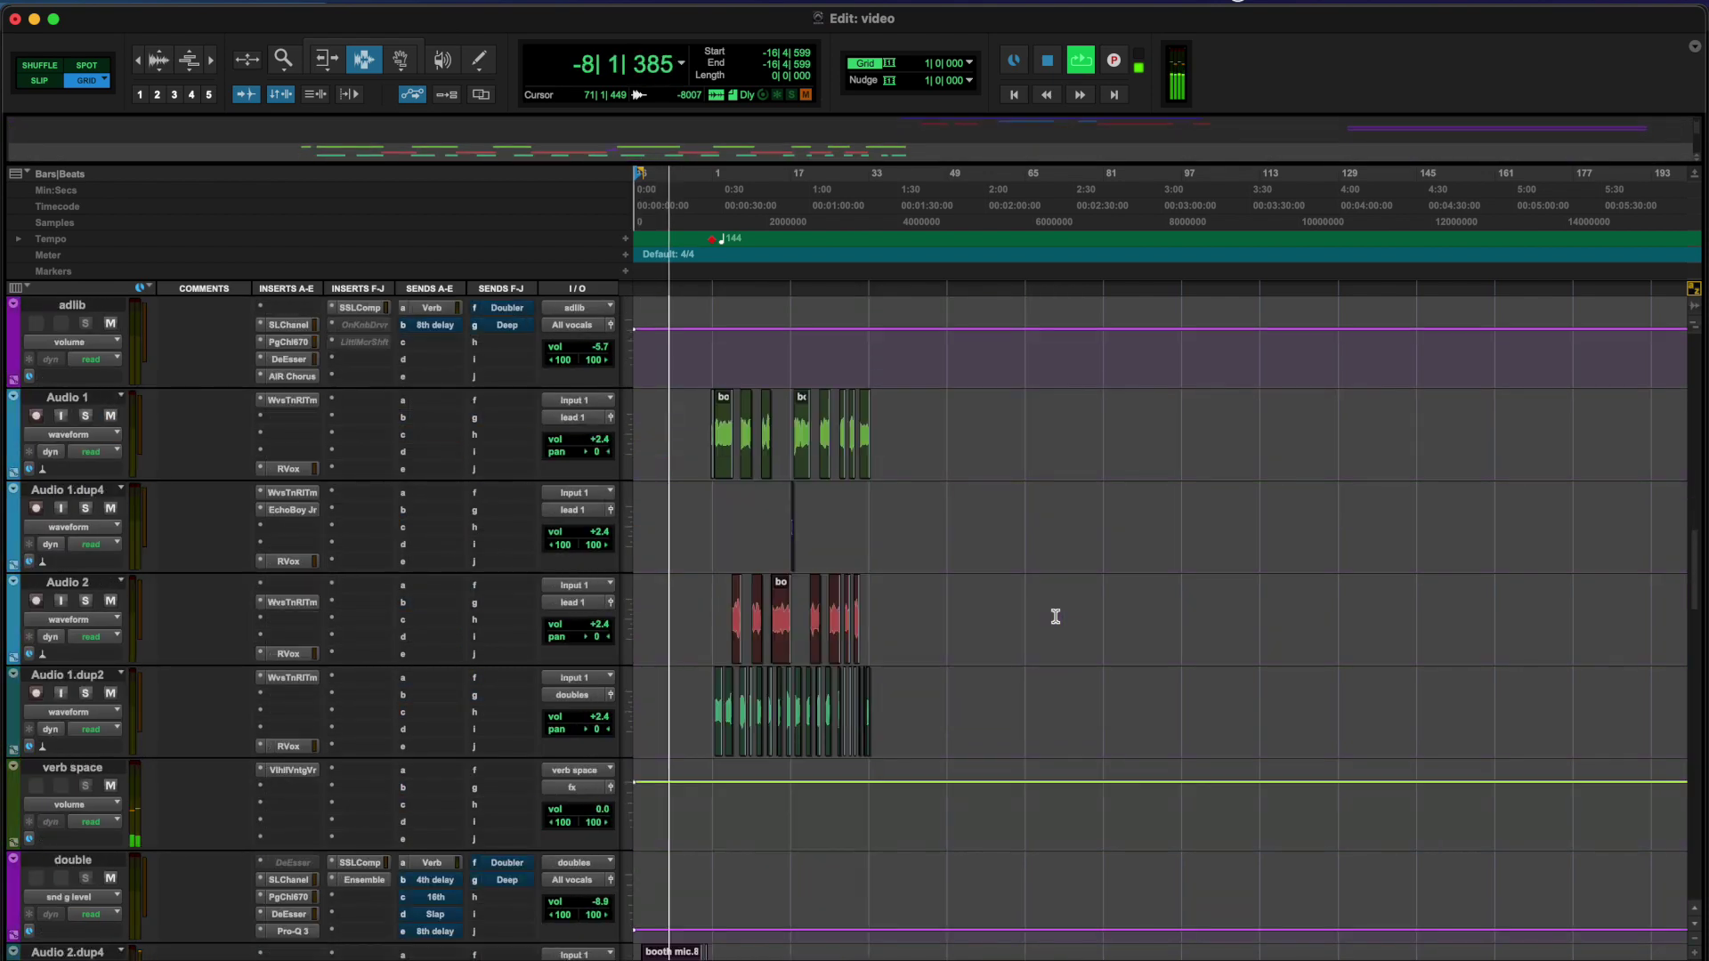
pyautogui.click(816, 570)
pyautogui.scroll(3, 816, 574)
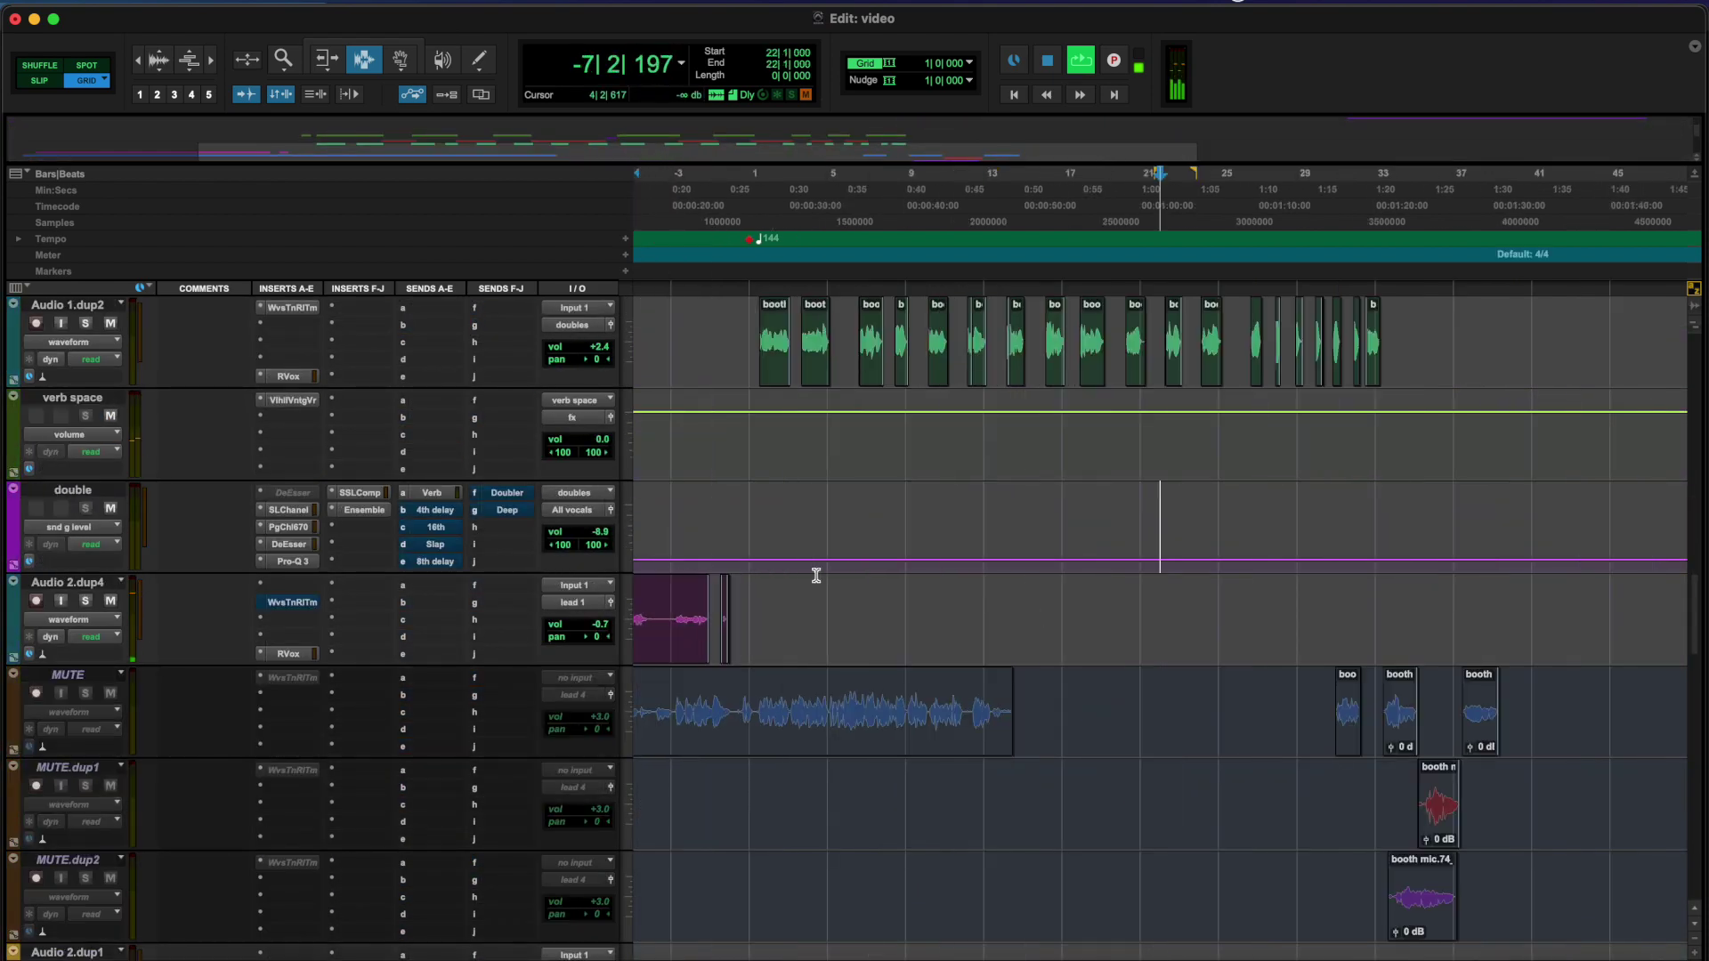
pyautogui.scroll(4, 816, 574)
pyautogui.scroll(-1, 817, 574)
pyautogui.scroll(1, 816, 574)
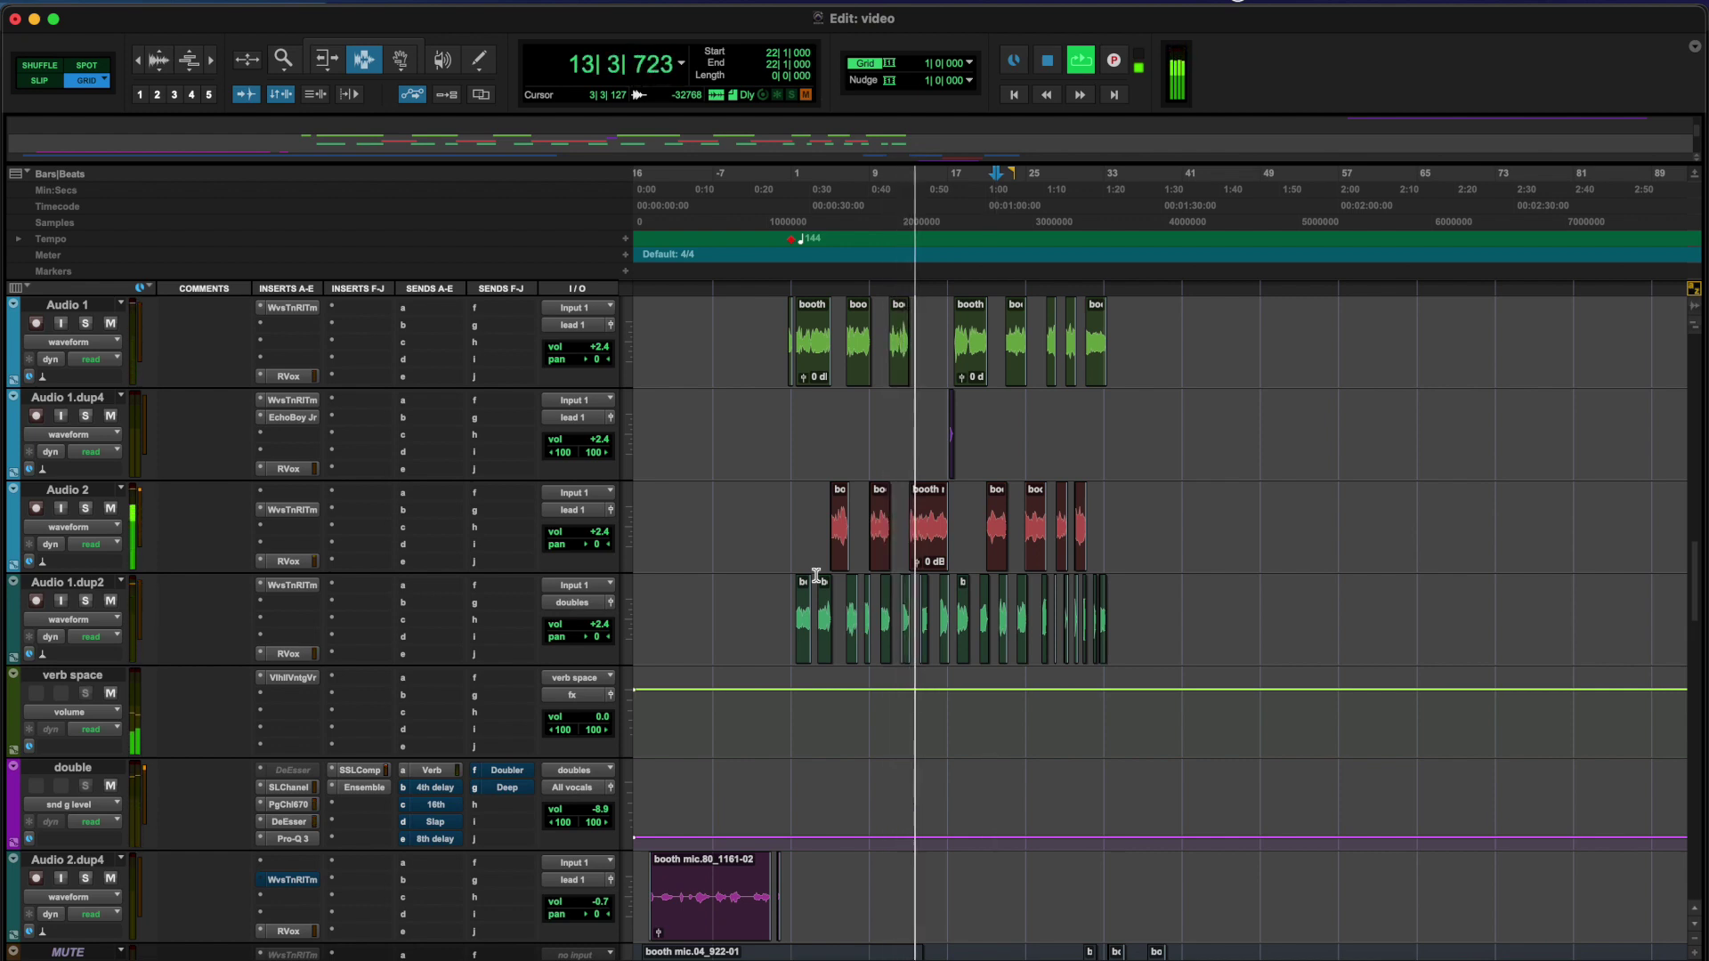
pyautogui.scroll(4, 939, 489)
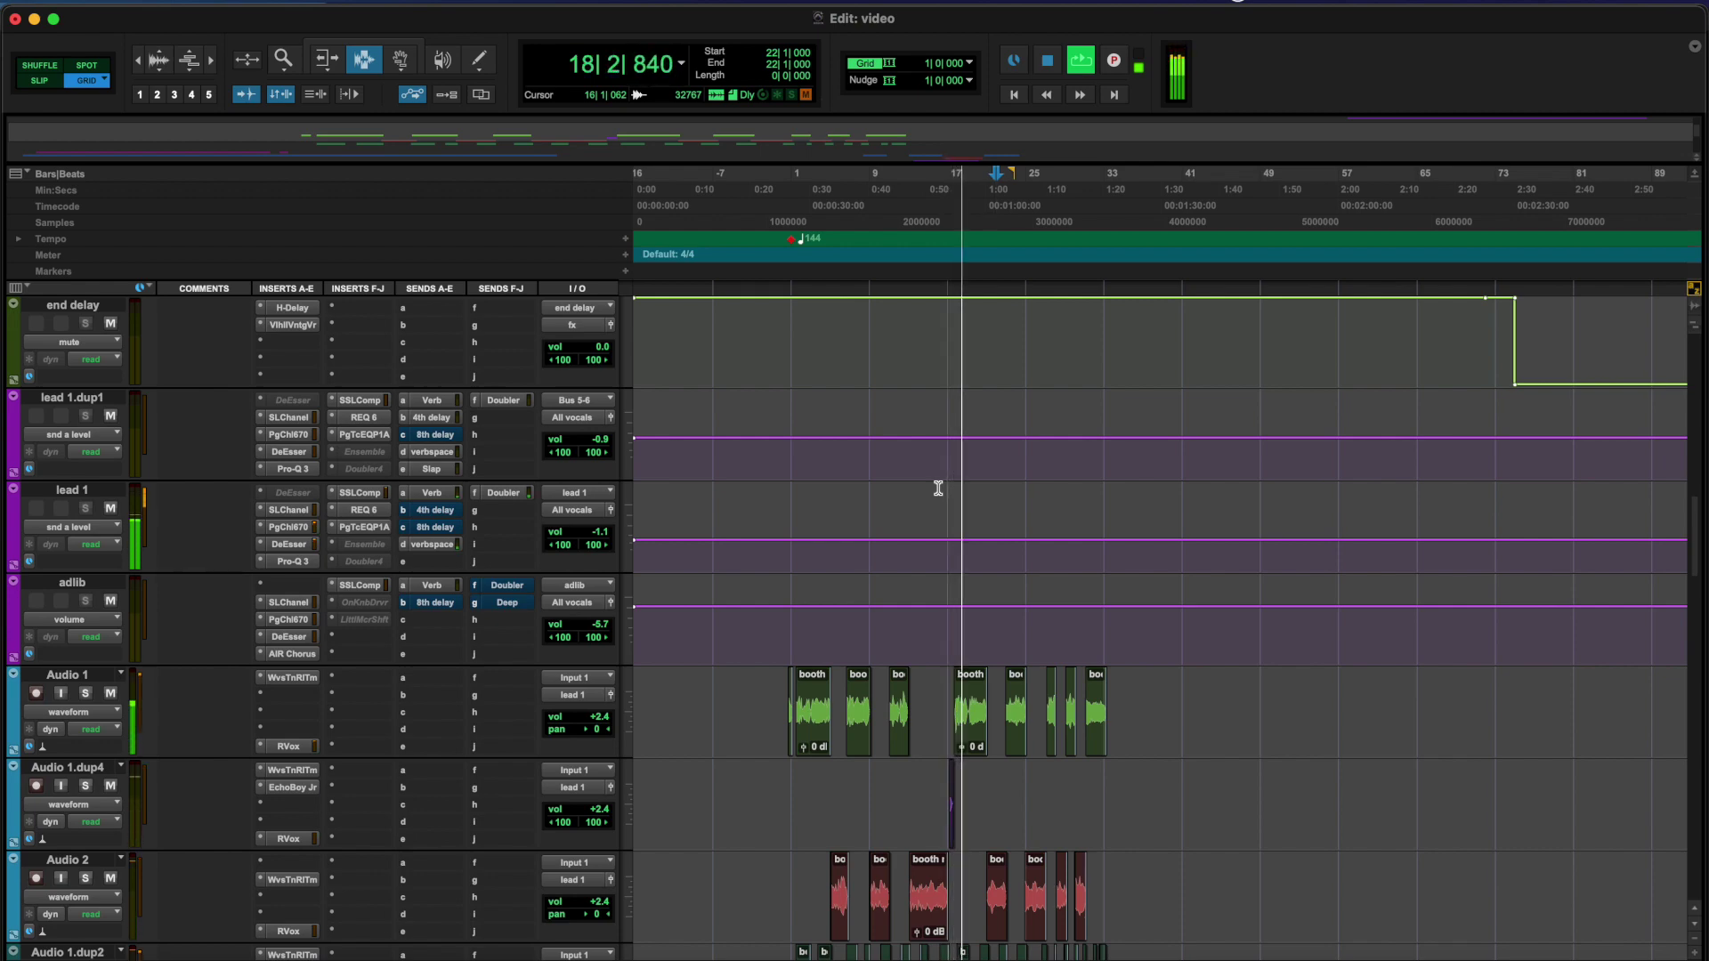
pyautogui.scroll(10, 937, 491)
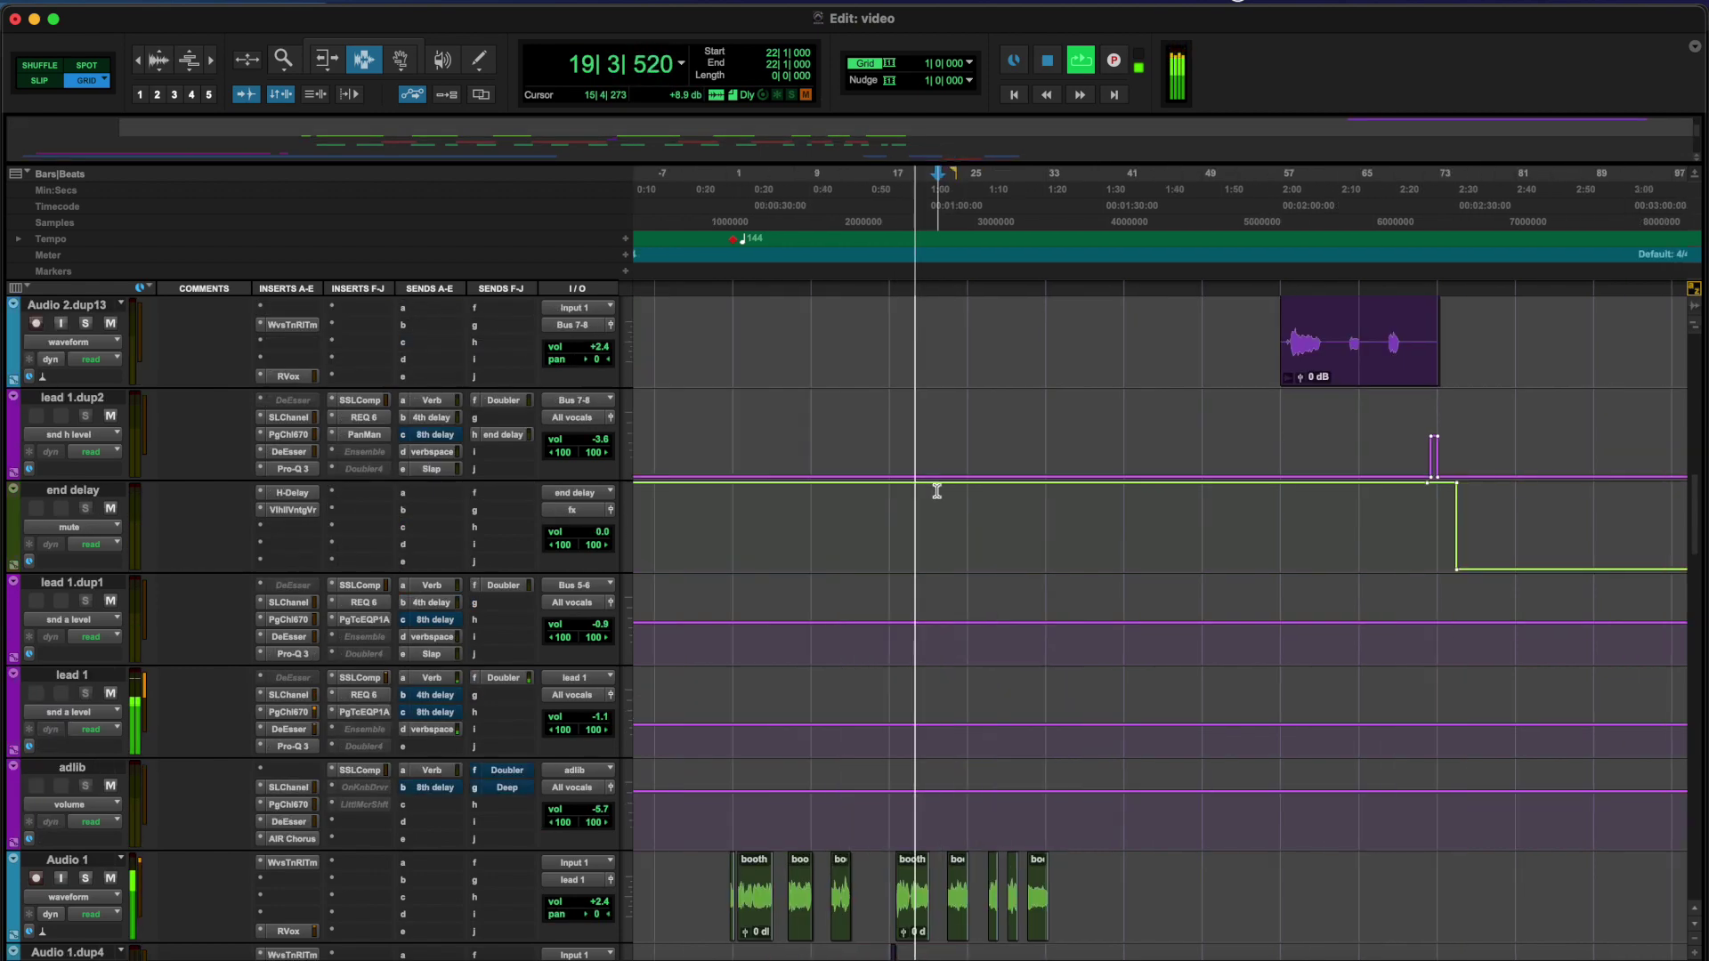
# Examine the Group-02 vocal clips, the adlib tracks beneath them and the inactive MUTE tracks during playback
pyautogui.scroll(6, 937, 490)
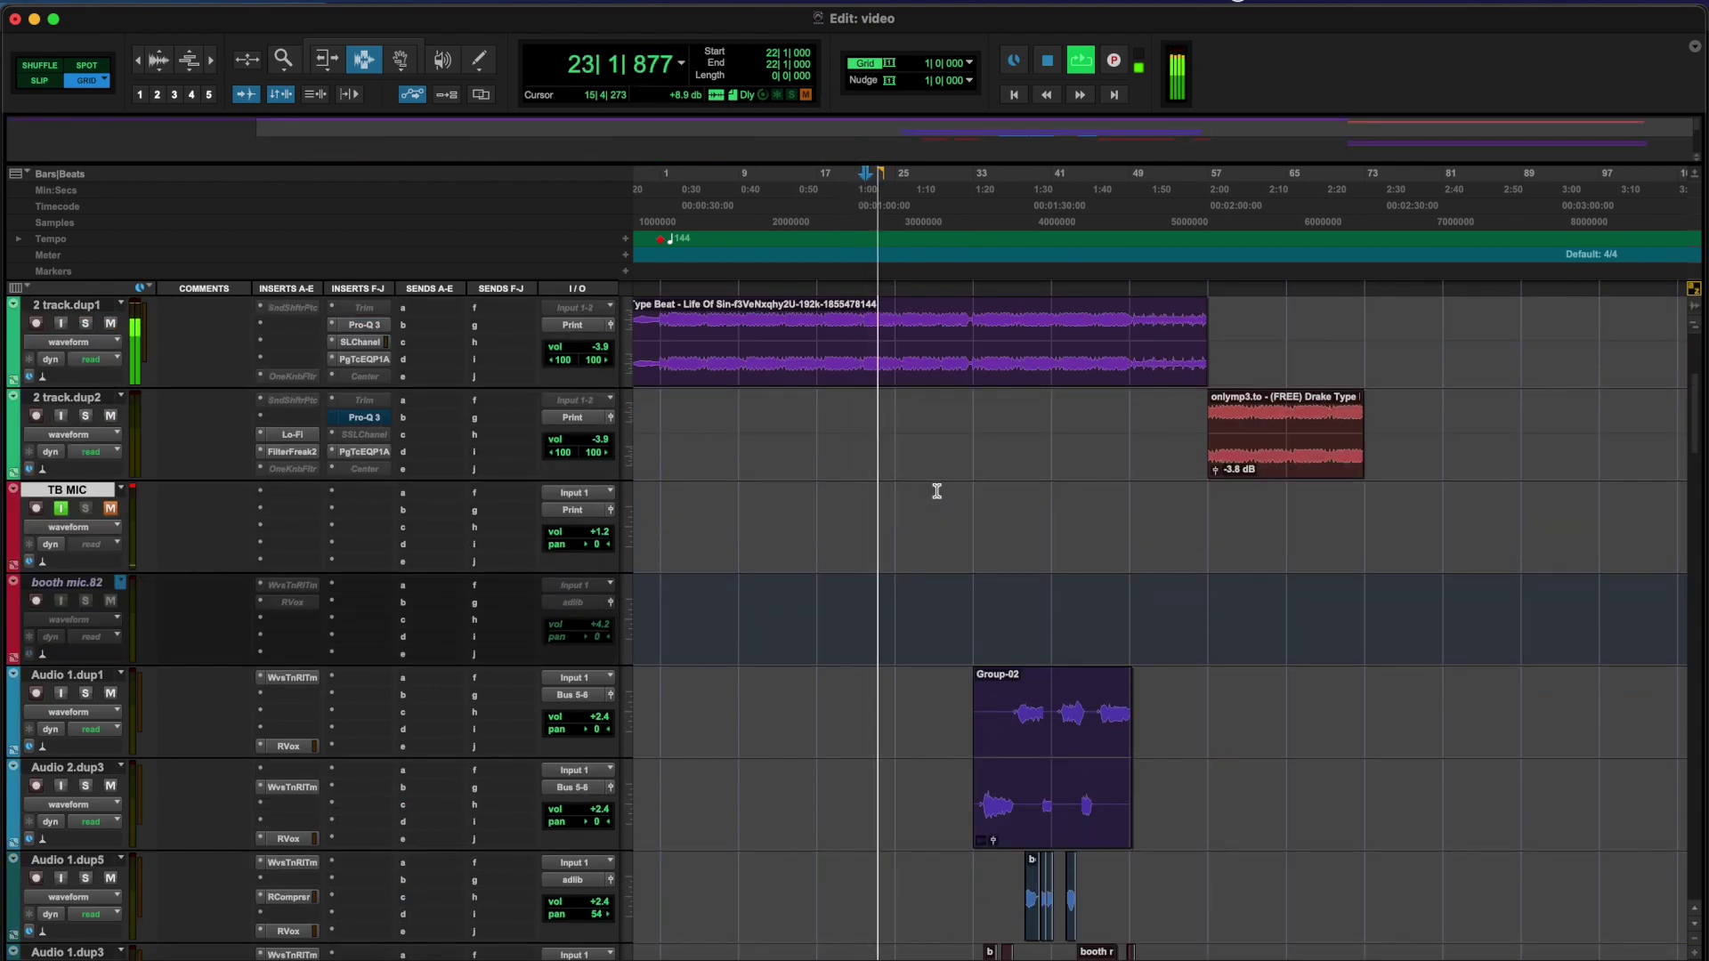
pyautogui.hscroll(3, 937, 490)
pyautogui.scroll(-1, 936, 490)
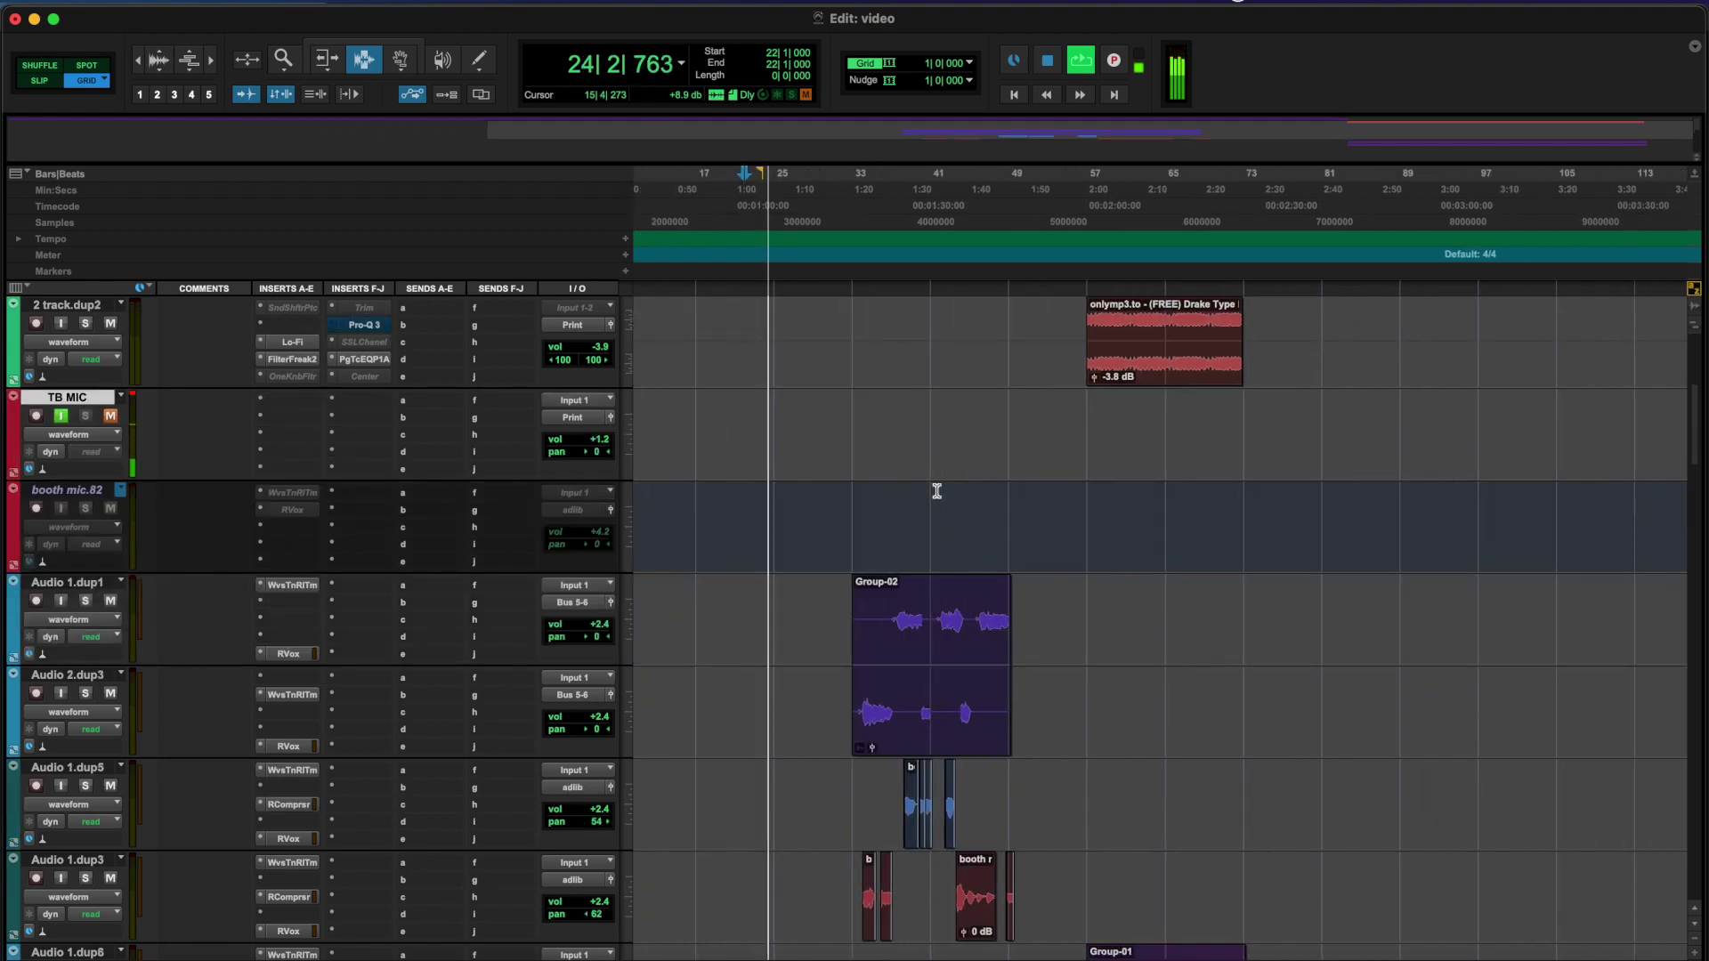
pyautogui.scroll(-1, 936, 491)
pyautogui.scroll(-1, 936, 491)
pyautogui.hscroll(1, 937, 491)
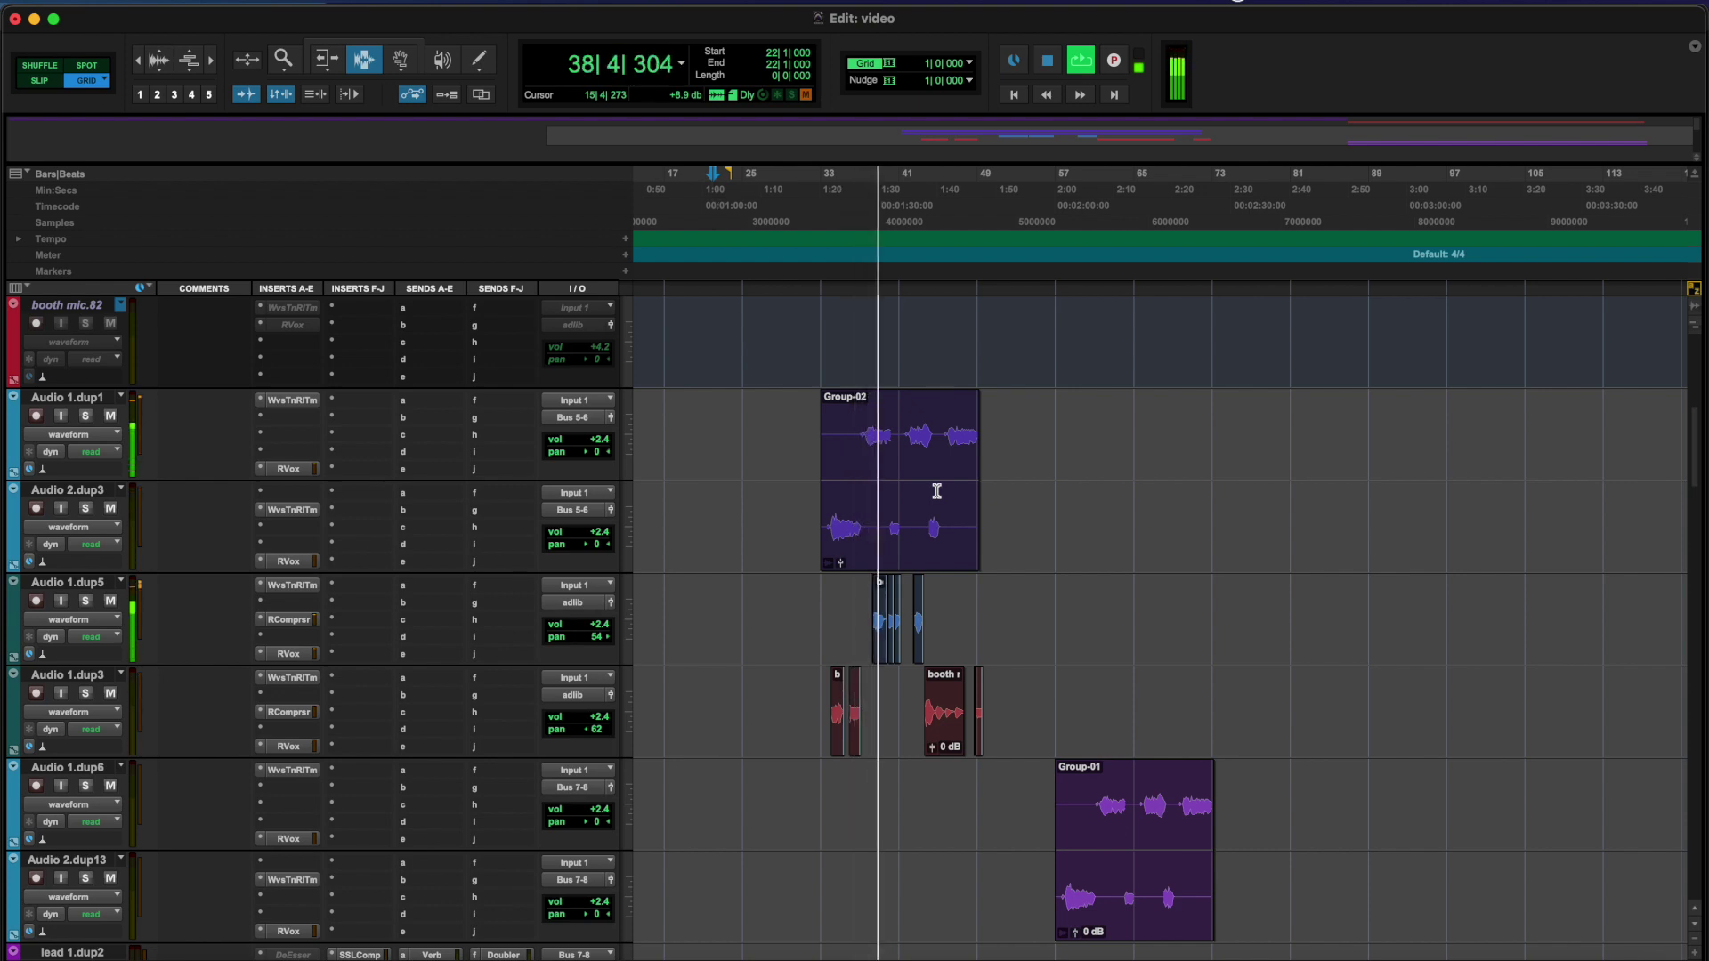
pyautogui.scroll(-4, 878, 508)
pyautogui.scroll(6, 878, 508)
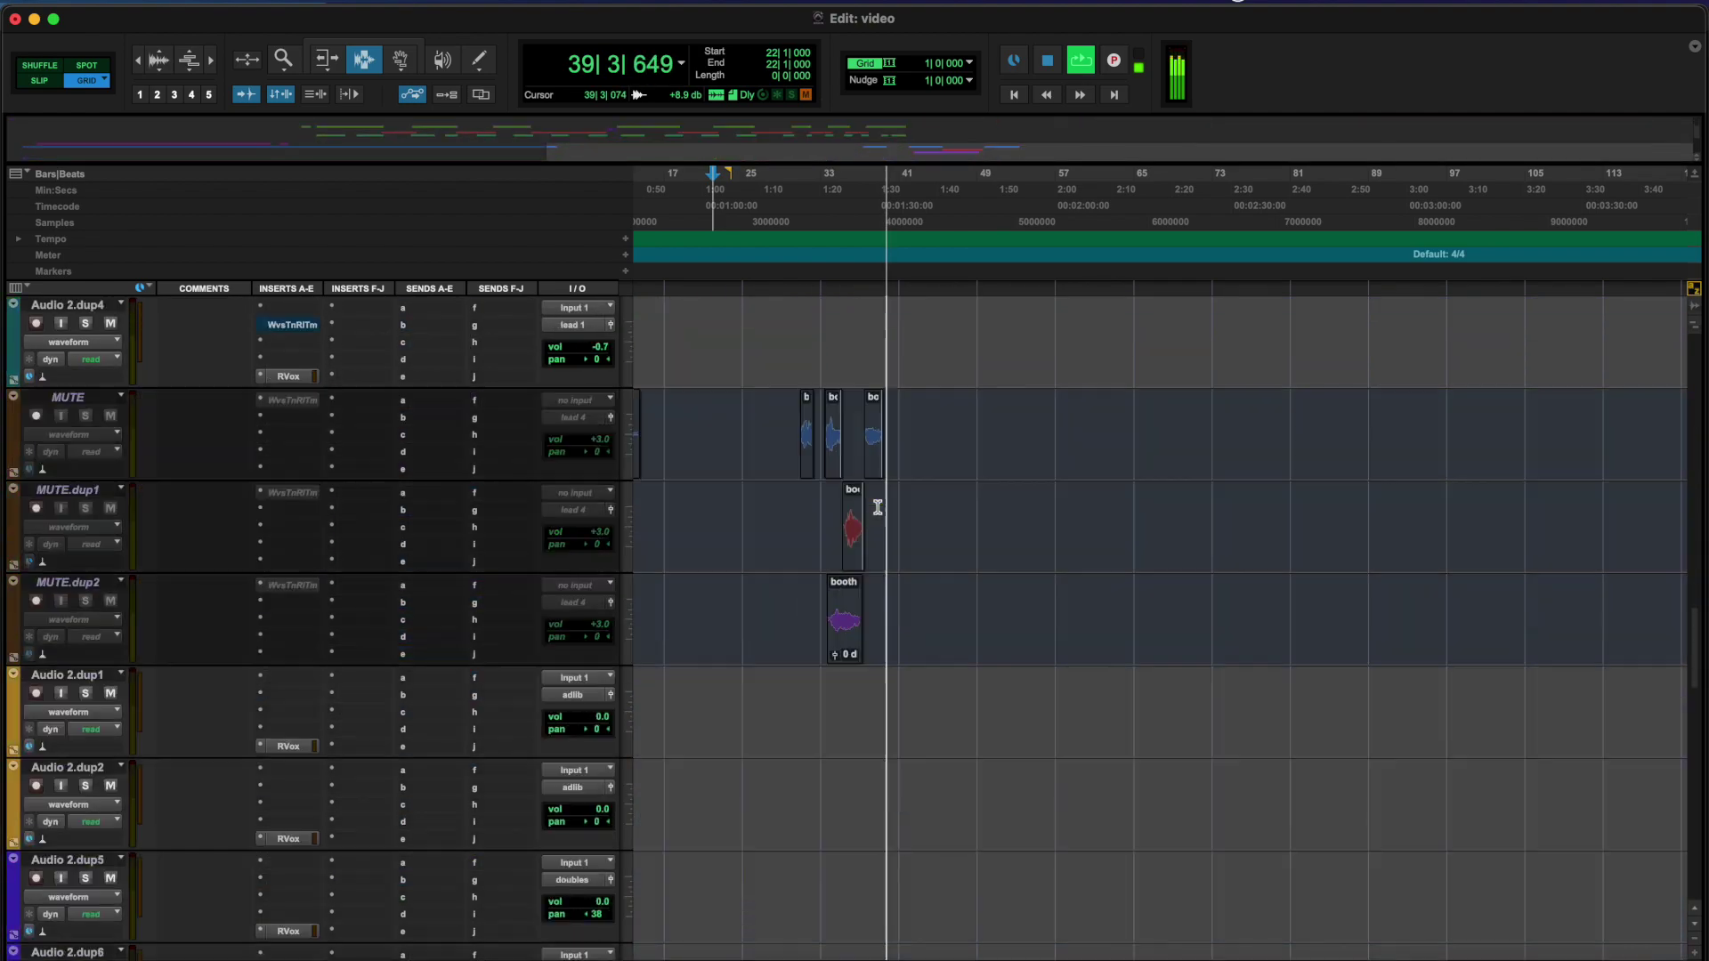
pyautogui.scroll(-8, 623, 579)
pyautogui.scroll(4, 353, 665)
pyautogui.scroll(10, 352, 665)
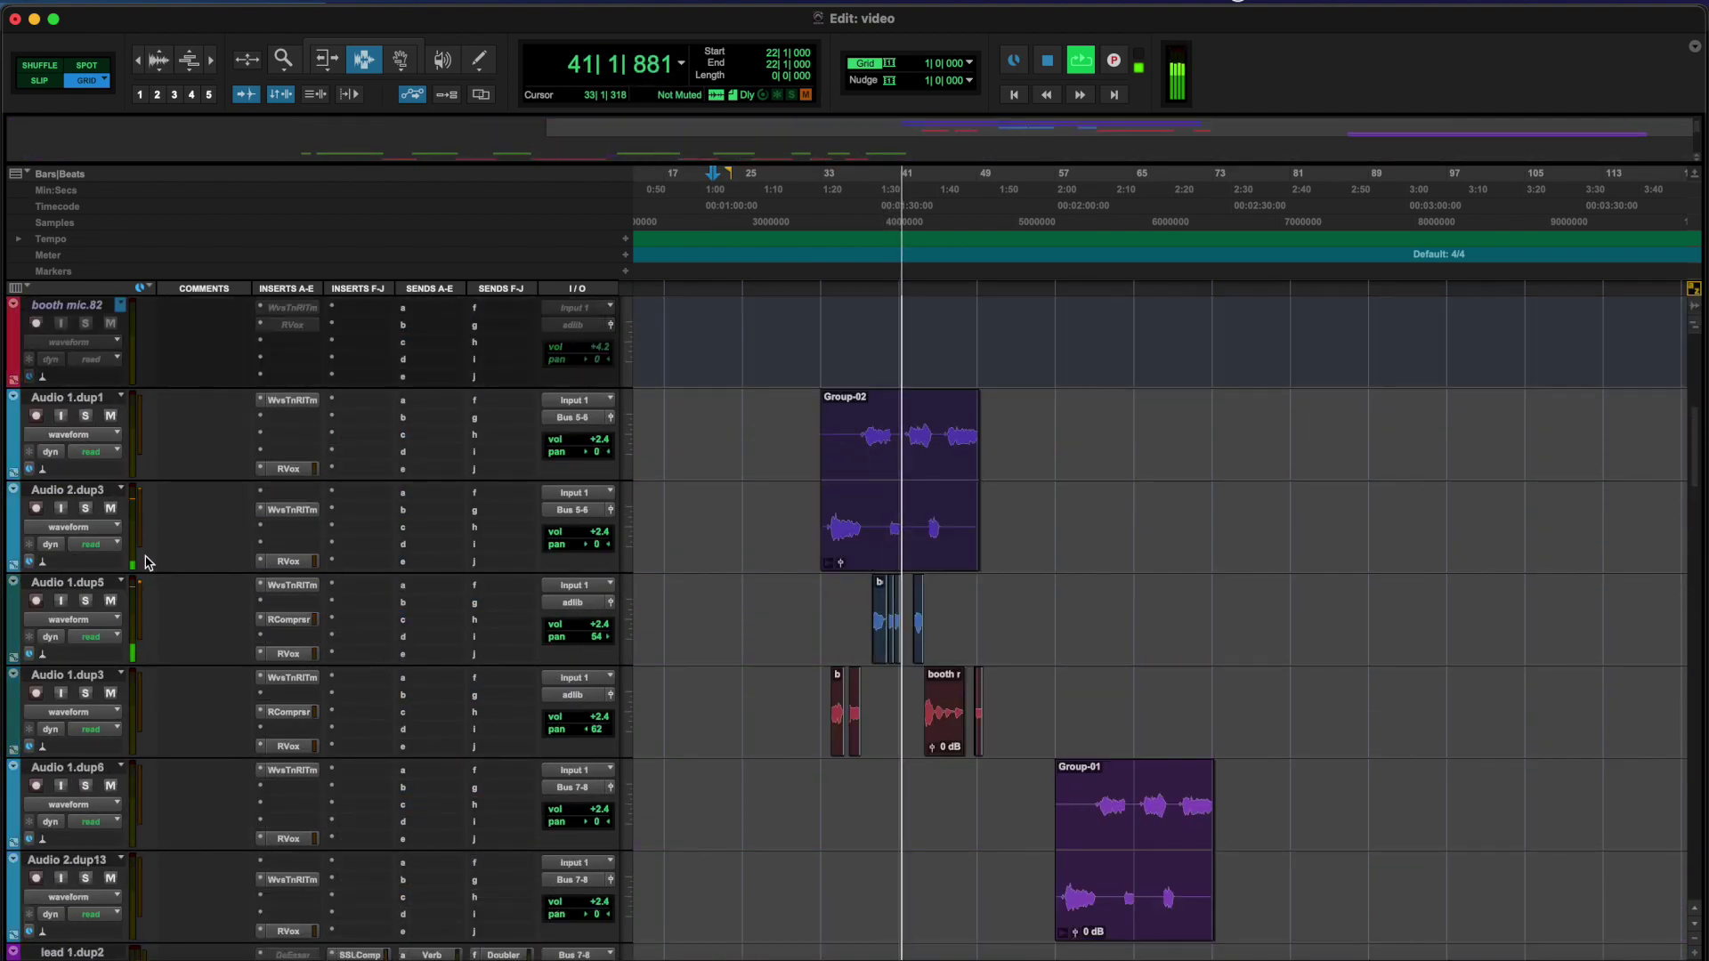
# Stop playback, unmute TB MIC and place the edit cursor at bar 2 on the Audio 1.dup2 track
pyautogui.press('space')
pyautogui.click(60, 825)
pyautogui.scroll(-10, 870, 630)
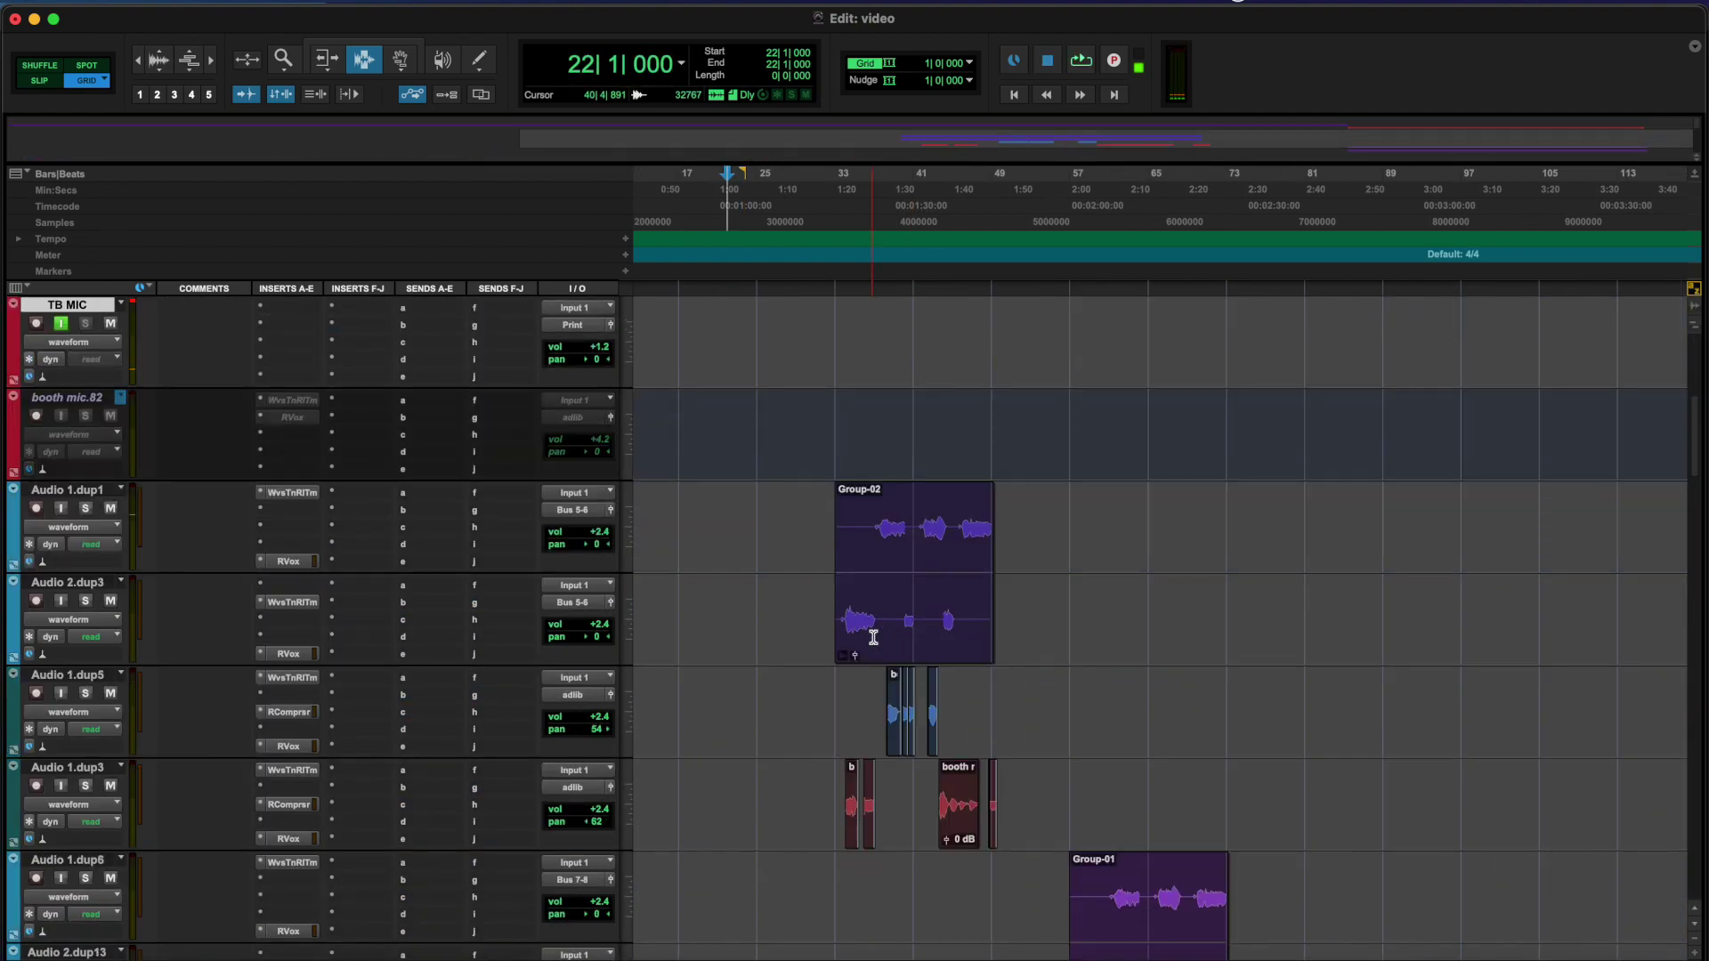
pyautogui.hscroll(-5, 825, 616)
pyautogui.click(806, 613)
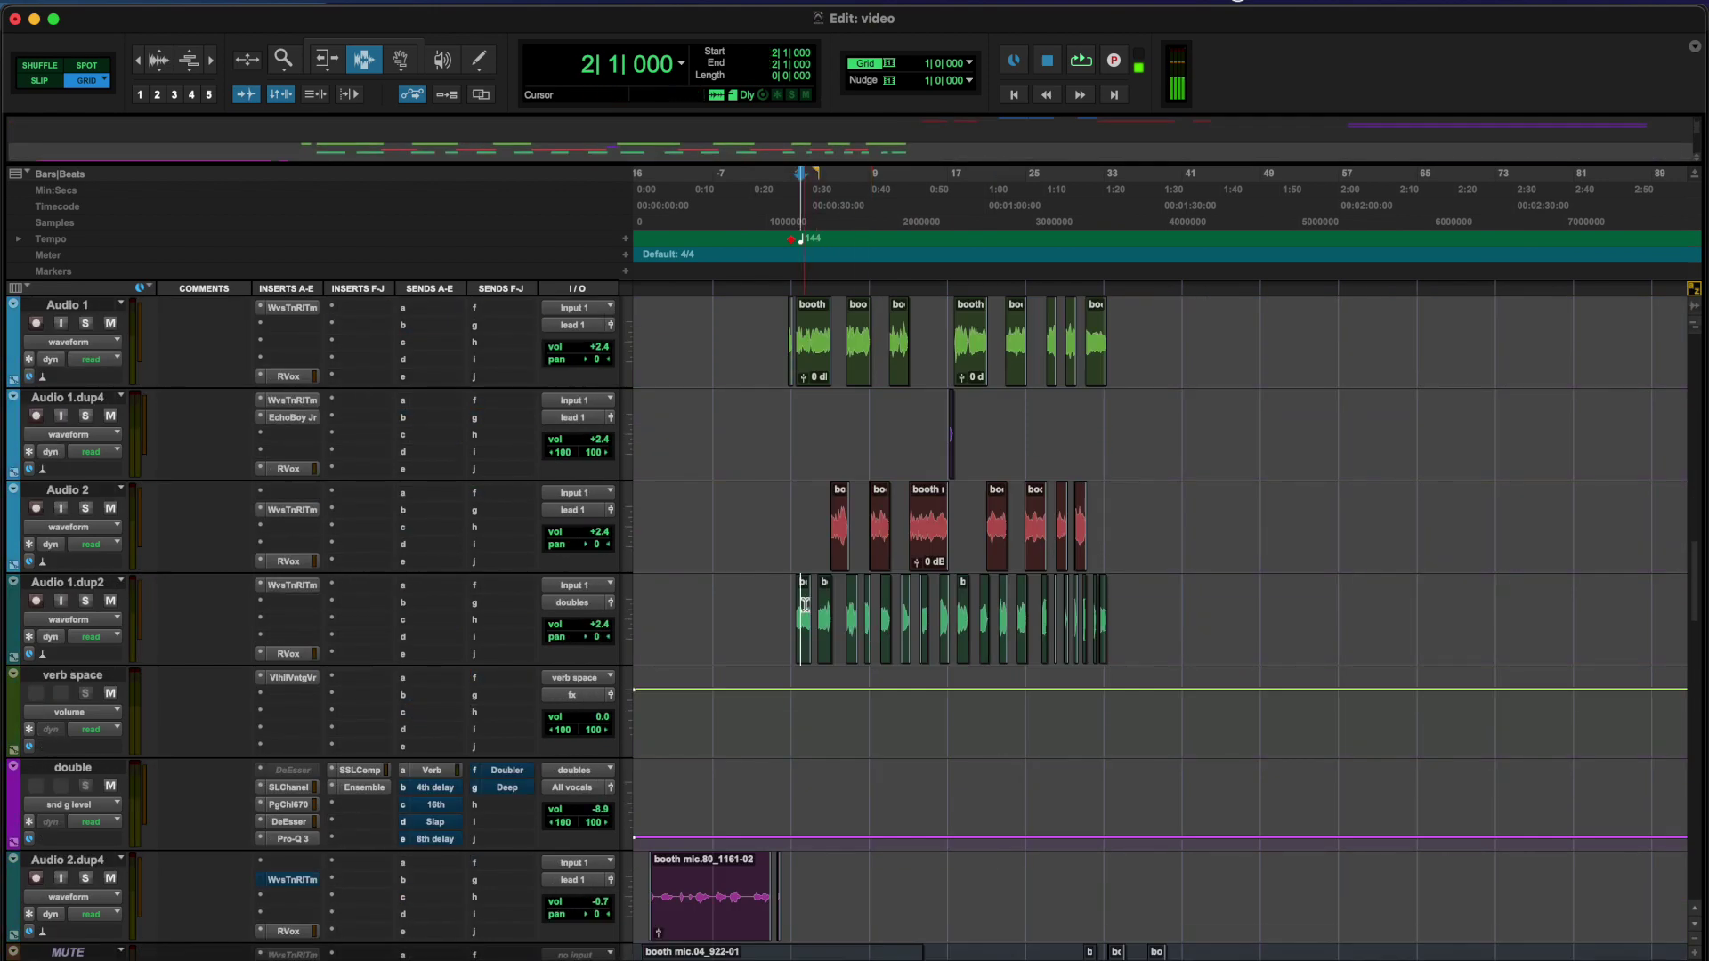
# Inspect the L2, IMPusher and WLM Plus insert plug-ins on the PRINT track
pyautogui.scroll(-5, 806, 605)
pyautogui.scroll(-20, 806, 606)
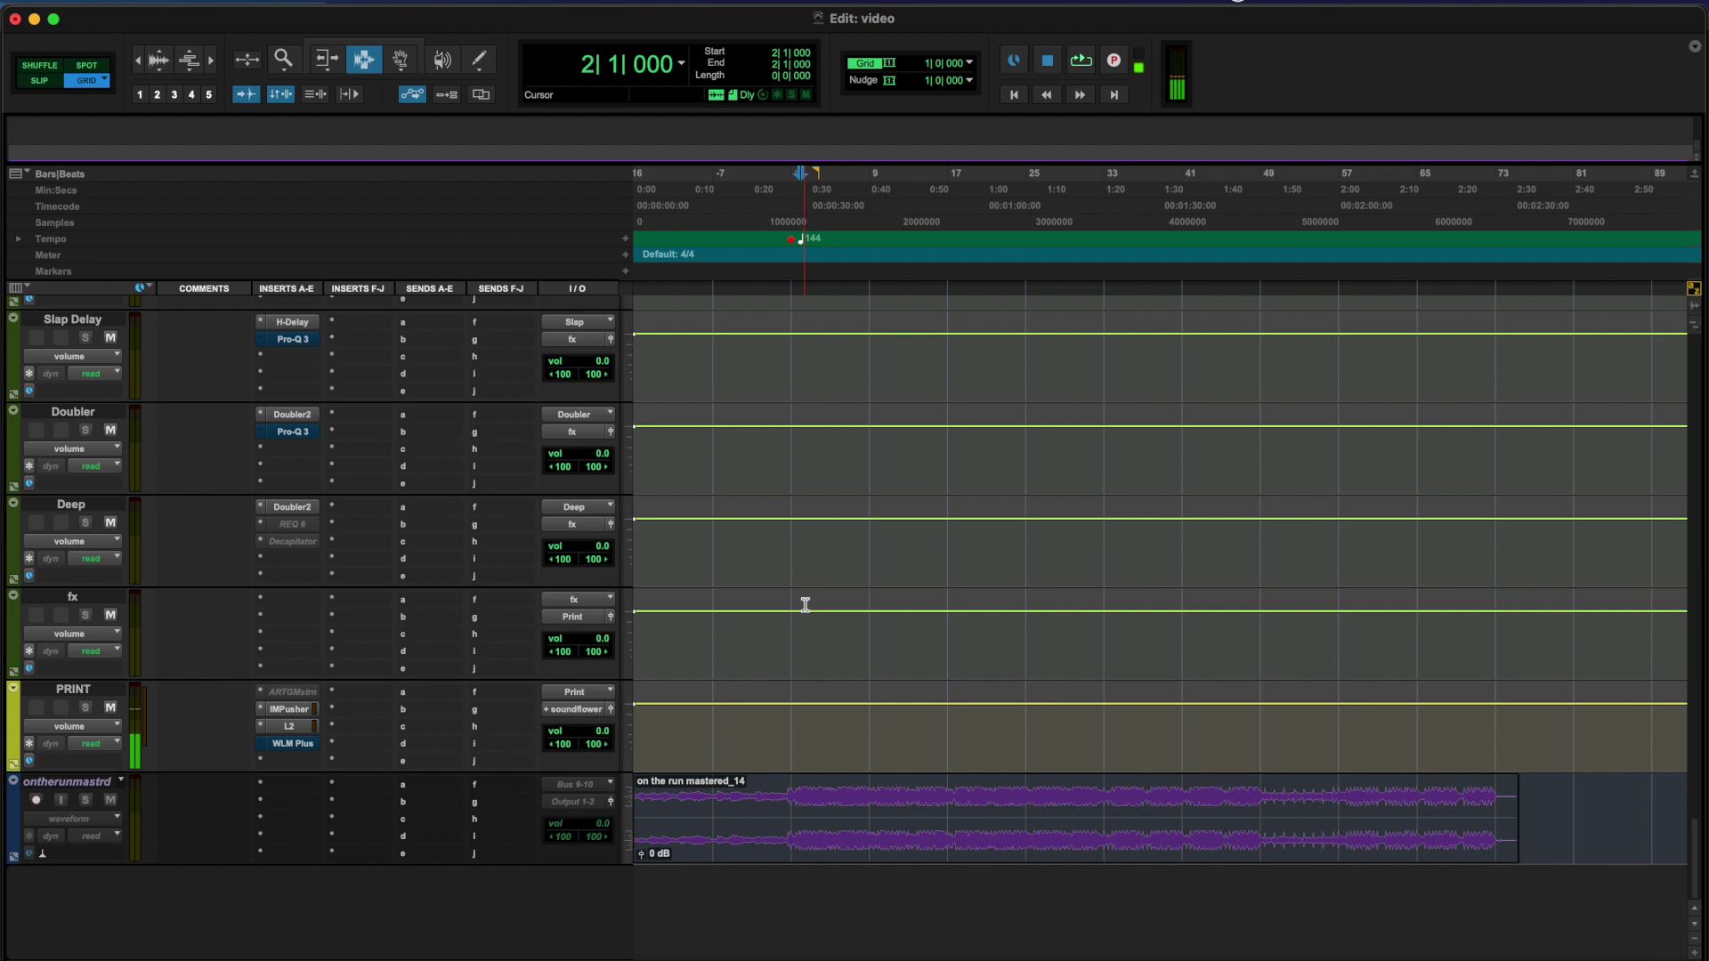
pyautogui.click(289, 726)
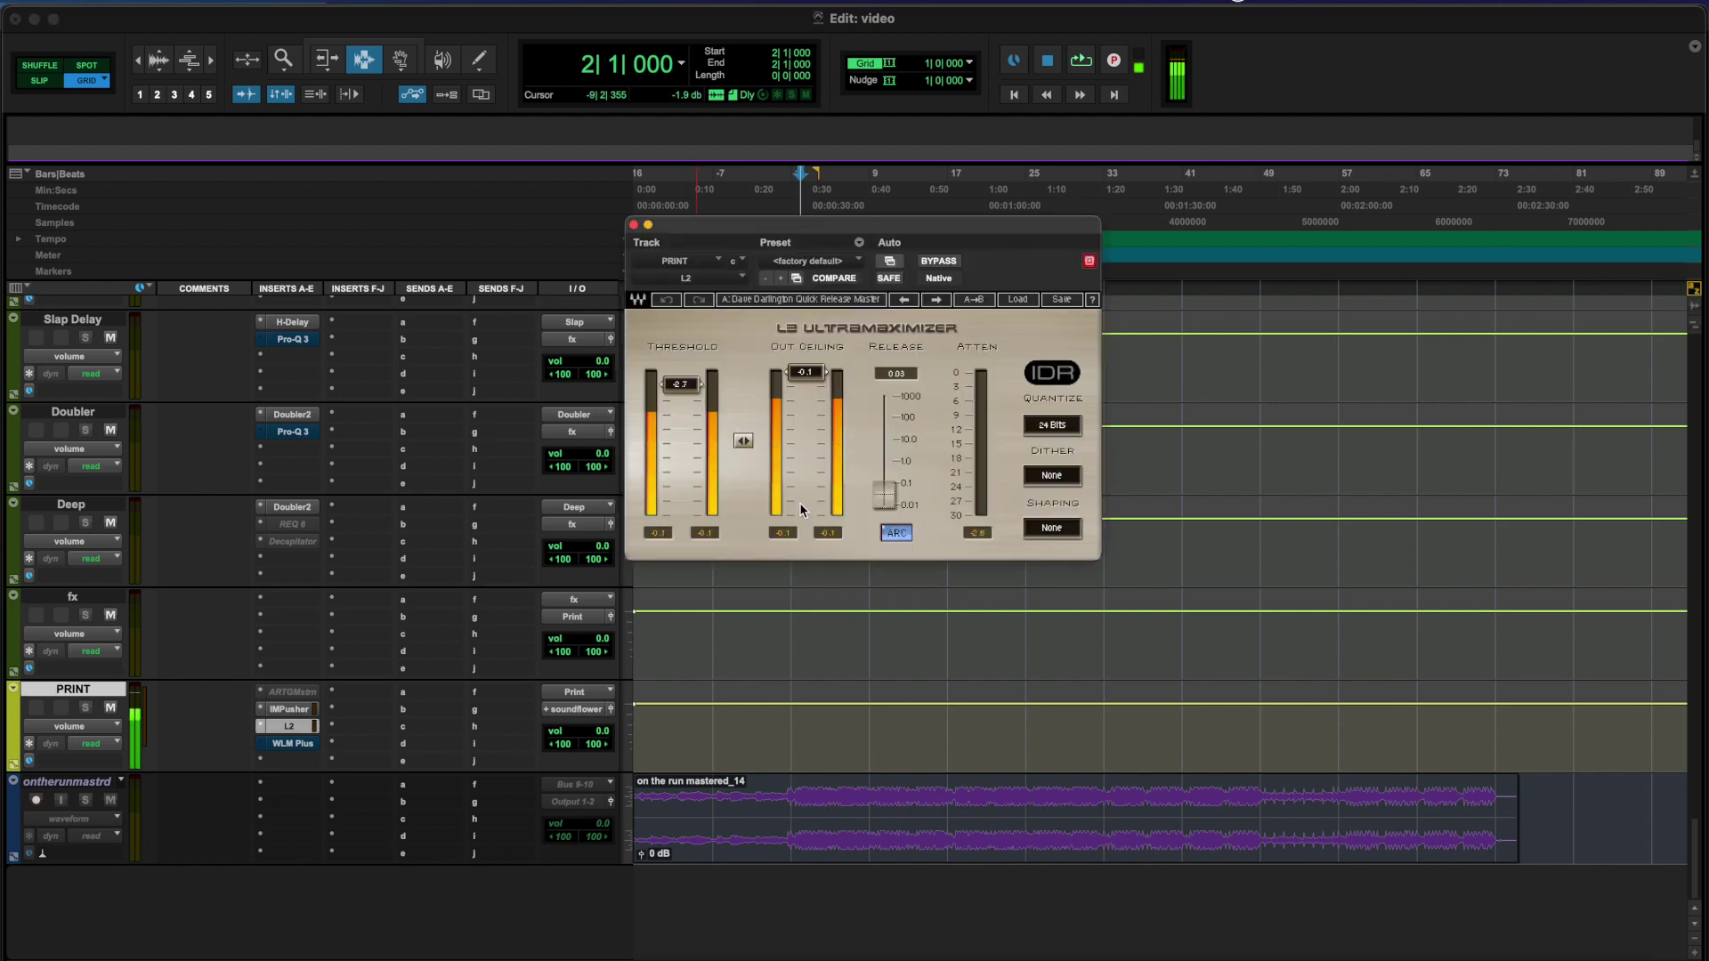
pyautogui.click(292, 710)
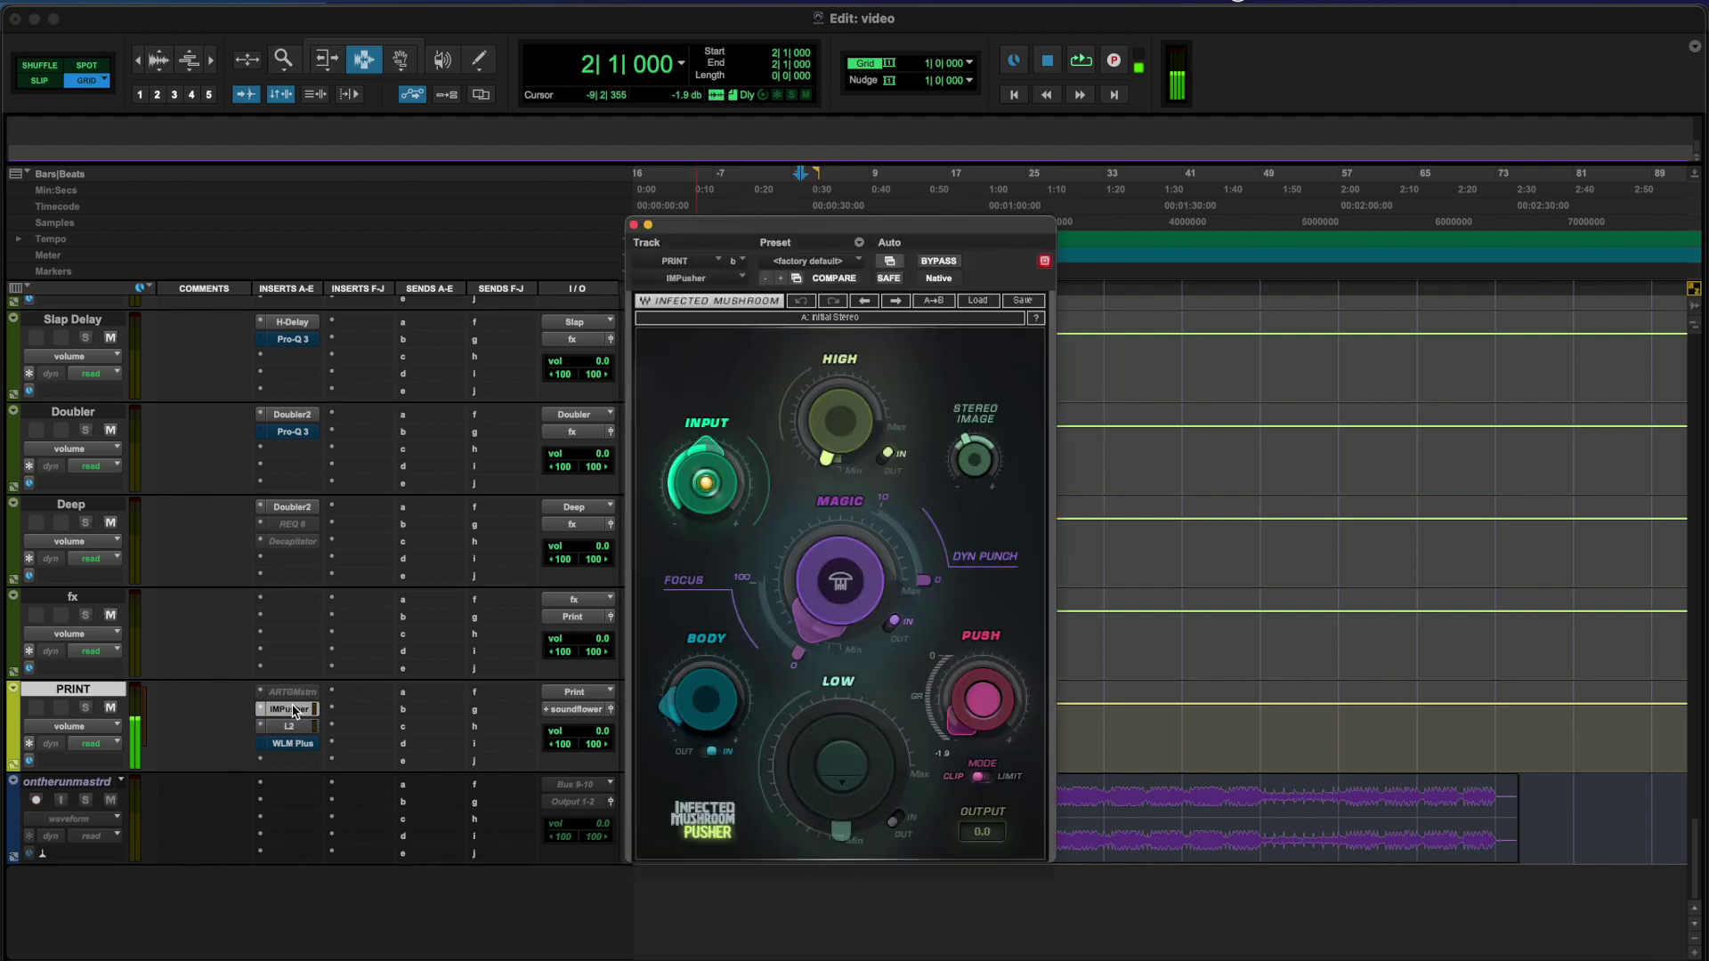
pyautogui.click(290, 726)
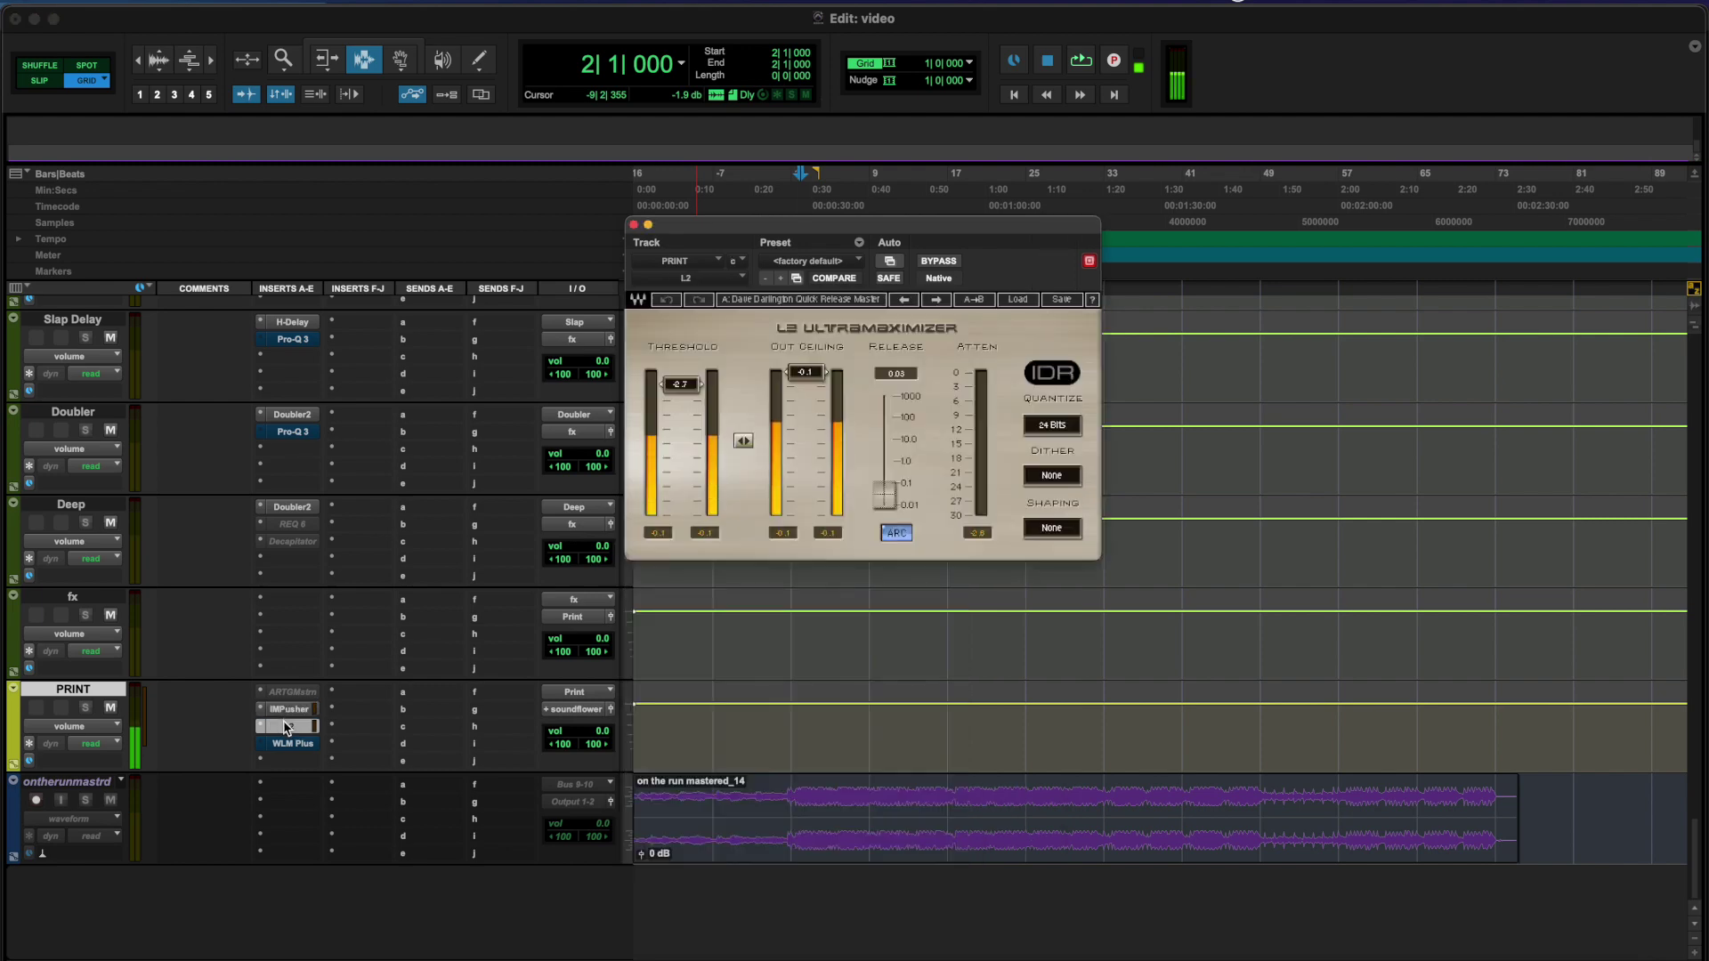
pyautogui.click(290, 710)
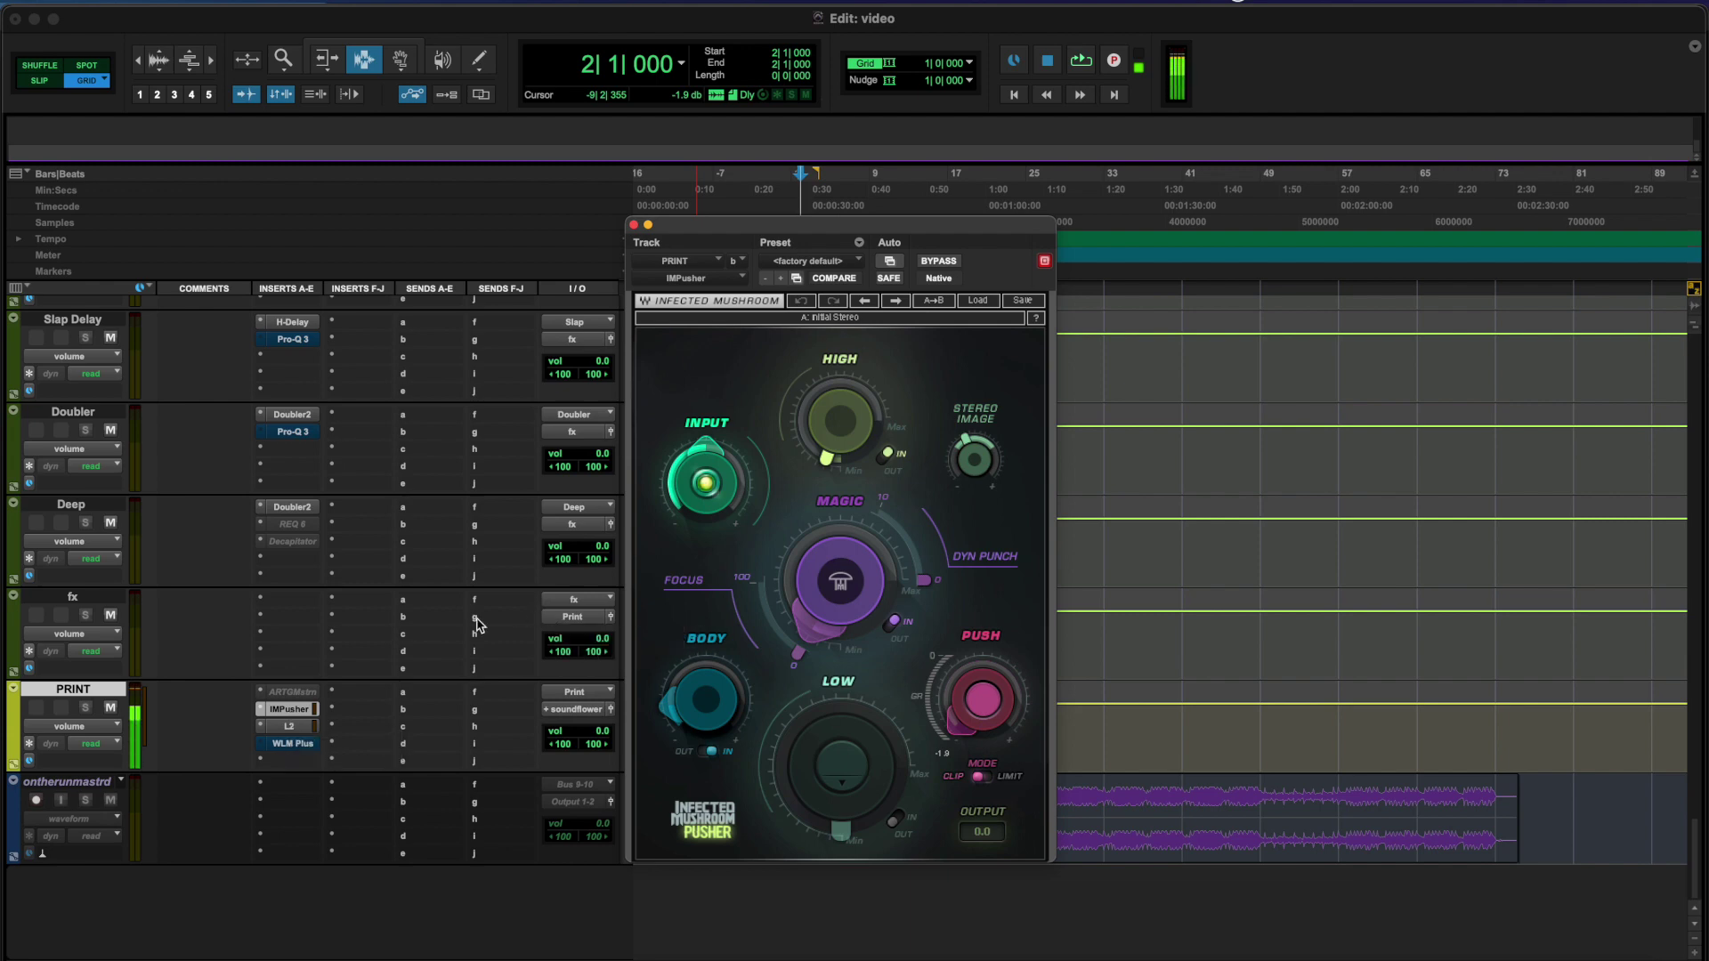
pyautogui.click(291, 727)
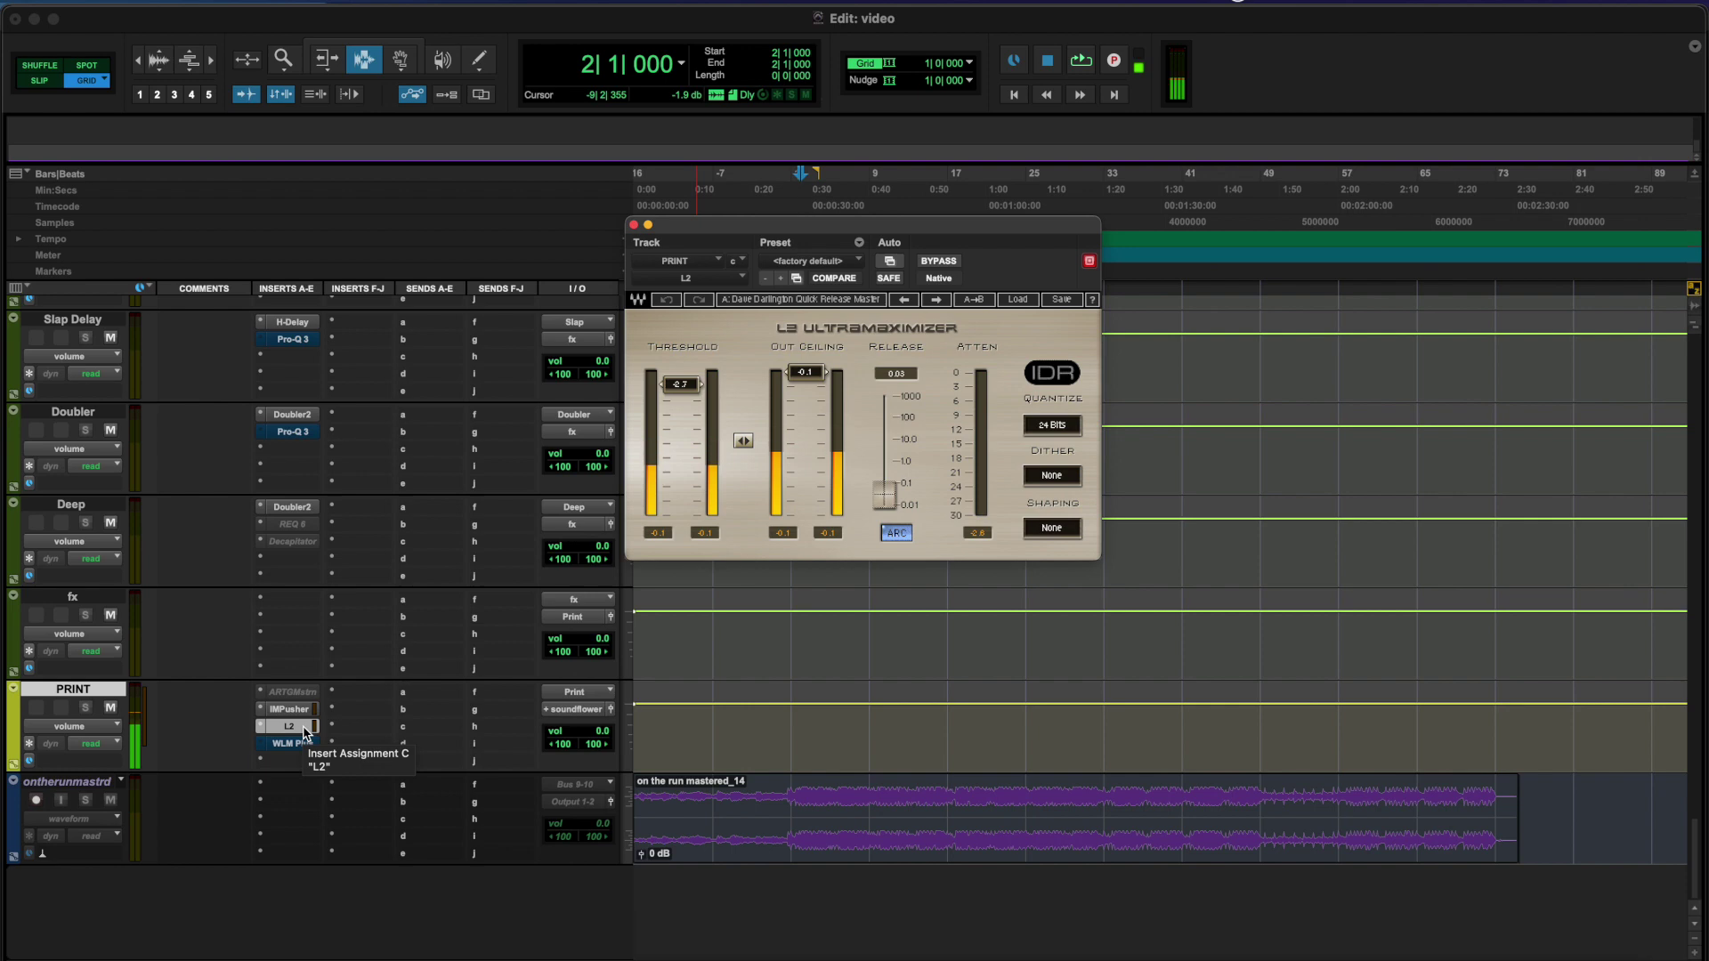
pyautogui.click(301, 709)
pyautogui.click(299, 745)
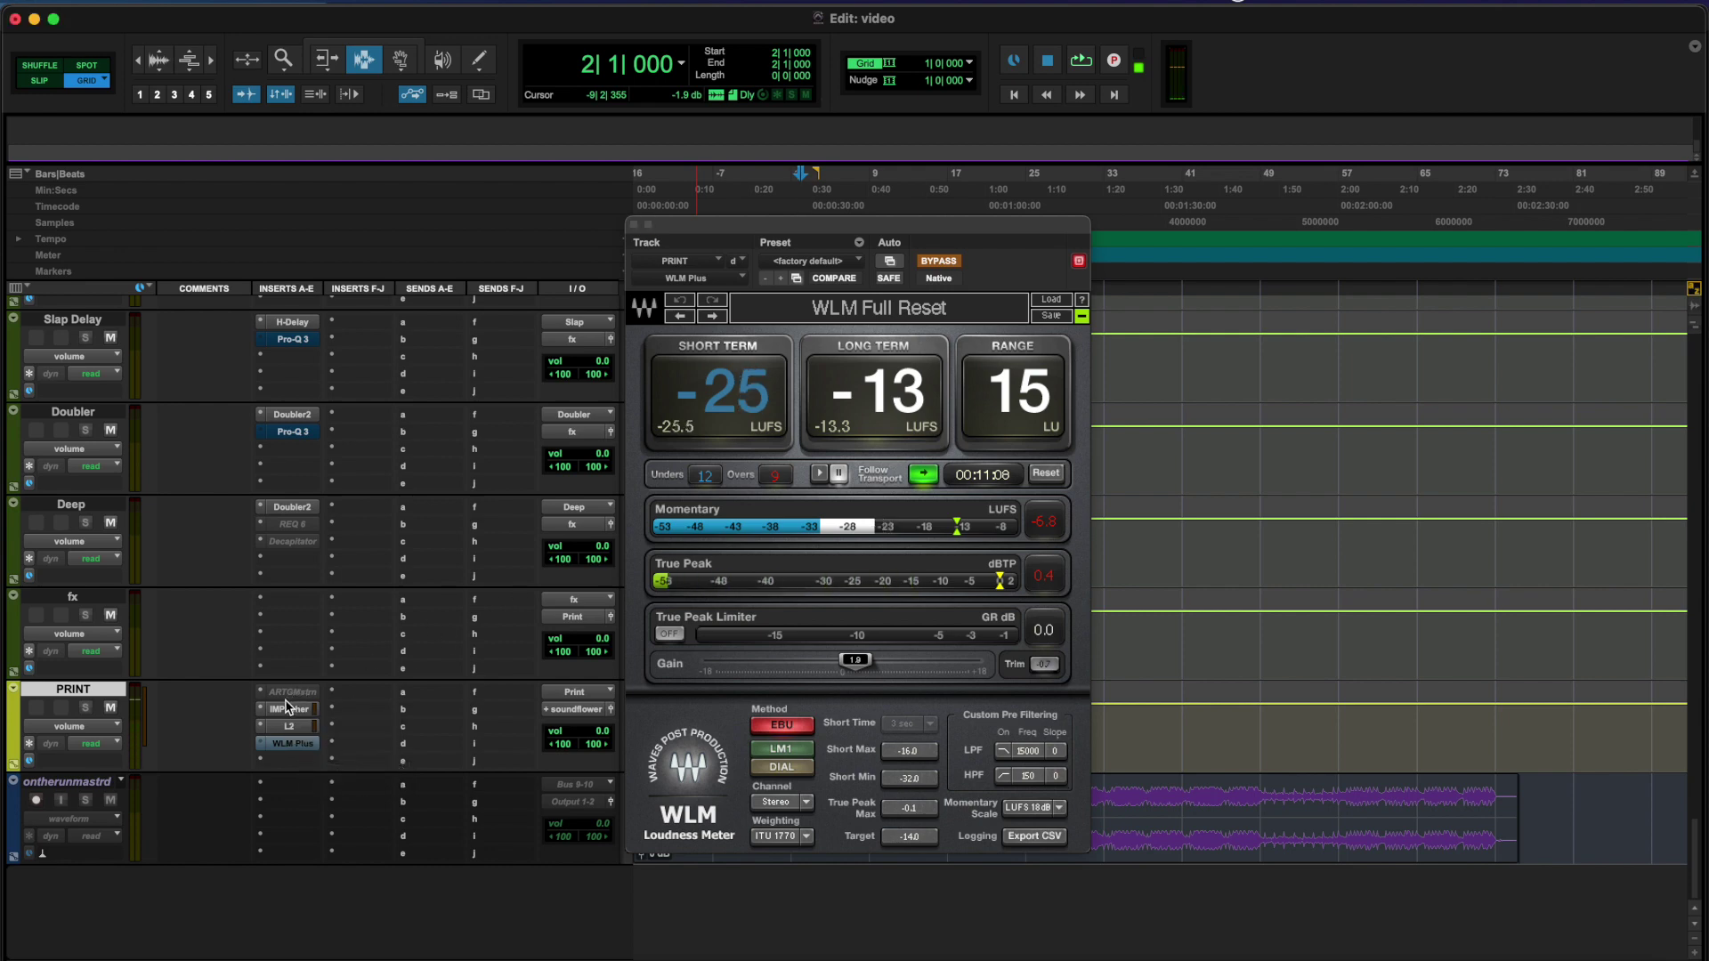
# Reopen IMPusher on the PRINT track, reposition its window and examine the Magic, Dyn Punch, Body and Push controls
pyautogui.click(287, 710)
pyautogui.moveTo(920, 255); pyautogui.dragTo(651, 181)
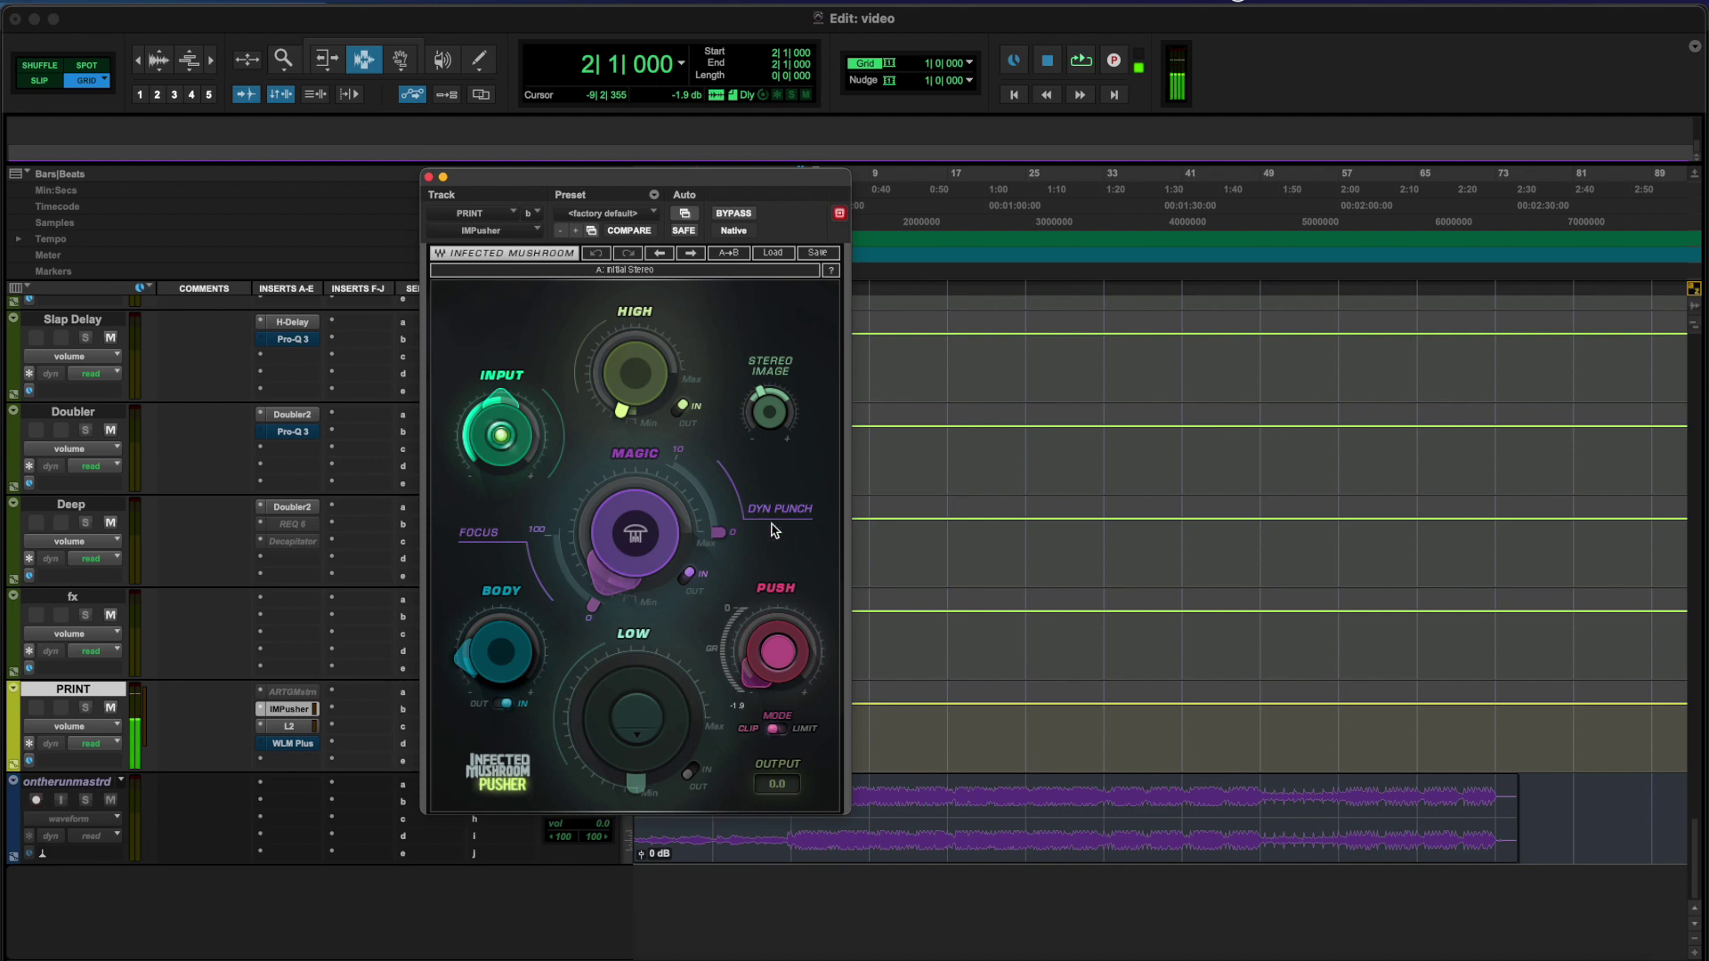
pyautogui.moveTo(655, 548)
pyautogui.moveTo(636, 495)
pyautogui.moveTo(712, 510)
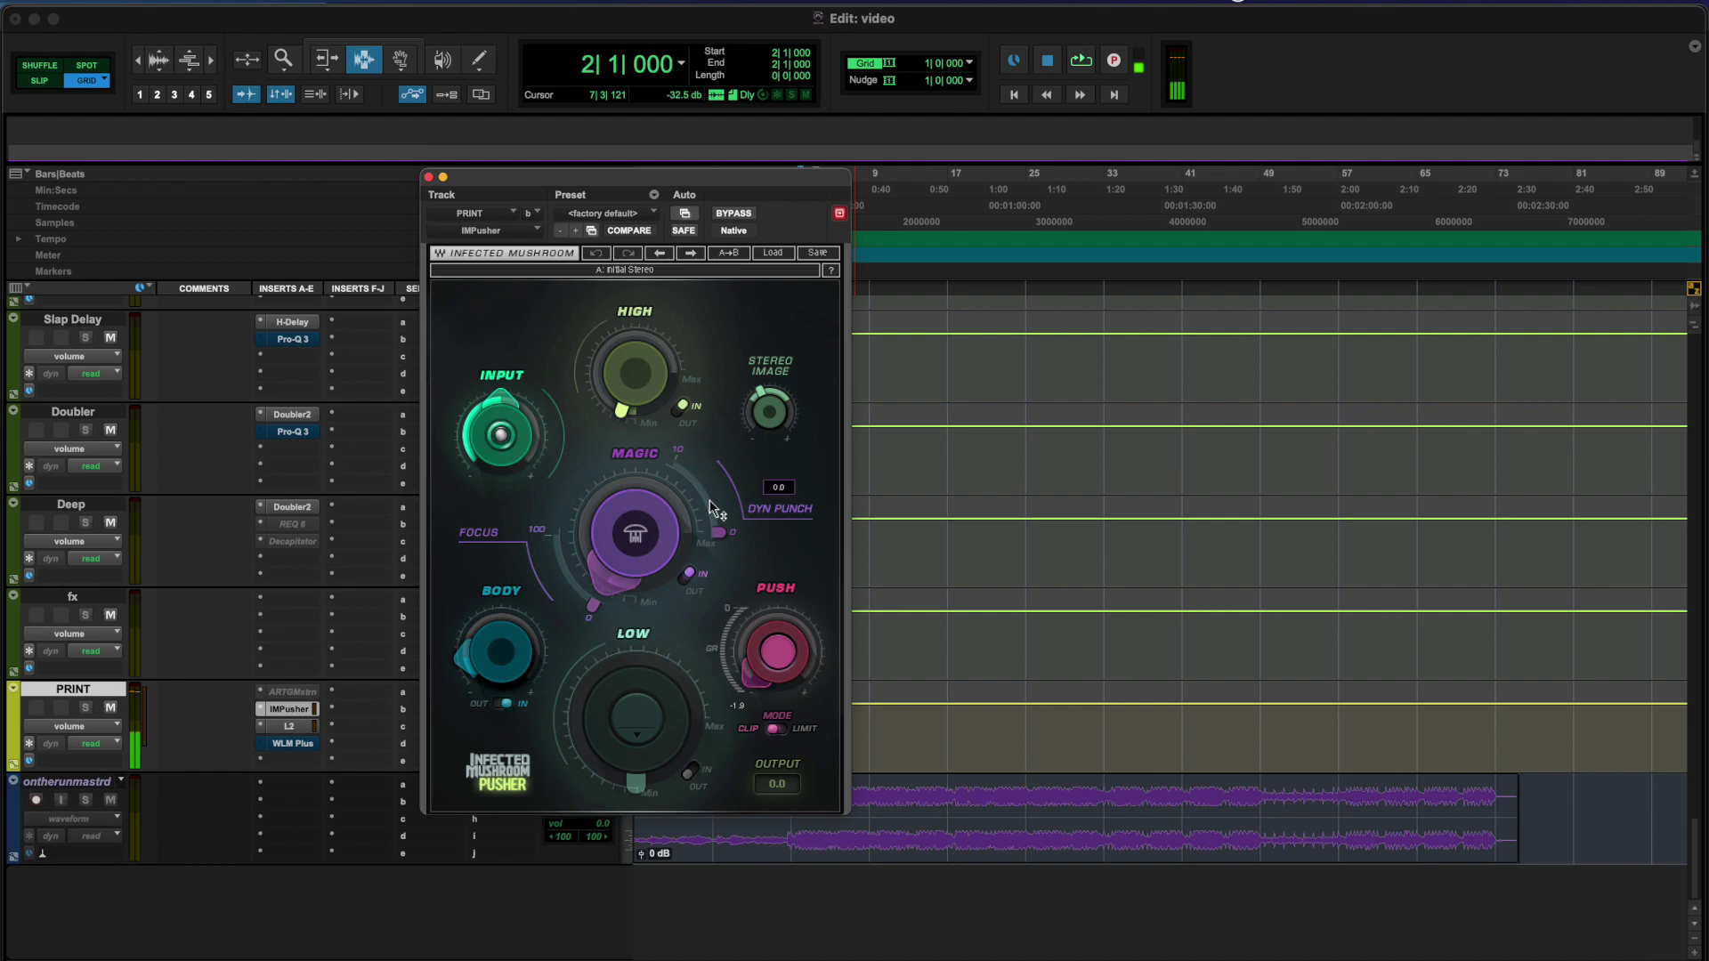
pyautogui.moveTo(490, 669)
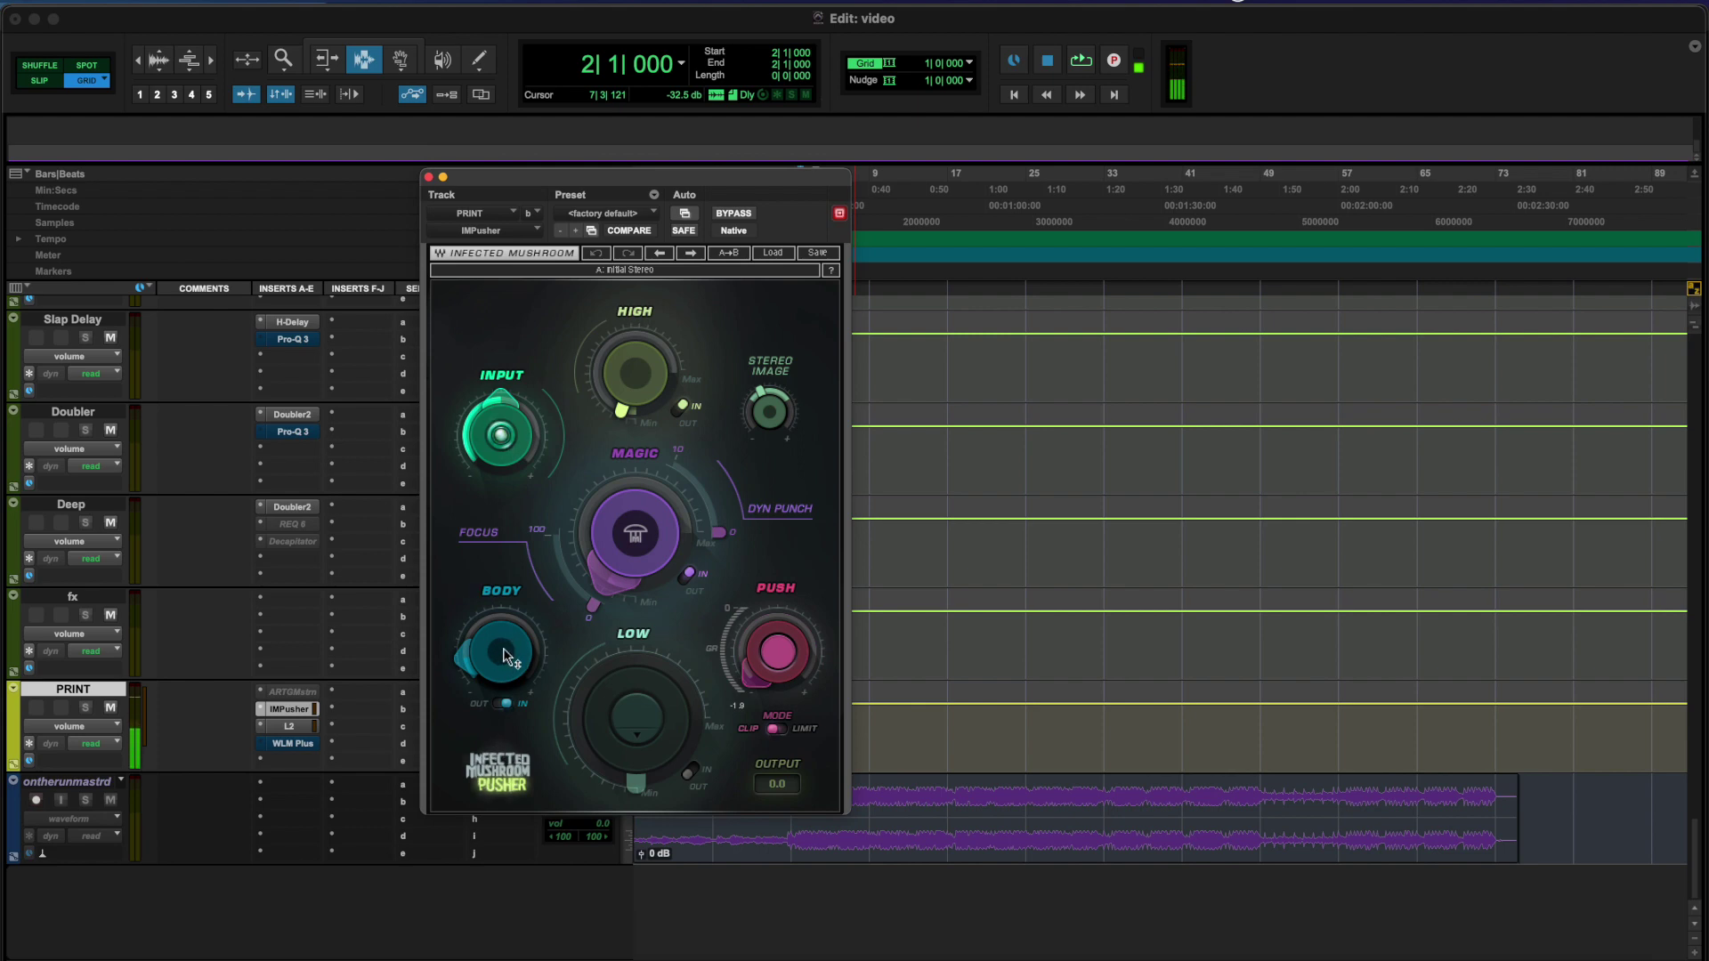
pyautogui.moveTo(786, 651)
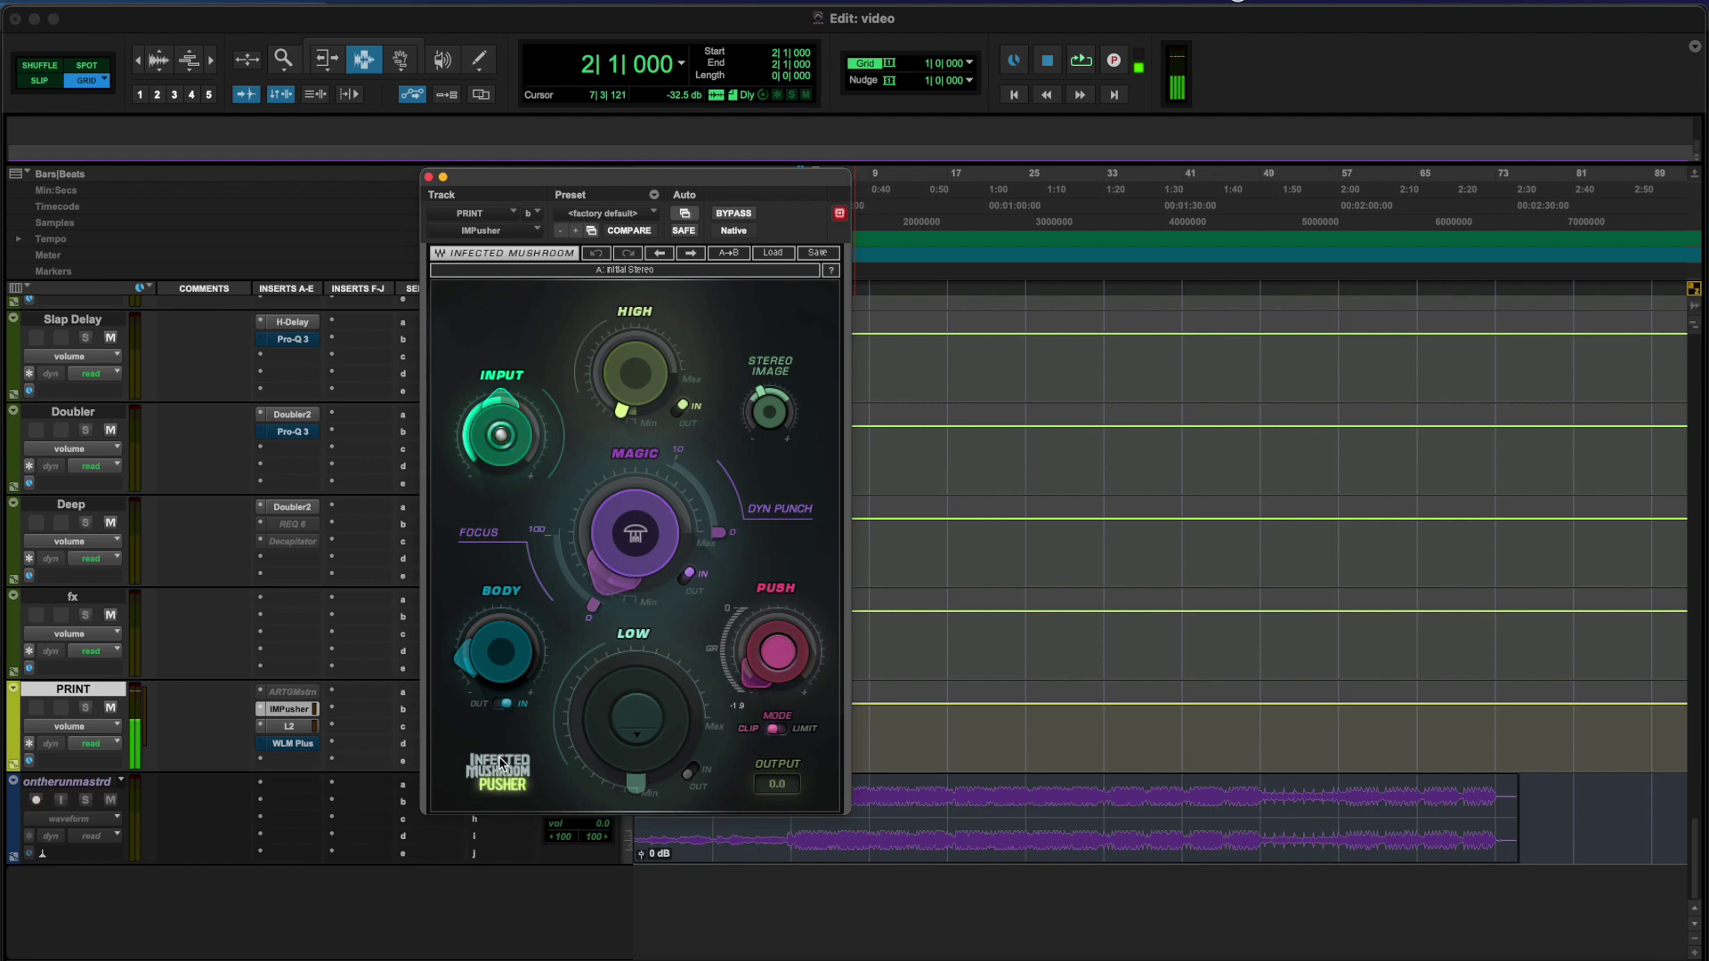
# Open L2 on the PRINT track and examine its Dave Darlington Quick Release Master preset and threshold setting
pyautogui.click(307, 727)
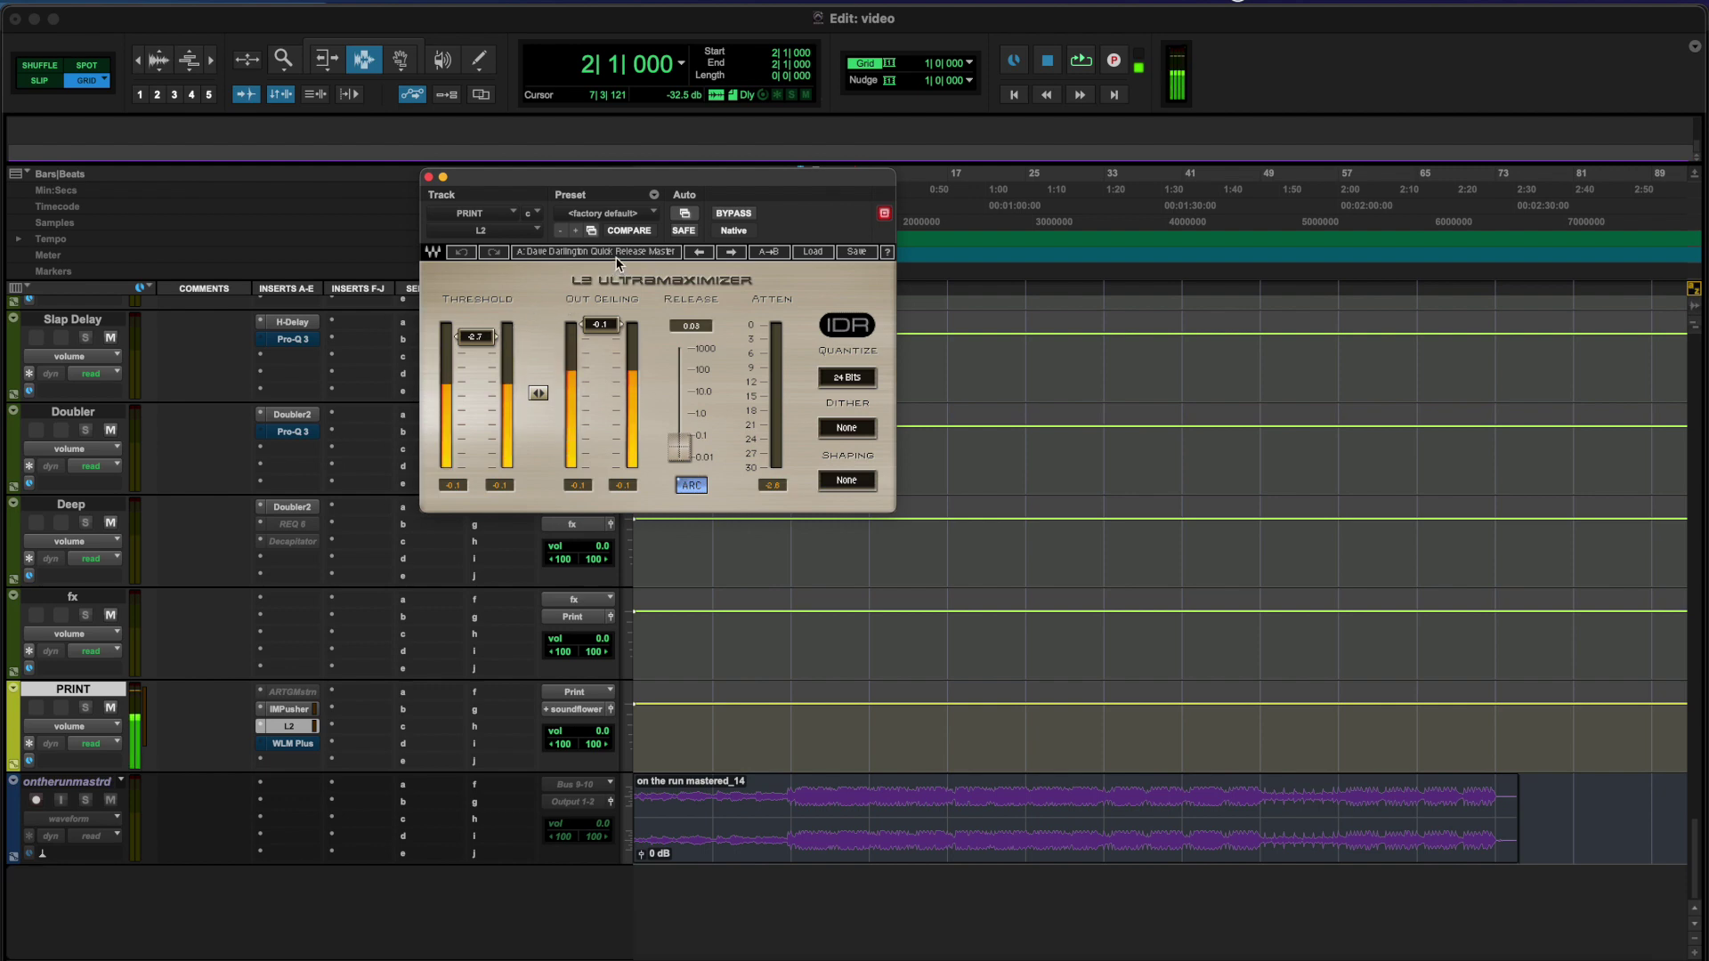
pyautogui.click(817, 253)
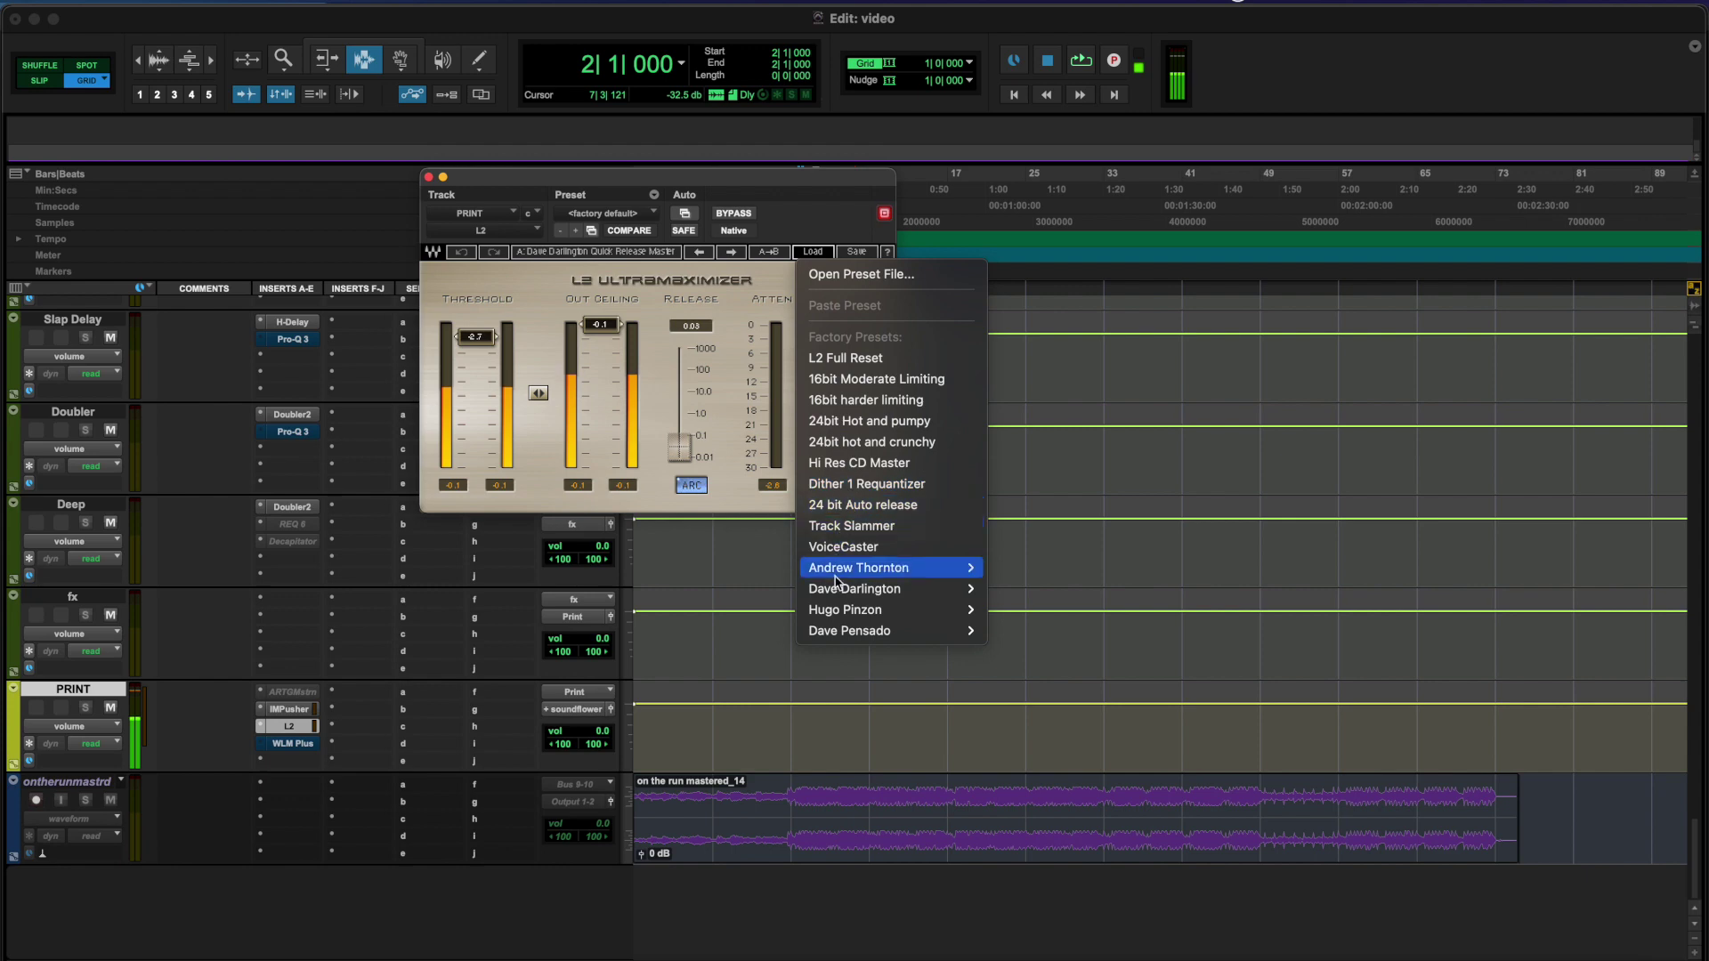
pyautogui.moveTo(882, 588)
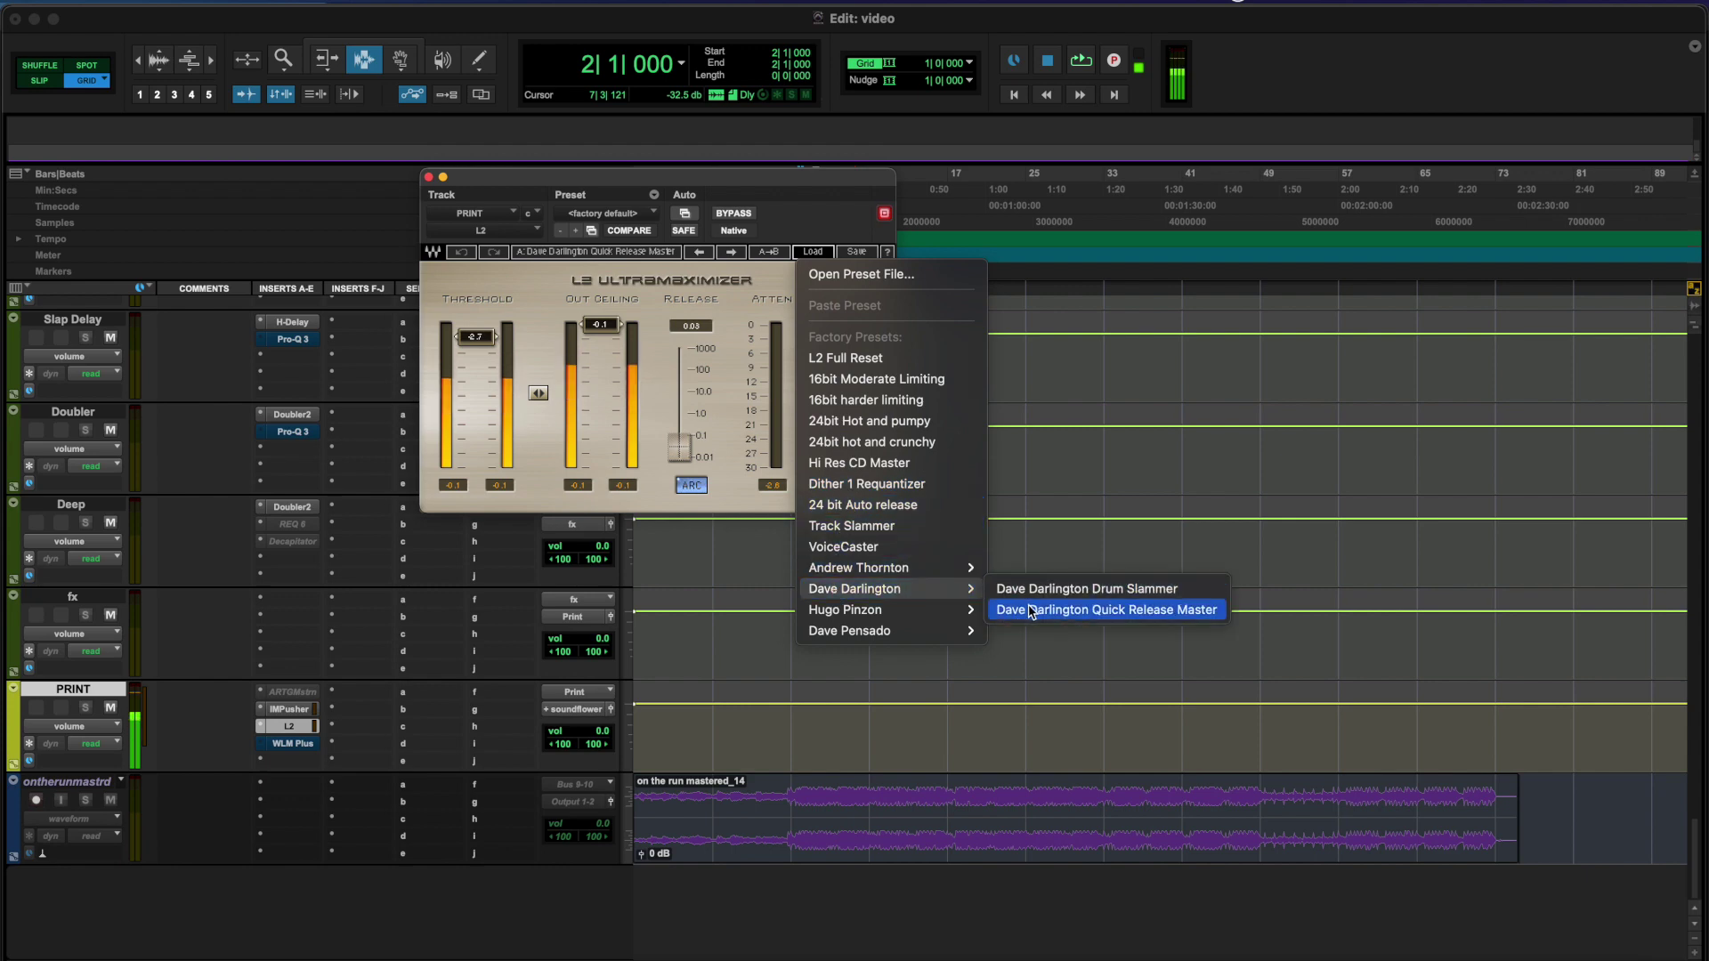
pyautogui.click(521, 376)
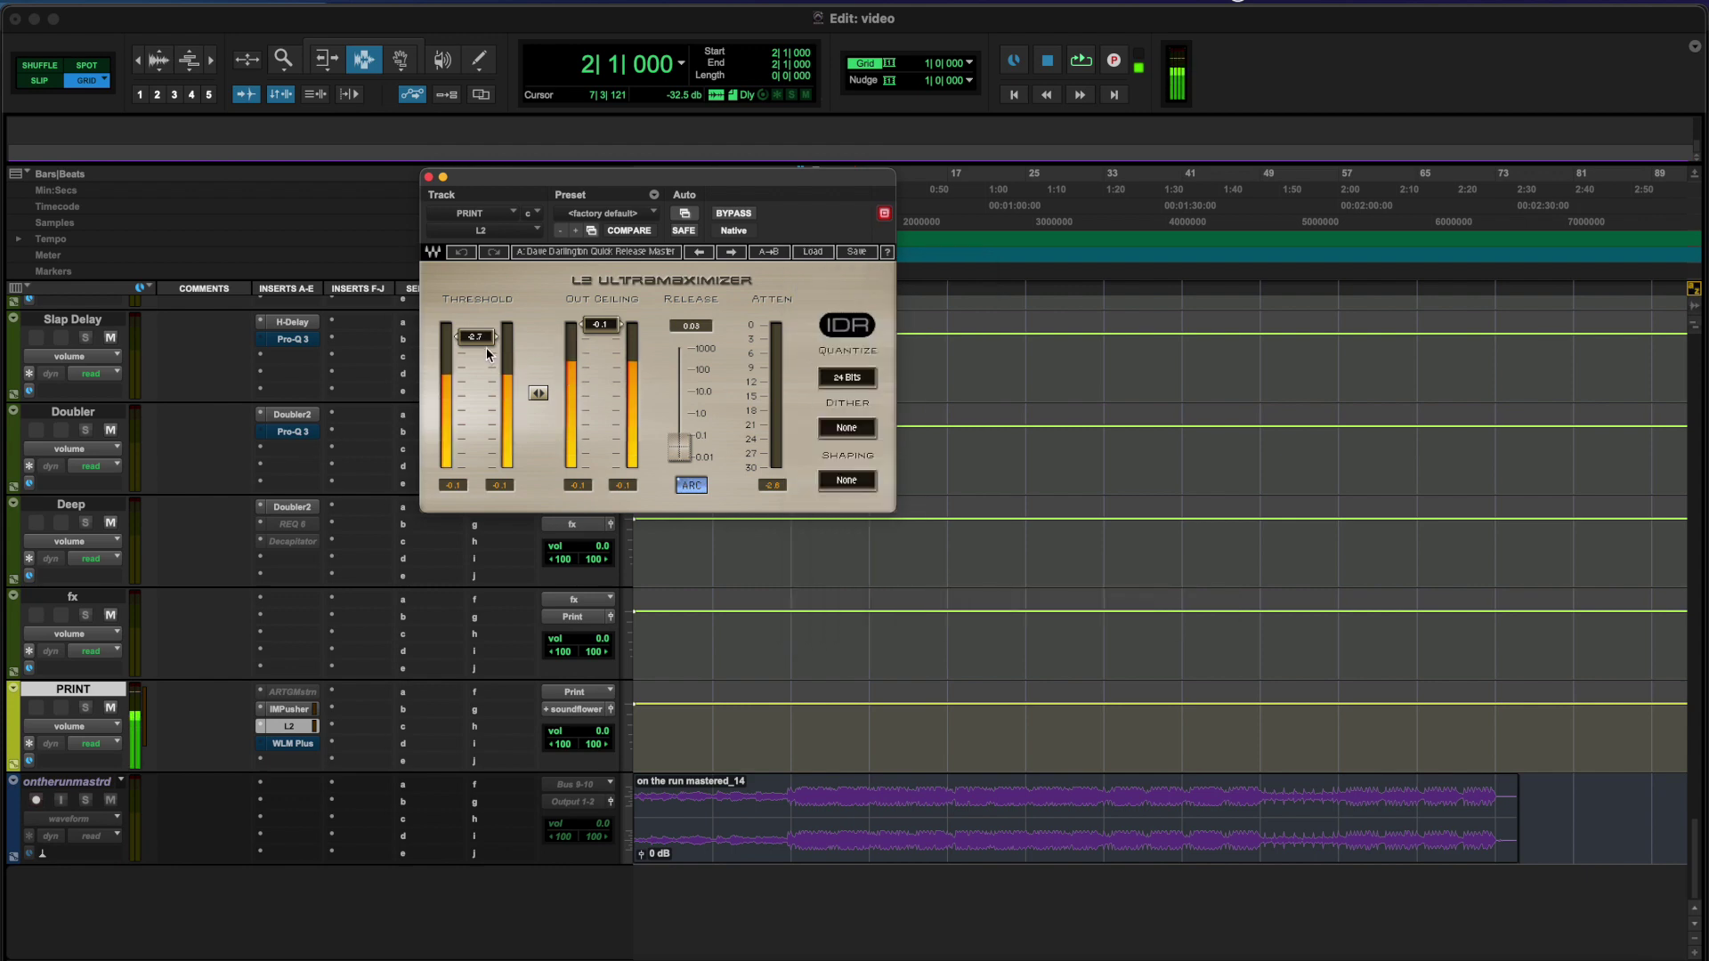
# Check the short-term and long-term loudness in WLM Plus on the PRINT track and close the meter
pyautogui.click(294, 744)
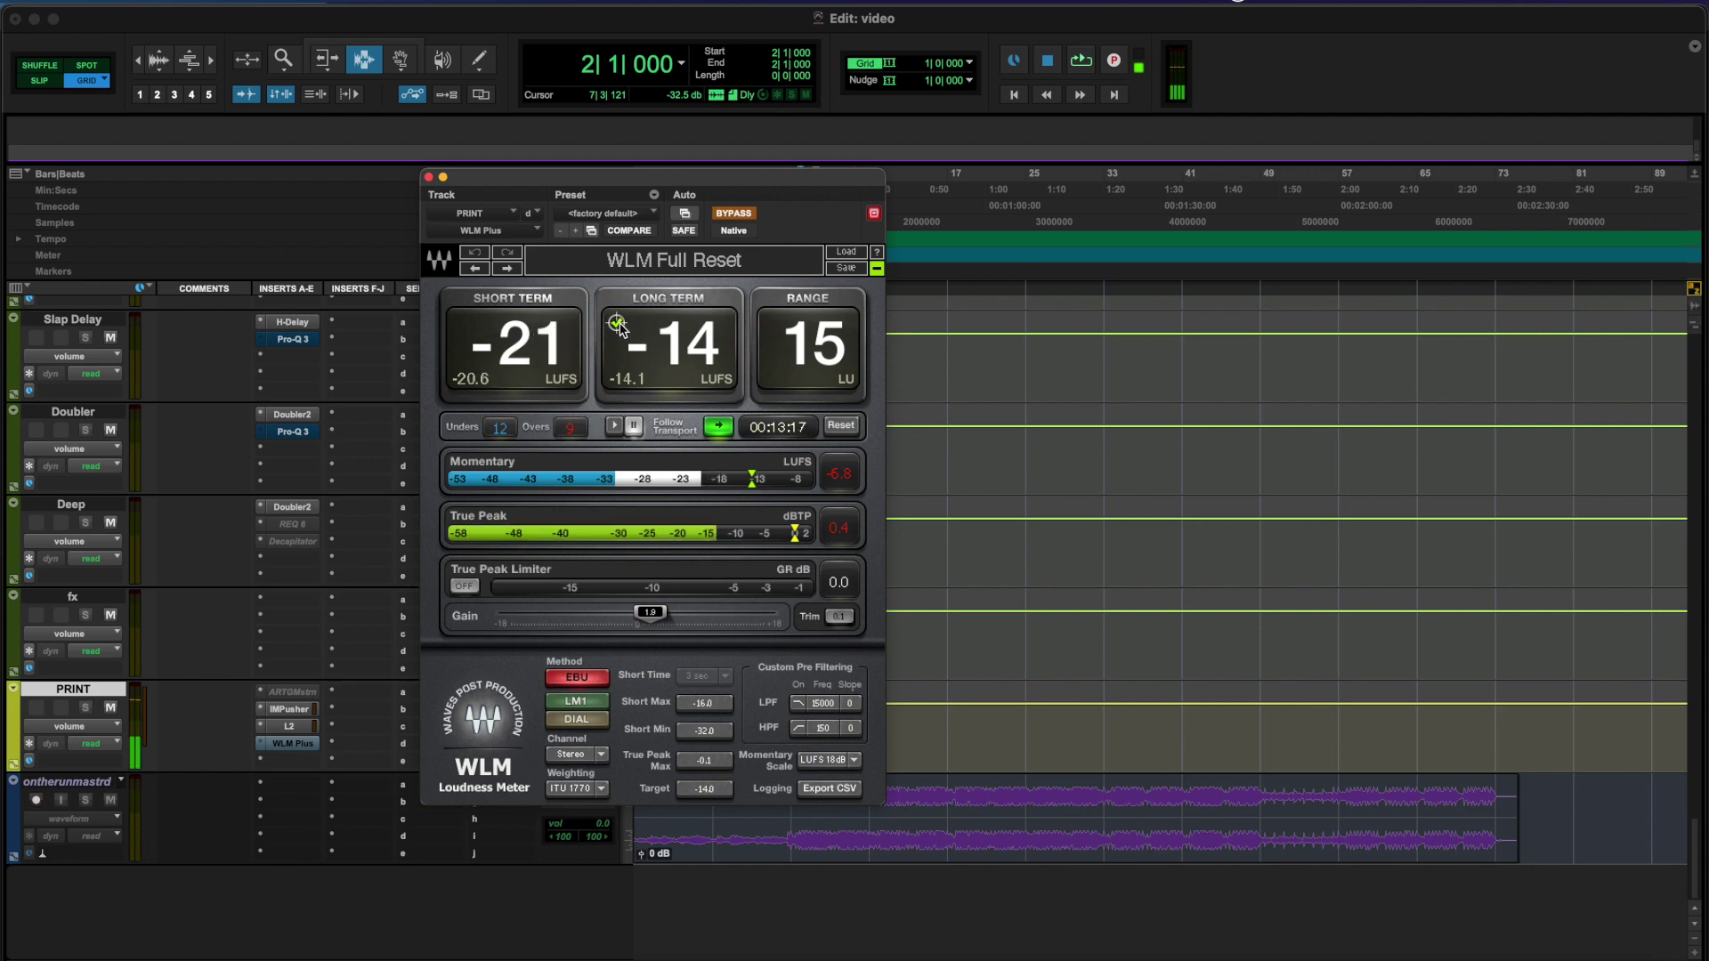
pyautogui.click(429, 178)
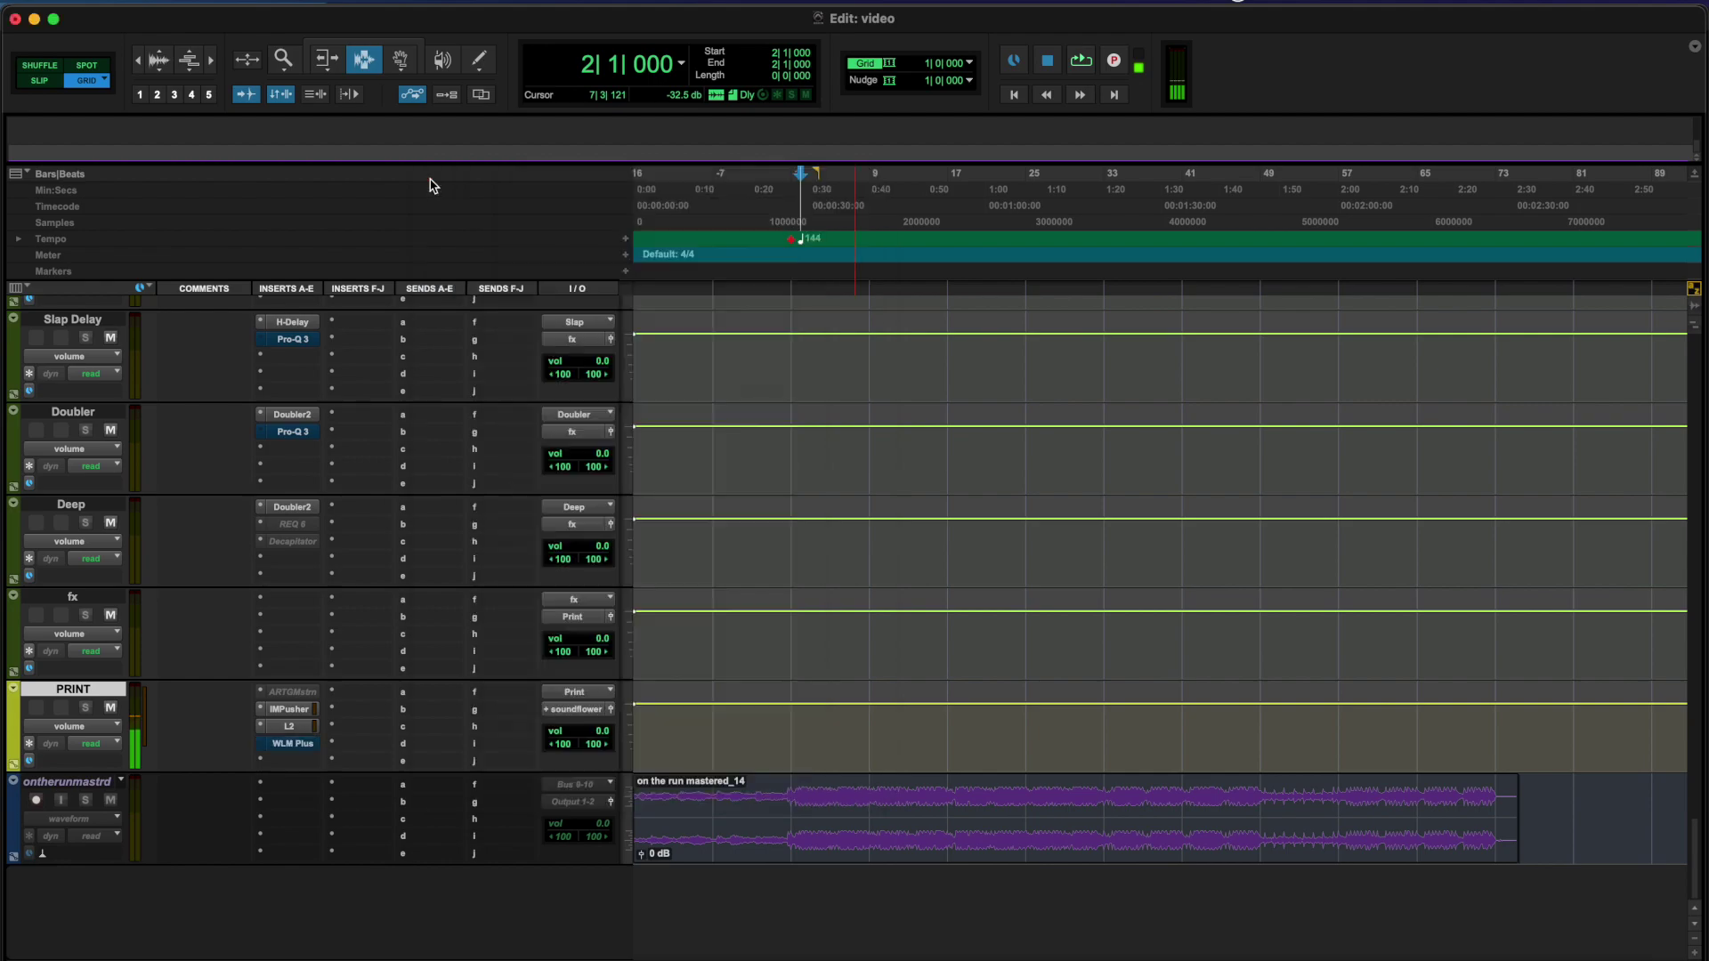
pyautogui.hotkey('ctrl', 'Up')
pyautogui.click(979, 623)
pyautogui.scroll(3, 769, 570)
pyautogui.scroll(-3, 769, 569)
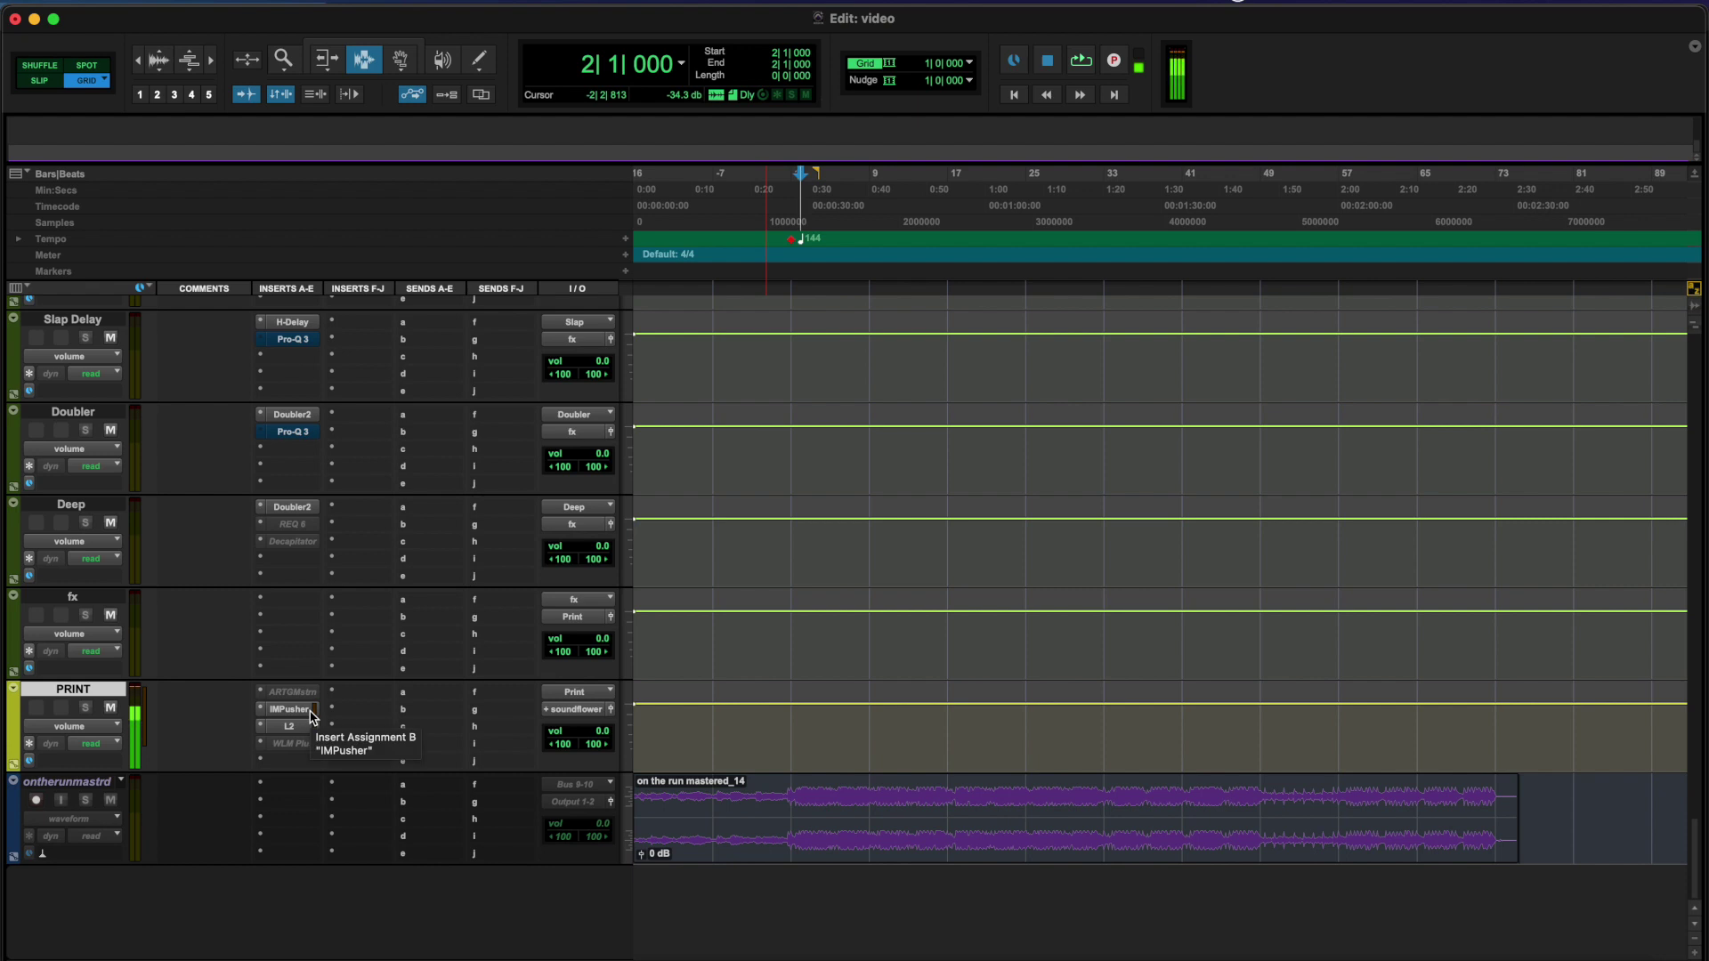
# Play the song from bar -2 and compare the PRINT track with IMPusher and L2 bypassed and enabled
pyautogui.click(311, 711)
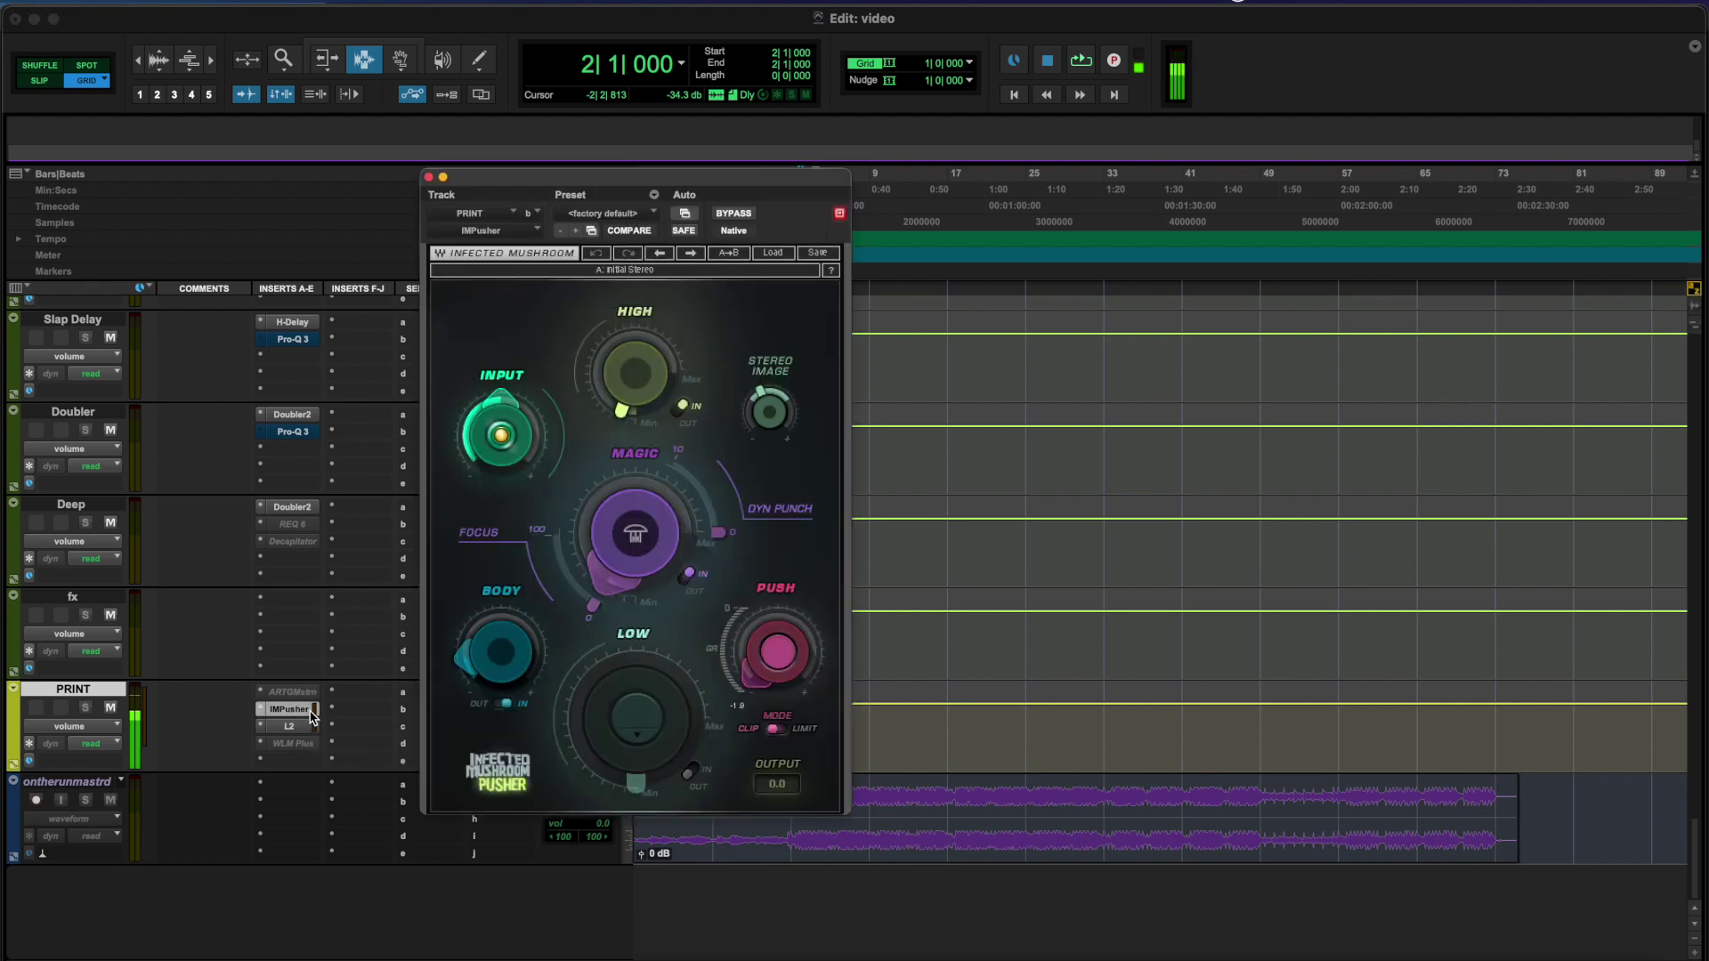
pyautogui.click(310, 711)
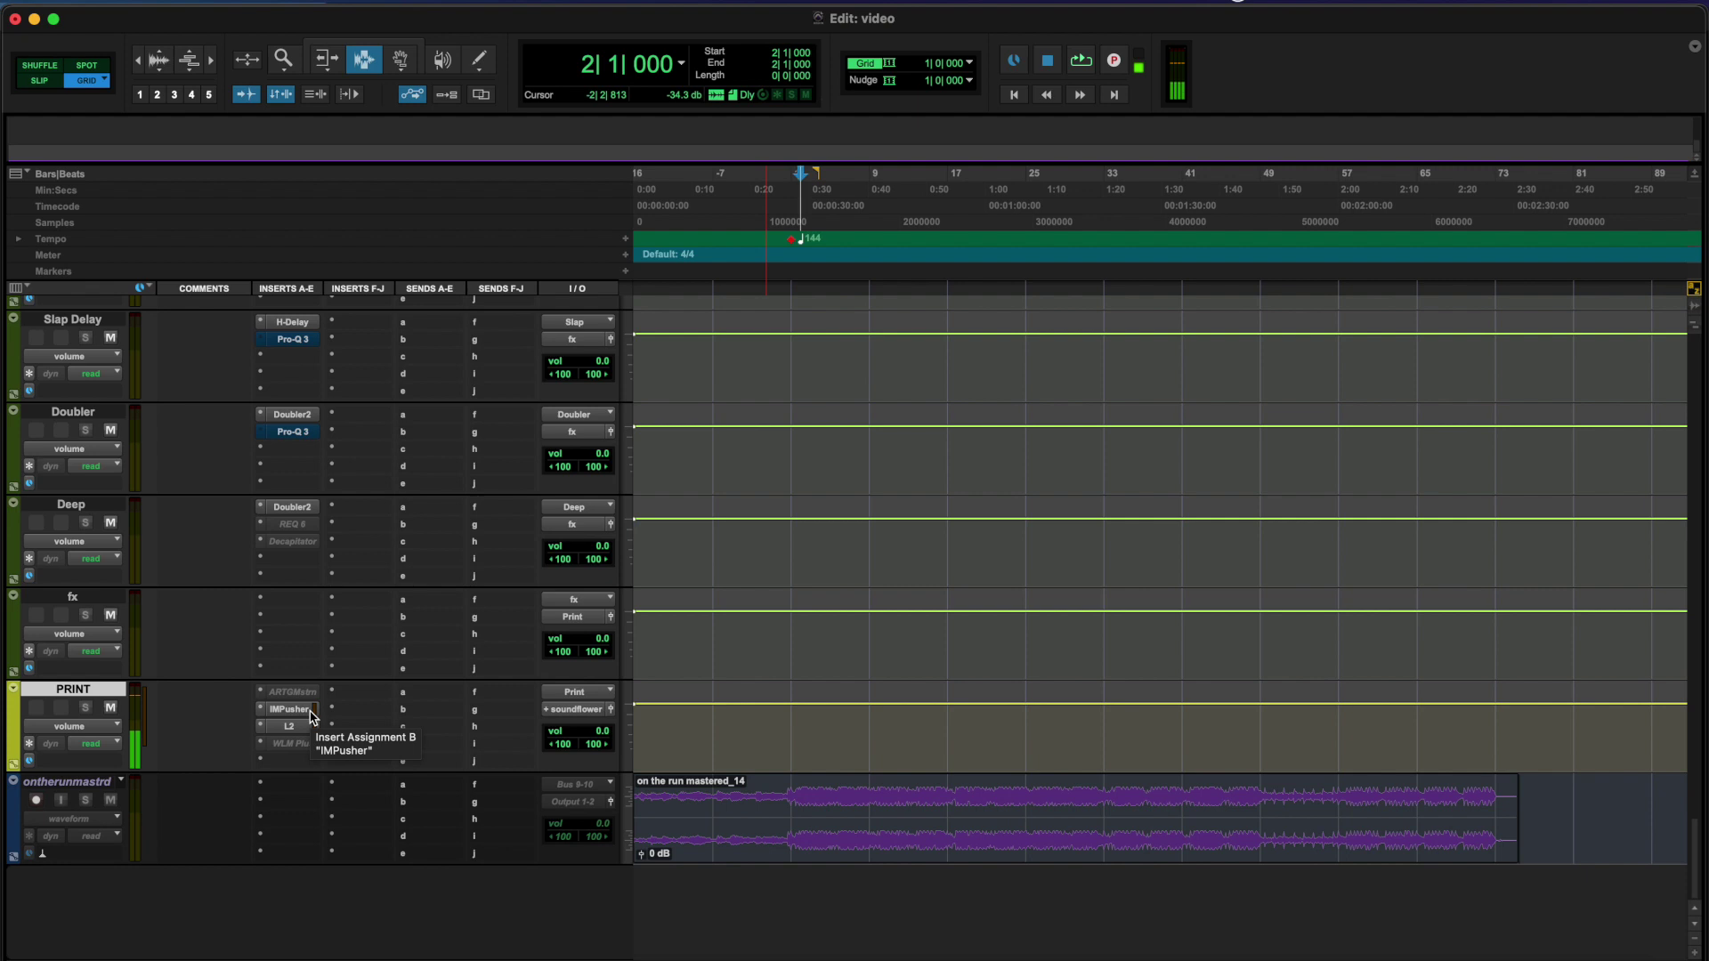
pyautogui.click(765, 594)
pyautogui.press('space')
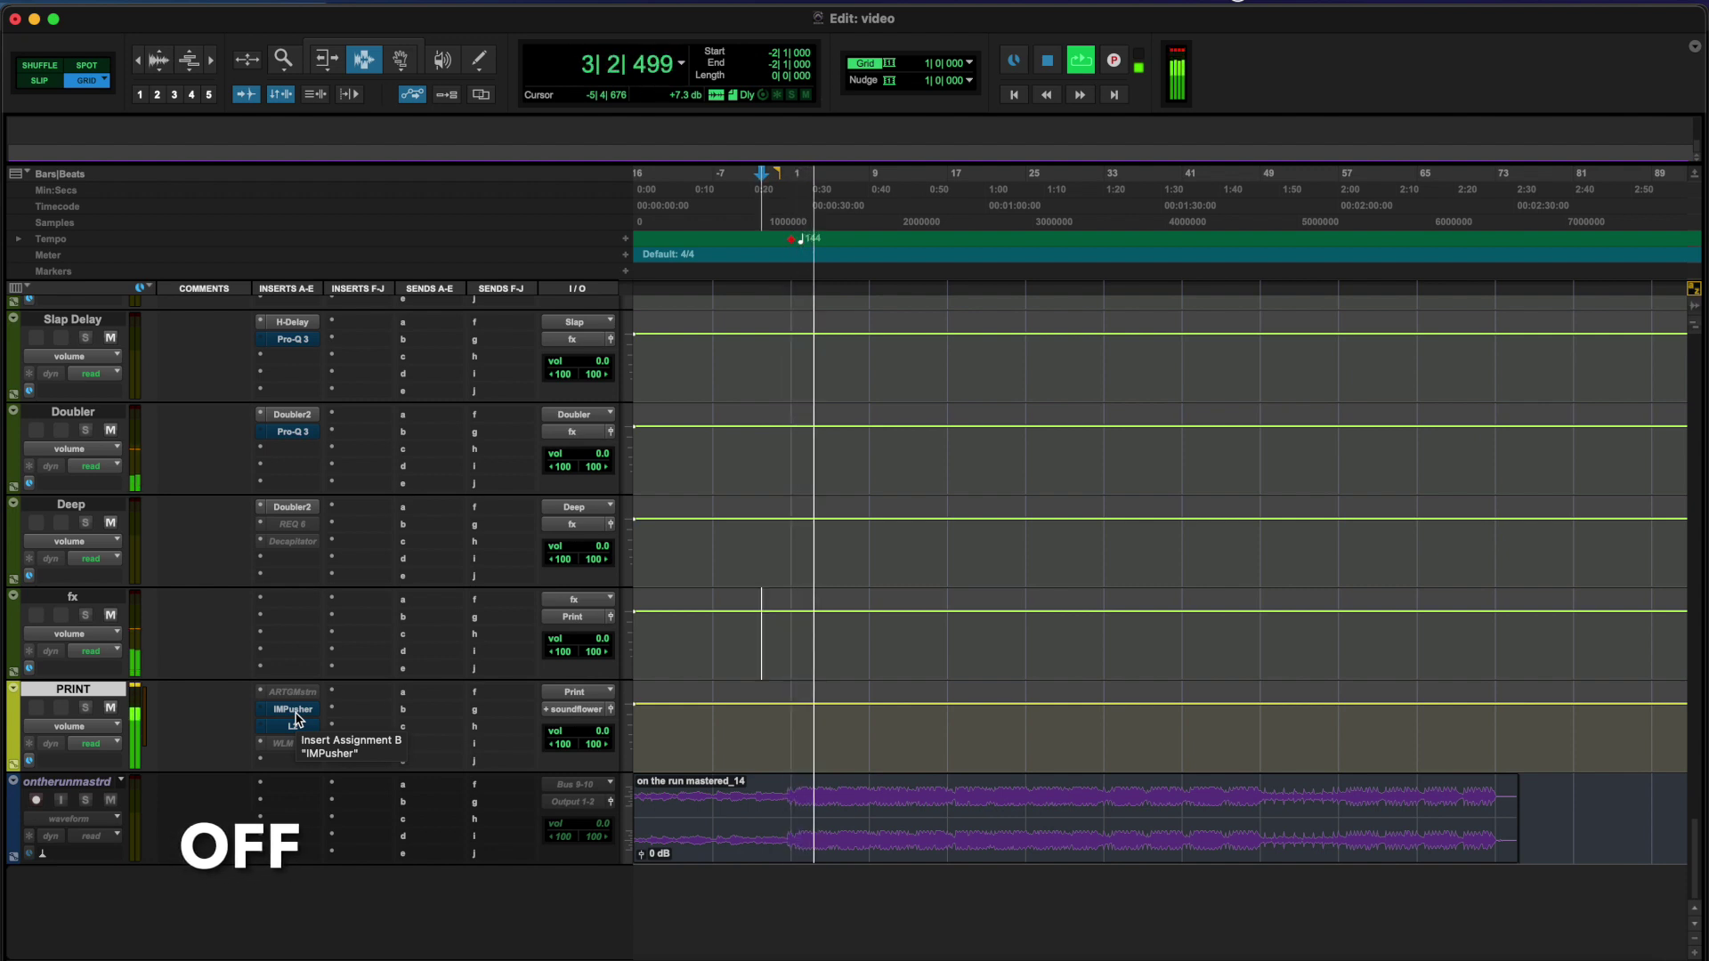
pyautogui.keyDown('super'); pyautogui.click(283, 709); pyautogui.keyUp('super')
pyautogui.keyDown('super'); pyautogui.click(281, 709); pyautogui.keyUp('super')
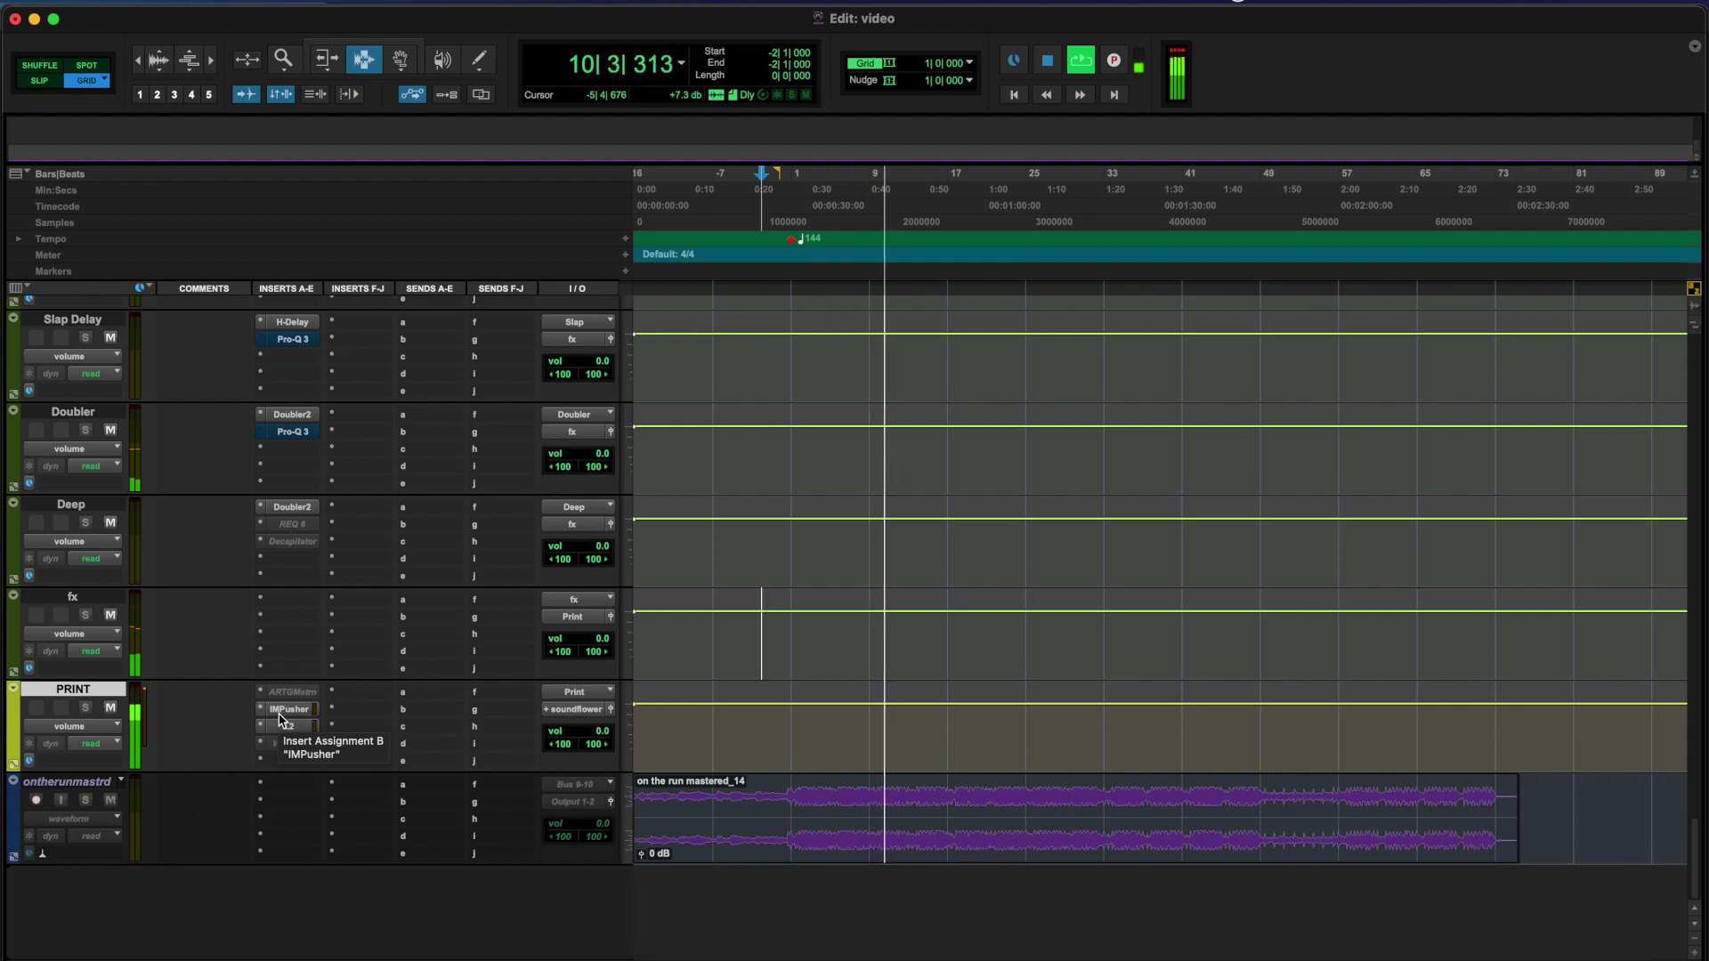
pyautogui.keyDown('super'); pyautogui.click(279, 716); pyautogui.keyUp('super')
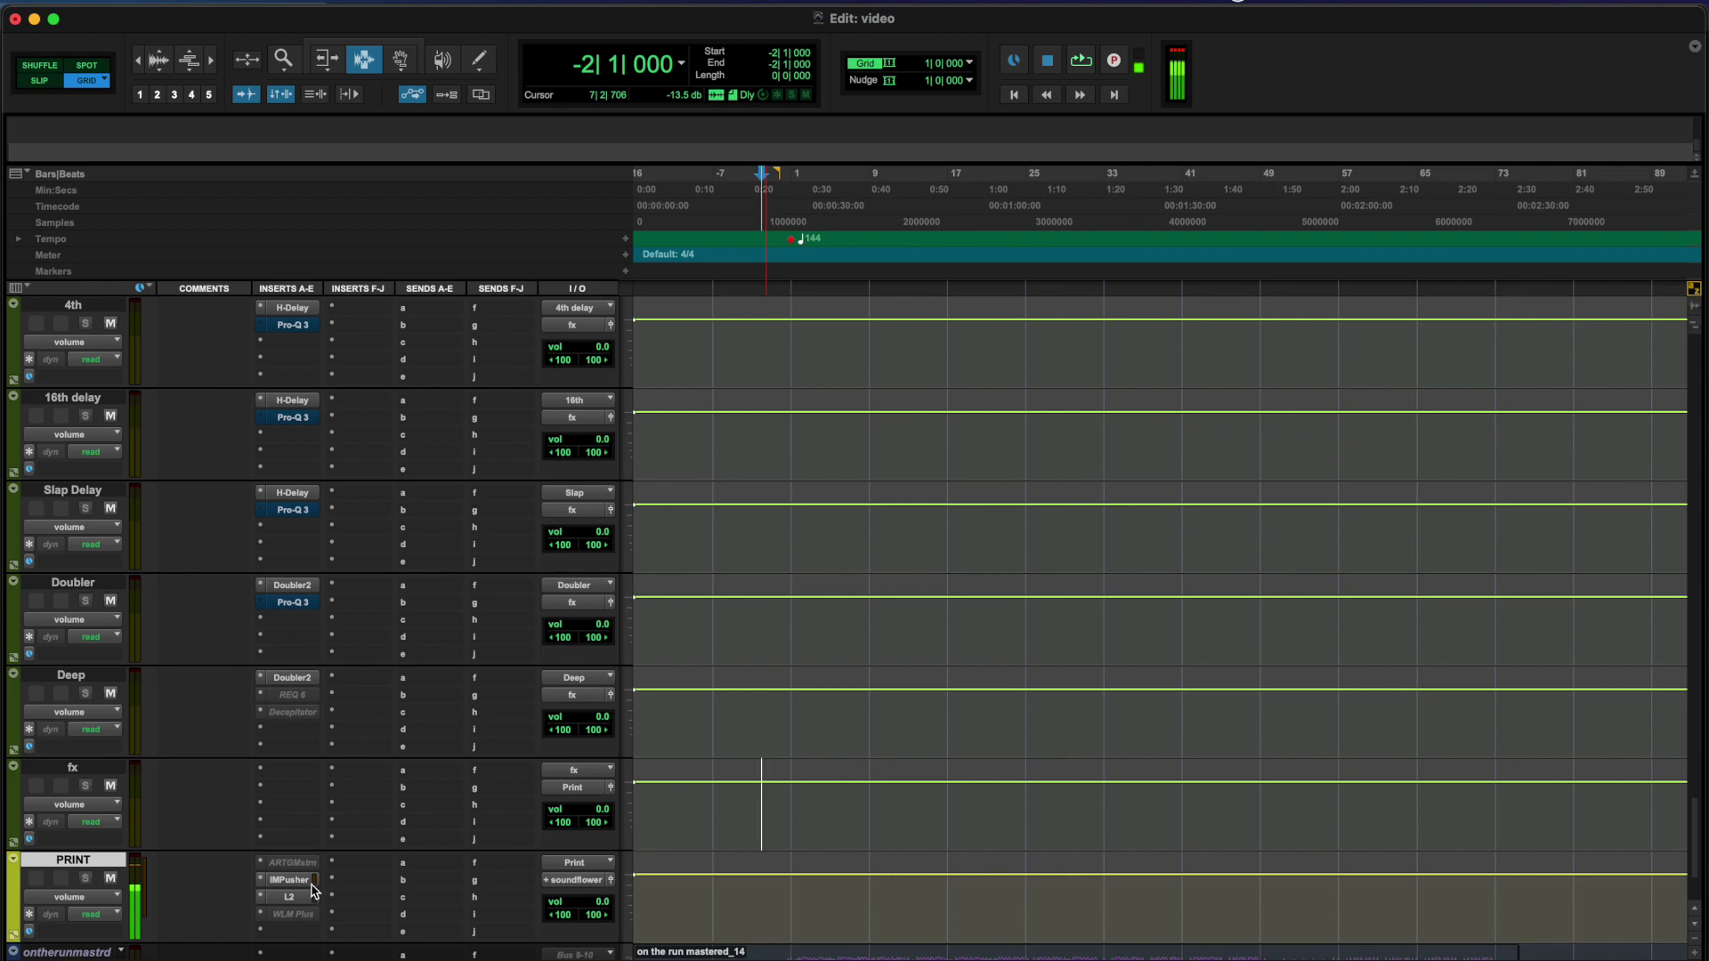
# Review the L2 and IMPusher plug-ins on the PRINT track again and close them
pyautogui.scroll(-3, 307, 899)
pyautogui.click(297, 709)
pyautogui.click(297, 726)
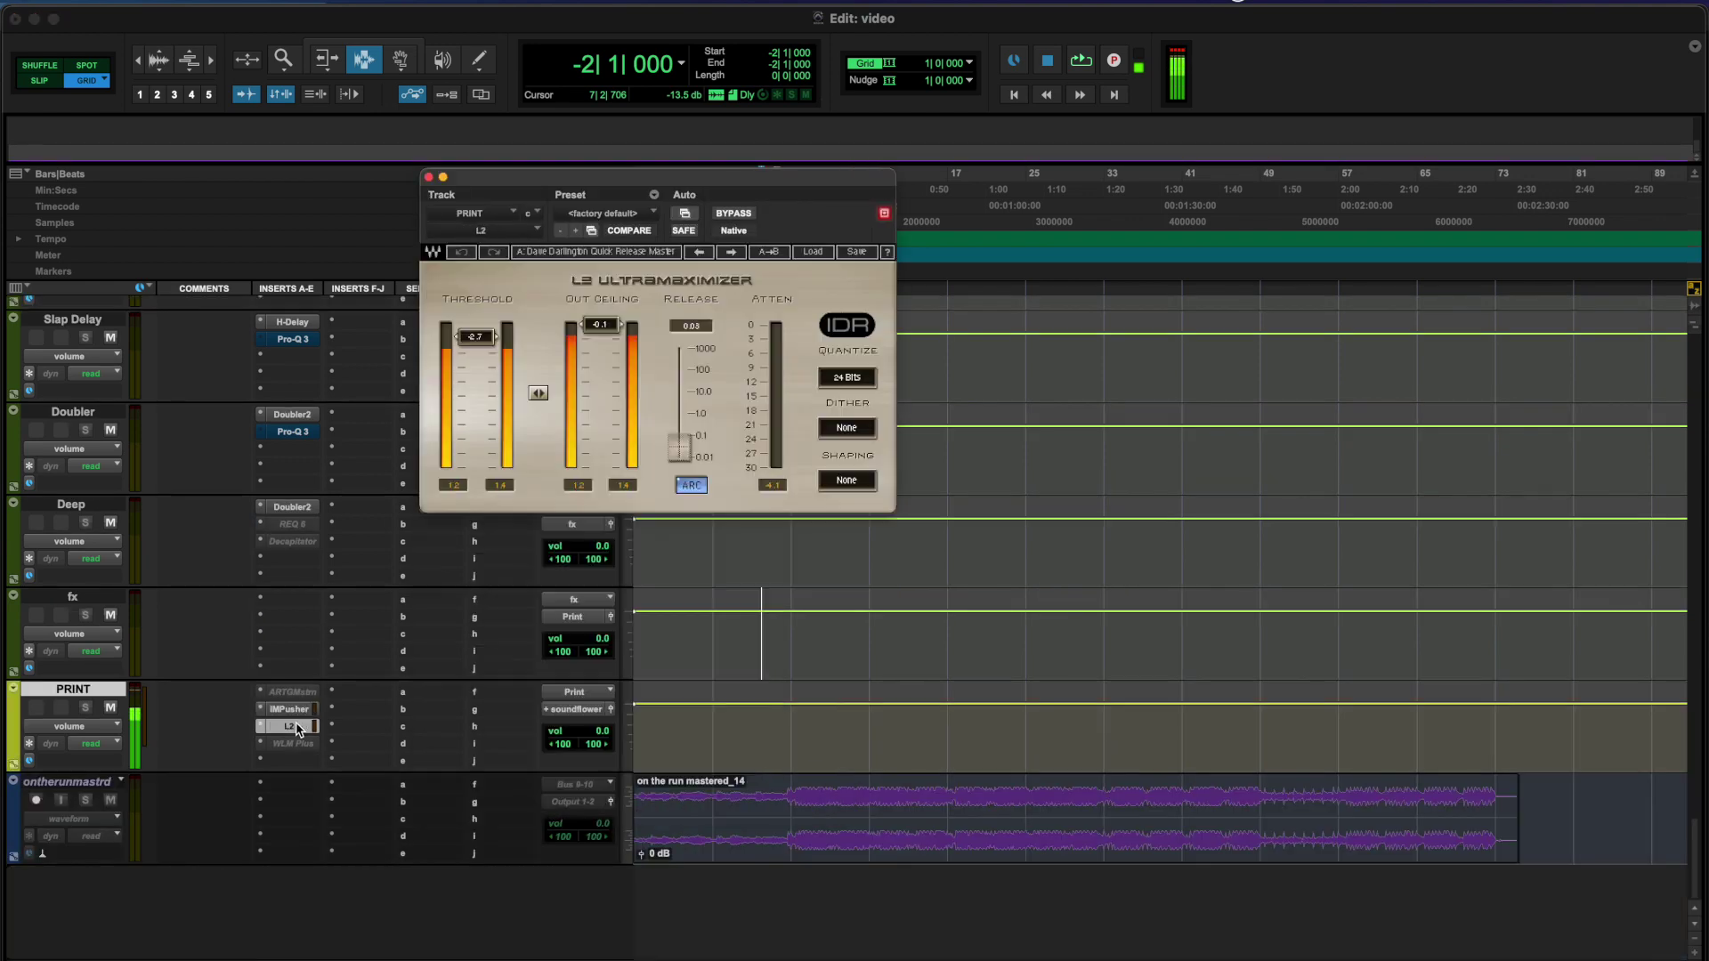
pyautogui.click(297, 711)
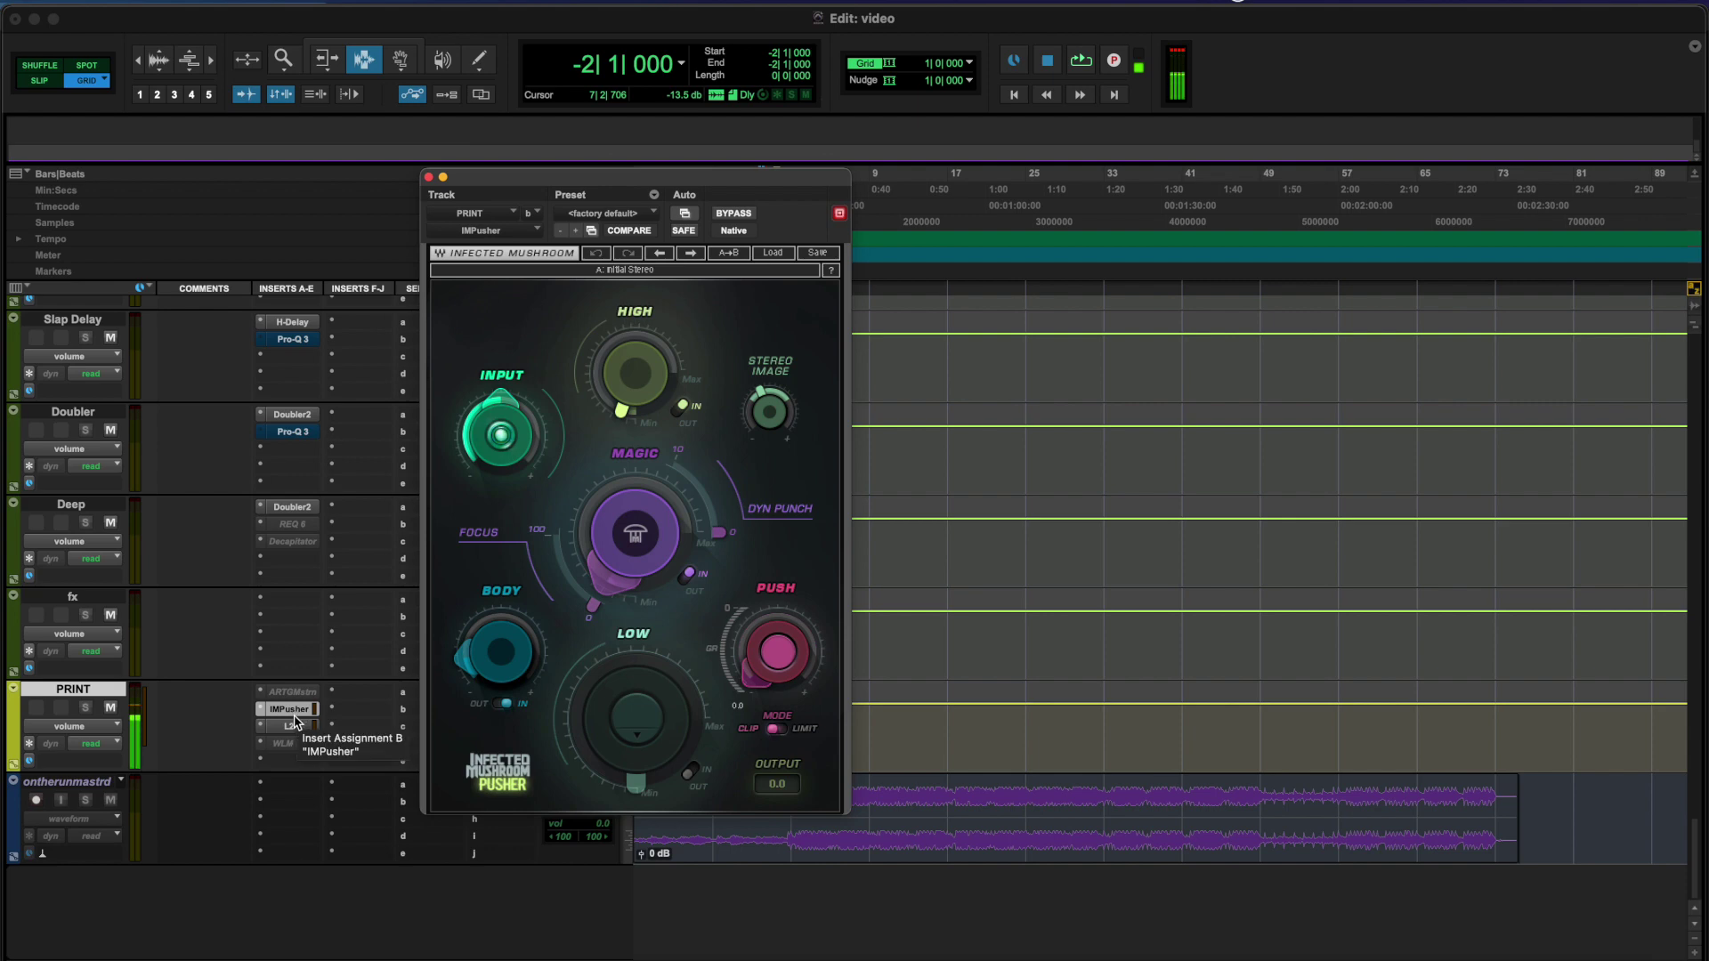
pyautogui.click(293, 710)
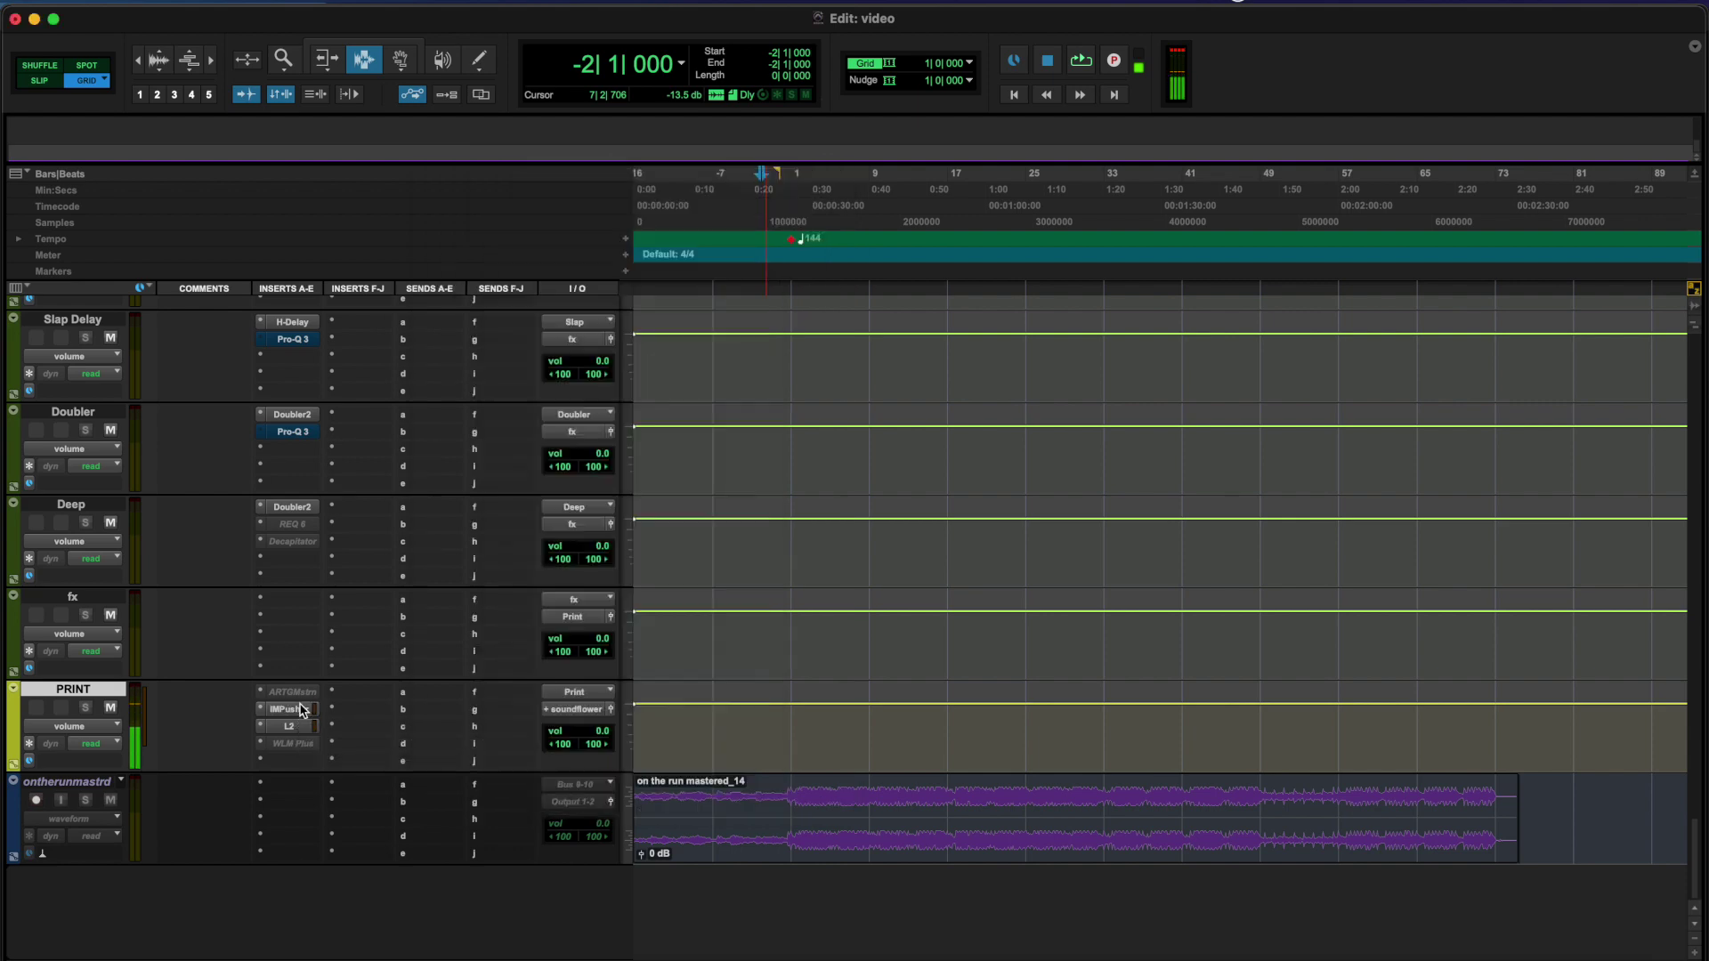
# Activate the AR TG Mastering insert on the PRINT track, examine its settings and make it inactive again
pyautogui.rightClick(299, 700)
pyautogui.press('Escape')
pyautogui.click(305, 698)
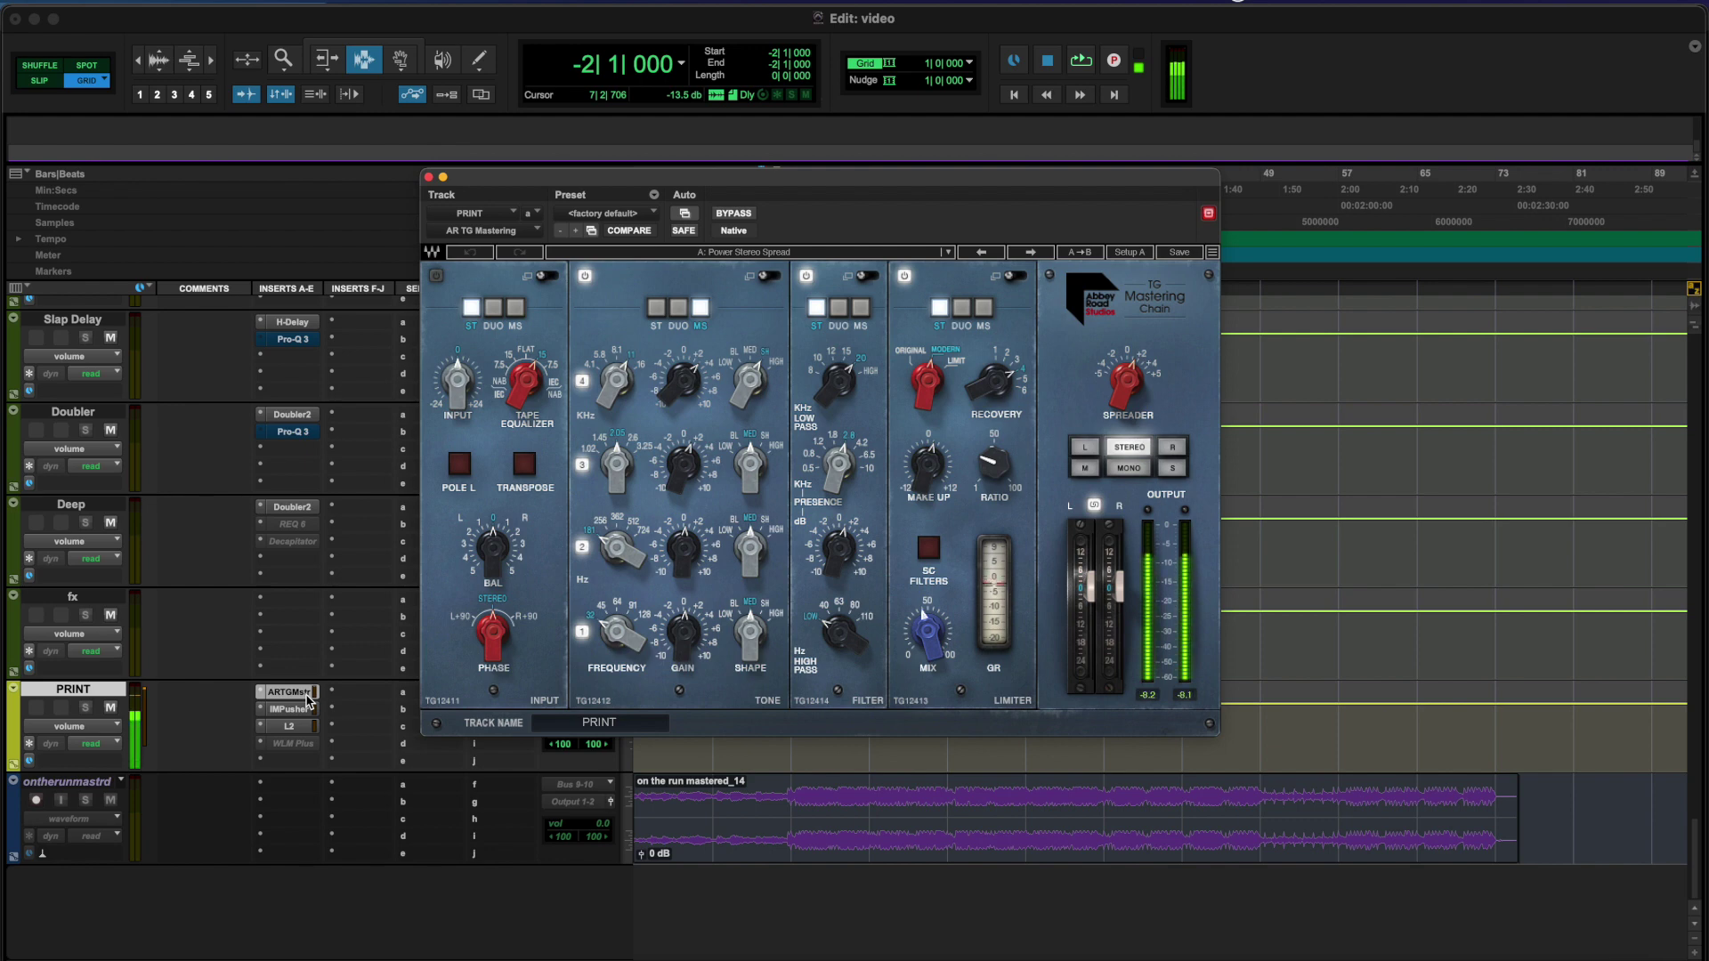
pyautogui.keyDown('ctrl'); pyautogui.keyDown('super'); pyautogui.click(306, 696); pyautogui.keyUp('super'); pyautogui.keyUp('ctrl')
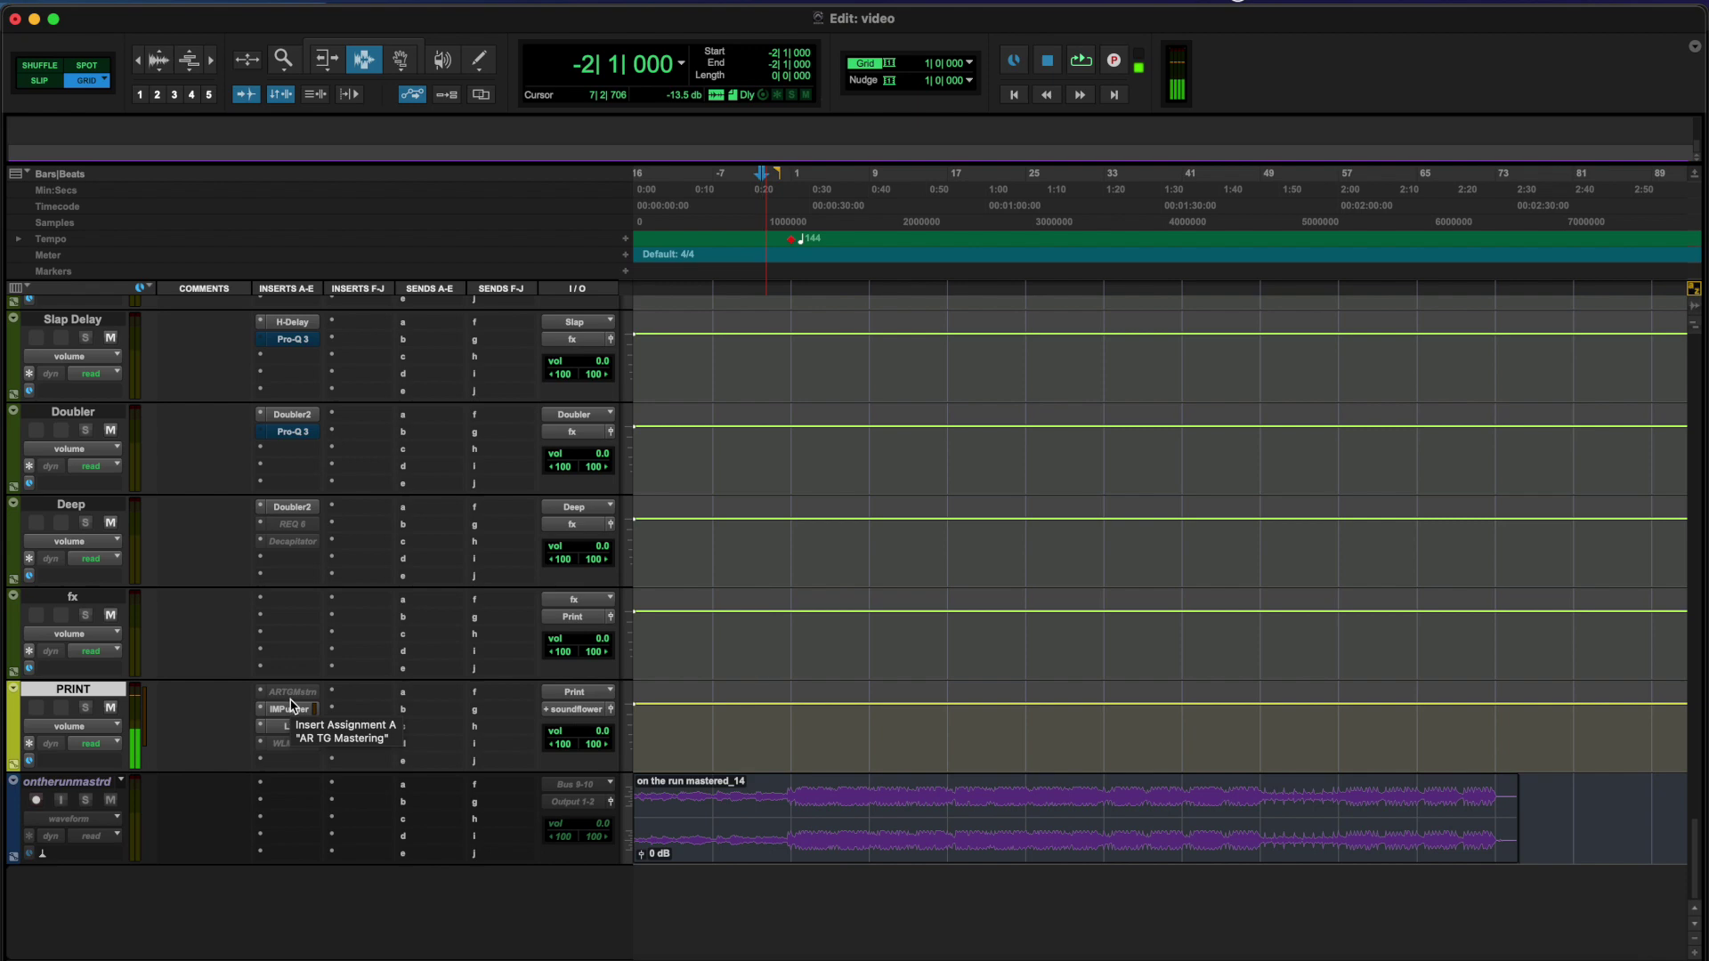
# Look over the IMPusher controls on the PRINT track once more and close the plug-in
pyautogui.scroll(1, 292, 708)
pyautogui.click(295, 789)
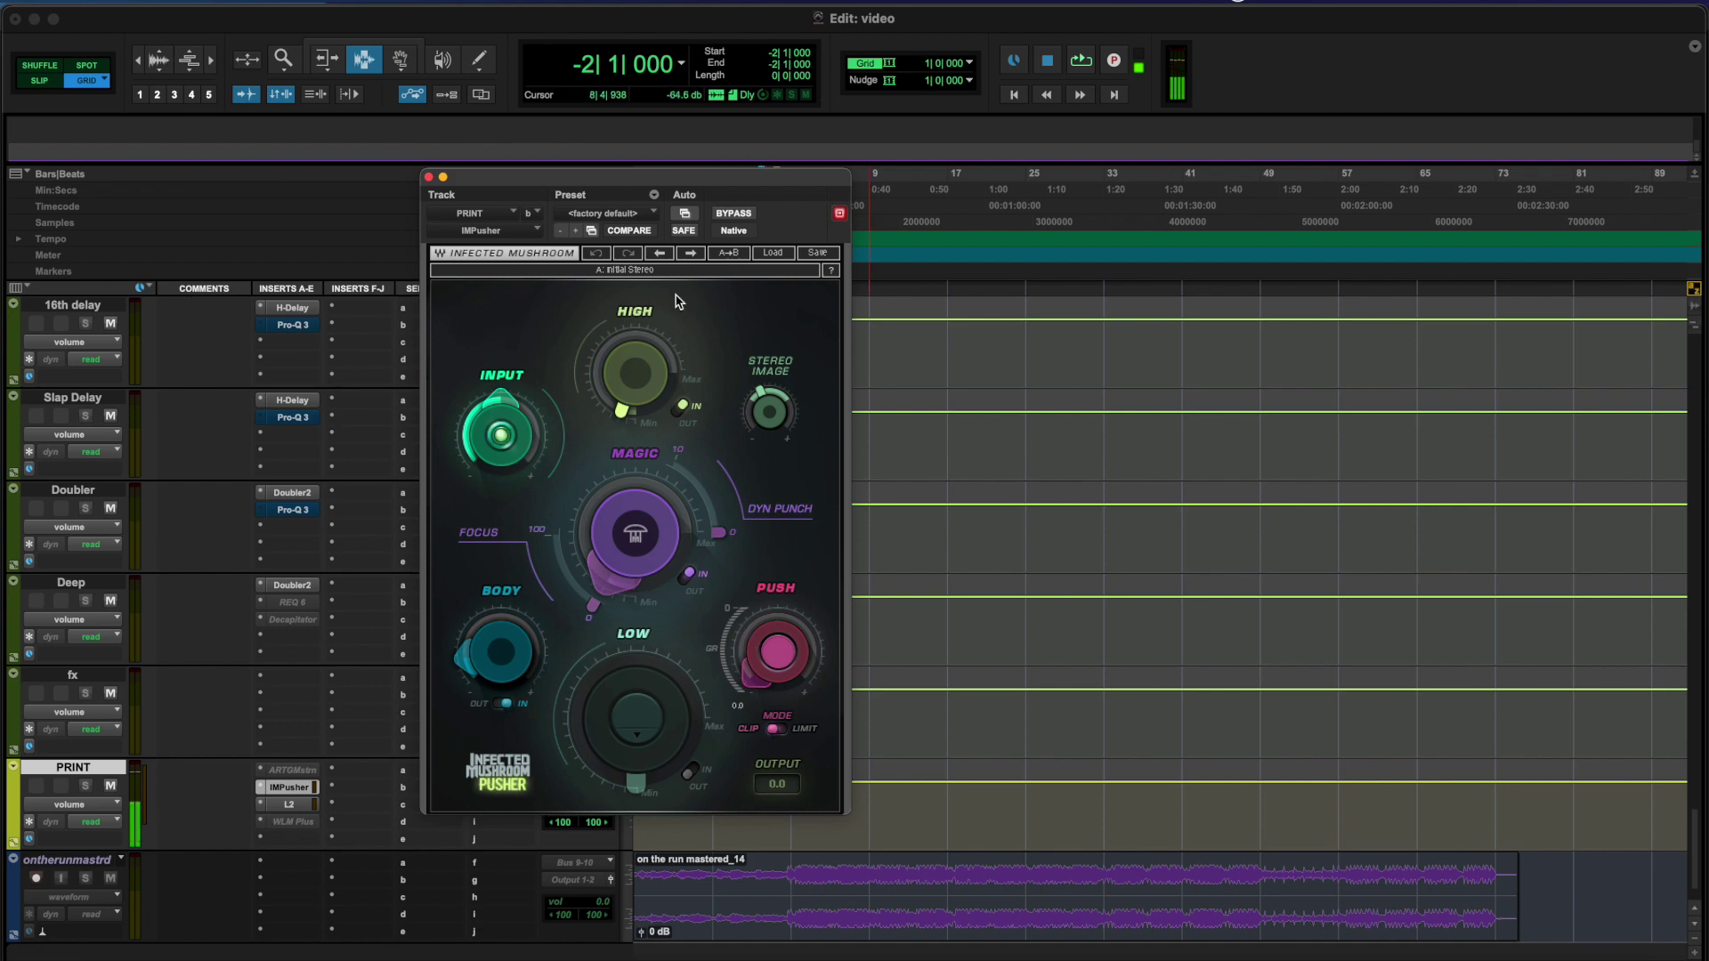
pyautogui.click(428, 176)
# Go up to the 2 track.dup1 beat track and place the edit cursor at bar 0 in its clip
pyautogui.scroll(6, 234, 480)
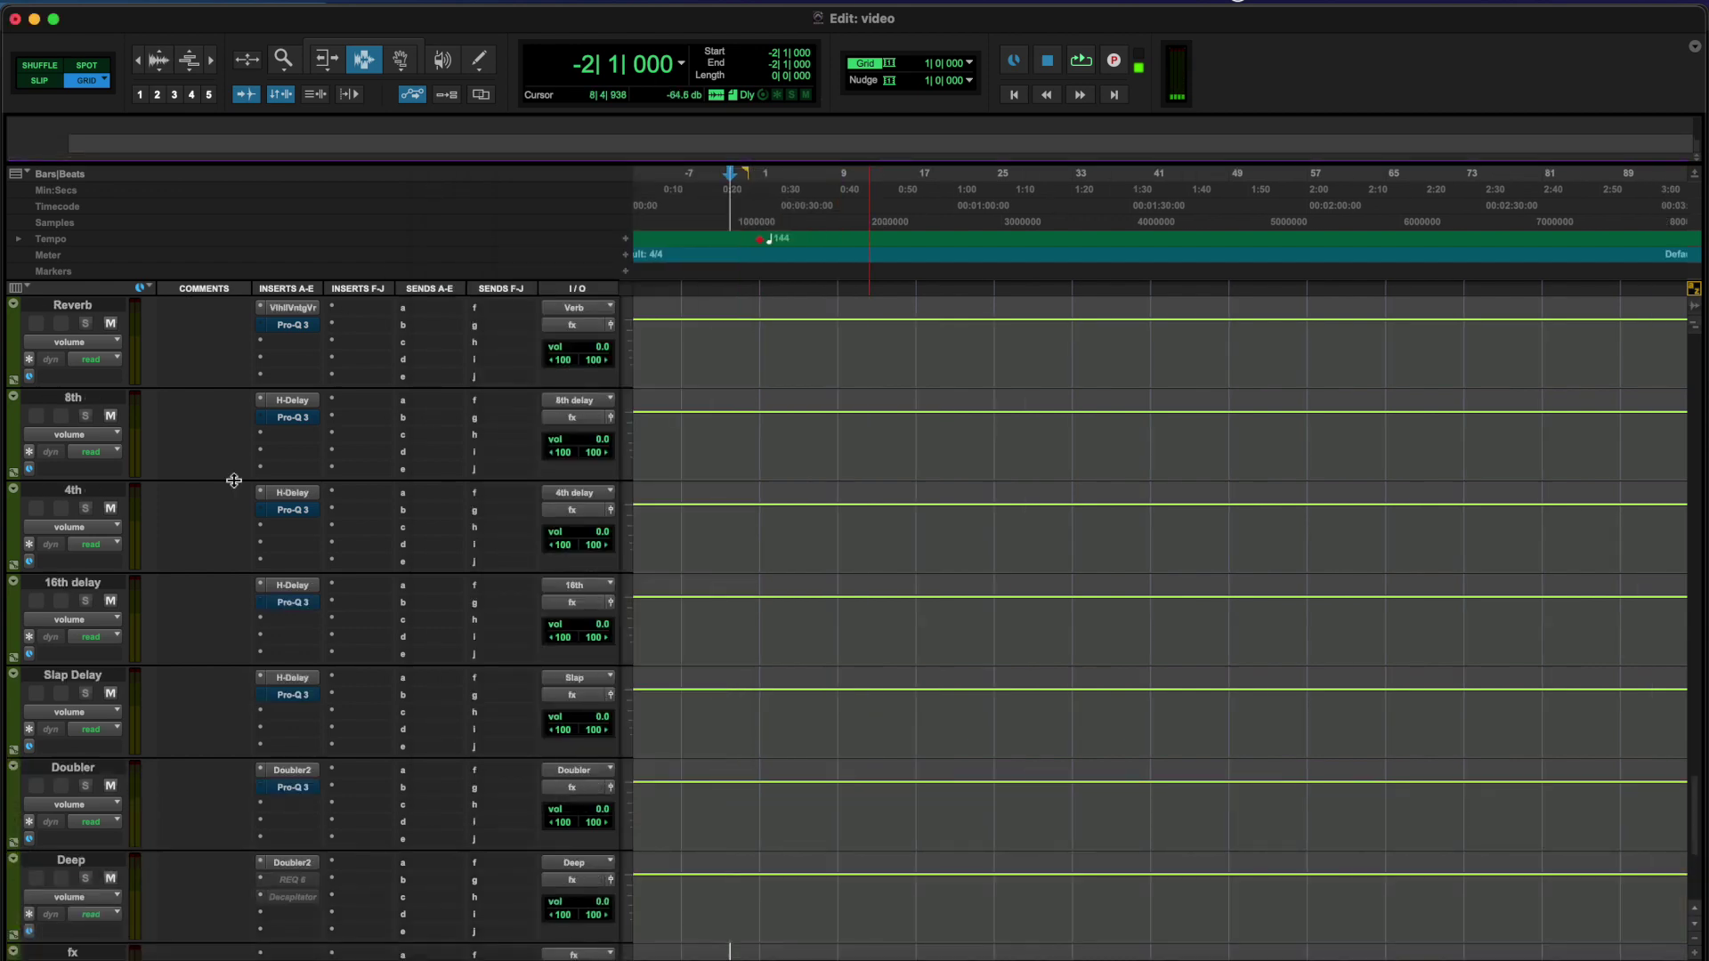
pyautogui.scroll(2, 234, 481)
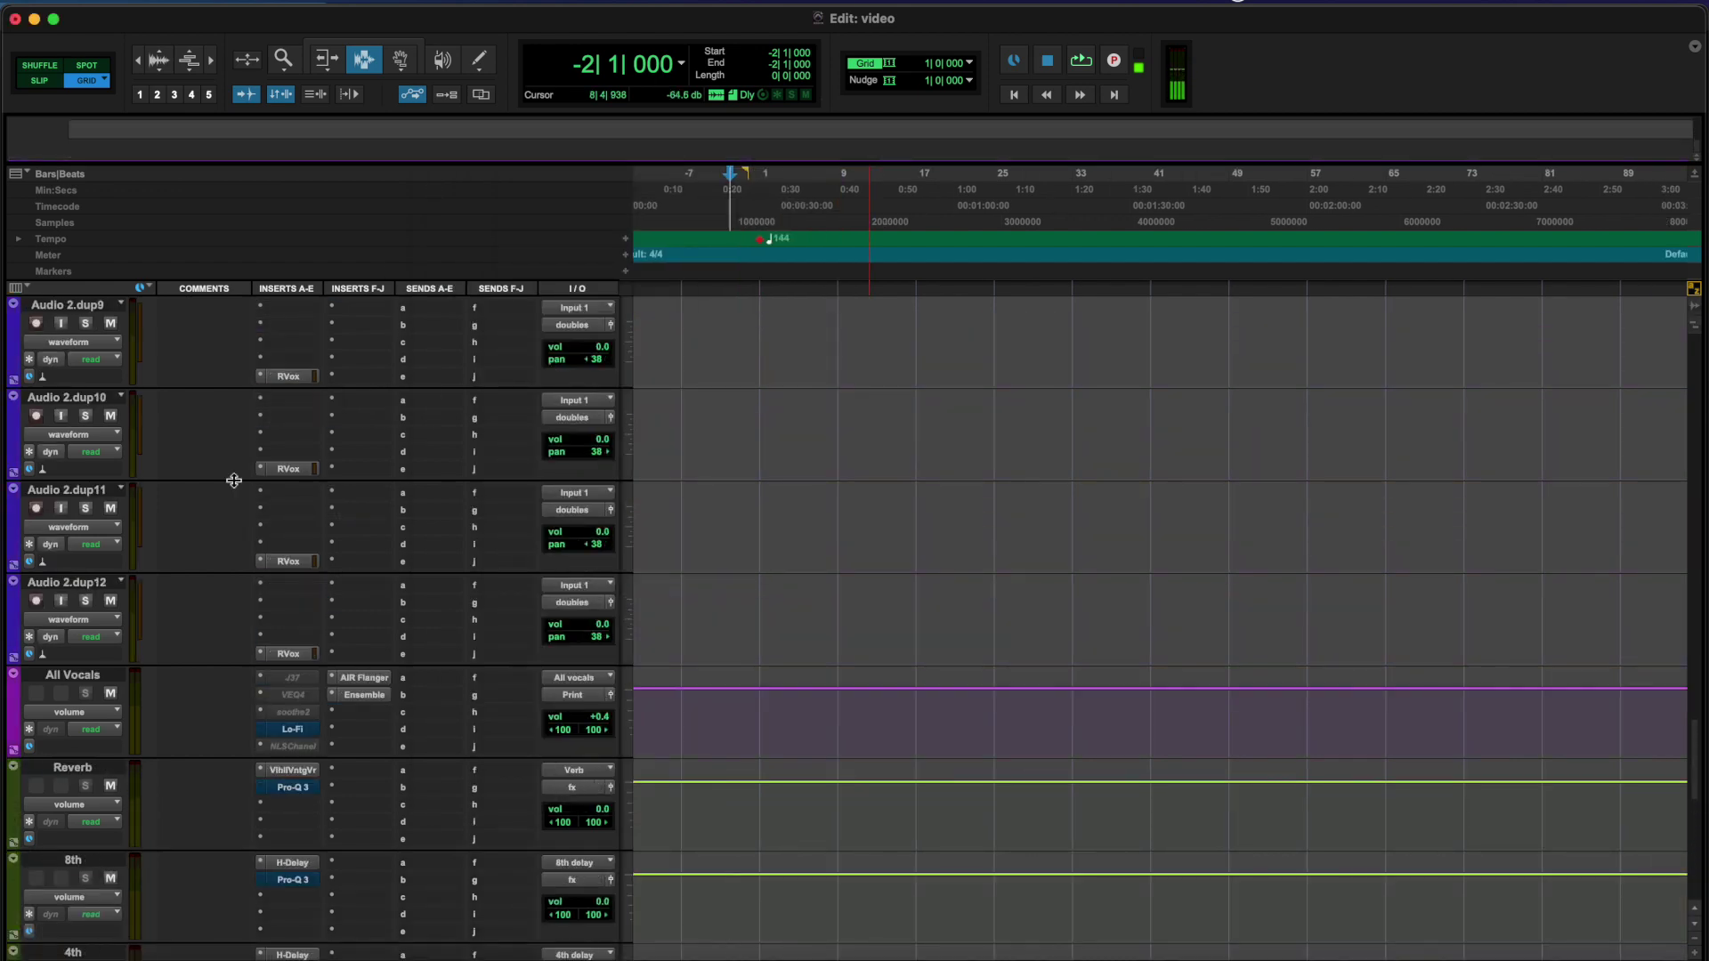
pyautogui.scroll(10, 234, 481)
pyautogui.click(688, 621)
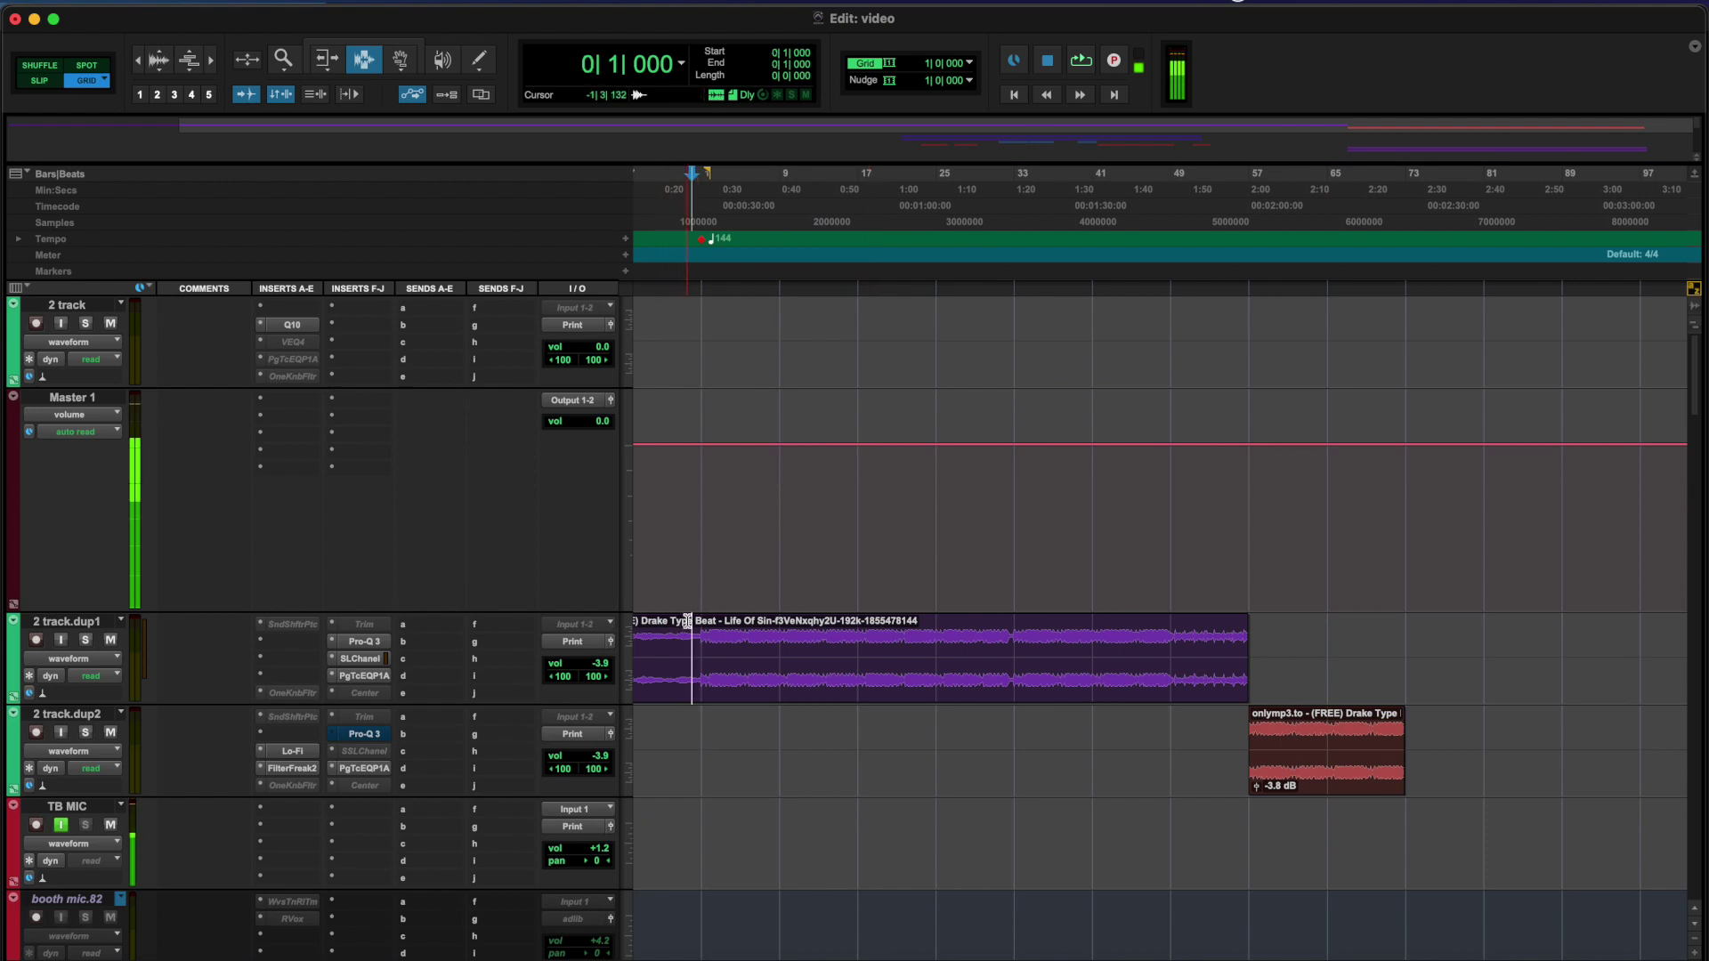
pyautogui.press('r')
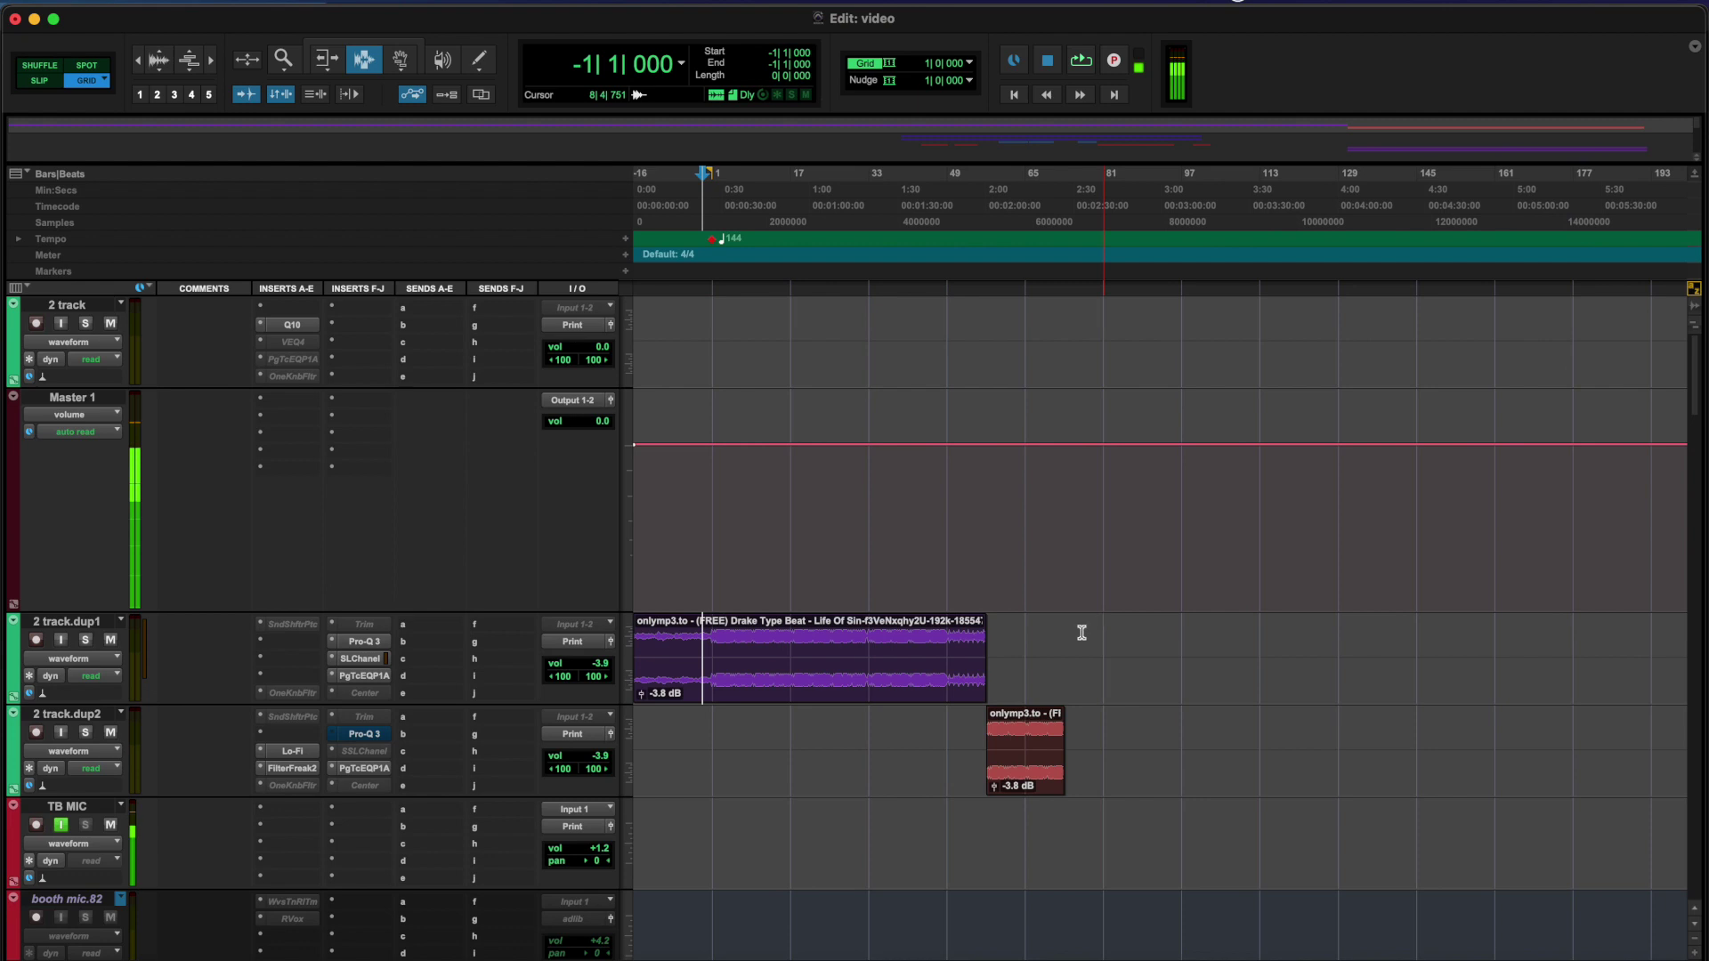
pyautogui.click(737, 669)
pyautogui.press('t')
pyautogui.click(759, 663)
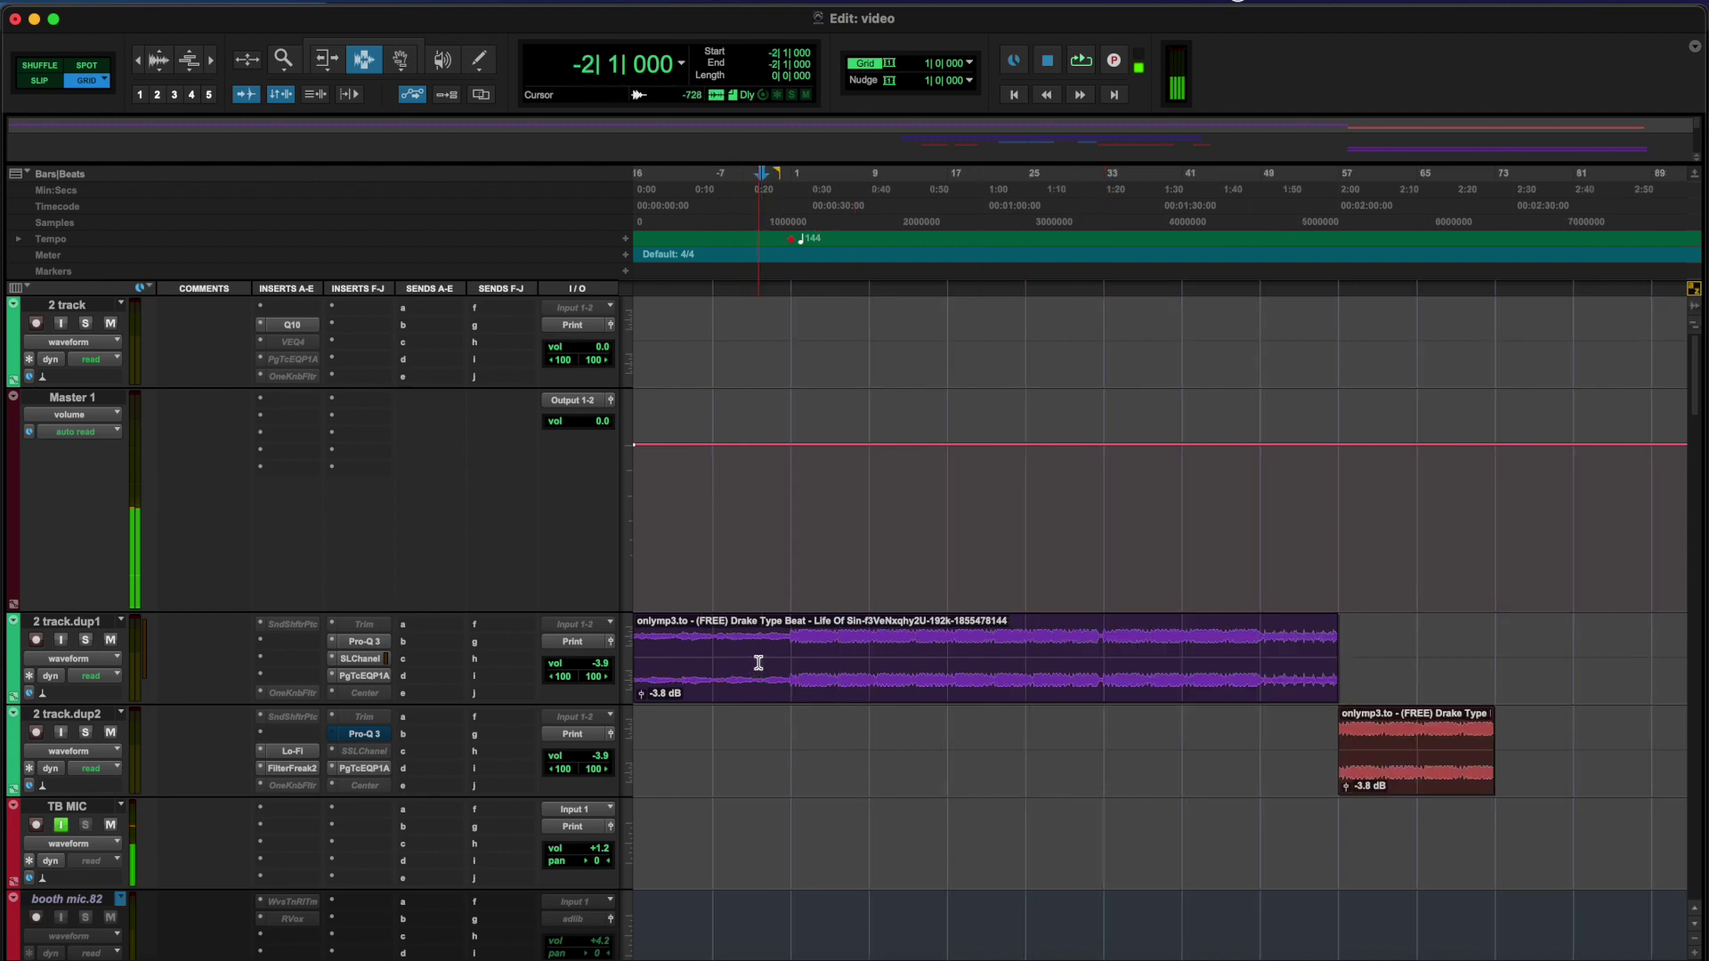
pyautogui.click(781, 663)
# Open SSLChannel on 2 track.dup1, reposition its window, examine the filter and LMF controls, and close it
pyautogui.click(370, 661)
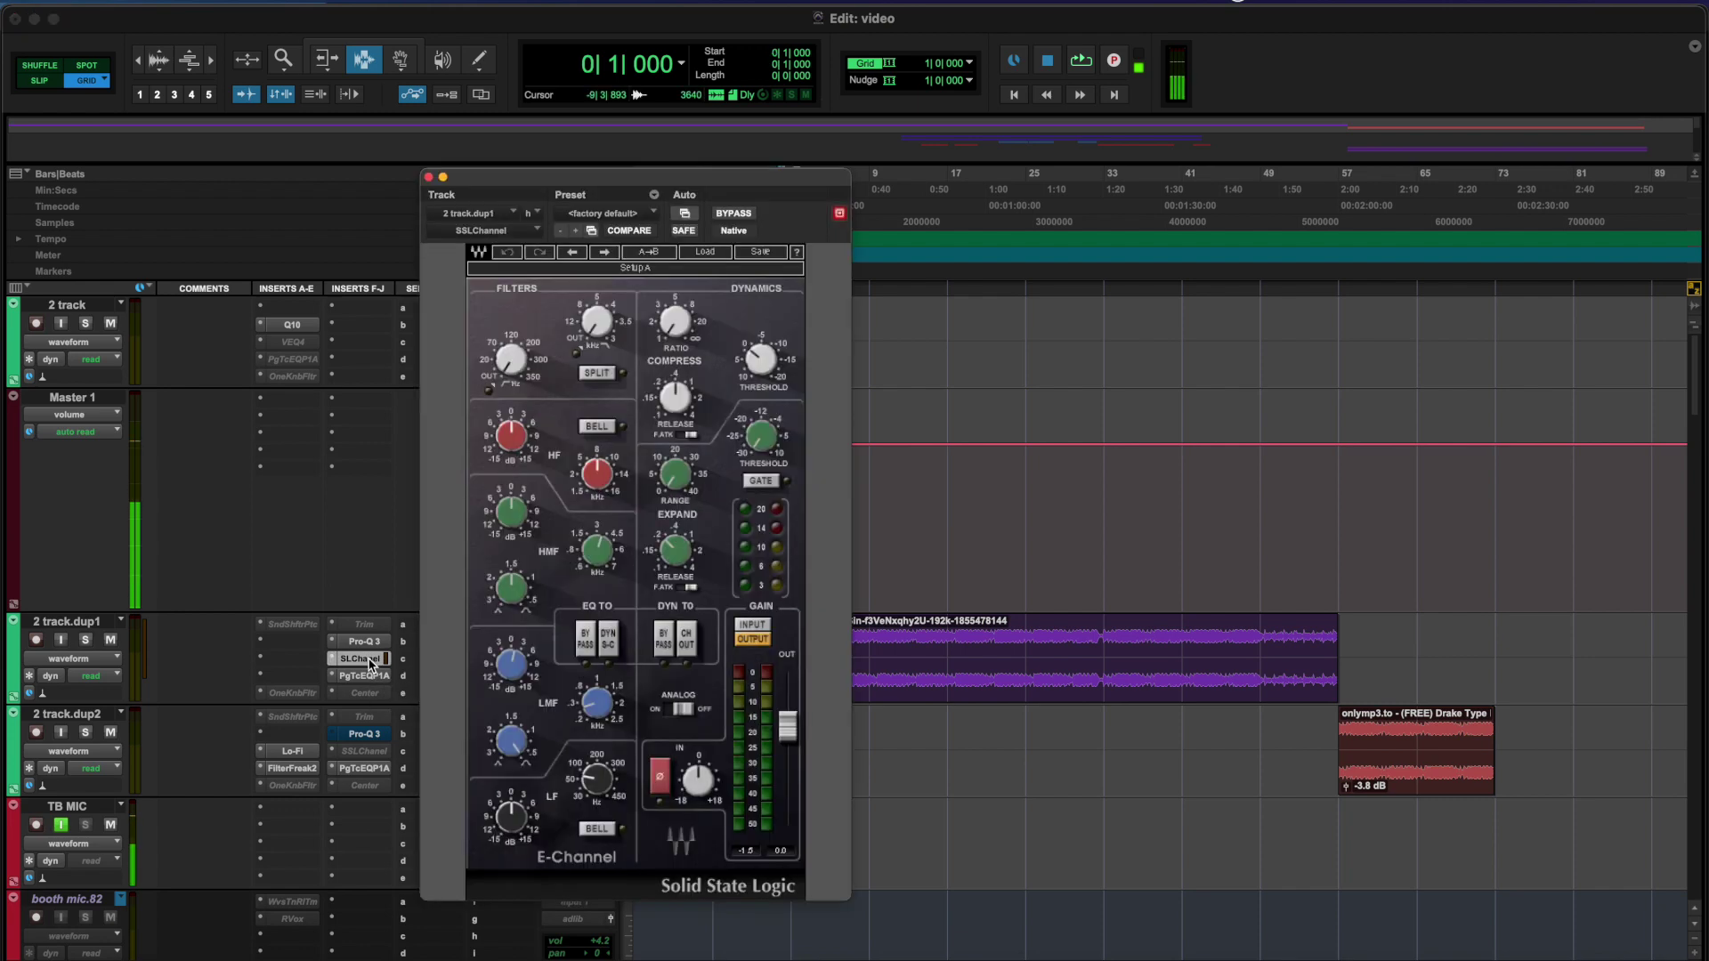
pyautogui.click(590, 713)
pyautogui.moveTo(782, 186); pyautogui.dragTo(530, 103)
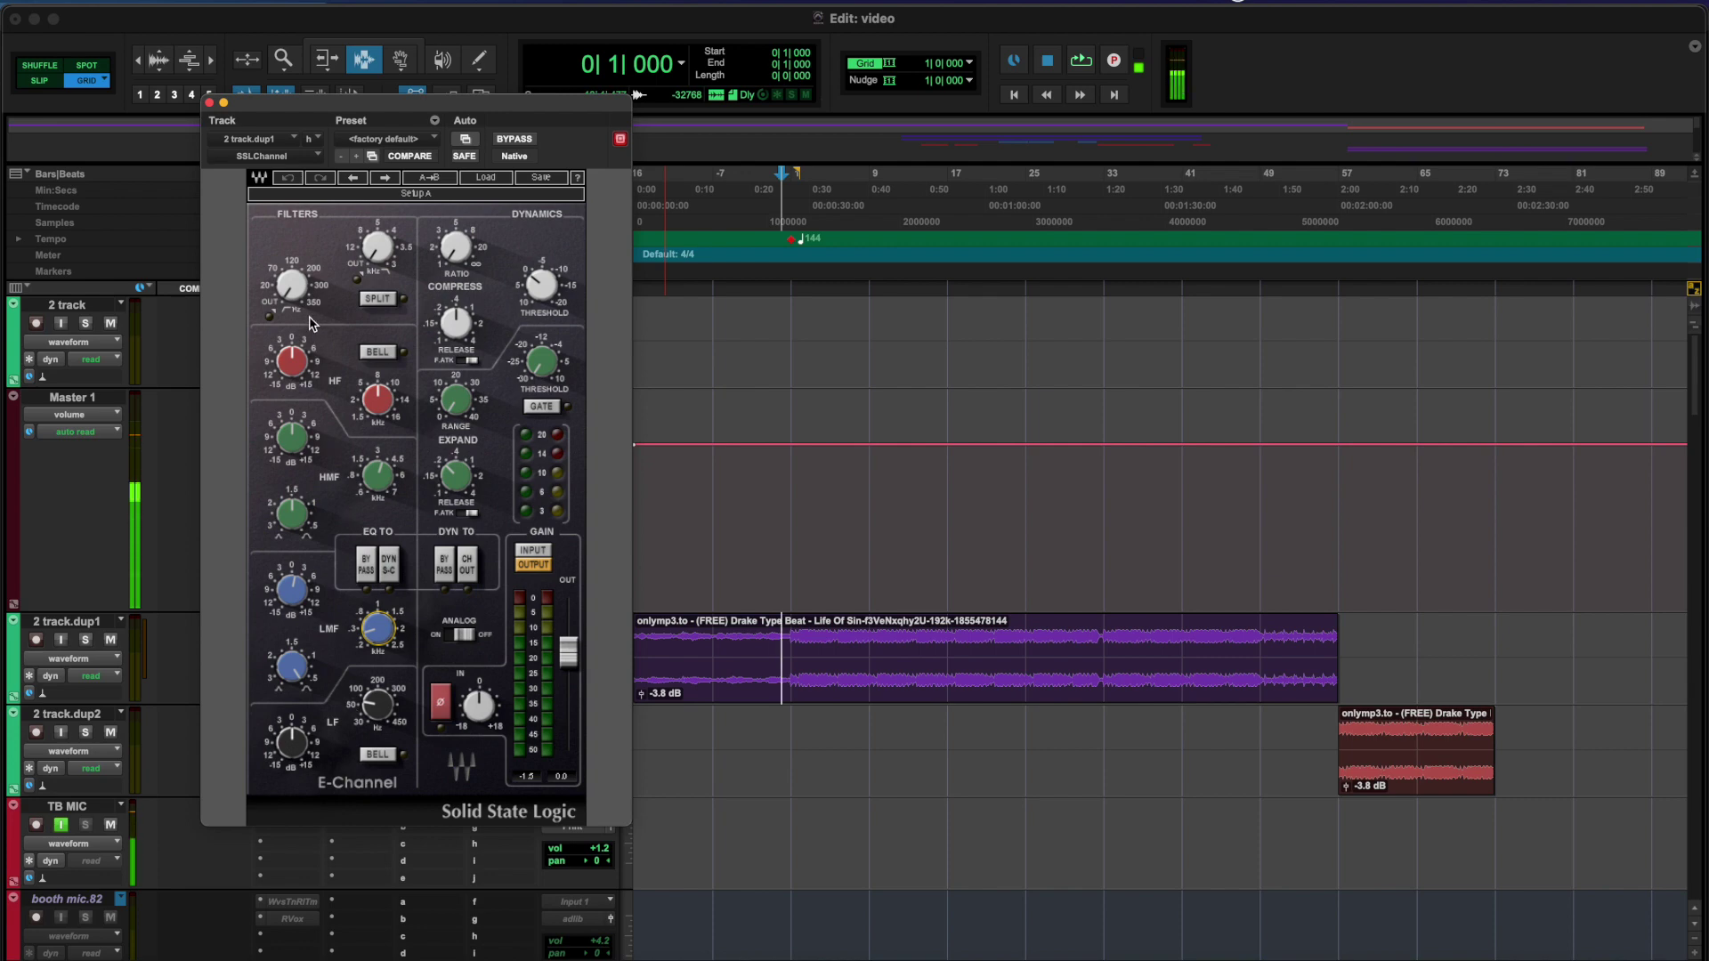
pyautogui.moveTo(298, 297)
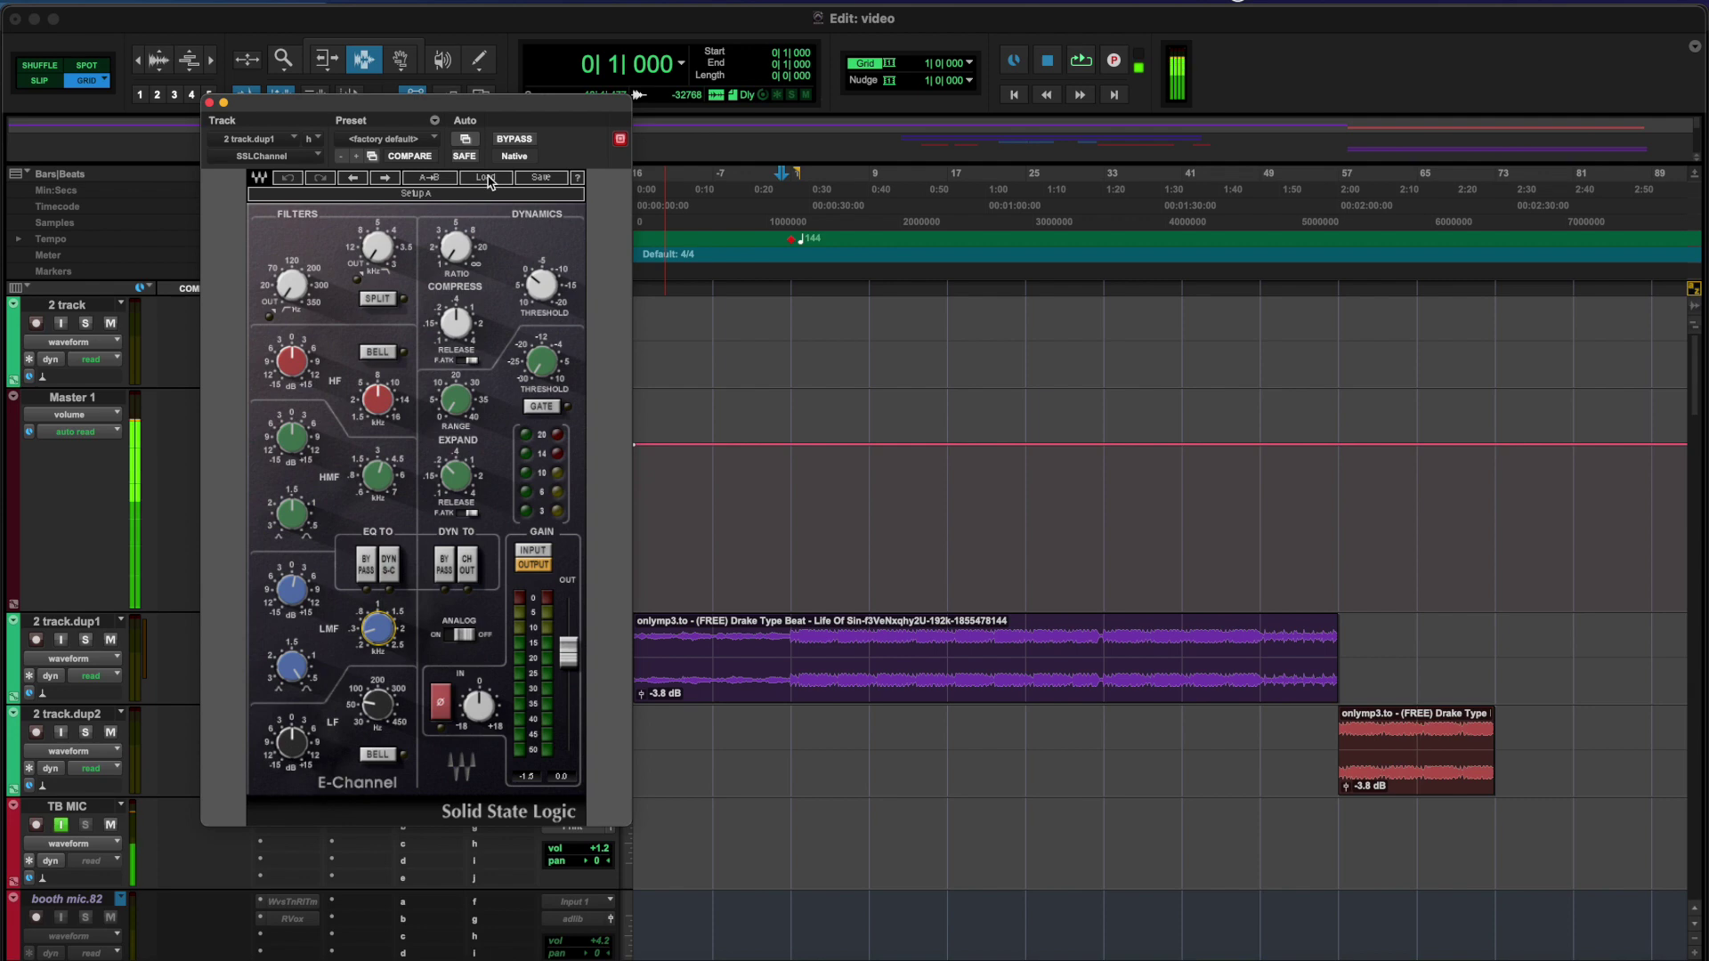
pyautogui.moveTo(501, 105); pyautogui.dragTo(497, 110)
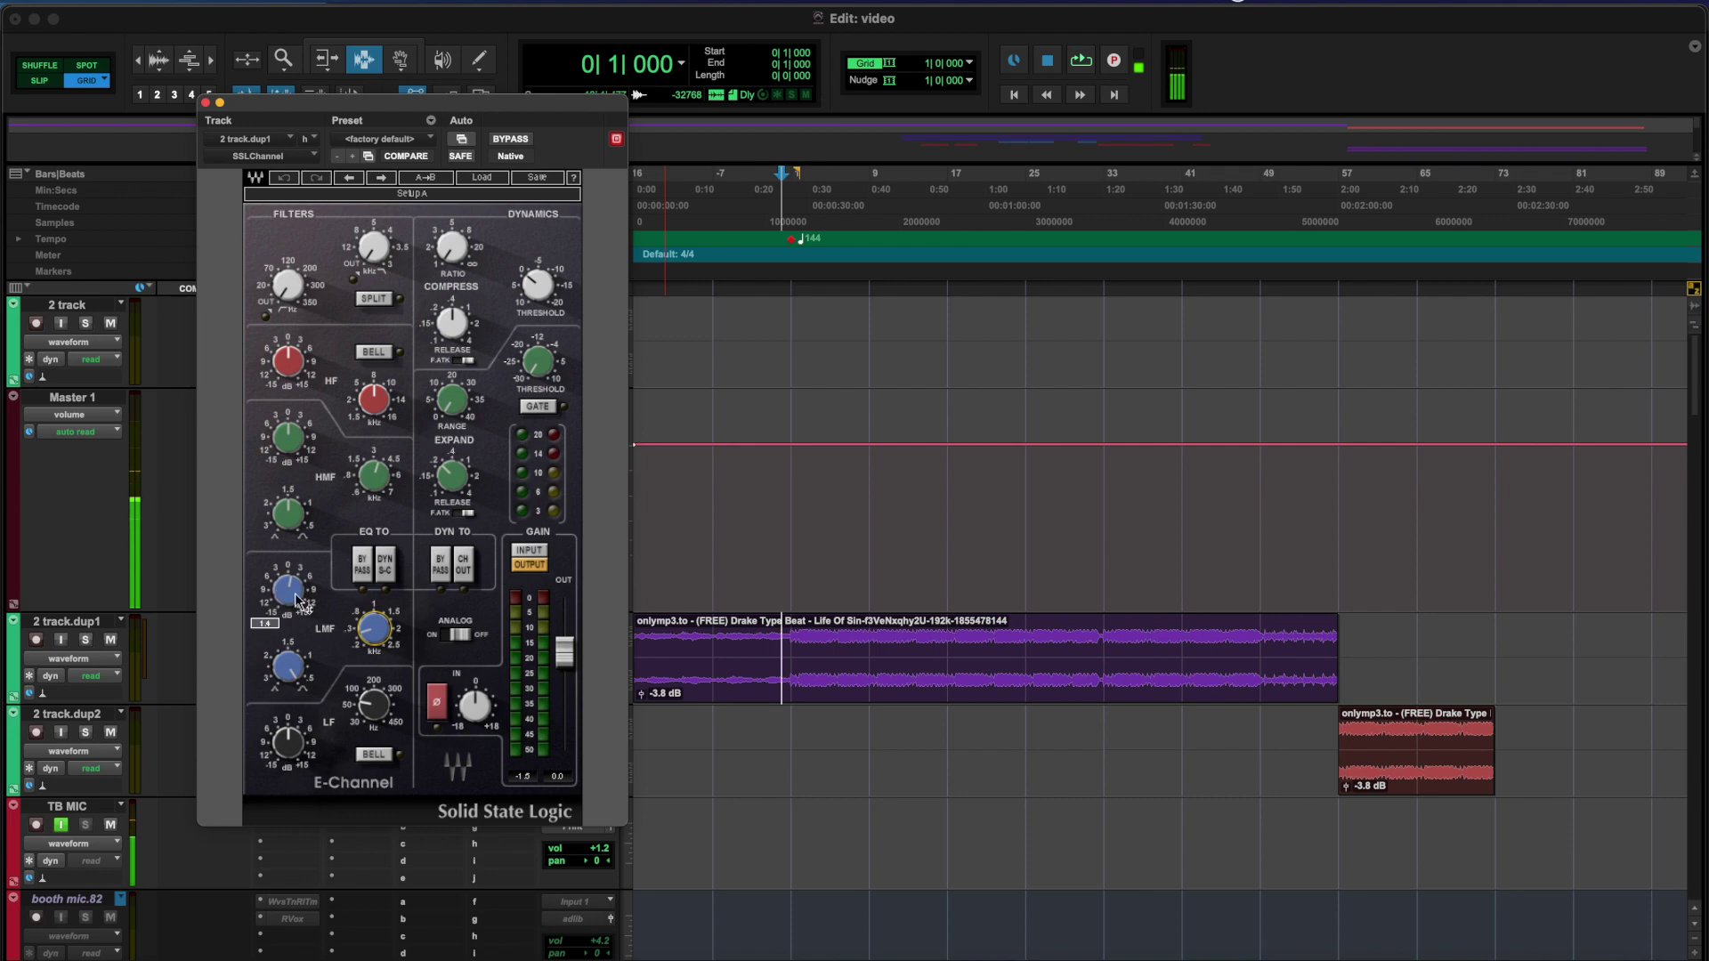
pyautogui.click(206, 102)
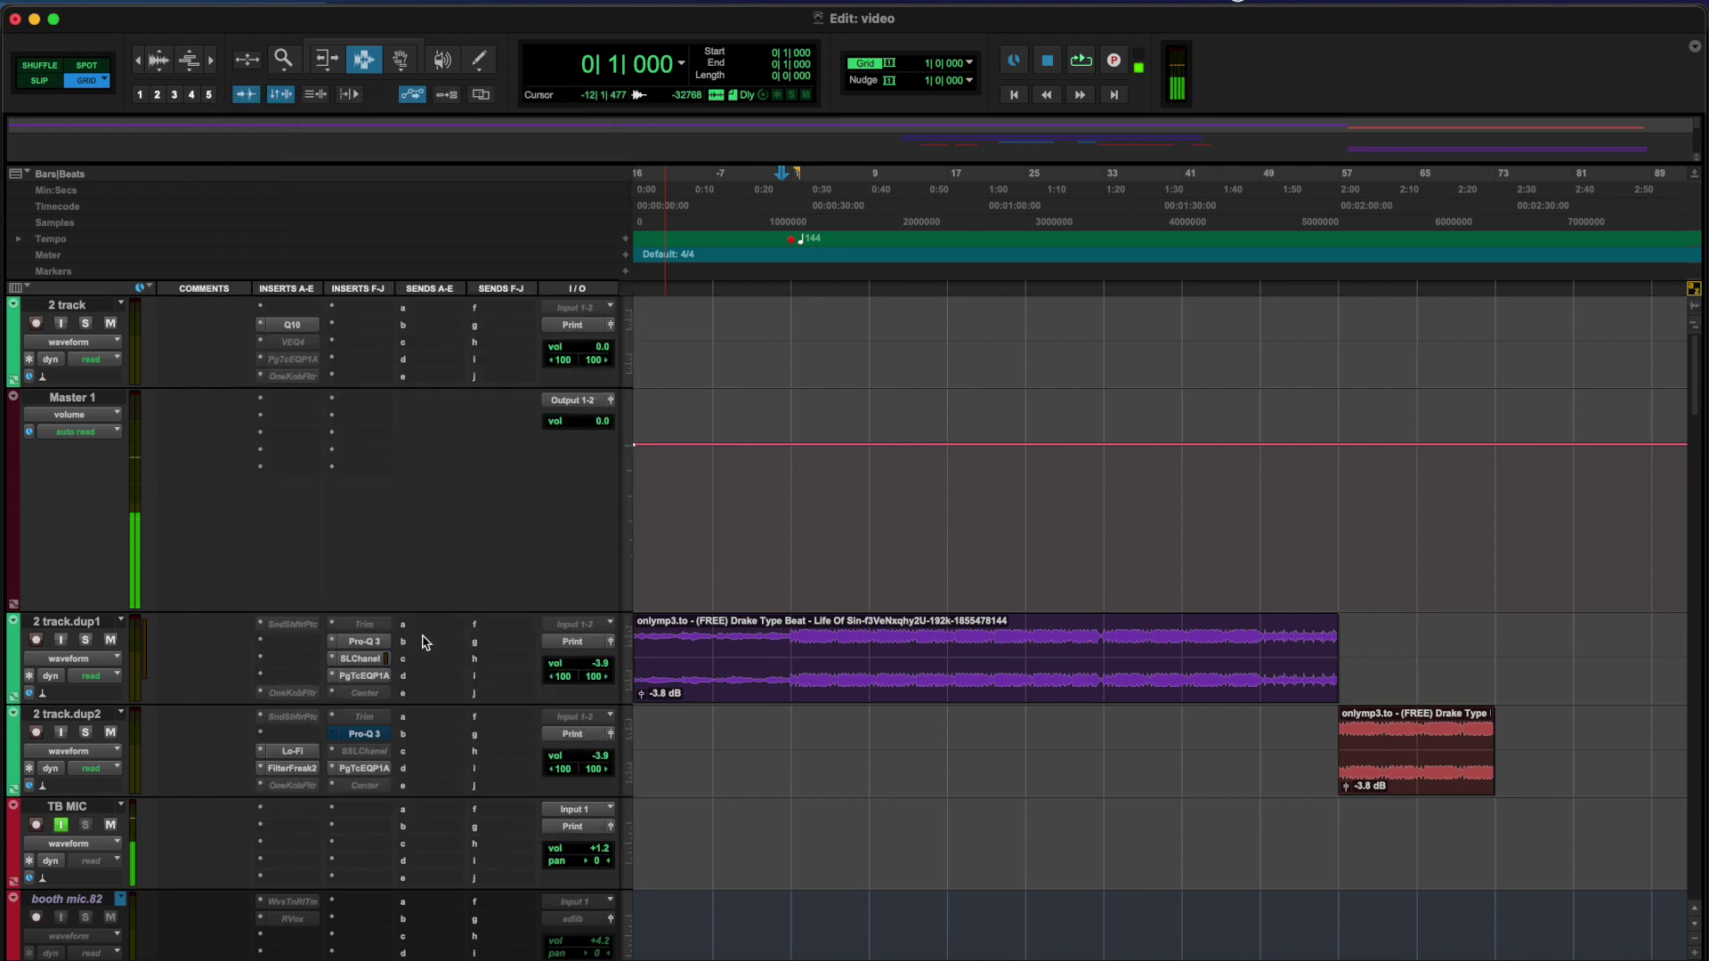
# Inspect the PuigTec EQP1A settings on the 2 track.dup1 beat track and close the plug-in
pyautogui.click(379, 679)
pyautogui.press('space')
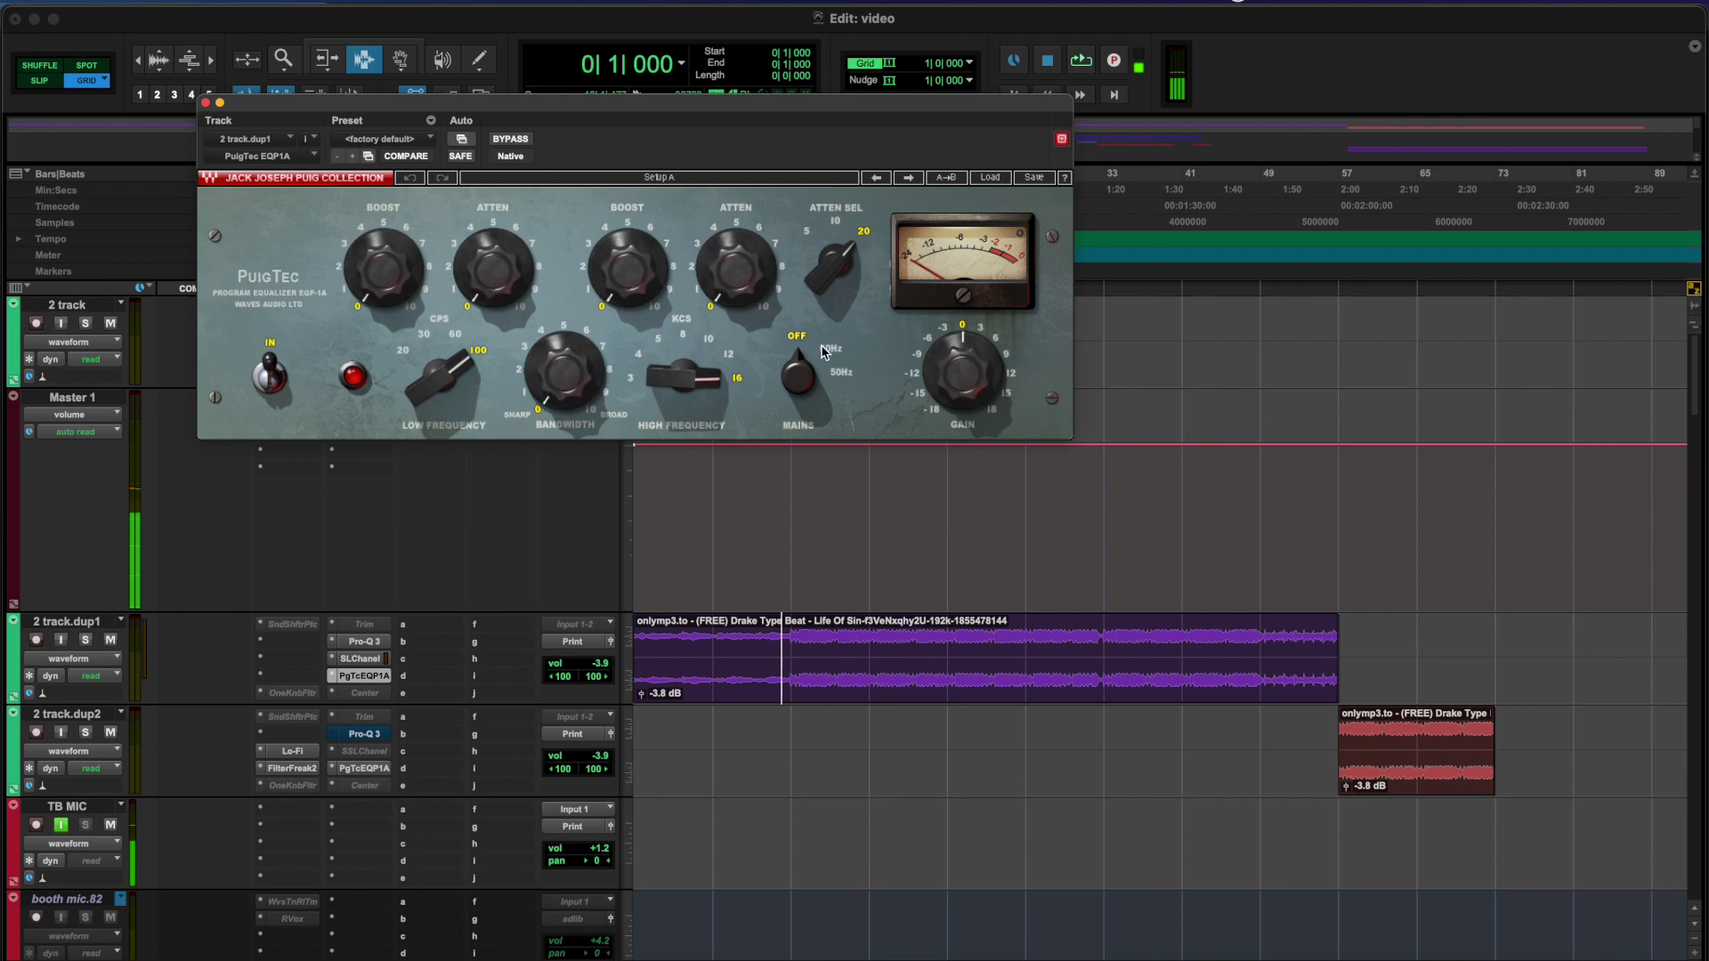
pyautogui.click(205, 103)
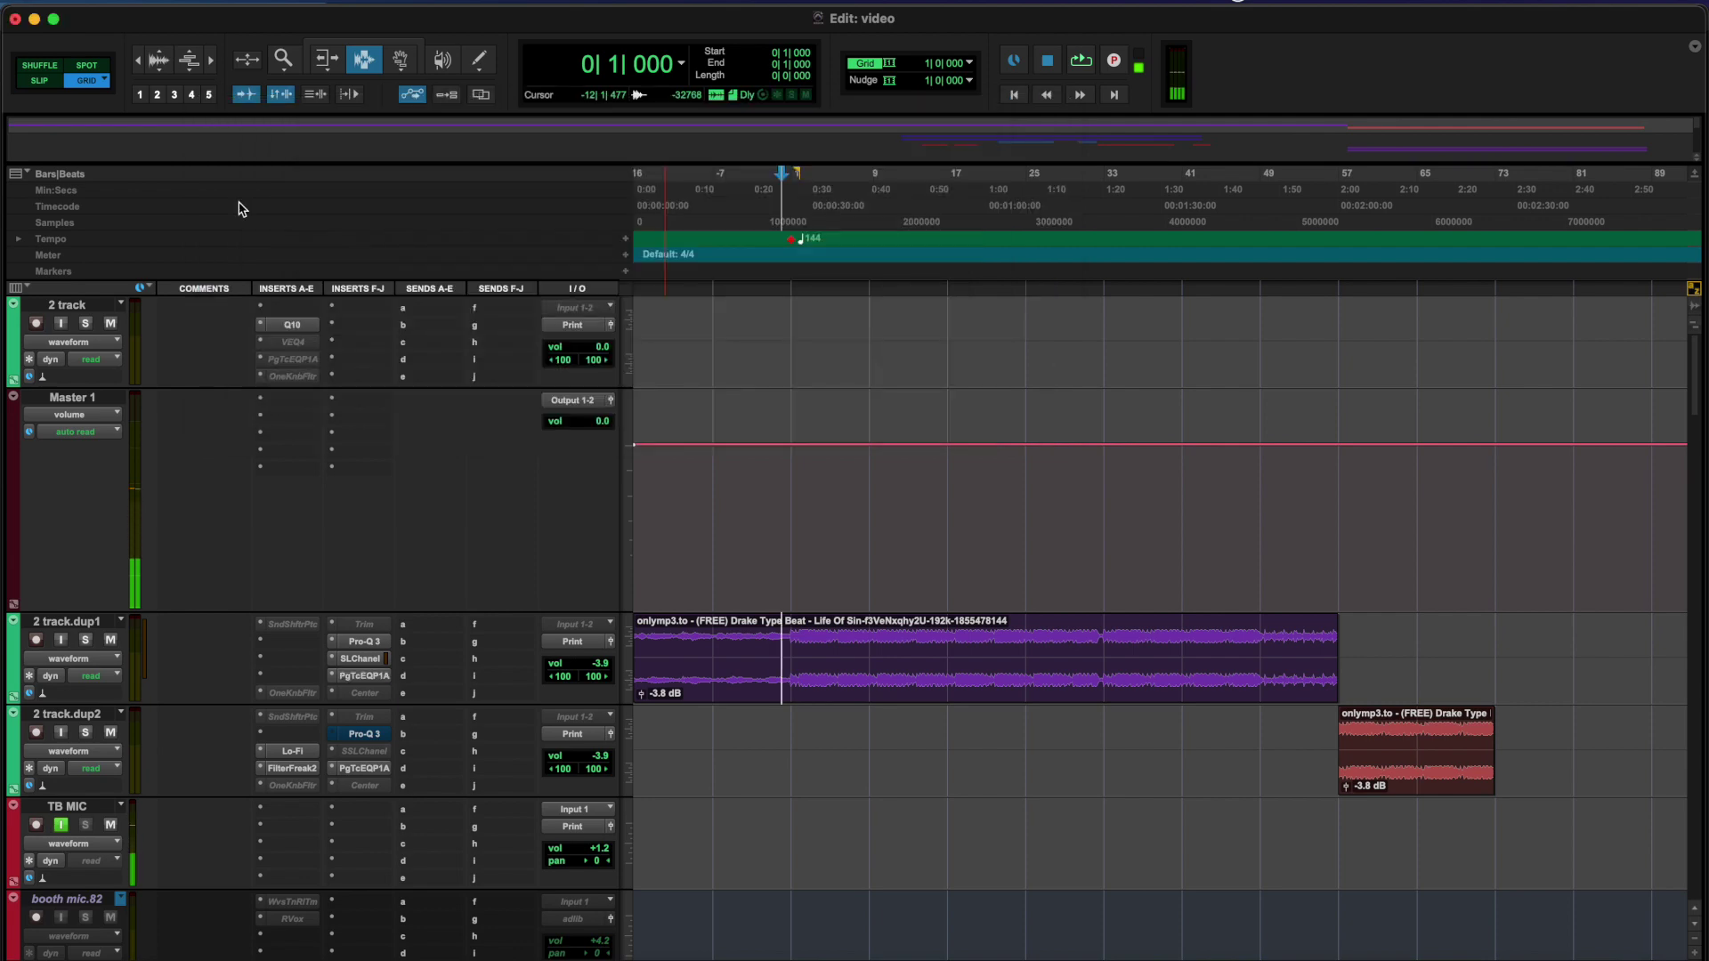
pyautogui.click(363, 676)
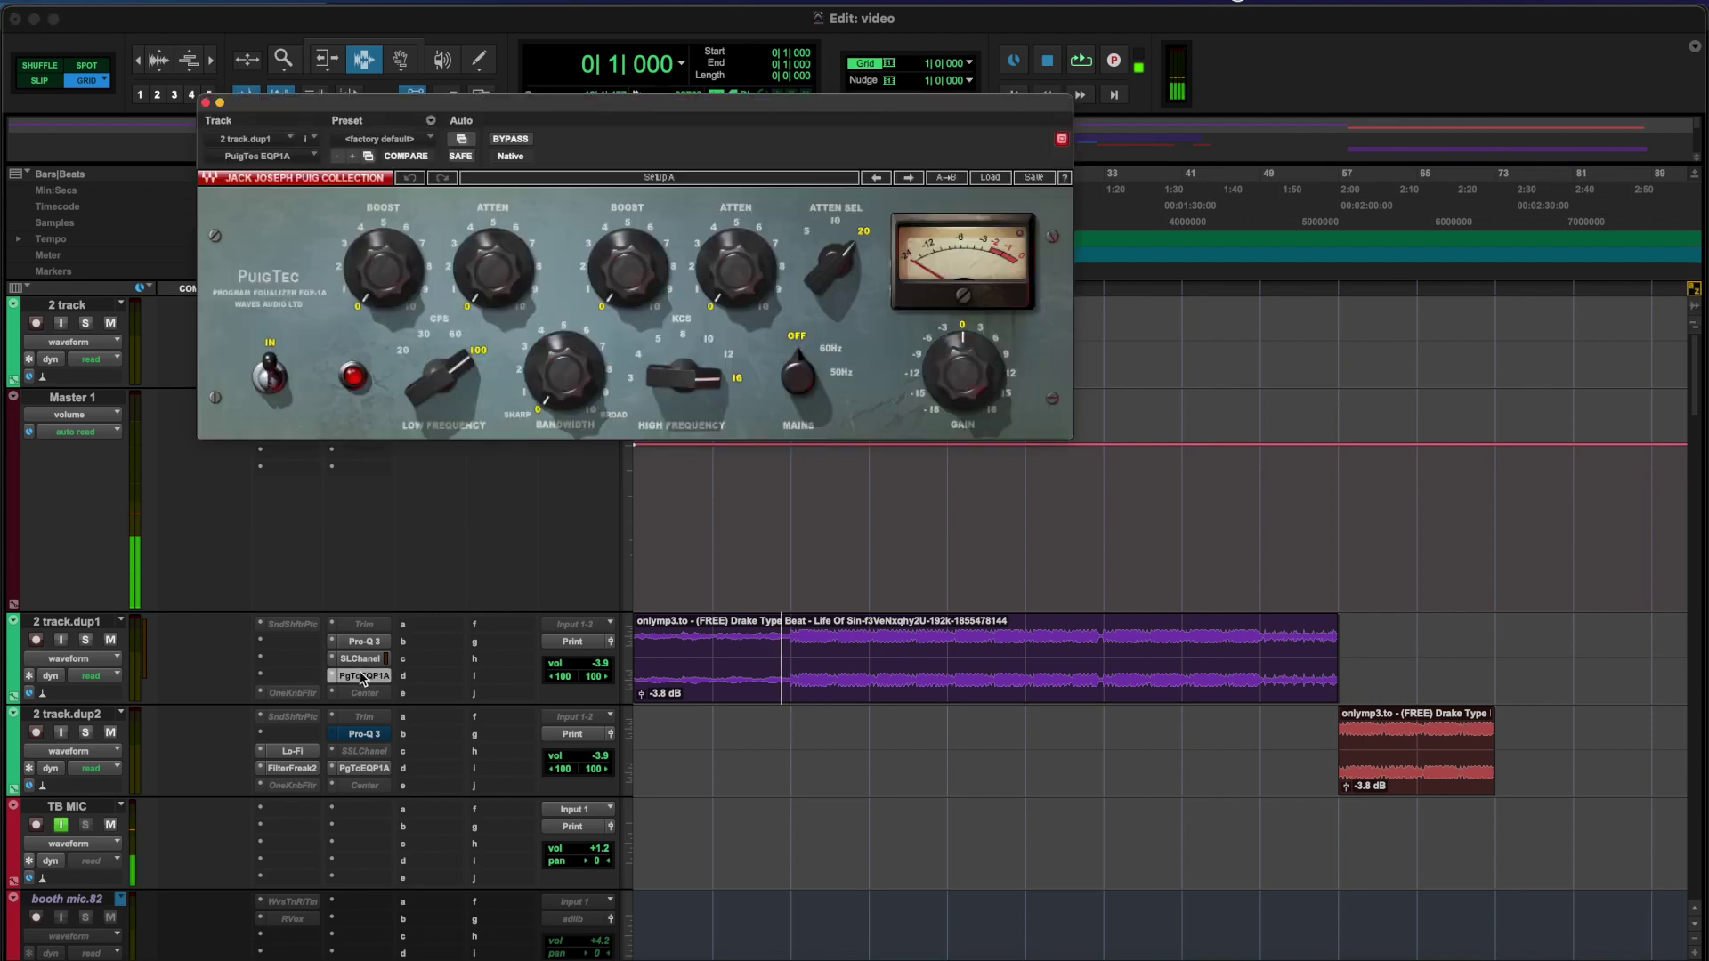
pyautogui.click(207, 104)
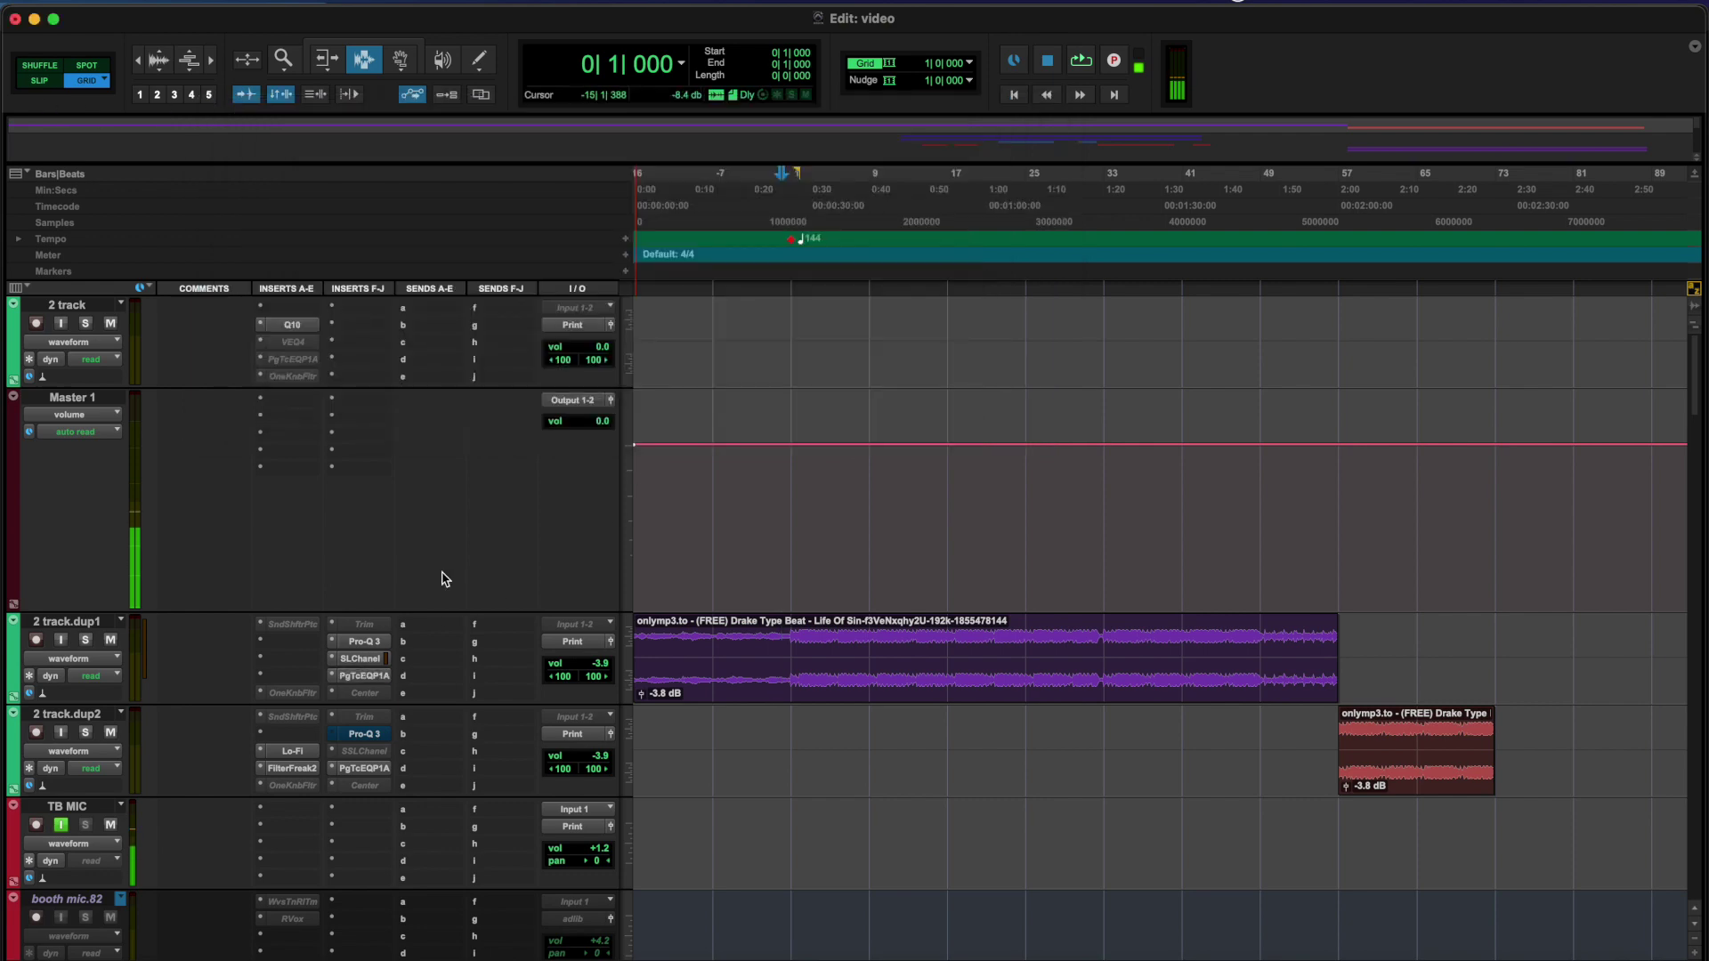
# Solo 2 track.dup1 and play it, comparing the beat with Pro-Q 3, SSLChannel and PuigTec EQP1A bypassed and enabled
pyautogui.click(85, 641)
pyautogui.press('space')
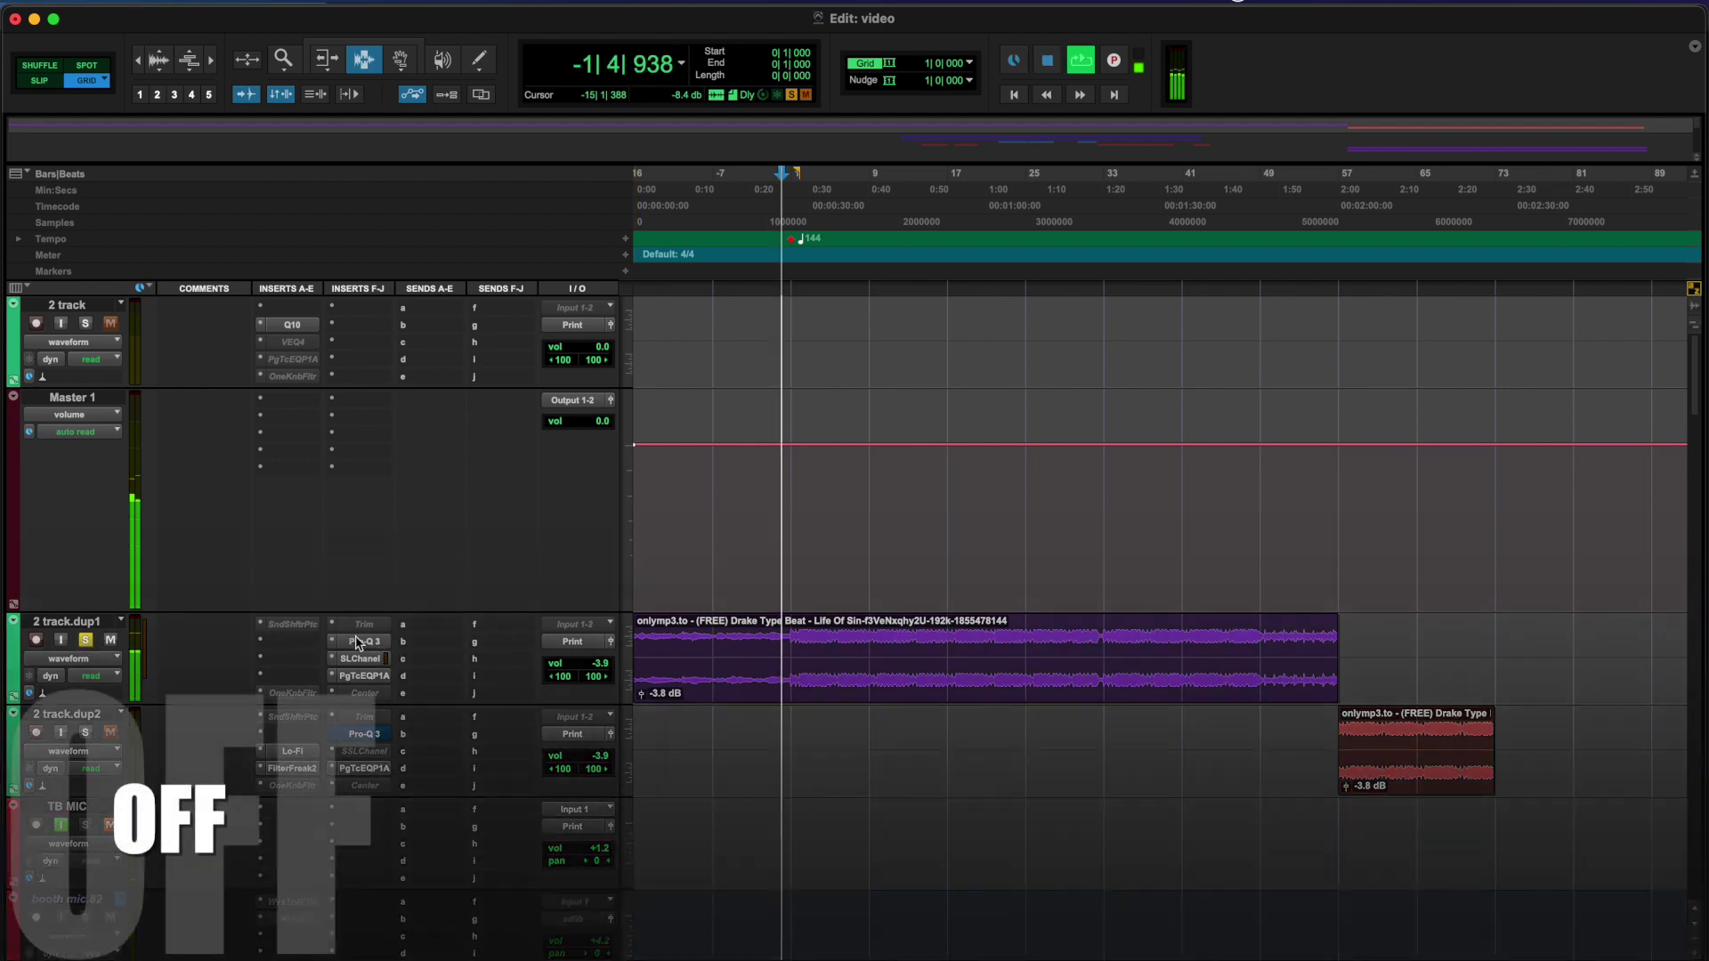
pyautogui.keyDown('shift'); pyautogui.keyDown('super'); pyautogui.click(360, 643); pyautogui.keyUp('super'); pyautogui.keyUp('shift')
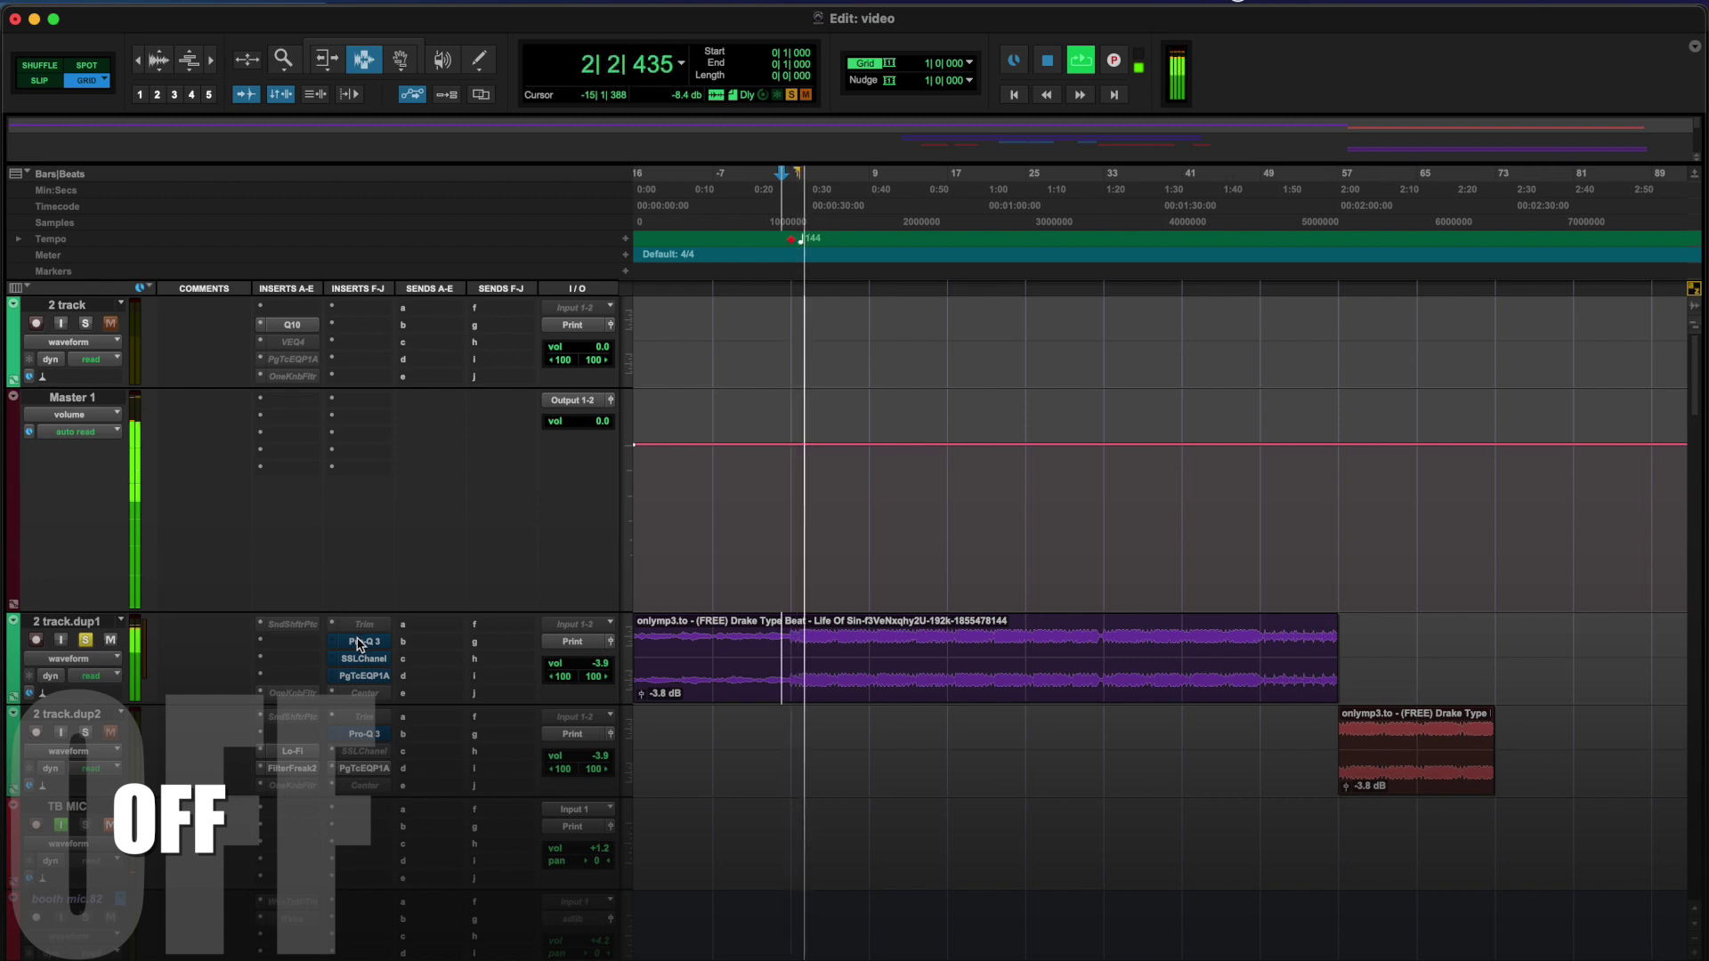
pyautogui.keyDown('shift'); pyautogui.keyDown('super'); pyautogui.click(360, 643); pyautogui.keyUp('super'); pyautogui.keyUp('shift')
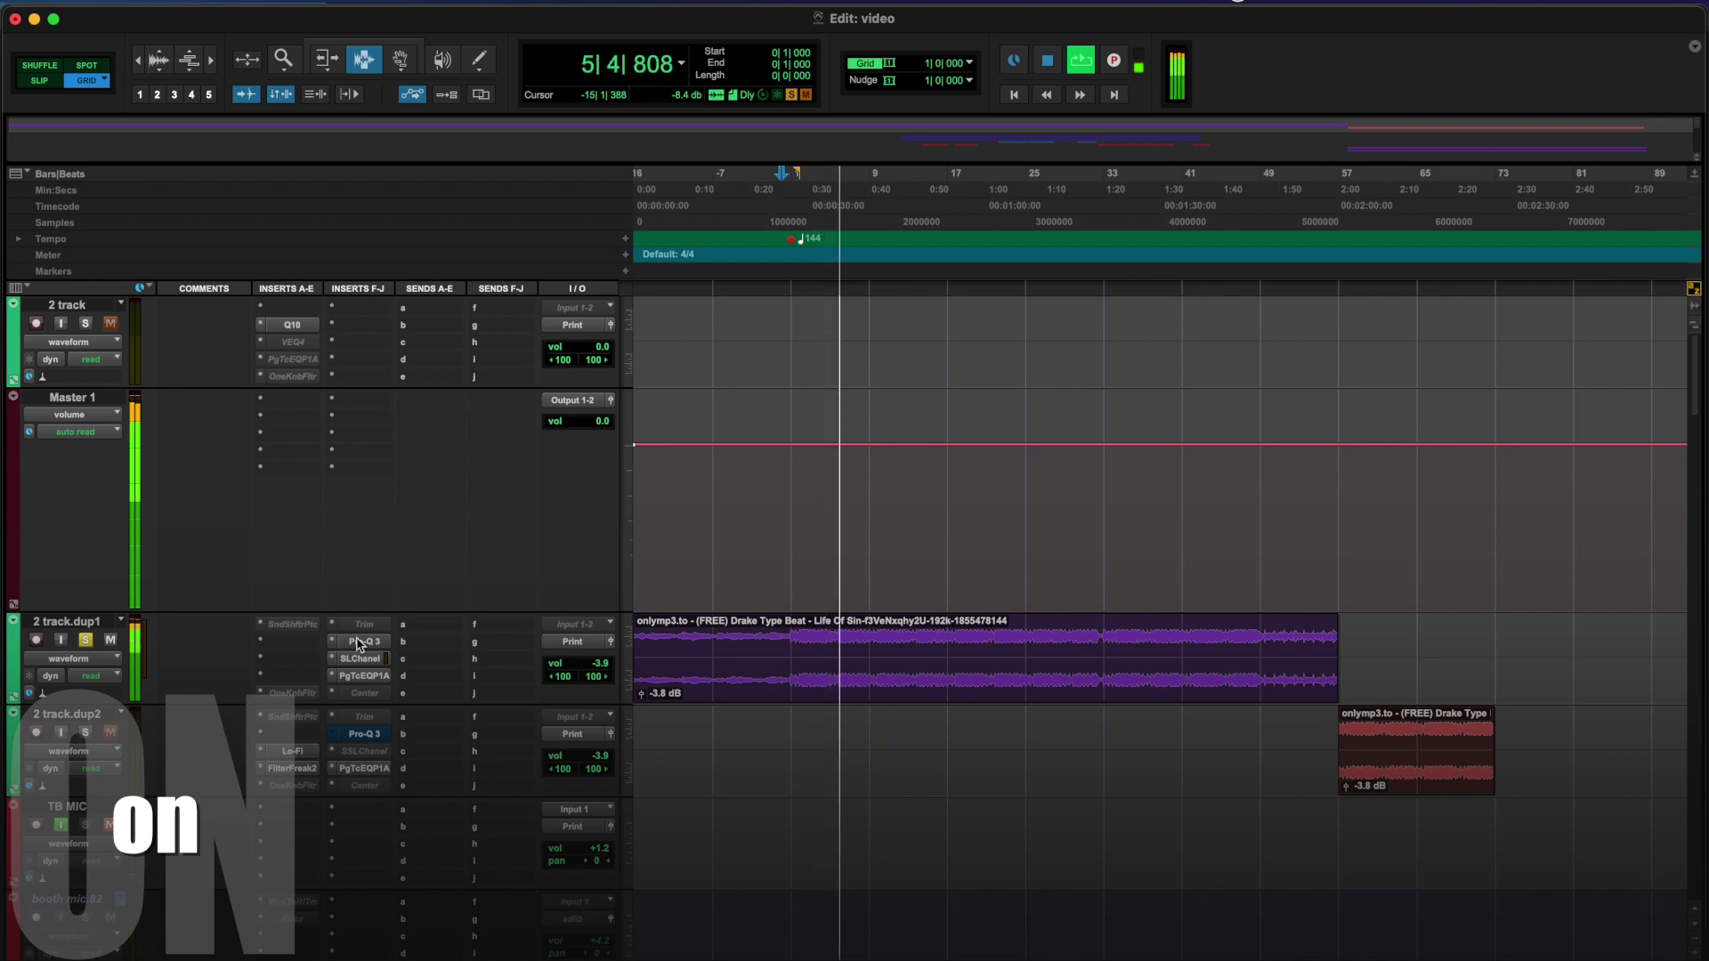
# Compare the beat with the active 2 track.dup1 inserts bypassed and enabled, stop playback, and unsolo the track
pyautogui.hotkey('shift', 'a')
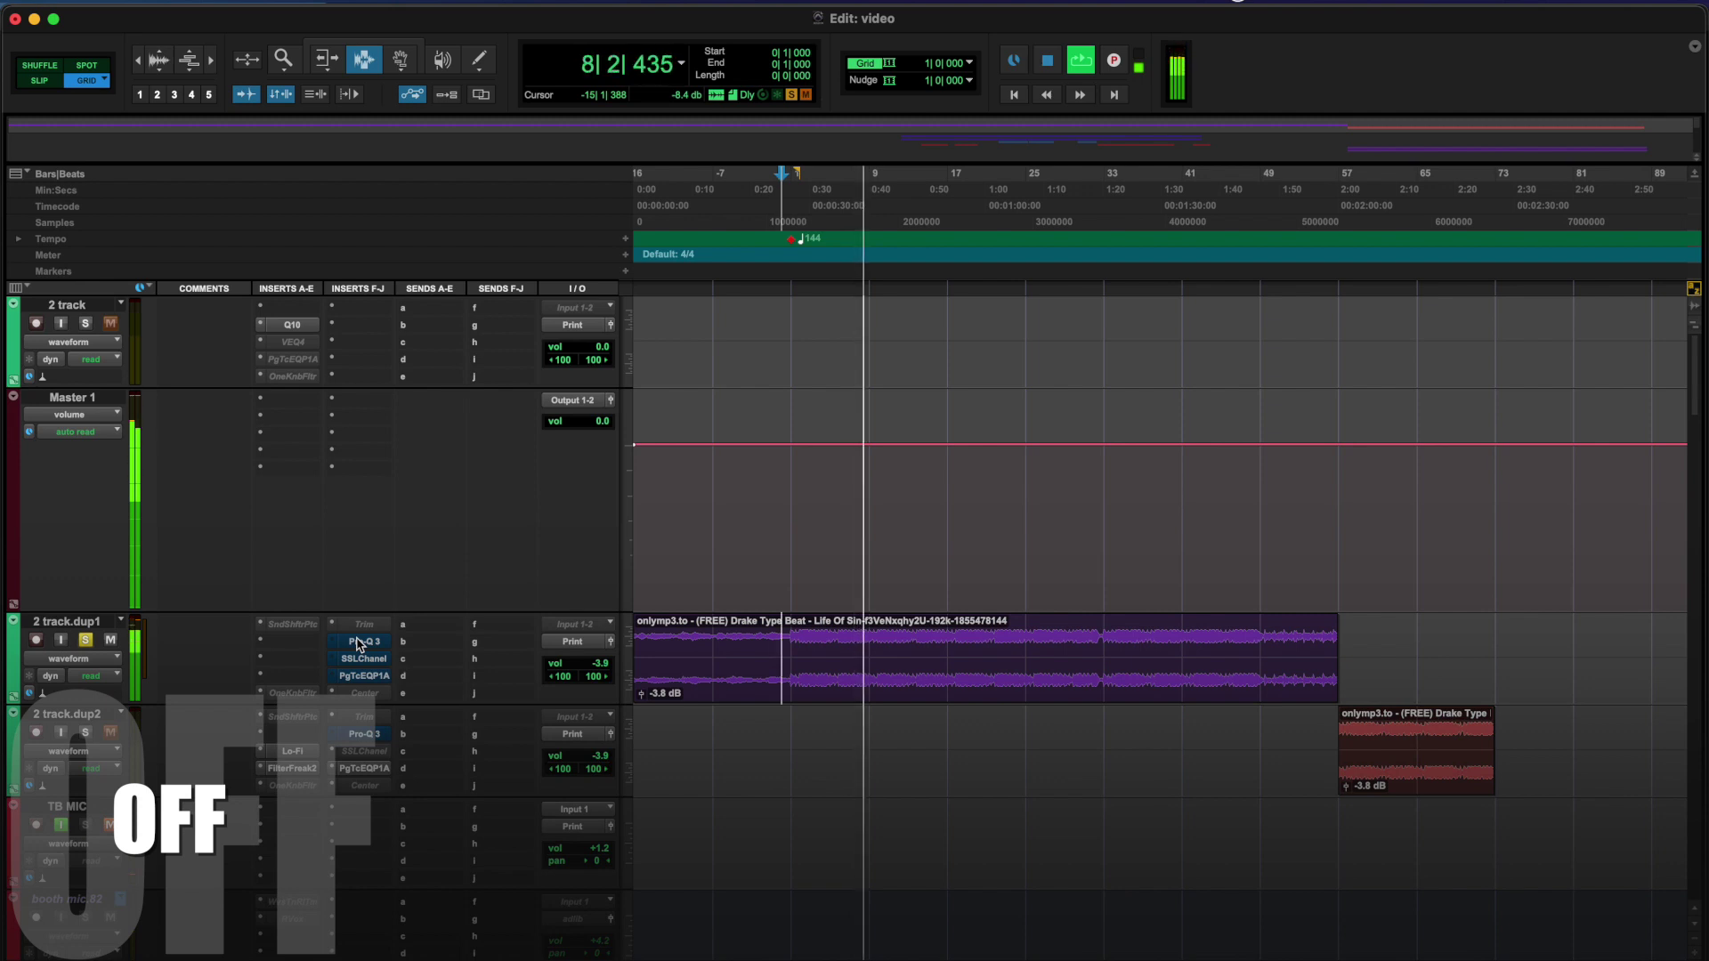
pyautogui.hotkey('shift', 'a')
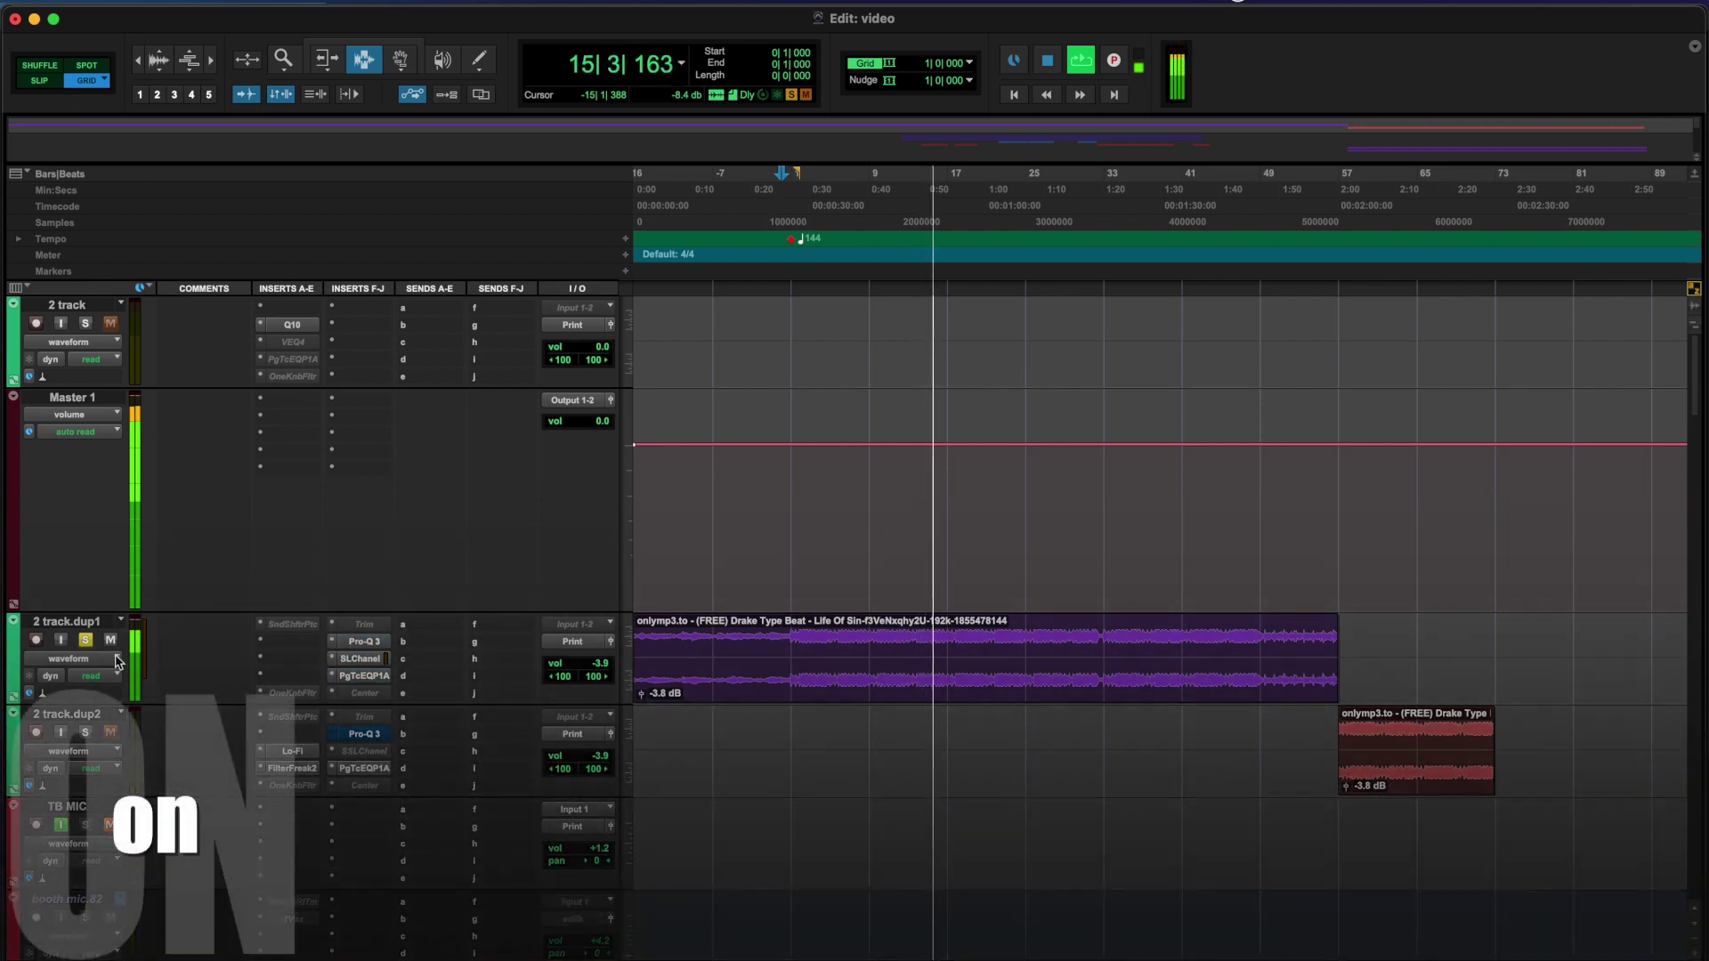
pyautogui.press('space')
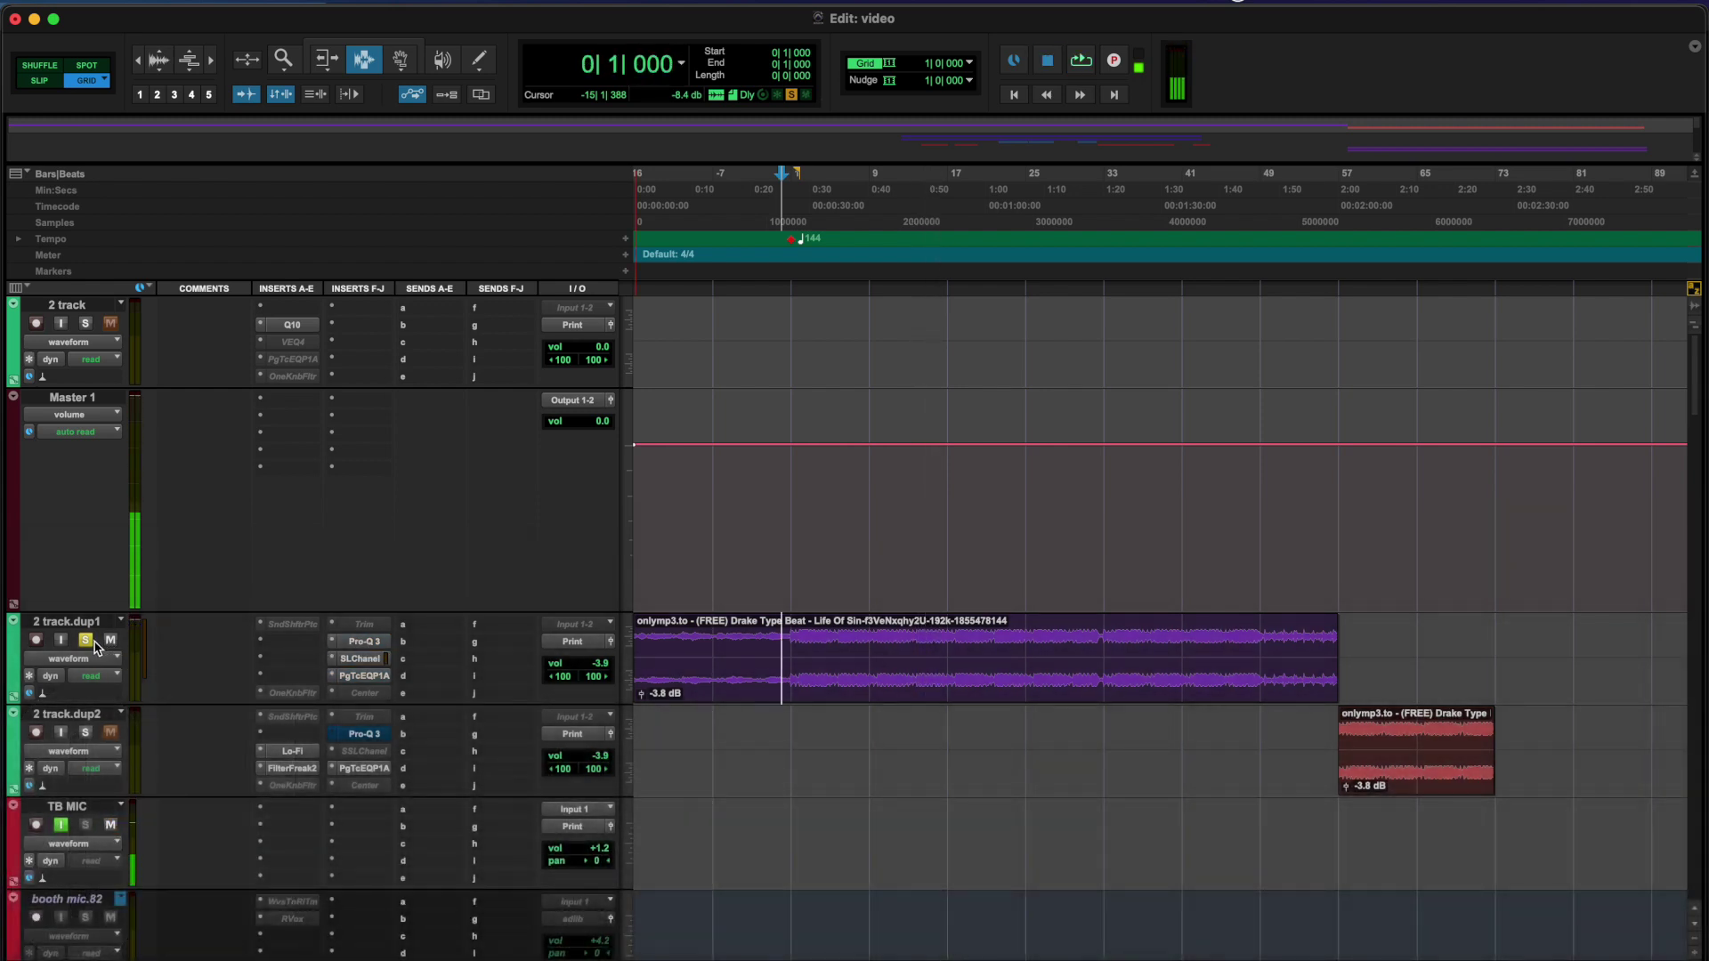
pyautogui.click(89, 641)
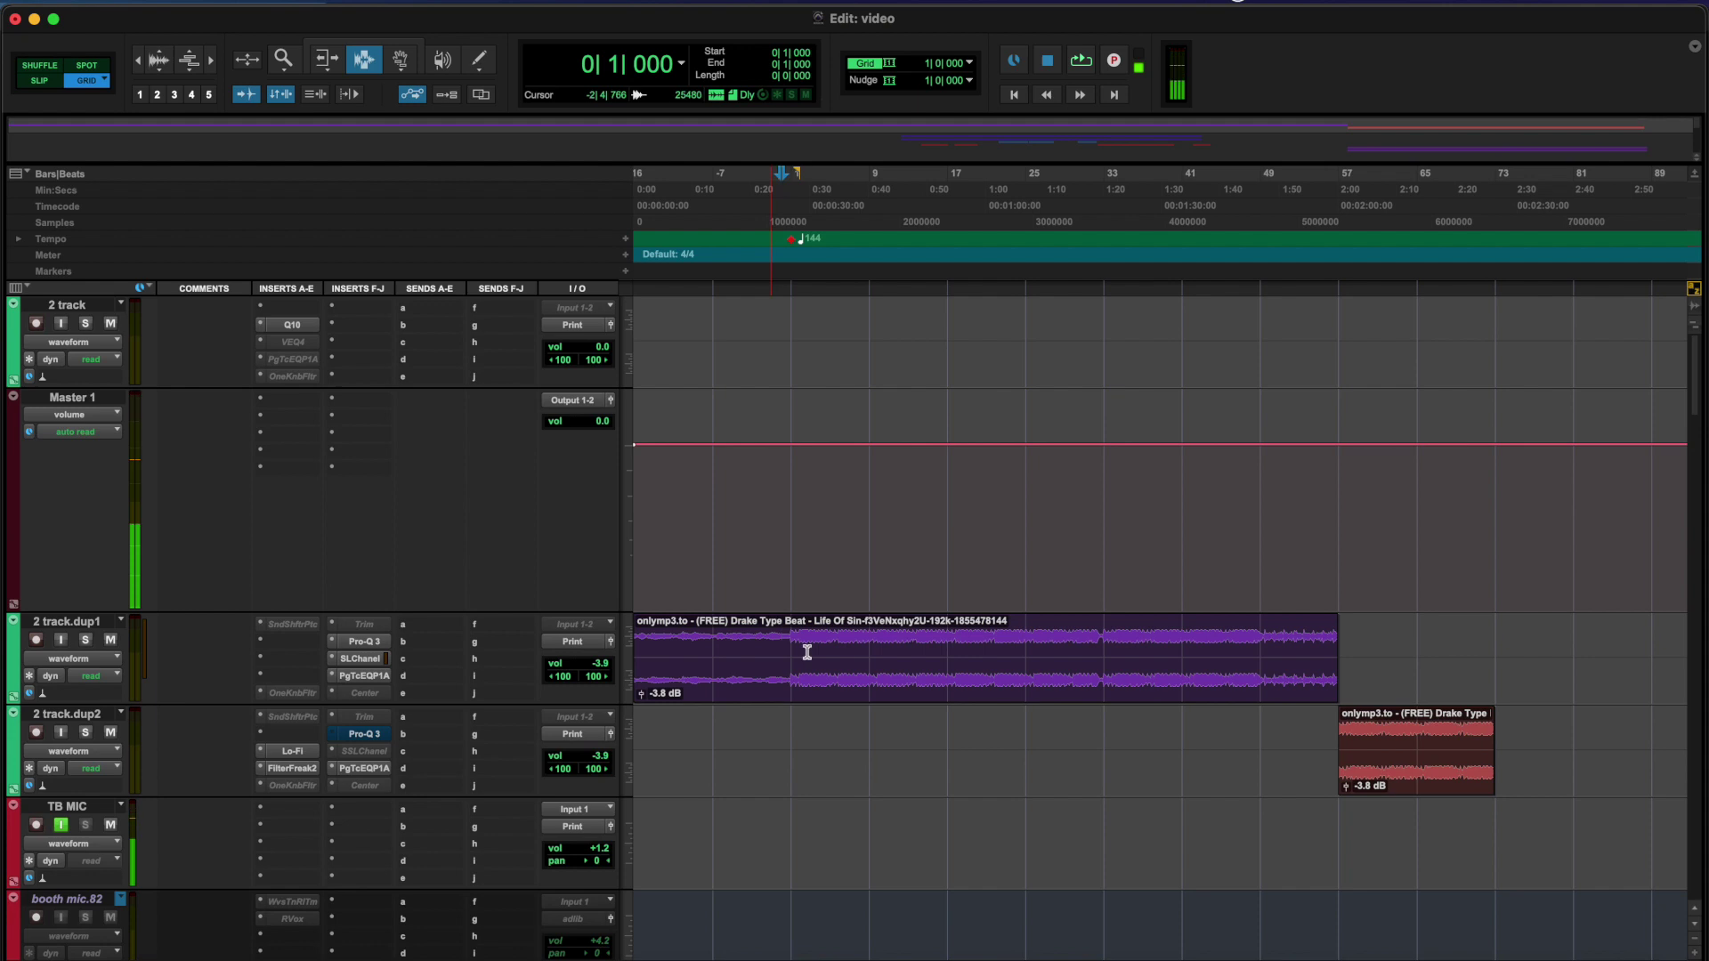
# Locate the end of the 2 track.dup1 beat clip and place the edit cursor at bar 57, where the 2 track.dup2 clip starts
pyautogui.click(1327, 699)
pyautogui.hscroll(5, 1198, 685)
pyautogui.scroll(-2, 1198, 684)
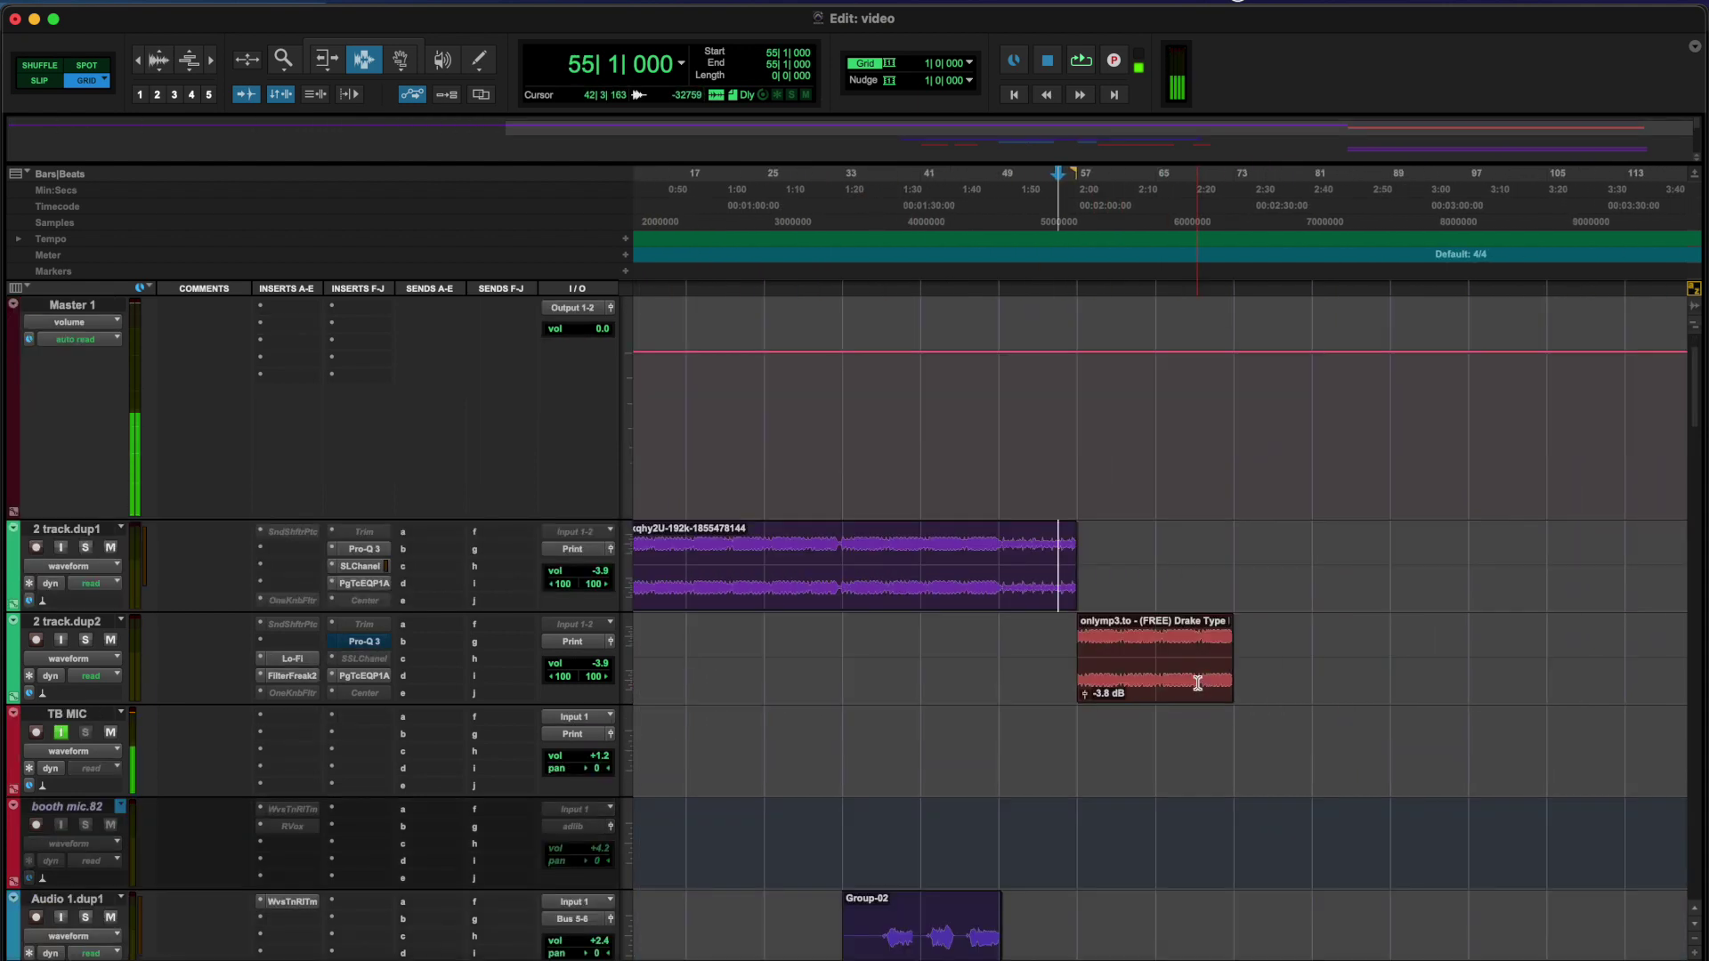
pyautogui.hscroll(-5, 1197, 683)
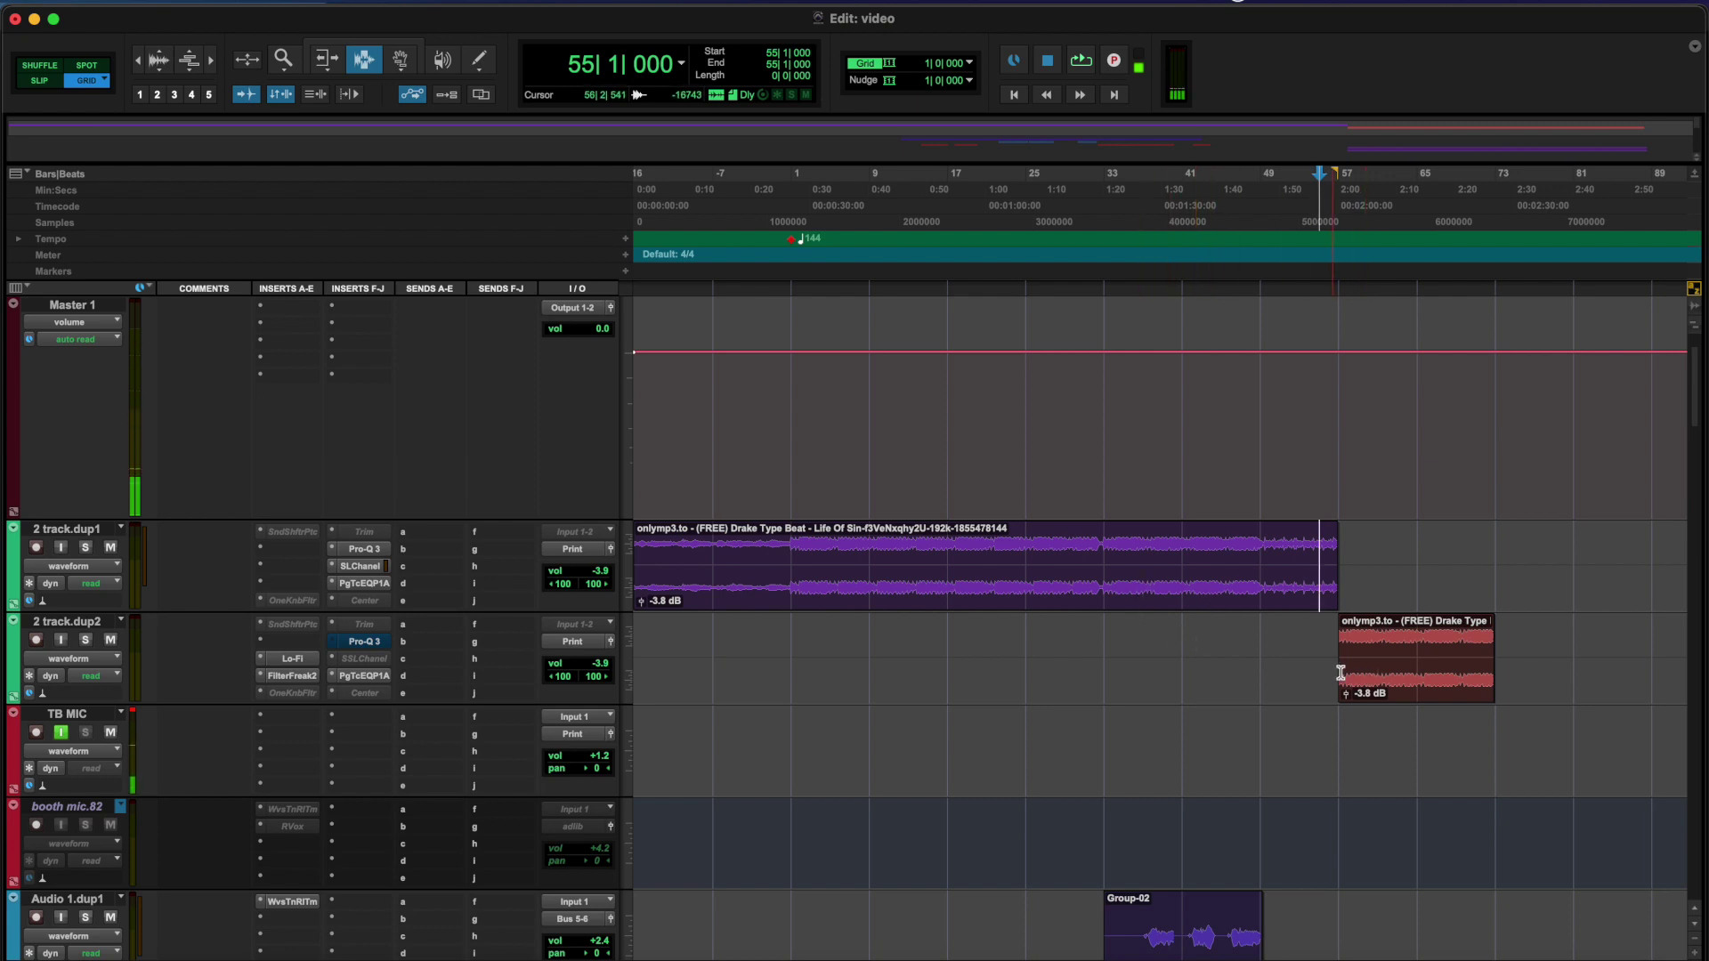
pyautogui.press('Tab')
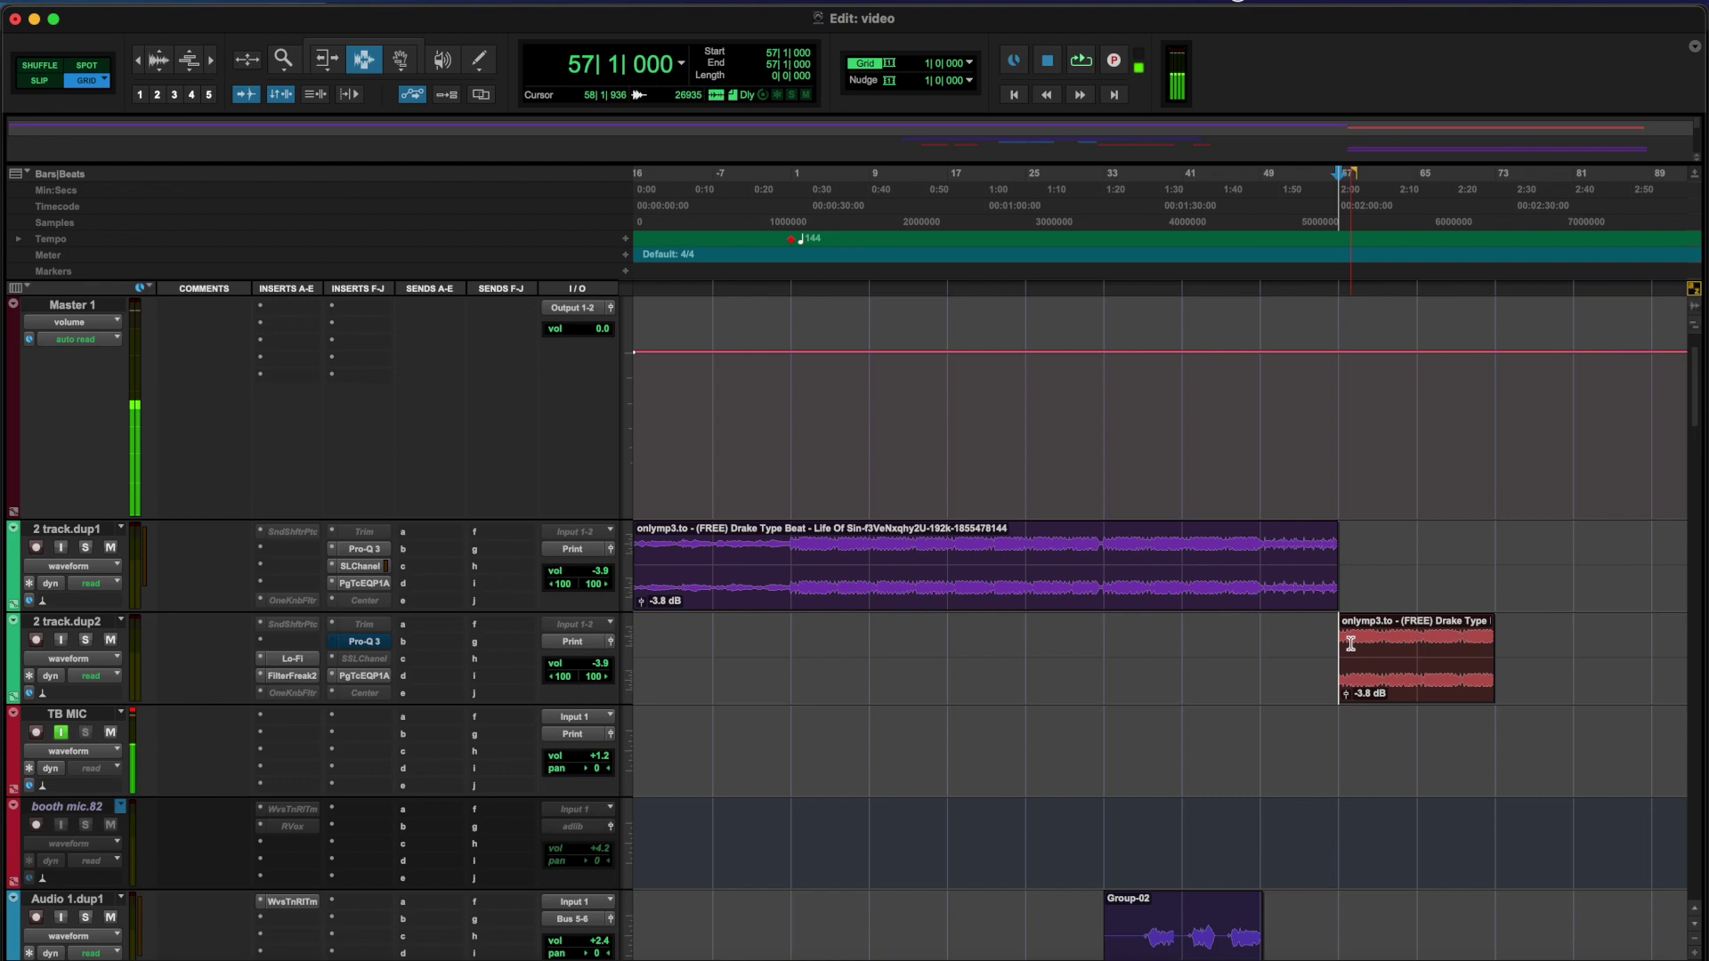
pyautogui.scroll(-10, 1102, 625)
pyautogui.hscroll(3, 1102, 626)
pyautogui.scroll(7, 1351, 643)
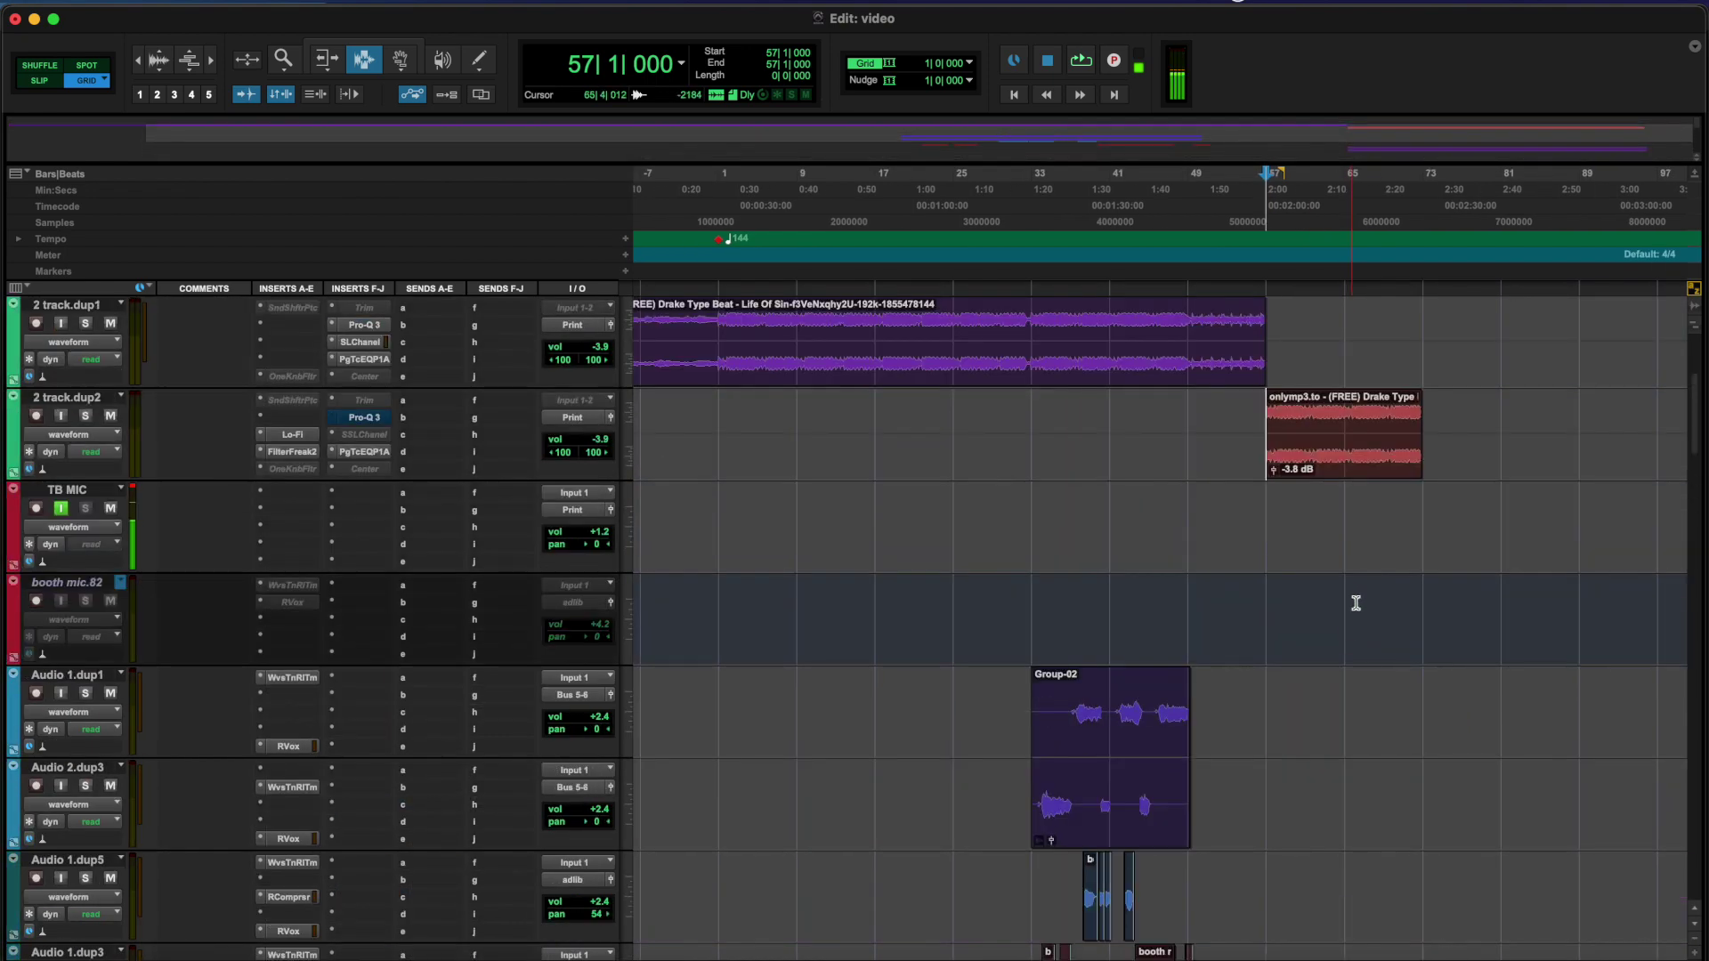
pyautogui.scroll(3, 1351, 589)
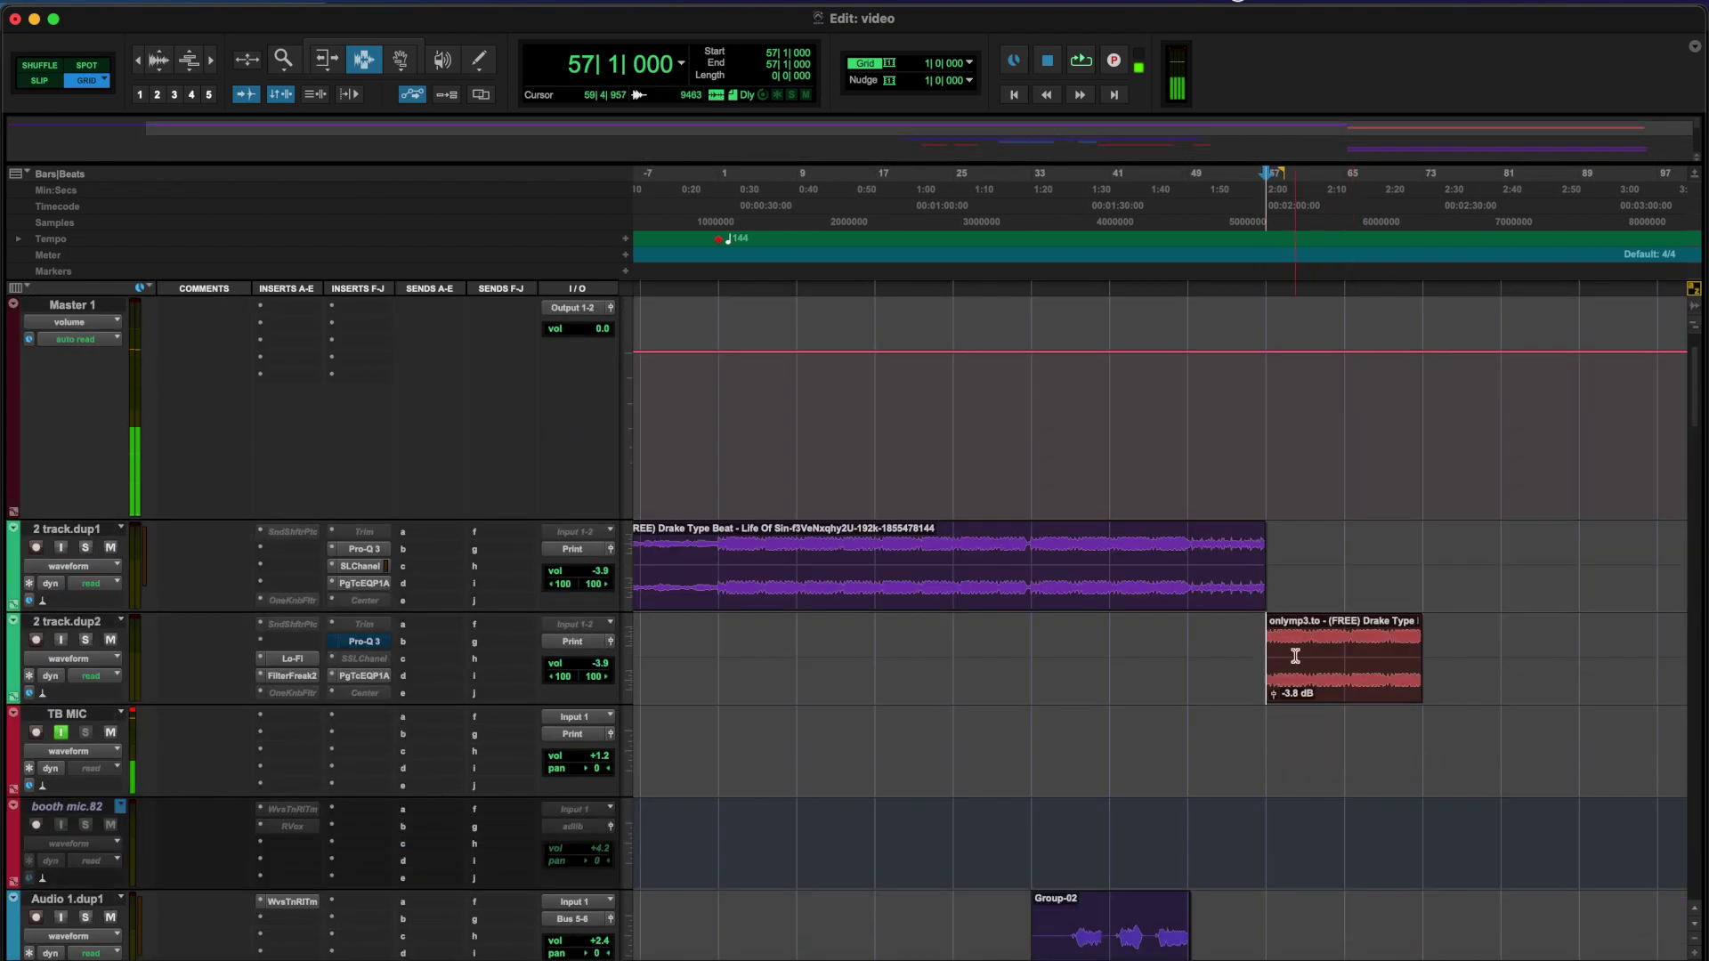
# Move the bar 57 clip from 2 track.dup2 up to 2 track.dup1 and play it from bar 56 with TB MIC muted
pyautogui.moveTo(1295, 659); pyautogui.dragTo(1296, 570)
pyautogui.click(1256, 507)
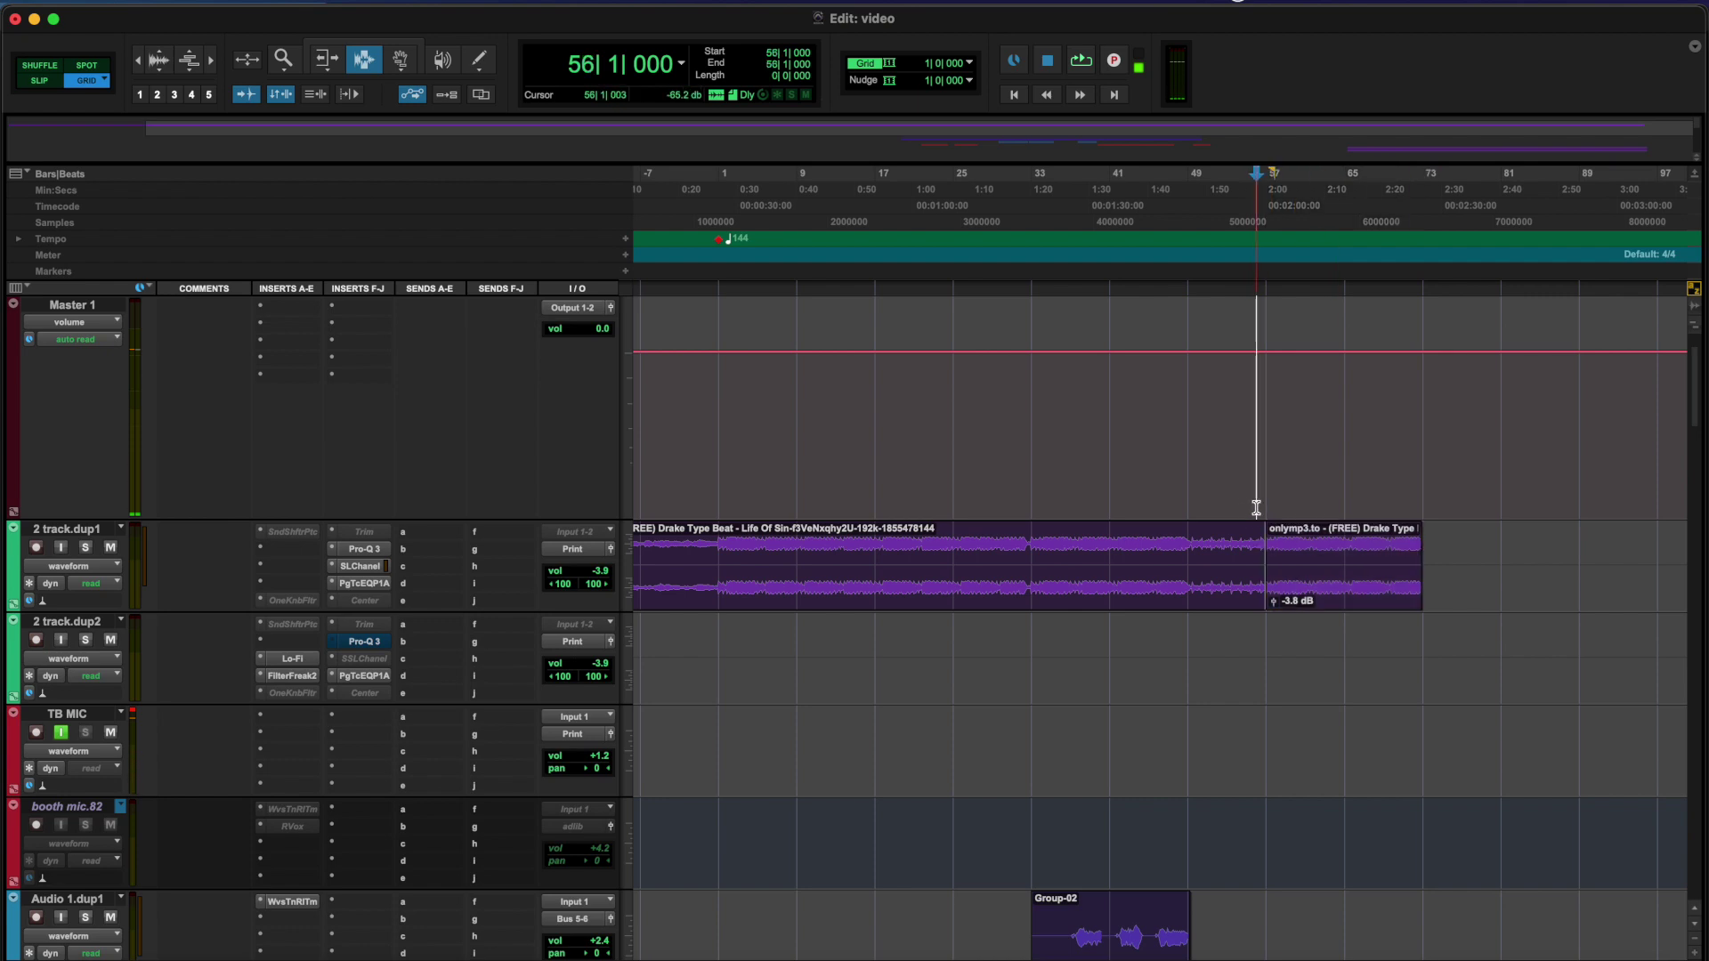
pyautogui.press('space')
pyautogui.click(111, 732)
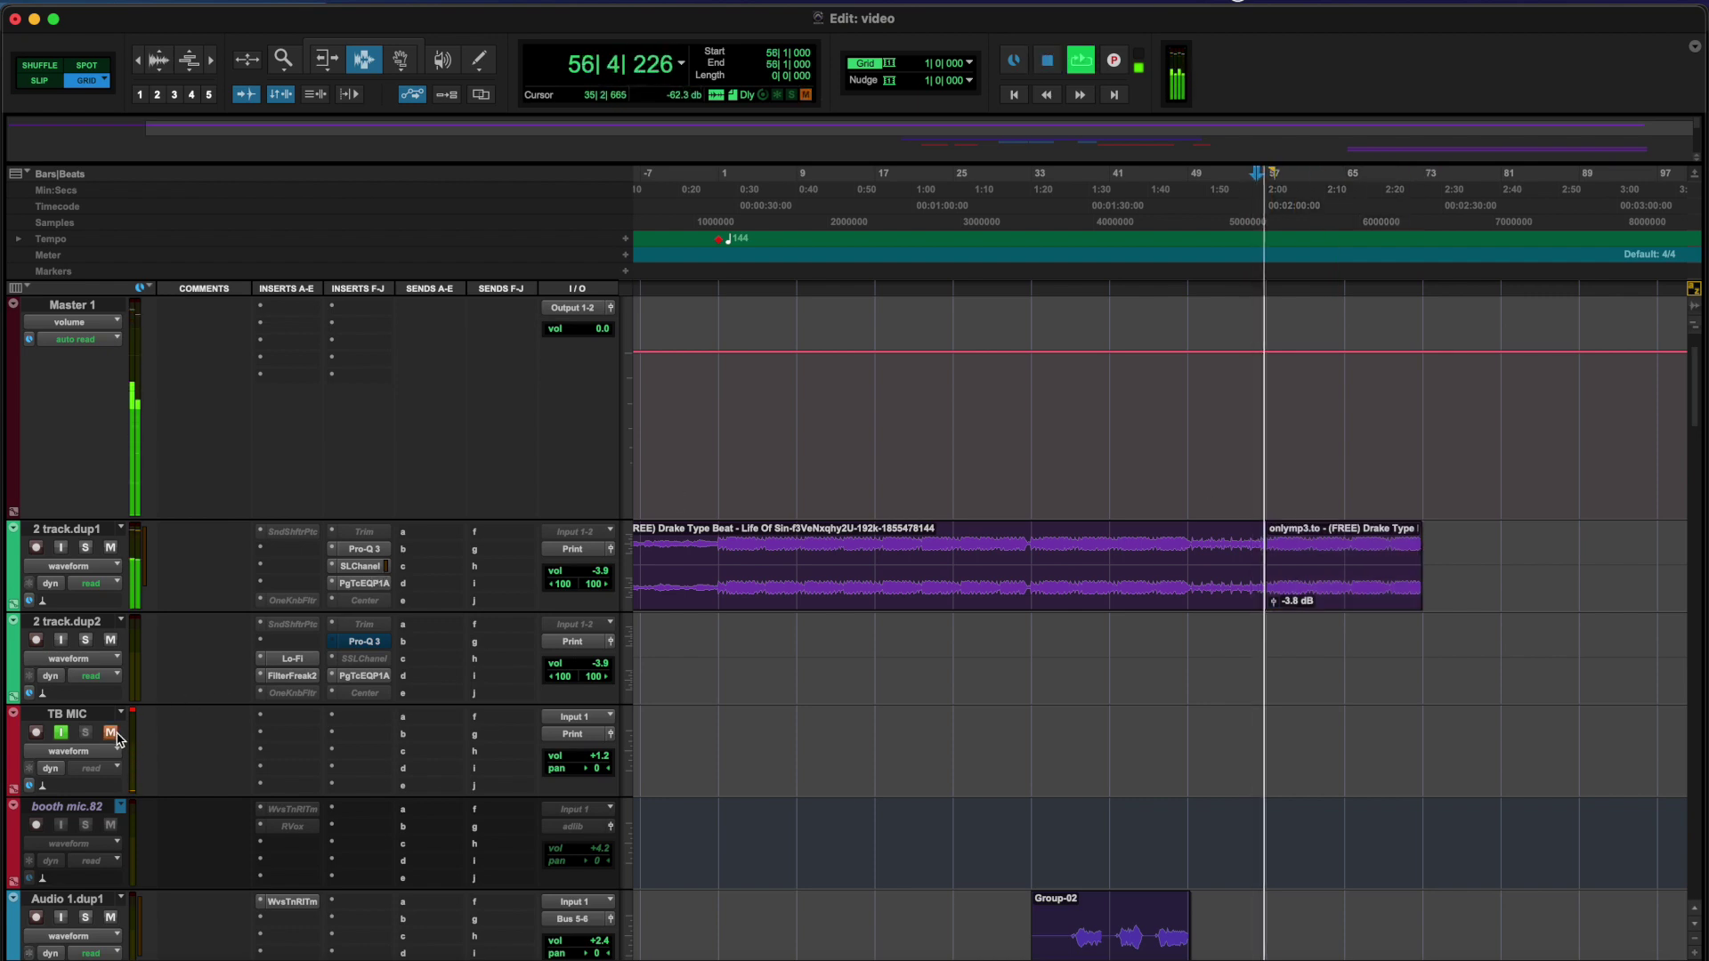
pyautogui.hscroll(3, 721, 610)
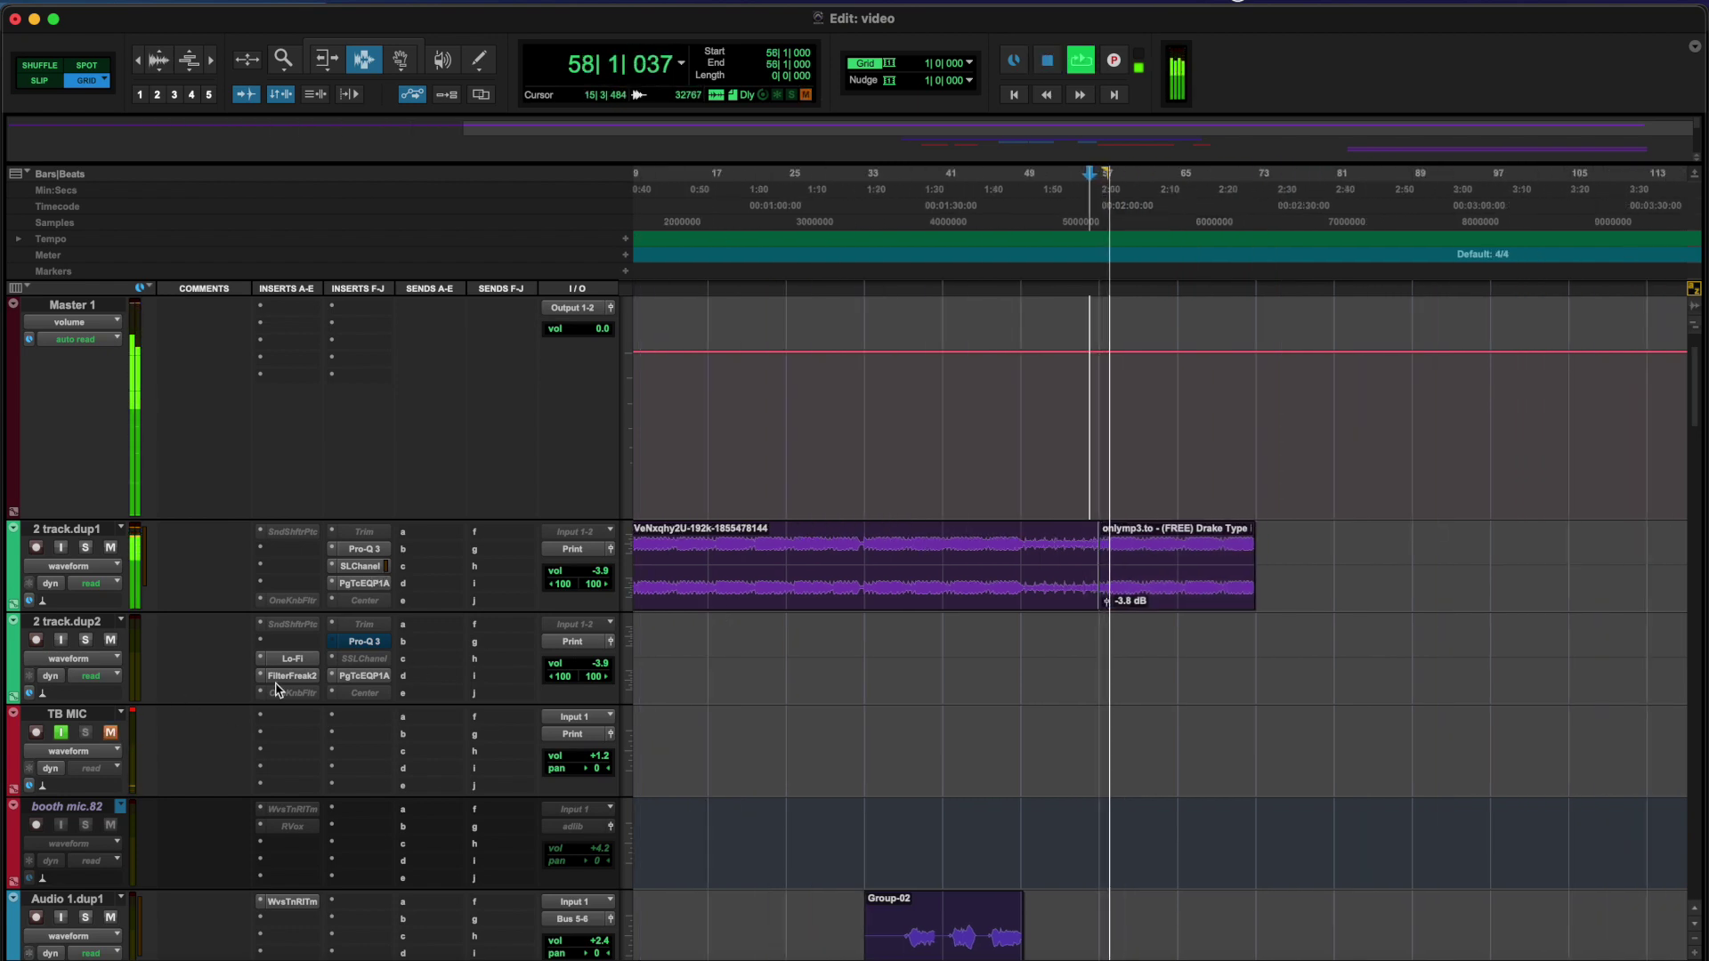
pyautogui.click(110, 732)
pyautogui.press('space')
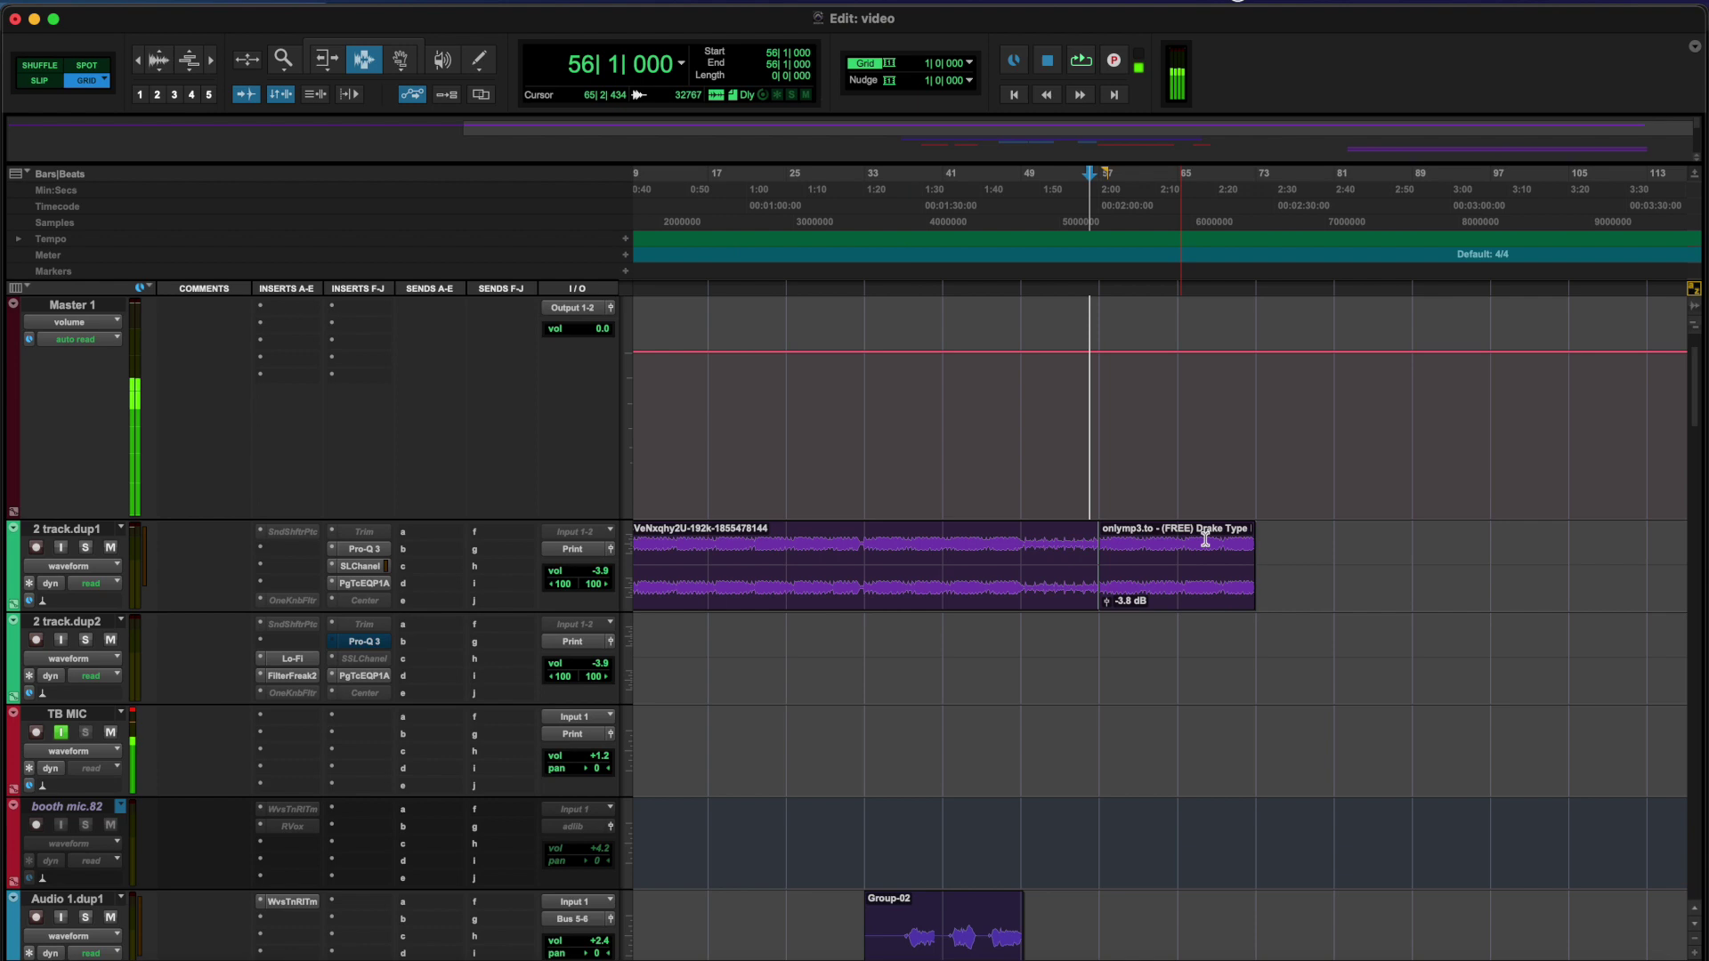
pyautogui.press('space')
pyautogui.press('space')
# Move the clip at bar 57 from 2 track.dup1 back down to 2 track.dup2 with the Grabber tool
pyautogui.press('F8')
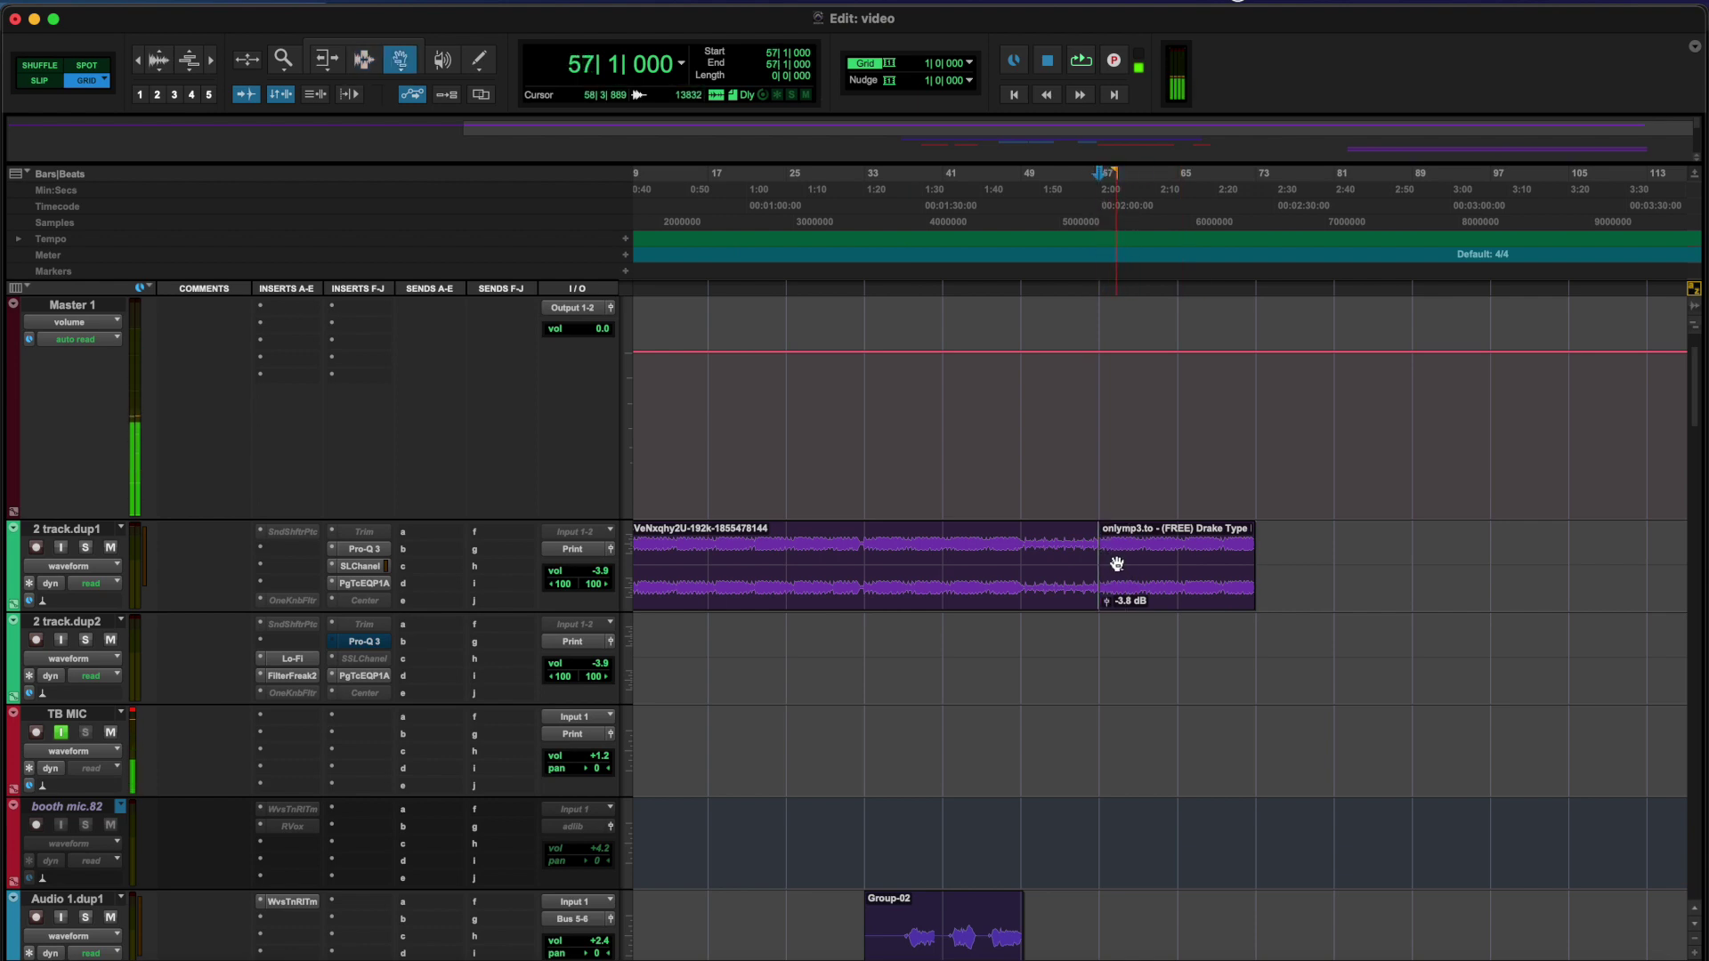
pyautogui.moveTo(1114, 564); pyautogui.dragTo(1113, 671)
pyautogui.press('F7')
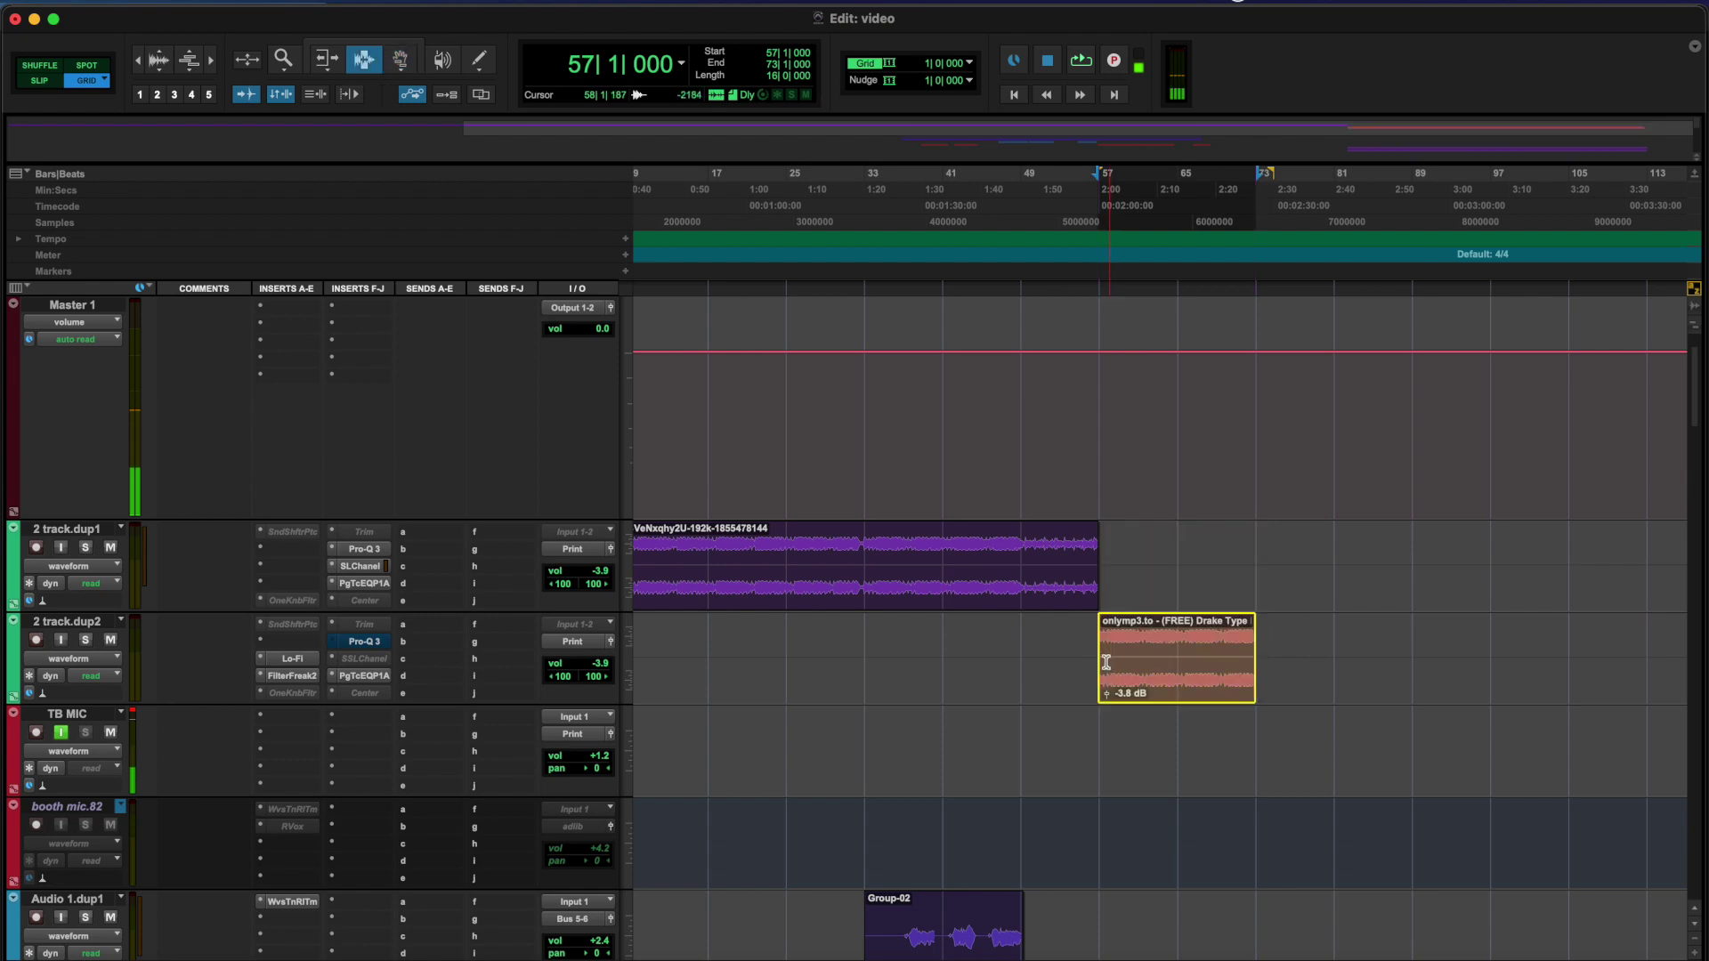
# Open Lo-Fi on 2 track.dup2 and play from bar 57, comparing the beat with Lo-Fi bypassed and enabled
pyautogui.click(288, 659)
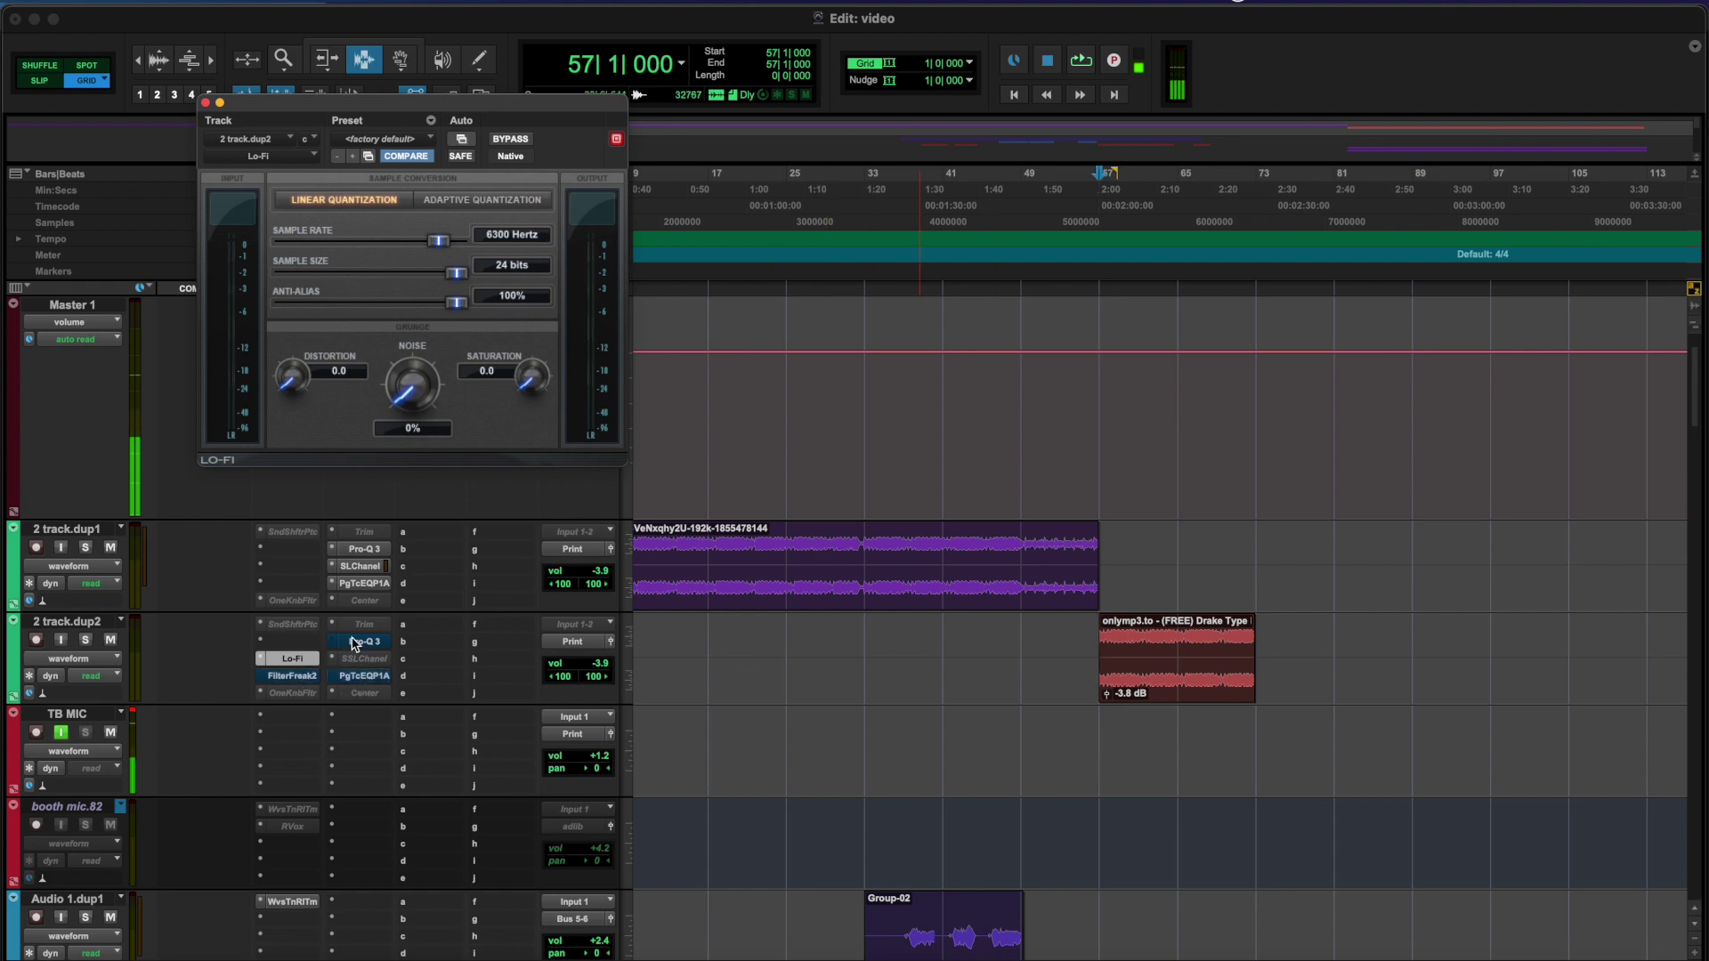
pyautogui.click(110, 732)
pyautogui.press('space')
pyautogui.click(510, 139)
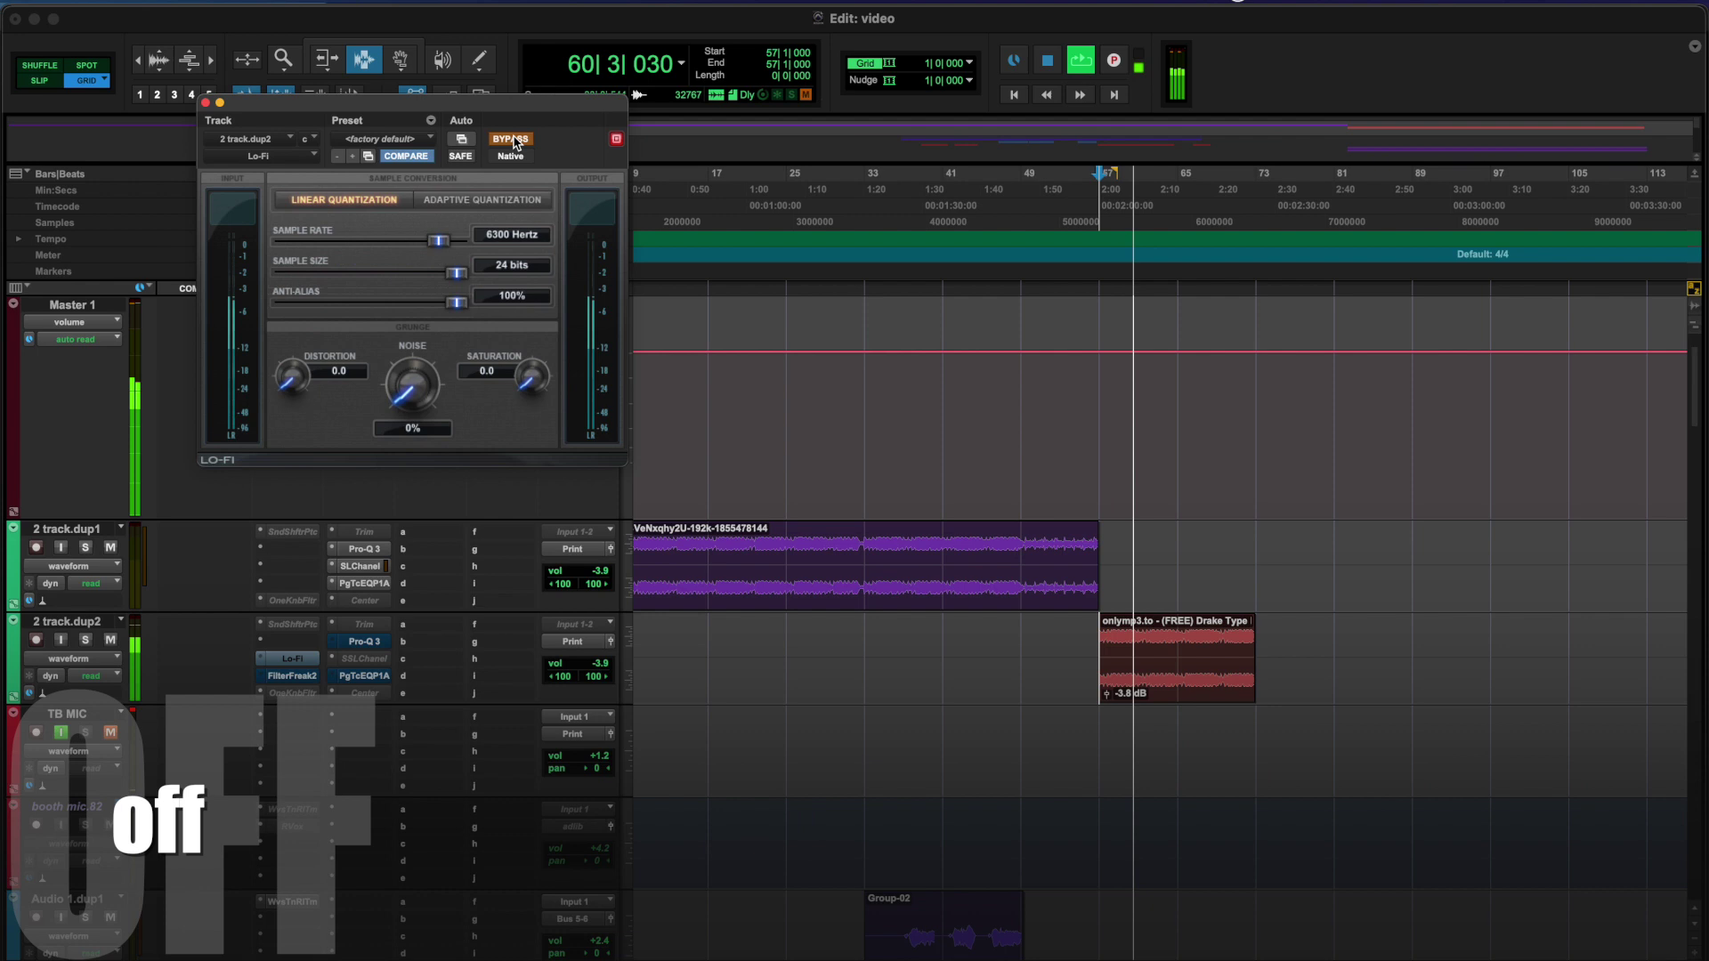
pyautogui.click(513, 140)
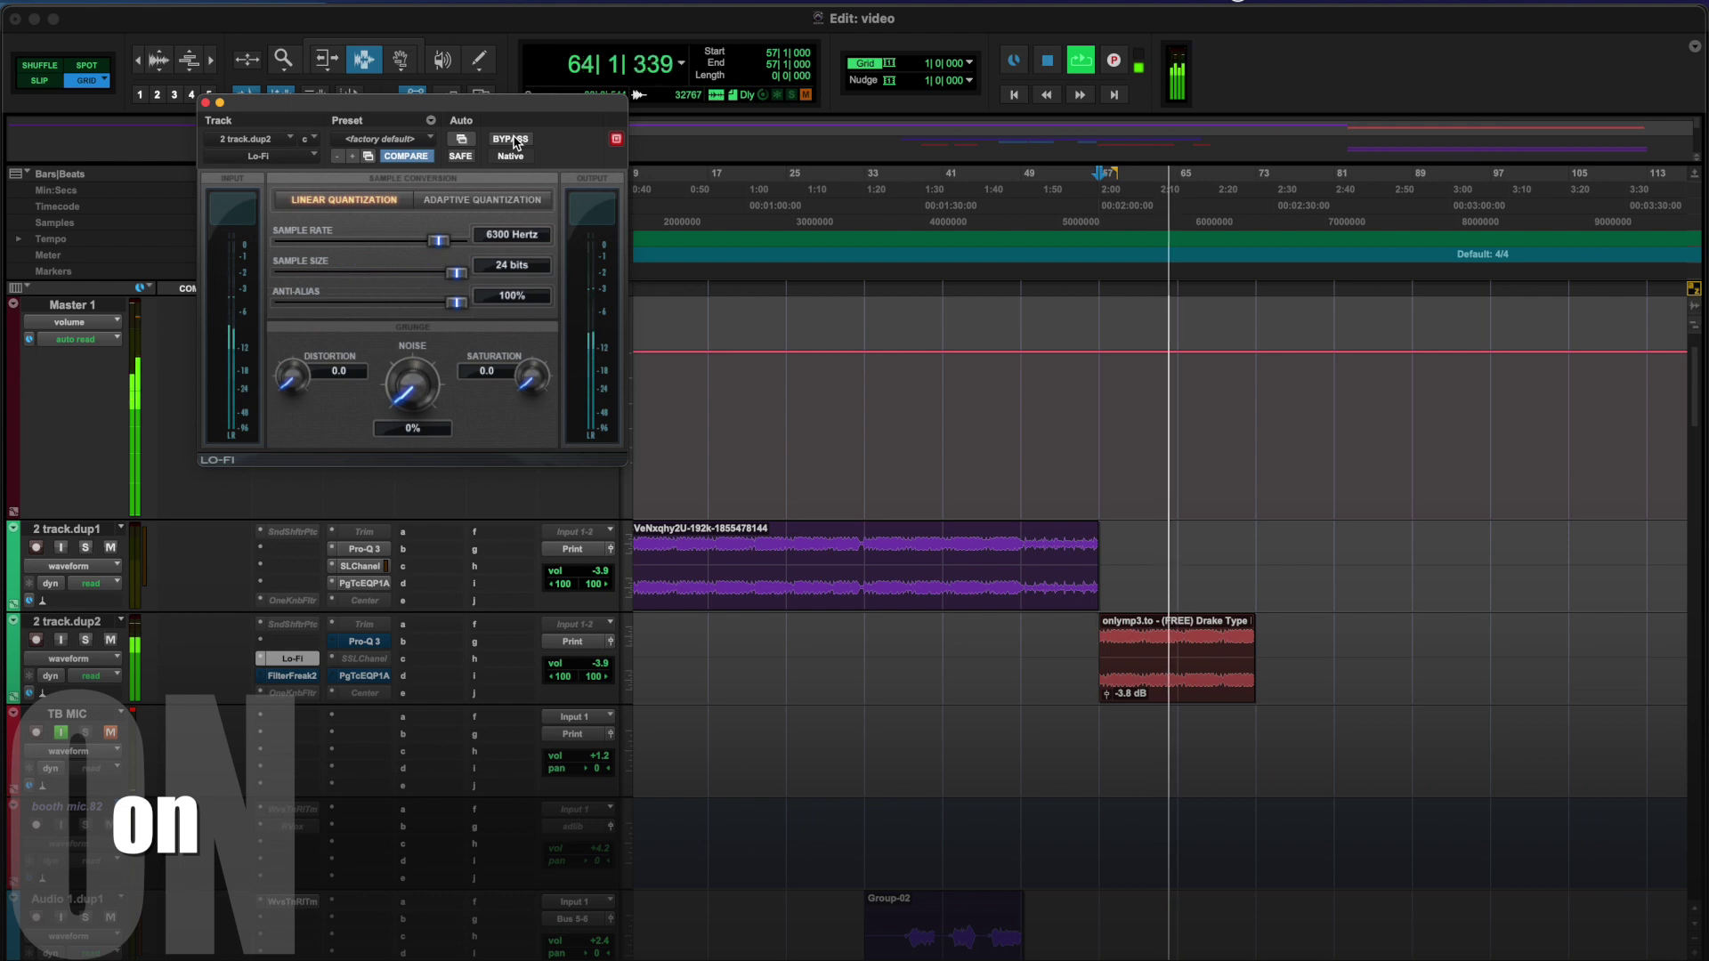
pyautogui.click(1068, 560)
pyautogui.press('space')
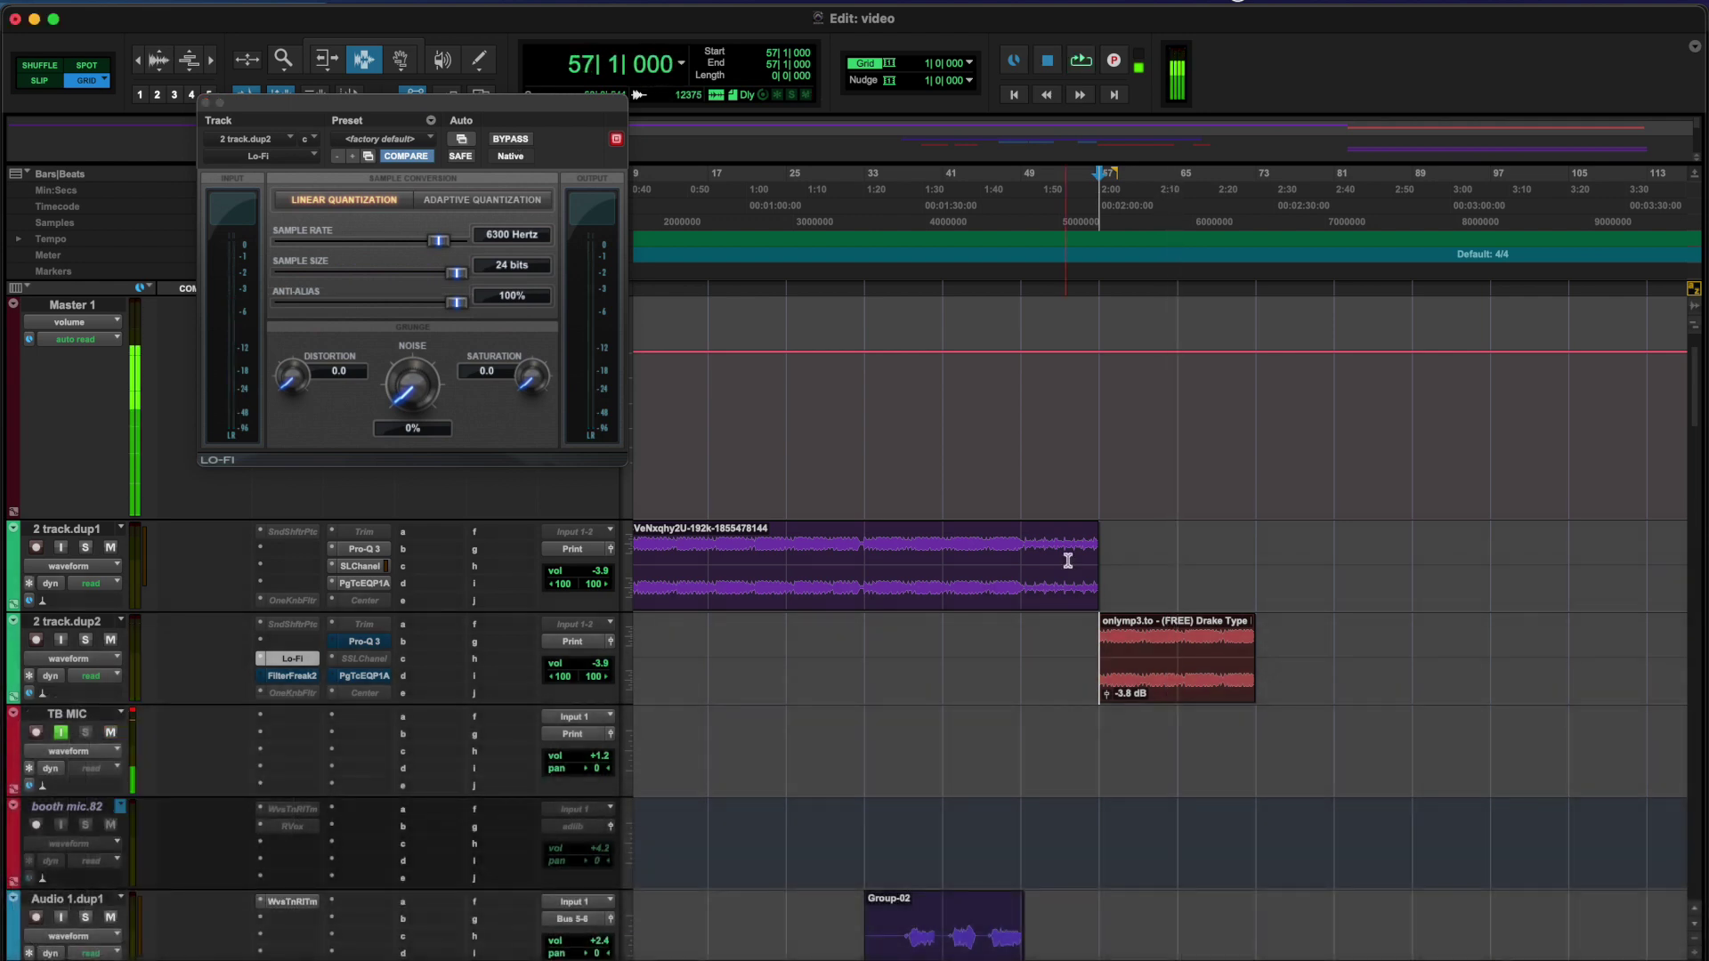
# Inspect FilterFreak2 and its 01 Sweeps presets on 2 track.dup2, and place the edit cursor at bar 56
pyautogui.click(294, 677)
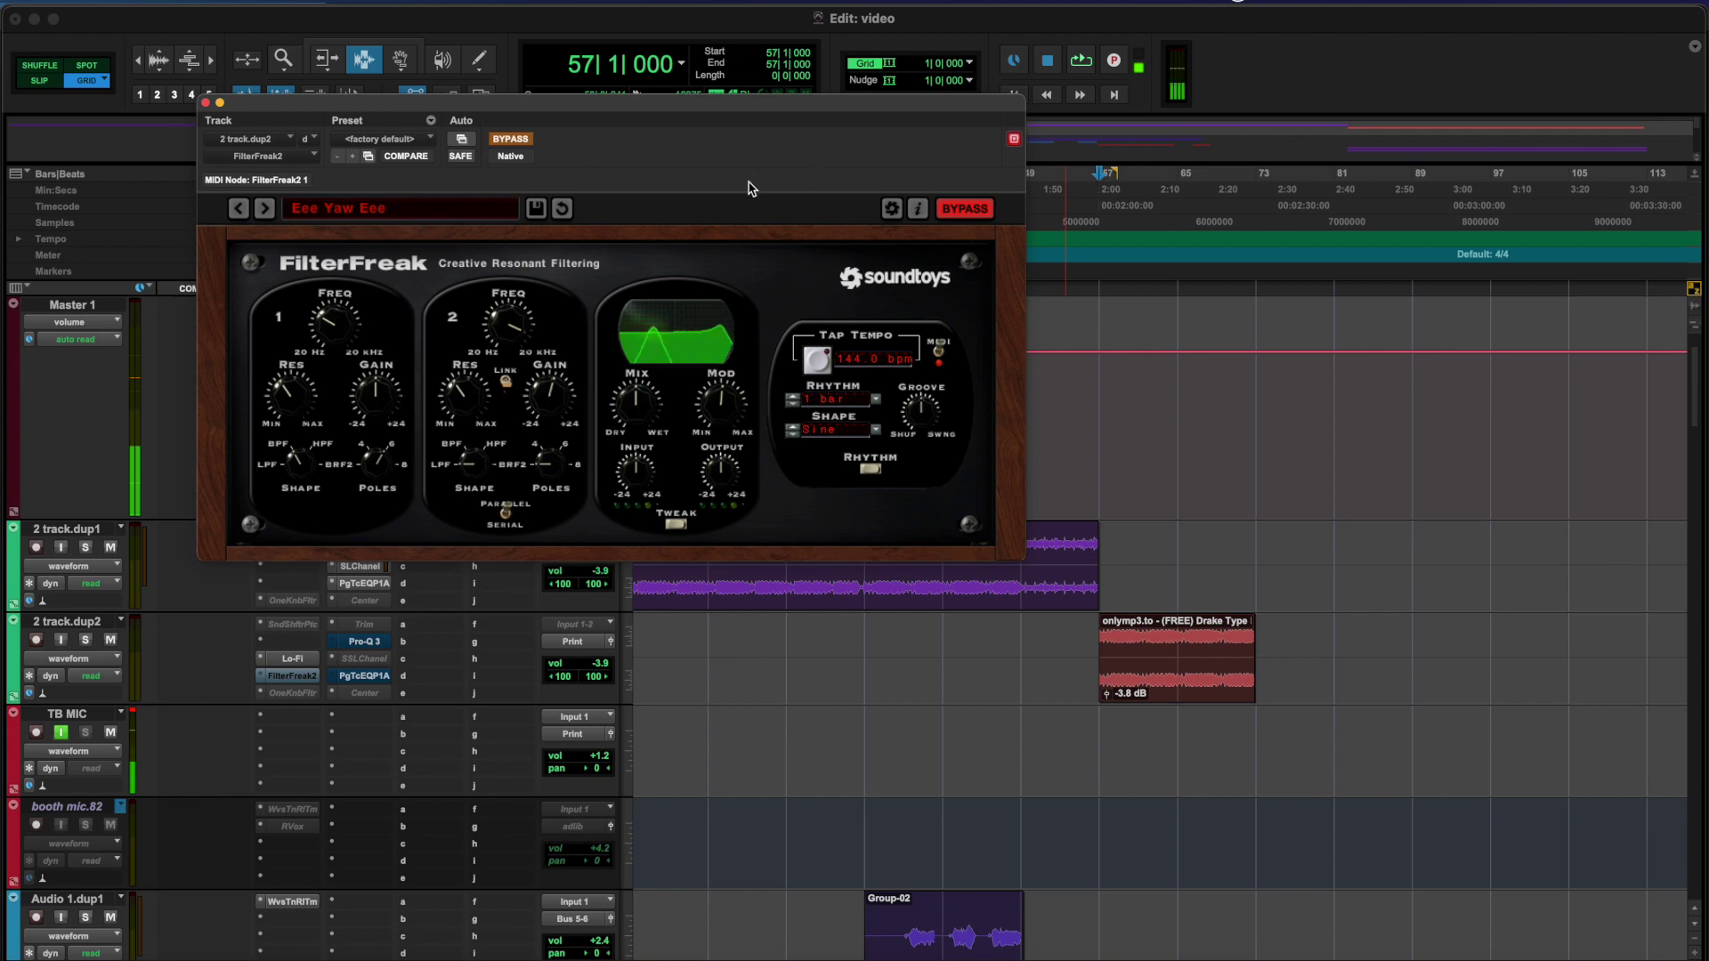
pyautogui.click(488, 214)
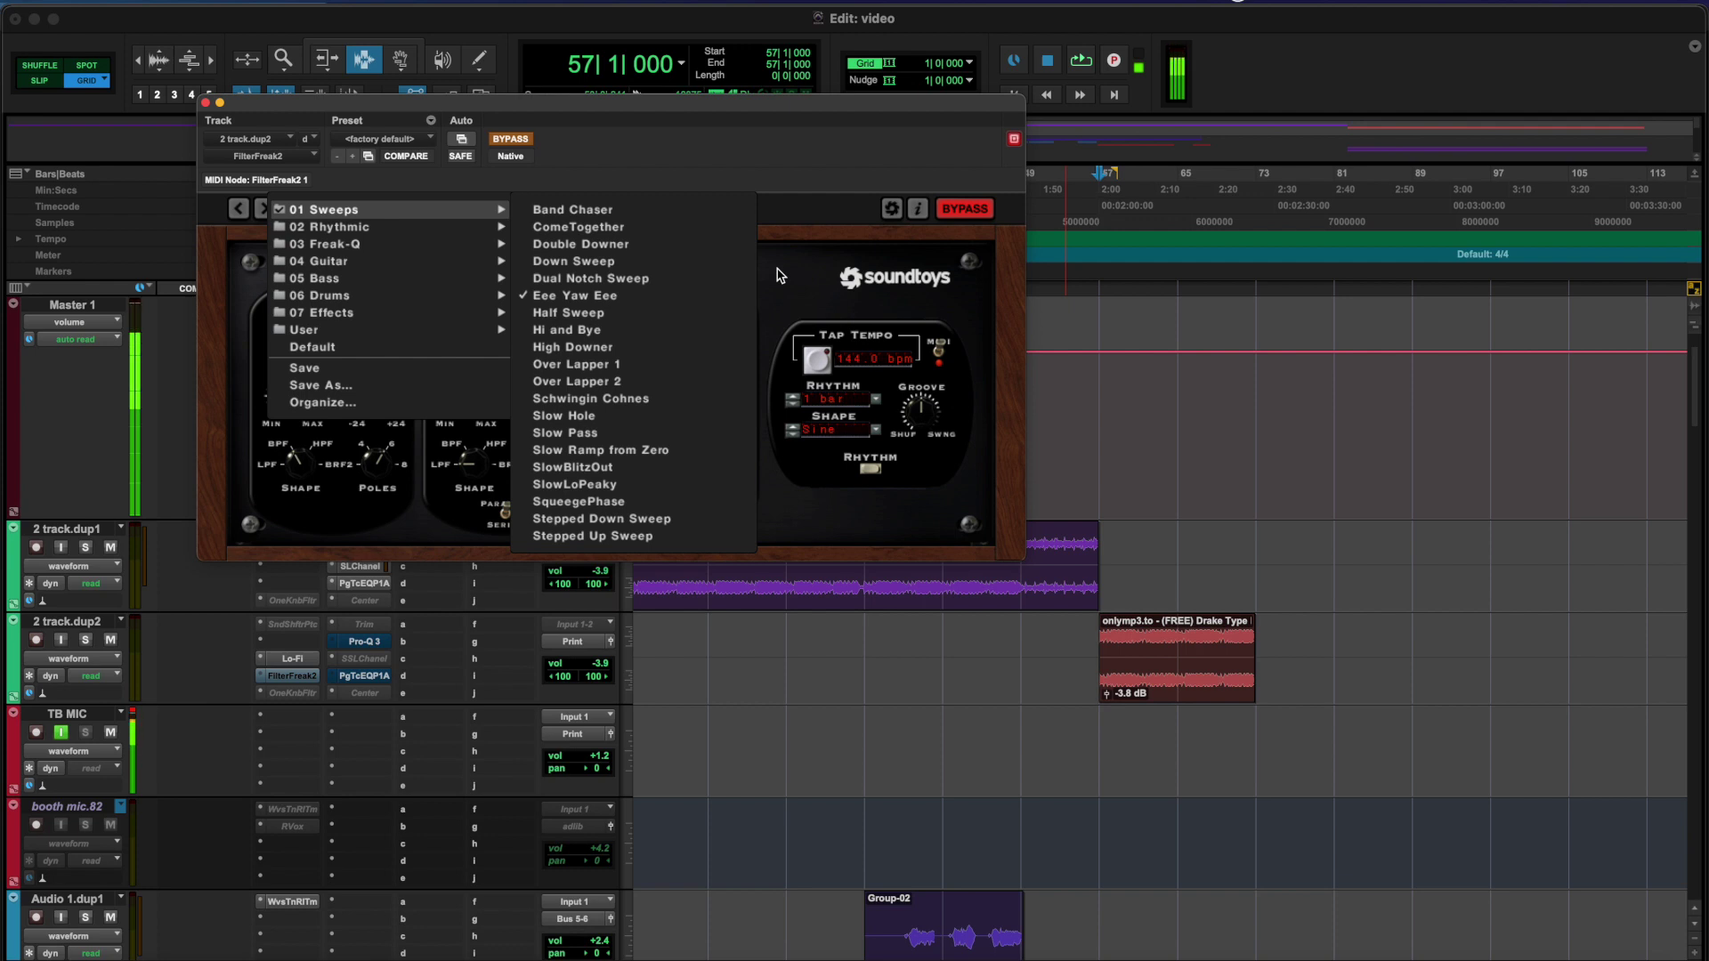
pyautogui.click(1093, 626)
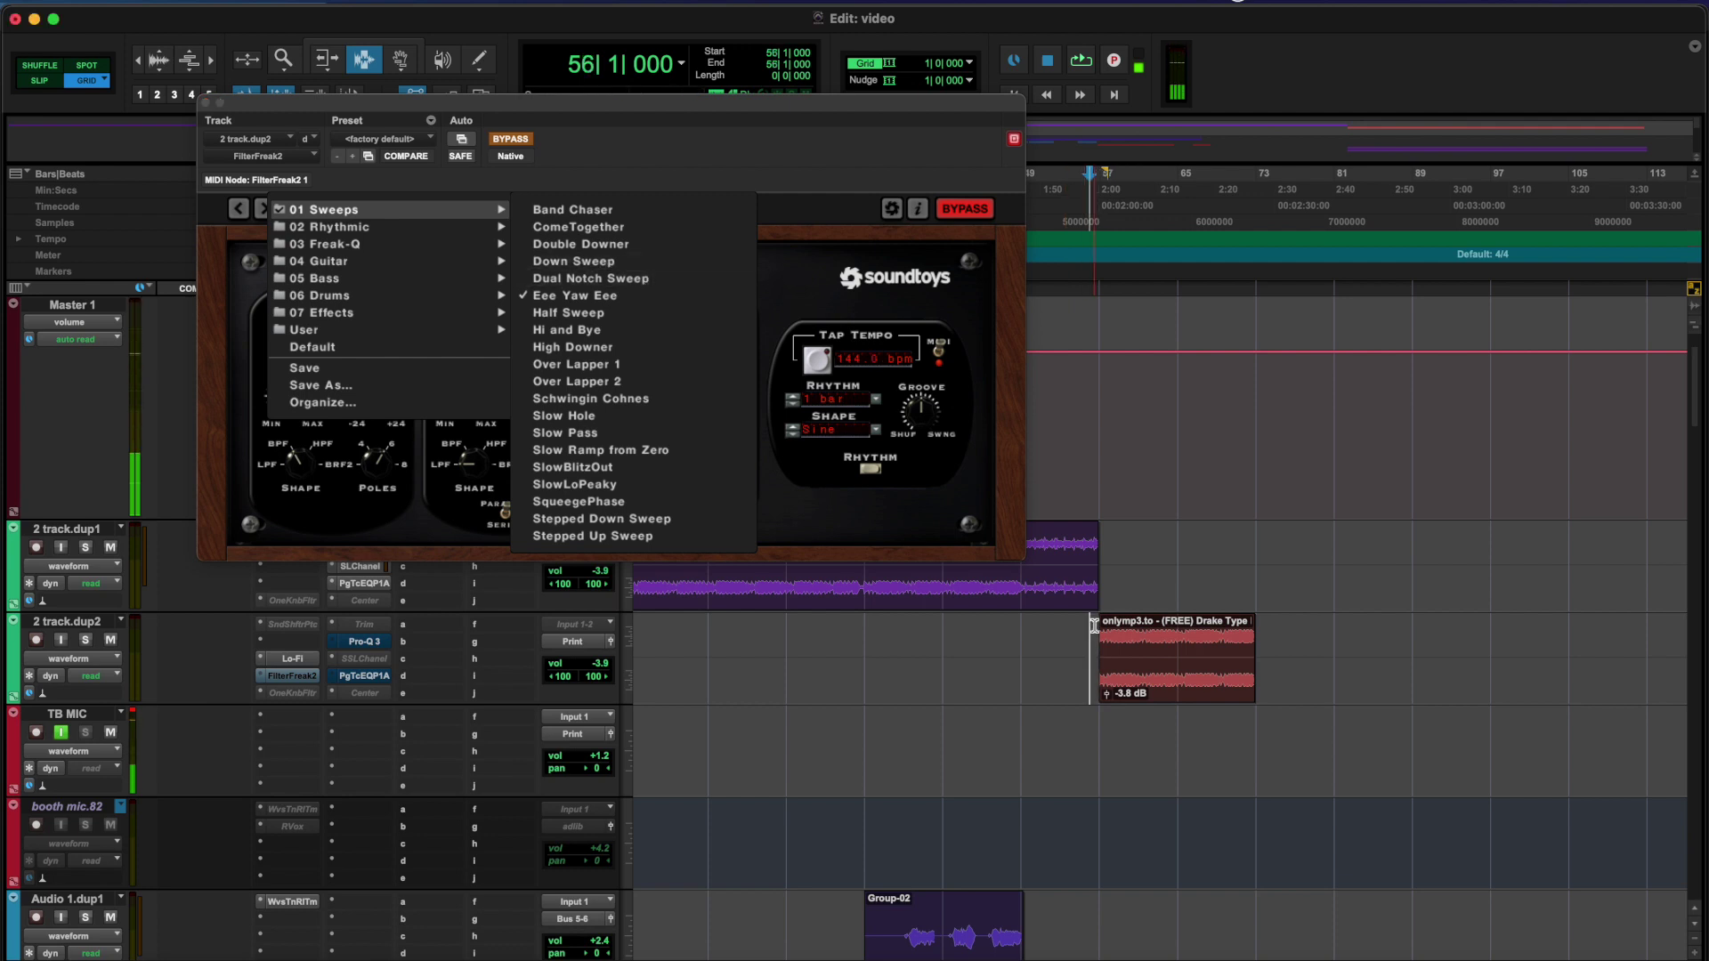
# Play the beat with TB MIC muted, comparing FilterFreak2 bypassed and enabled, and close the plug-in
pyautogui.press('space')
pyautogui.click(111, 735)
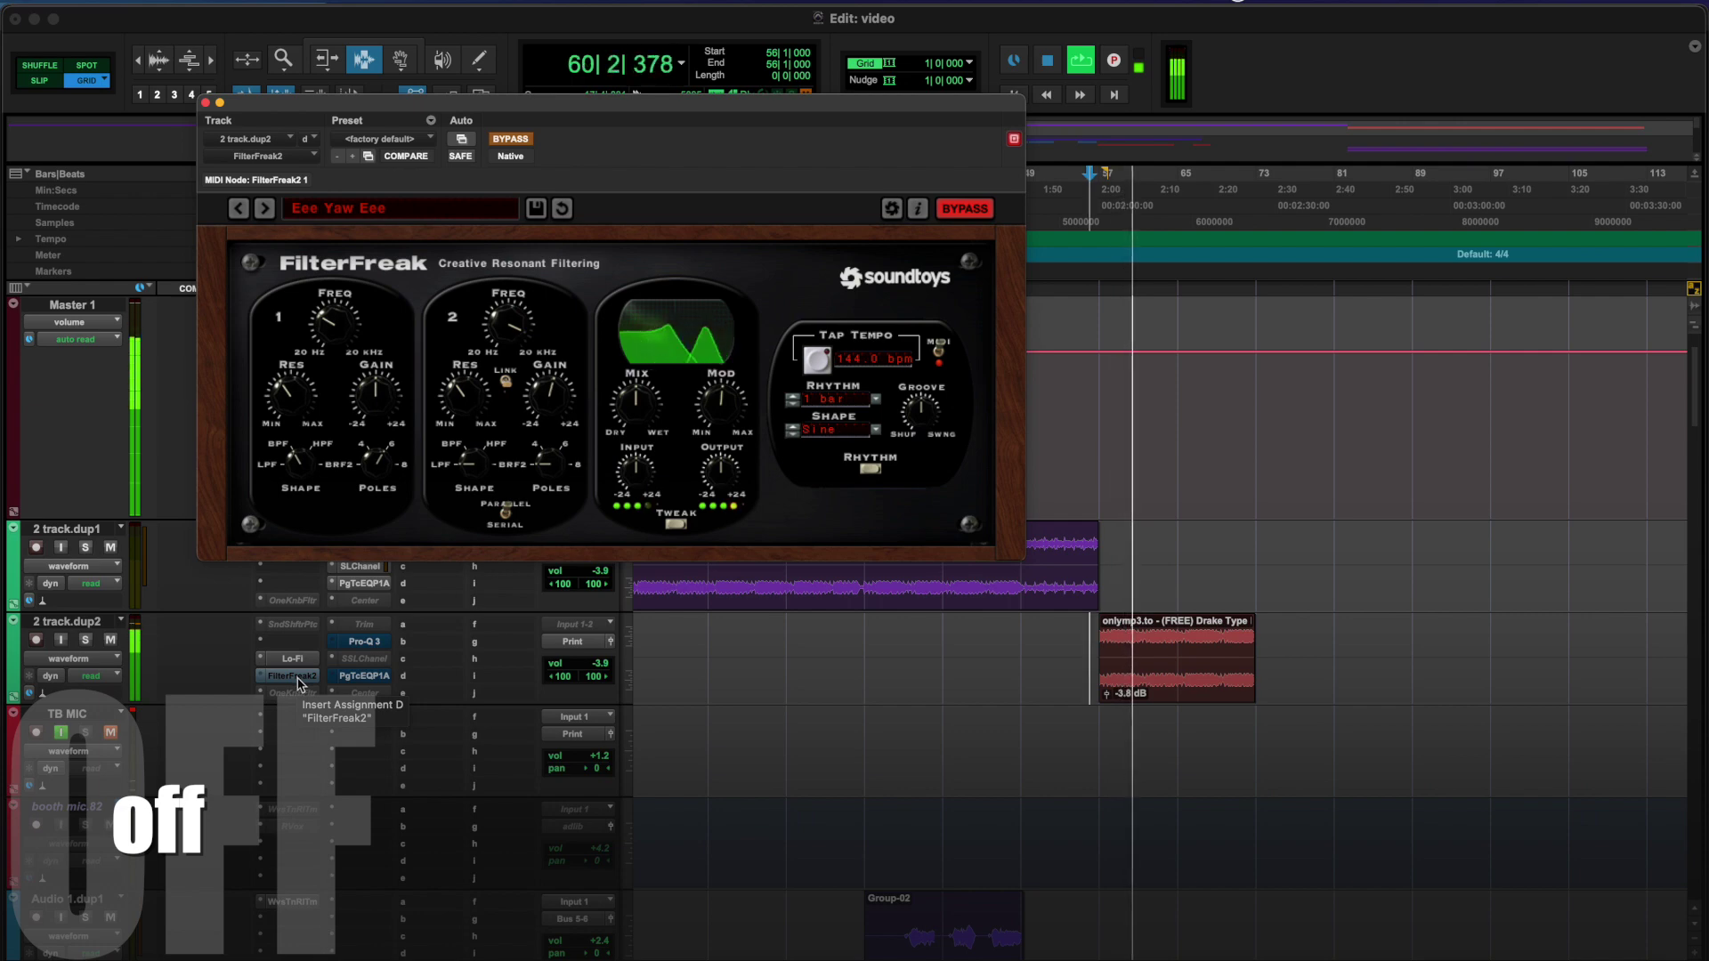
pyautogui.keyDown('super'); pyautogui.click(299, 683); pyautogui.keyUp('super')
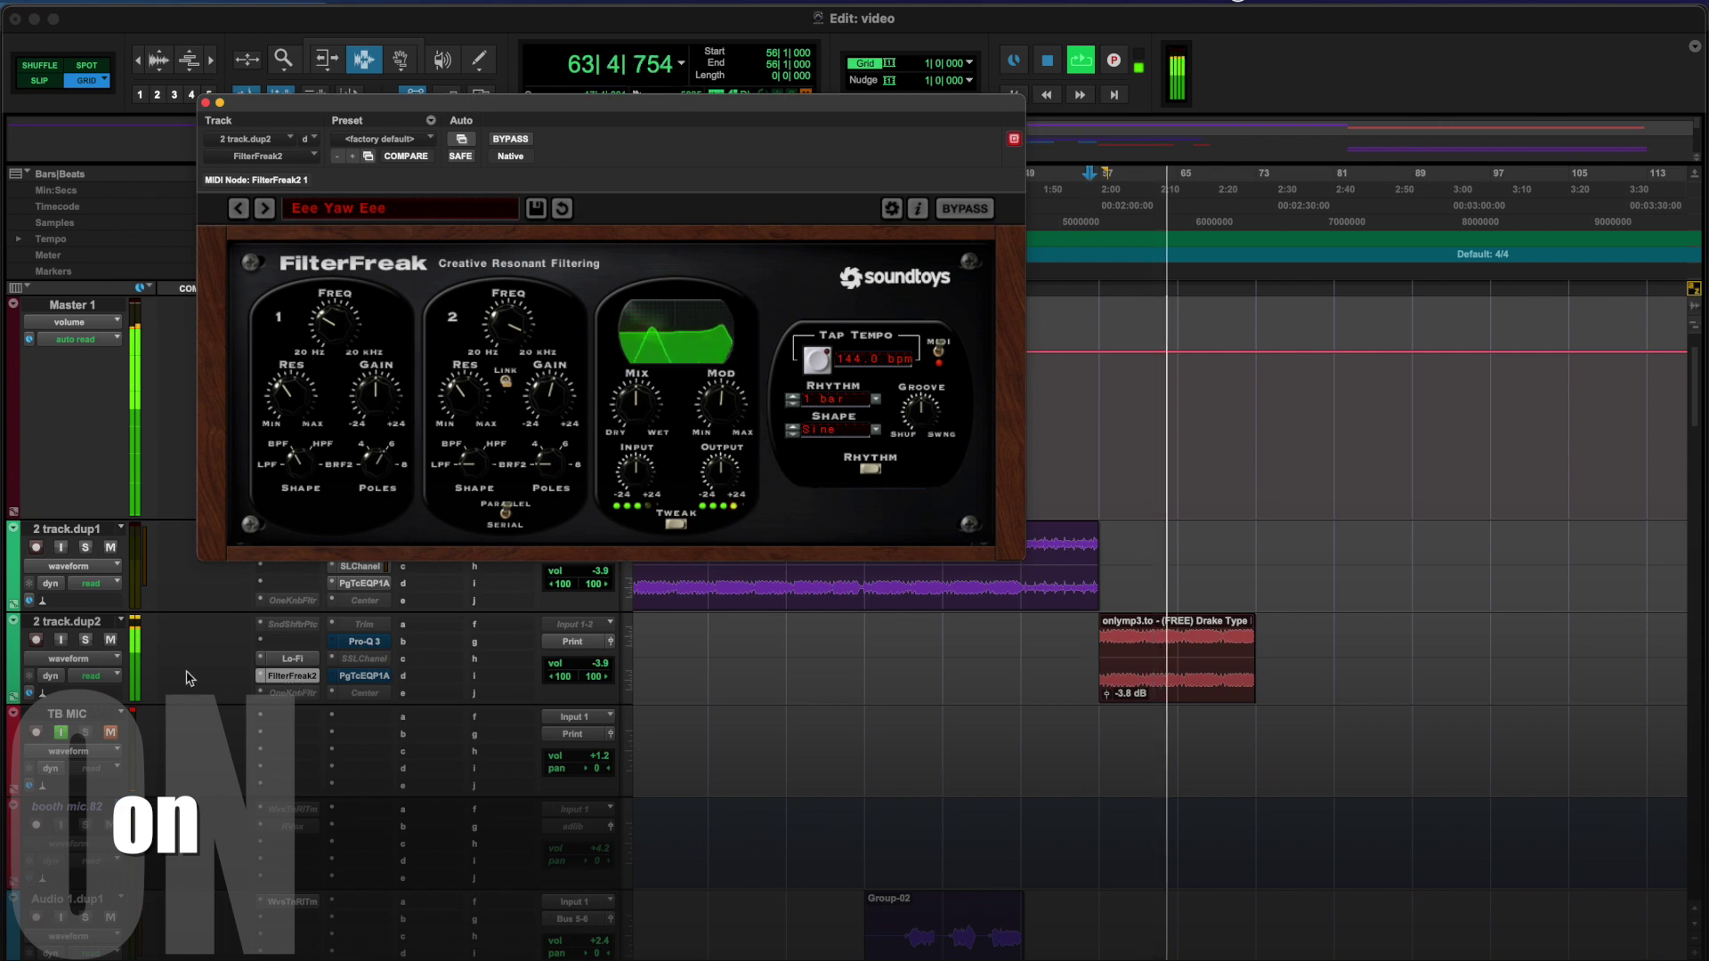
pyautogui.click(111, 732)
pyautogui.press('space')
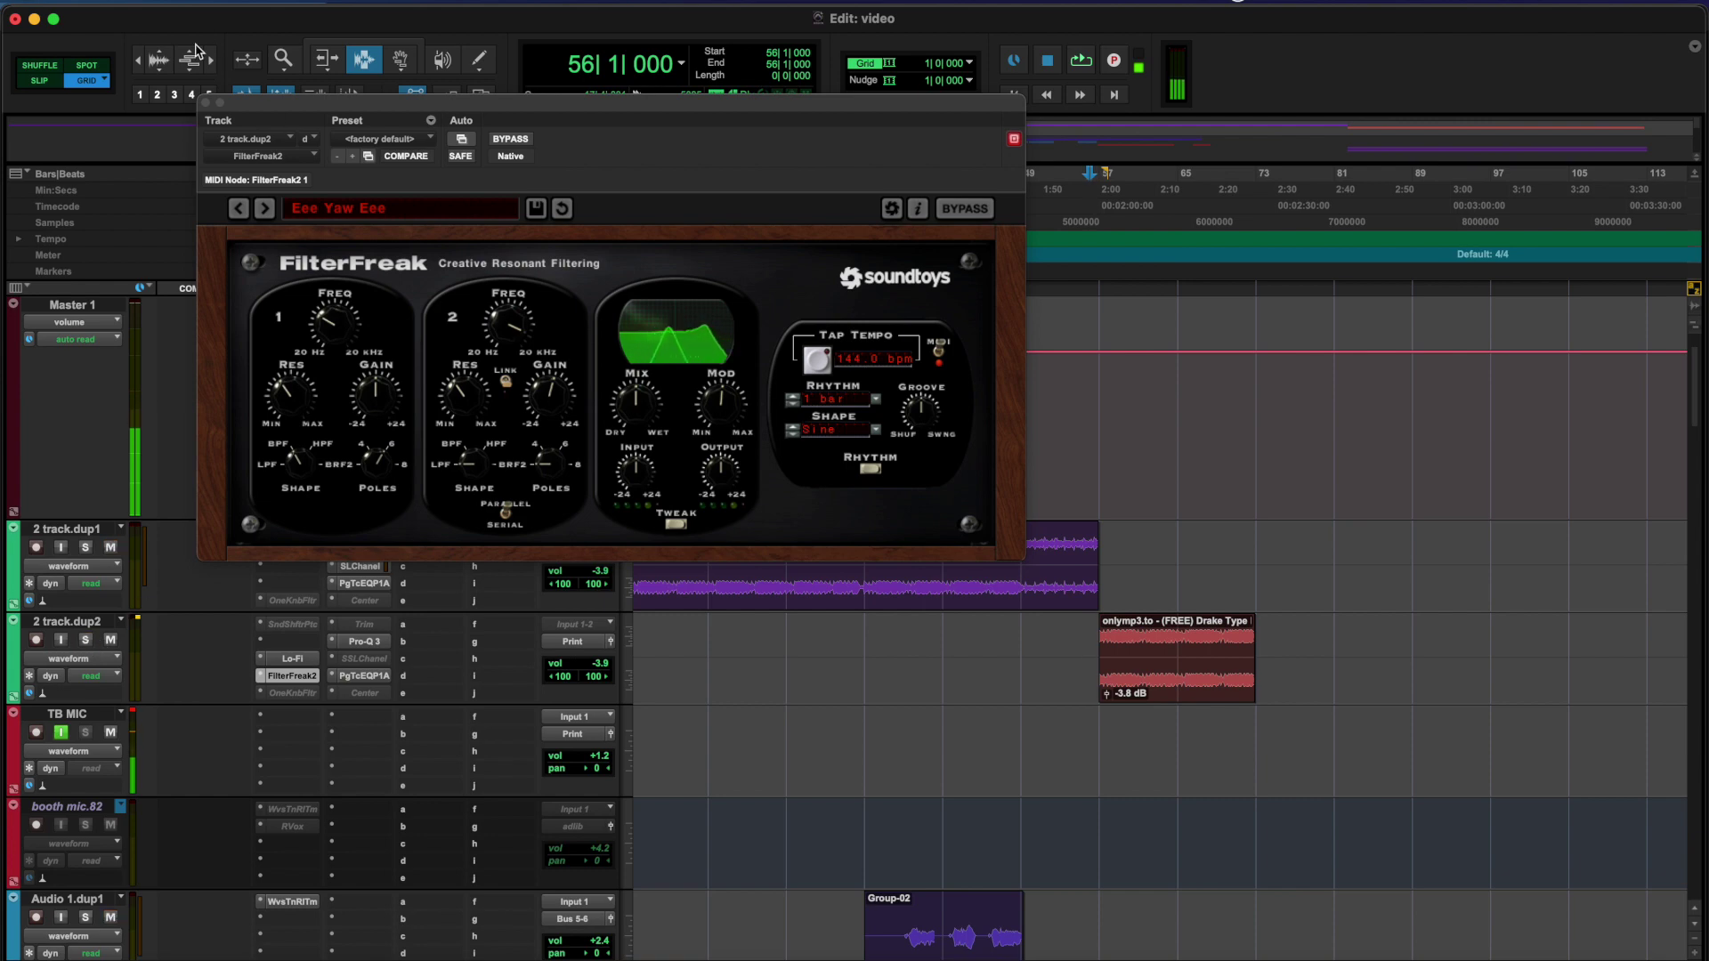
pyautogui.click(206, 103)
# Go through the vocal tracks below the beat, examining the Audio 1, Audio 2 and Audio 1.dup2 clips
pyautogui.scroll(-5, 868, 464)
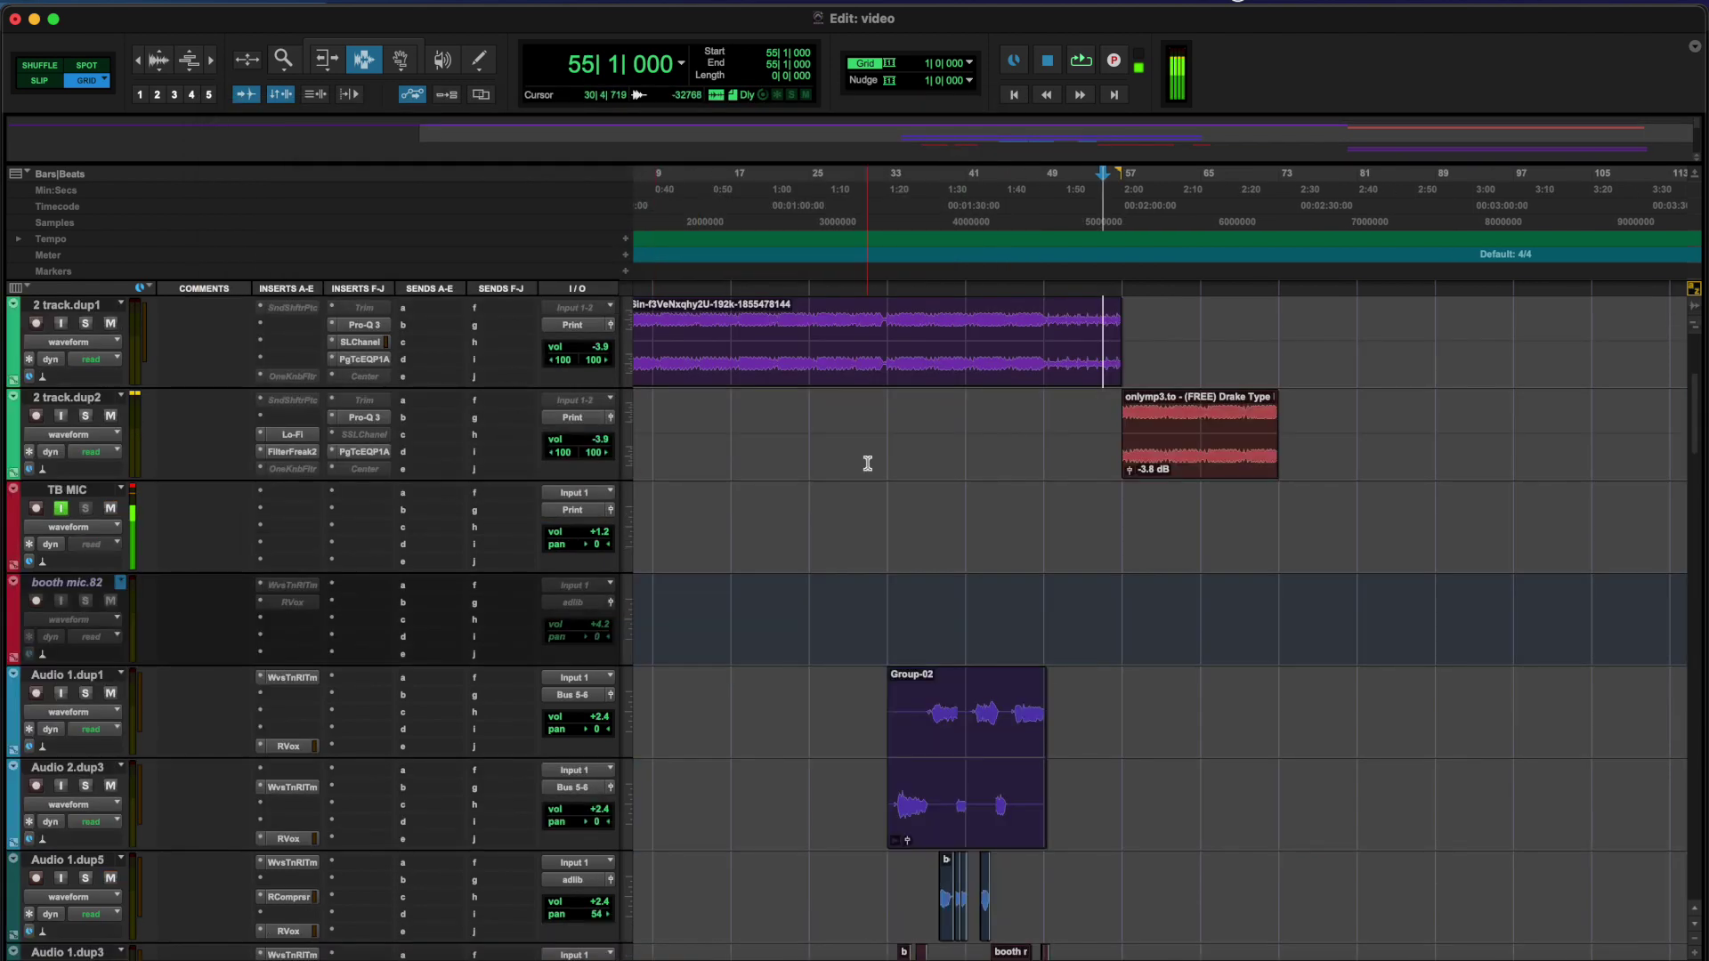
pyautogui.scroll(-10, 868, 463)
pyautogui.hscroll(-3, 867, 534)
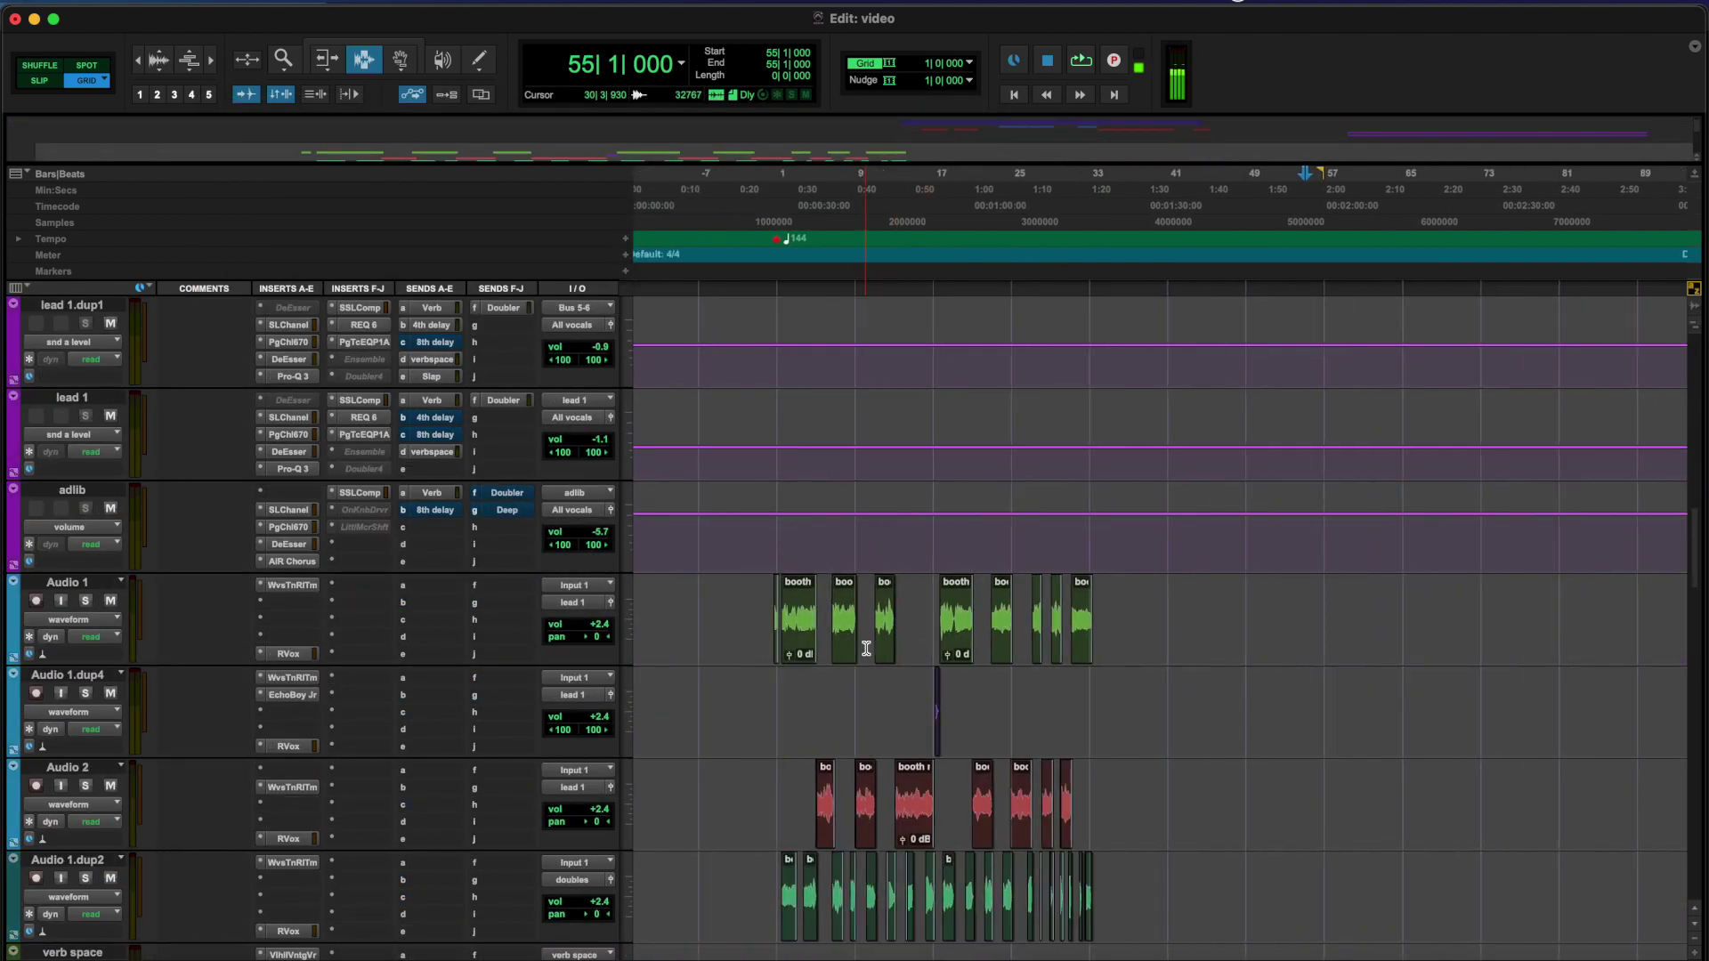
pyautogui.scroll(-8, 866, 648)
pyautogui.scroll(3, 866, 648)
pyautogui.hscroll(-3, 867, 649)
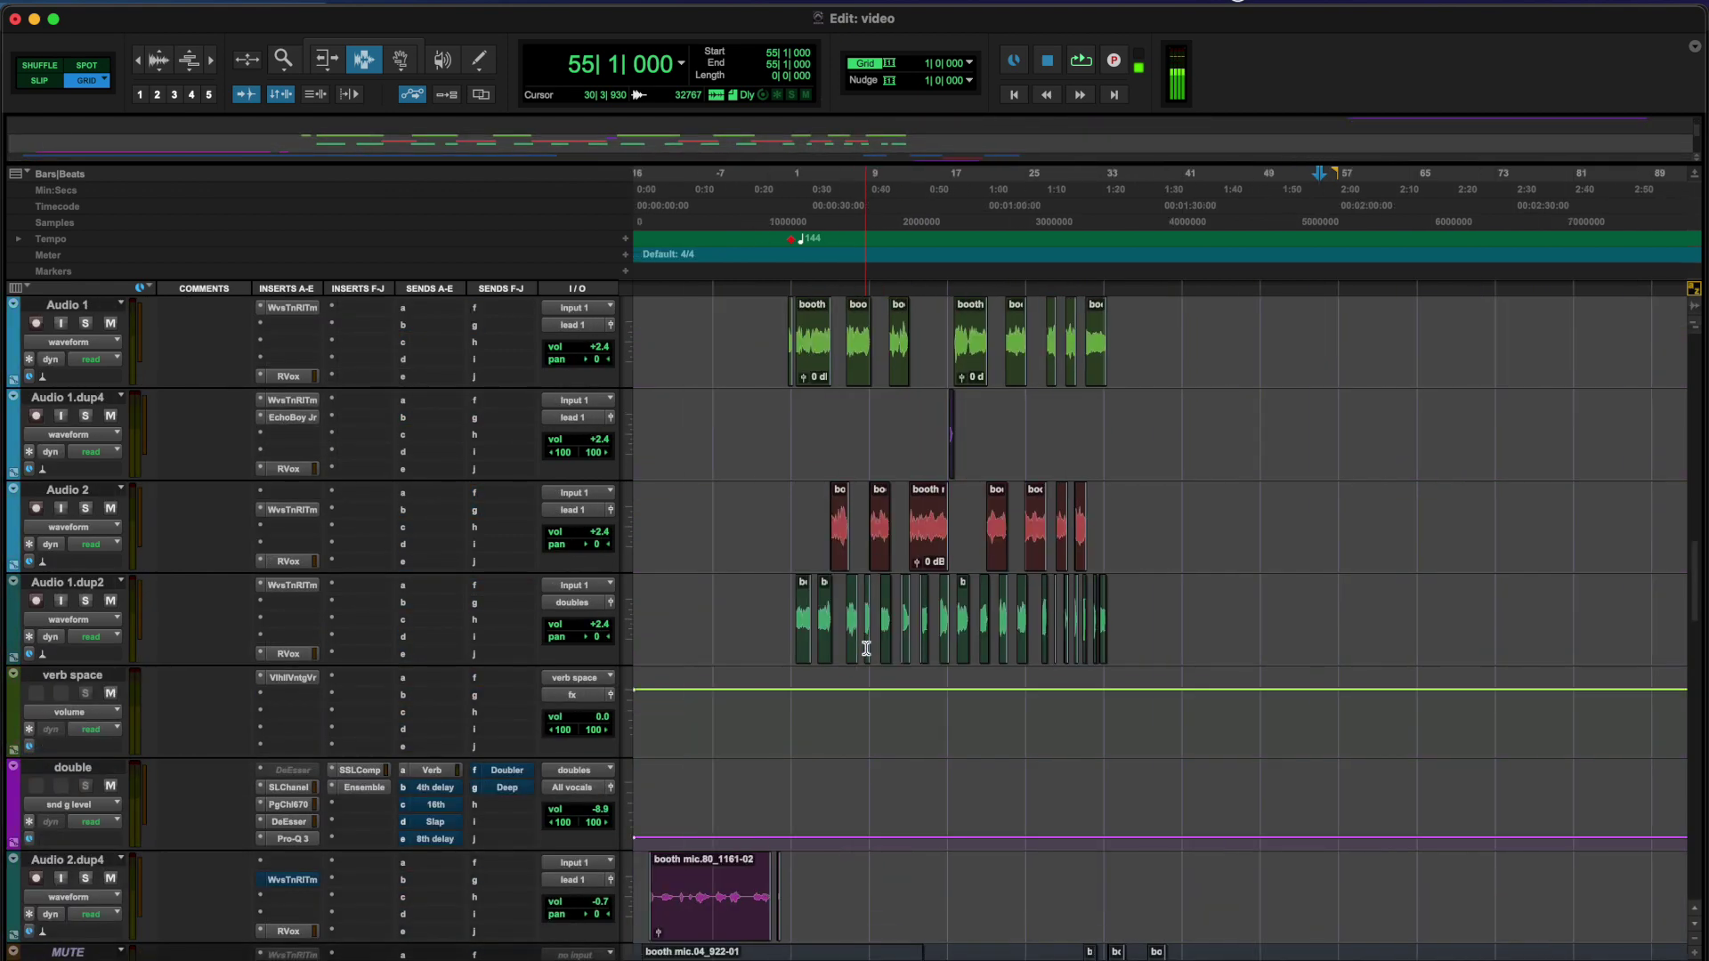
pyautogui.scroll(15, 866, 648)
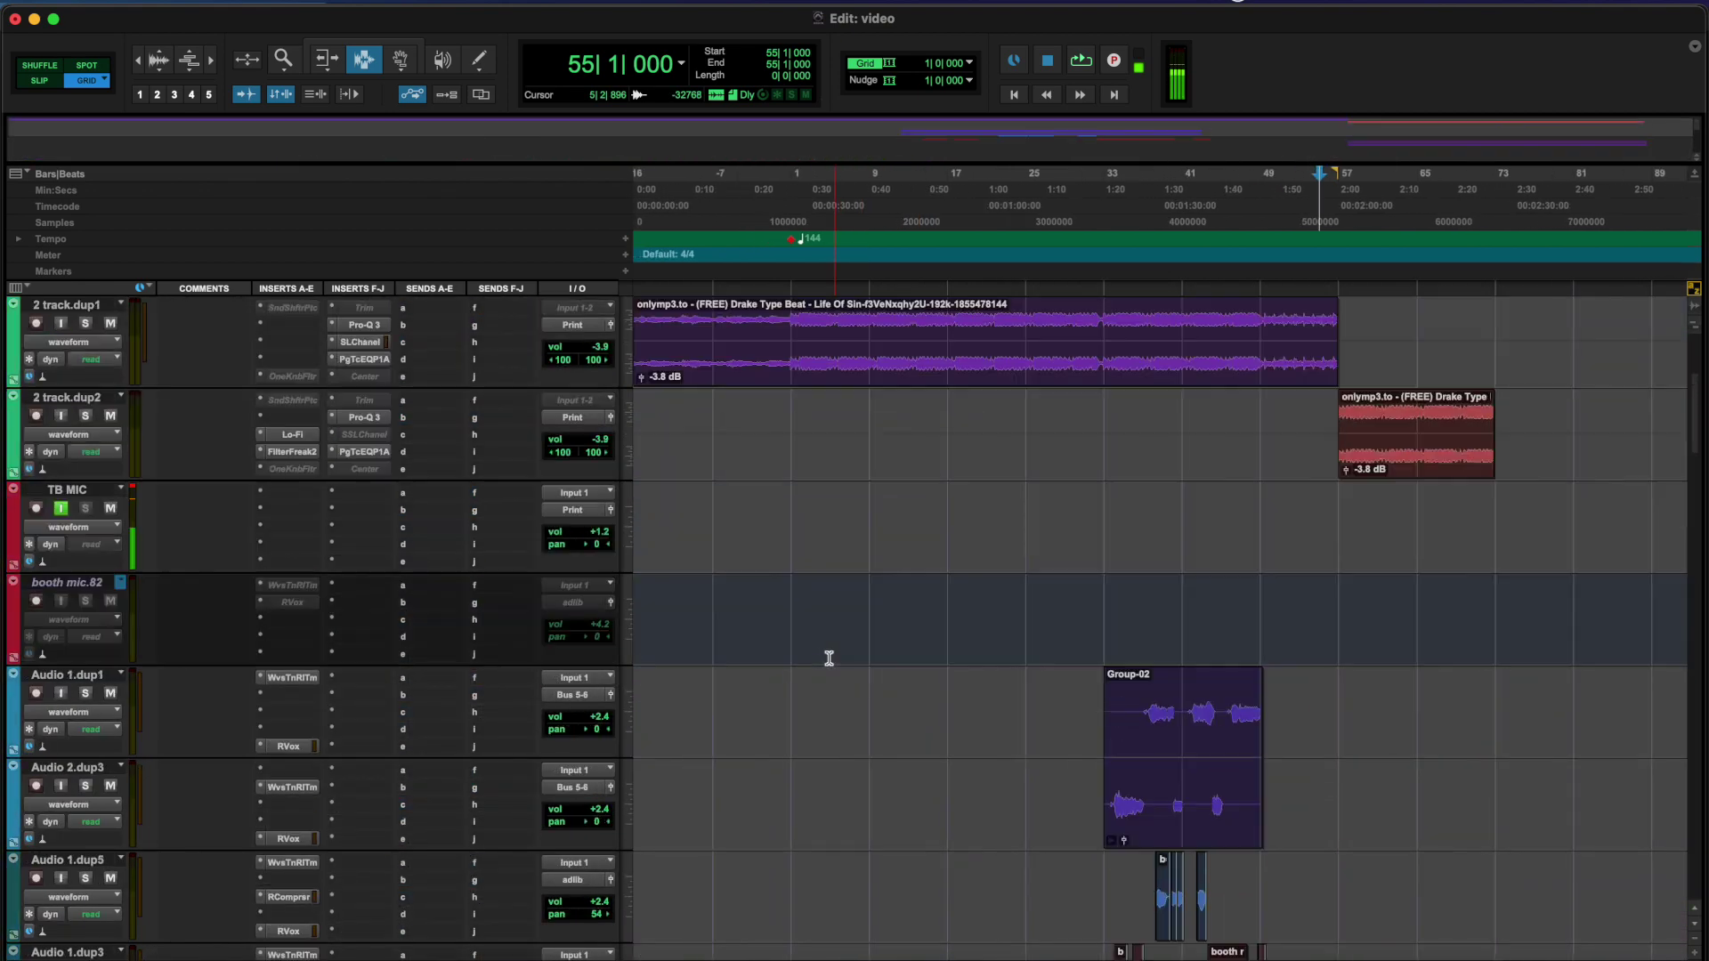
pyautogui.scroll(-15, 797, 690)
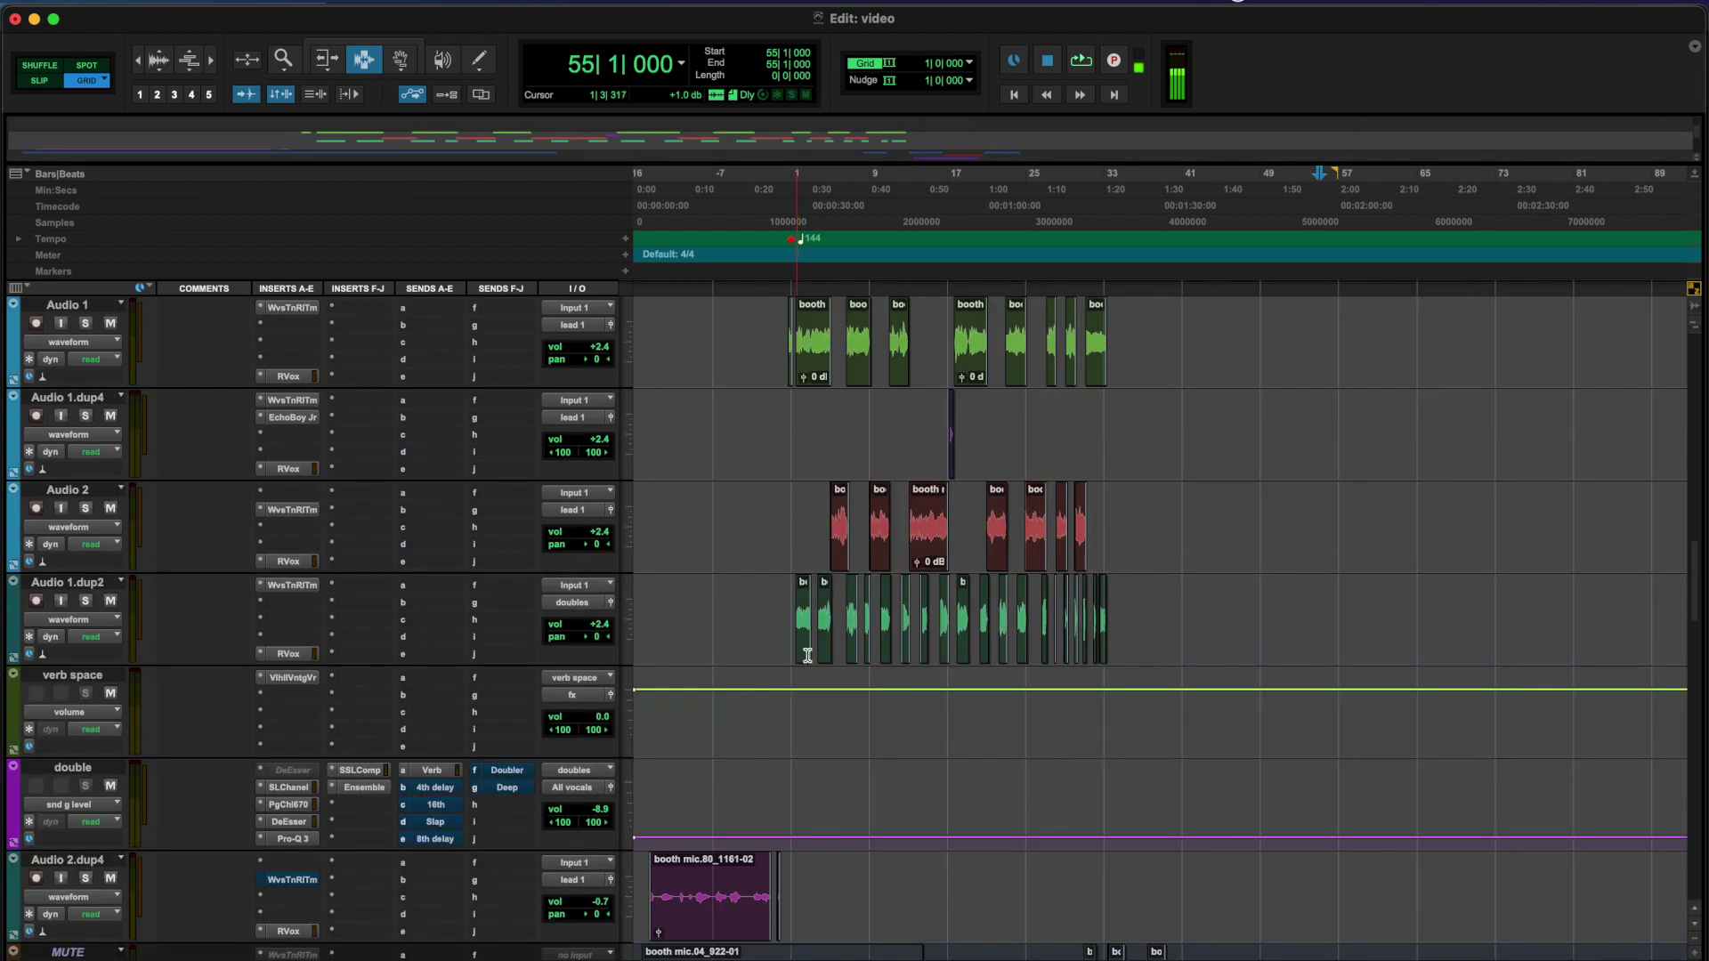
# Select bars 1 to 7 across Audio 1 and Audio 1.dup4, and place the edit cursor at bar 5 on Audio 1.dup4
pyautogui.click(833, 577)
pyautogui.scroll(3, 833, 577)
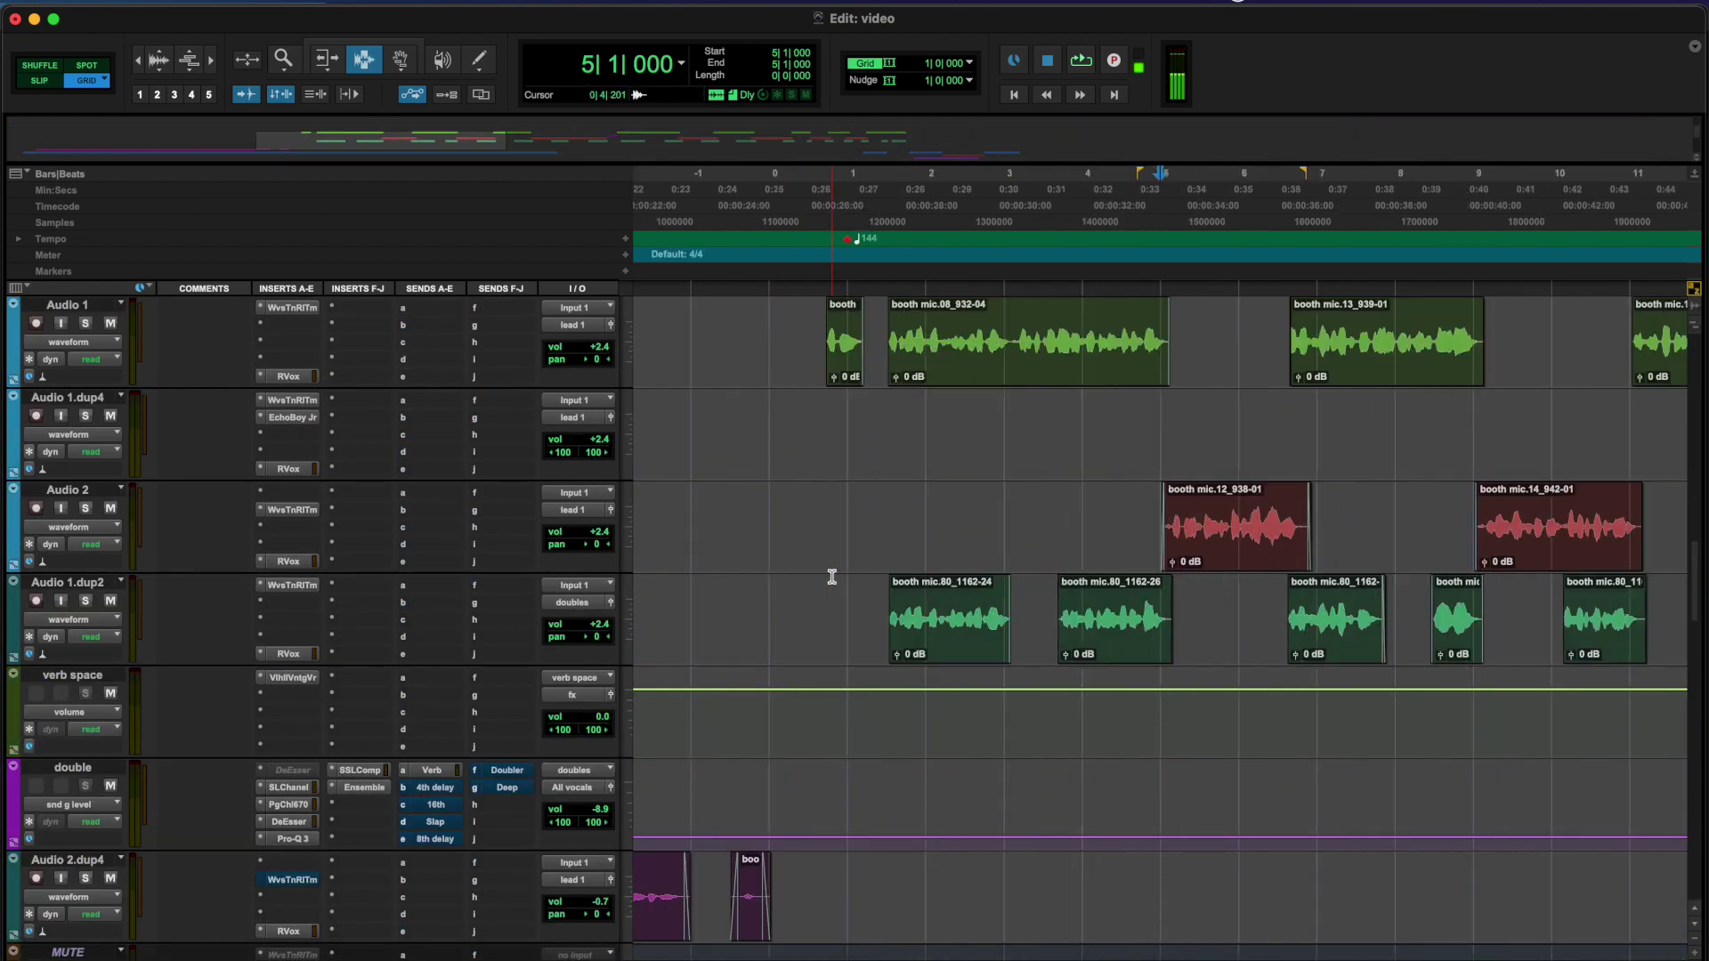
pyautogui.moveTo(854, 352); pyautogui.dragTo(1299, 420)
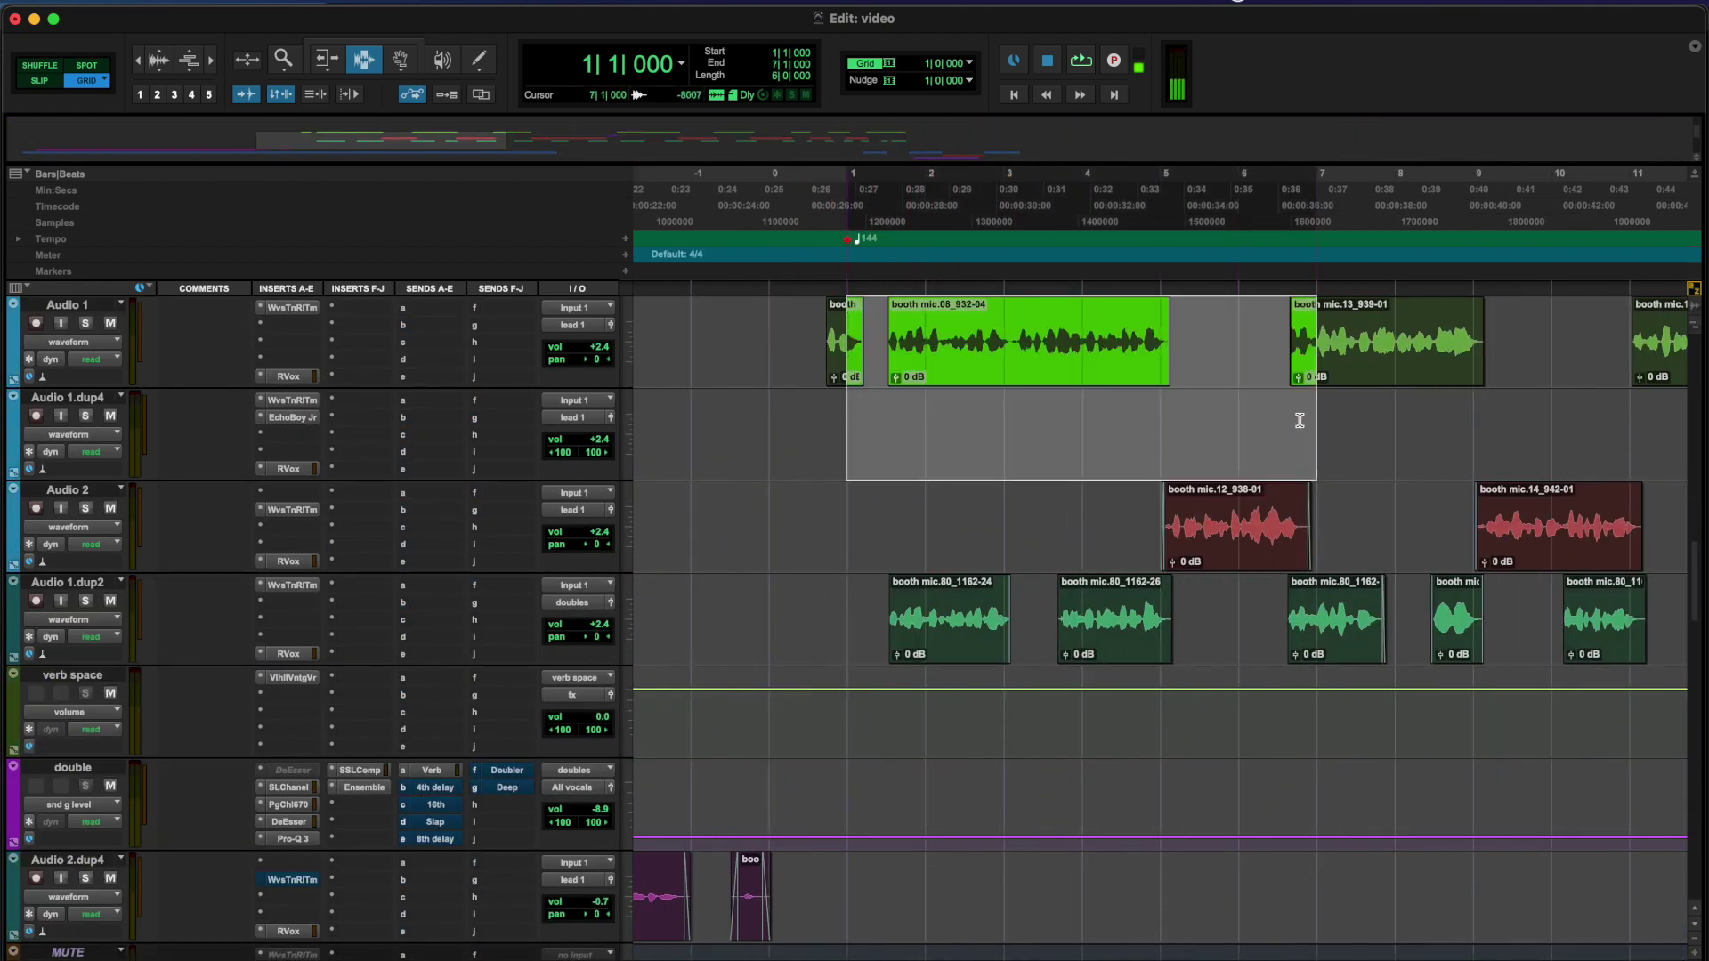
pyautogui.click(1164, 419)
# Examine how the vocal clips alternate between Audio 1 and Audio 2 along the verse
pyautogui.hscroll(5, 1186, 443)
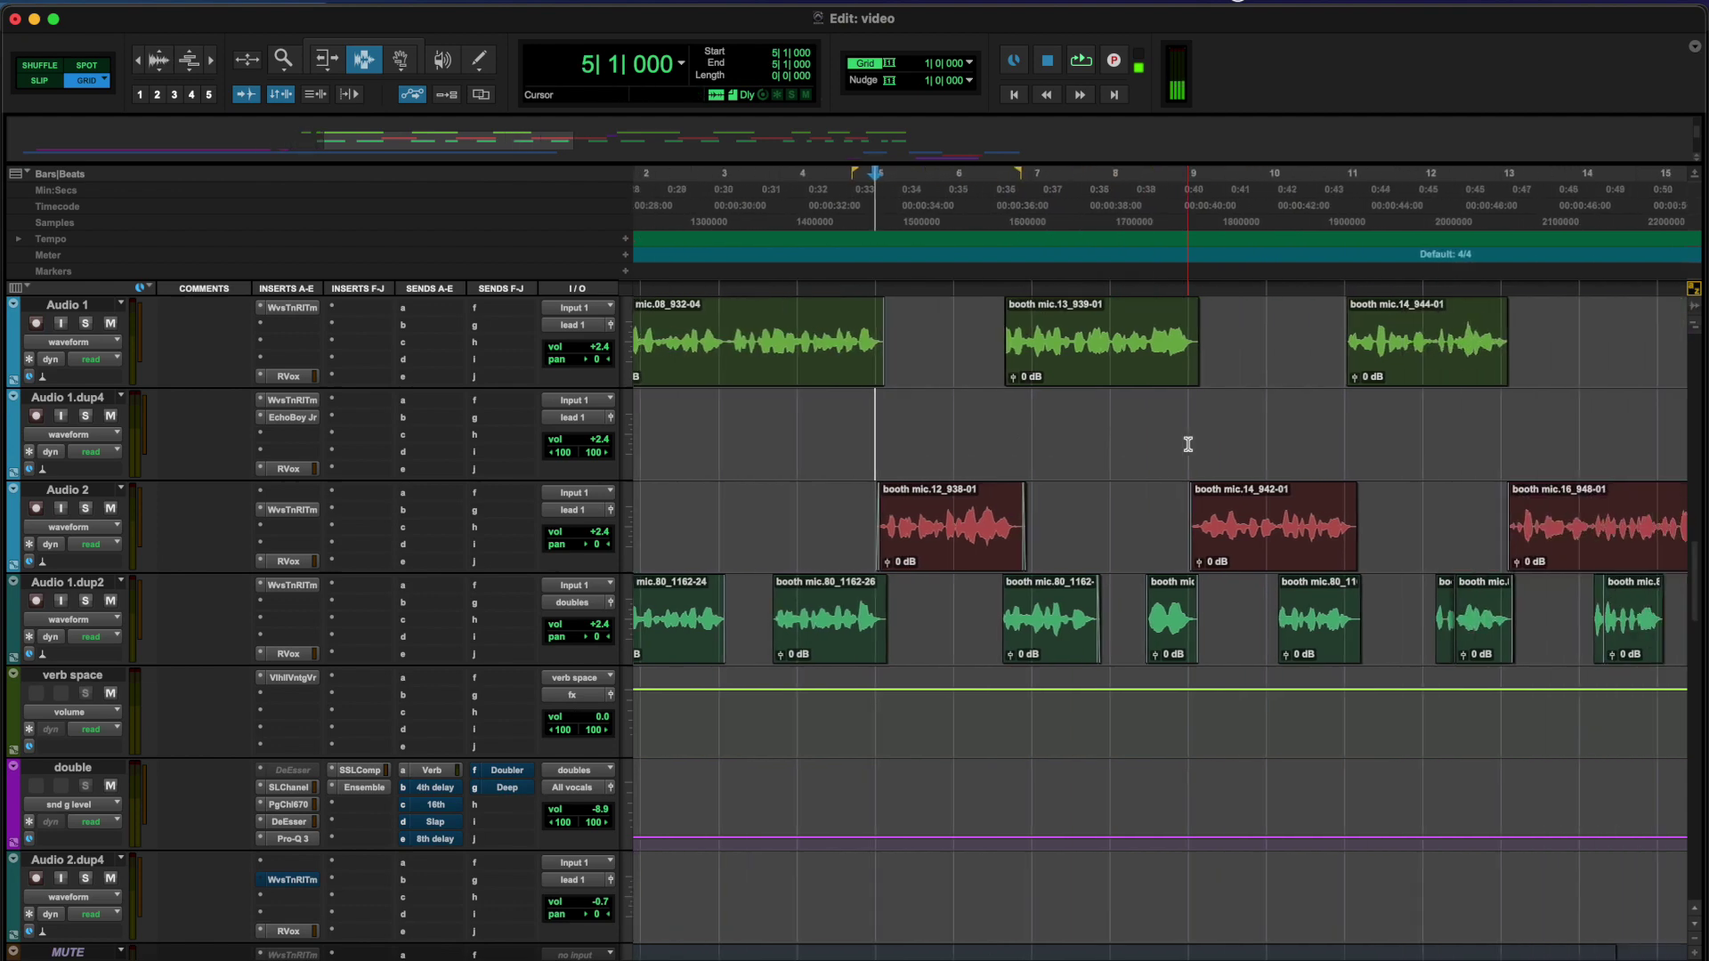
pyautogui.hscroll(2, 1188, 443)
pyautogui.hscroll(4, 1189, 444)
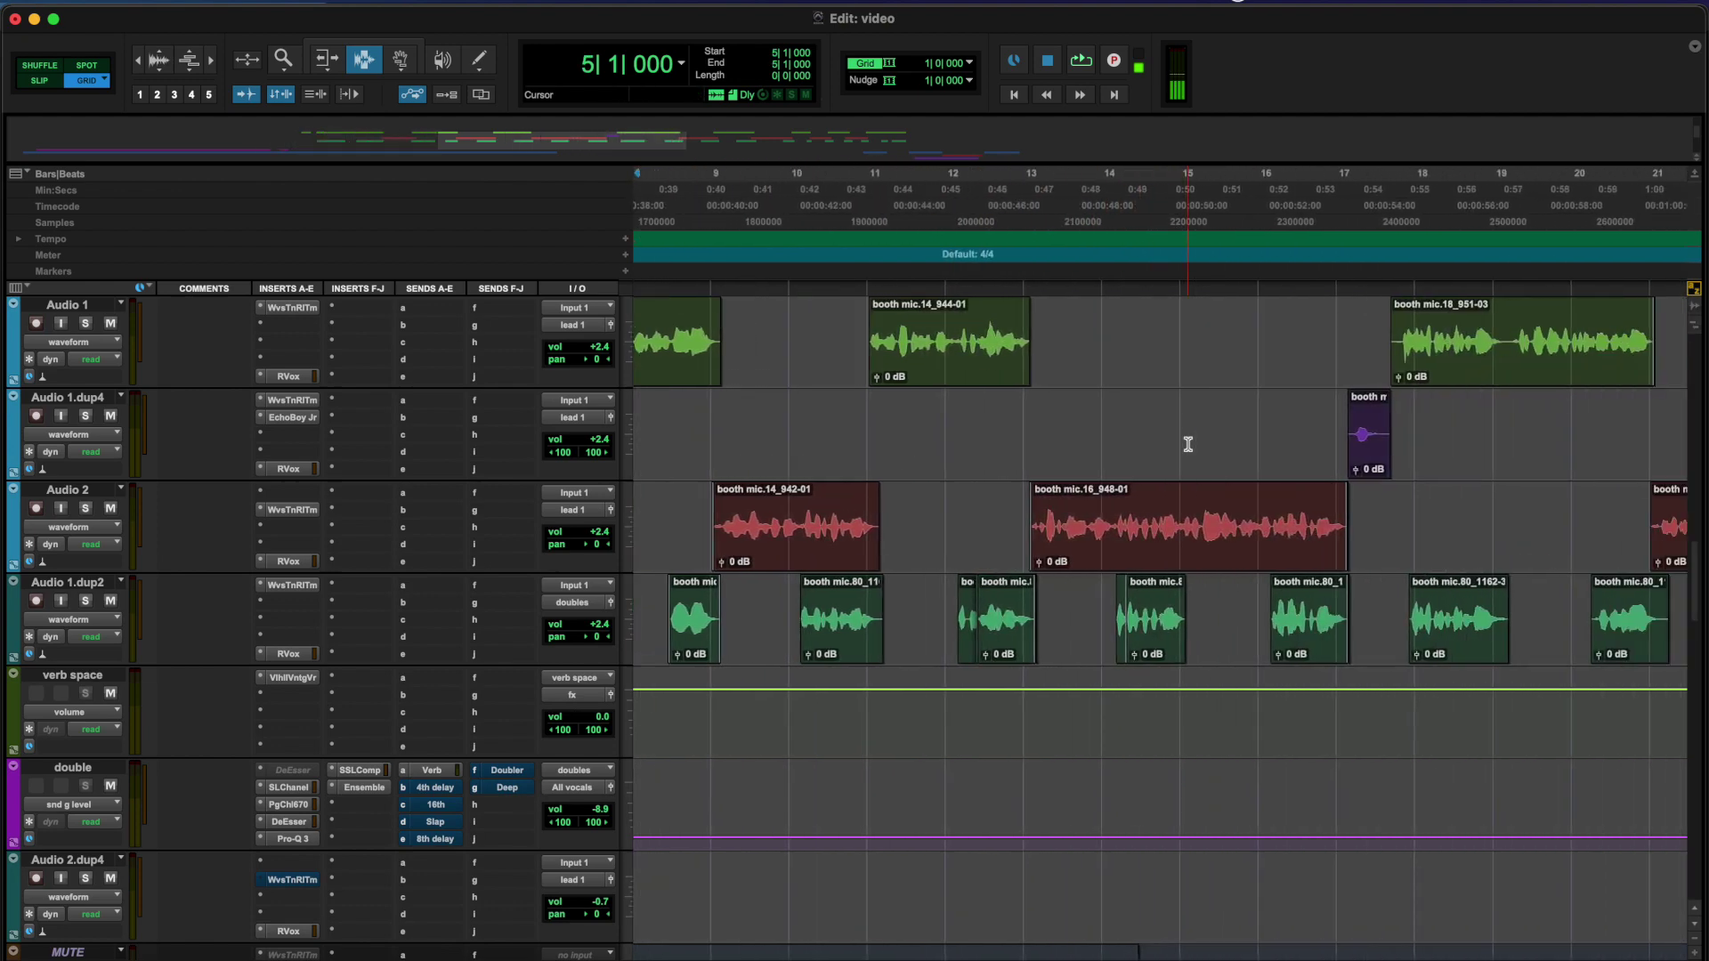
pyautogui.hscroll(-6, 1189, 443)
pyautogui.scroll(-2, 1188, 444)
pyautogui.scroll(2, 1188, 443)
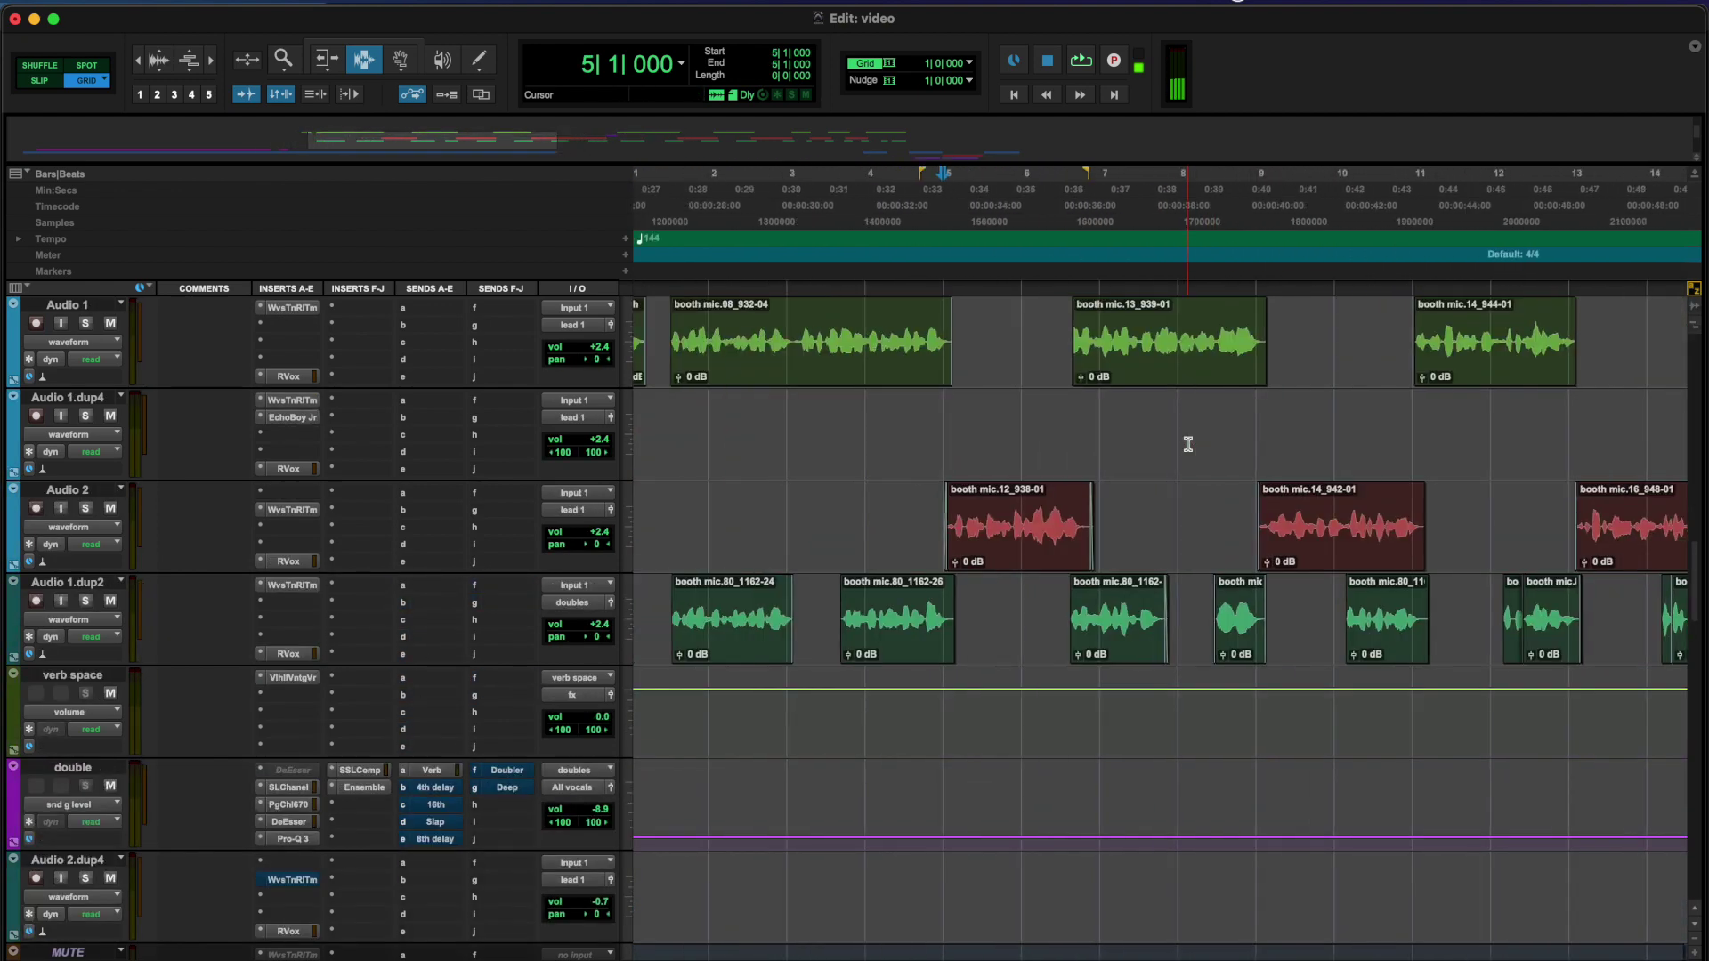
# Show the booth mic.82 track directly below the 2 track.dup1 beat track
pyautogui.hscroll(-5, 1188, 443)
pyautogui.scroll(1, 1189, 443)
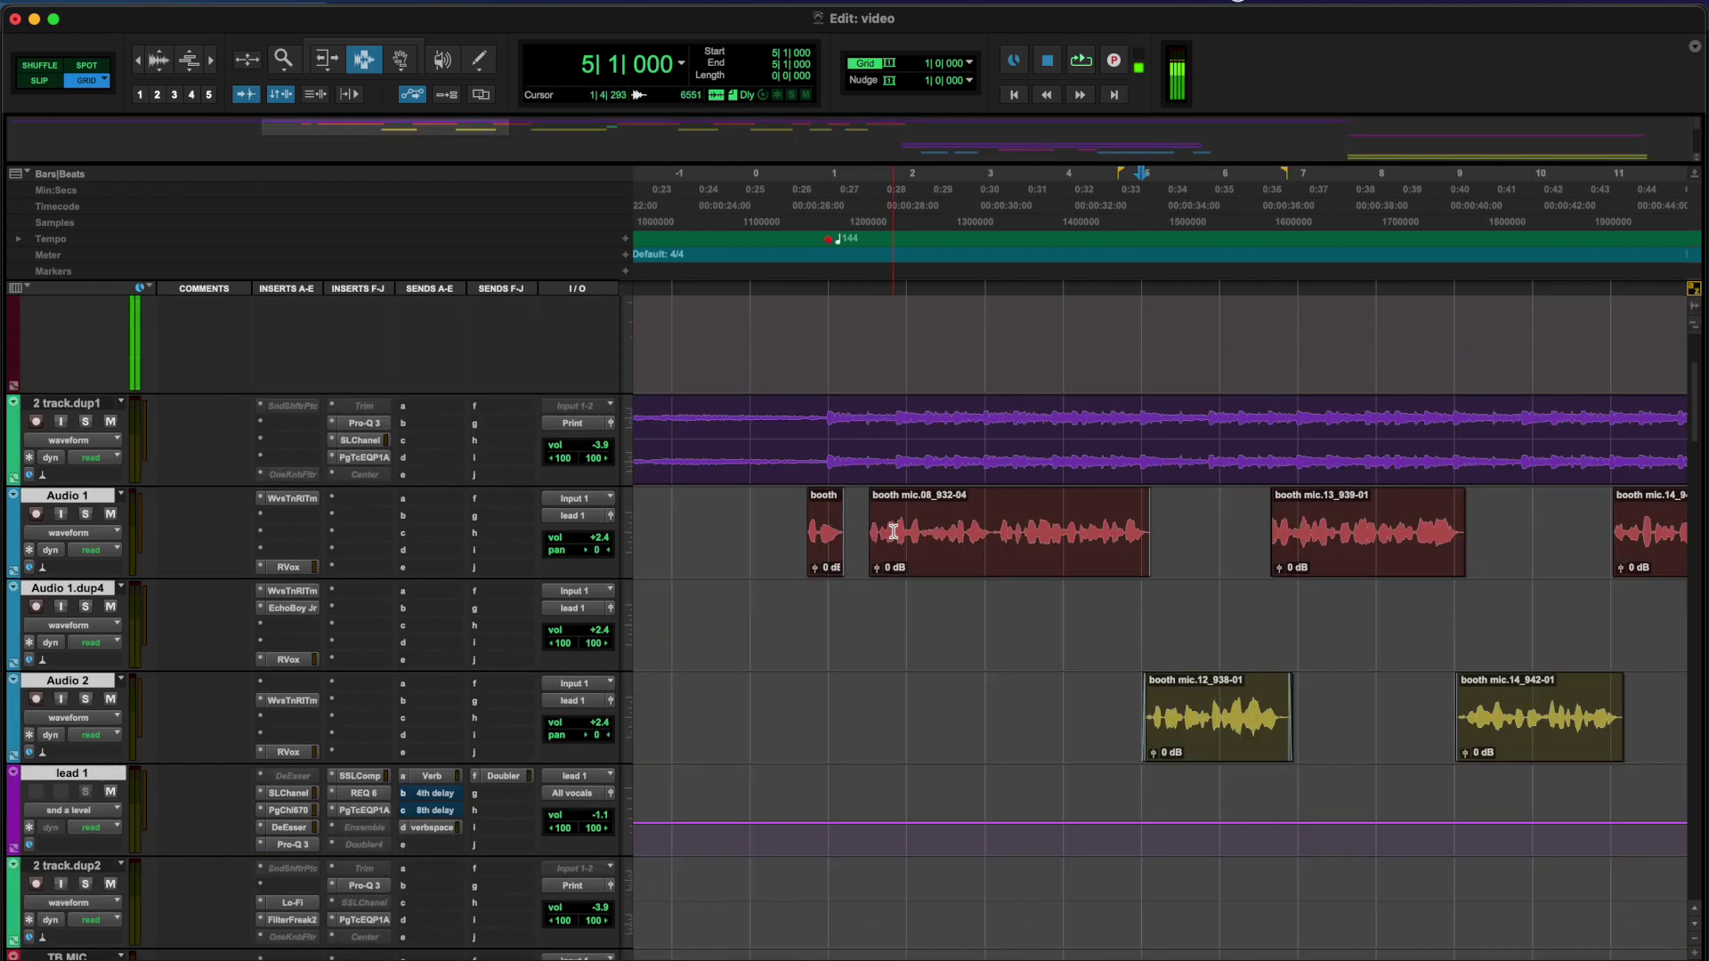
pyautogui.scroll(-3, 894, 532)
pyautogui.scroll(2, 894, 531)
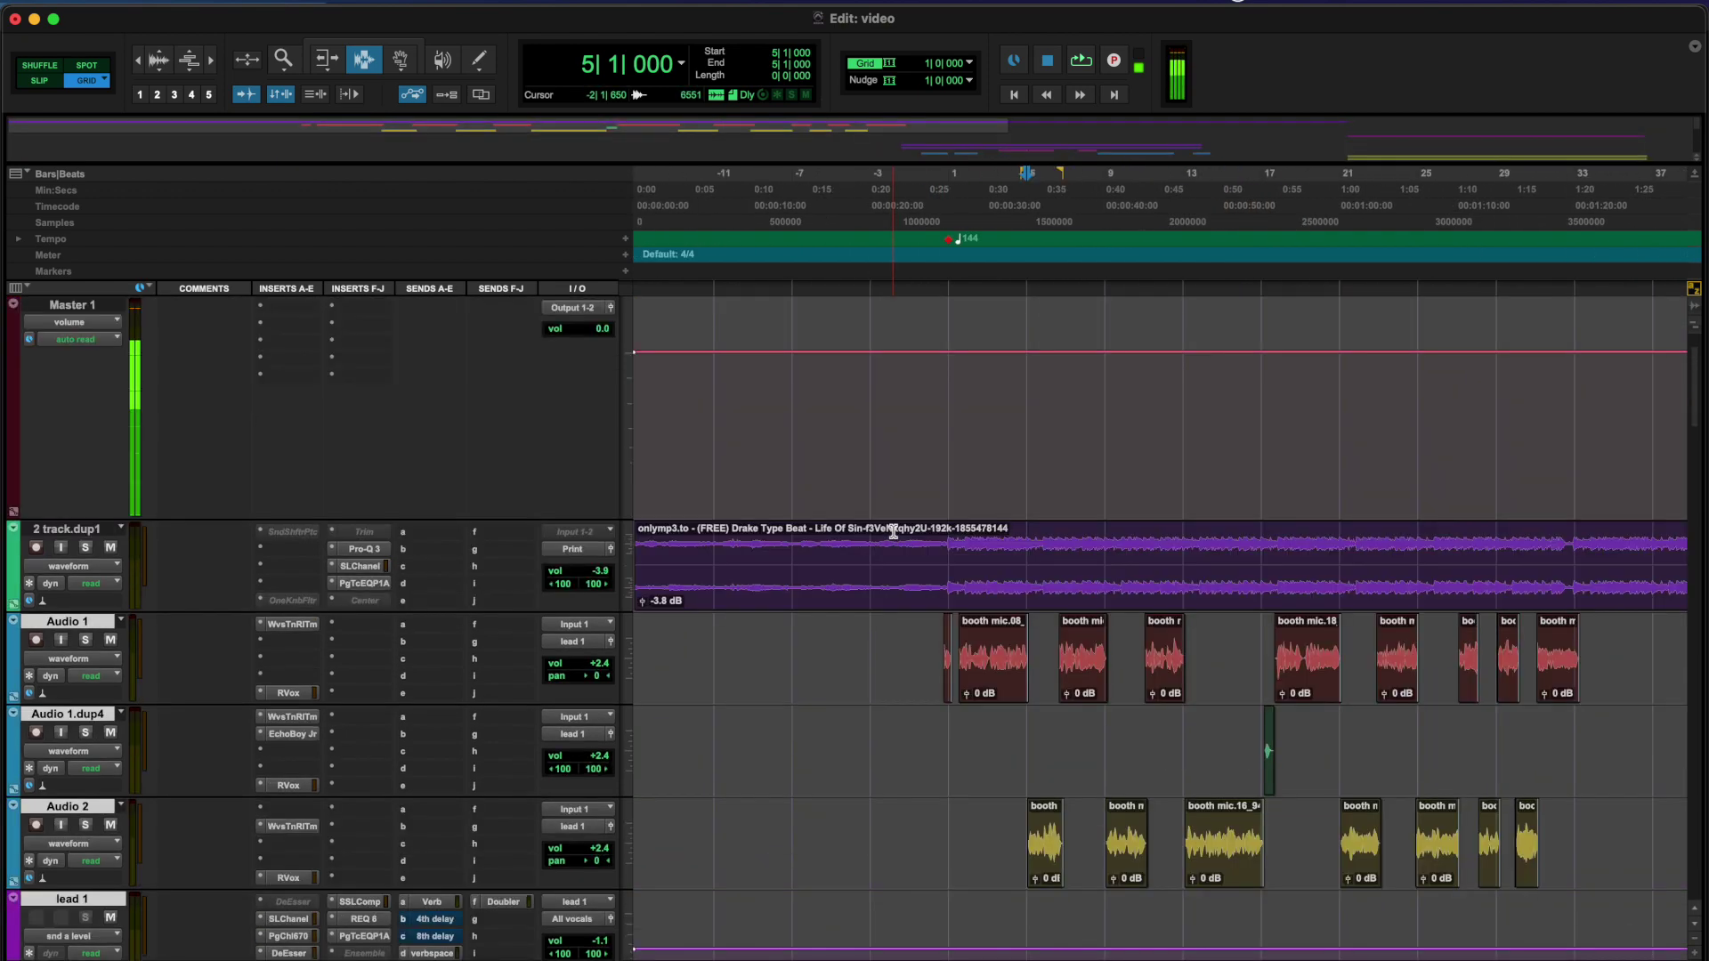
pyautogui.scroll(-2, 894, 531)
pyautogui.scroll(4, 882, 533)
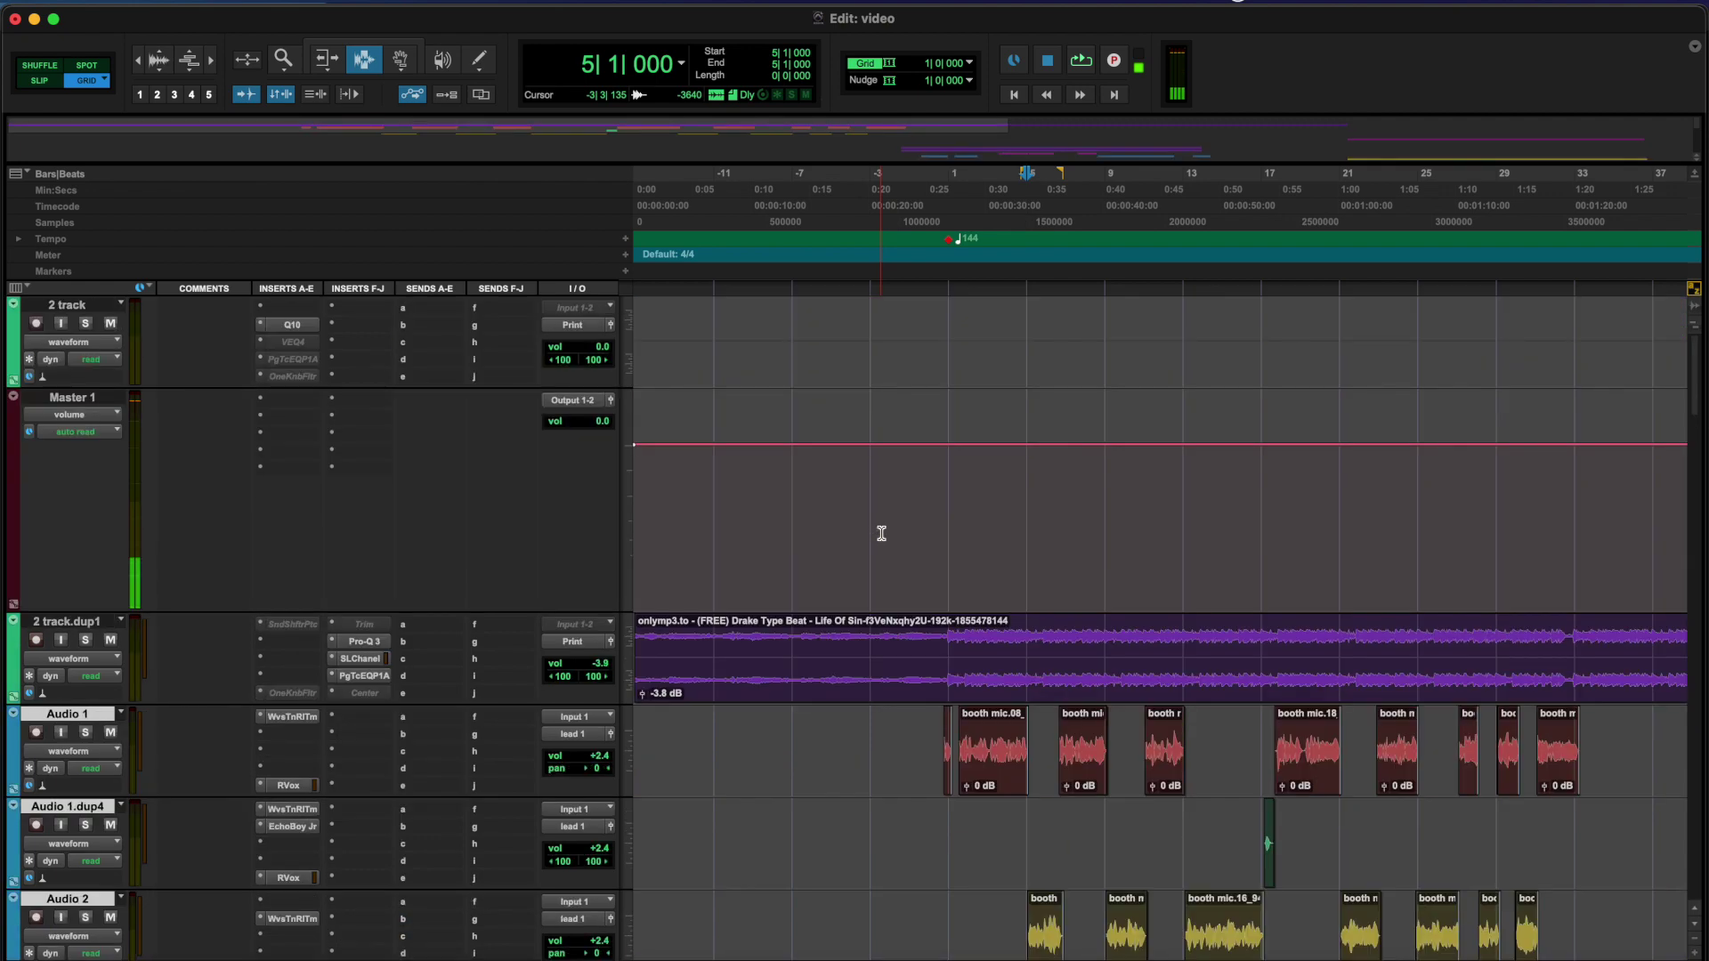
pyautogui.rightClick(104, 666)
pyautogui.keyDown('ctrl'); pyautogui.keyDown('super'); pyautogui.click(111, 690); pyautogui.keyUp('super'); pyautogui.keyUp('ctrl')
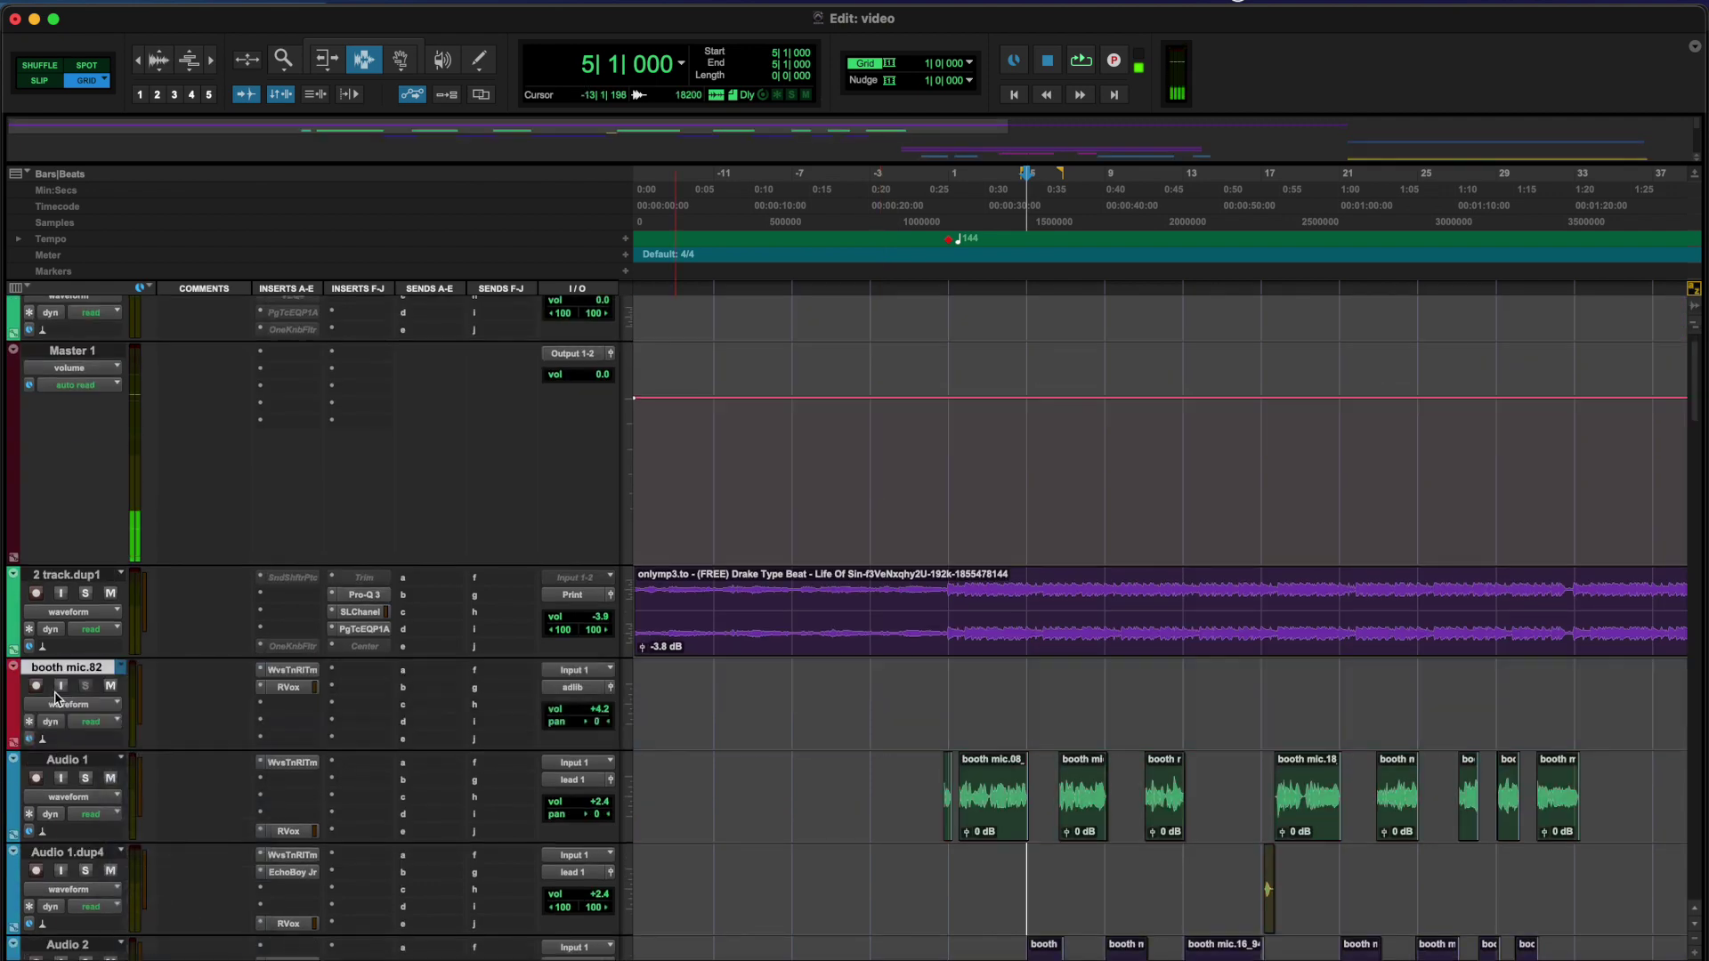
# Record-arm and disarm booth mic.82, mute the track, and select bars -7 to 7 on it
pyautogui.click(37, 686)
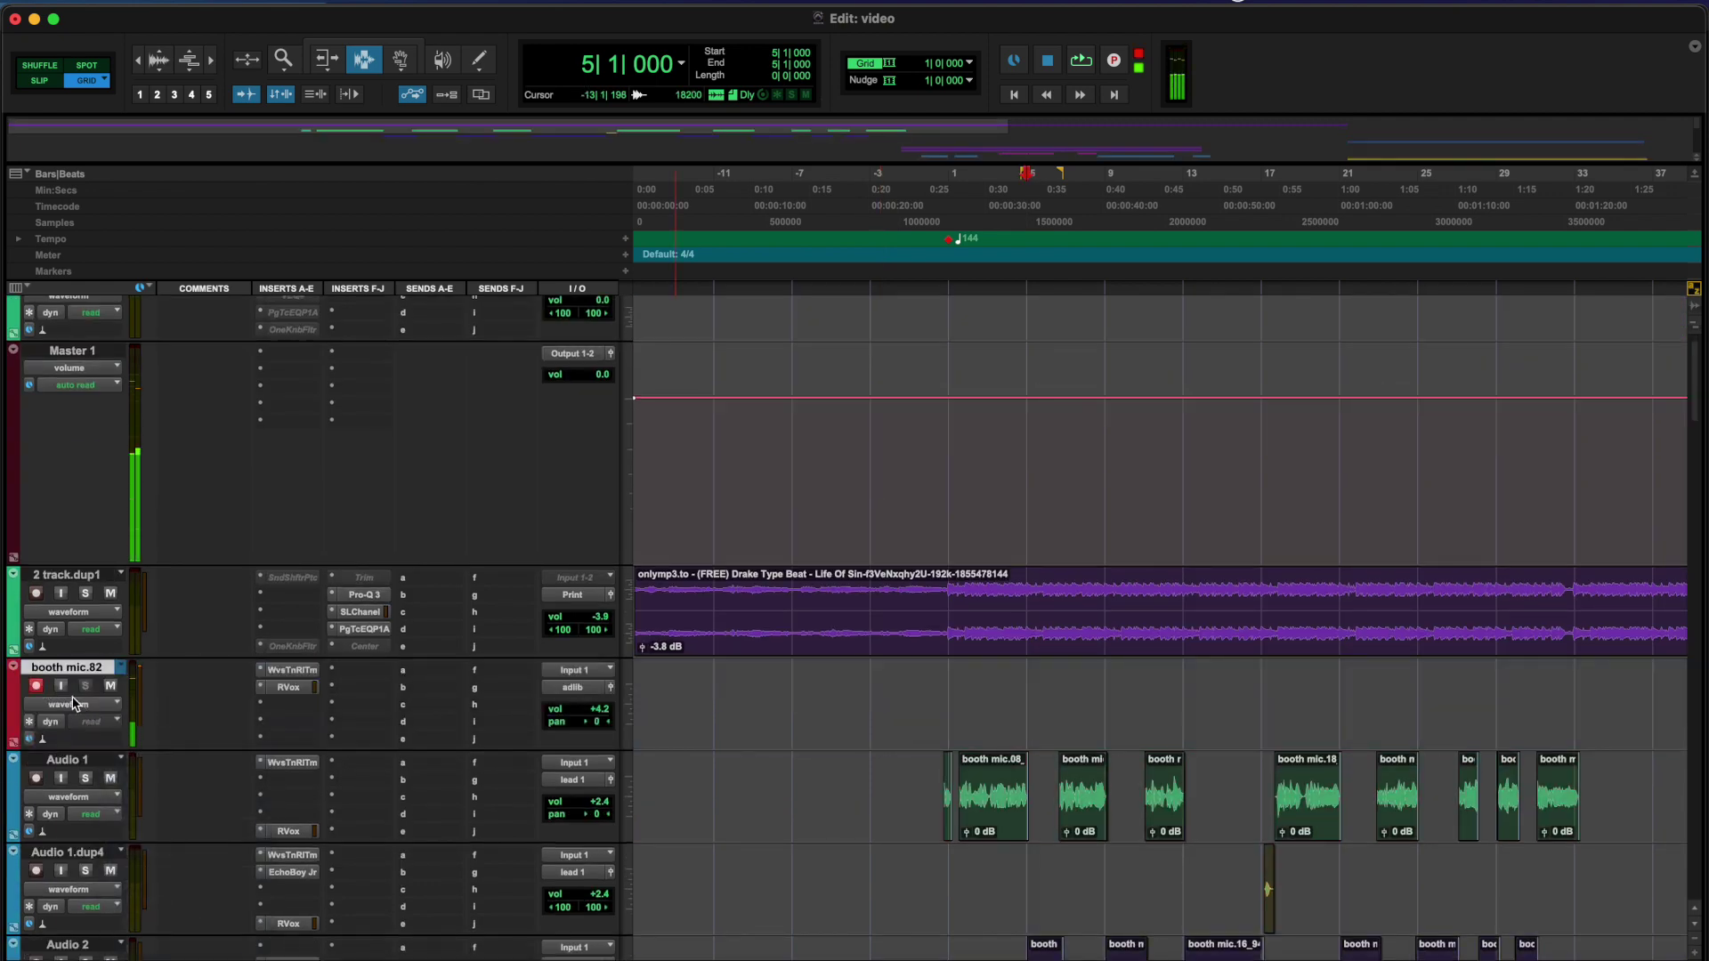
pyautogui.click(37, 687)
pyautogui.scroll(-3, 783, 579)
pyautogui.moveTo(797, 459); pyautogui.dragTo(1066, 471)
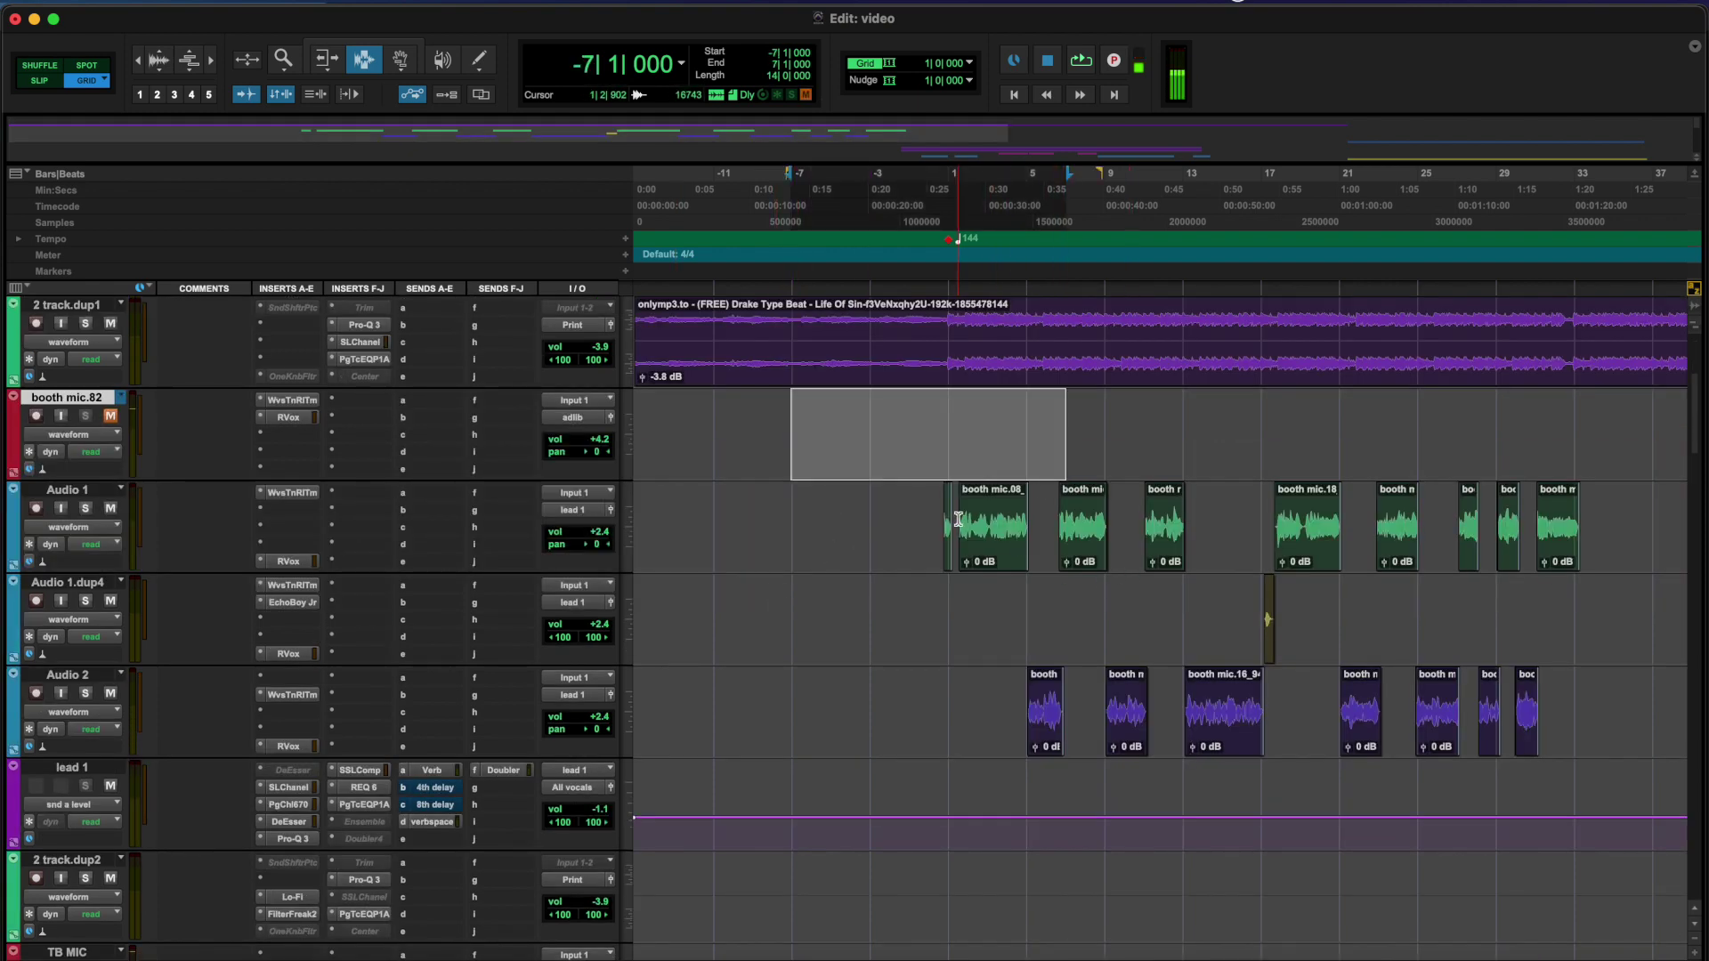
# Review the verse clips on Audio 1 and Audio 2, and place the edit cursor at bar 0 on Audio 1
pyautogui.click(969, 532)
pyautogui.hscroll(2, 952, 532)
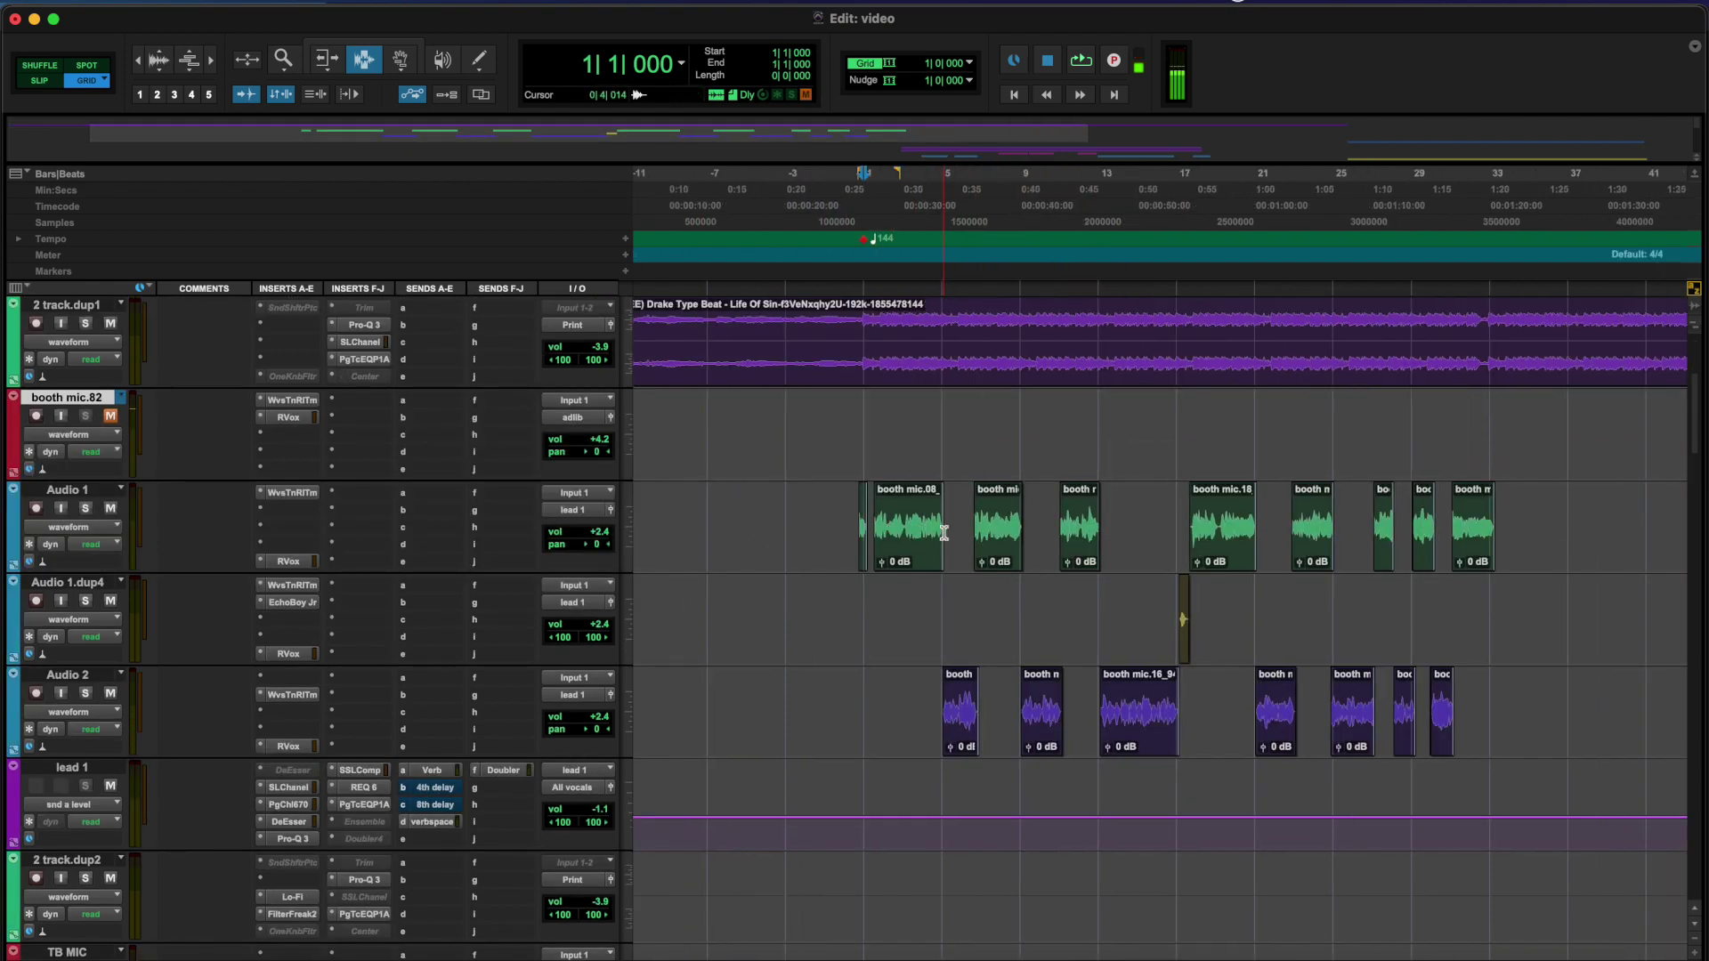
pyautogui.hscroll(1, 944, 532)
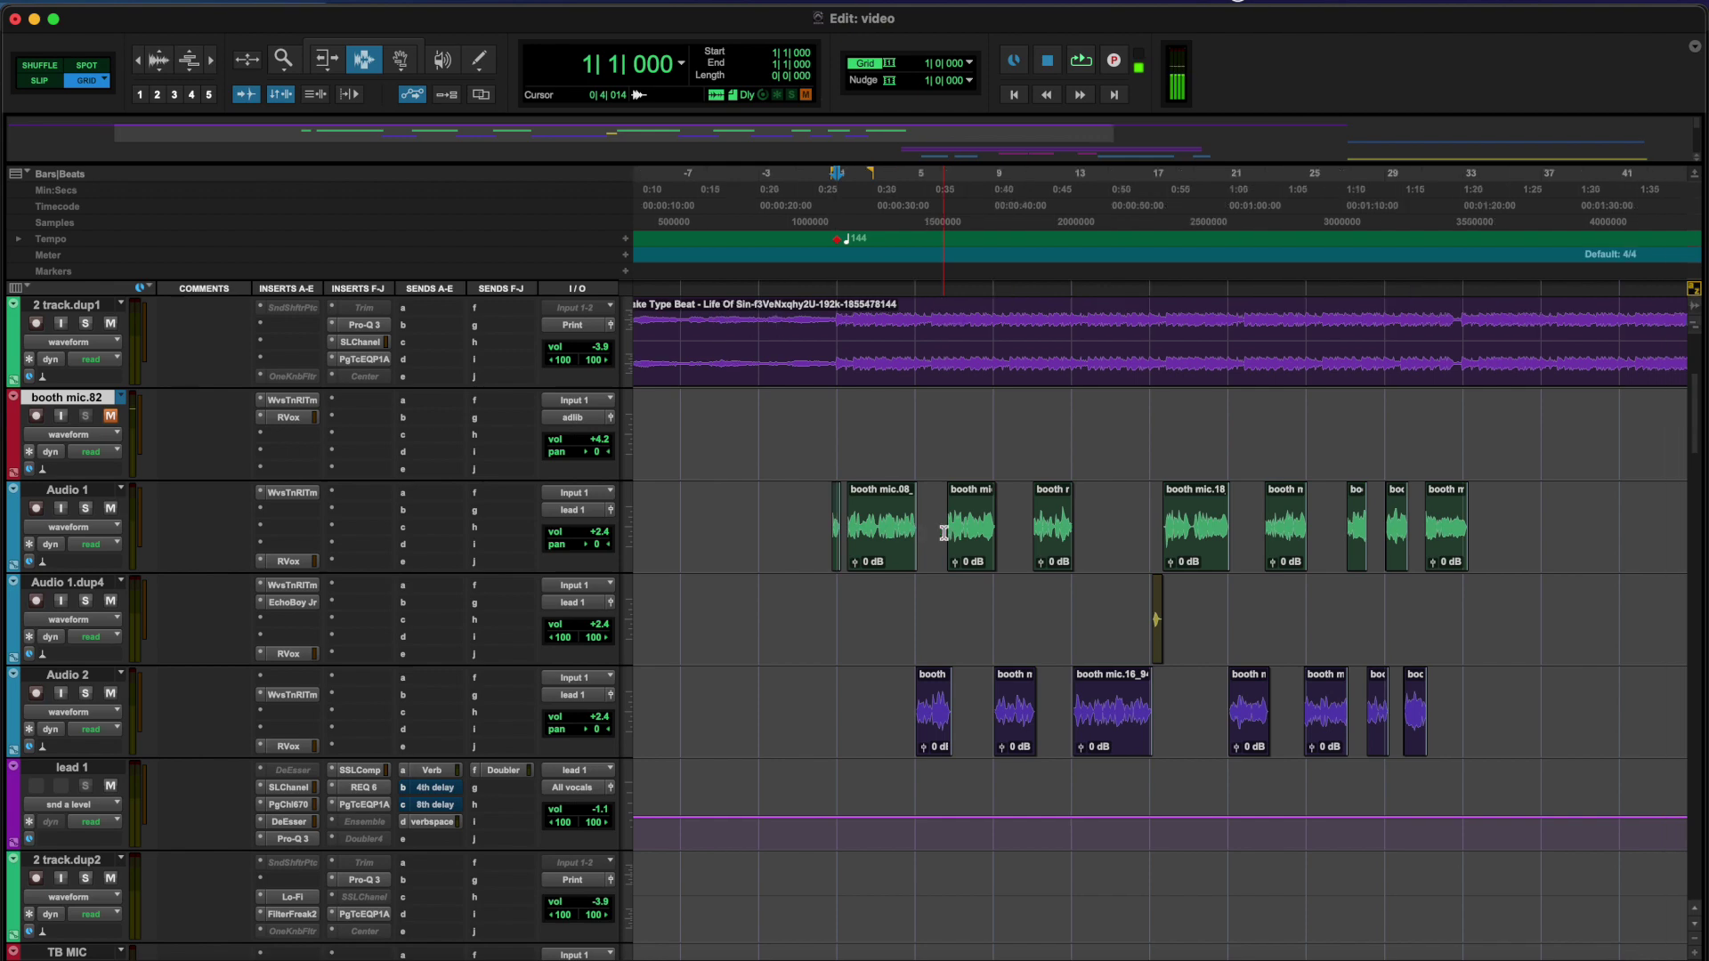
pyautogui.scroll(-2, 944, 532)
pyautogui.scroll(2, 944, 533)
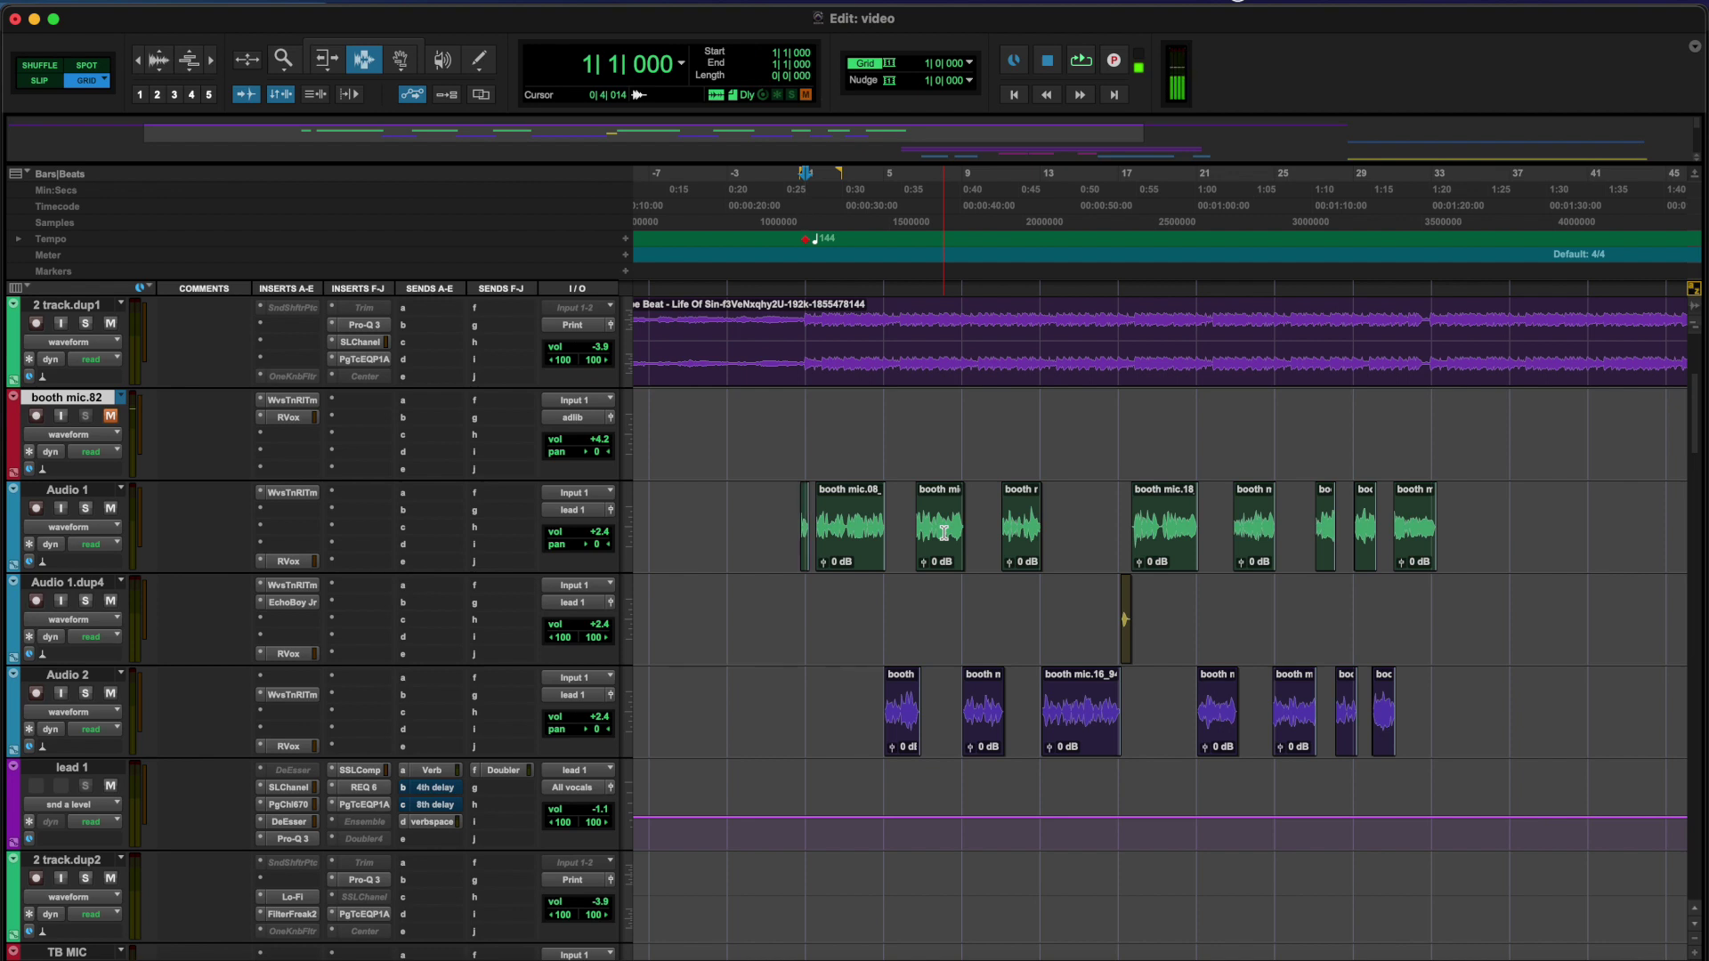
pyautogui.click(786, 545)
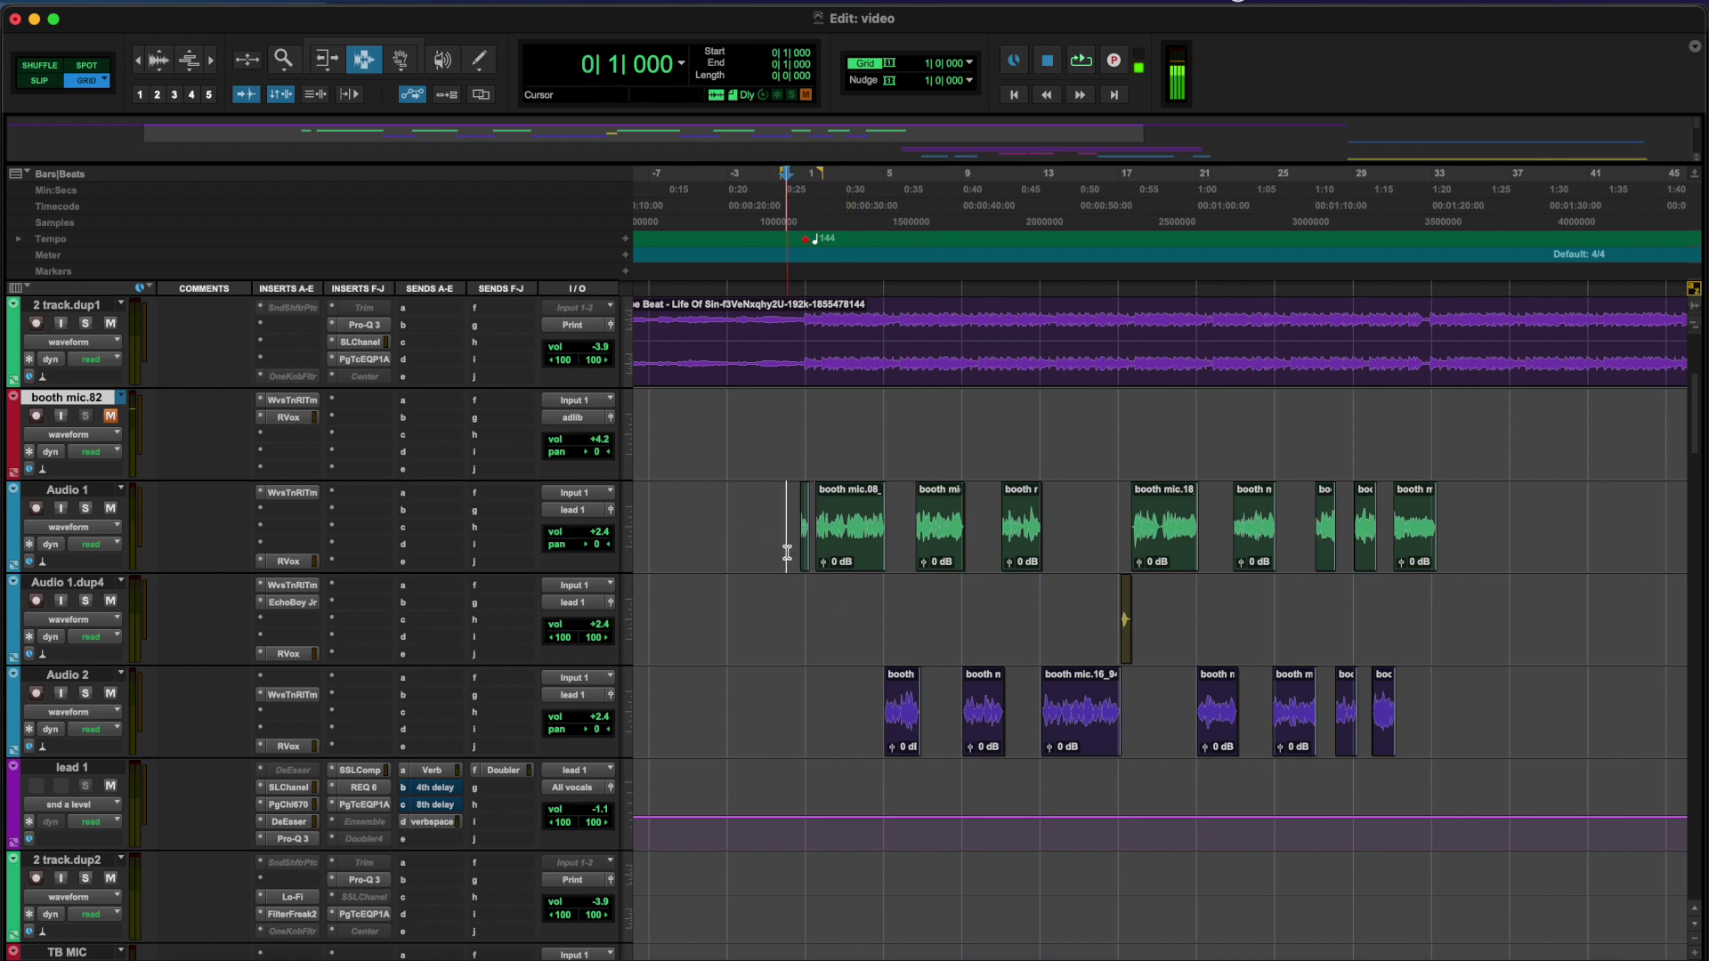
# Inspect the WvsTnRlTm and RVox inserts on booth mic.82, closing each plug-in window
pyautogui.click(292, 400)
pyautogui.click(219, 104)
pyautogui.click(292, 418)
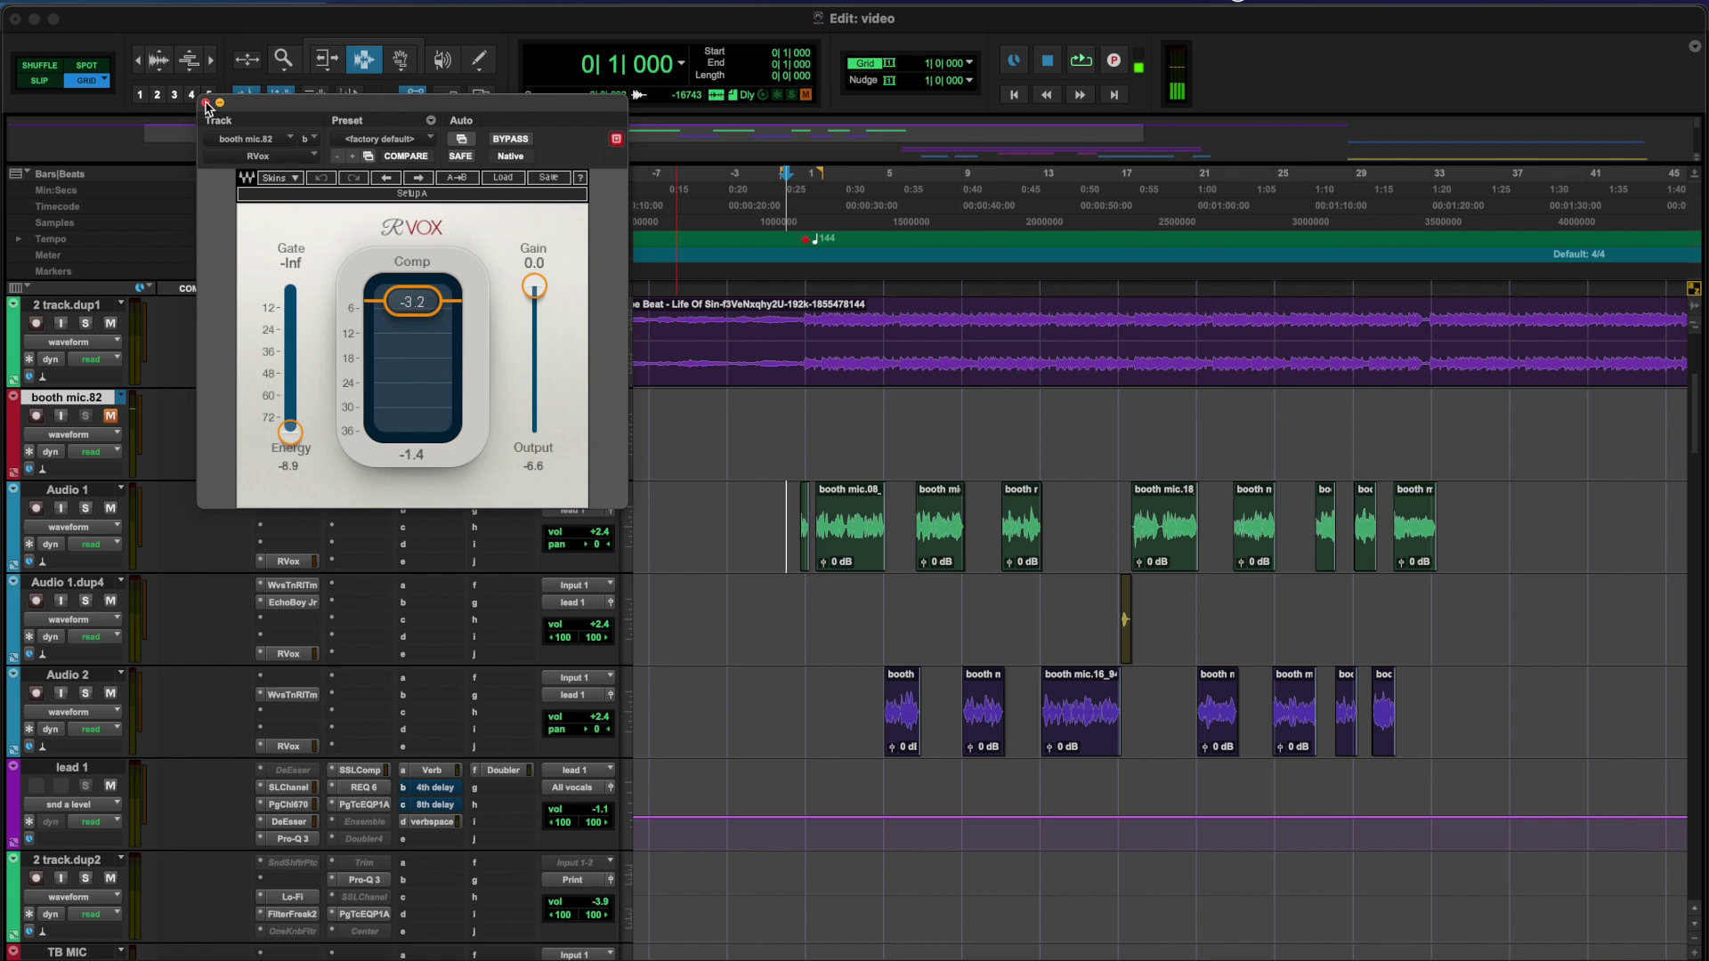
pyautogui.click(207, 105)
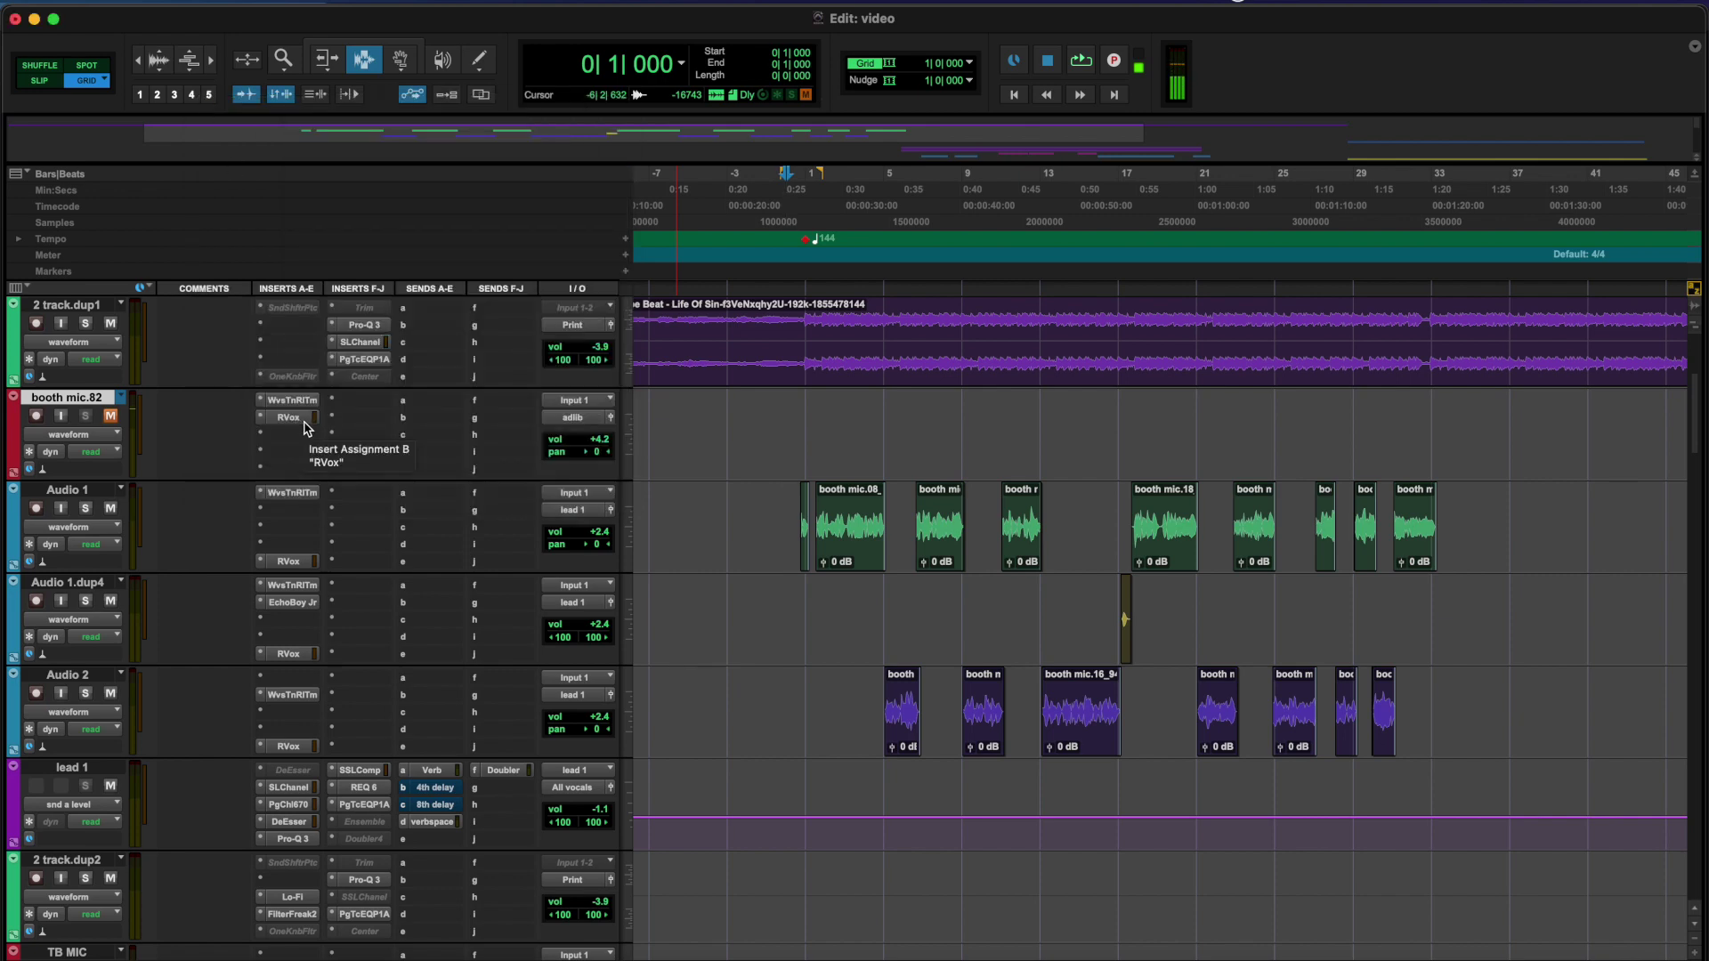
# Inspect the SSLChannel and PuigChild 670 inserts on lead 1 side by side, and close both plug-in windows
pyautogui.click(289, 788)
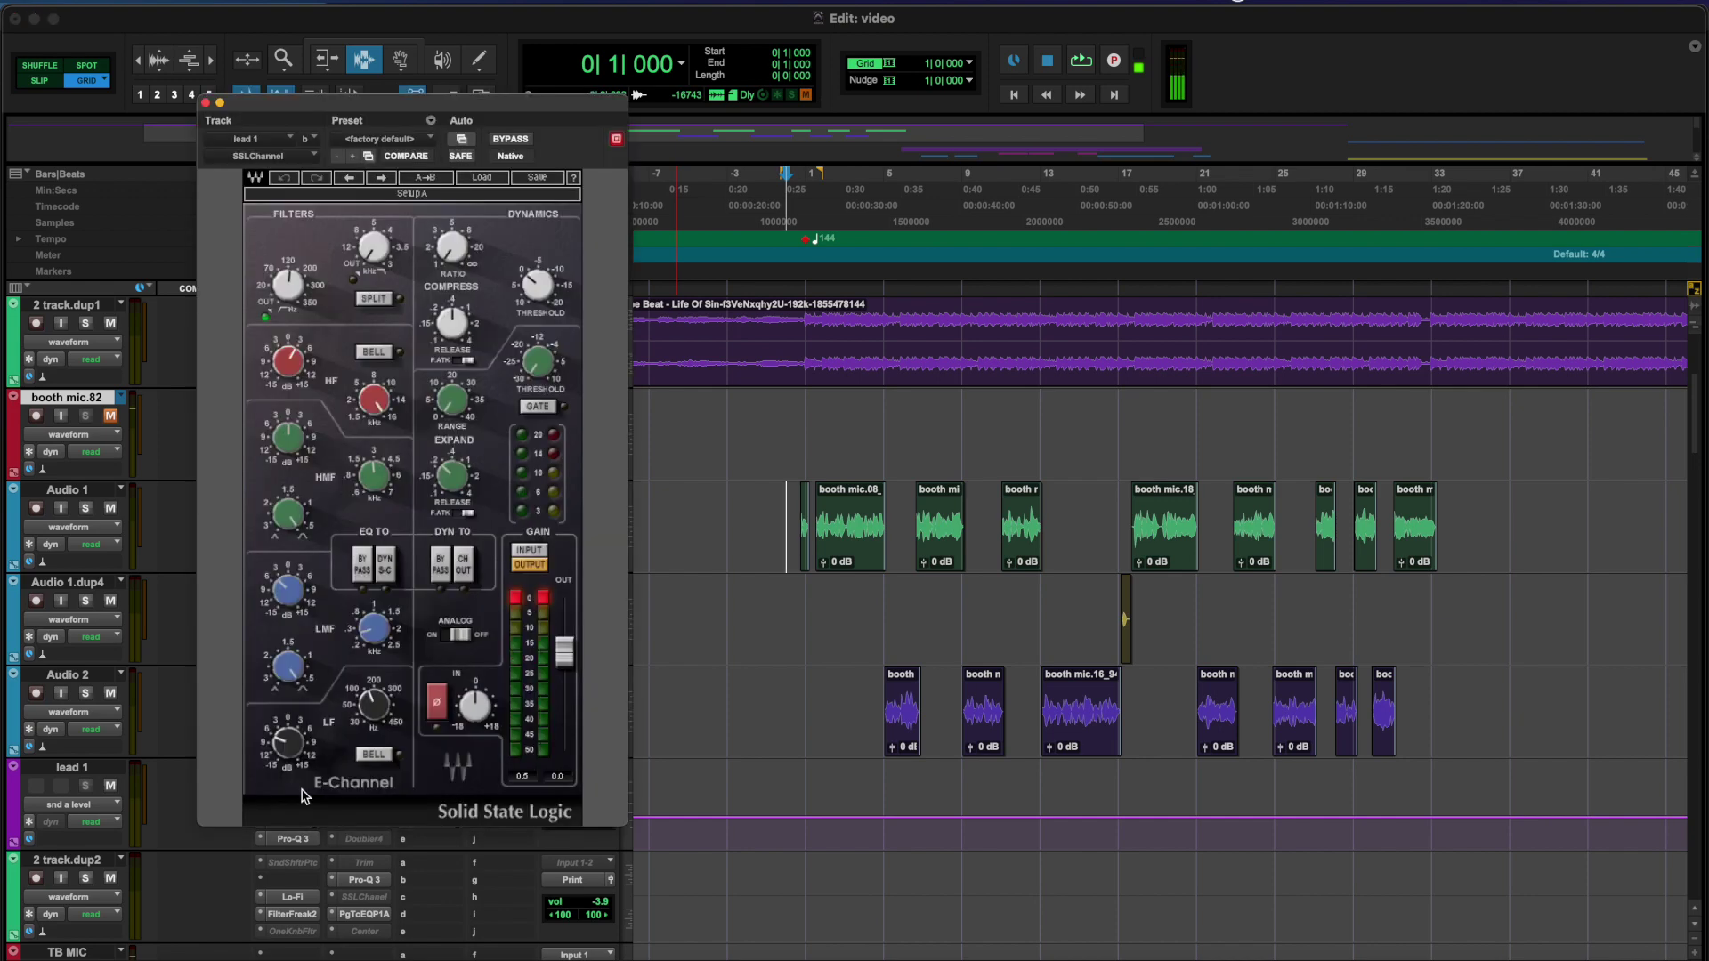
pyautogui.moveTo(580, 107); pyautogui.dragTo(737, 49)
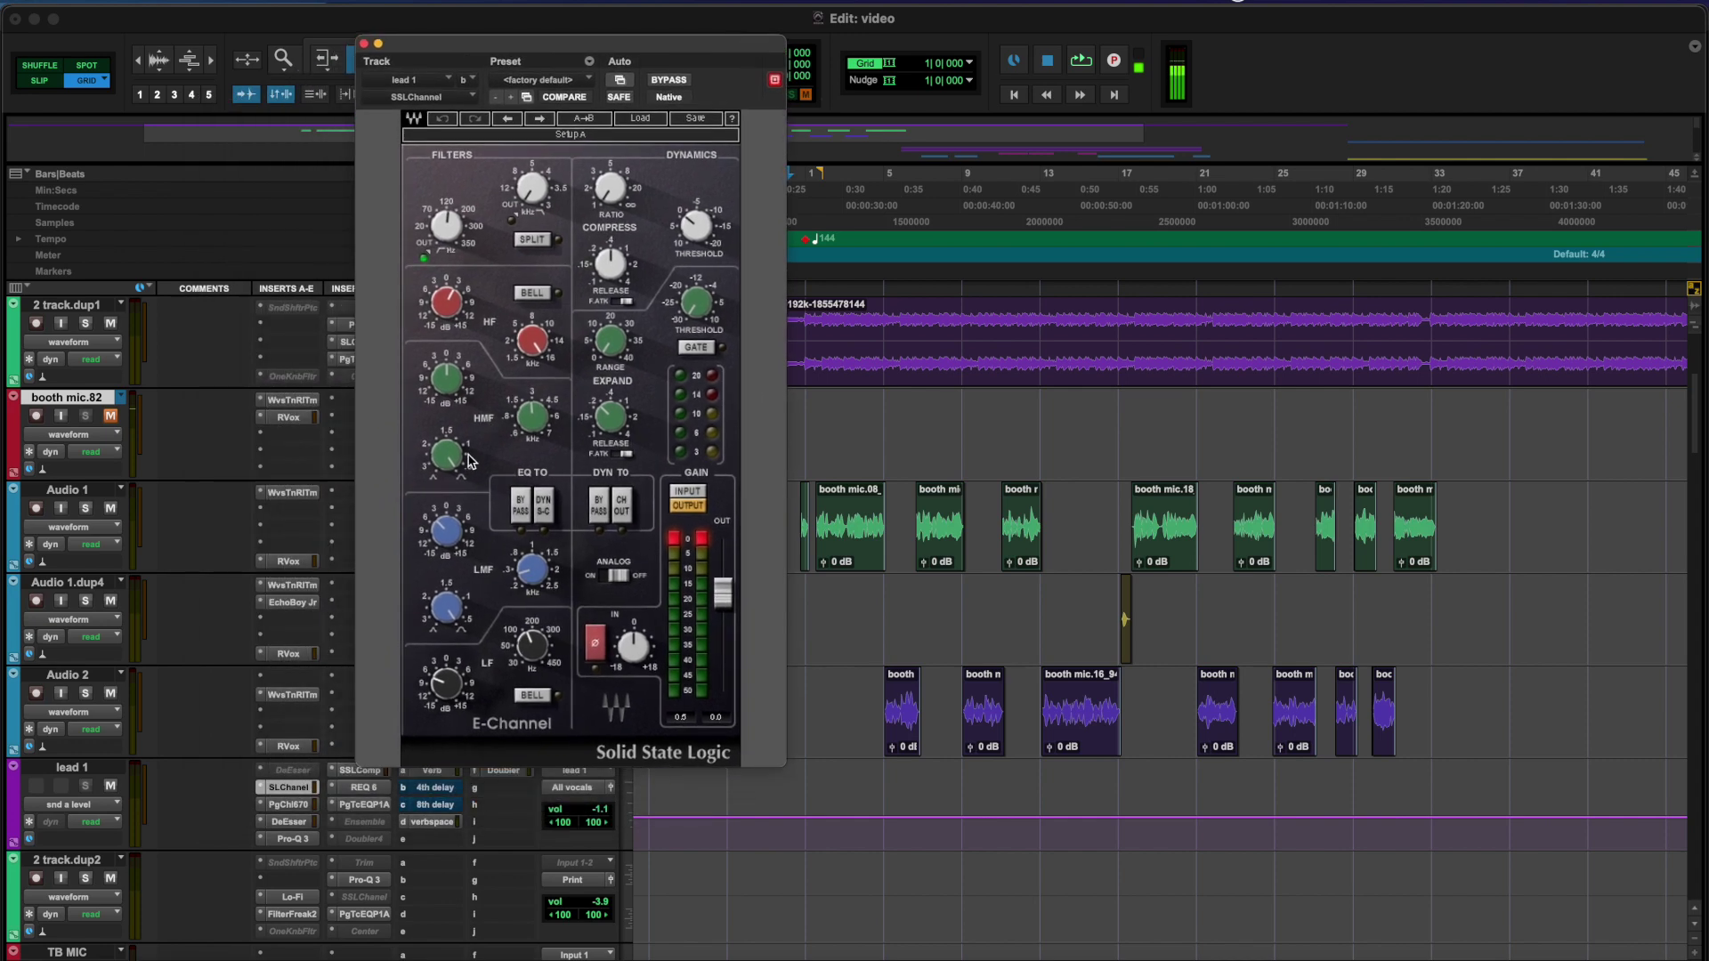
pyautogui.click(288, 805)
pyautogui.moveTo(726, 18); pyautogui.dragTo(1452, 316)
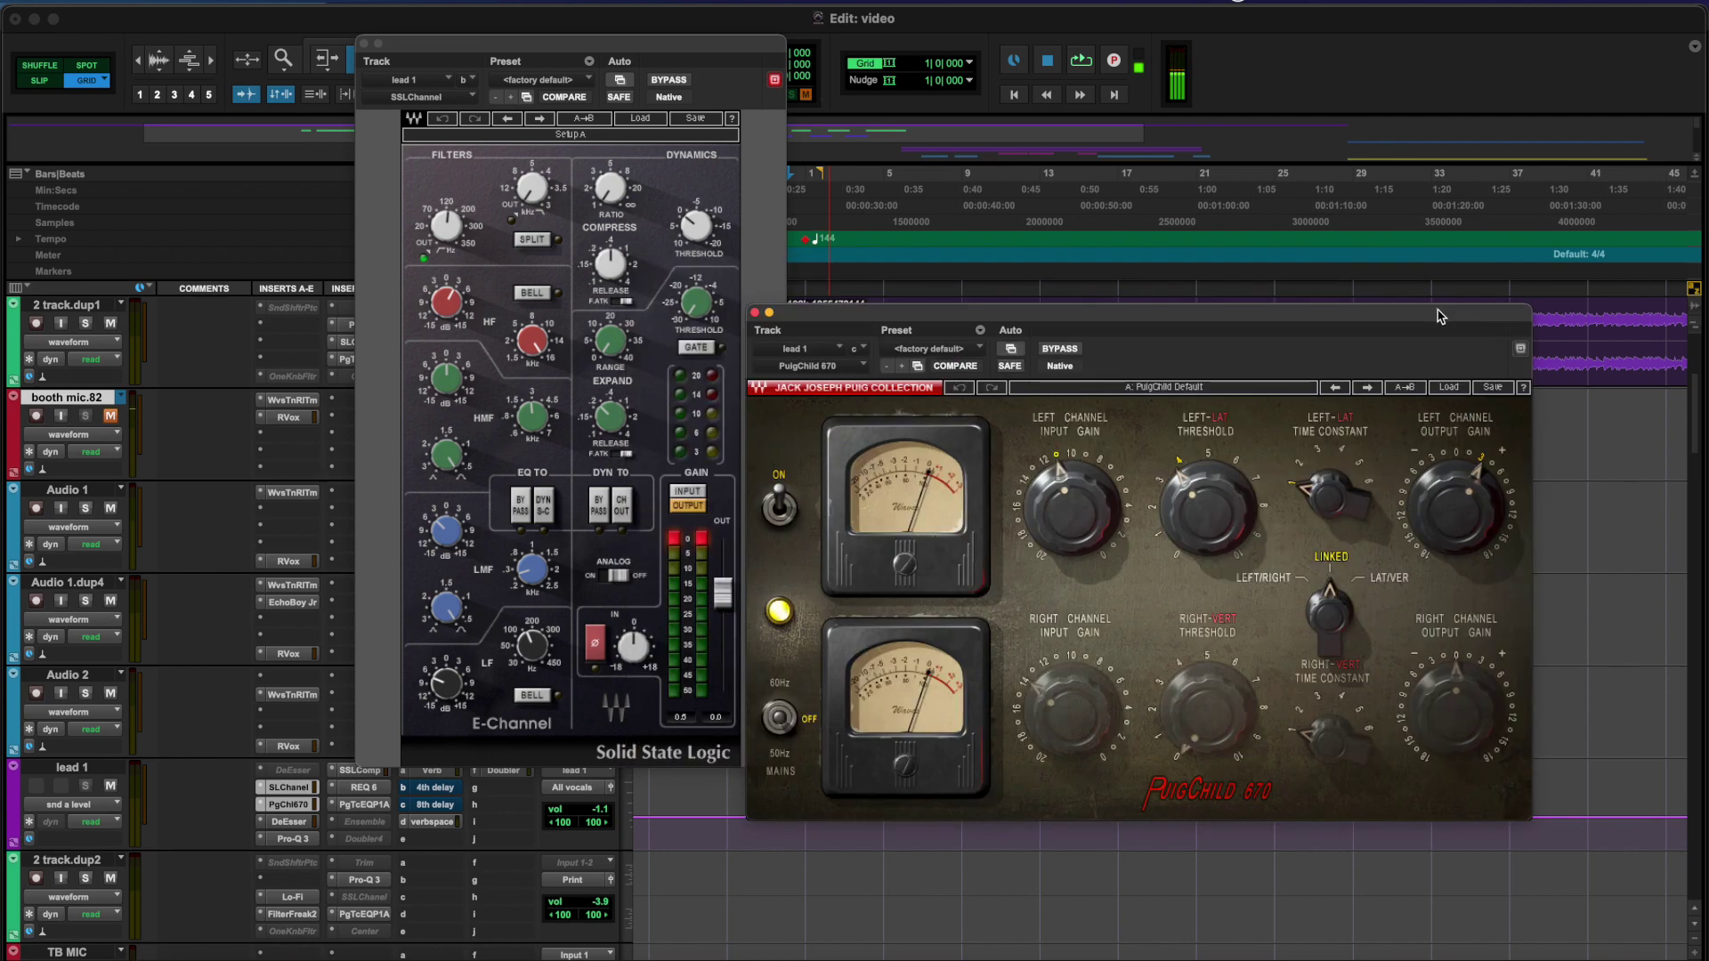
pyautogui.click(755, 312)
pyautogui.click(363, 43)
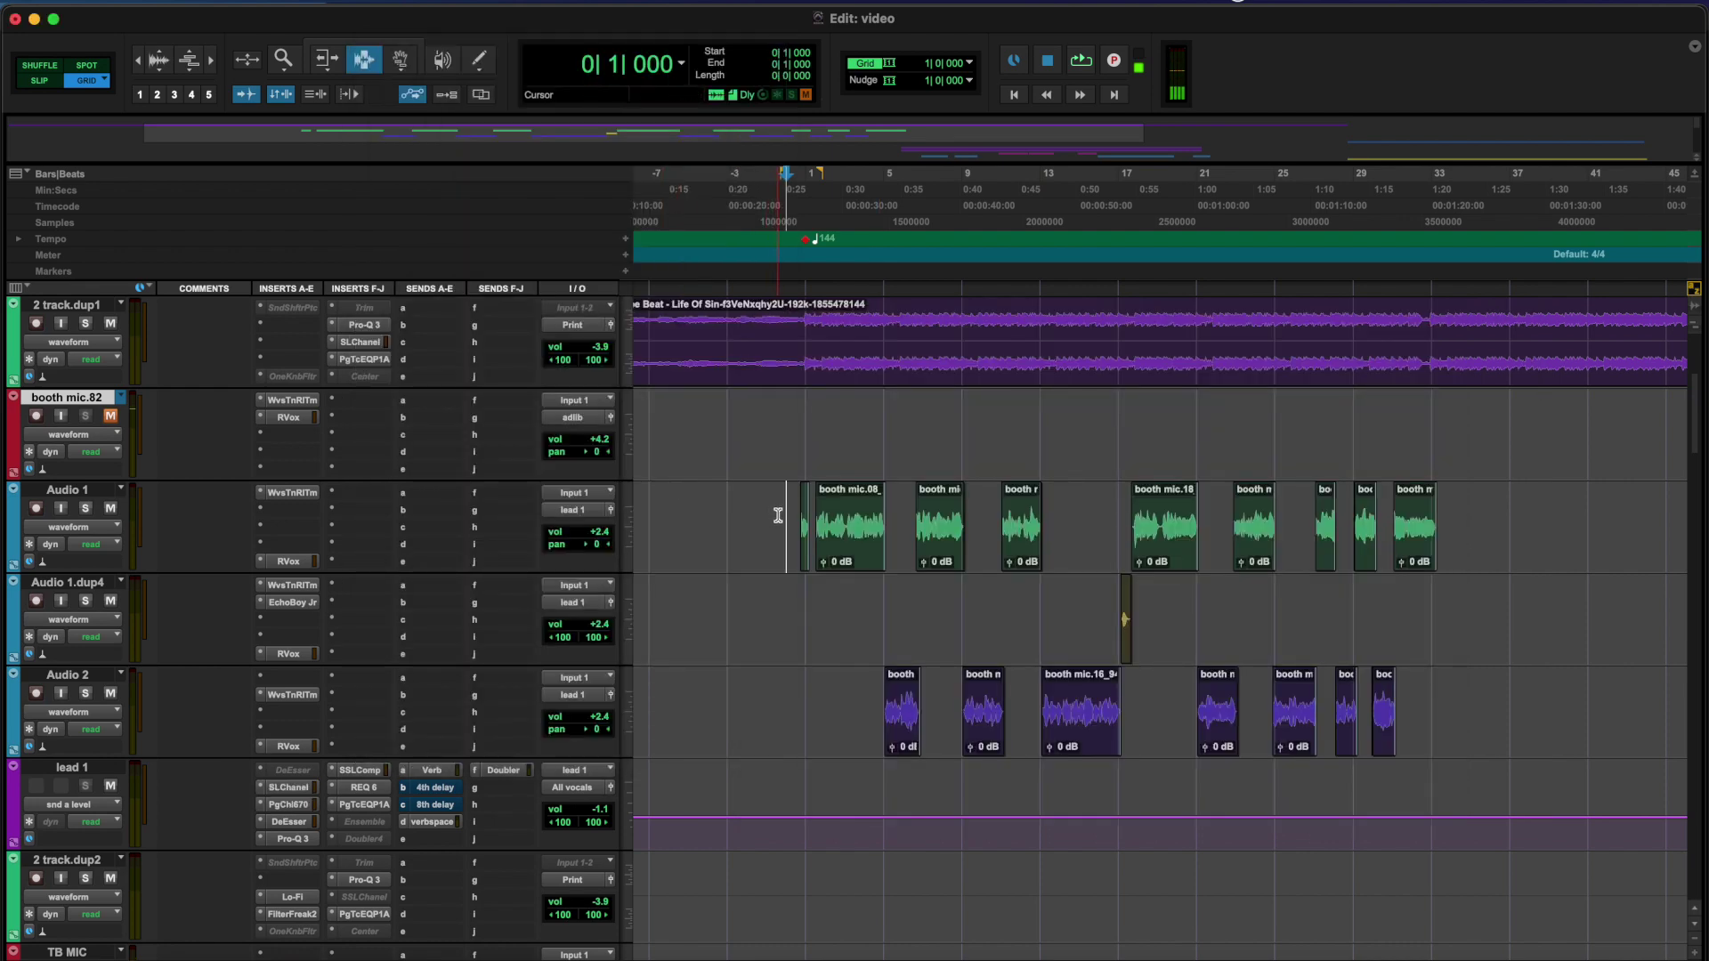
# Select bars 0 to 33 across Audio 1, Audio 1.dup4 and Audio 2, and clear the selection at bar 33
pyautogui.press('super+z')
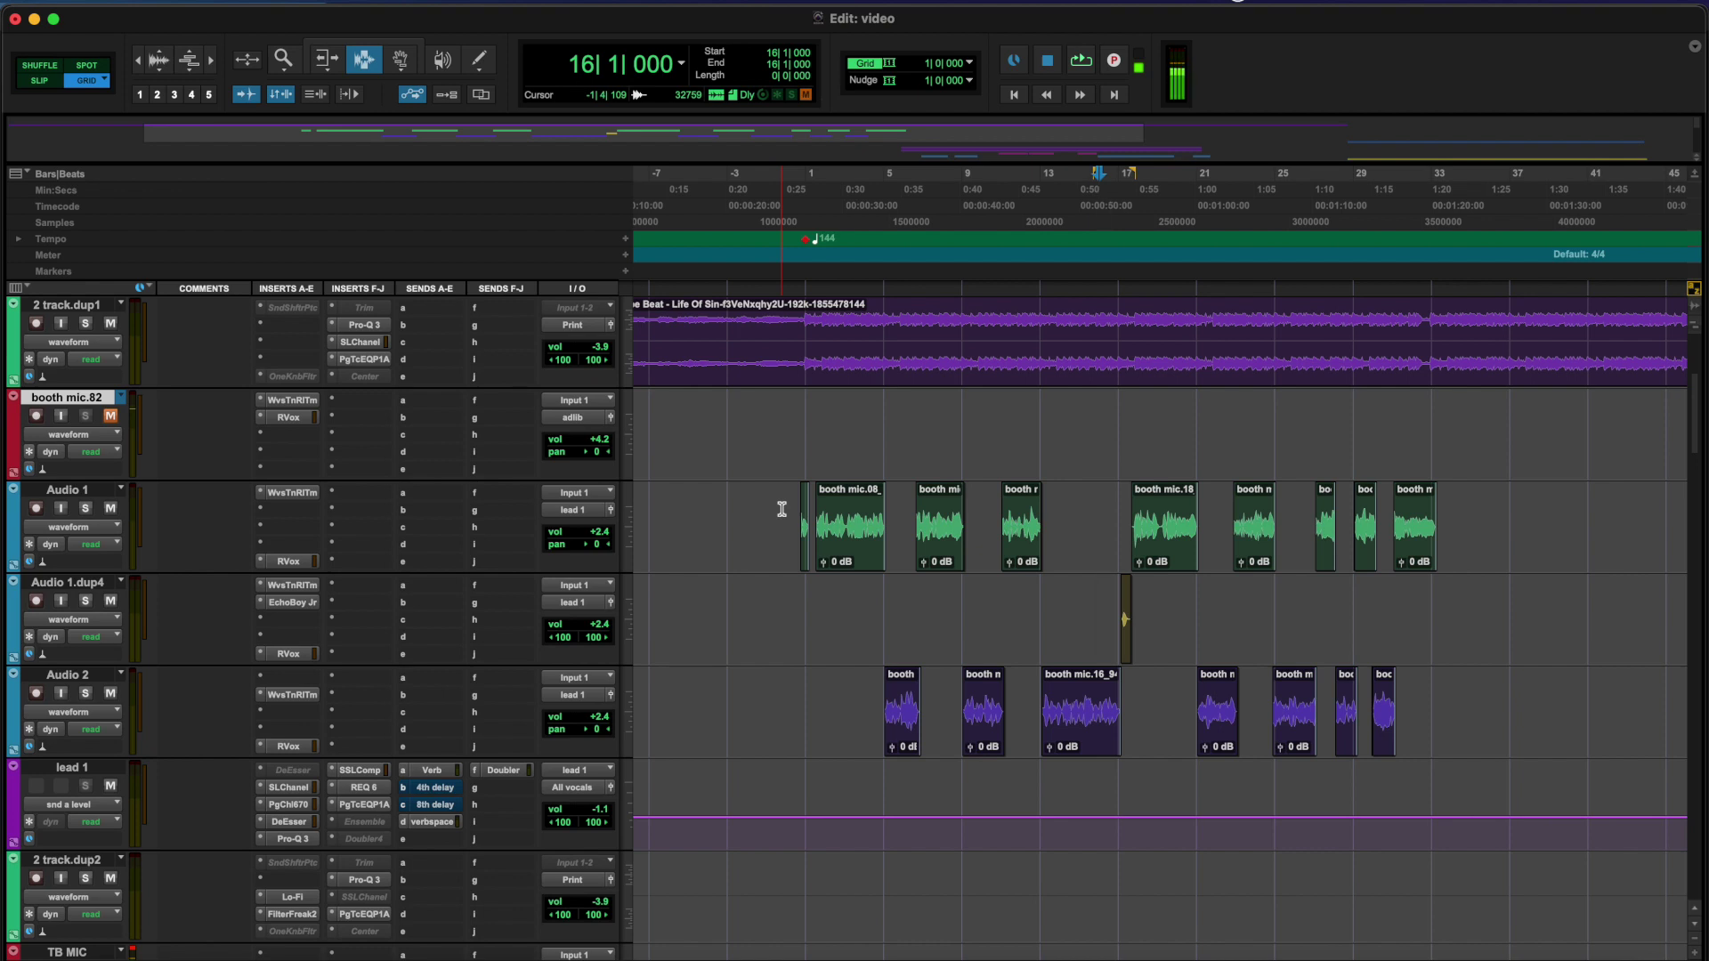
pyautogui.moveTo(782, 509); pyautogui.dragTo(1430, 705)
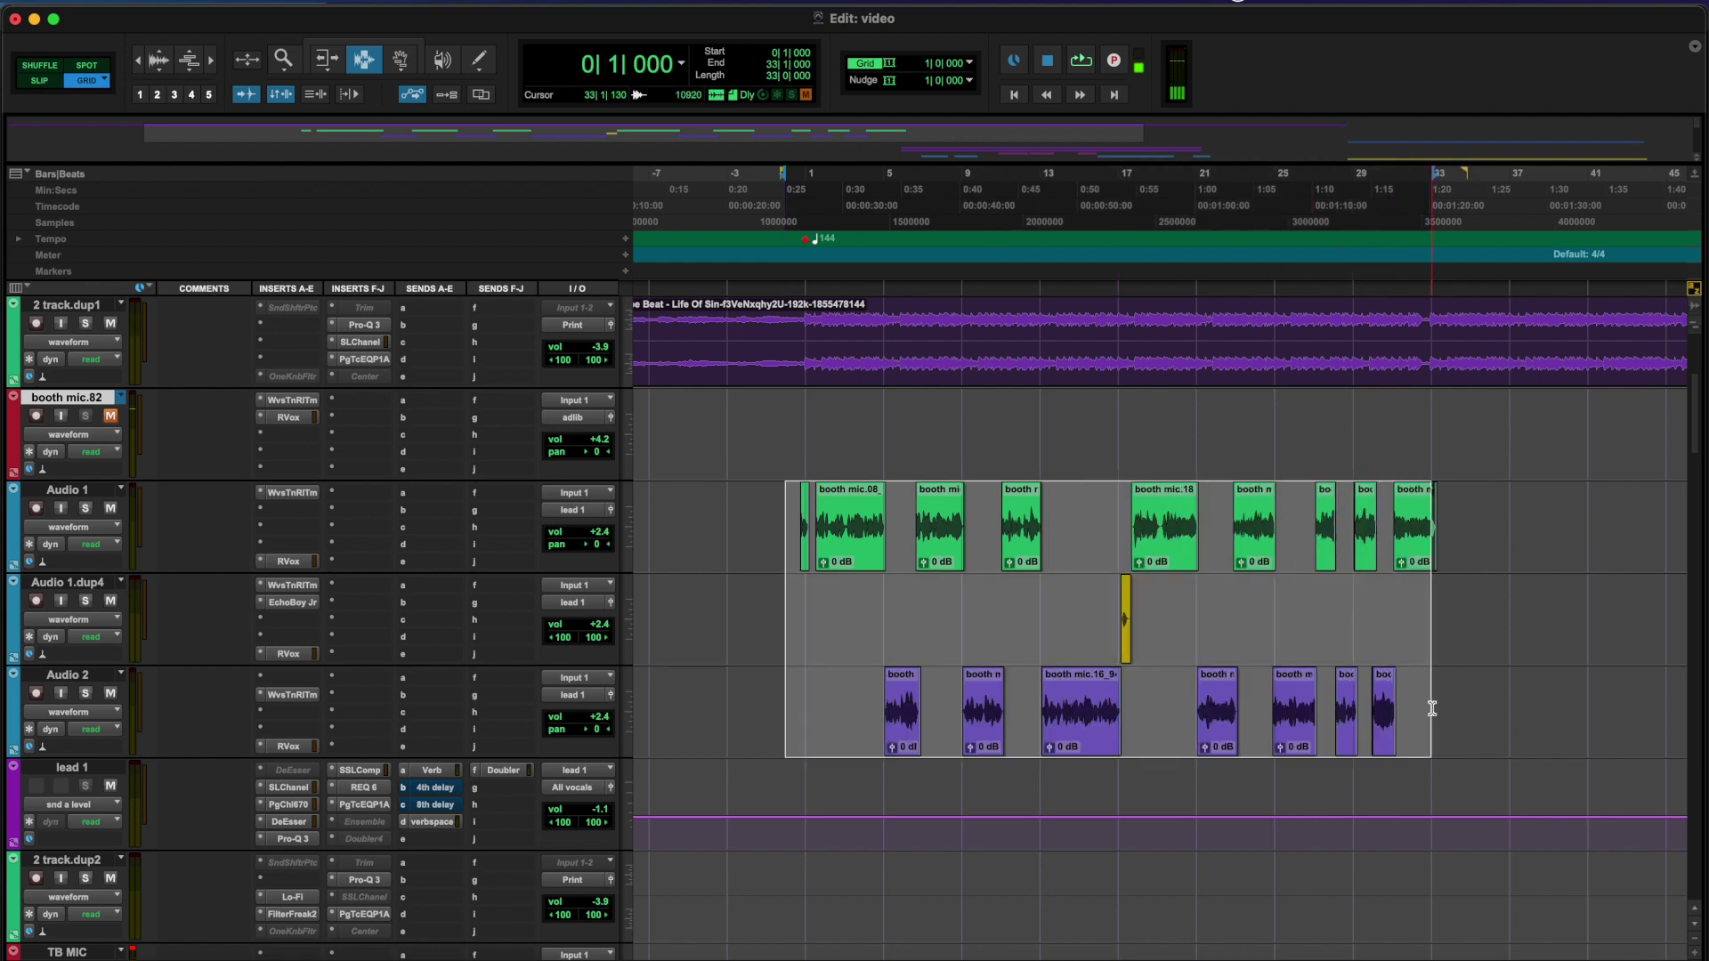
pyautogui.click(1431, 706)
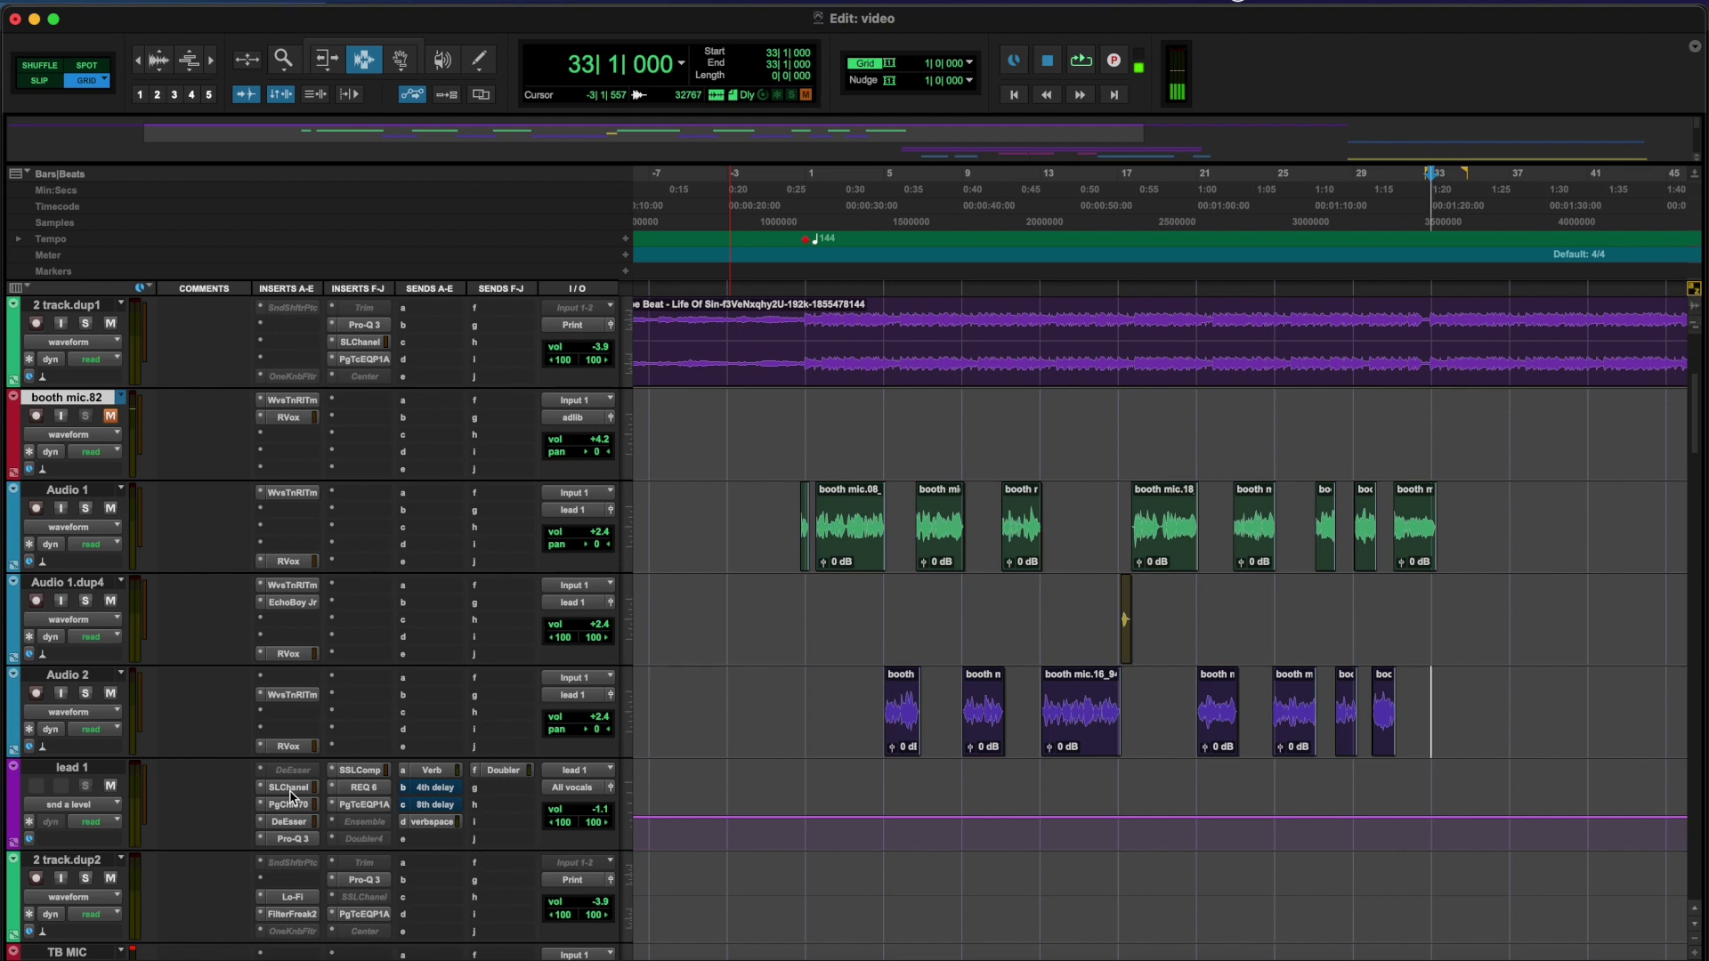
# Place the edit cursor at bar 0 on booth mic.82, and make the 4th delay and 8th delay sends on lead 1 inactive
pyautogui.click(800, 447)
pyautogui.click(791, 445)
pyautogui.rightClick(422, 791)
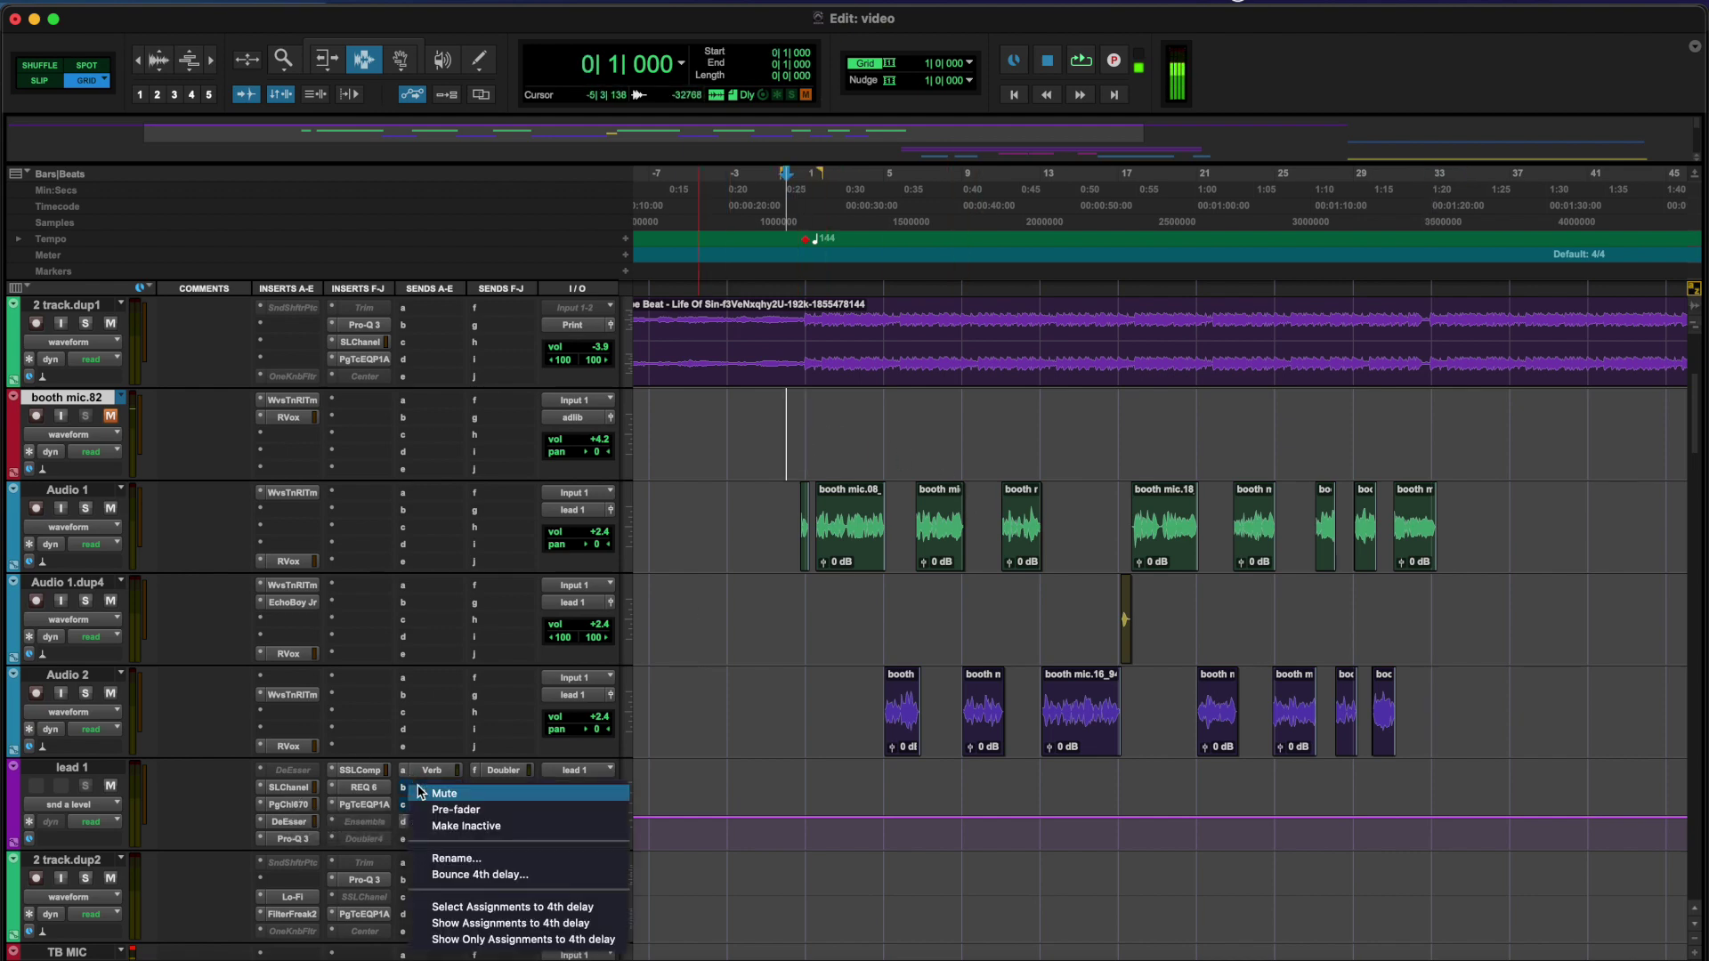
pyautogui.click(479, 828)
pyautogui.rightClick(437, 806)
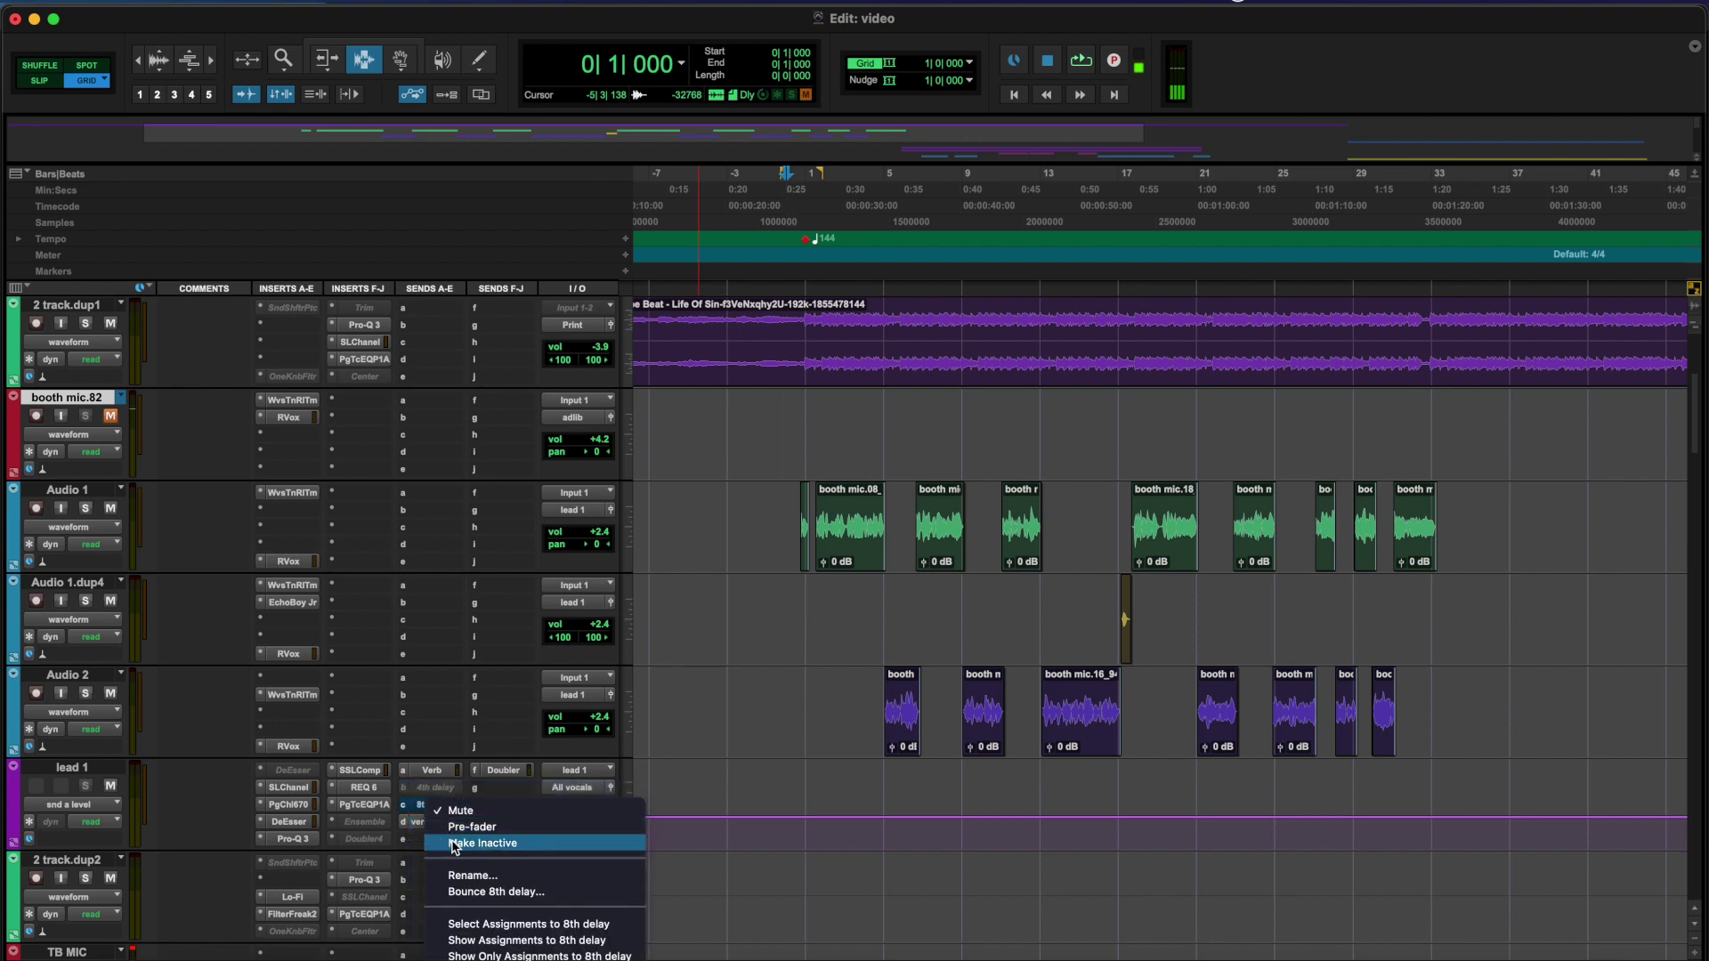
pyautogui.click(456, 844)
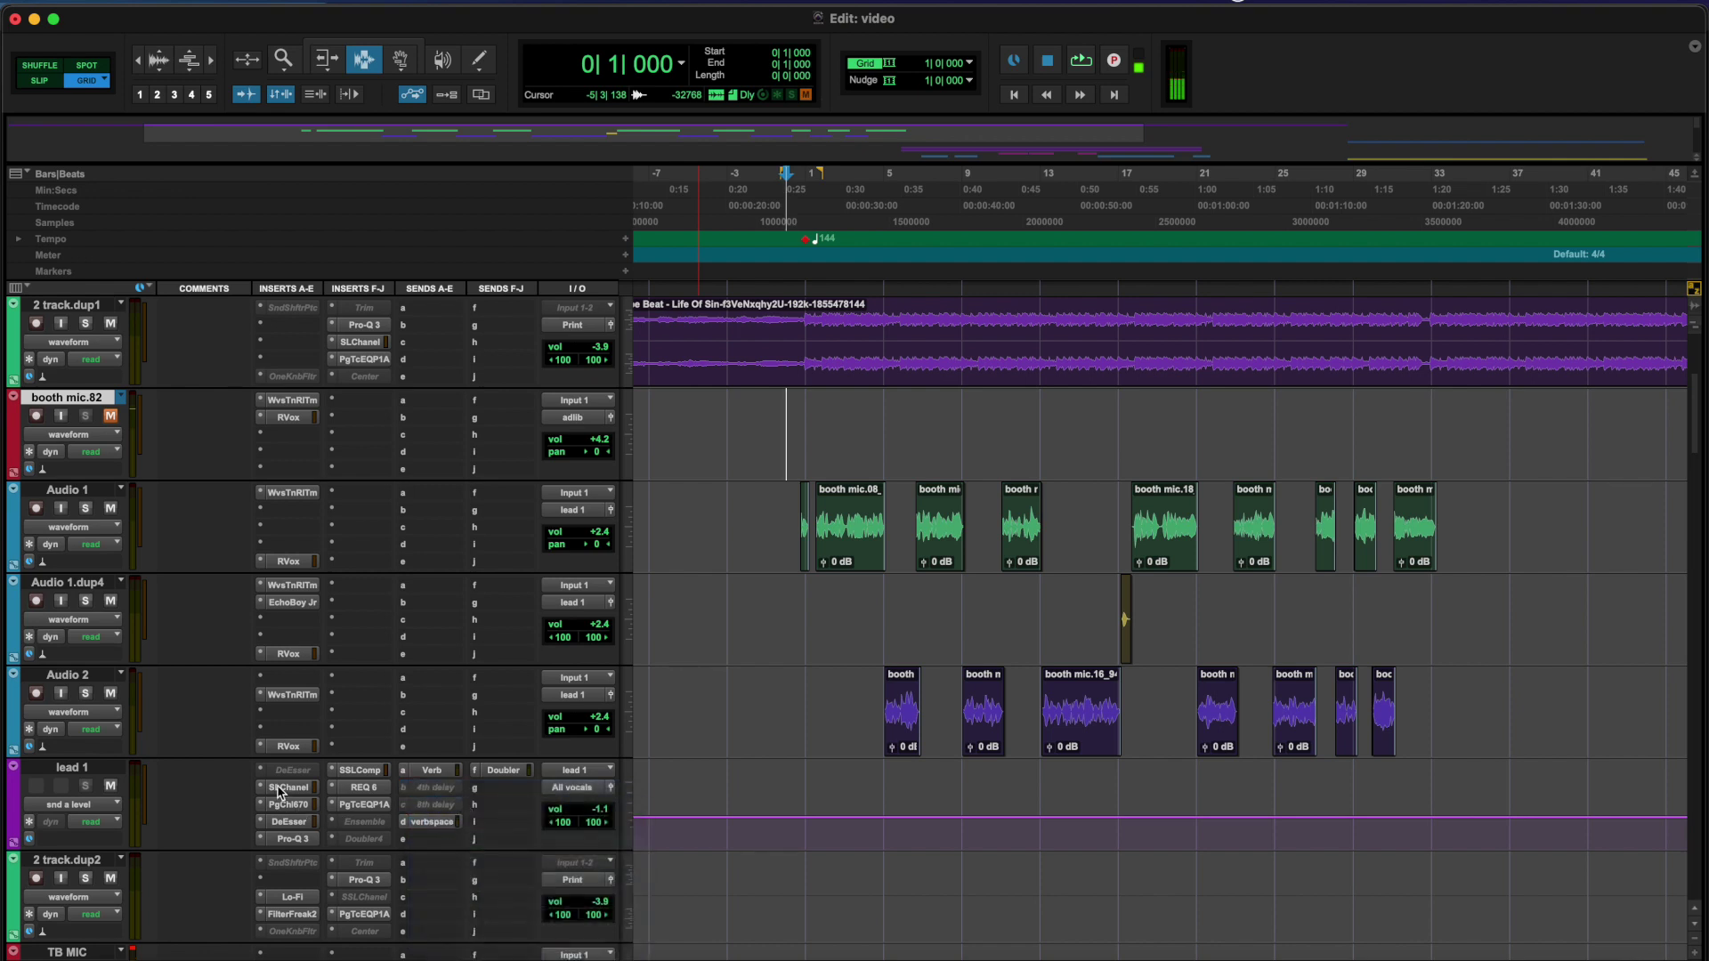
# Play the verse with lead 1's active inserts and sends bypassed, and solo Audio 1, Audio 1.dup4 and Audio 2
pyautogui.press('space')
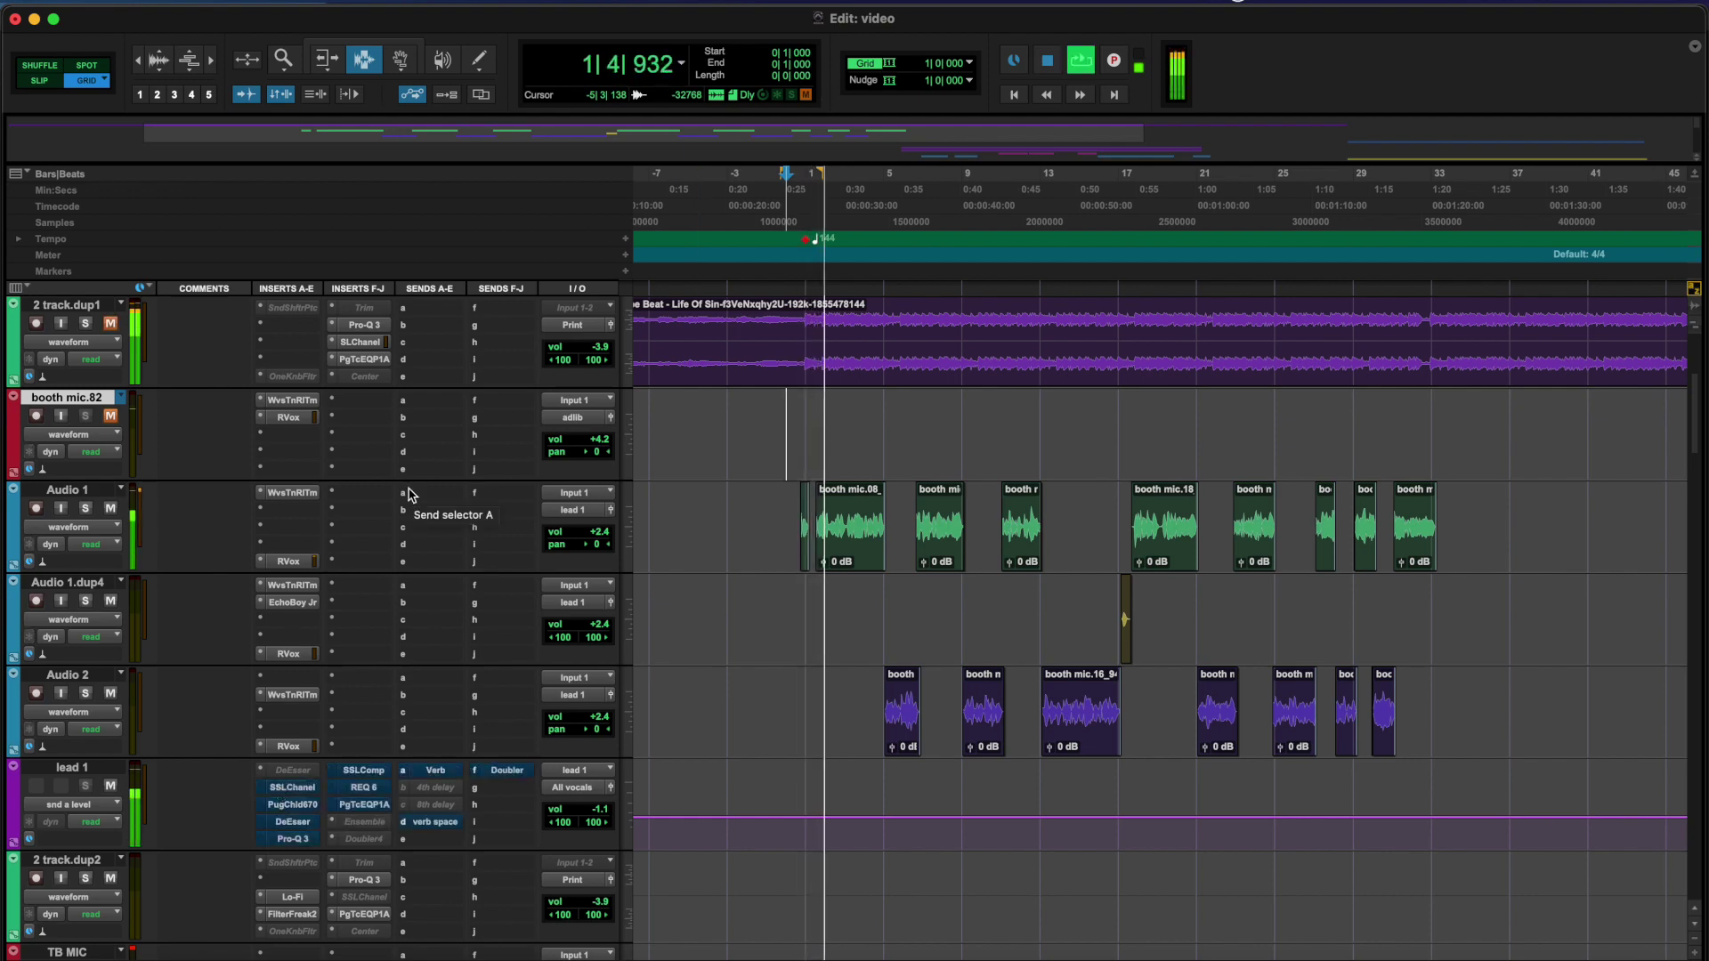
pyautogui.scroll(-10, 703, 482)
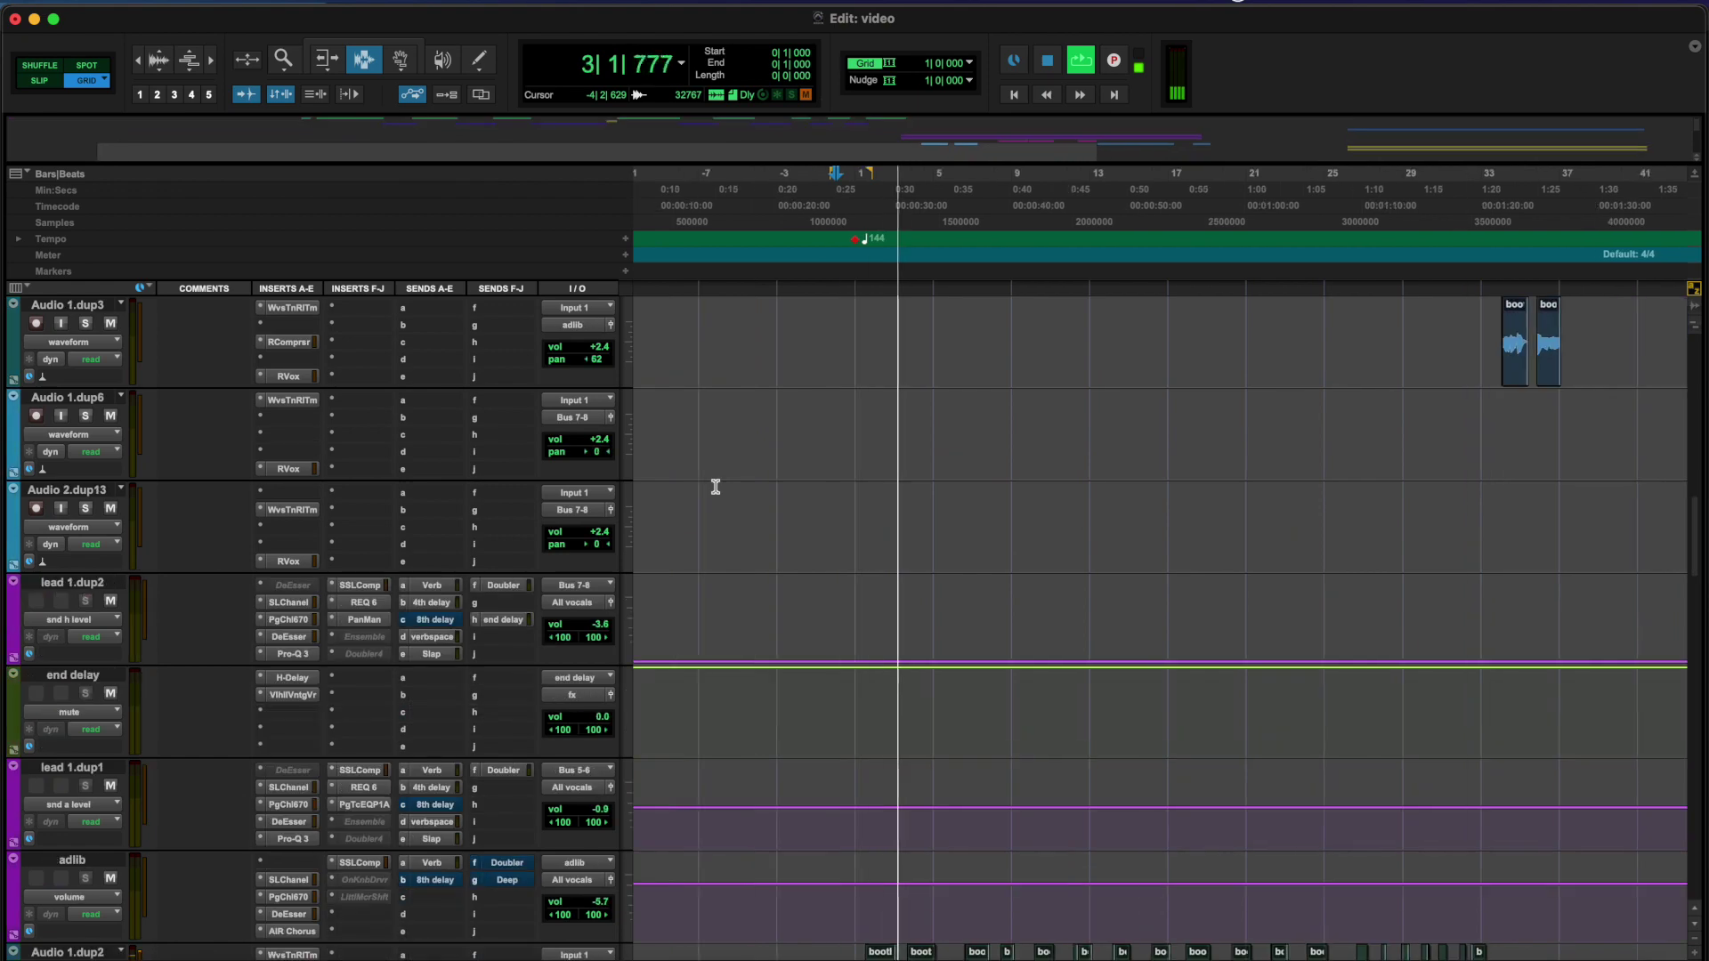
pyautogui.scroll(10, 714, 486)
pyautogui.click(86, 417)
pyautogui.click(86, 601)
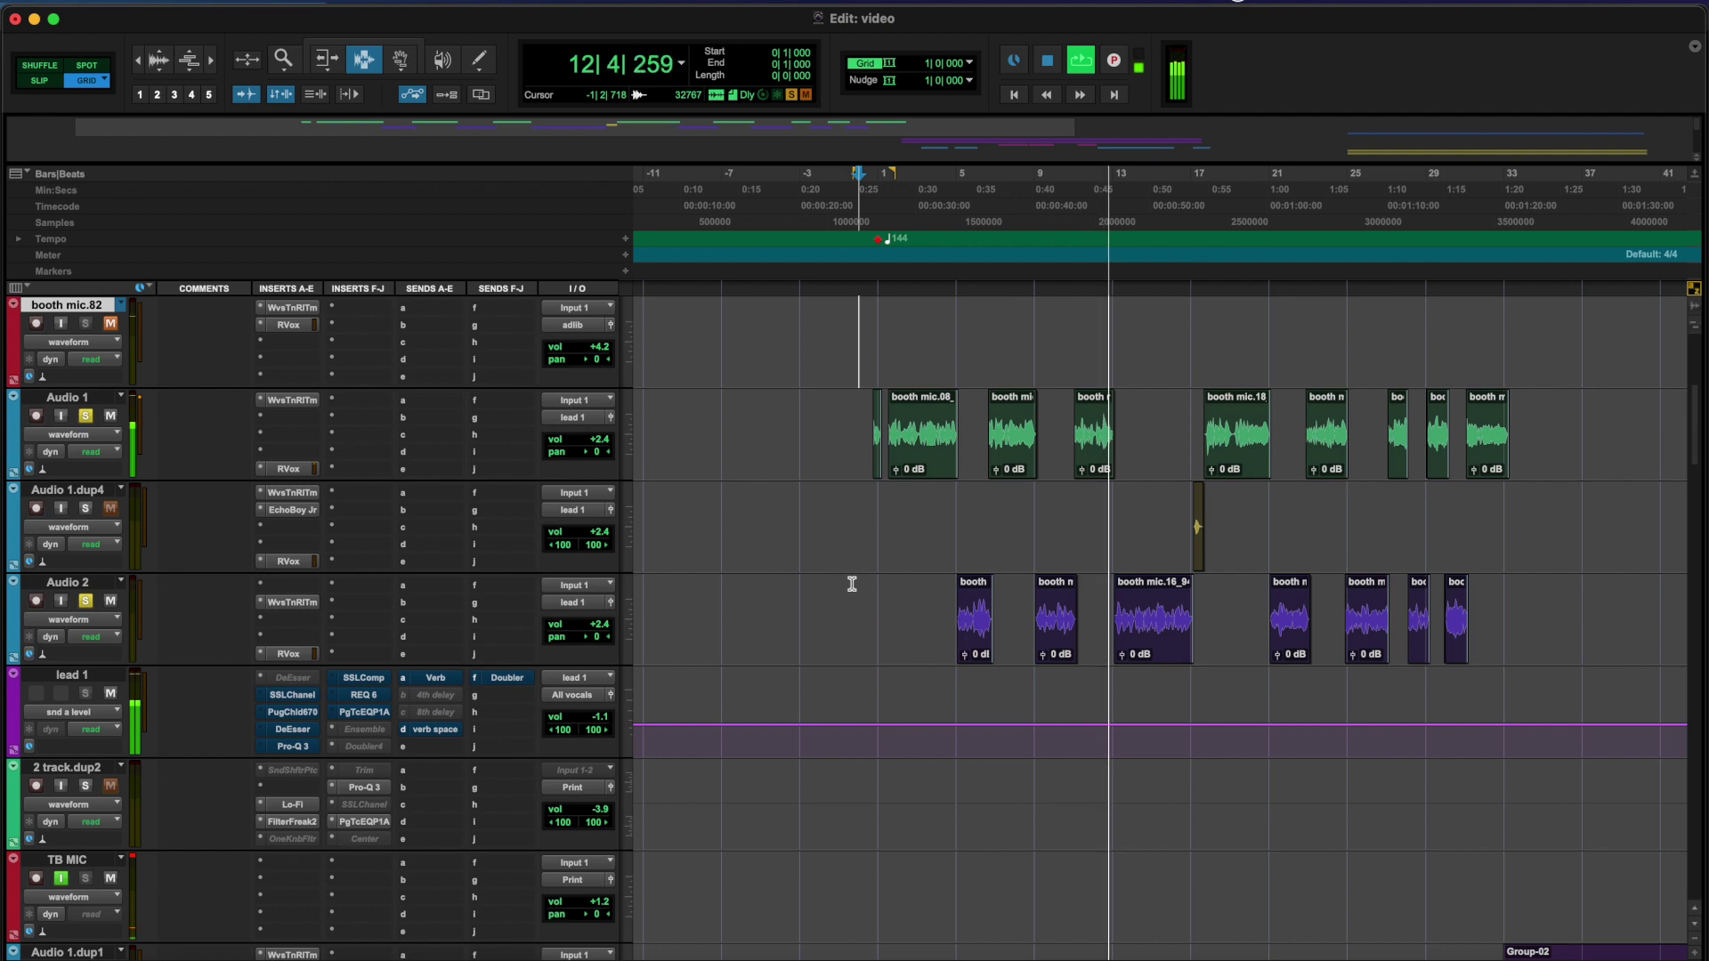
pyautogui.press('space')
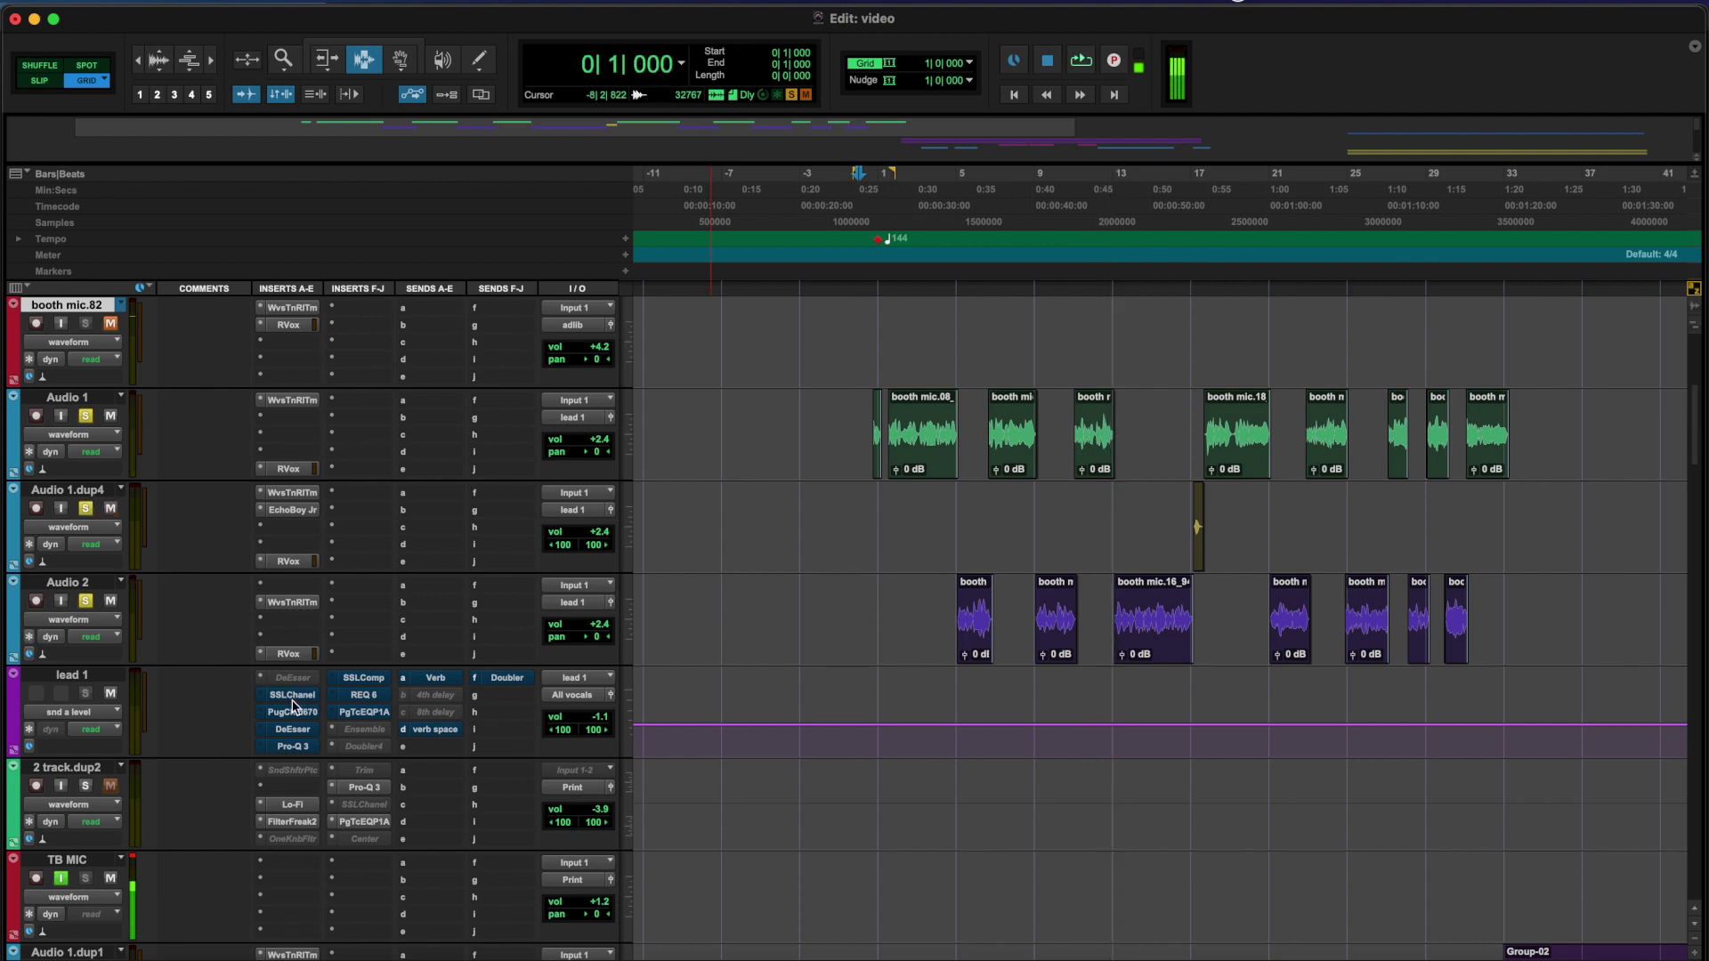
# Play the soloed vocals with TB MIC muted, comparing SSLChannel on lead 1 bypassed and enabled, and leave it enabled
pyautogui.click(292, 695)
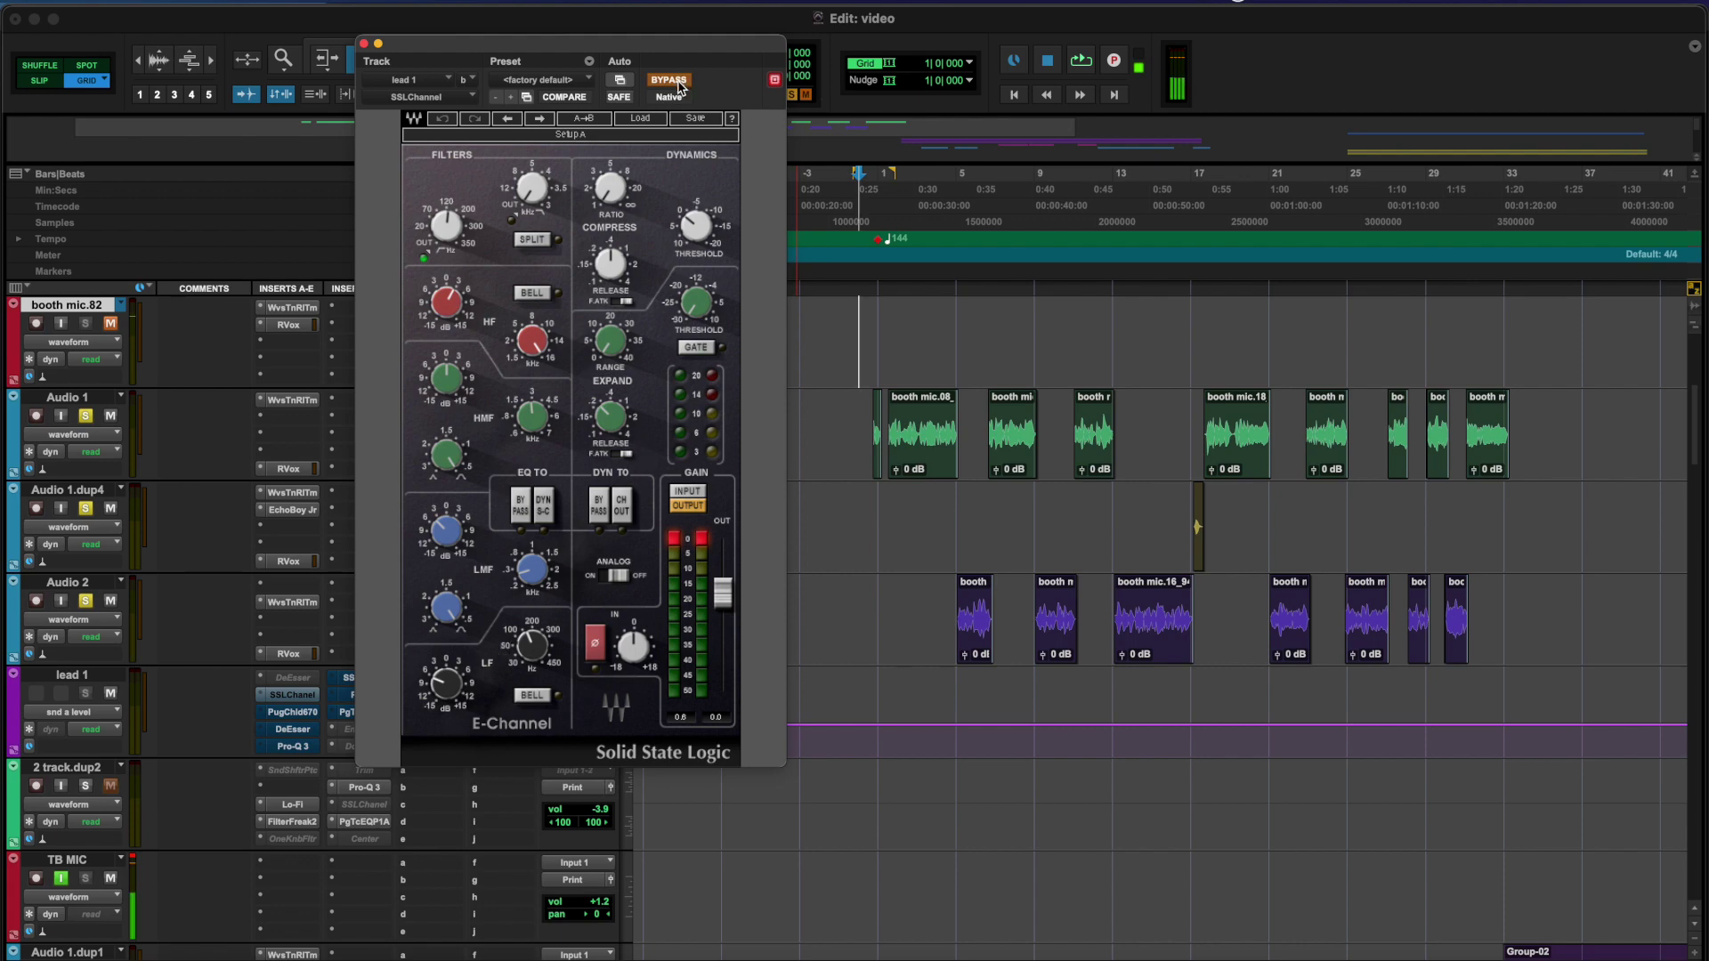
pyautogui.press('space')
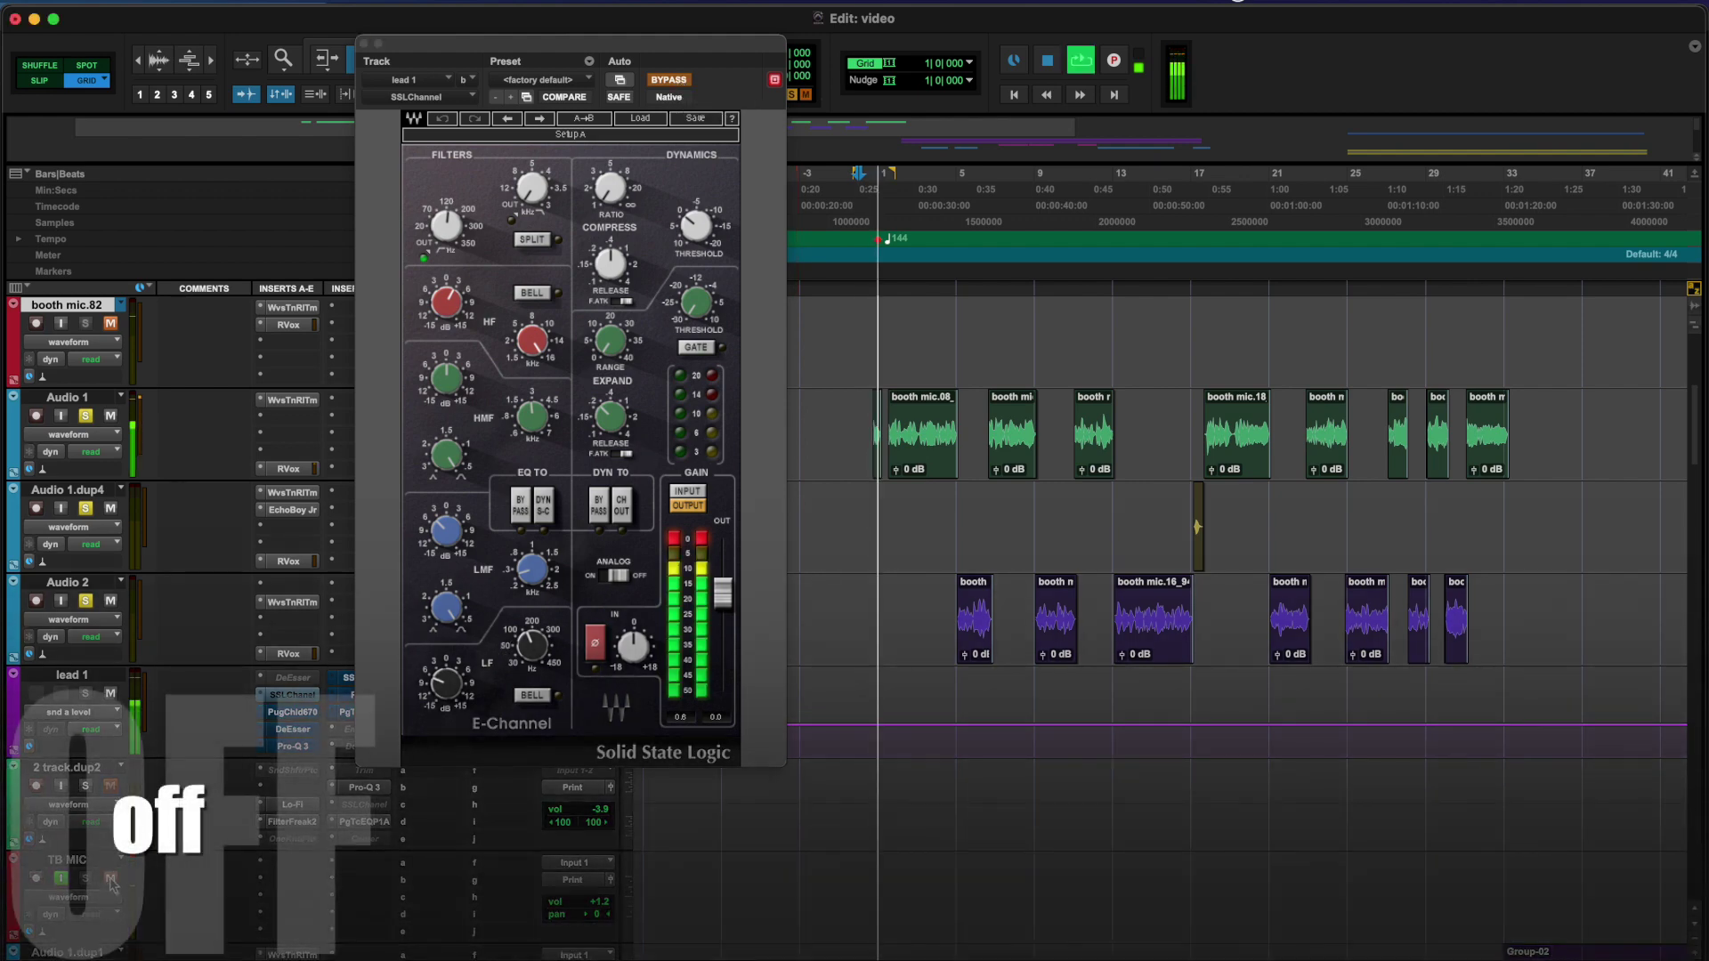
pyautogui.click(669, 80)
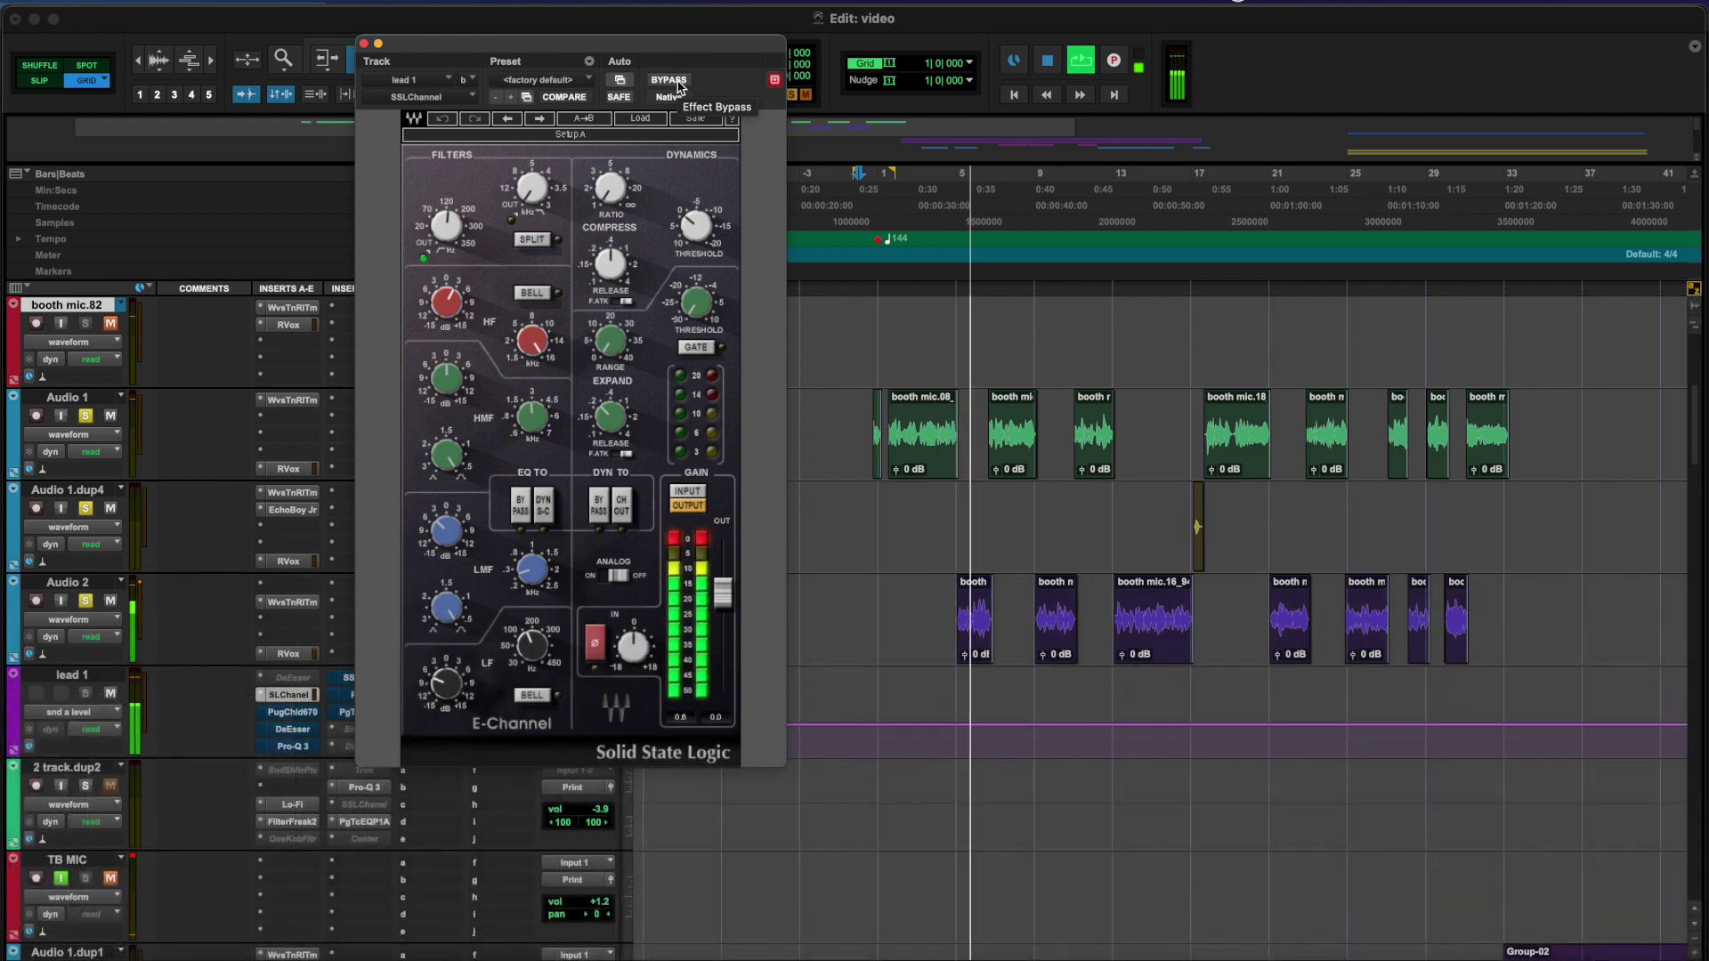
pyautogui.click(669, 80)
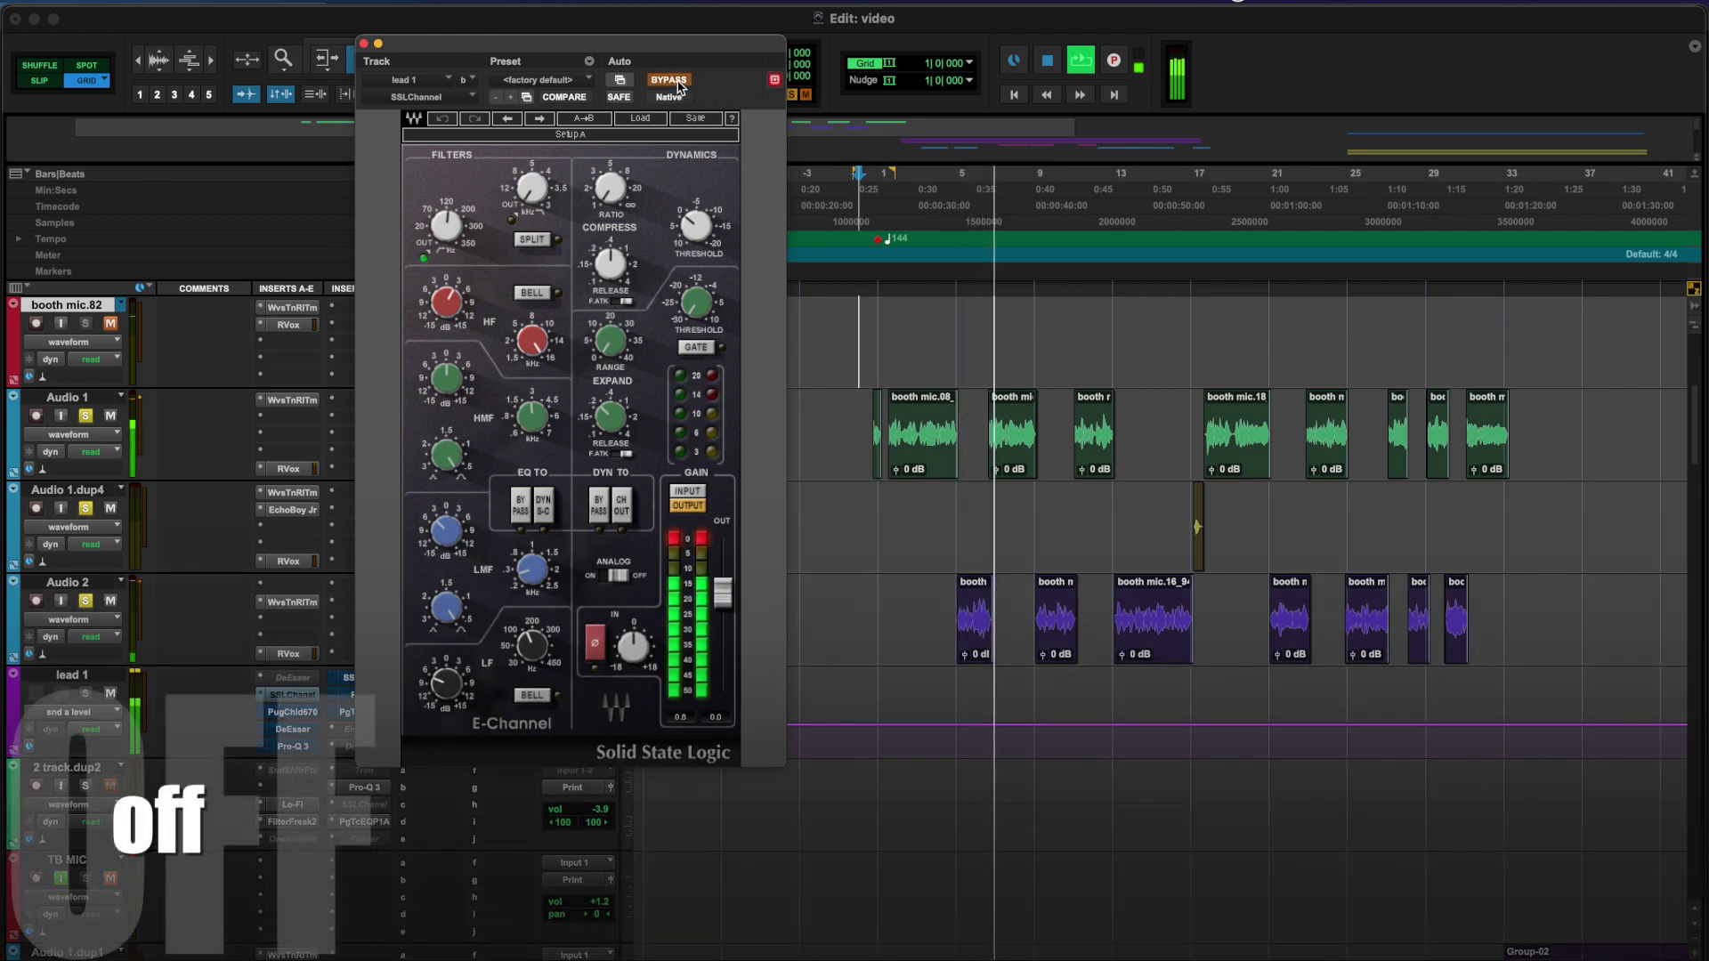
pyautogui.click(678, 83)
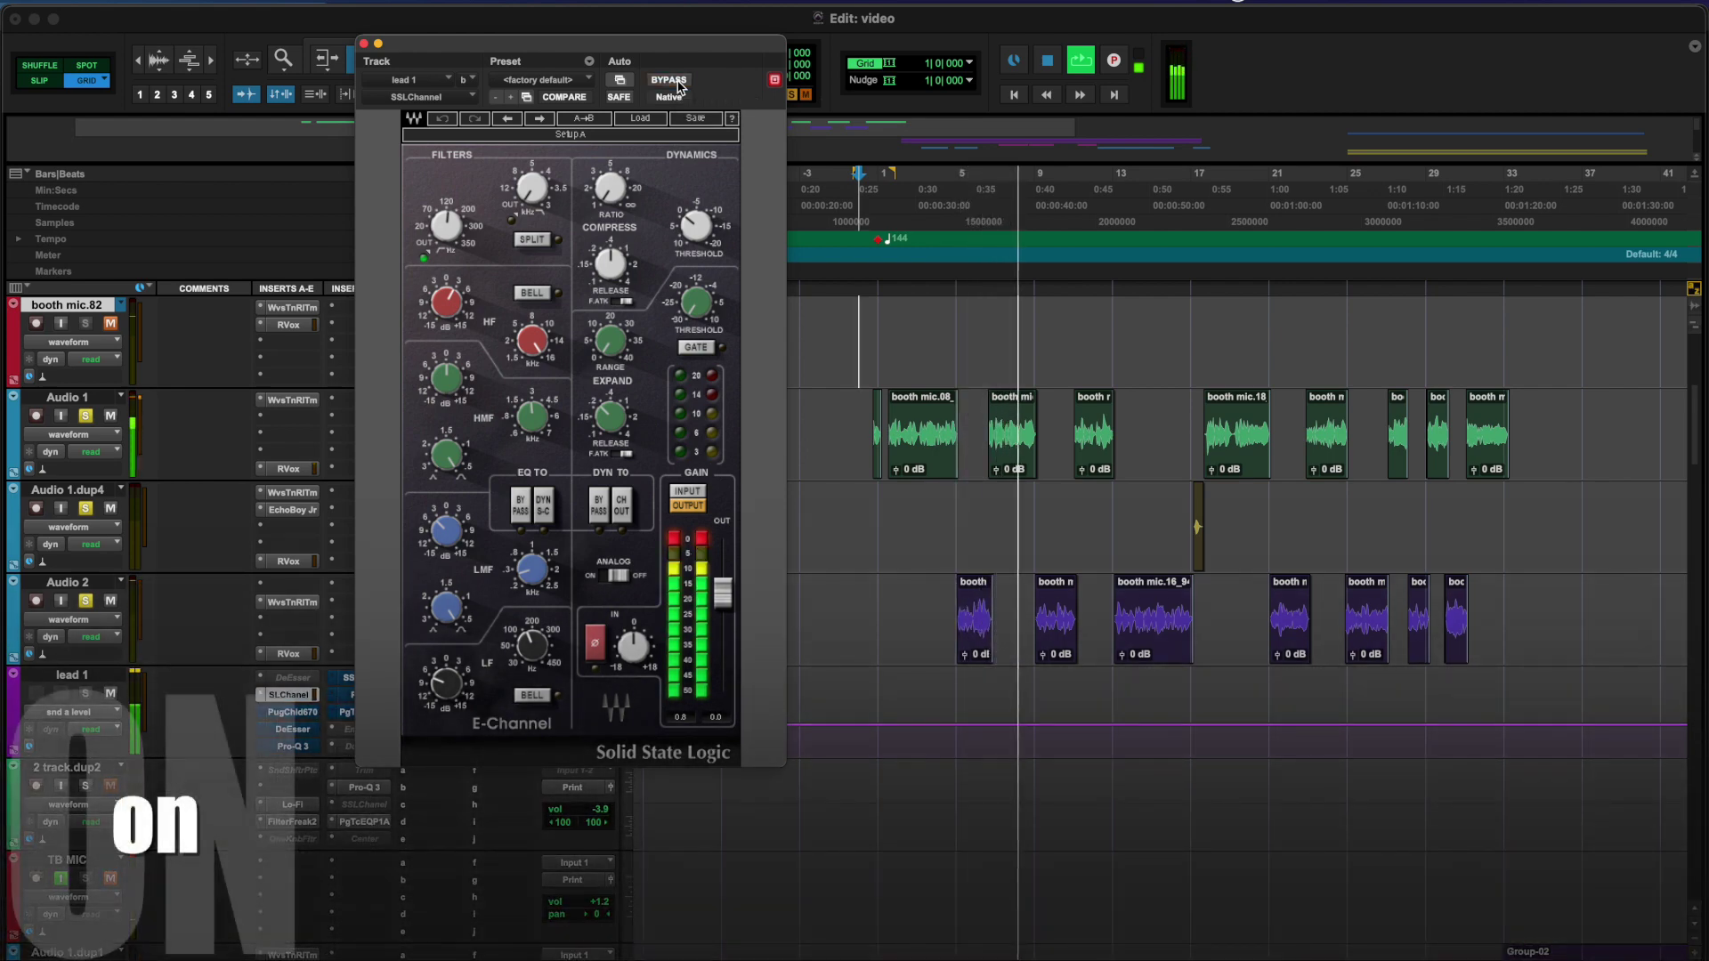
pyautogui.press('space')
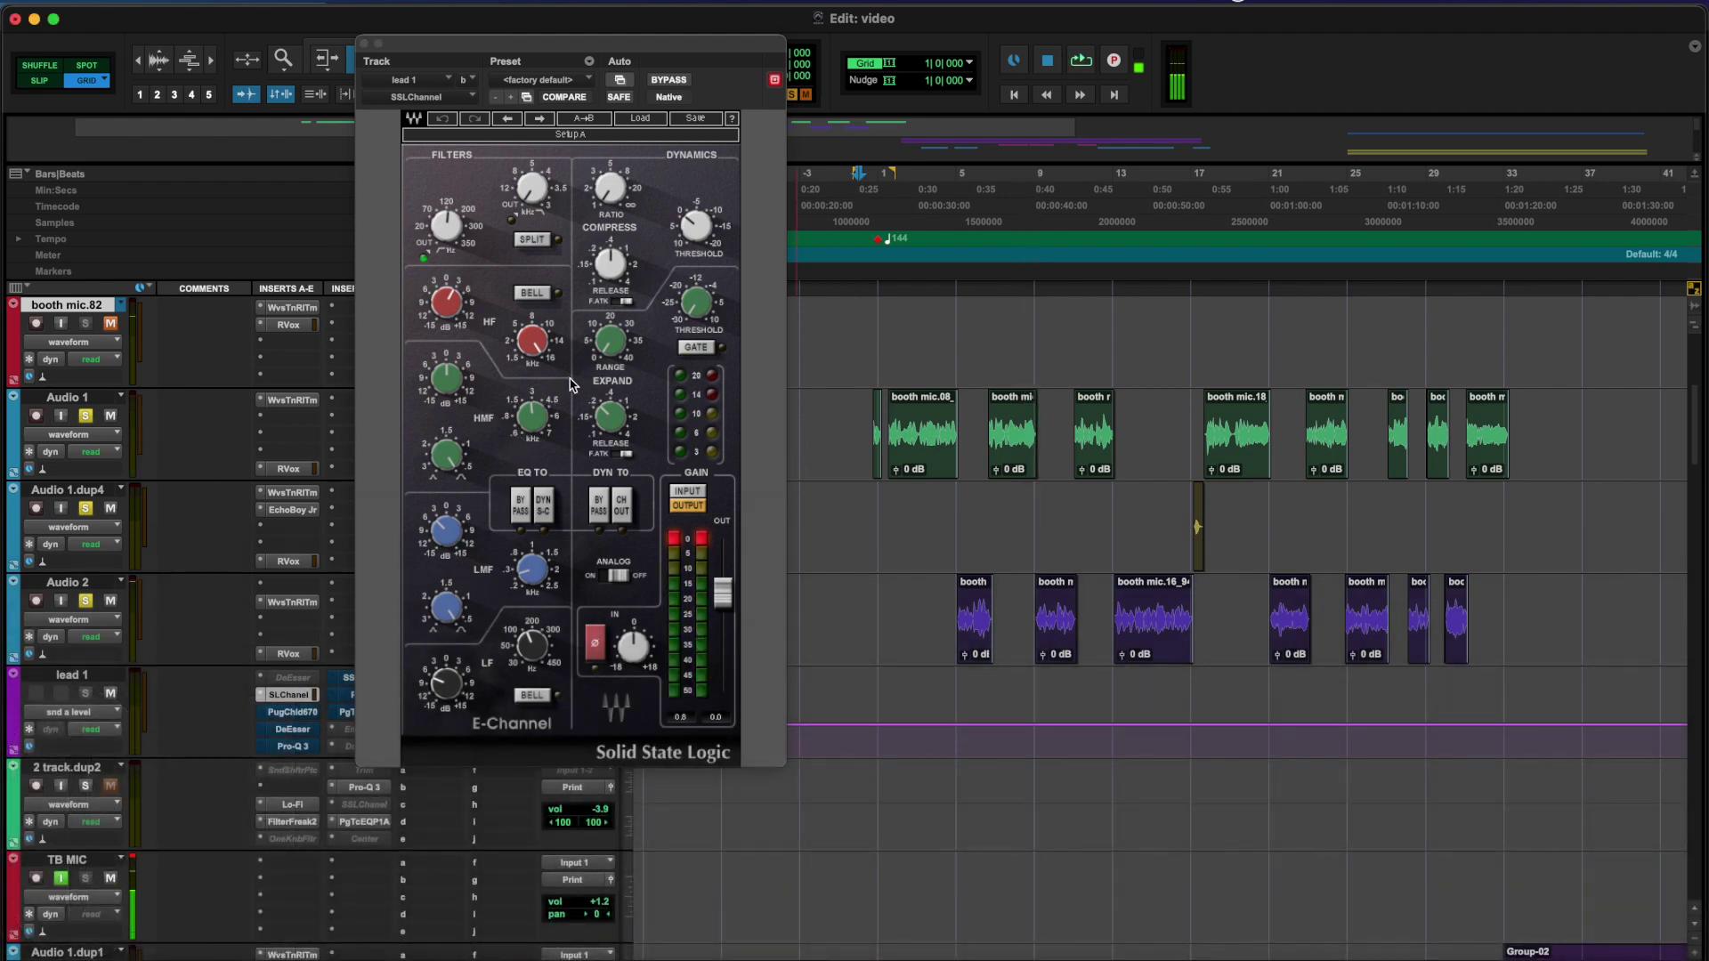
# Play the soloed vocals, comparing PuigChild 670 on lead 1 bypassed and enabled, and leave it enabled
pyautogui.click(310, 716)
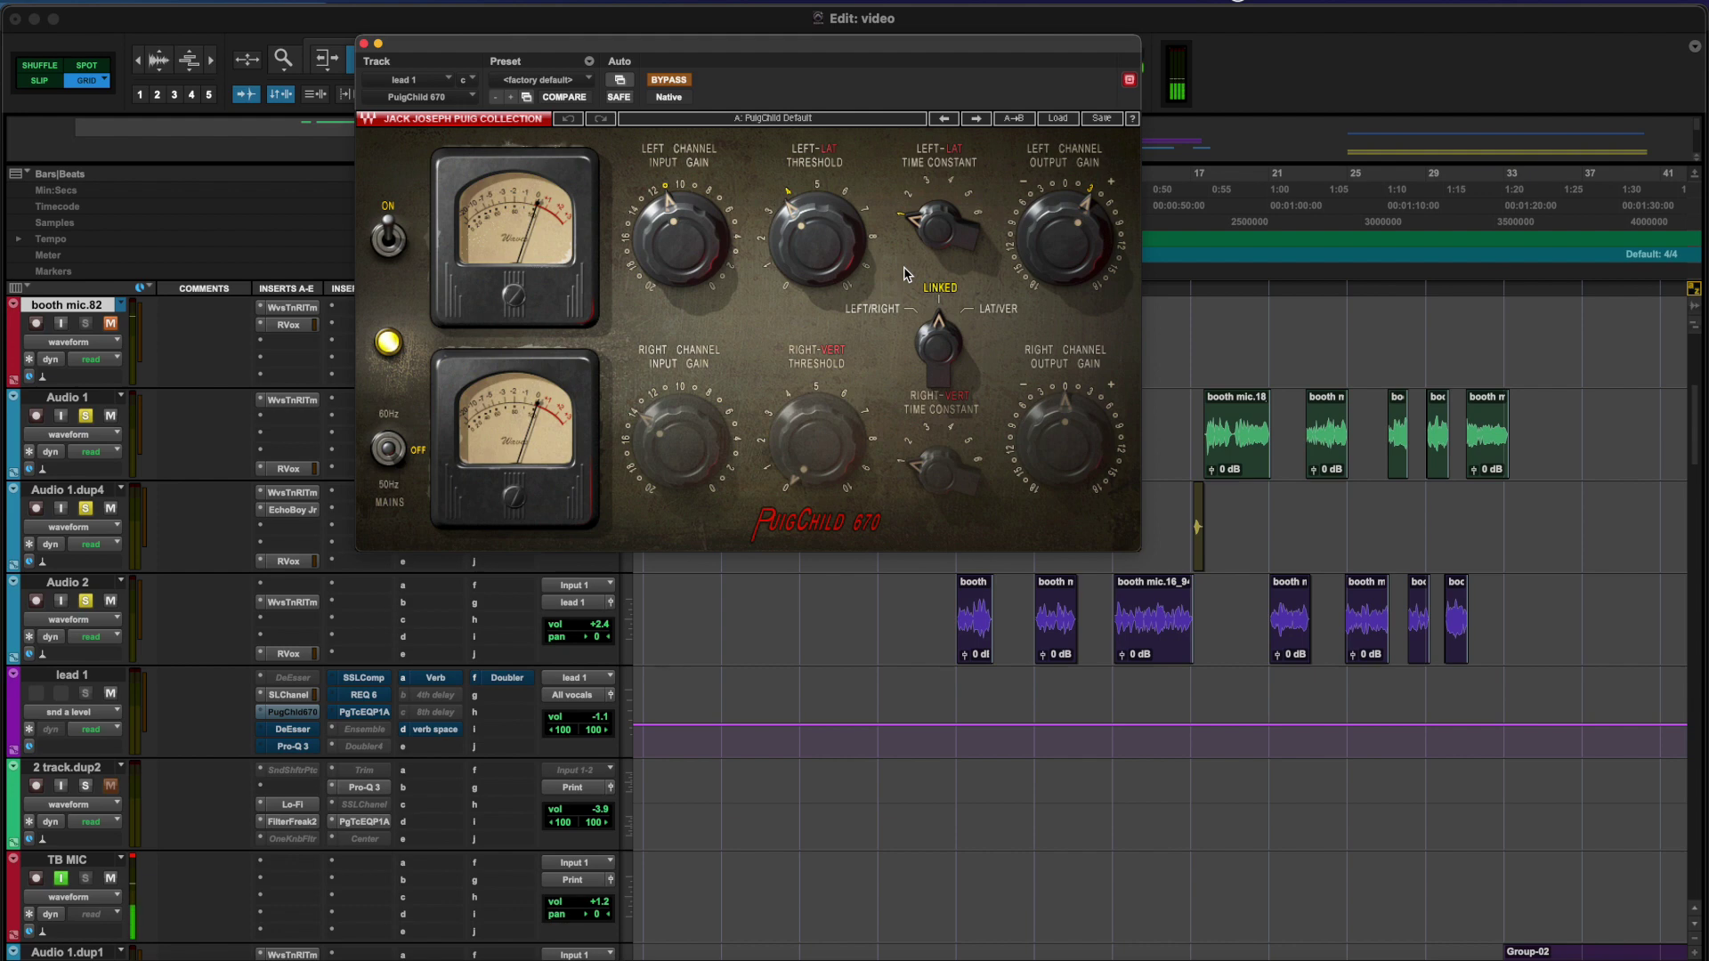
pyautogui.moveTo(812, 54); pyautogui.dragTo(538, 46)
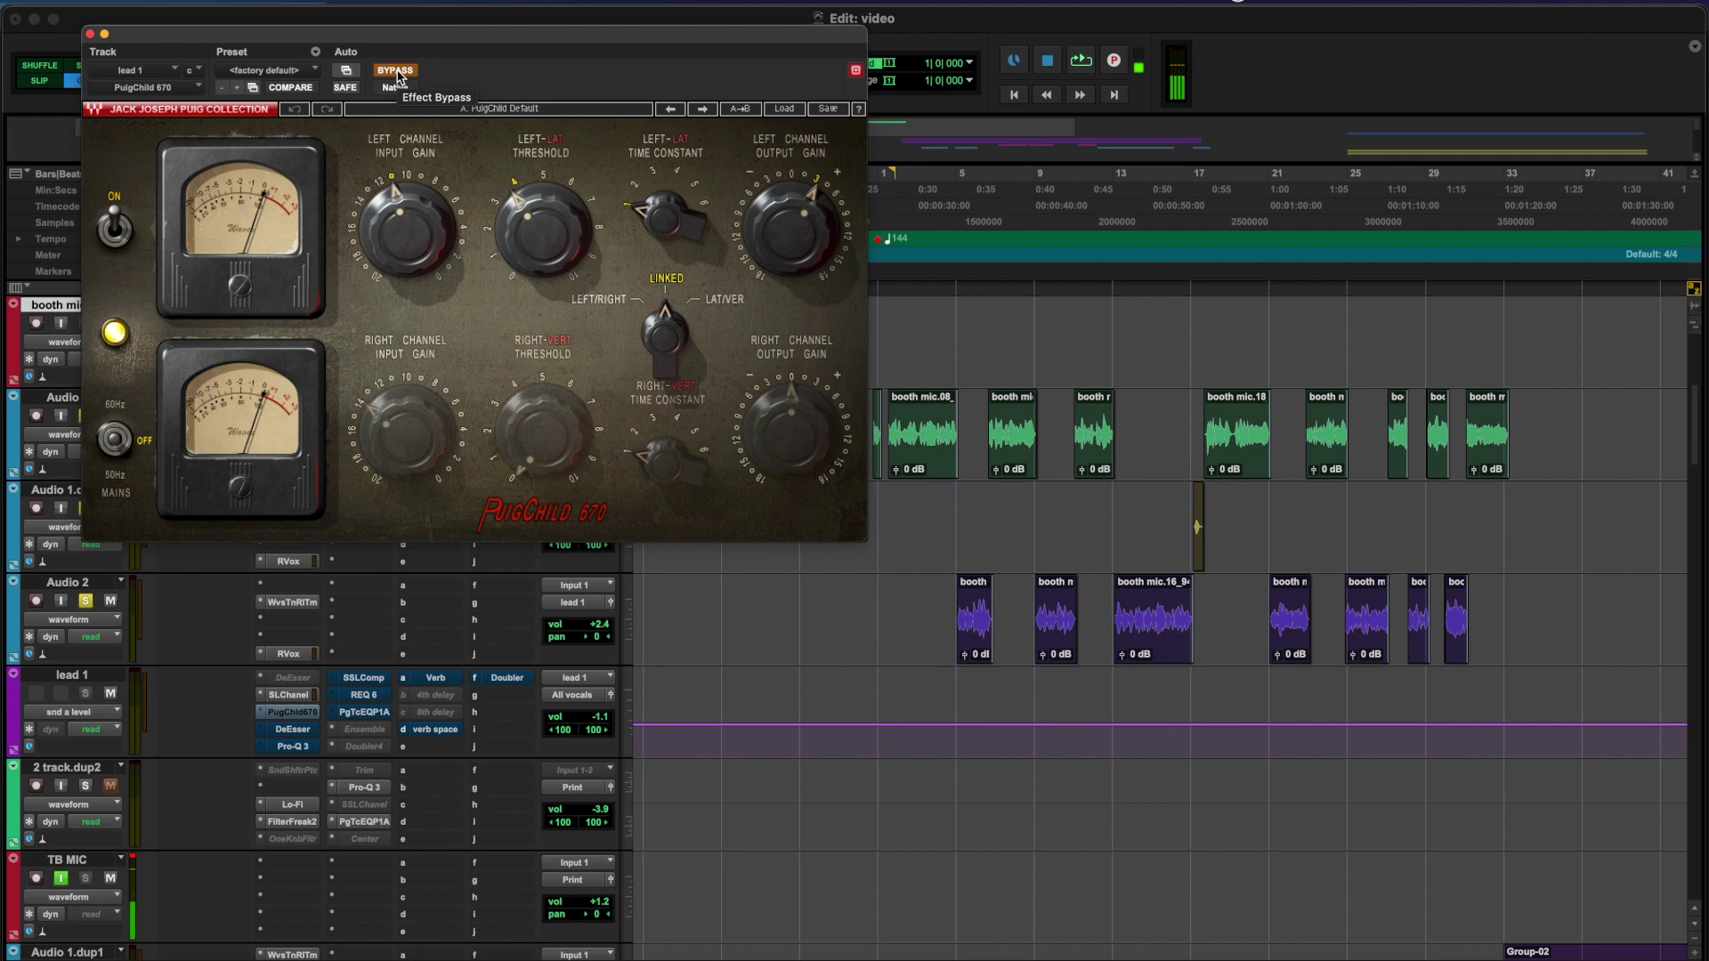
pyautogui.press('space')
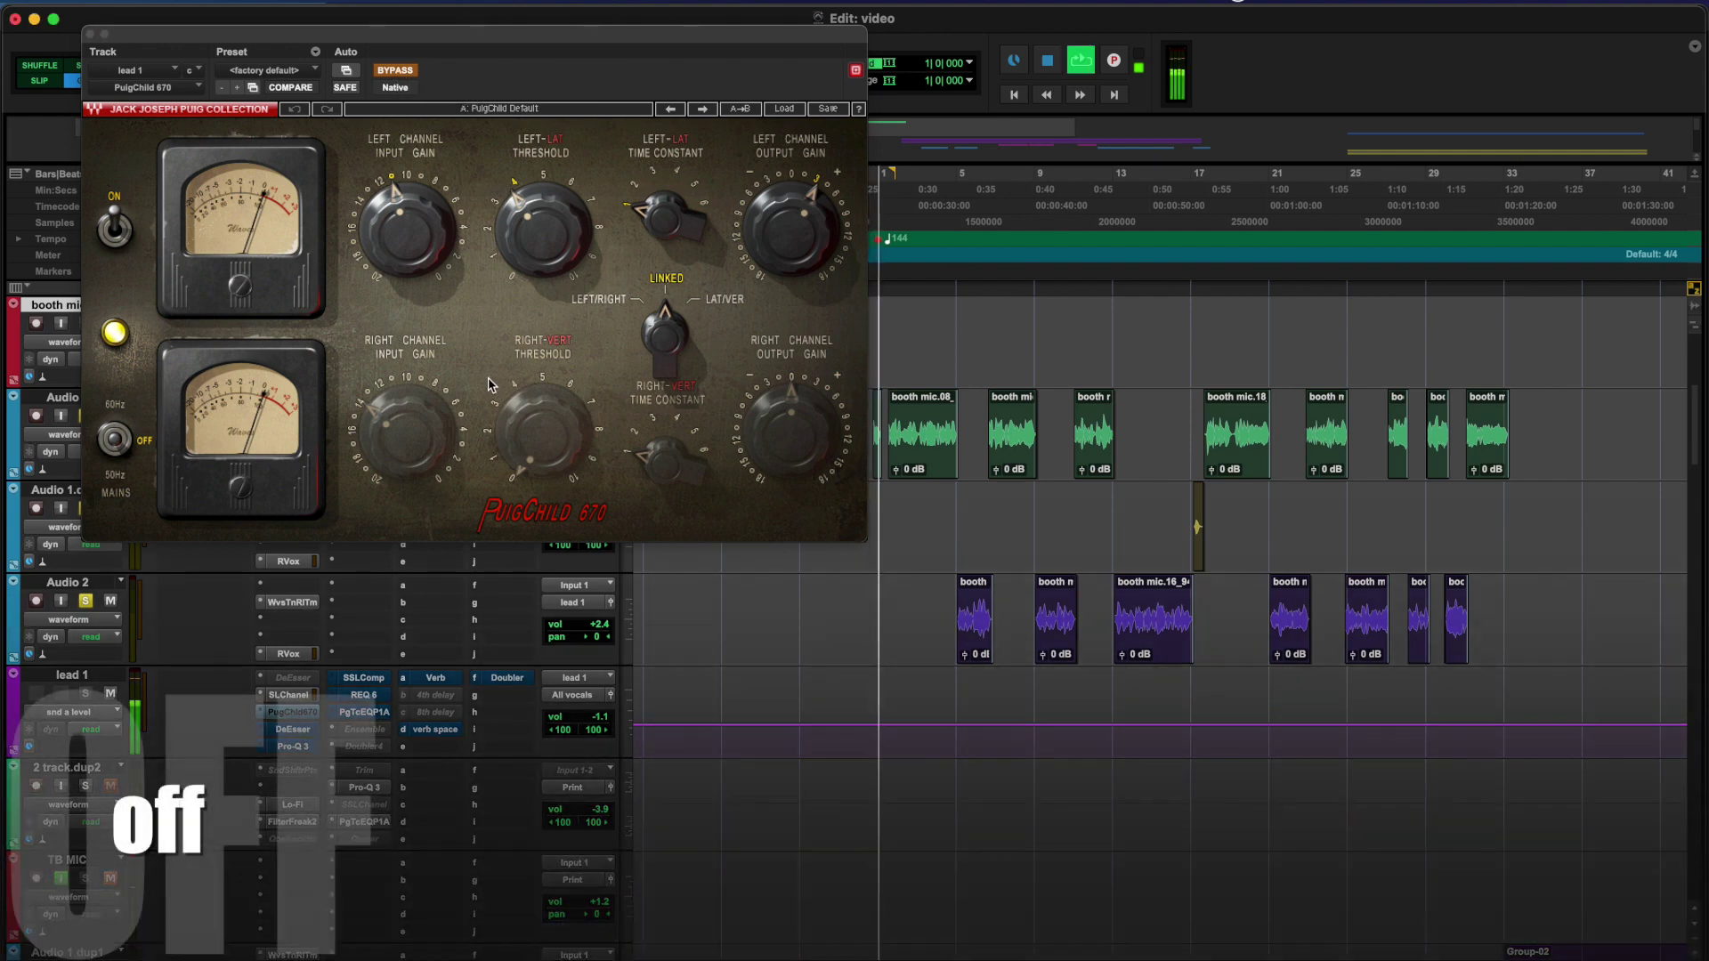
pyautogui.click(394, 70)
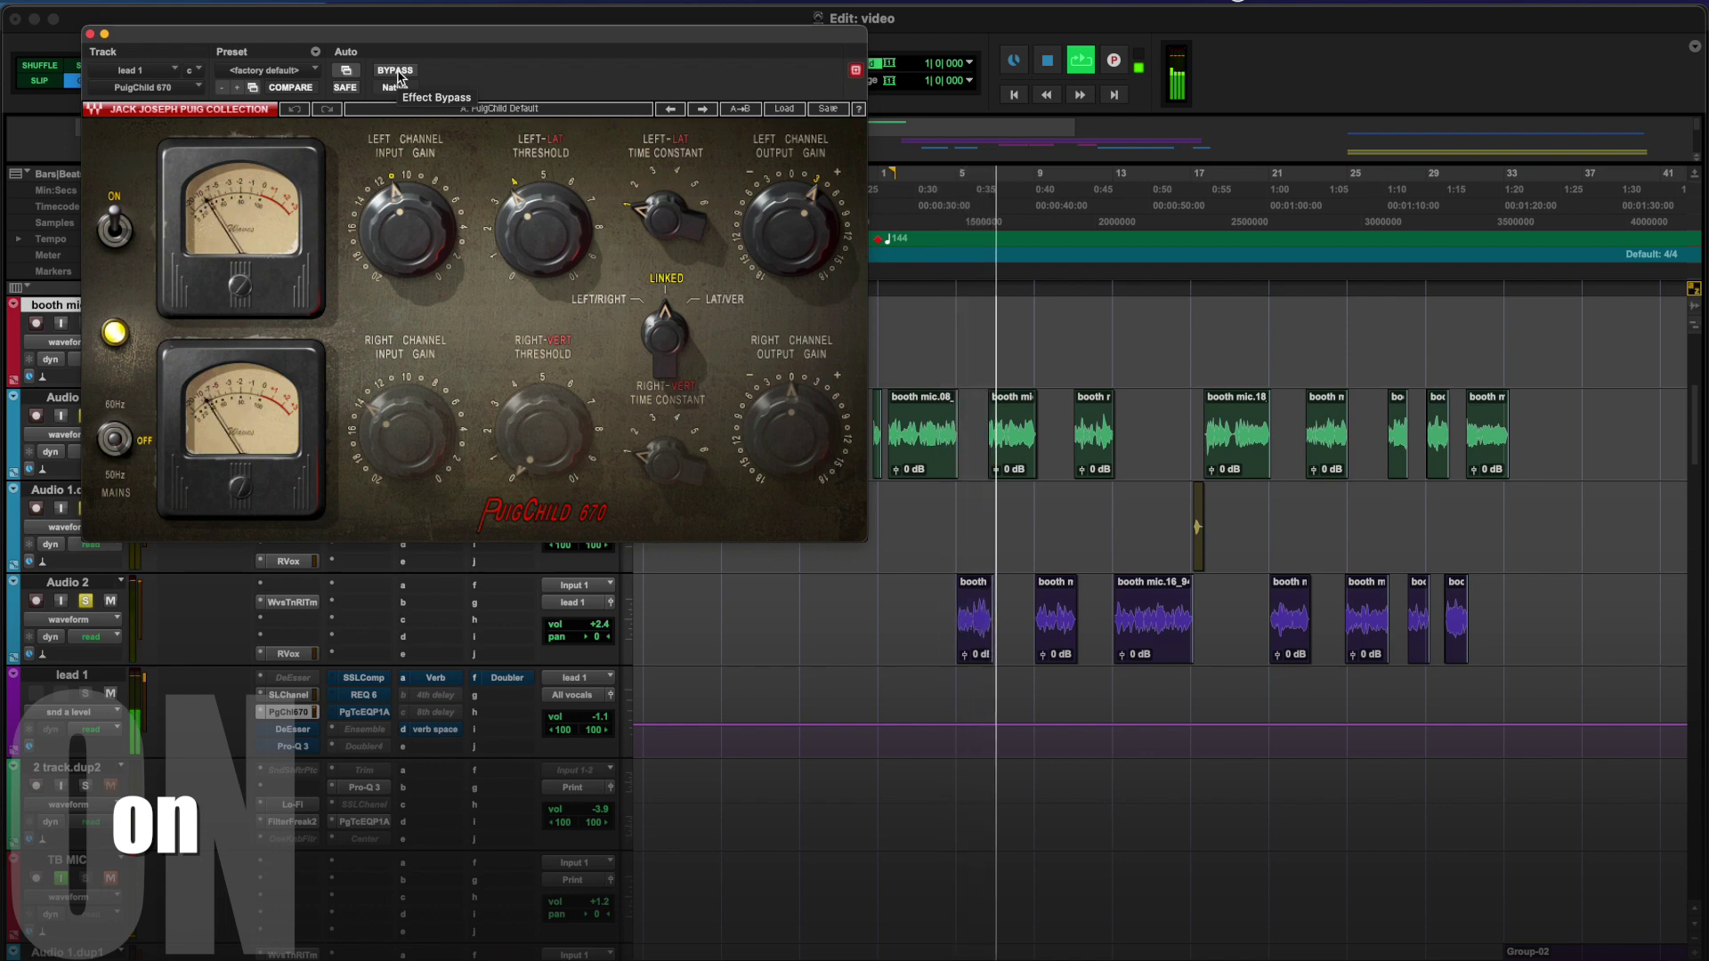
pyautogui.click(396, 71)
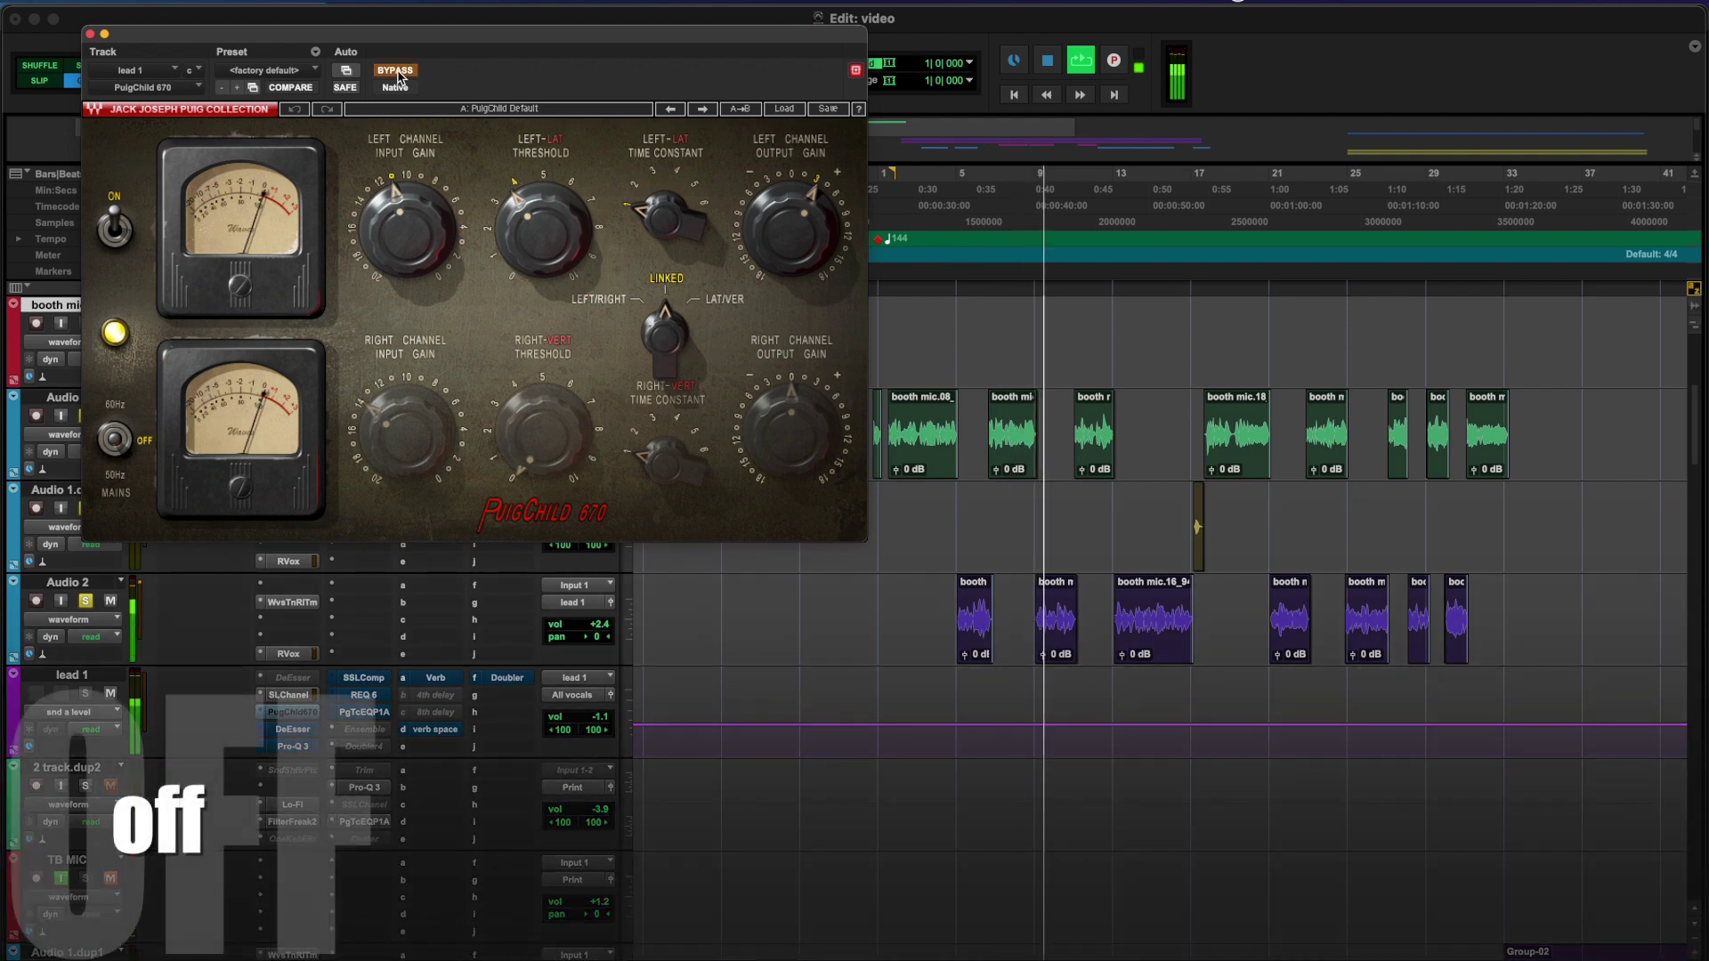
pyautogui.click(397, 75)
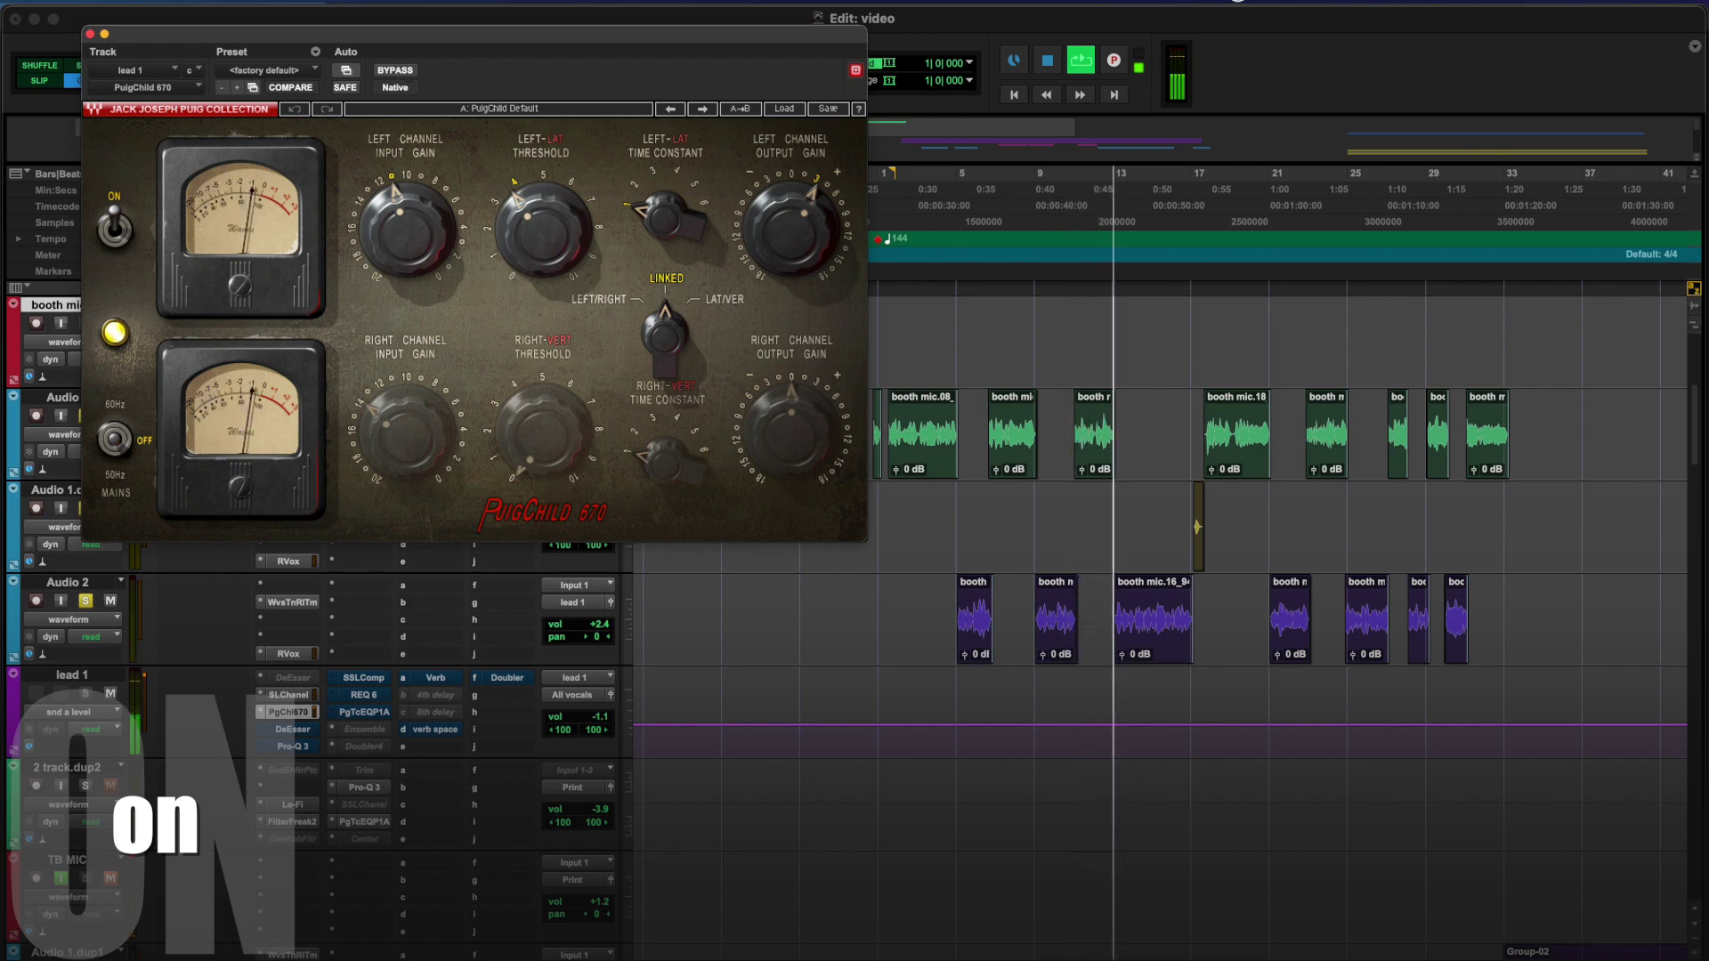
pyautogui.press('space')
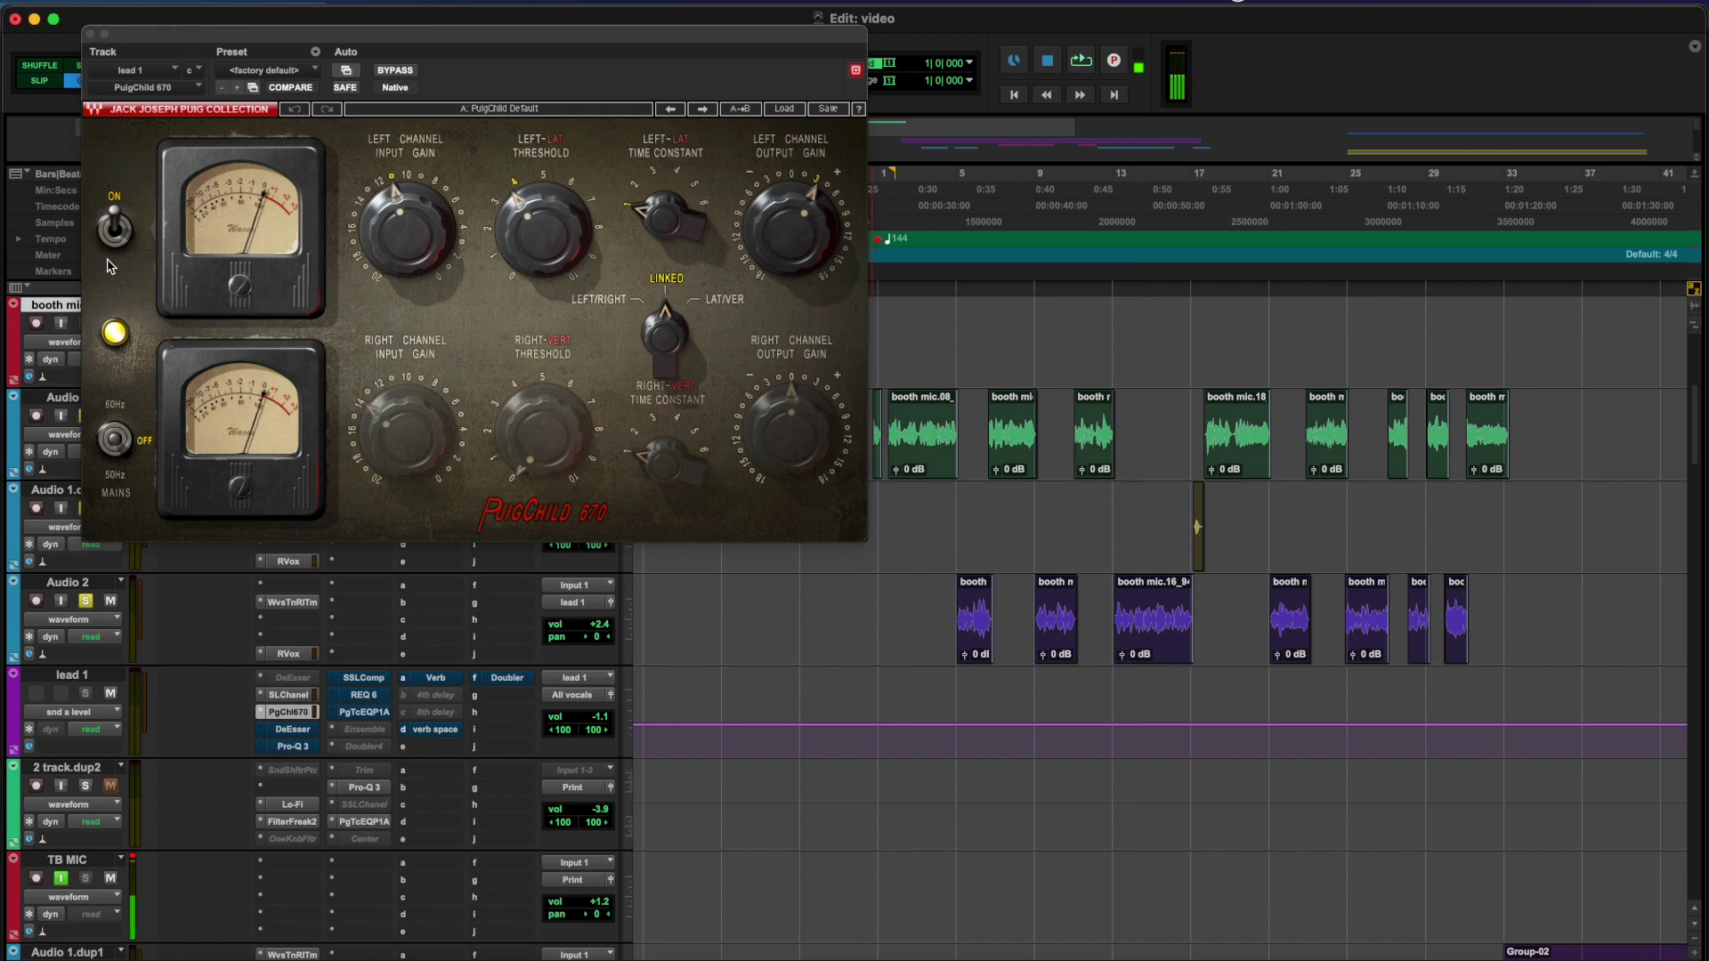
# Solo the 2 track.dup1 beat together with the vocals, and place the edit cursor at bar 0 on booth mic.82
pyautogui.scroll(5, 388, 394)
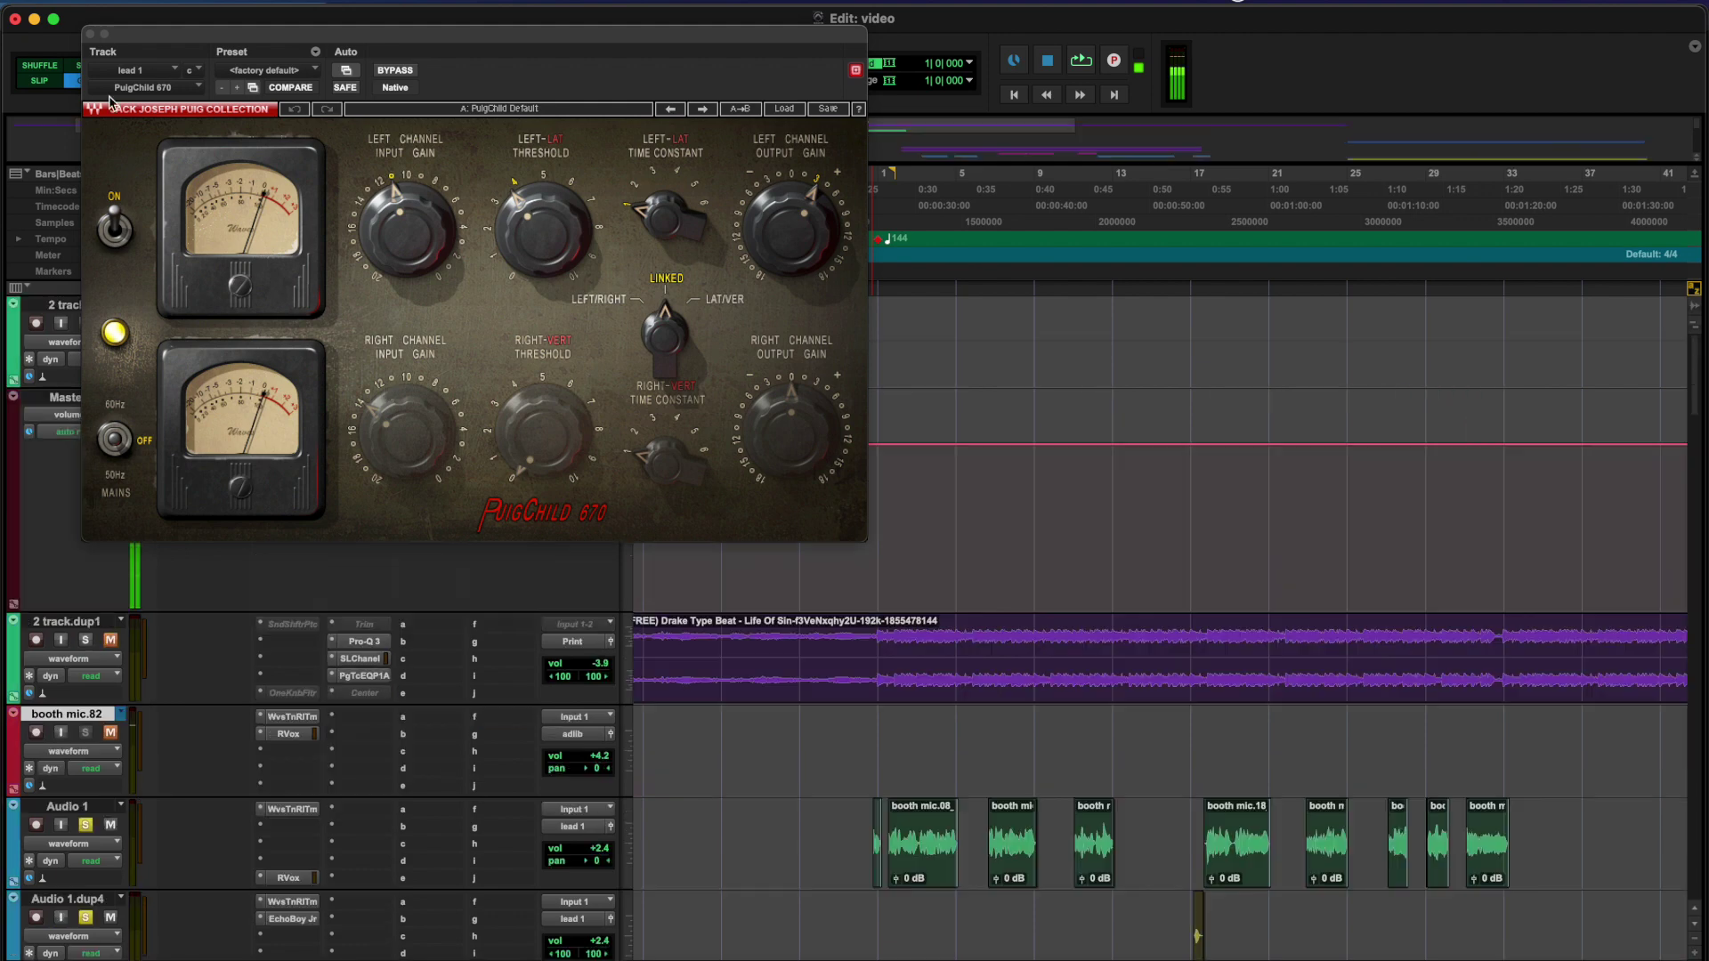
pyautogui.click(90, 33)
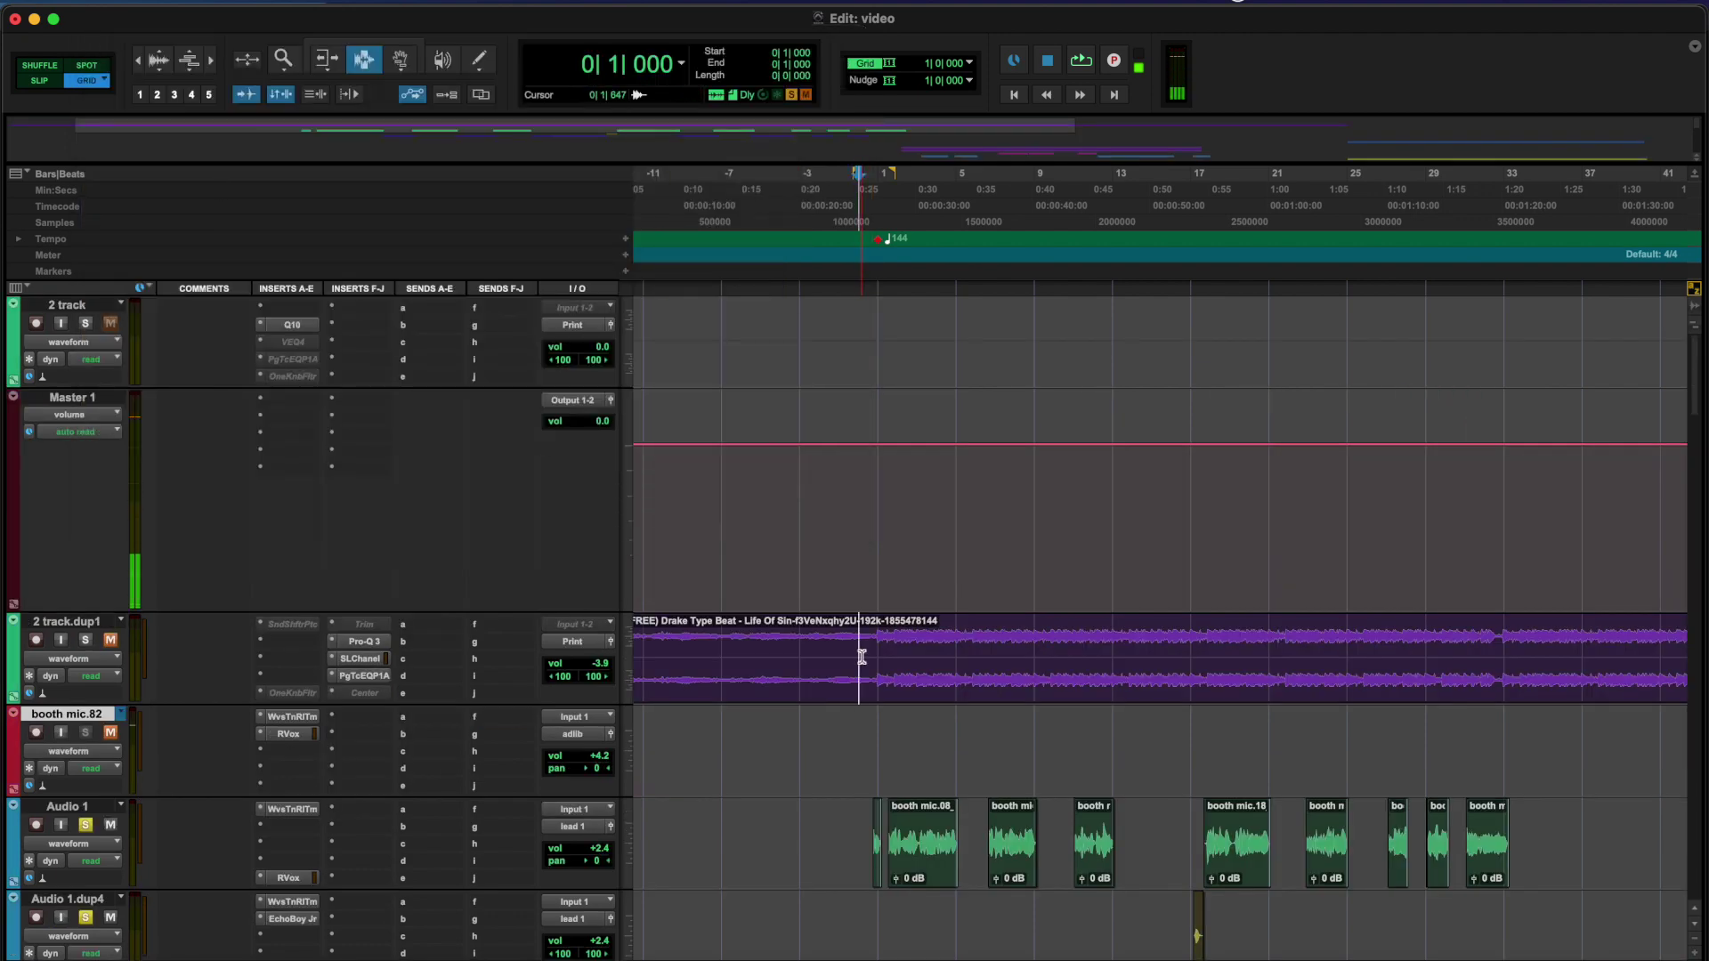
pyautogui.scroll(-5, 862, 657)
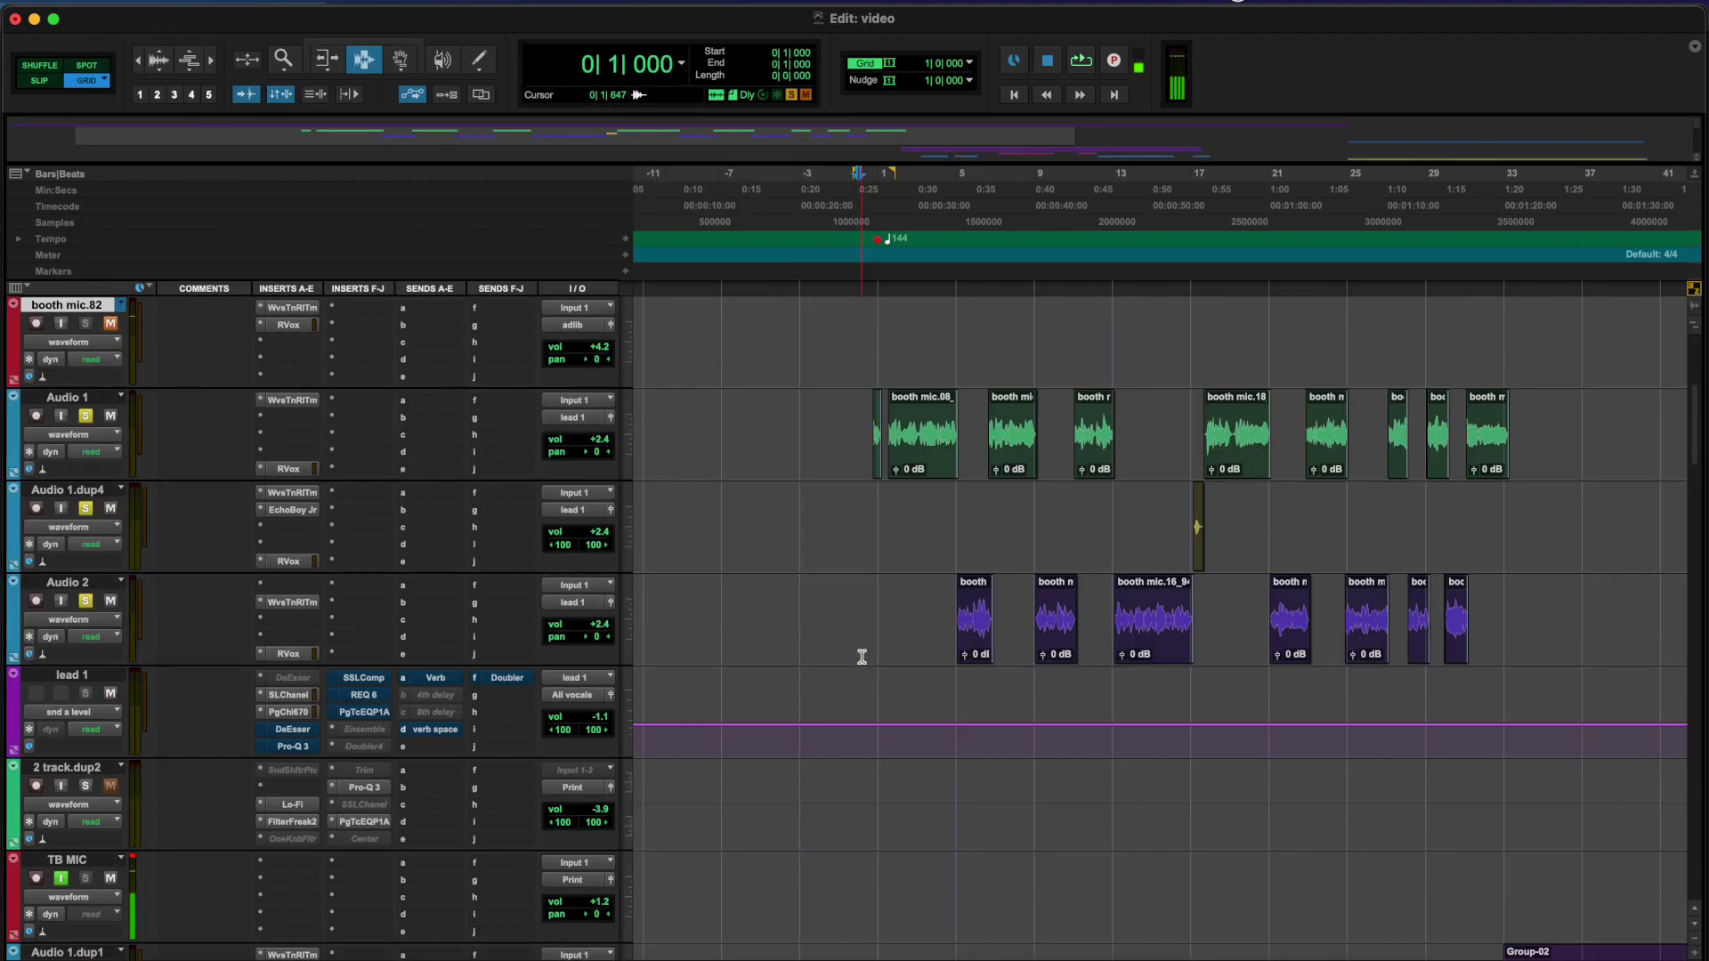
pyautogui.click(287, 712)
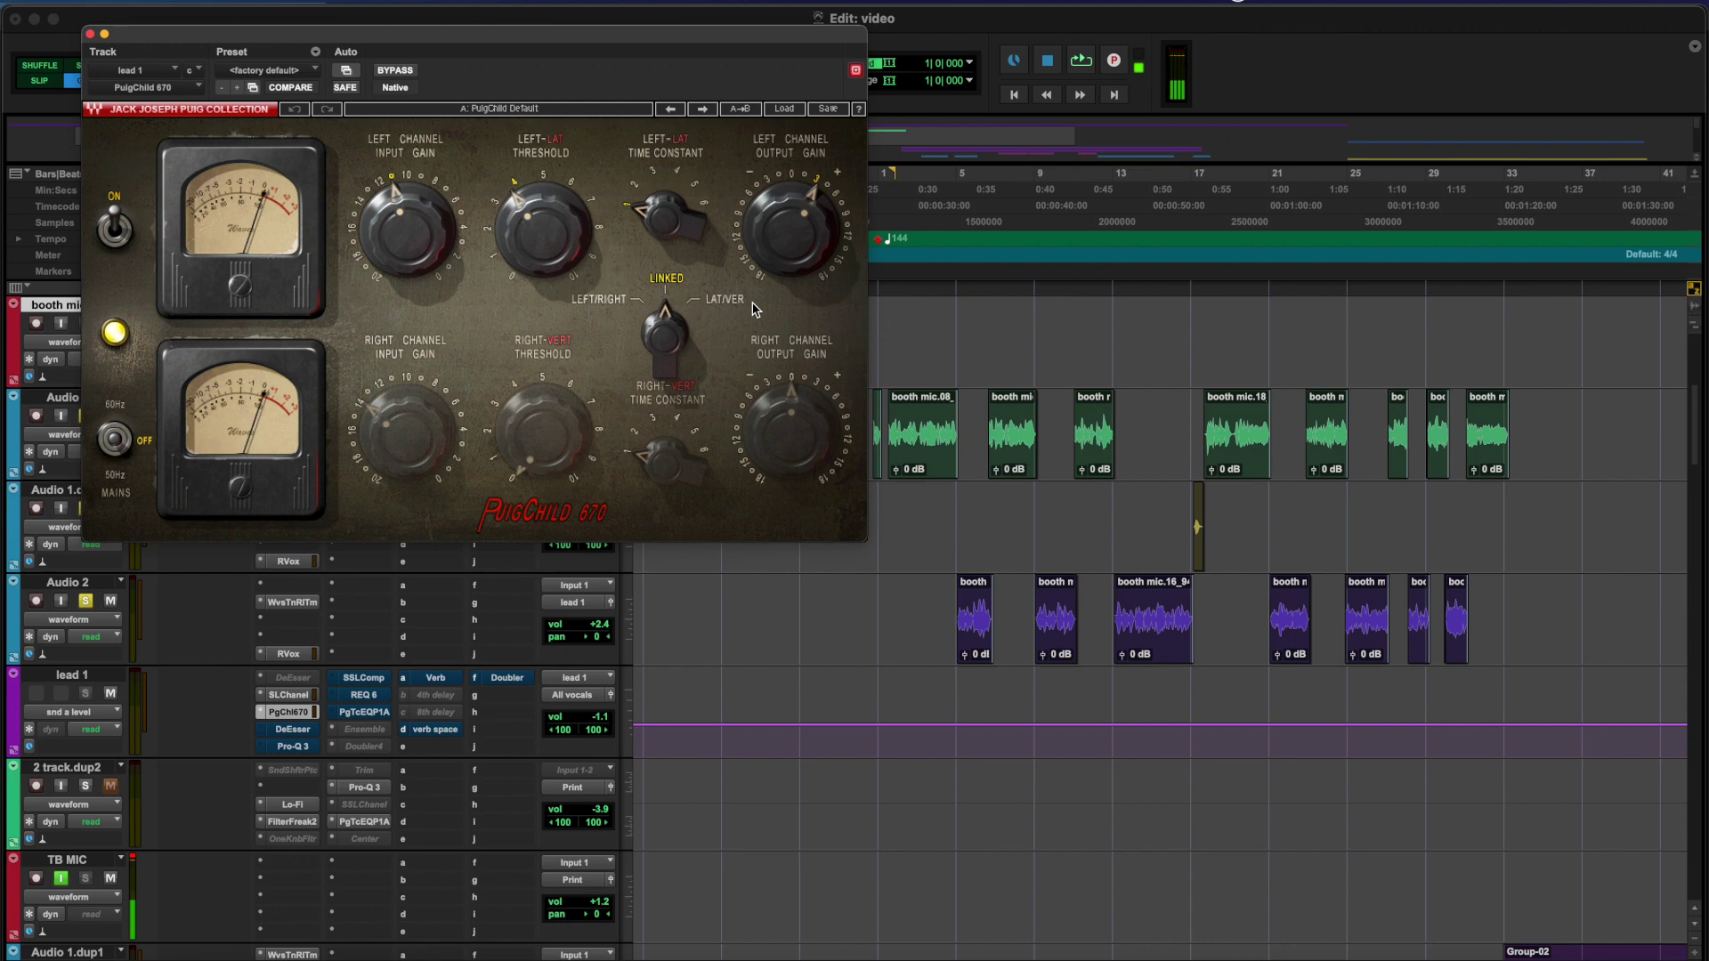
pyautogui.scroll(5, 107, 654)
pyautogui.click(85, 640)
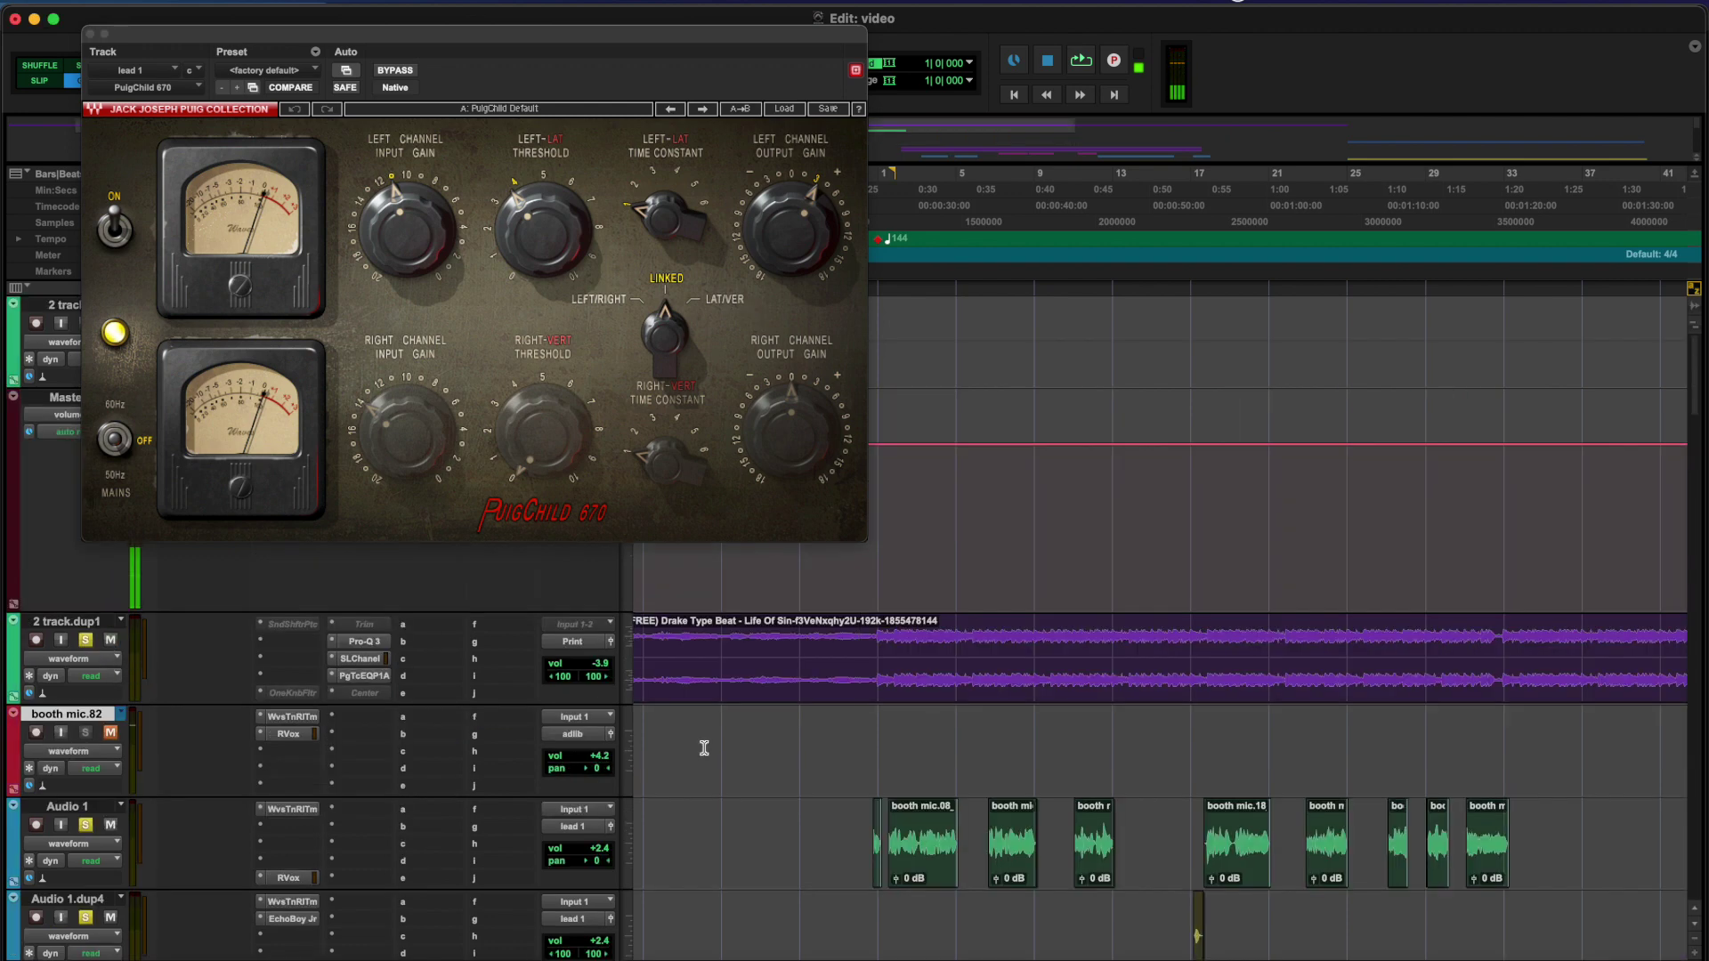
pyautogui.click(860, 749)
# Play the beat and vocals with PuigChild 670 on lead 1 bypassed and enabled in turn, leave it enabled, and close the plug-in
pyautogui.scroll(-5, 873, 728)
pyautogui.press('space')
pyautogui.scroll(-3, 809, 698)
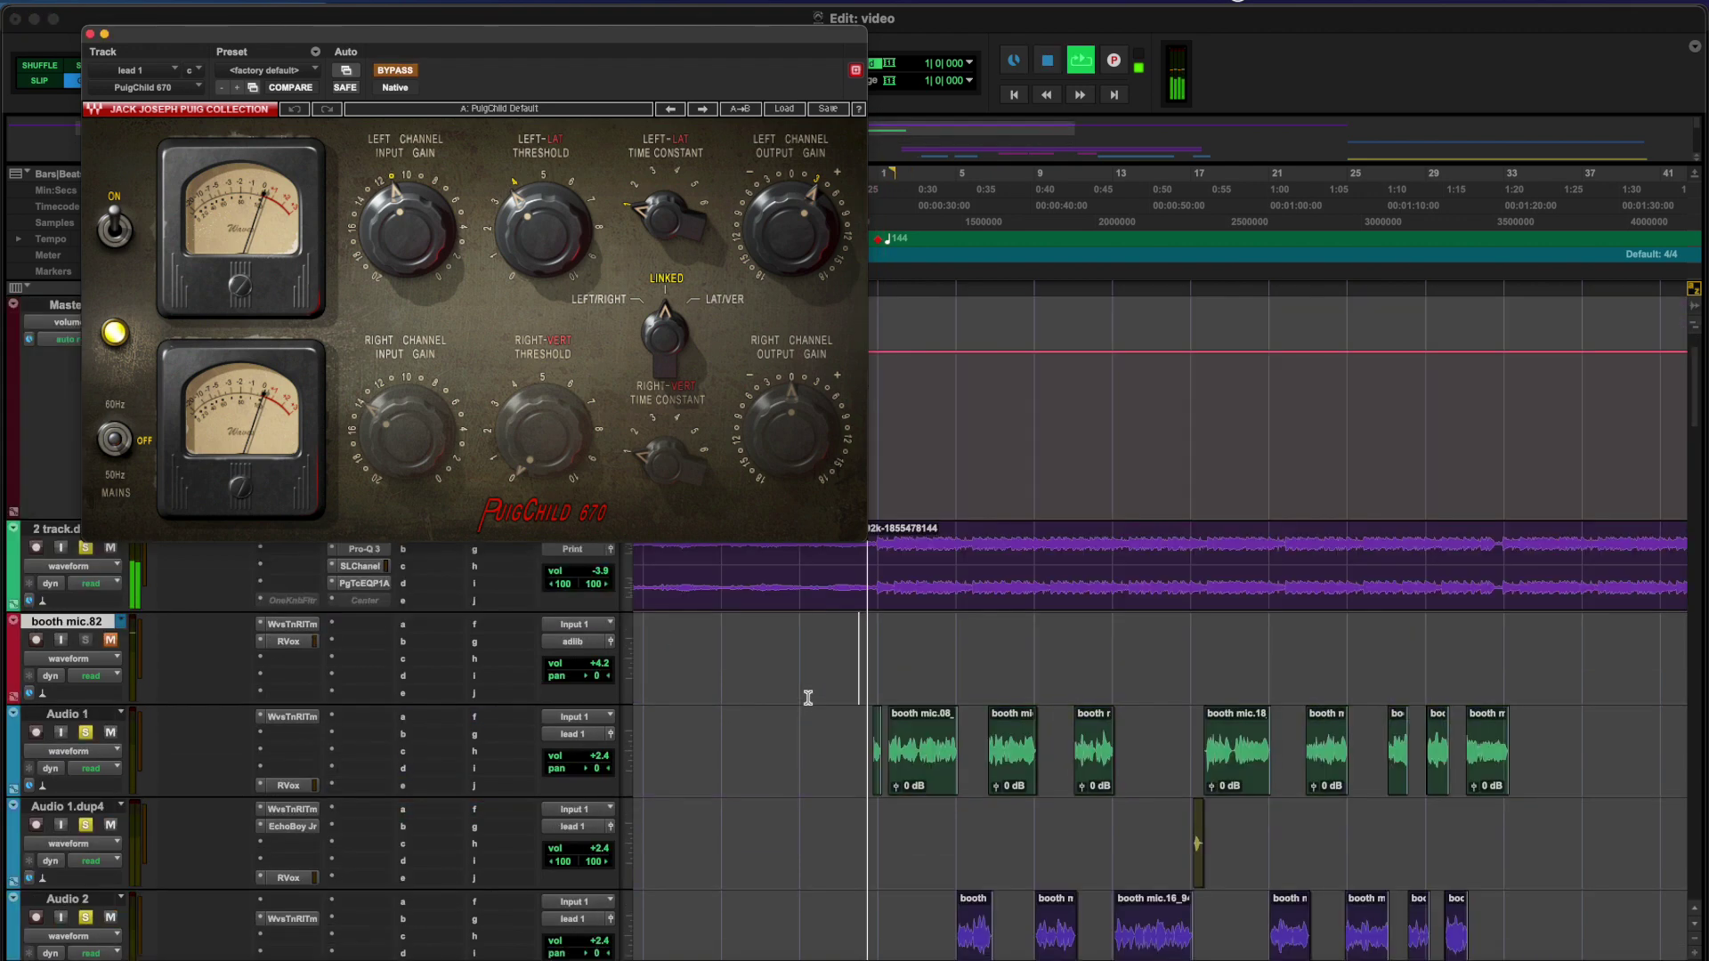
pyautogui.scroll(3, 808, 698)
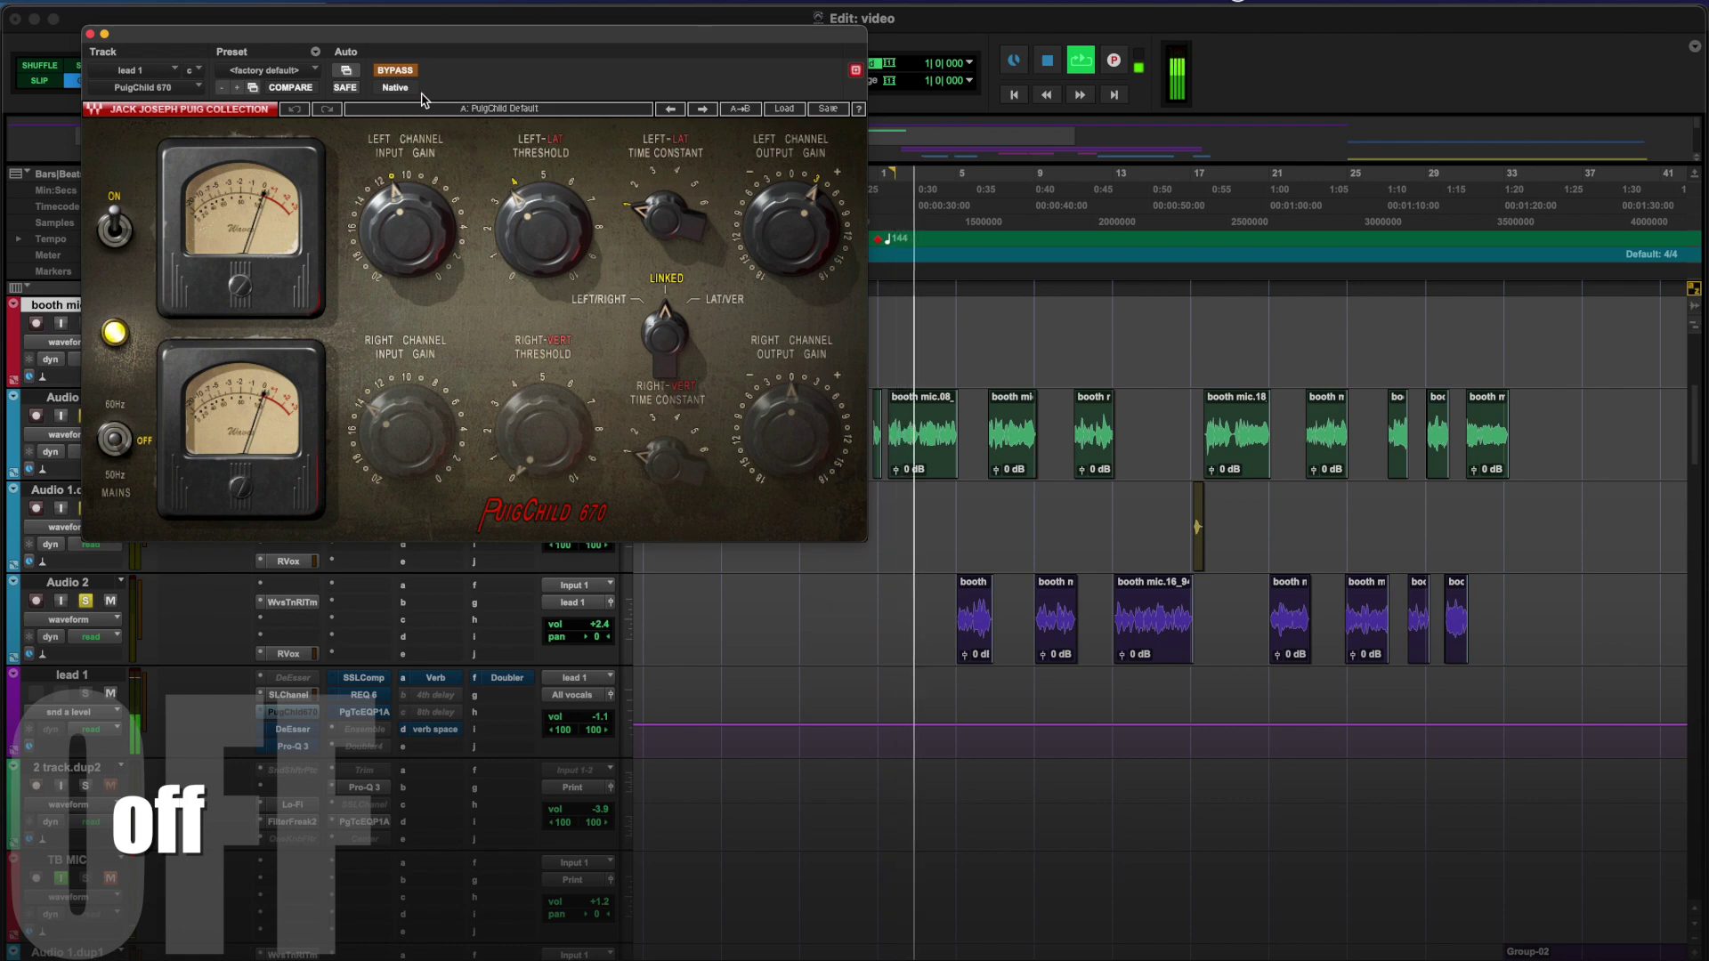
pyautogui.click(401, 73)
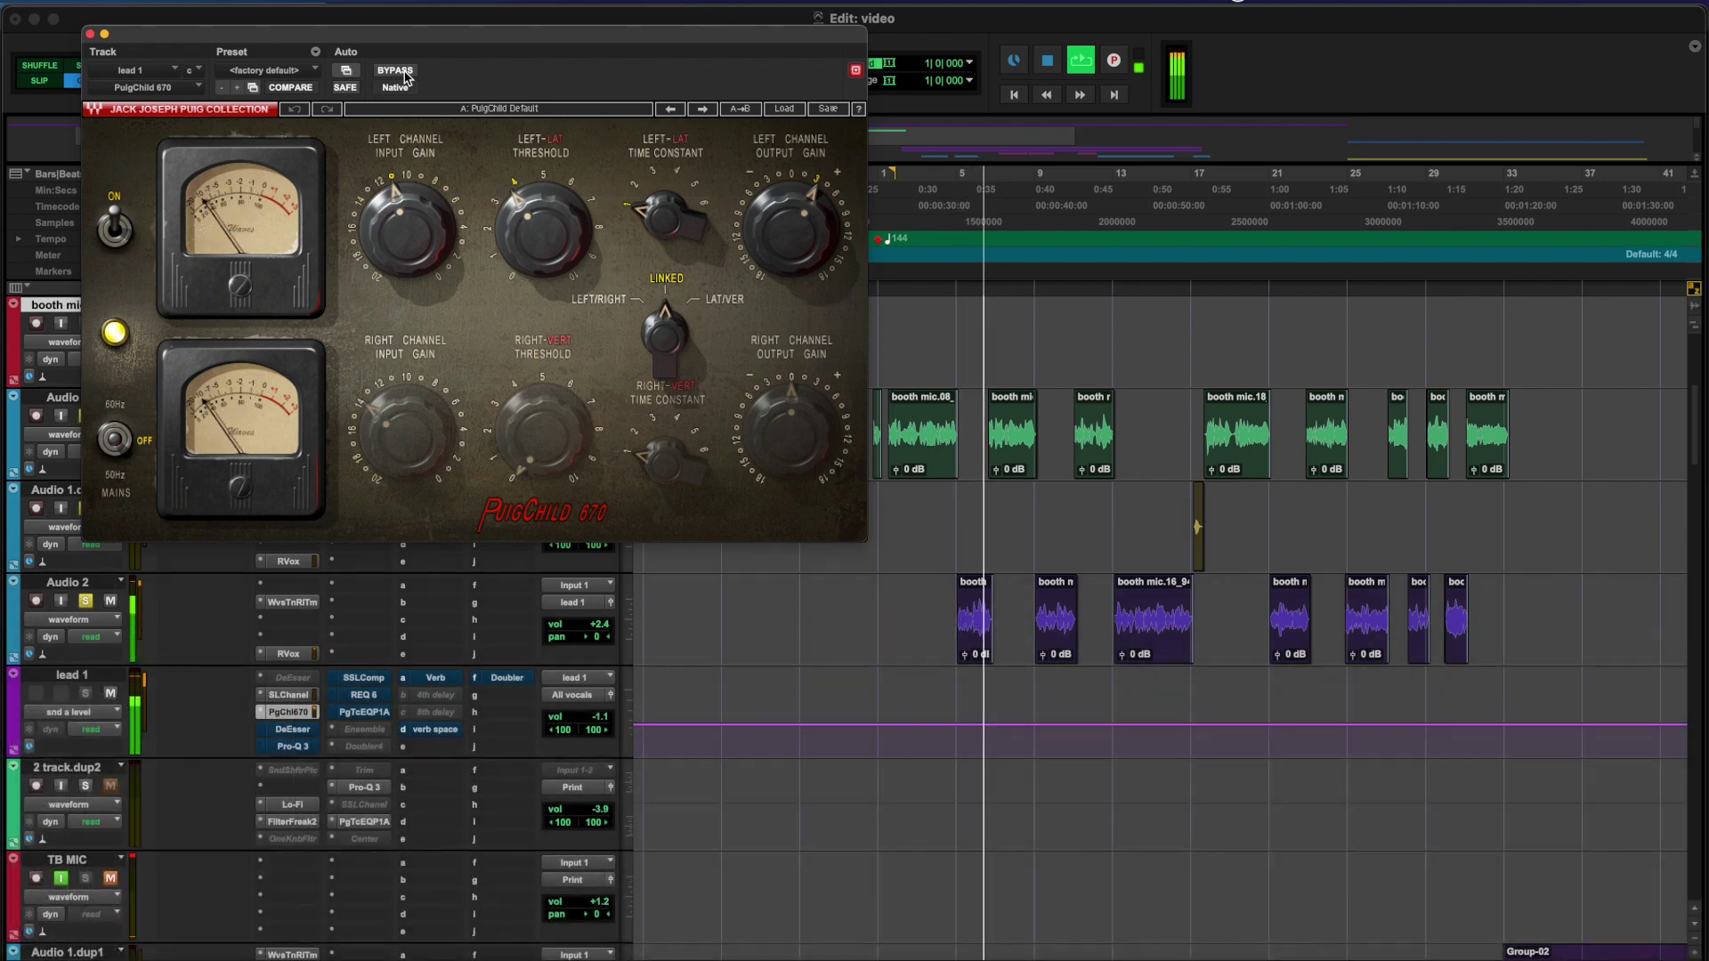
pyautogui.click(401, 73)
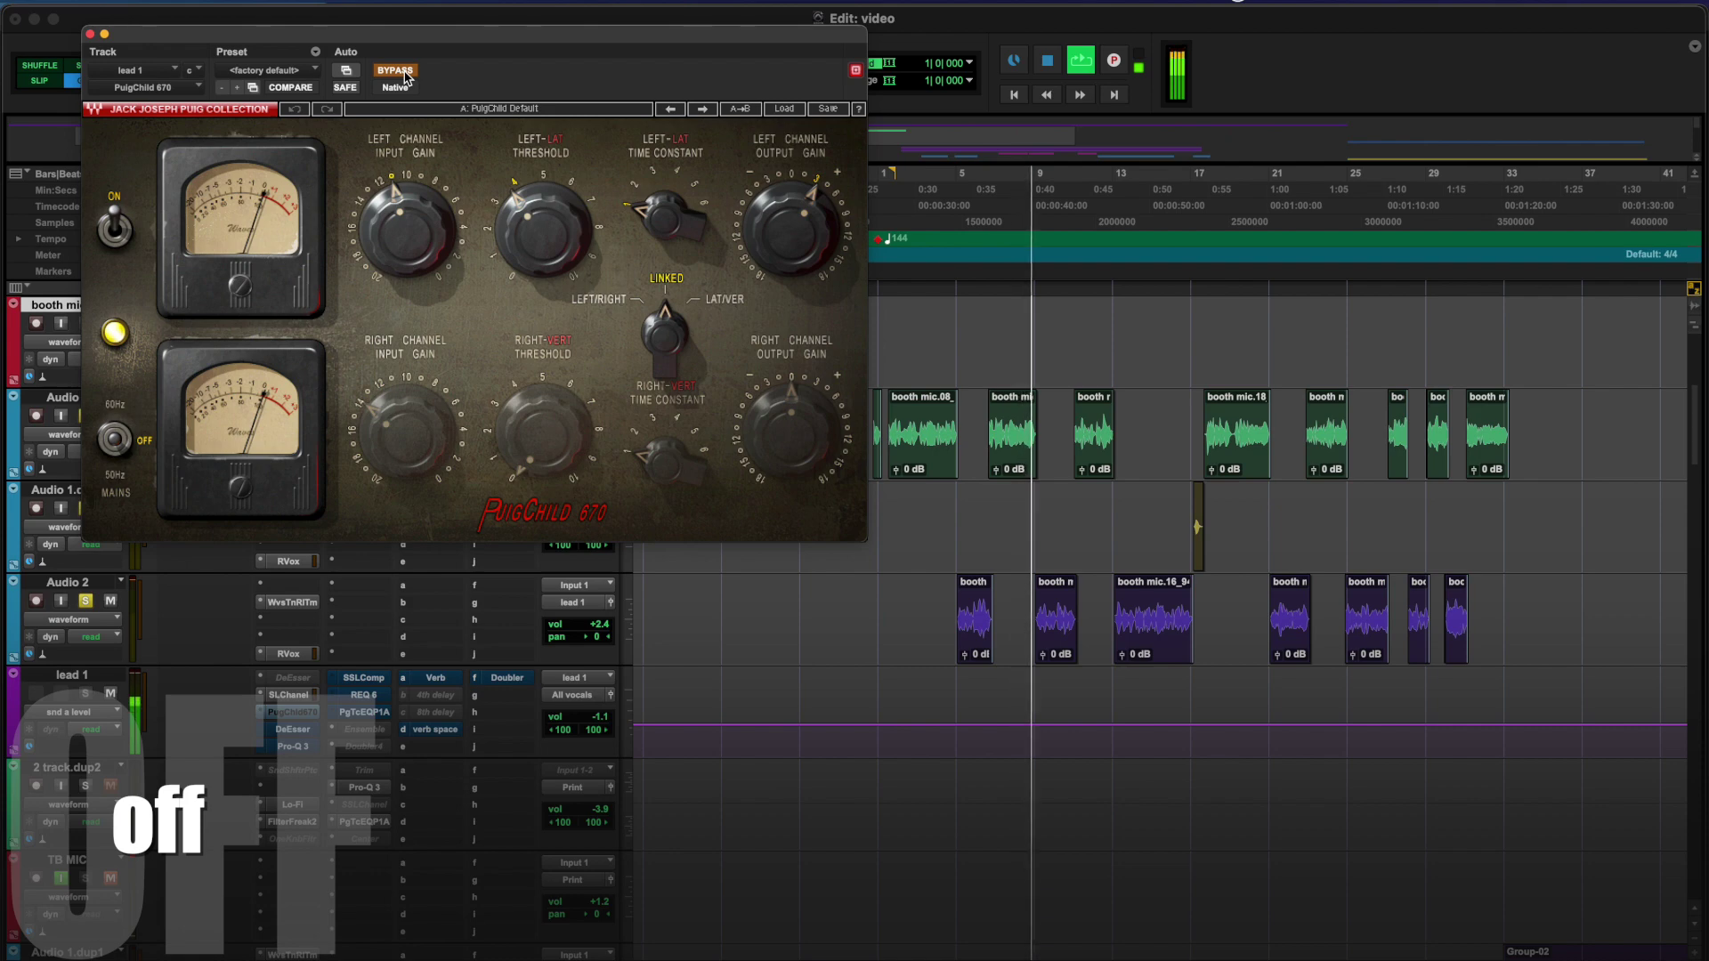
pyautogui.click(403, 73)
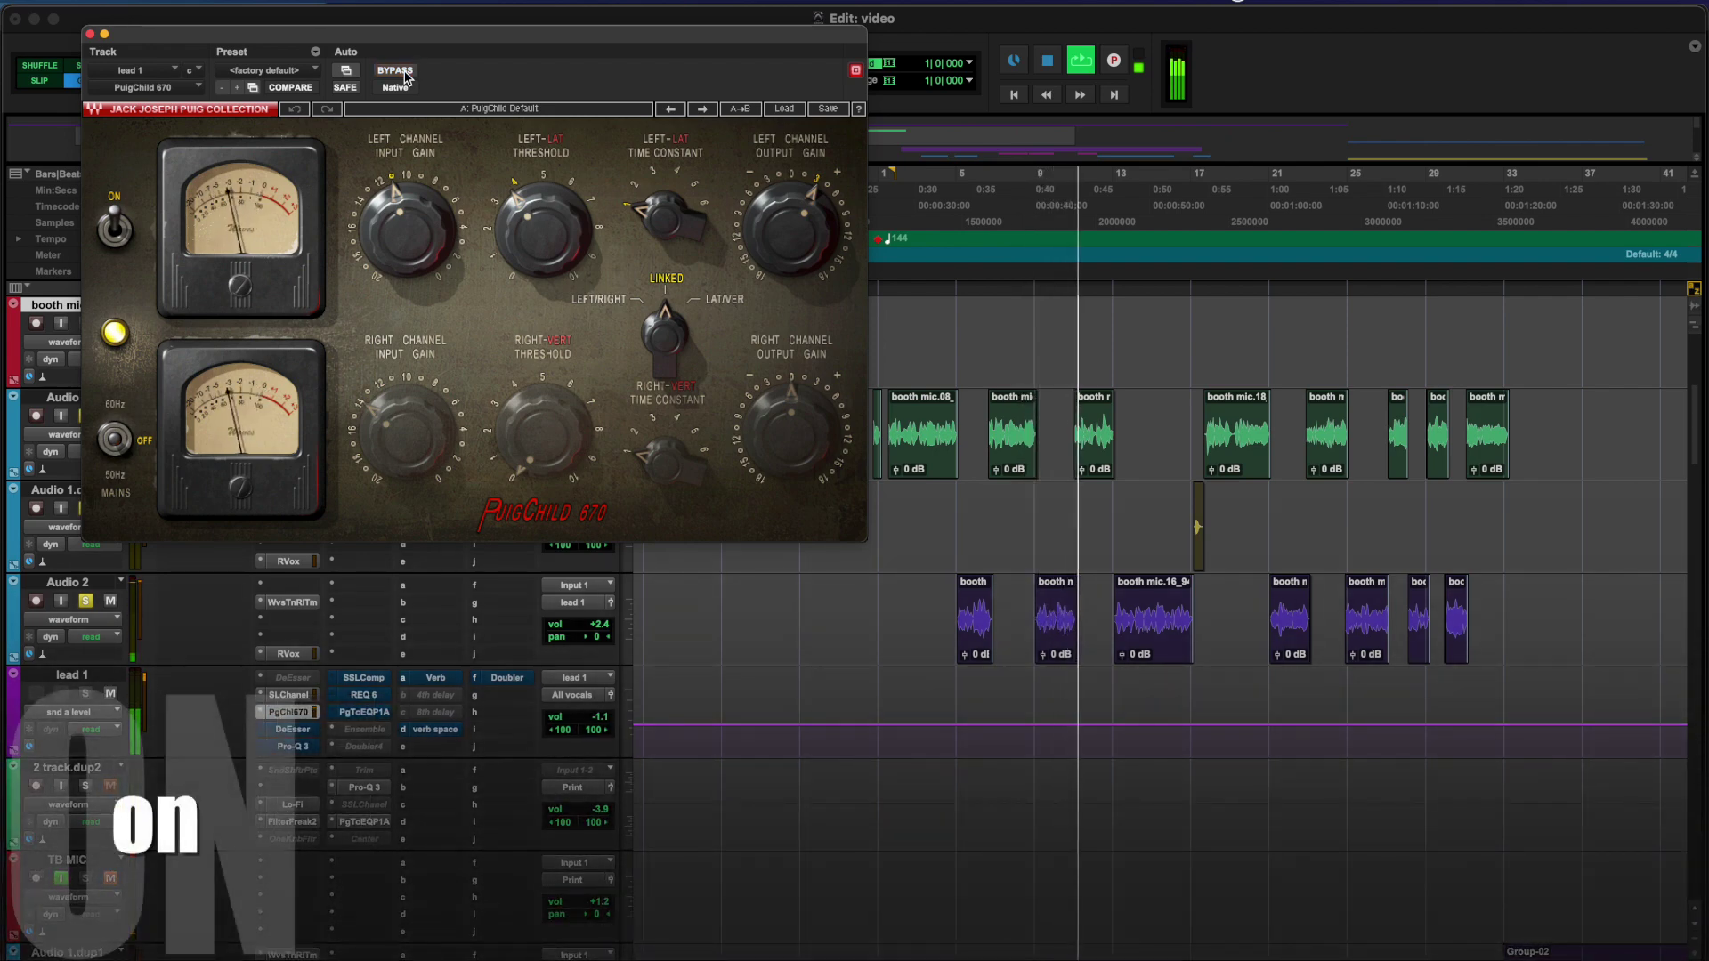
pyautogui.click(111, 879)
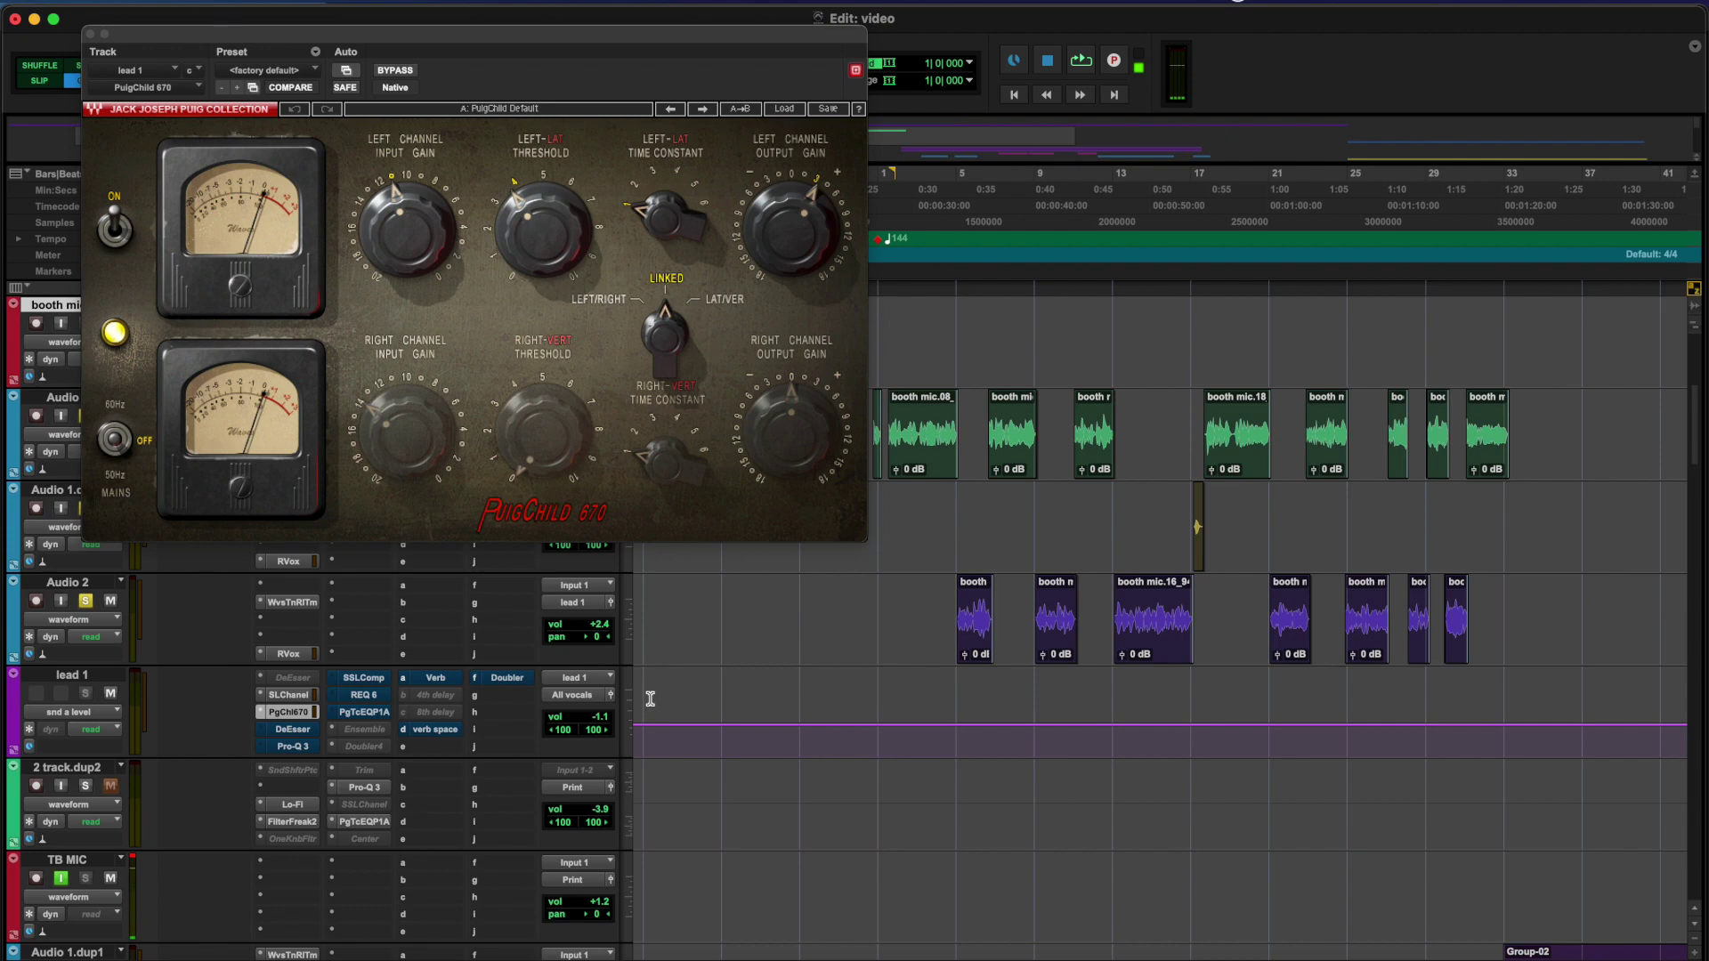
pyautogui.click(574, 534)
pyautogui.click(90, 34)
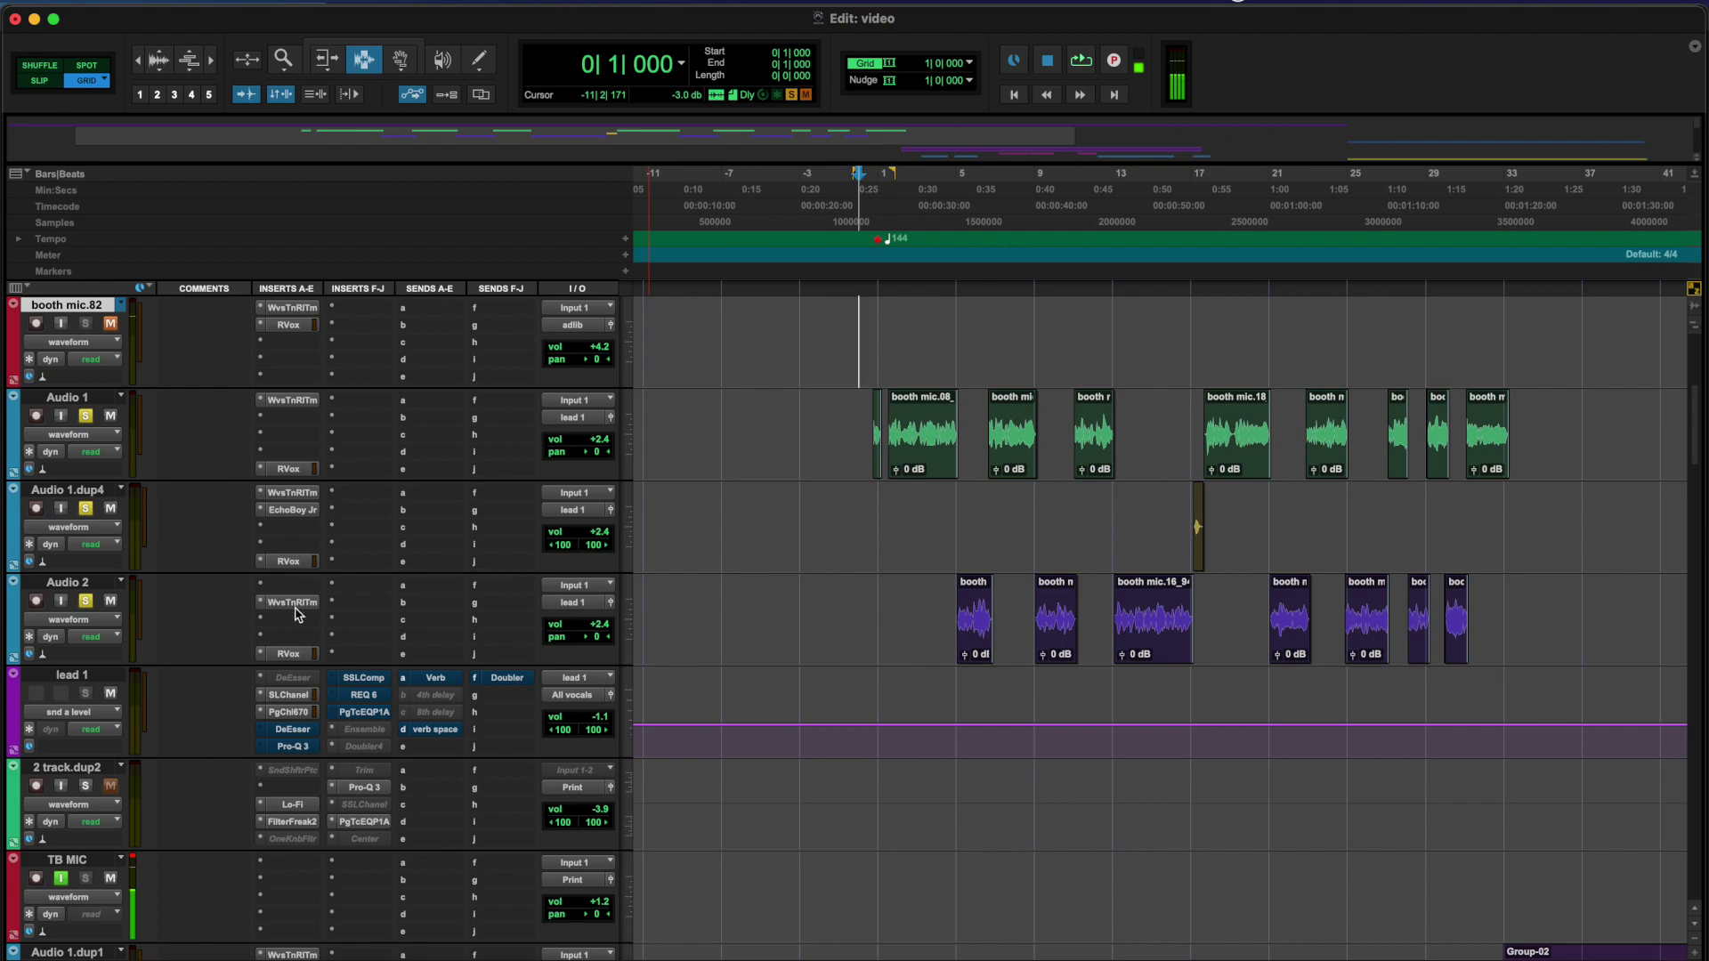
# Open DeEsser on lead 1 and play the soloed beat and vocals from bar 0 with it bypassed
pyautogui.click(290, 729)
pyautogui.click(290, 730)
pyautogui.click(287, 715)
pyautogui.click(287, 714)
pyautogui.click(290, 729)
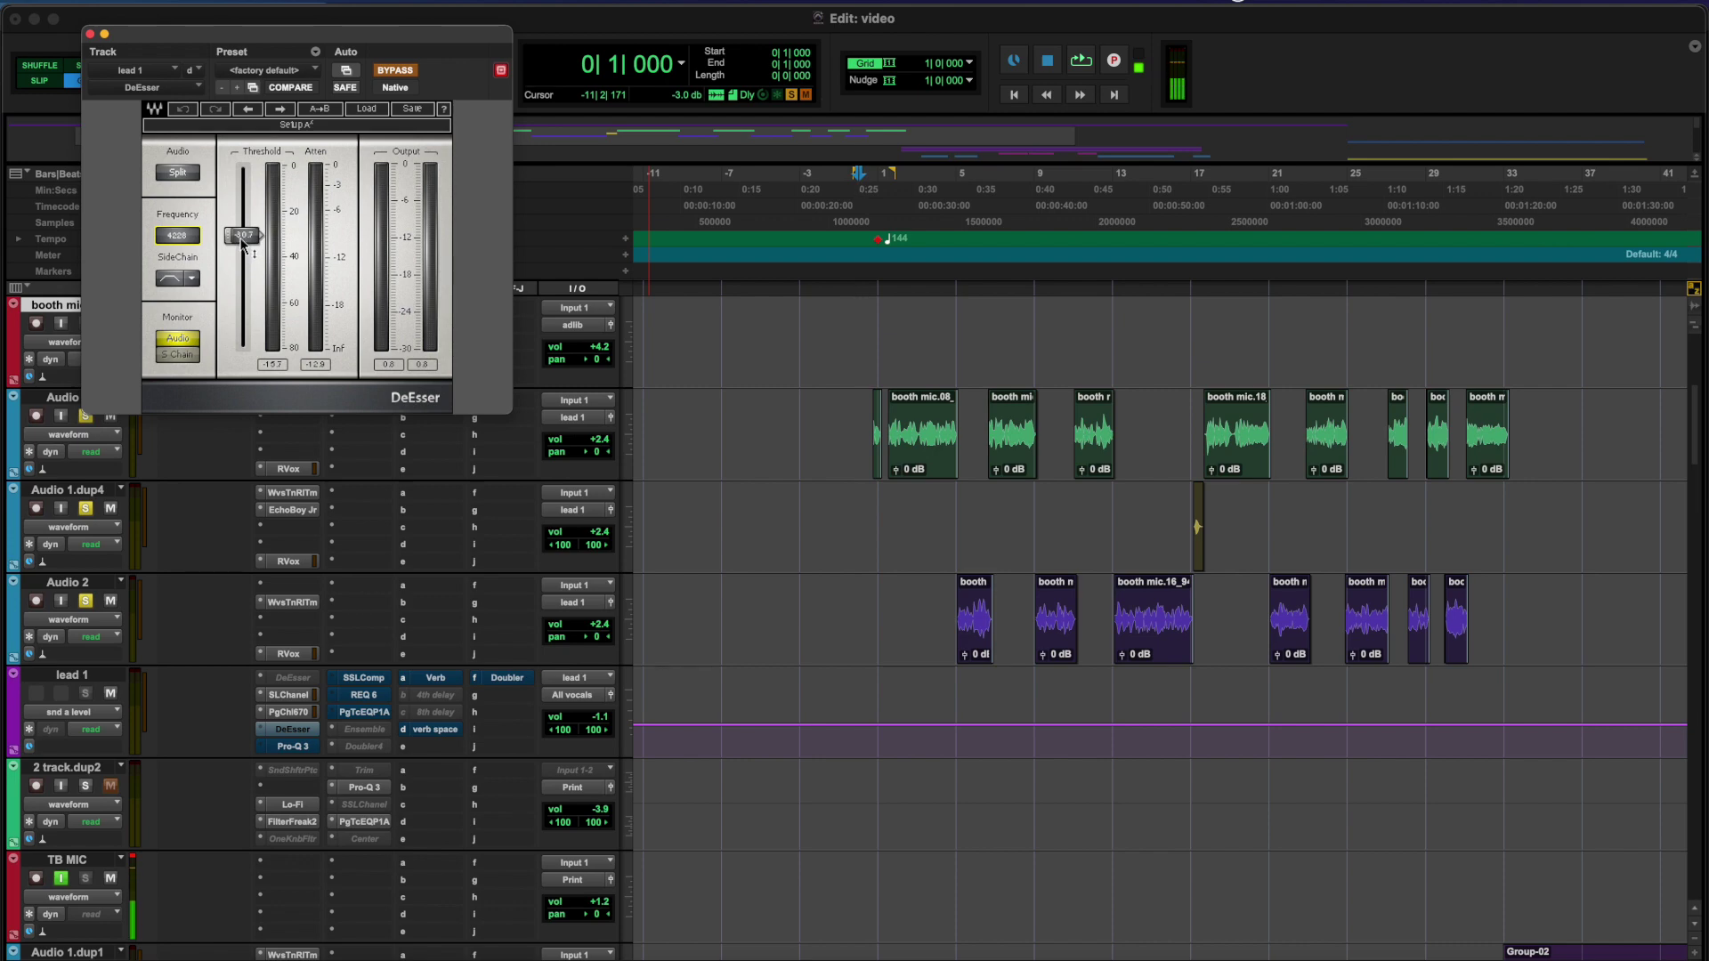
pyautogui.press('space')
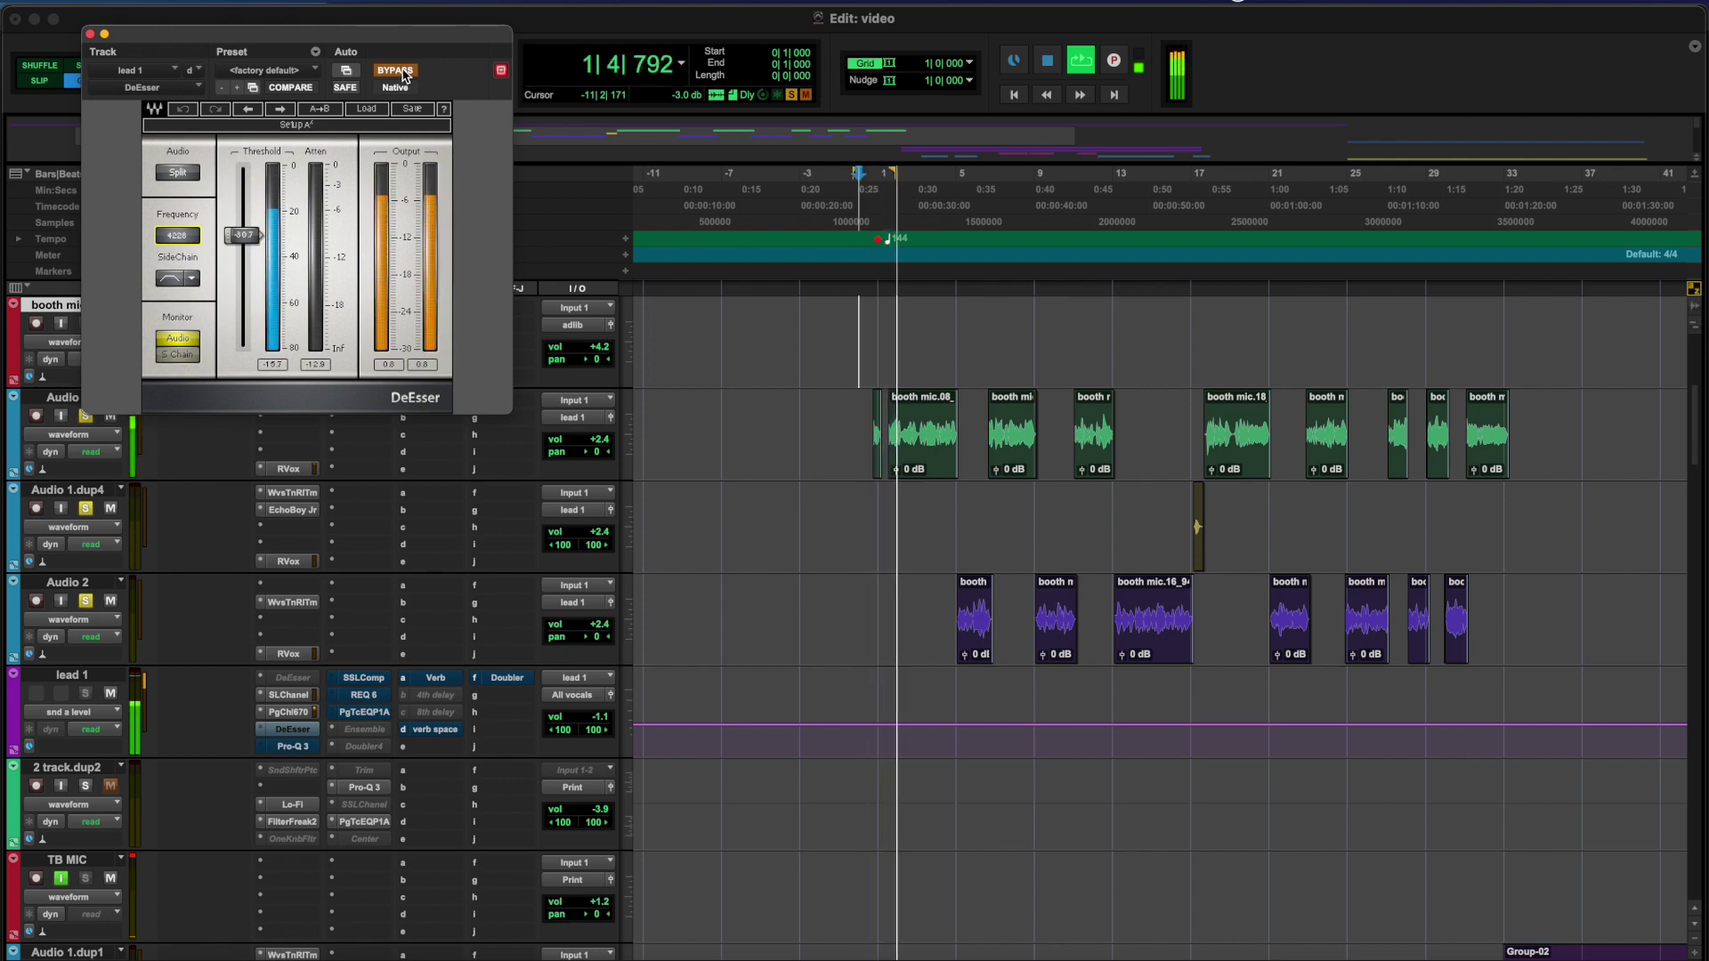
pyautogui.press('space')
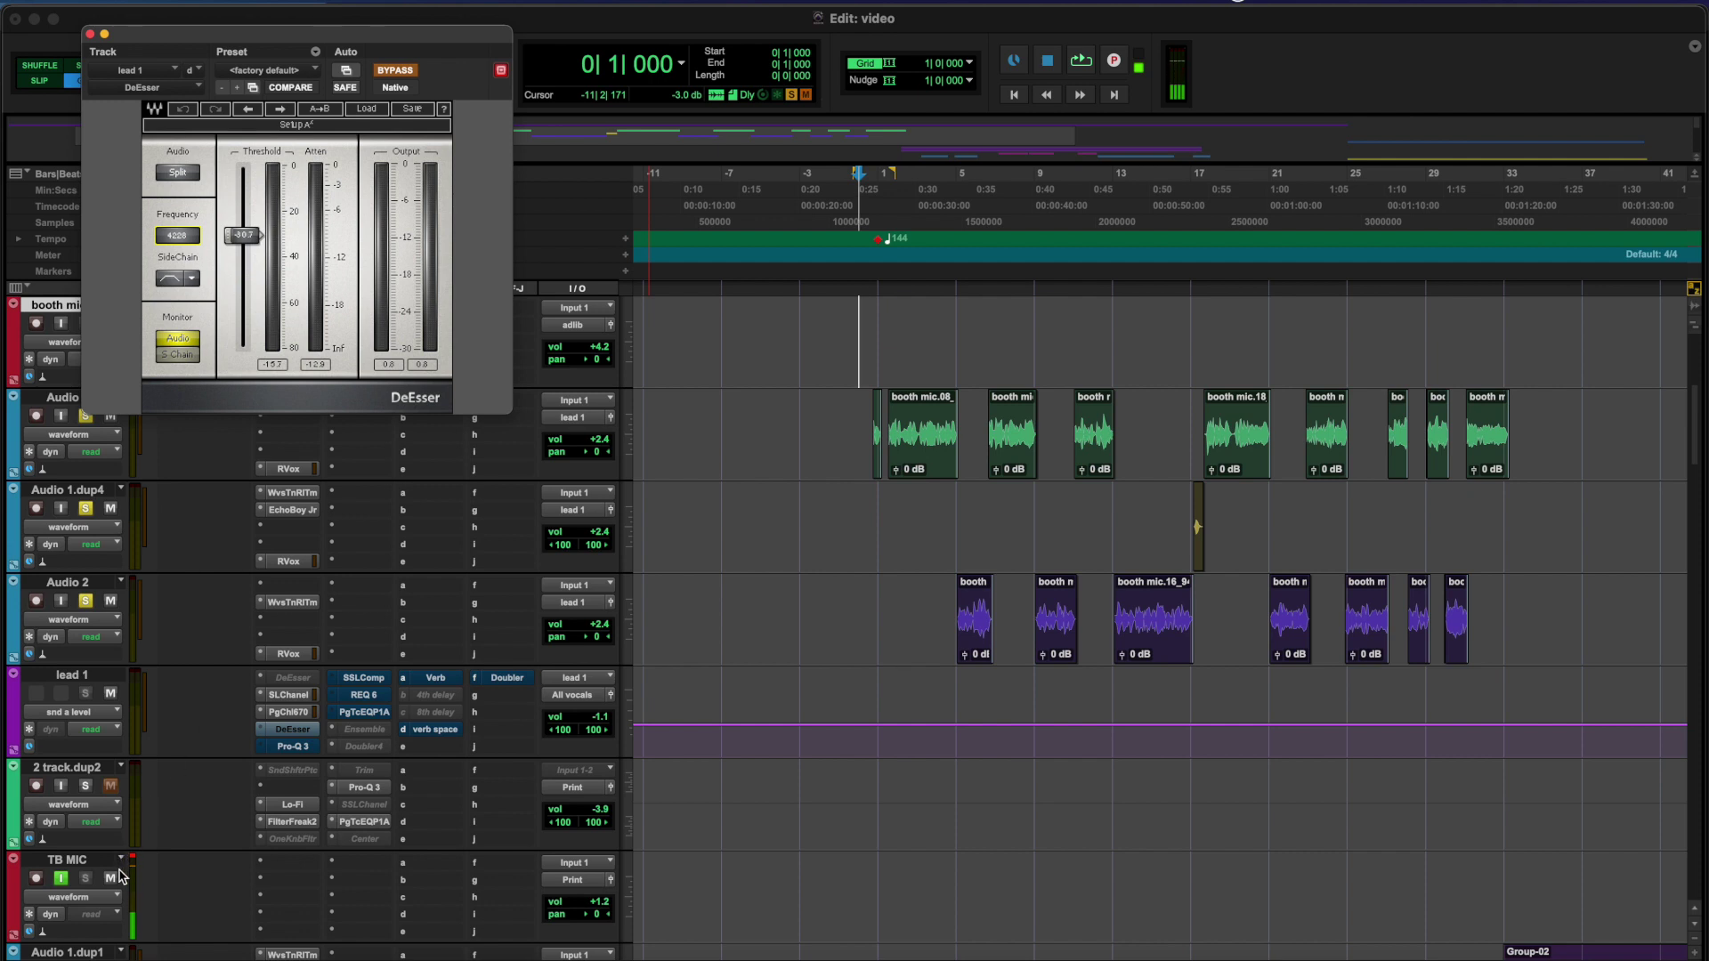
pyautogui.press('space')
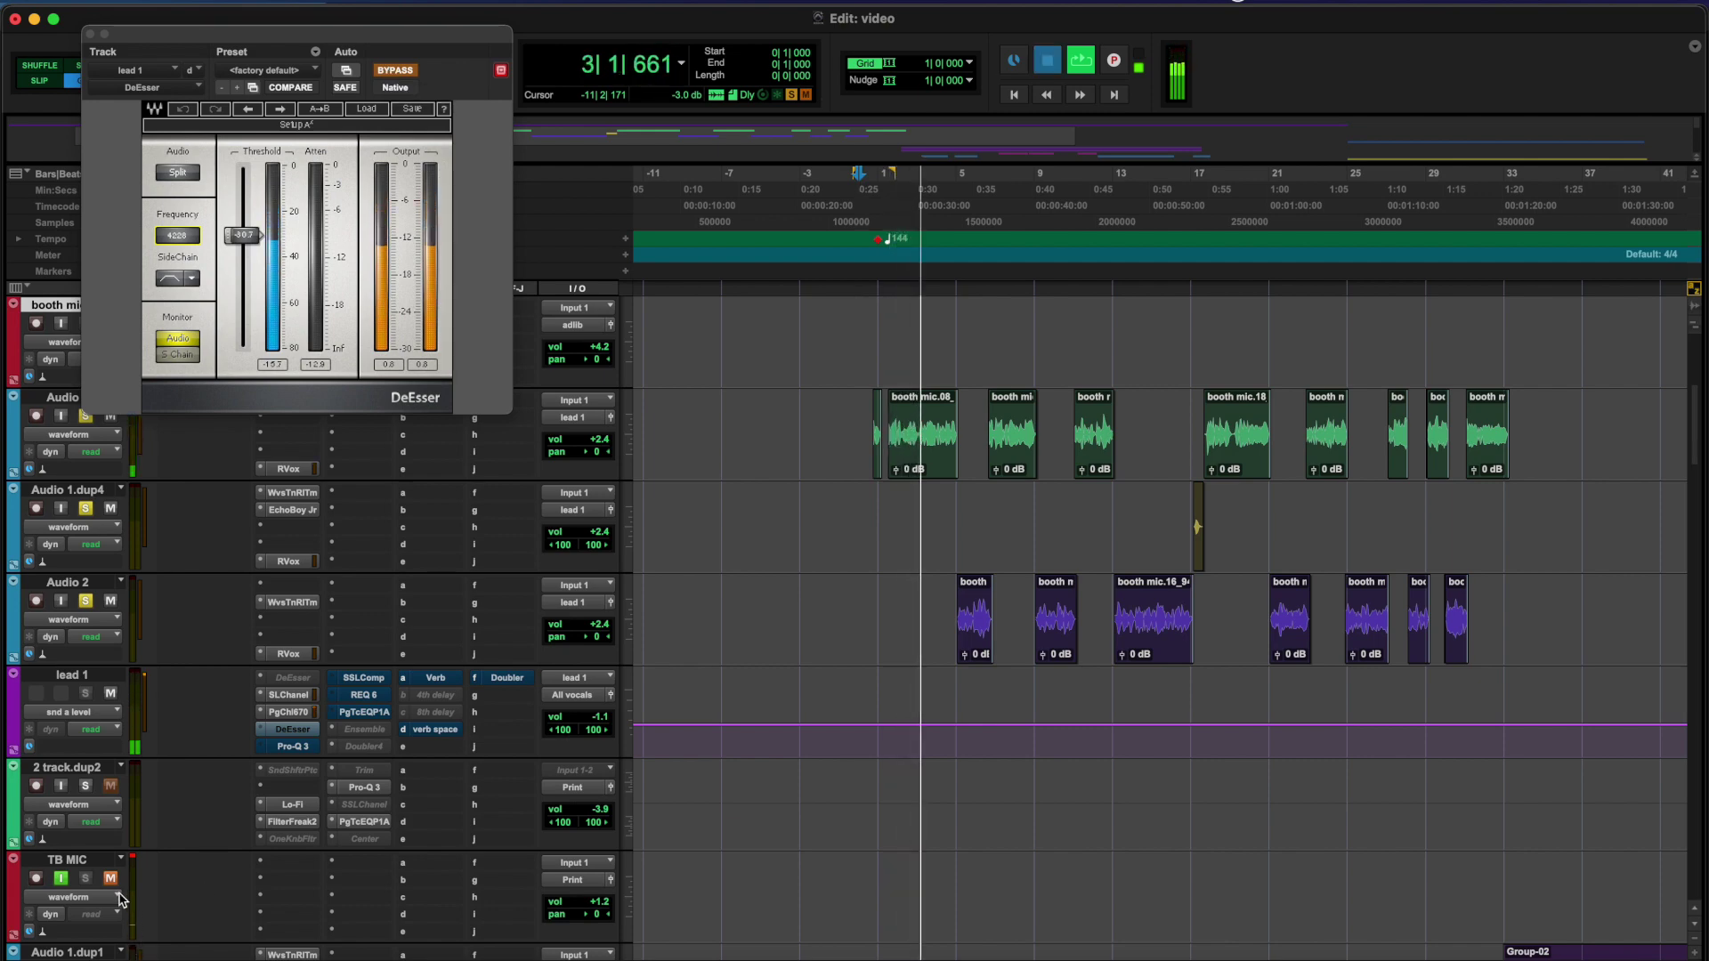
pyautogui.press('space')
# Enable DeEsser on lead 1 and play the soloed tracks from bar 0, muting TB MIC during playback only
pyautogui.click(402, 74)
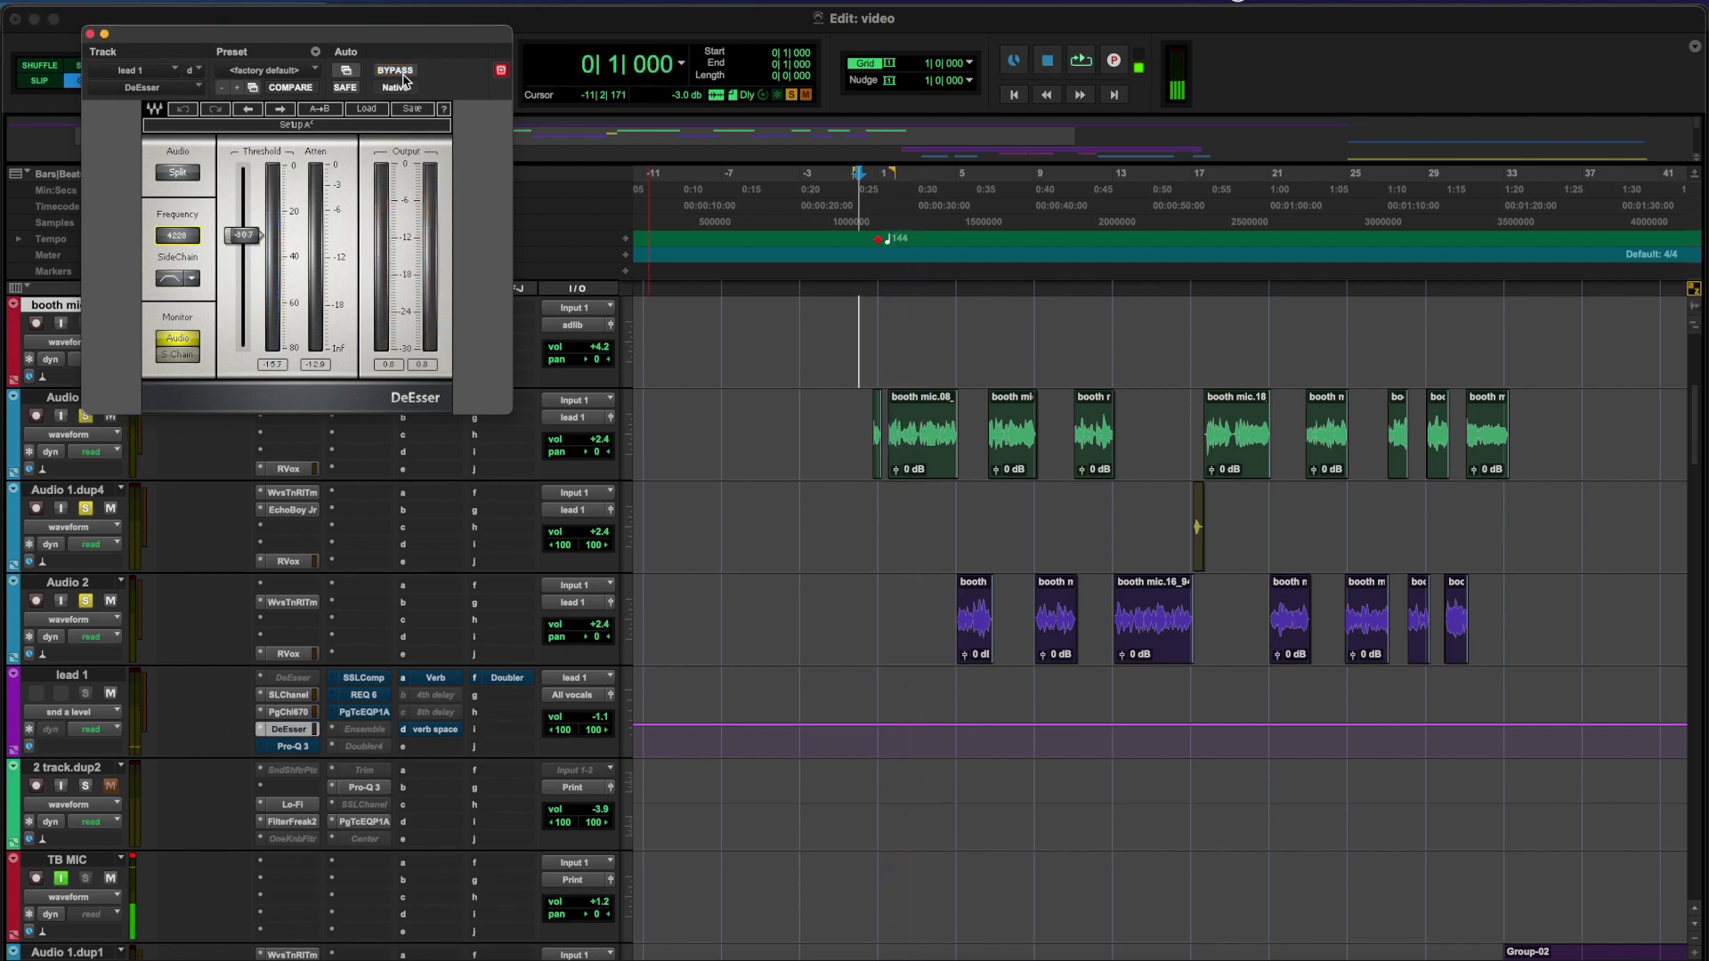
pyautogui.press('space')
pyautogui.click(111, 878)
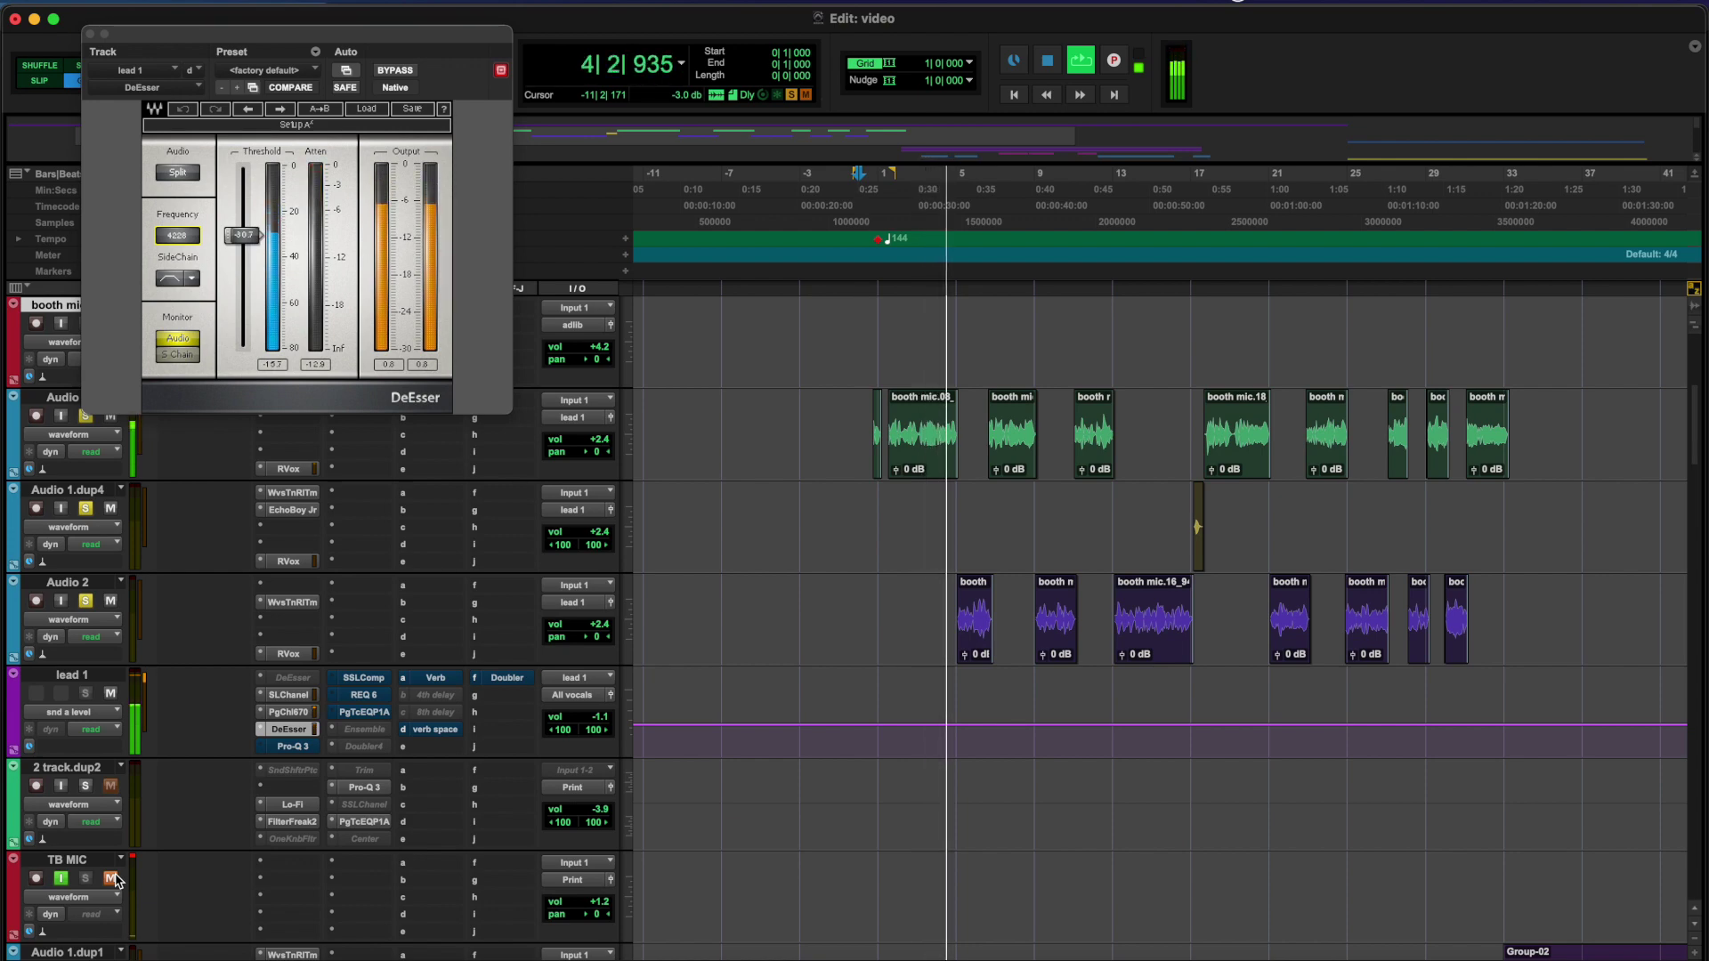
pyautogui.click(111, 878)
pyautogui.press('space')
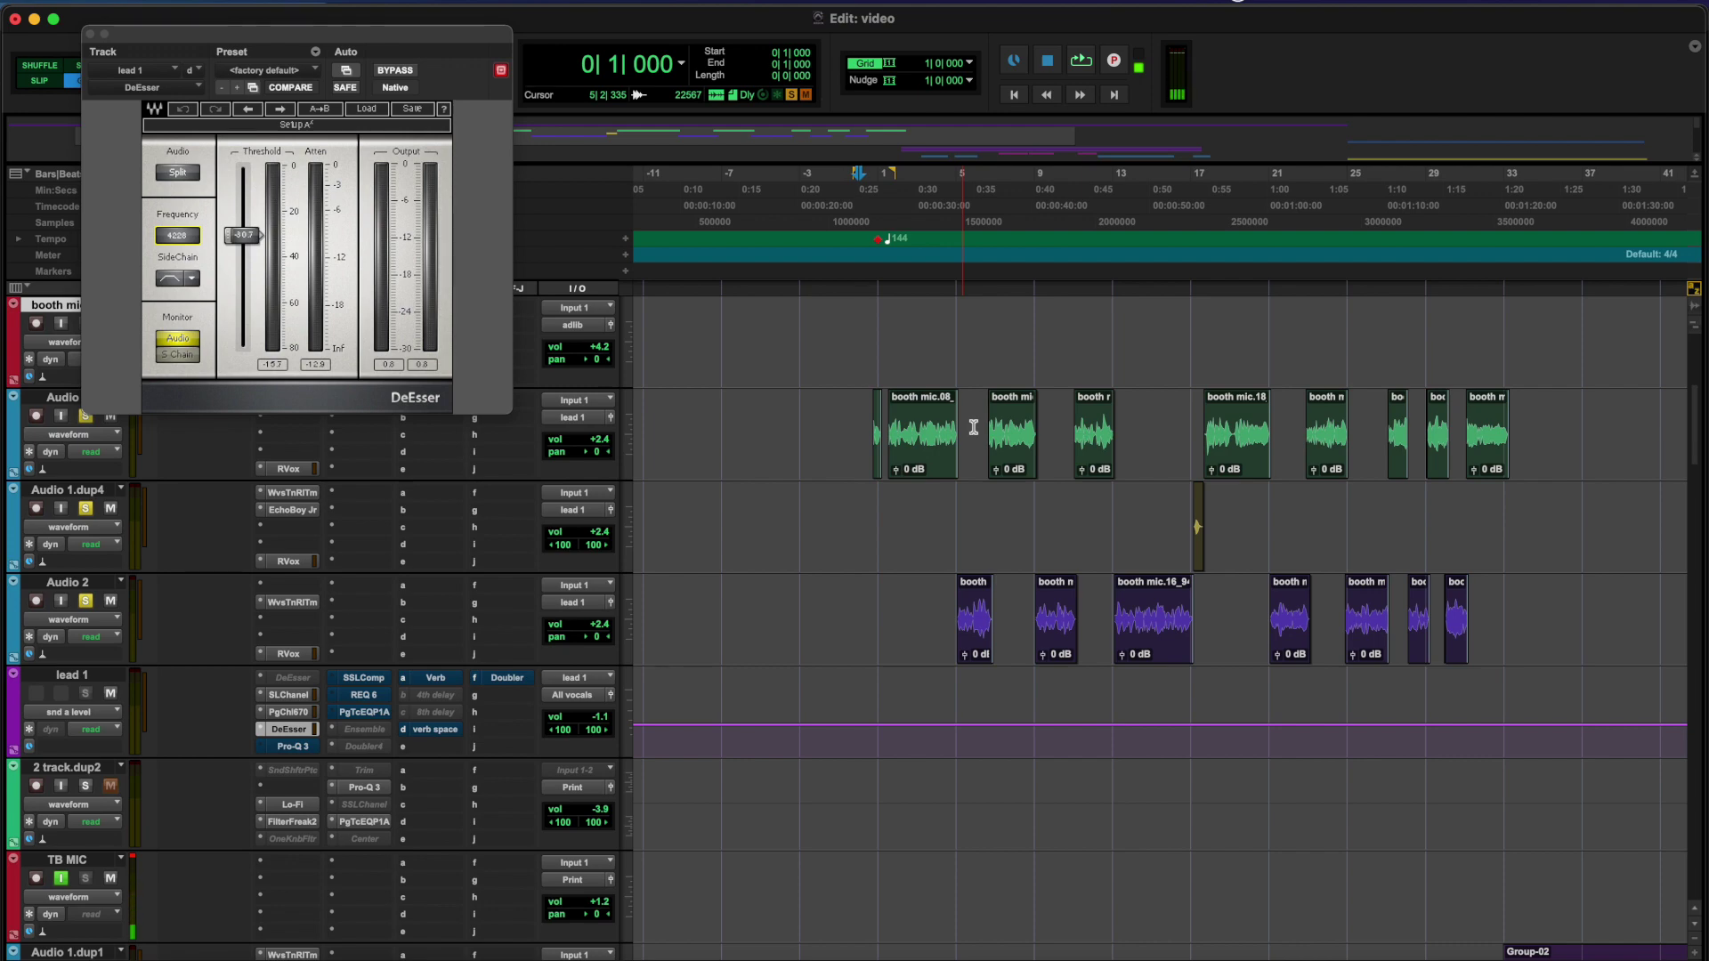
# Look at Pro-Q 3 on the 2 track.dup1 beat, return to the lead 1 inserts, and close the plug-in
pyautogui.scroll(-3, 776, 640)
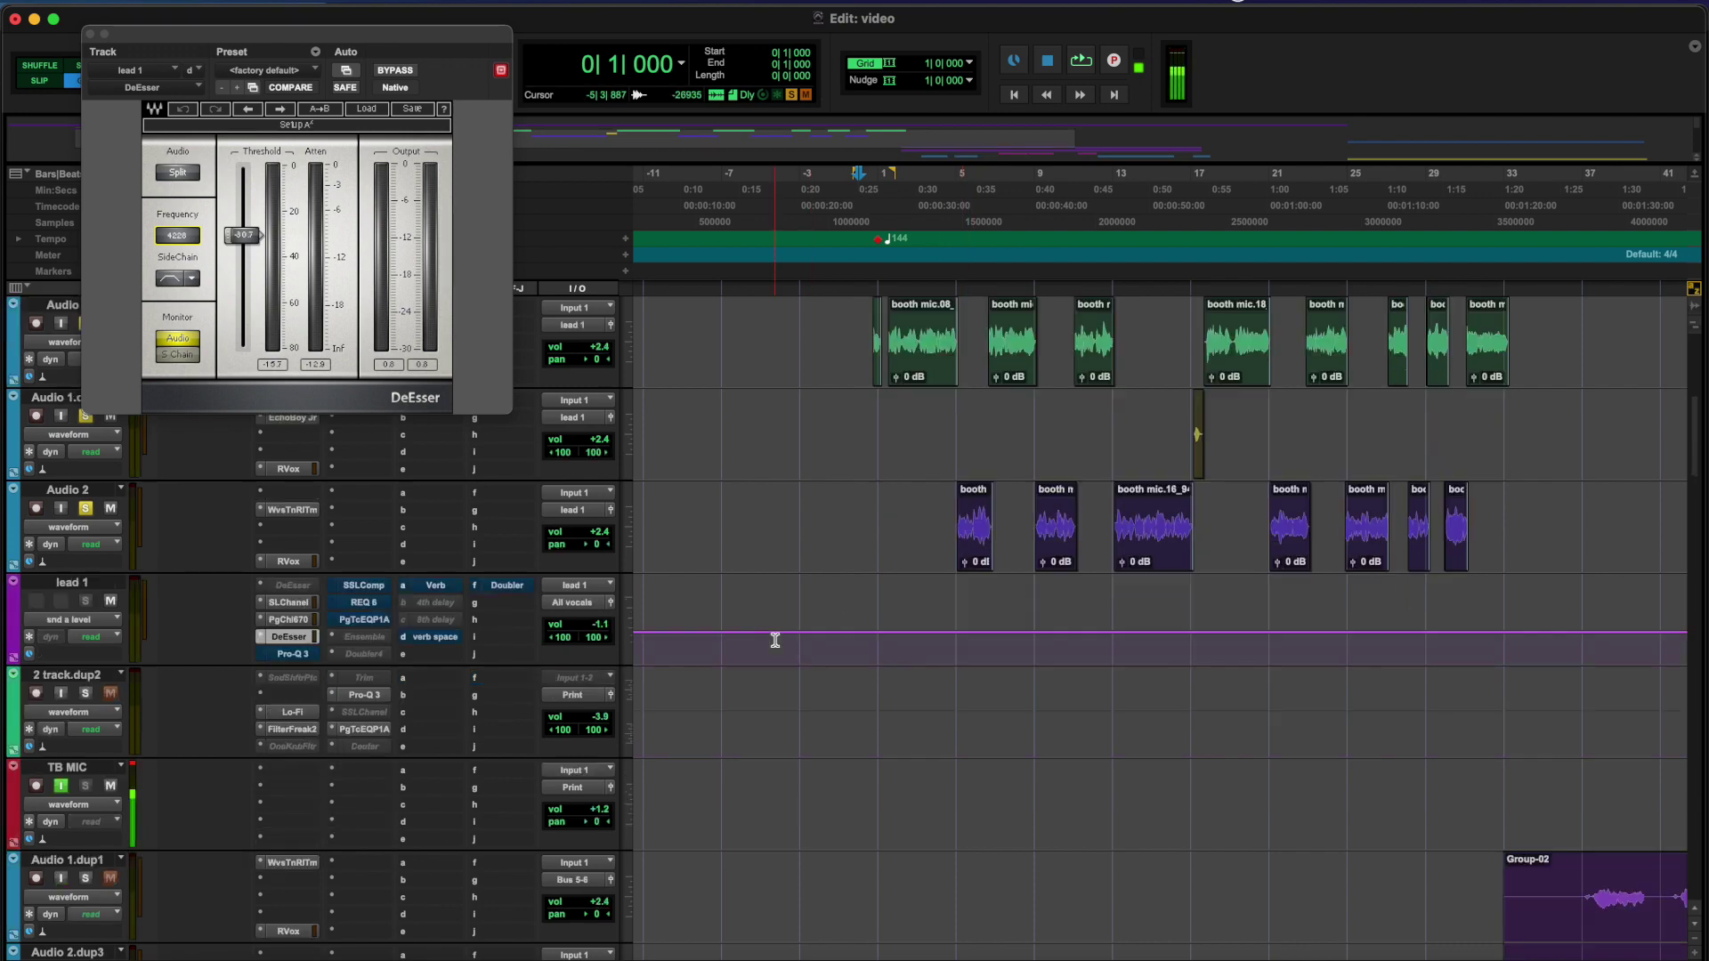
pyautogui.scroll(3, 775, 640)
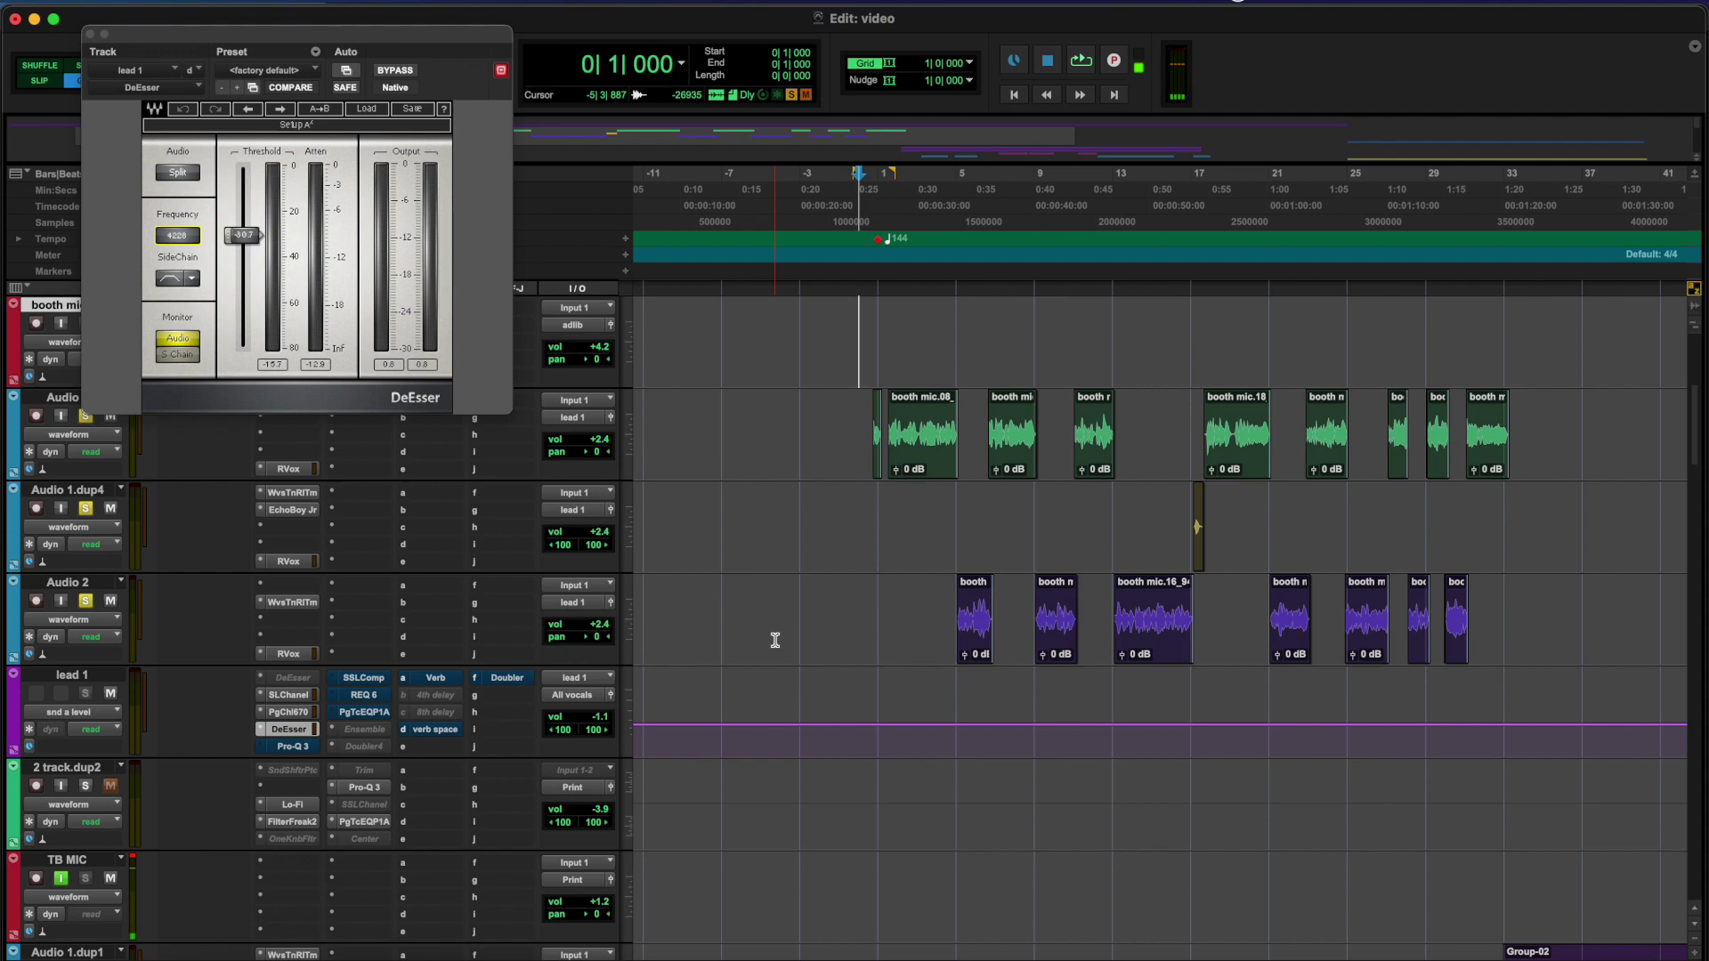
pyautogui.scroll(5, 775, 640)
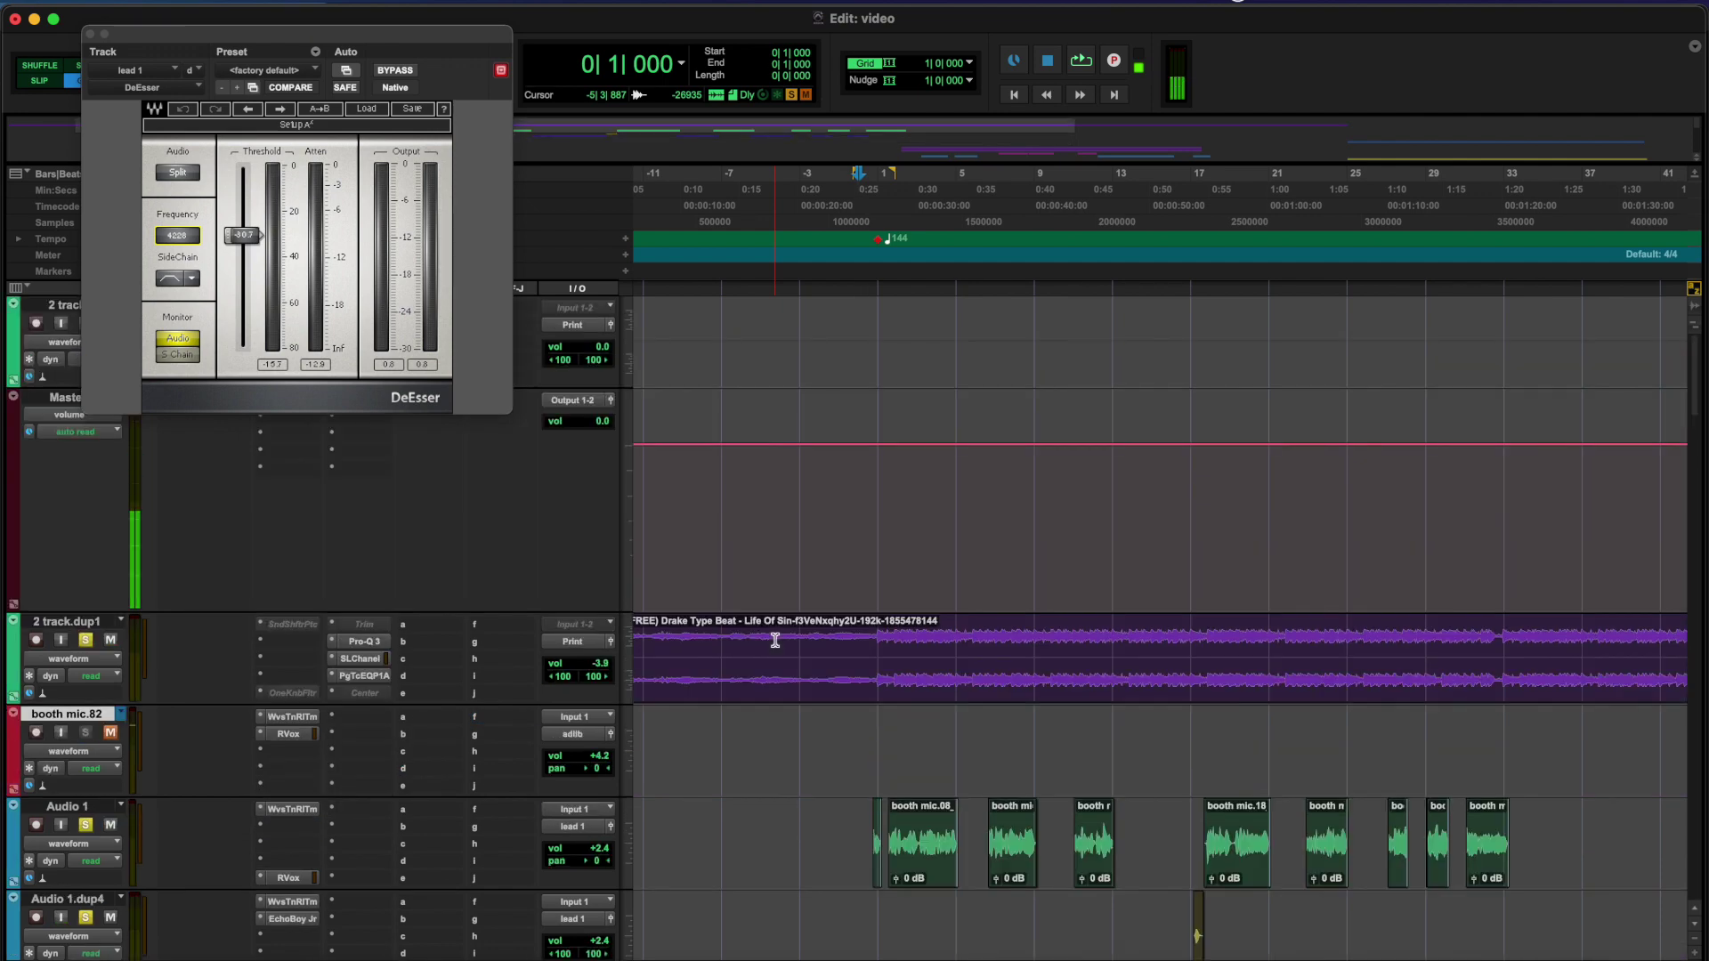
pyautogui.click(352, 643)
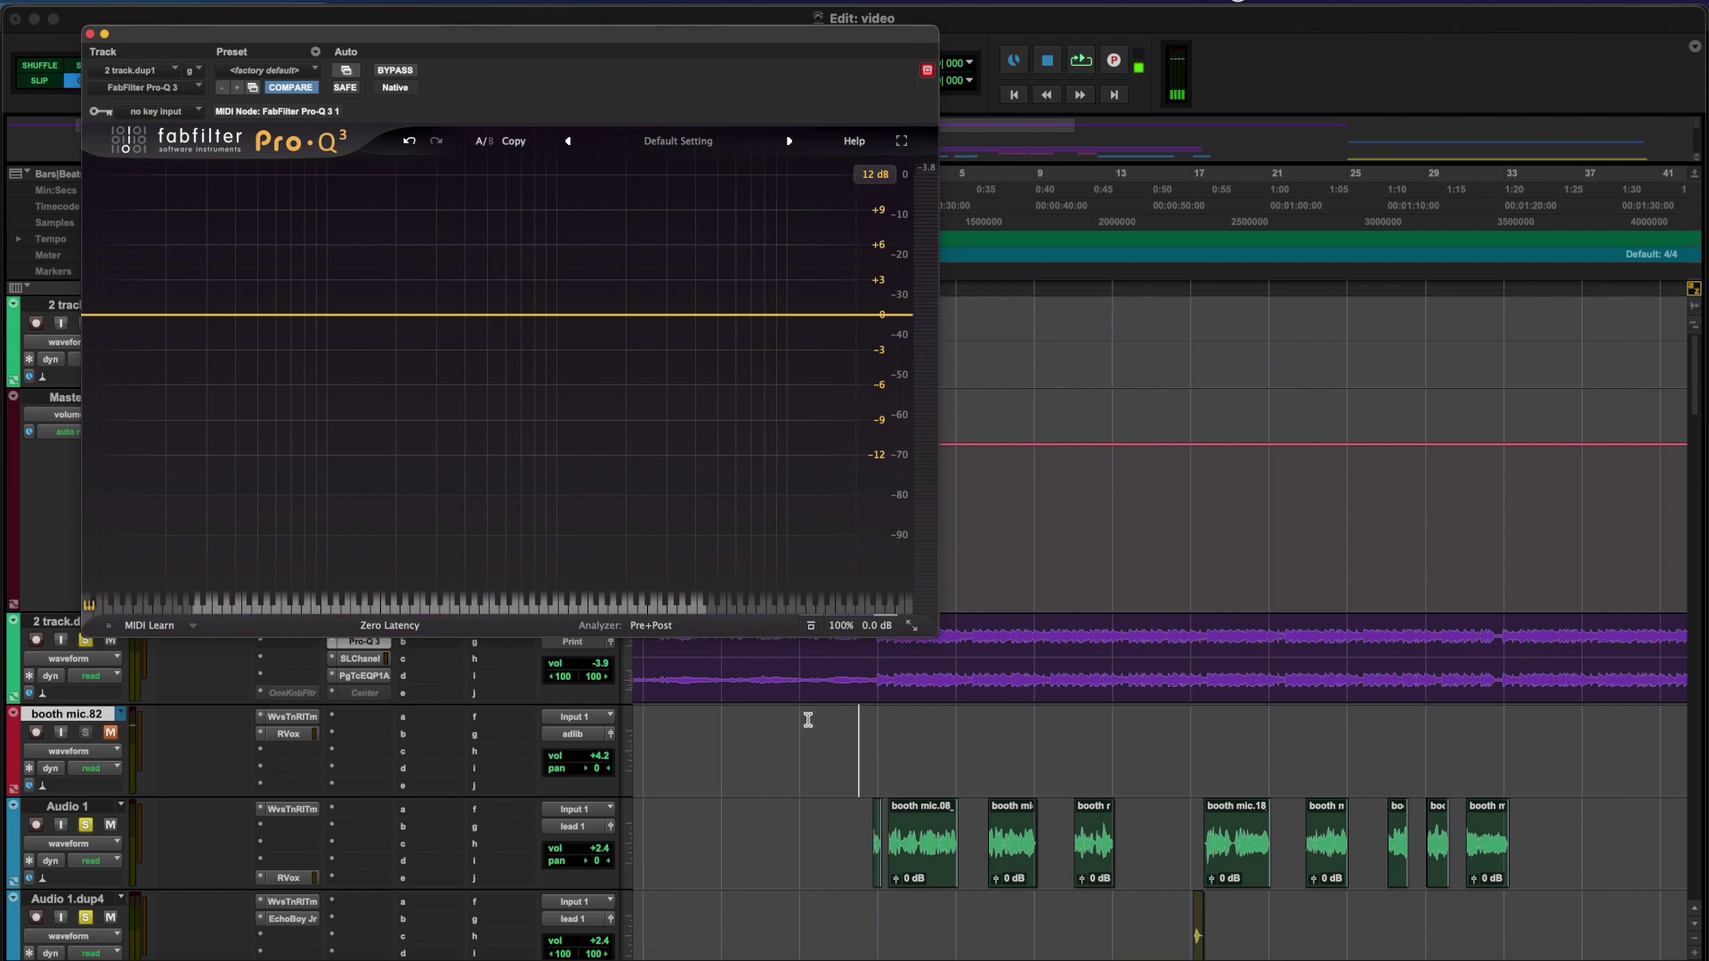
pyautogui.scroll(-5, 807, 717)
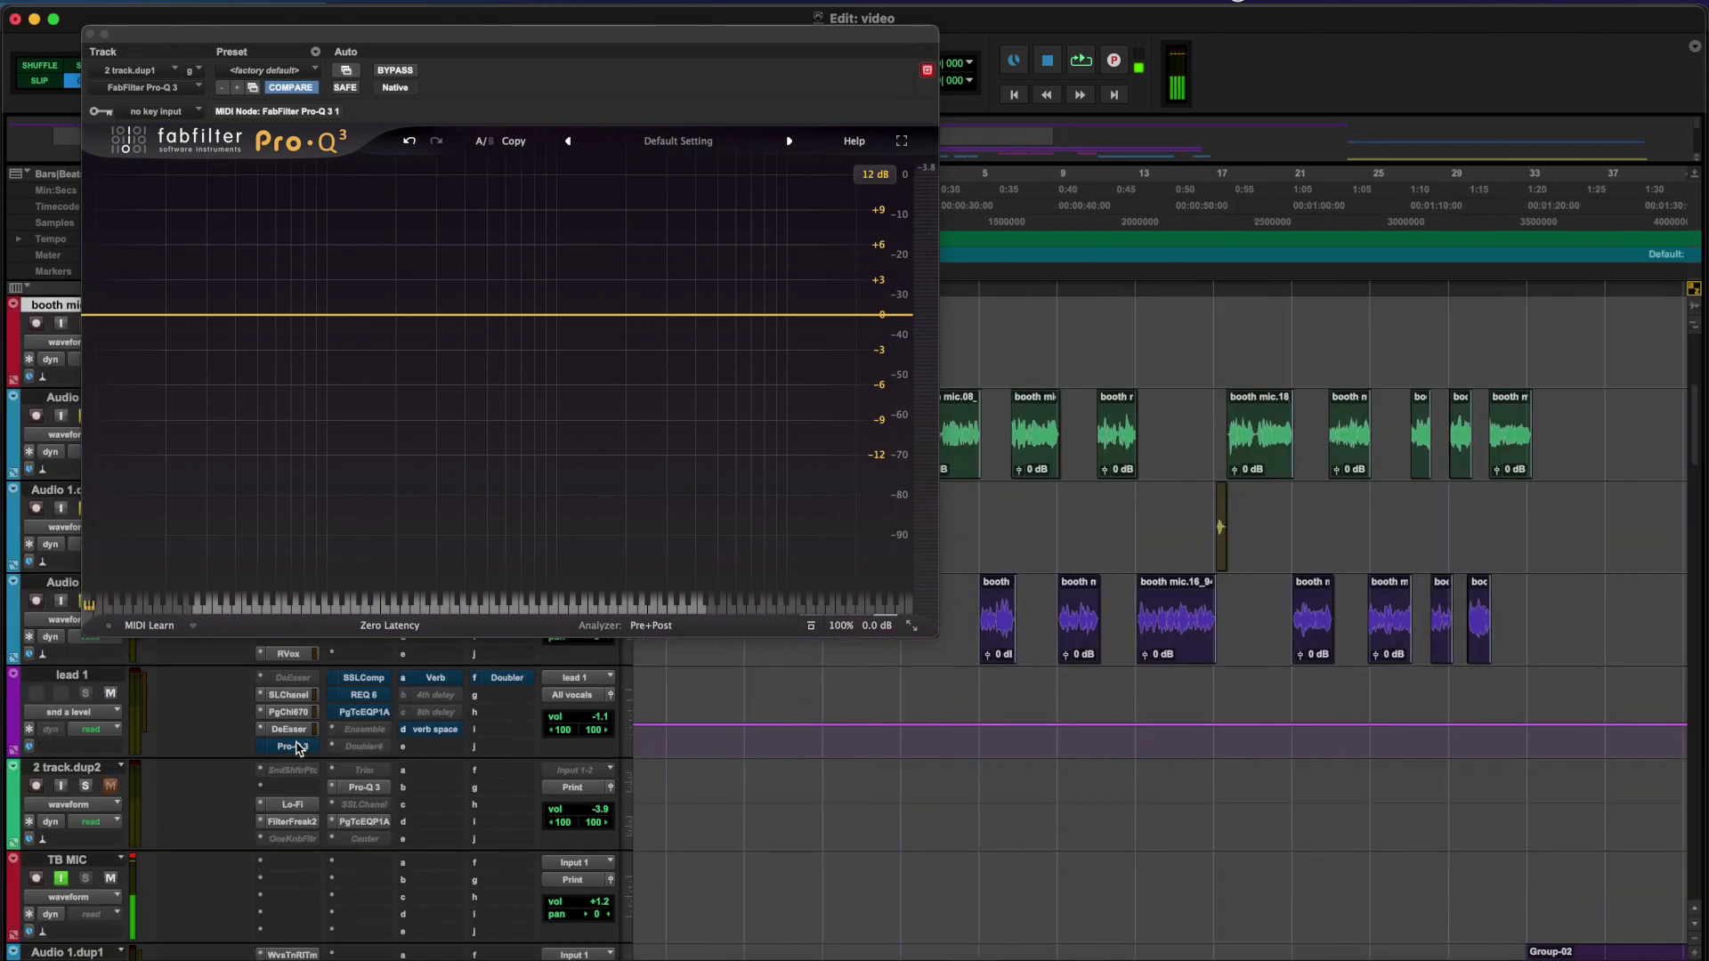
pyautogui.click(297, 748)
pyautogui.click(90, 34)
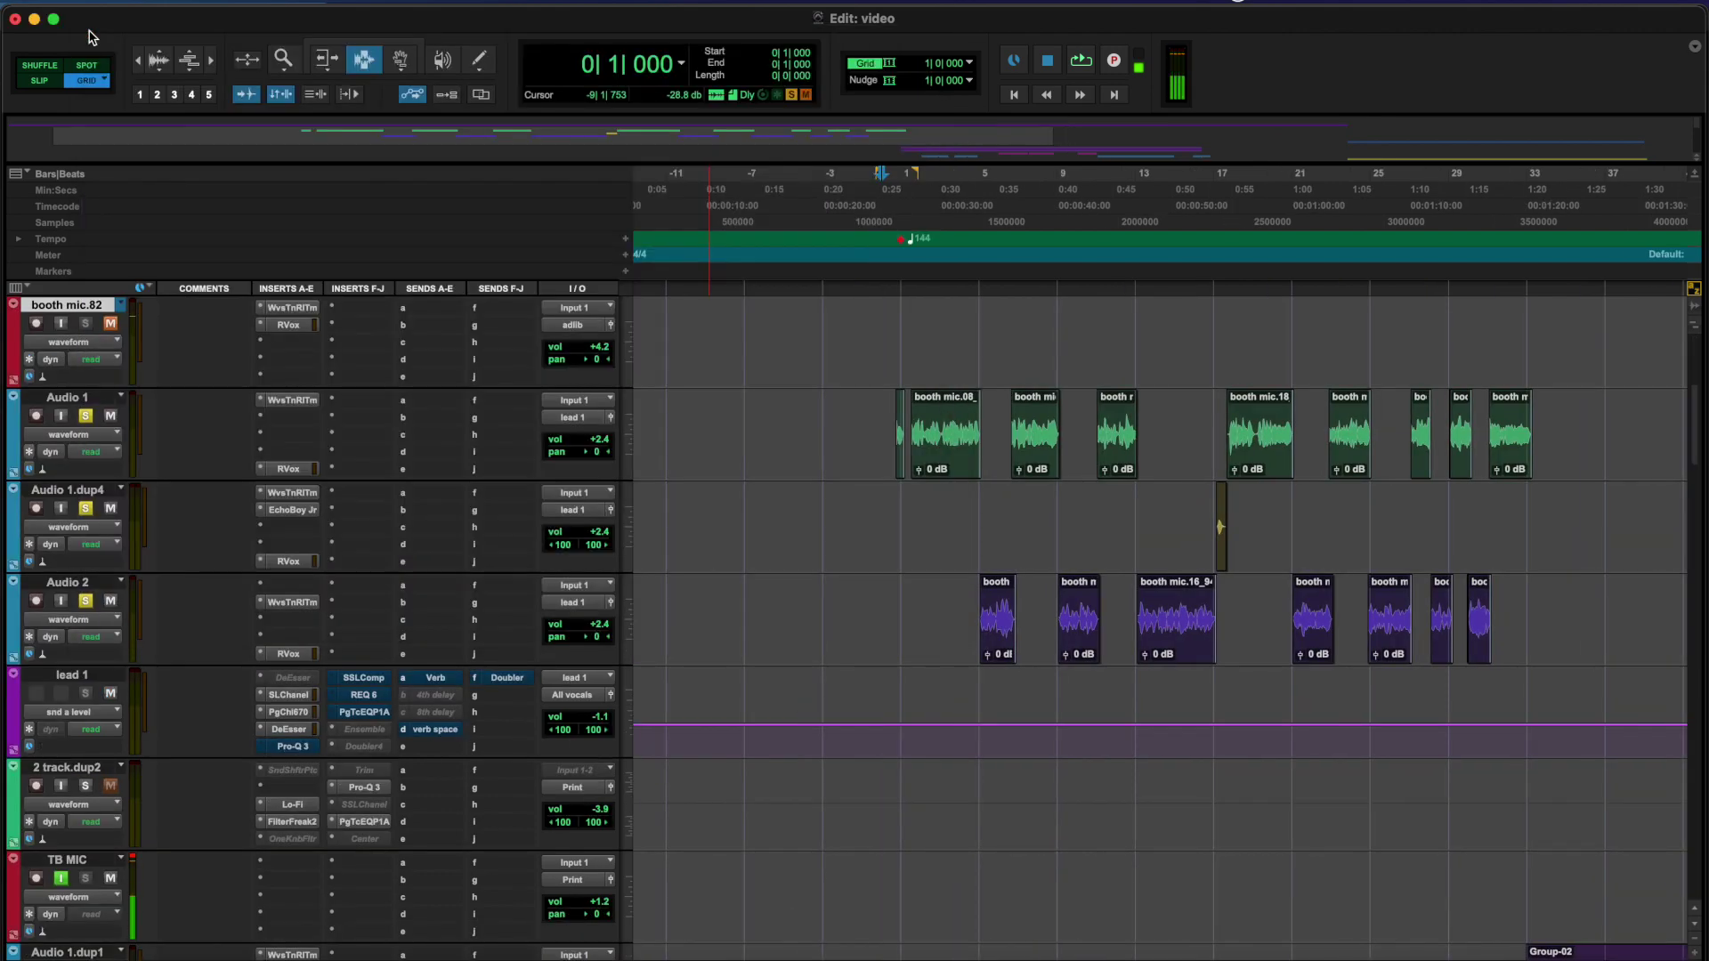
# Examine the EQ curves of Pro-Q 3 and REQ 6 on lead 1, ending with Pro-Q 3 open
pyautogui.click(293, 746)
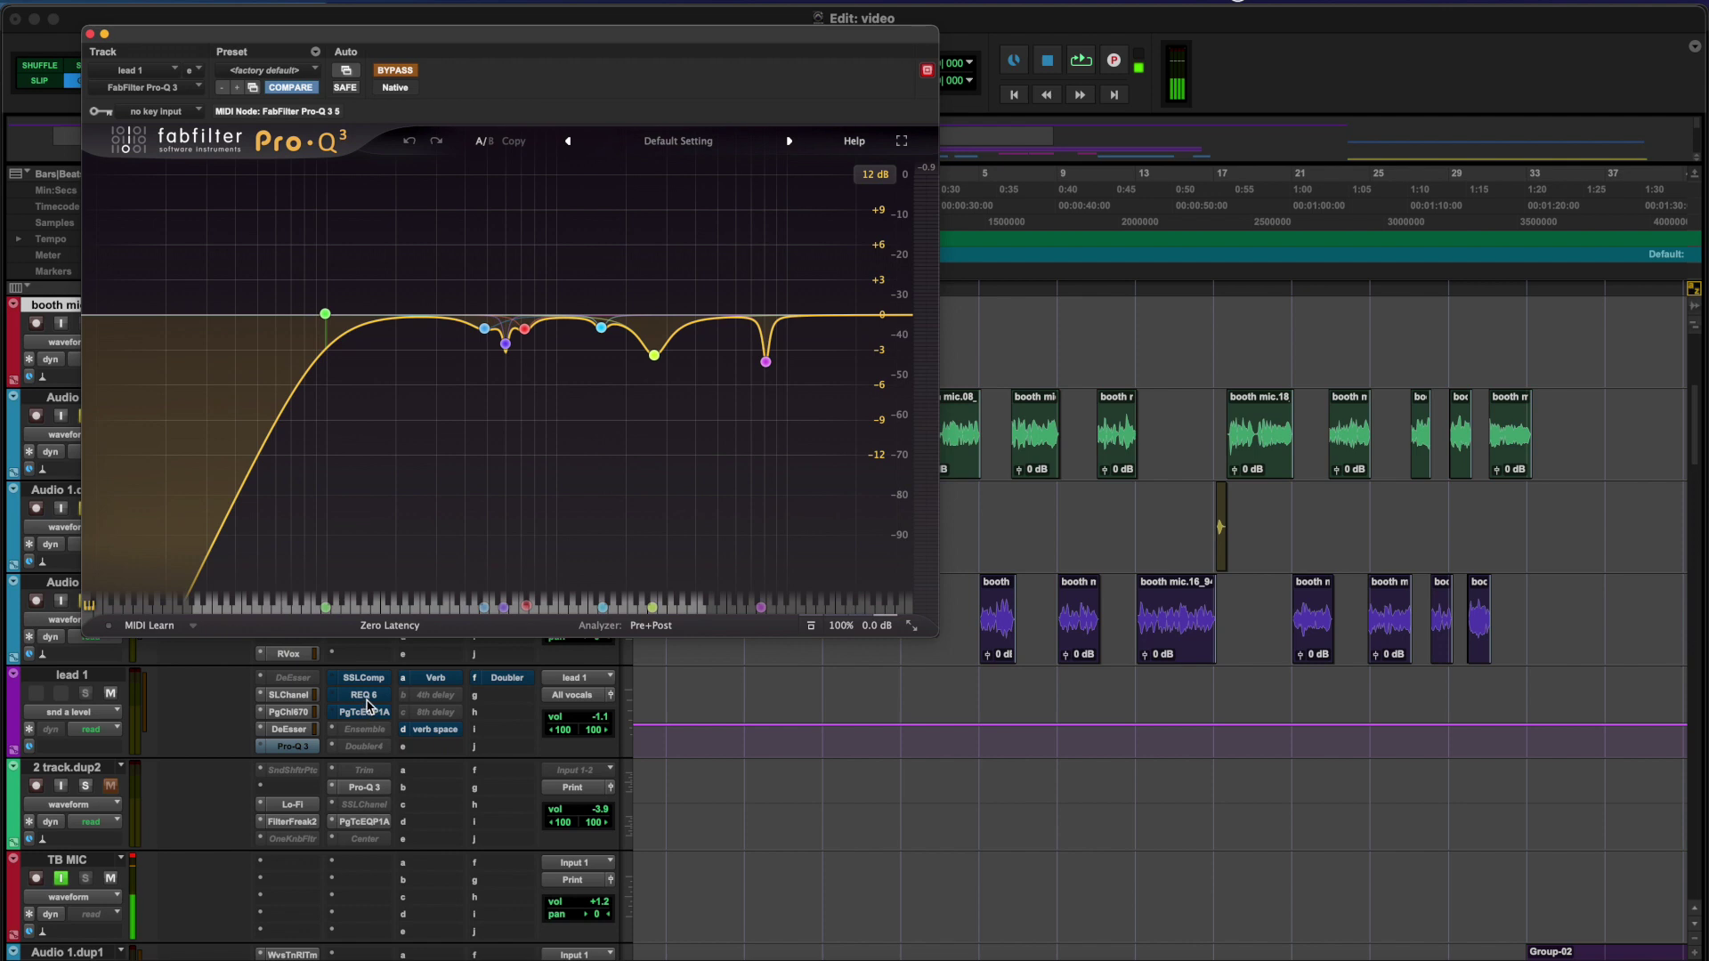
pyautogui.click(365, 695)
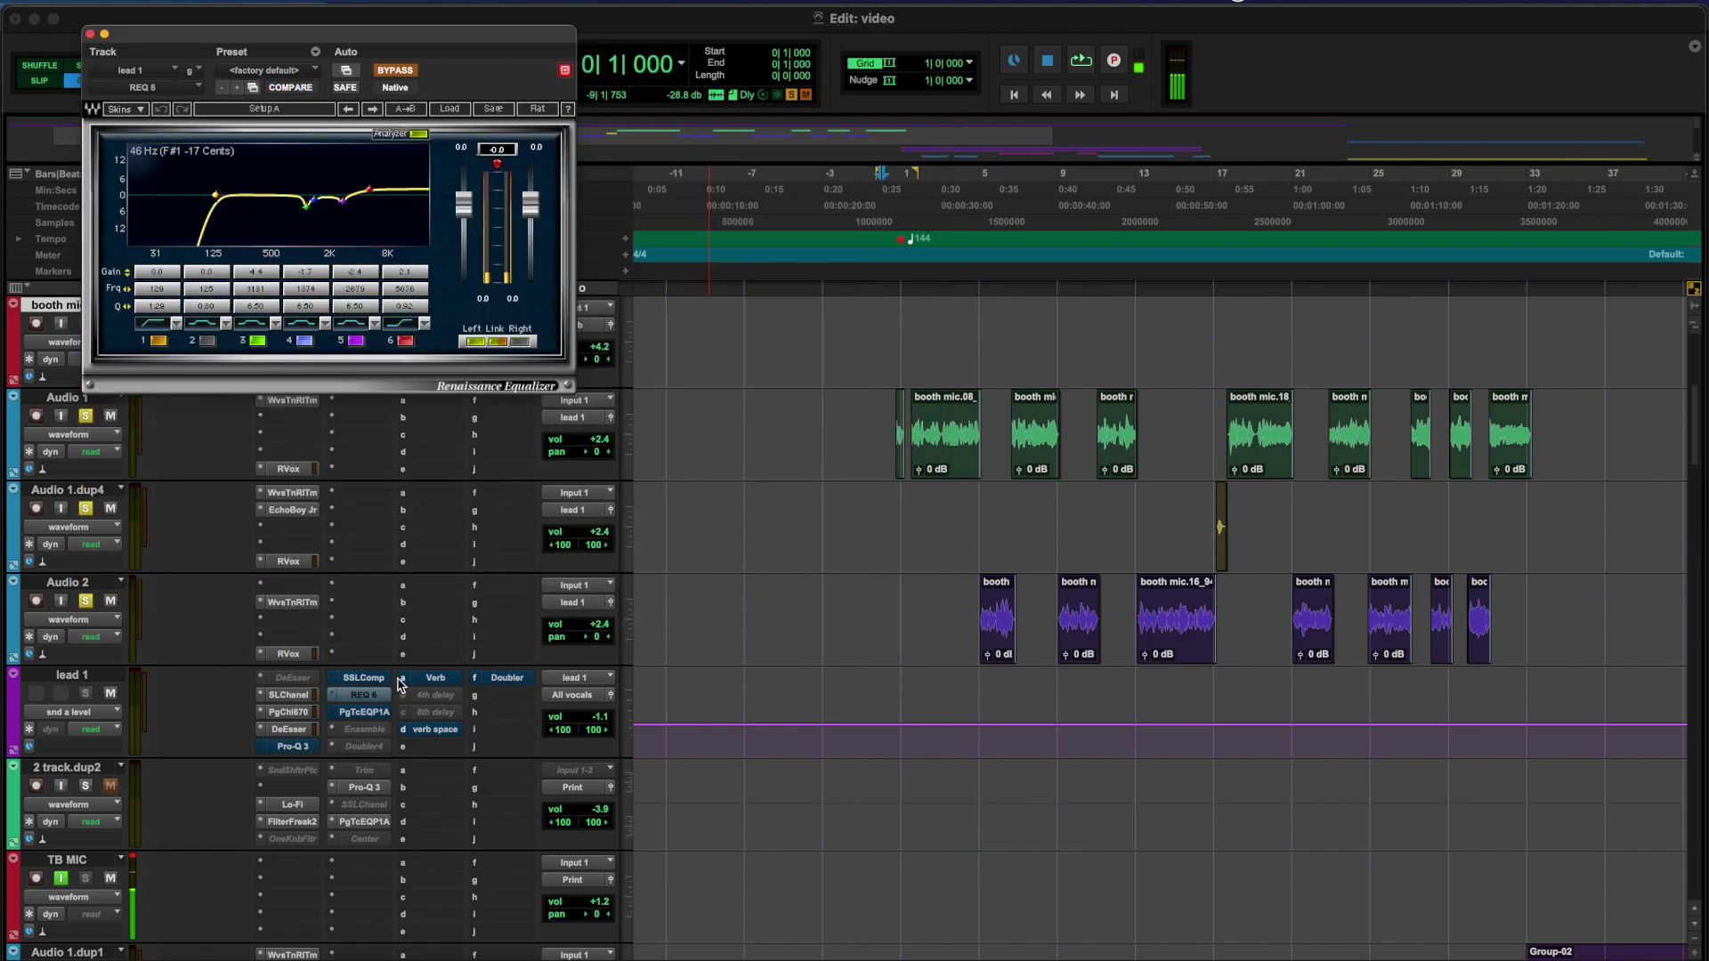
pyautogui.click(297, 748)
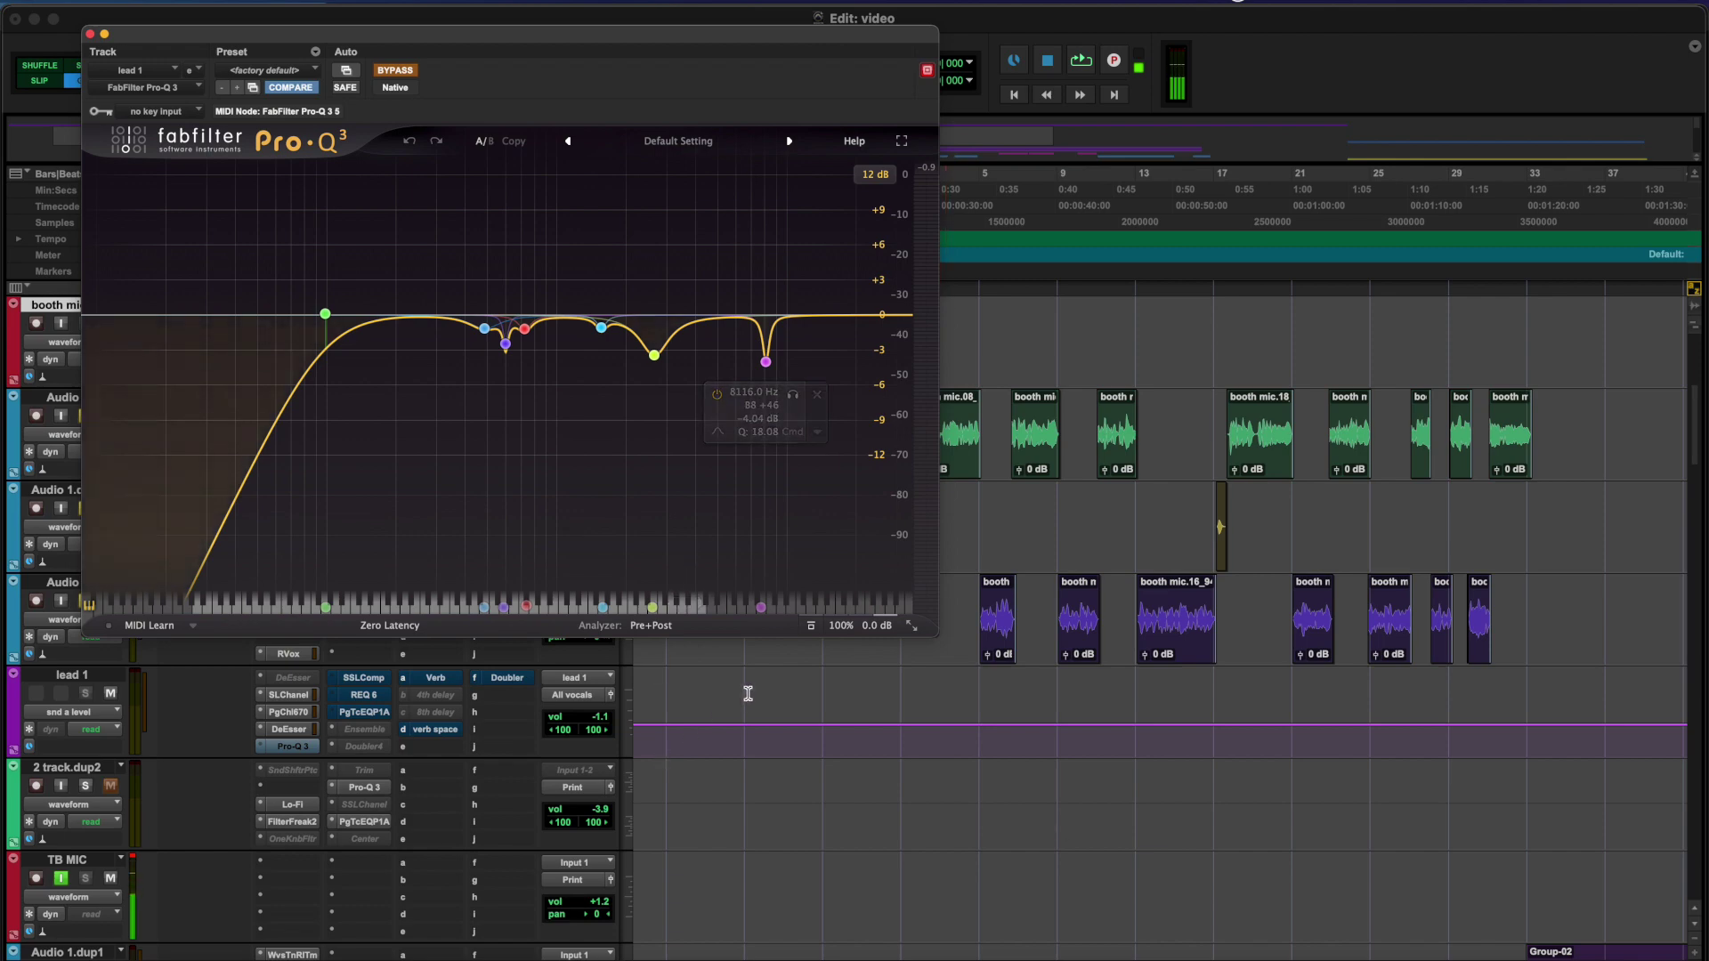
# Try a bell band near 270 Hz in Pro-Q 3, boosted about 6.7 dB and cut about 10.6 dB, and delete it
pyautogui.scroll(3, 746, 696)
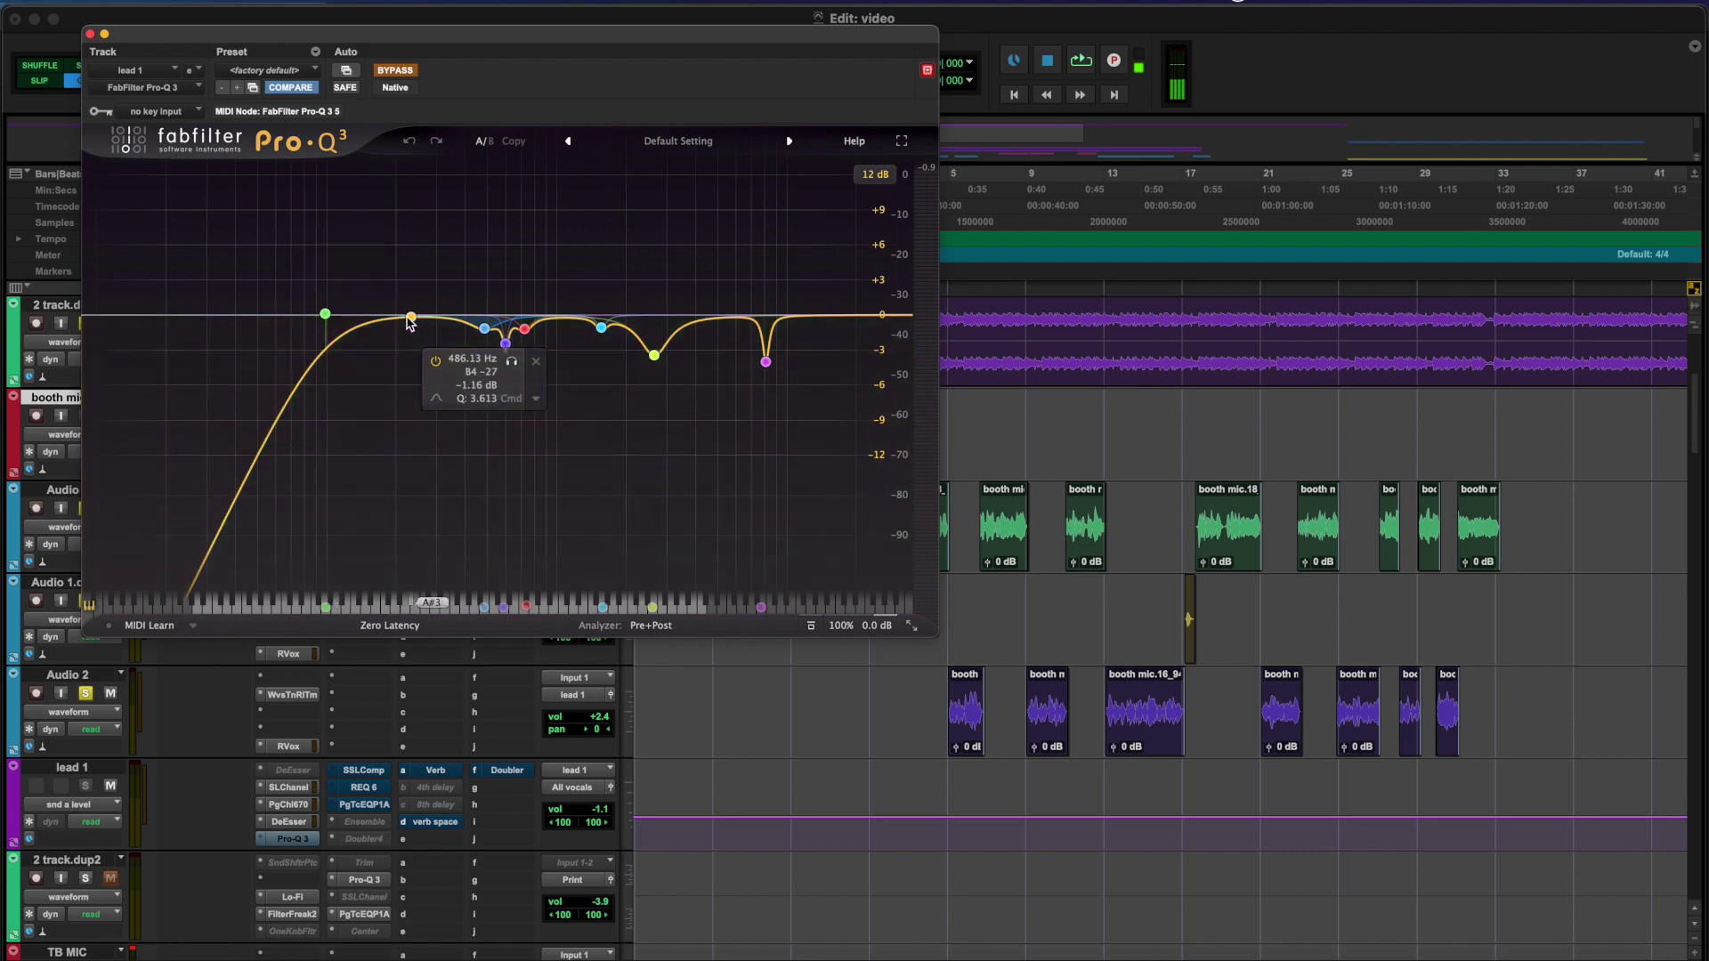
pyautogui.doubleClick(415, 315)
pyautogui.moveTo(415, 315); pyautogui.dragTo(430, 241)
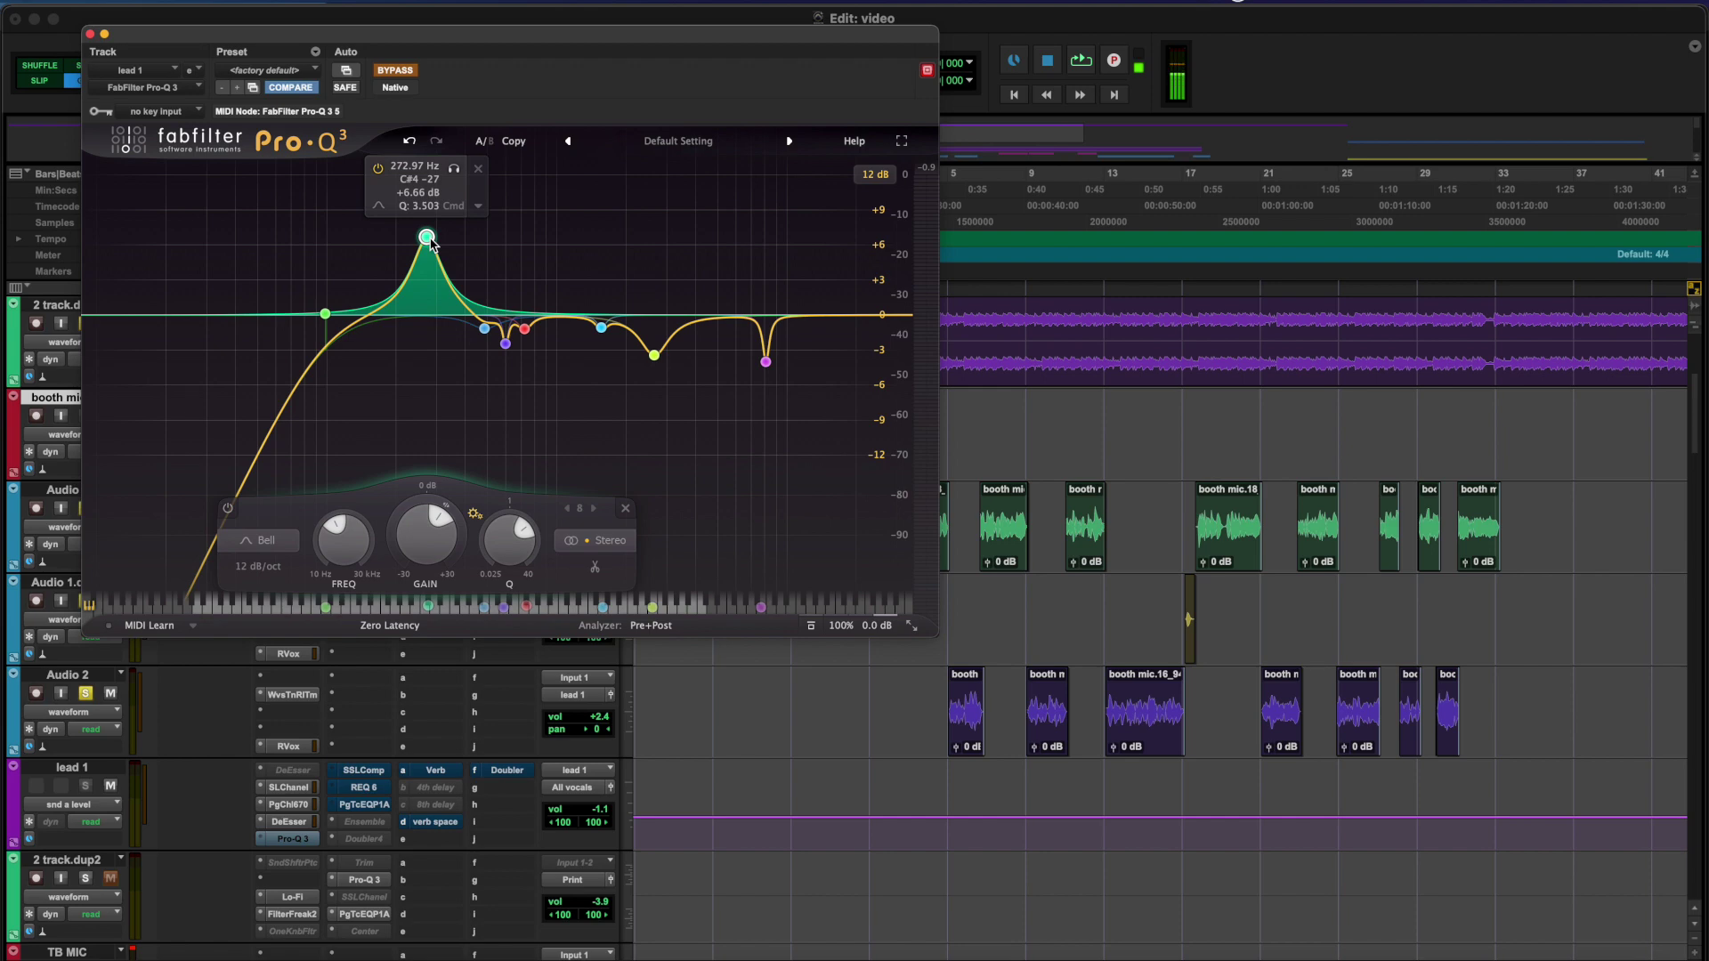
pyautogui.moveTo(429, 242); pyautogui.dragTo(429, 329)
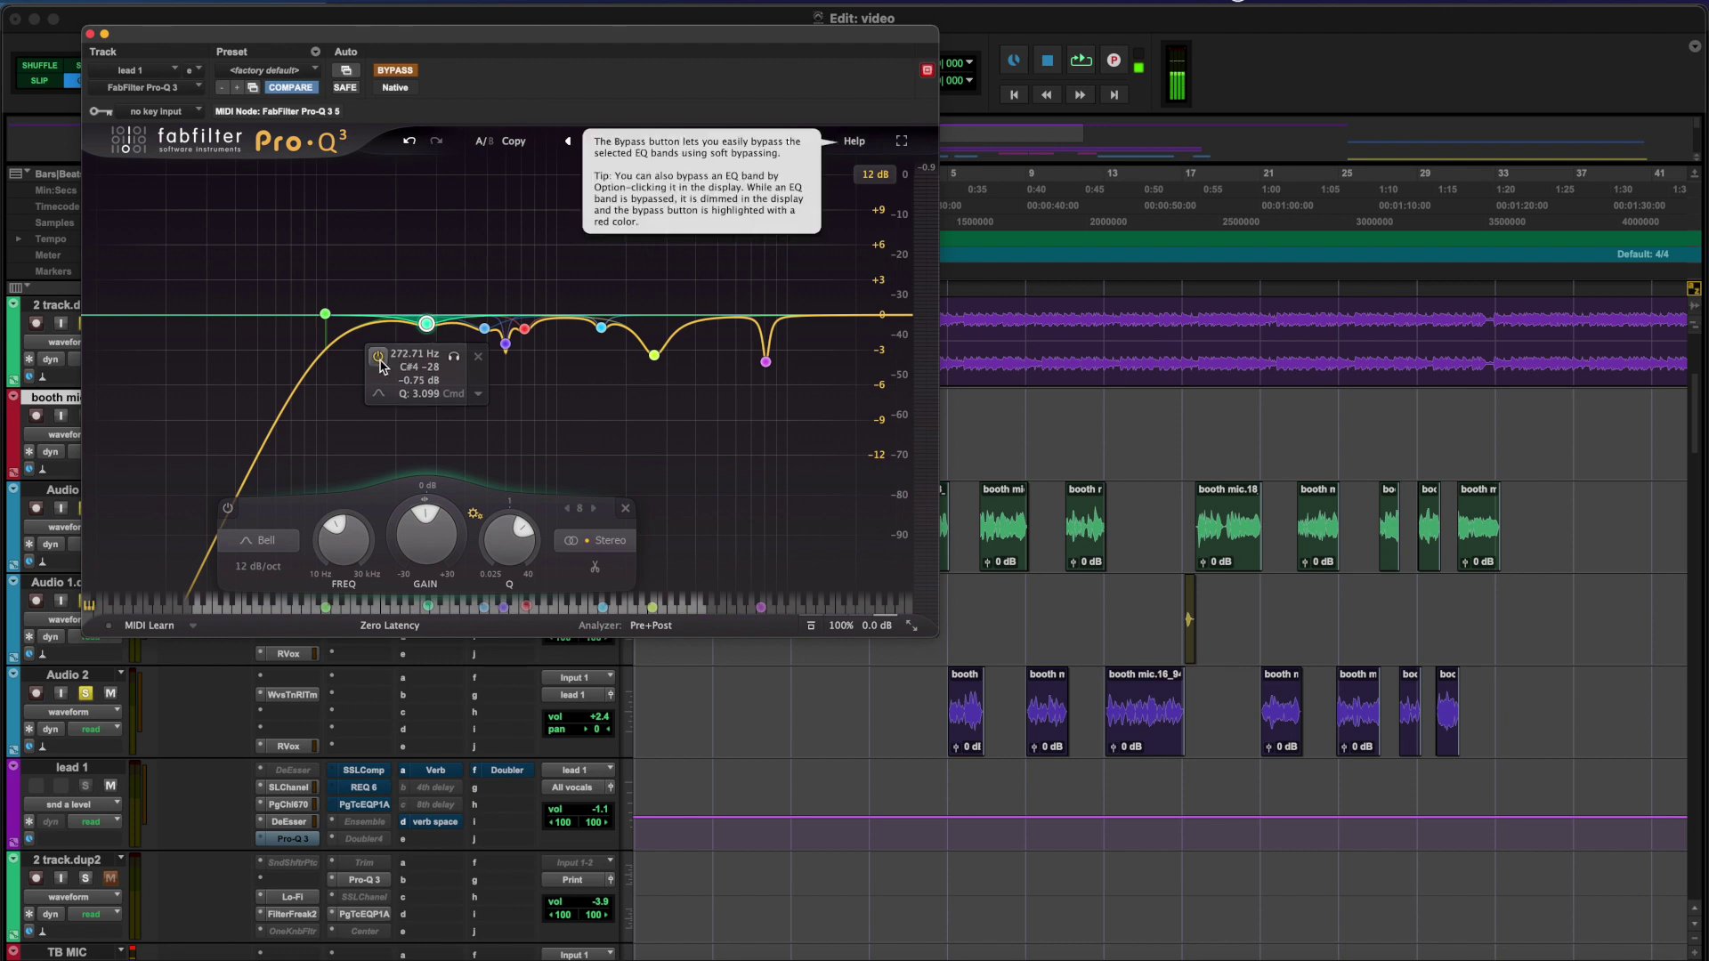
pyautogui.moveTo(427, 324); pyautogui.dragTo(432, 440)
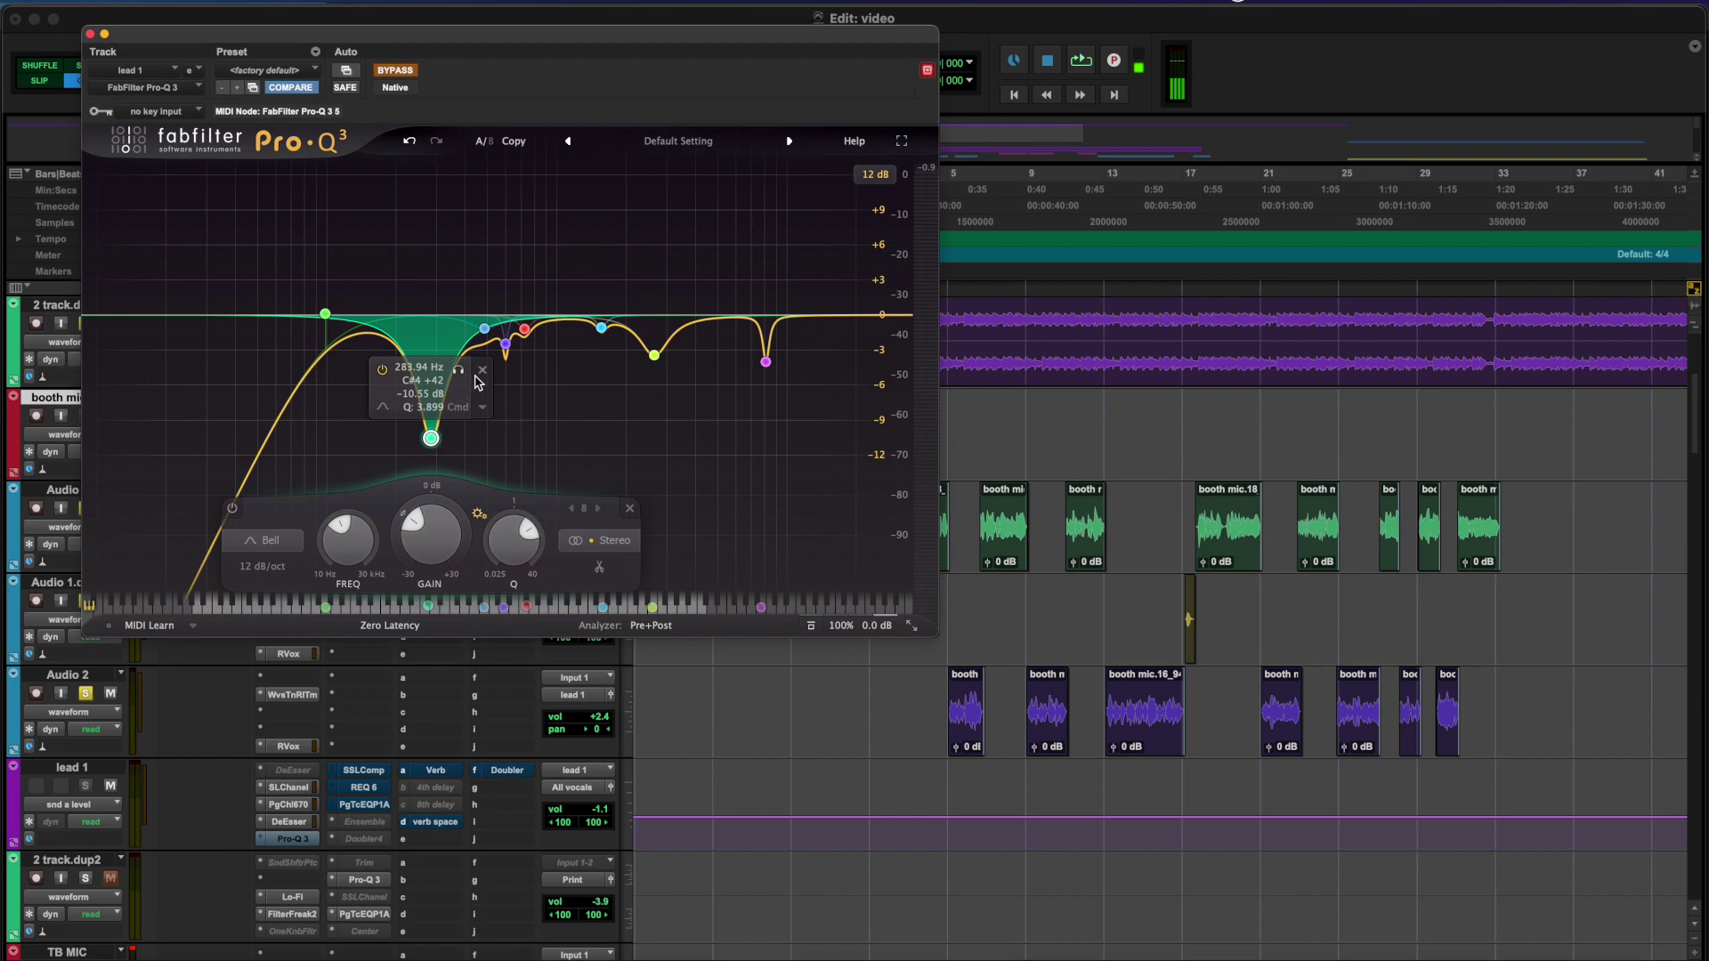
pyautogui.click(481, 372)
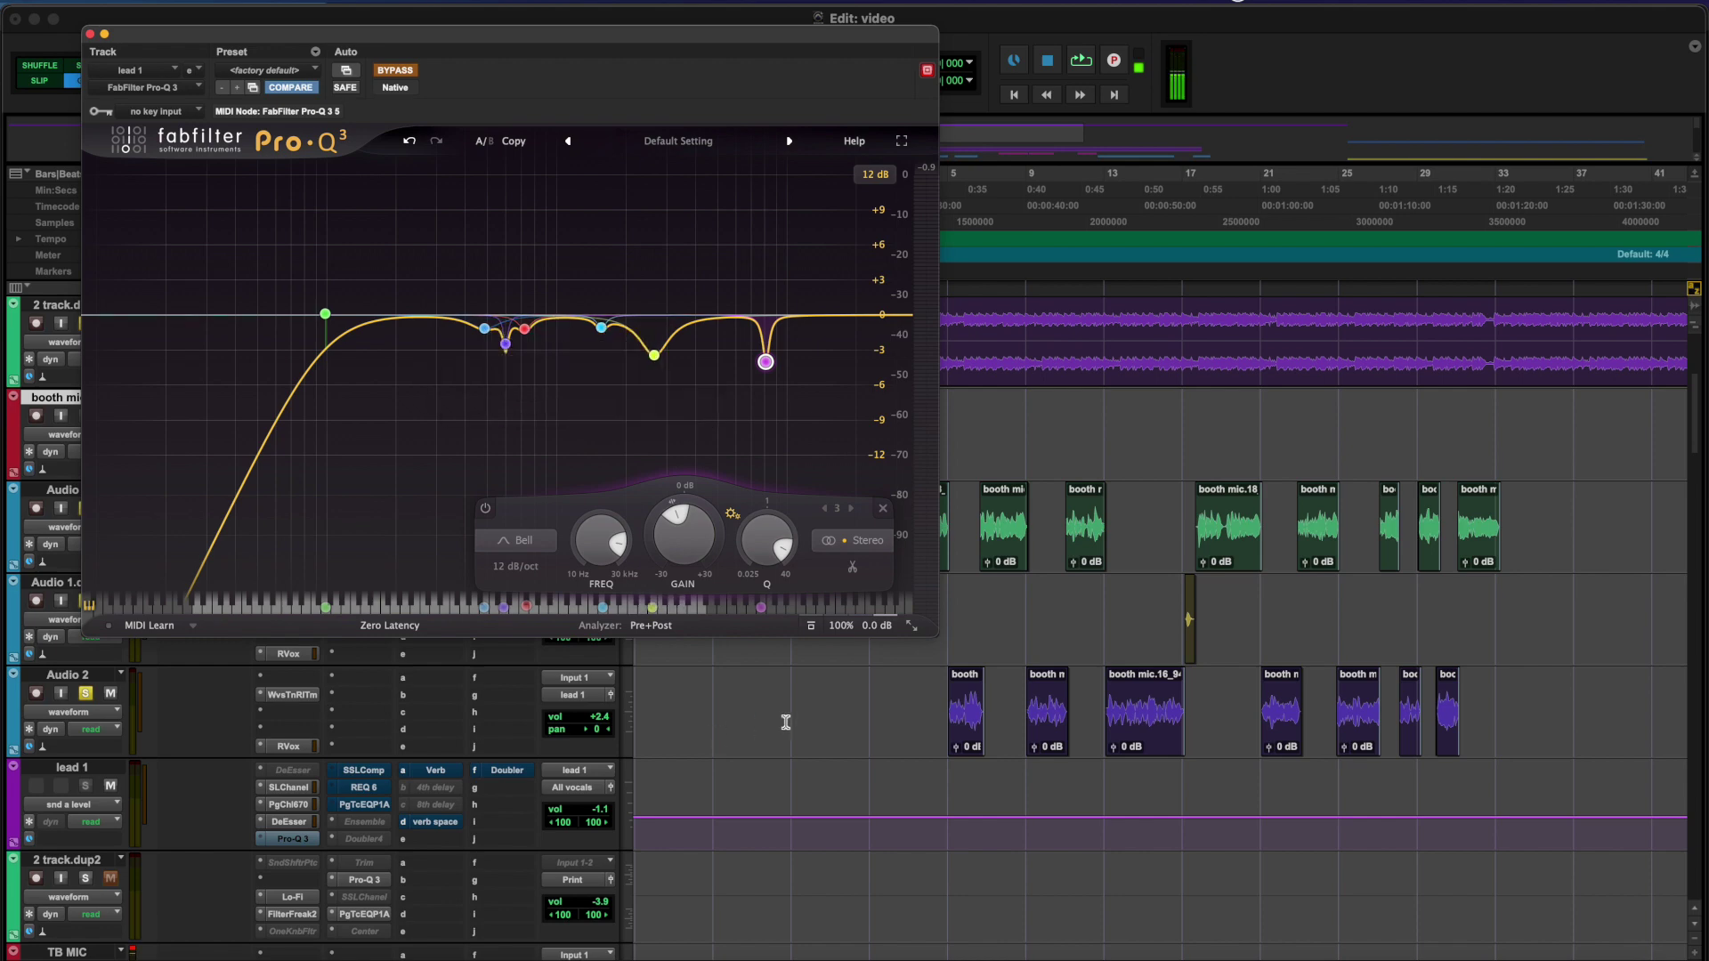
# Play the soloed beat and vocals while toggling Pro-Q 3 bypass on lead 1, leave it enabled, and stop with TB MIC unmuted
pyautogui.scroll(4, 828, 712)
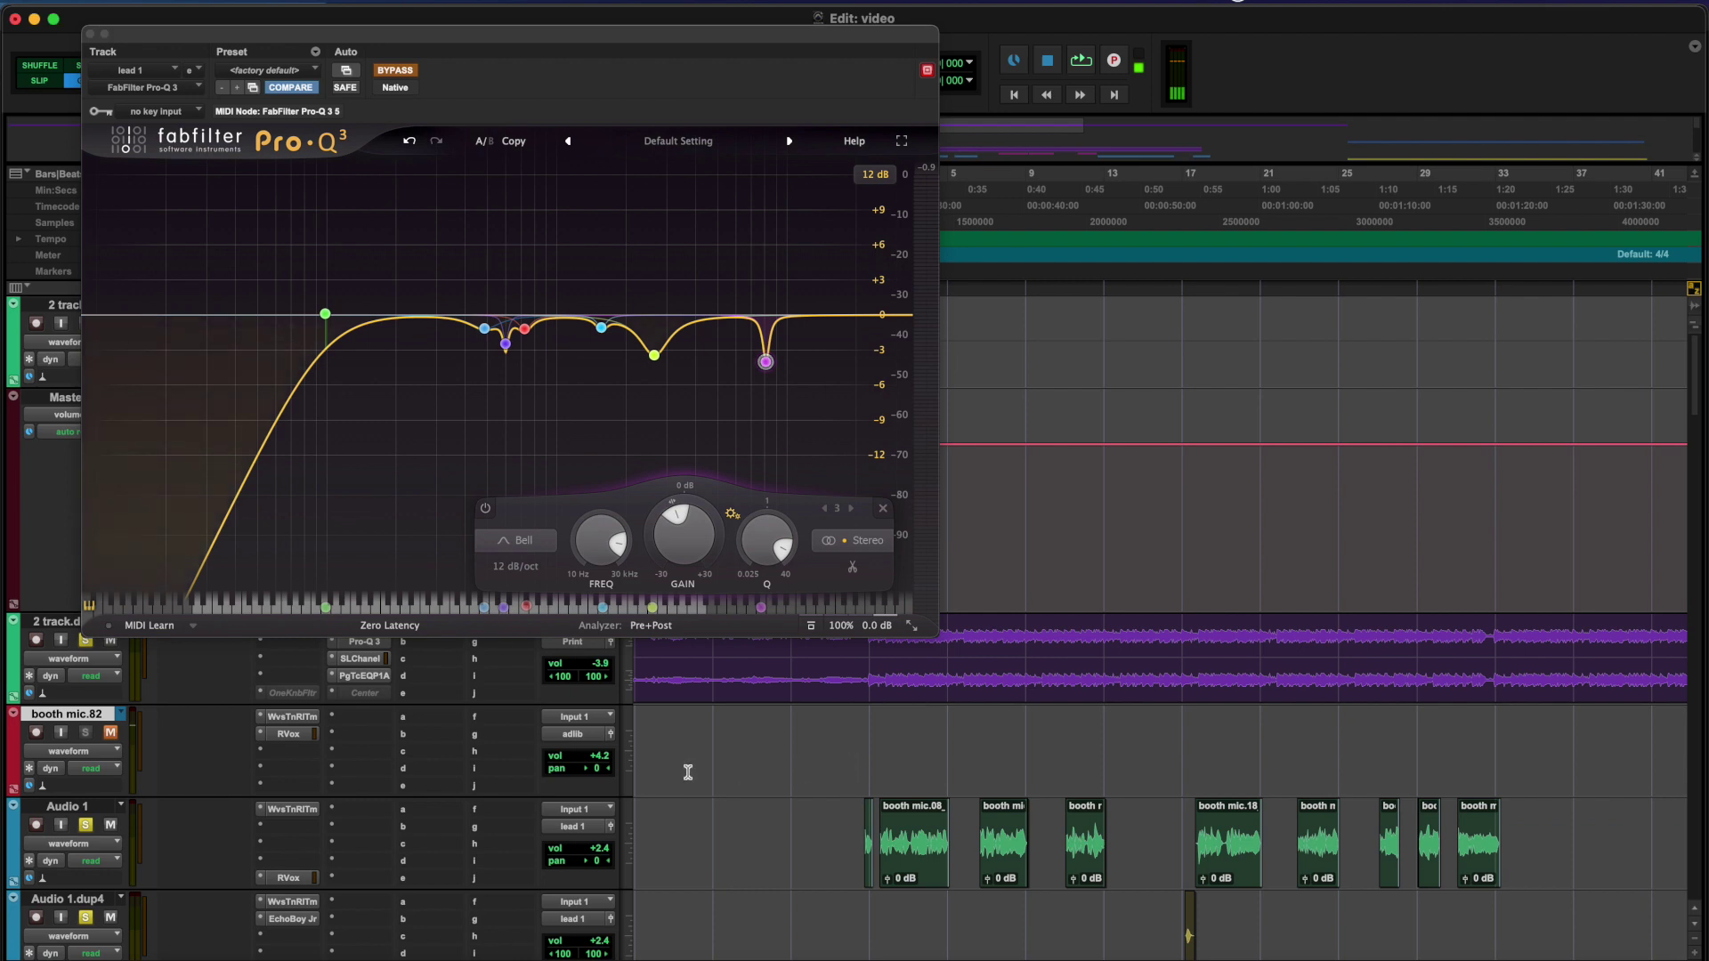
pyautogui.press('space')
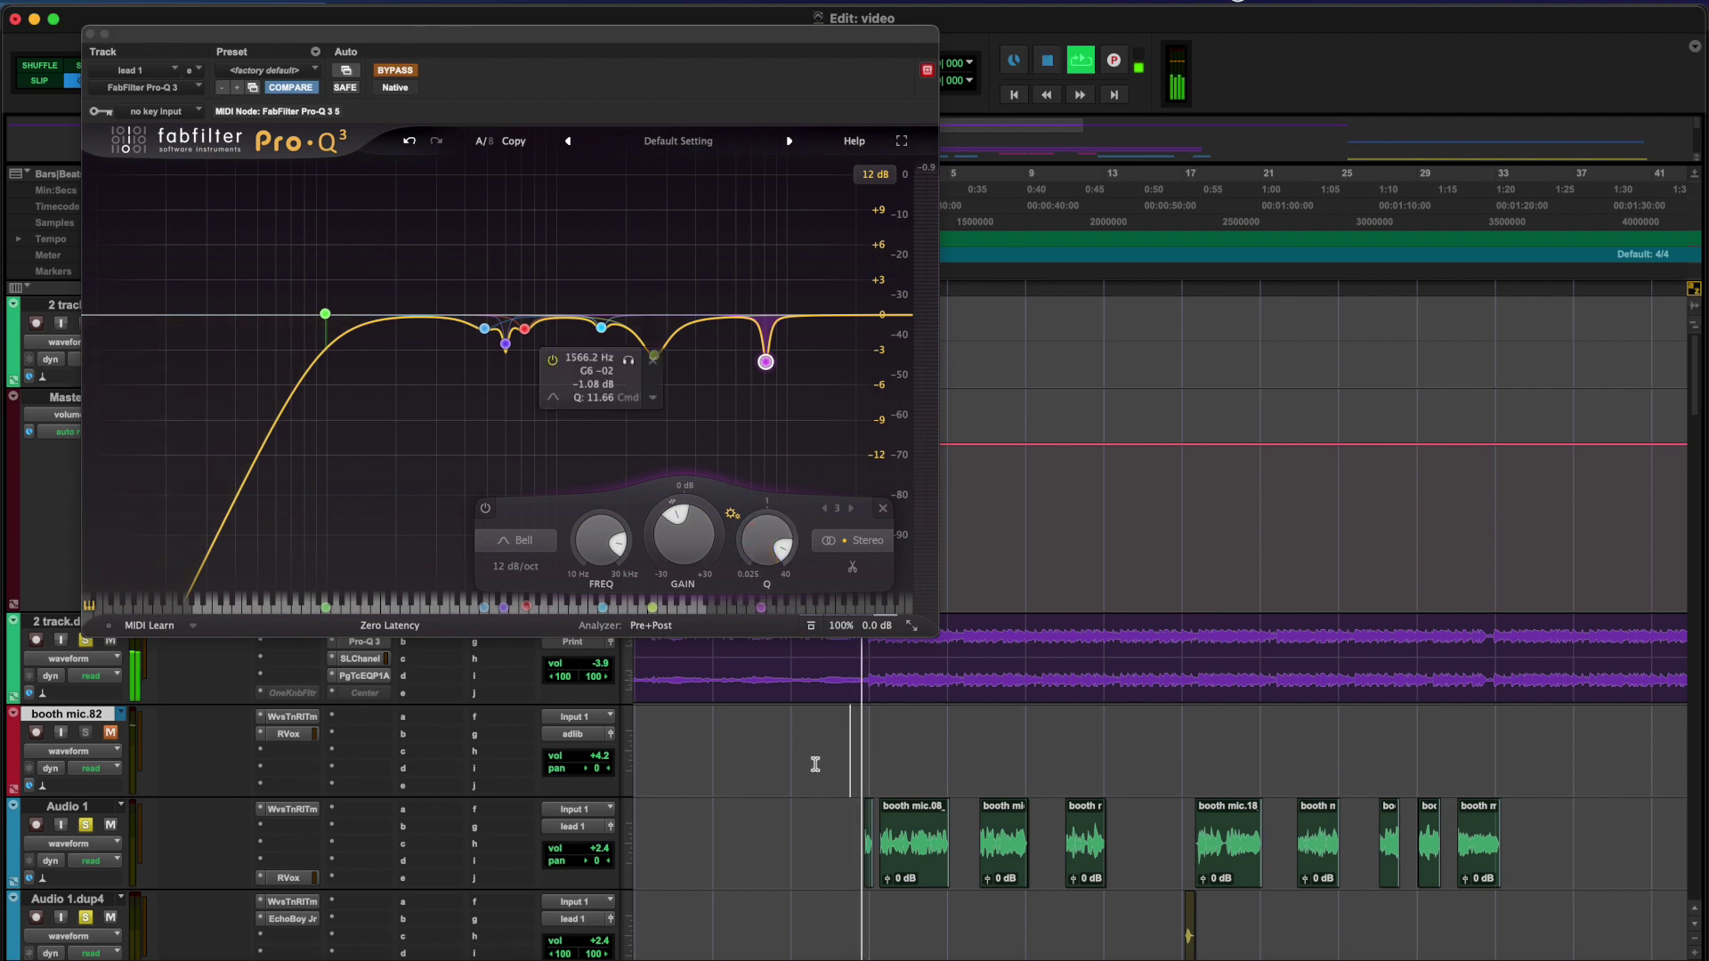
pyautogui.scroll(-2, 815, 764)
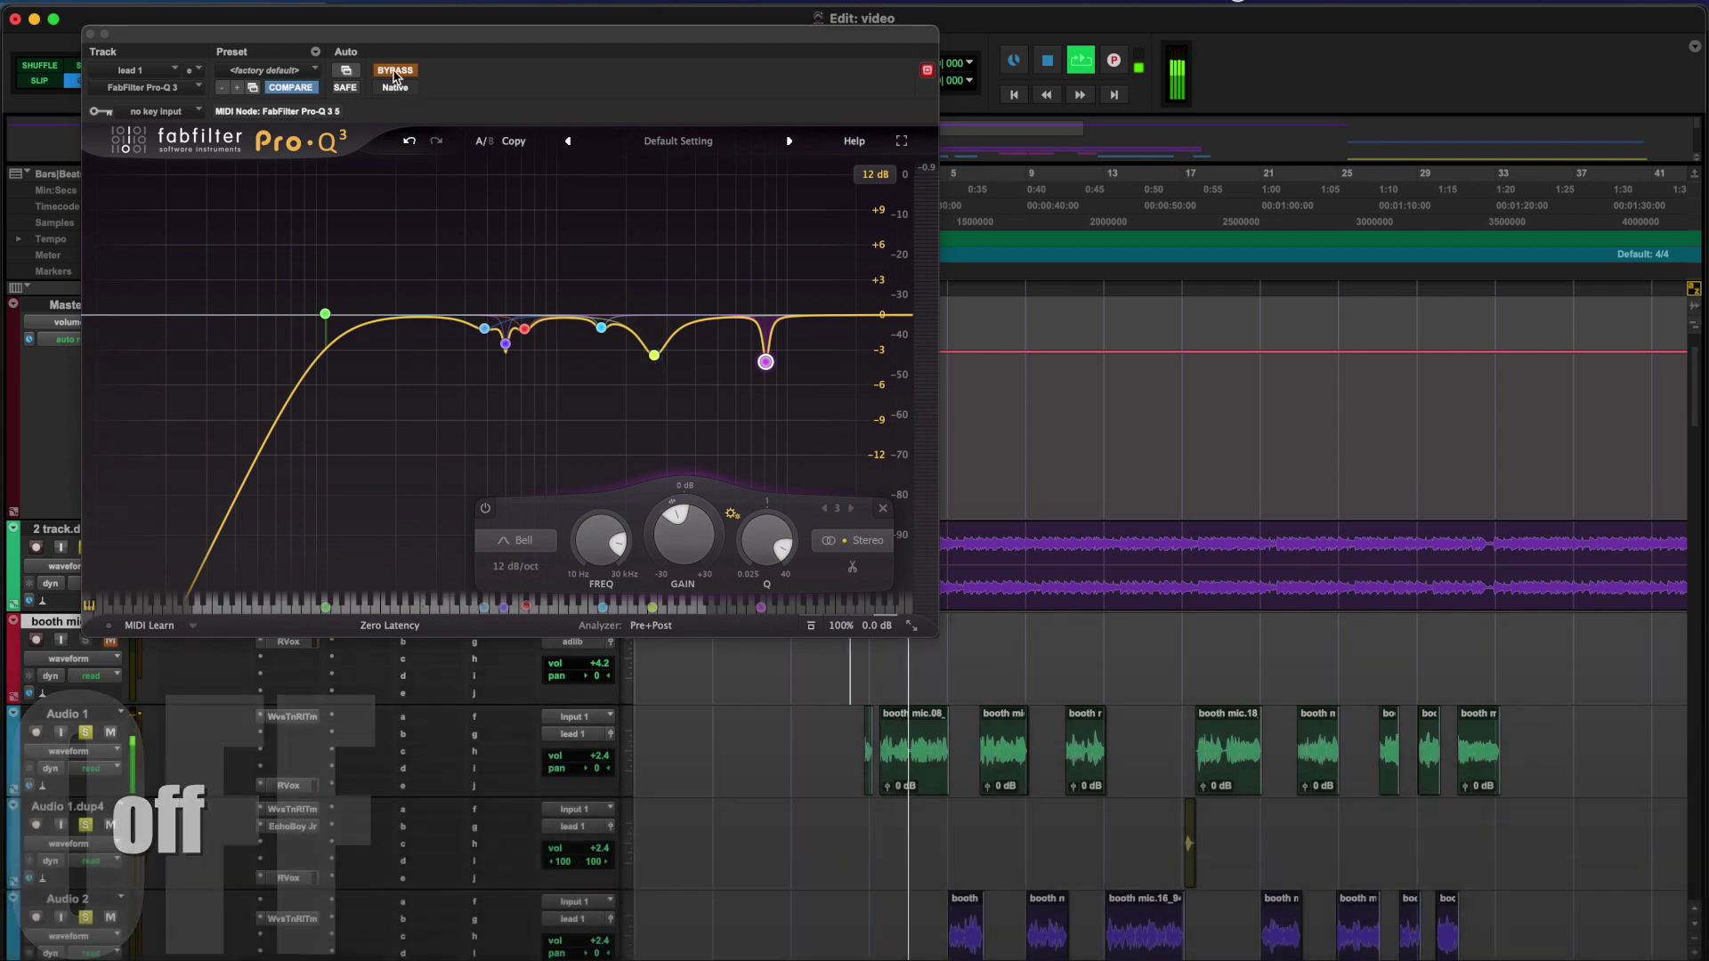
pyautogui.click(395, 71)
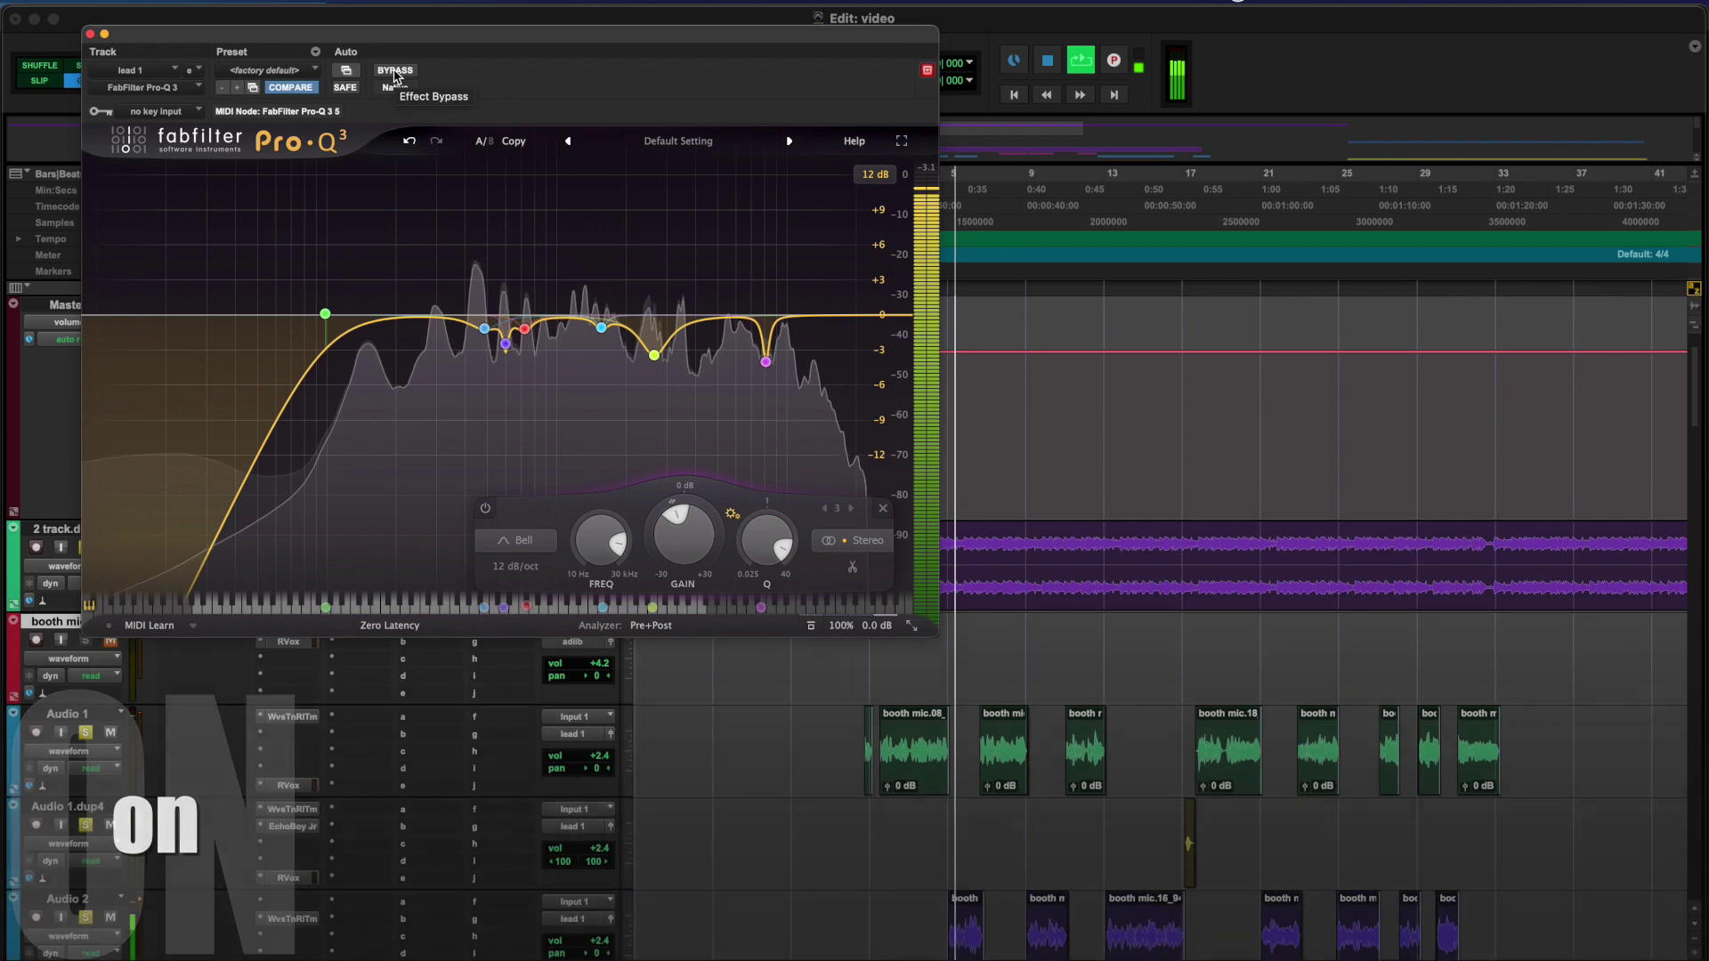
pyautogui.click(395, 71)
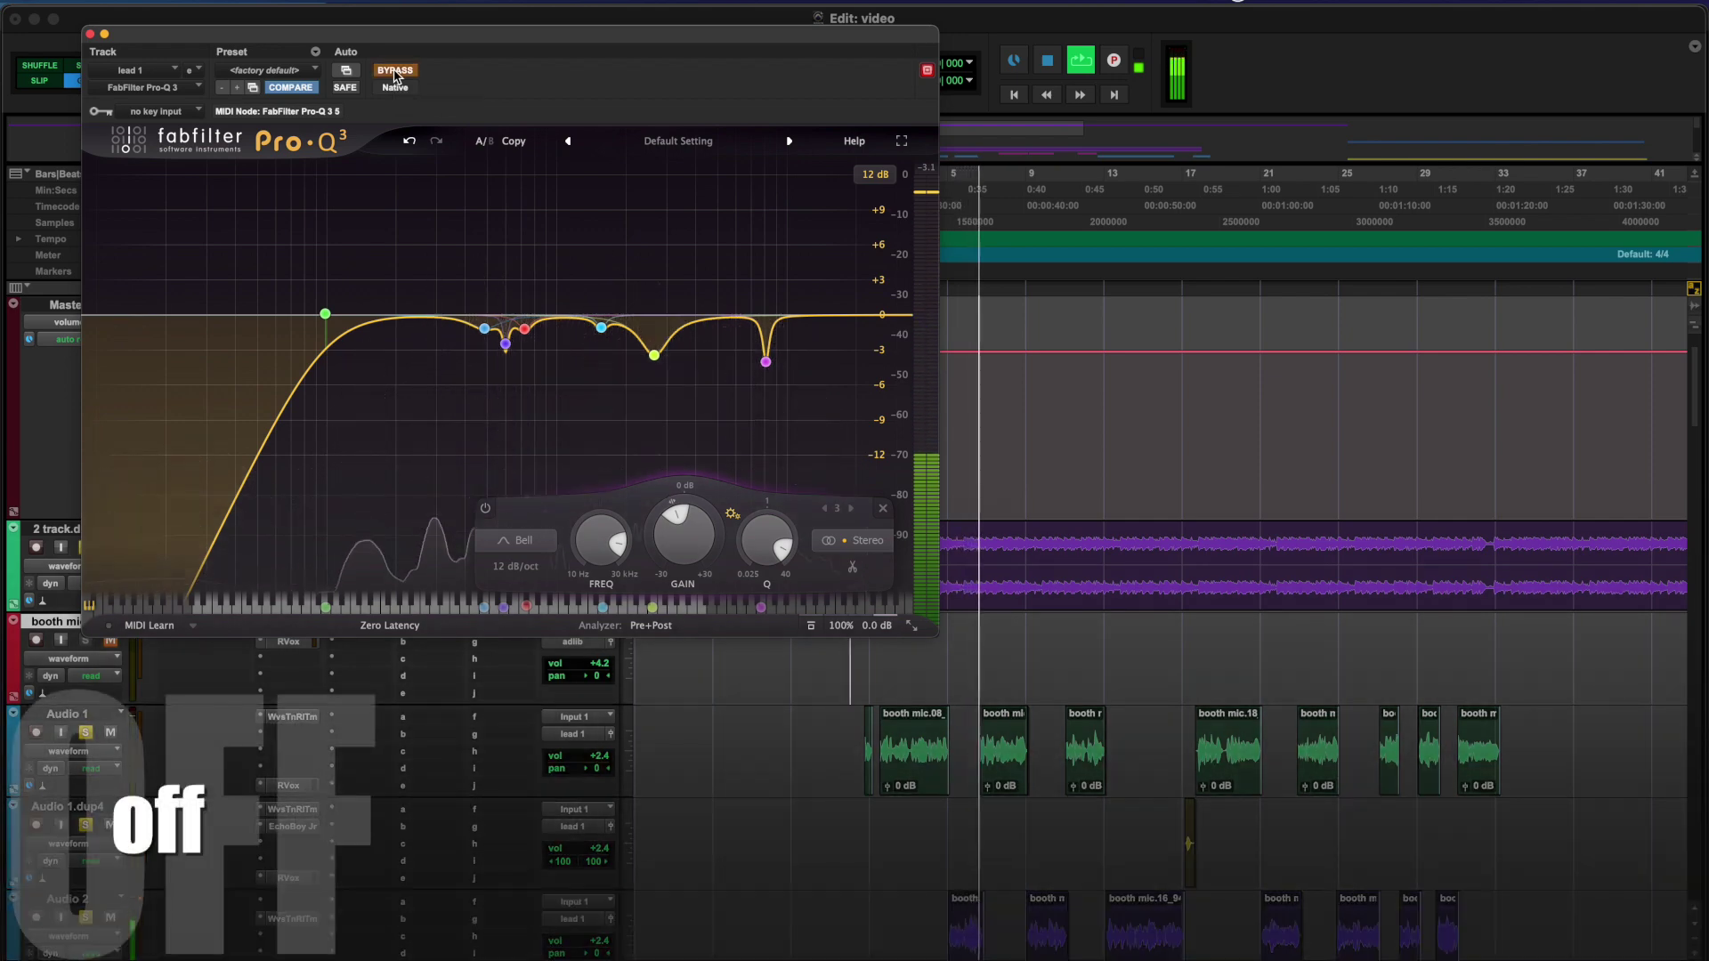
pyautogui.click(395, 72)
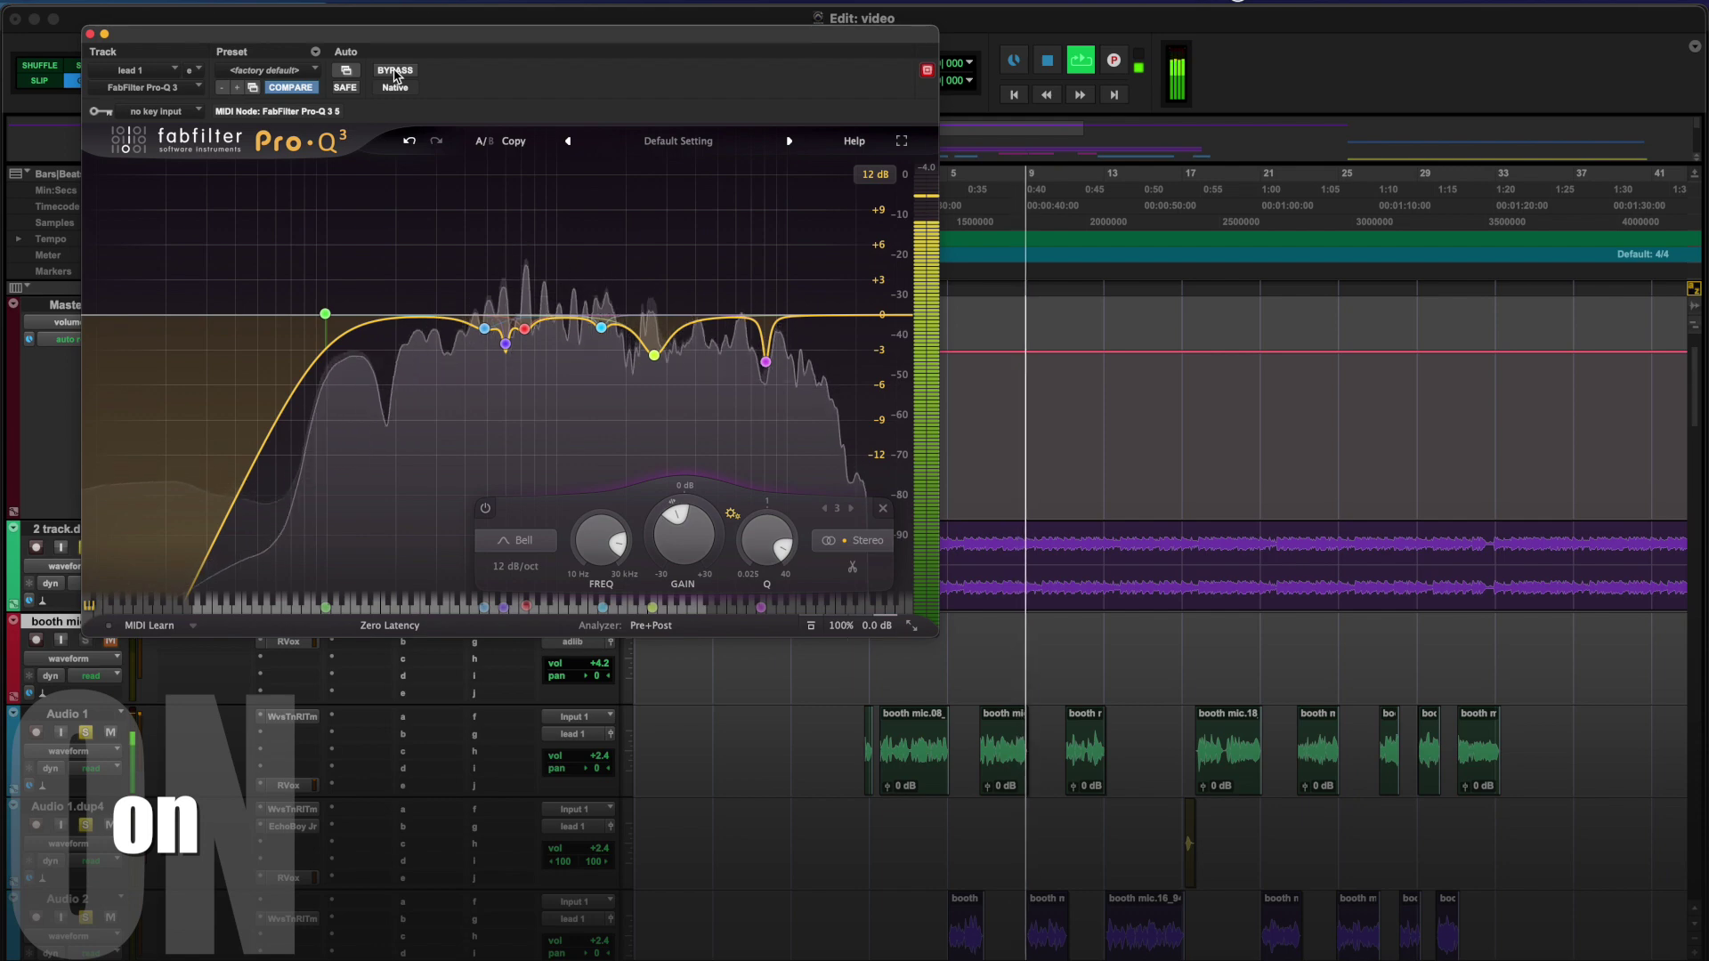
pyautogui.scroll(-5, 113, 880)
pyautogui.click(111, 878)
pyautogui.press('space')
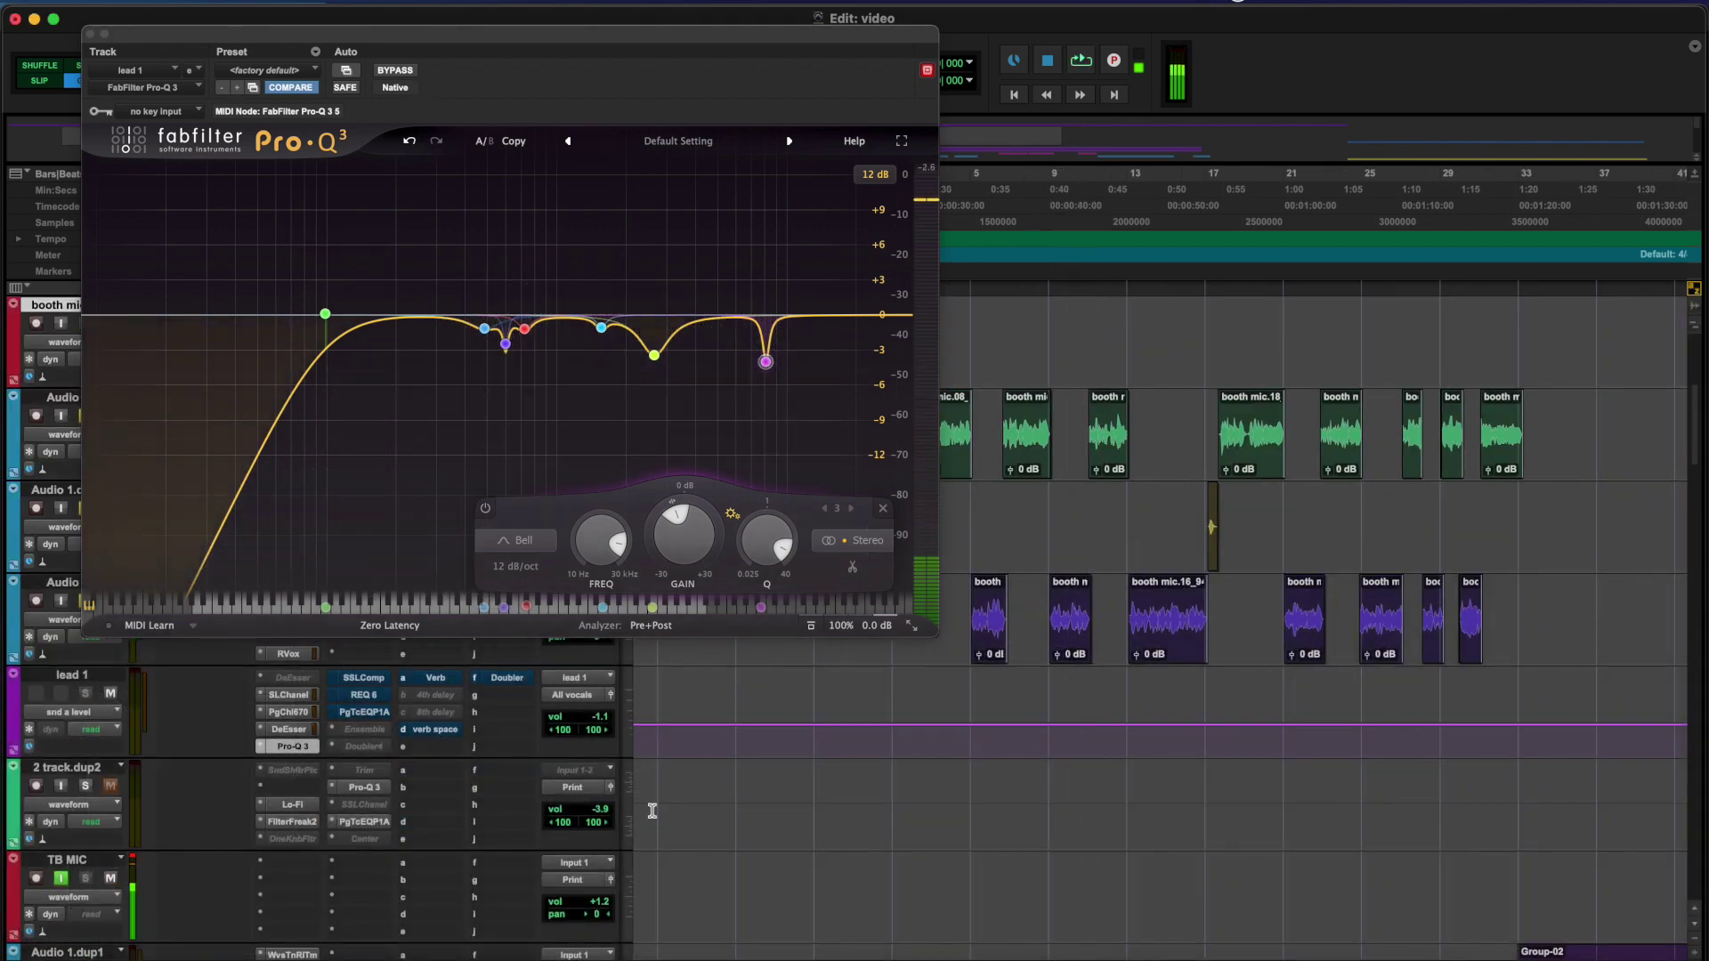
# Play the soloed tracks with TB MIC muted and audition the narrow 8116 Hz cut of Pro-Q 3 in isolation
pyautogui.moveTo(751, 368)
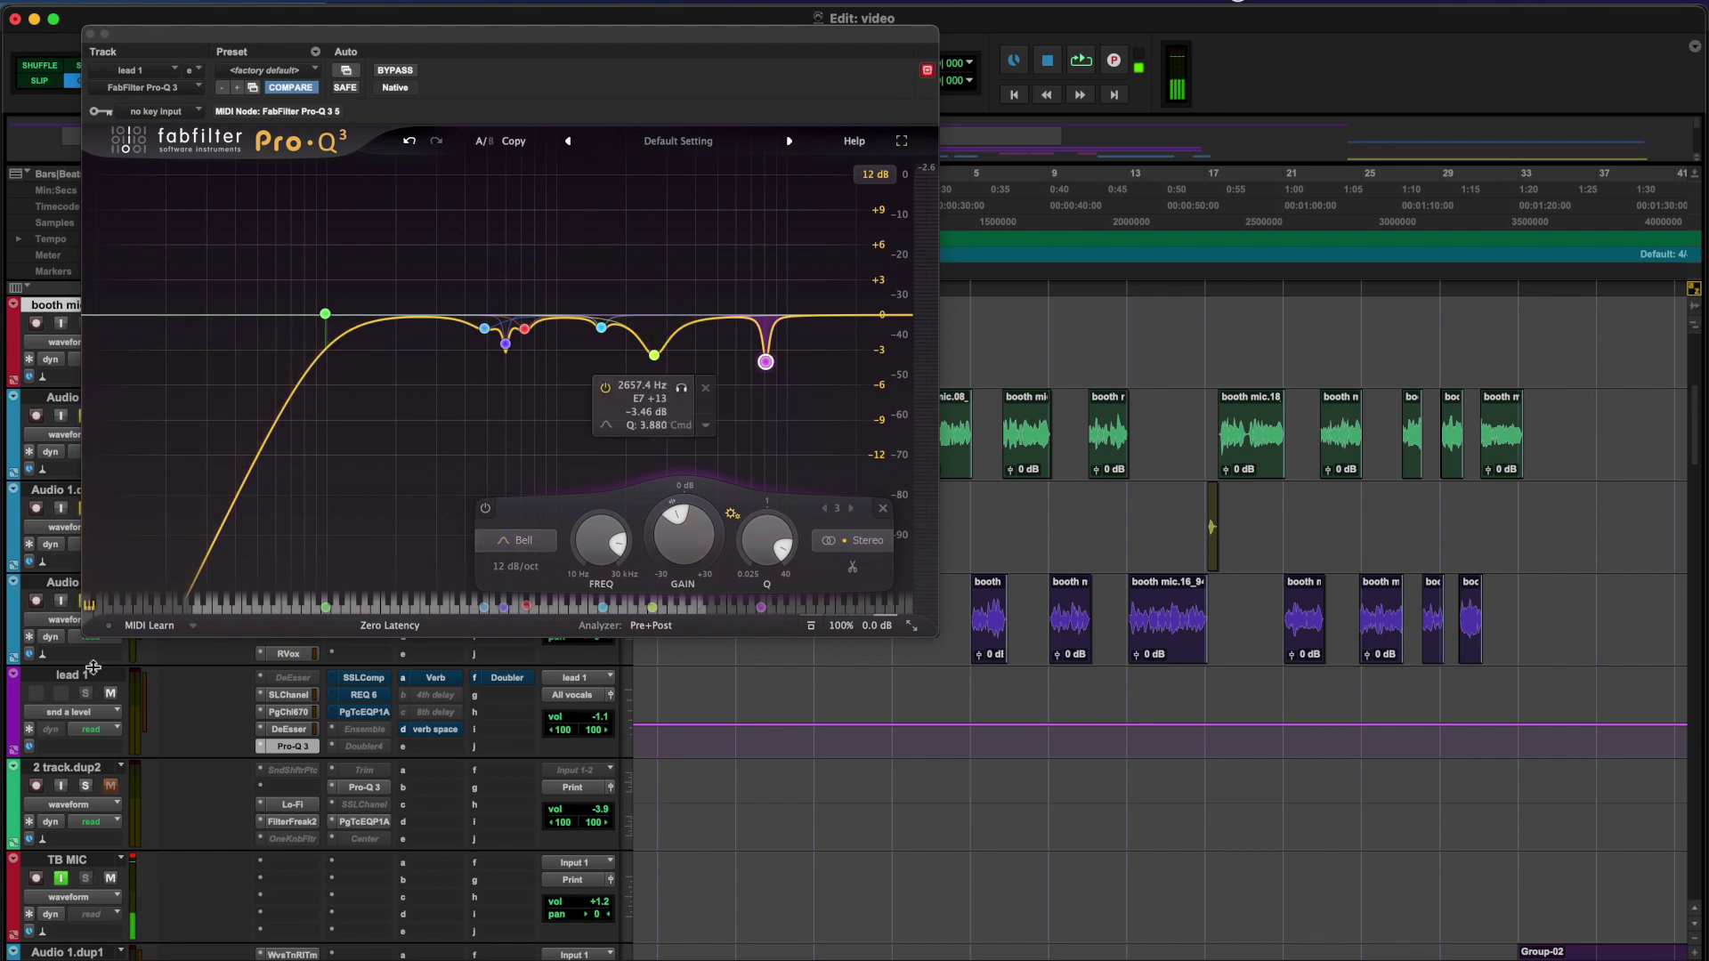
pyautogui.scroll(6, 95, 722)
pyautogui.click(114, 657)
pyautogui.click(181, 687)
pyautogui.press('space')
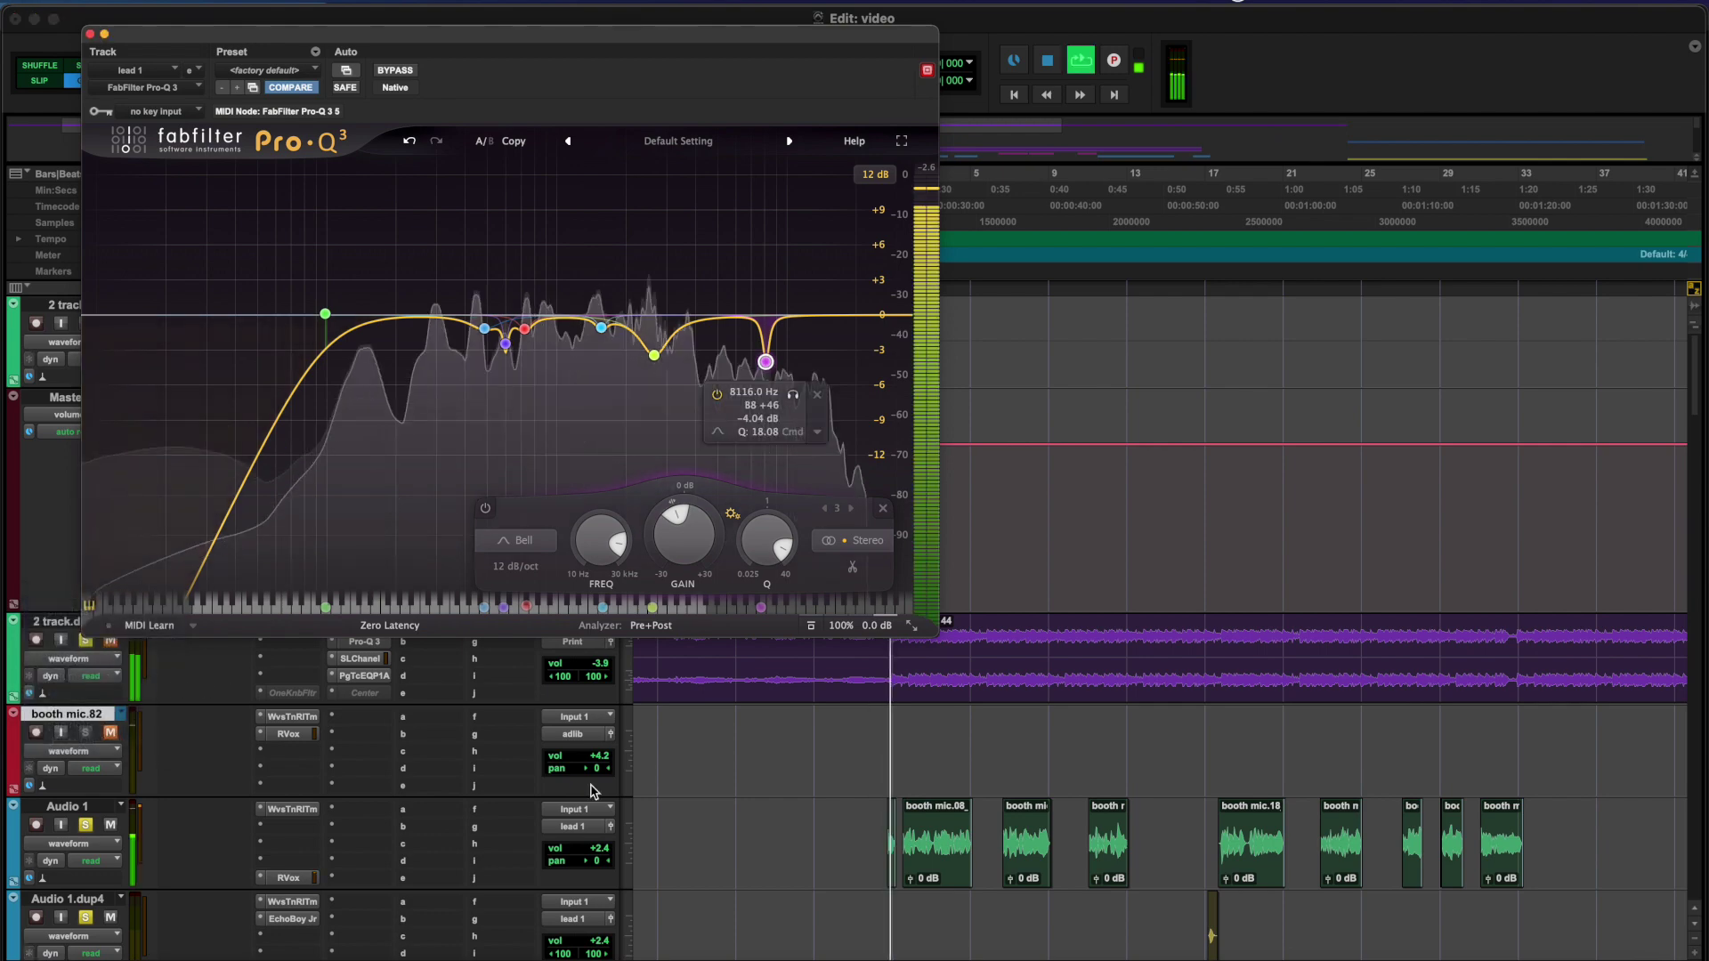
pyautogui.scroll(-6, 391, 692)
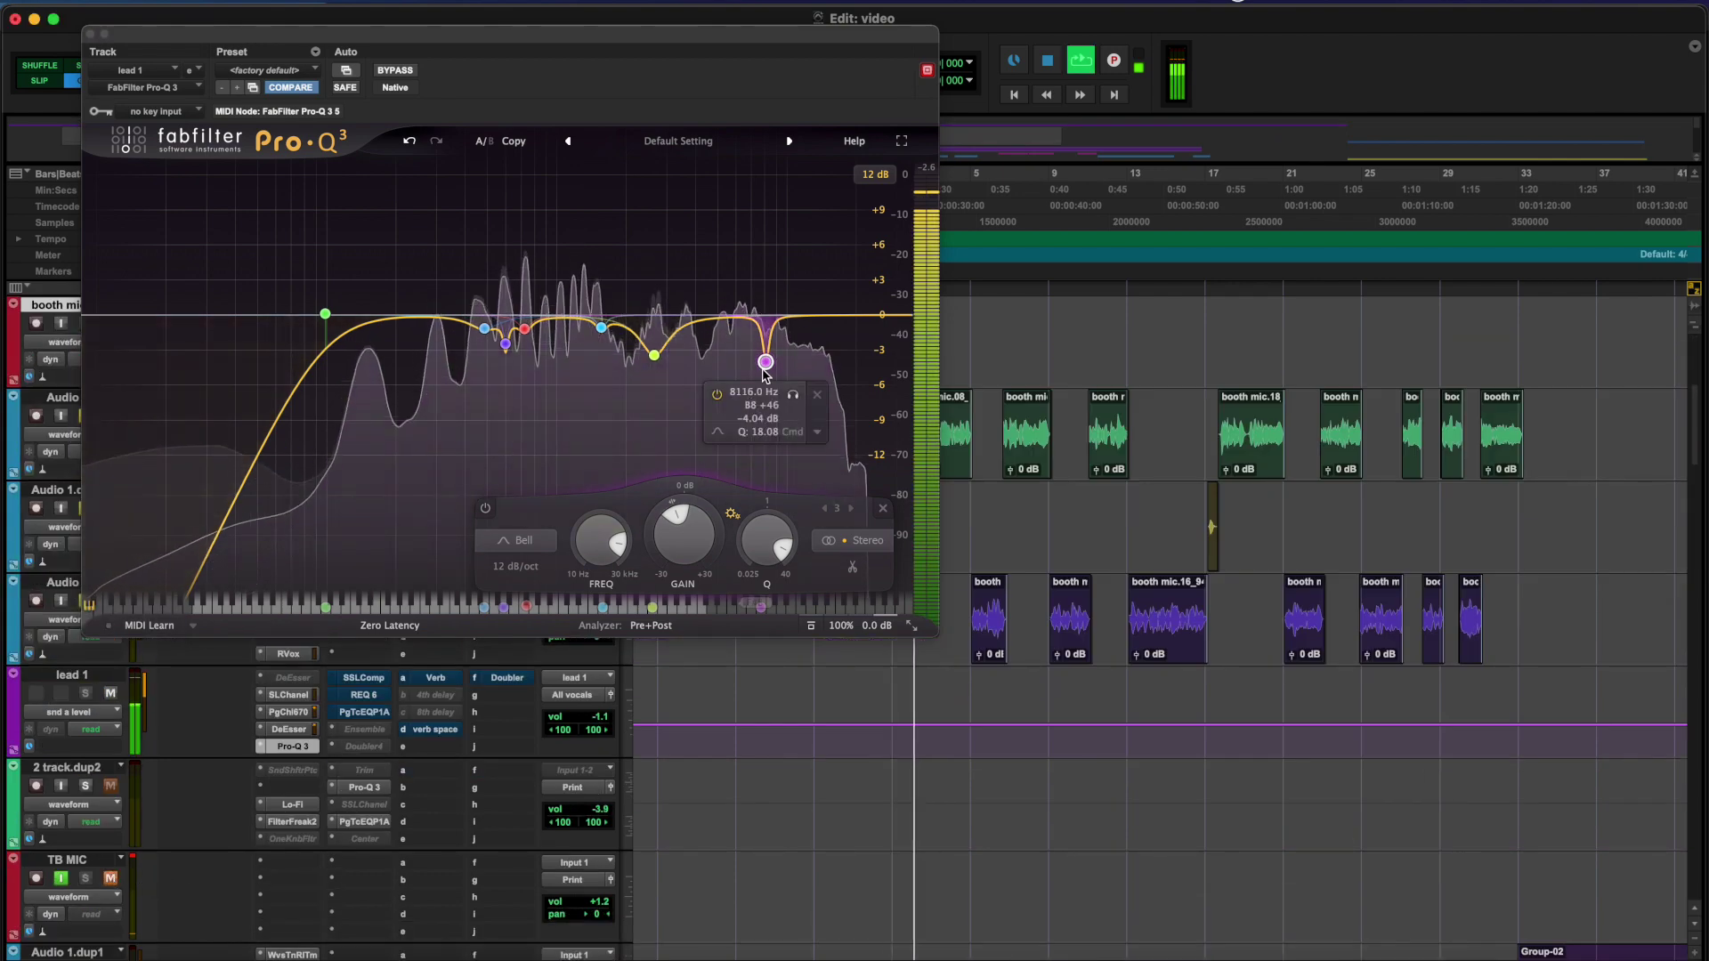
pyautogui.click(794, 394)
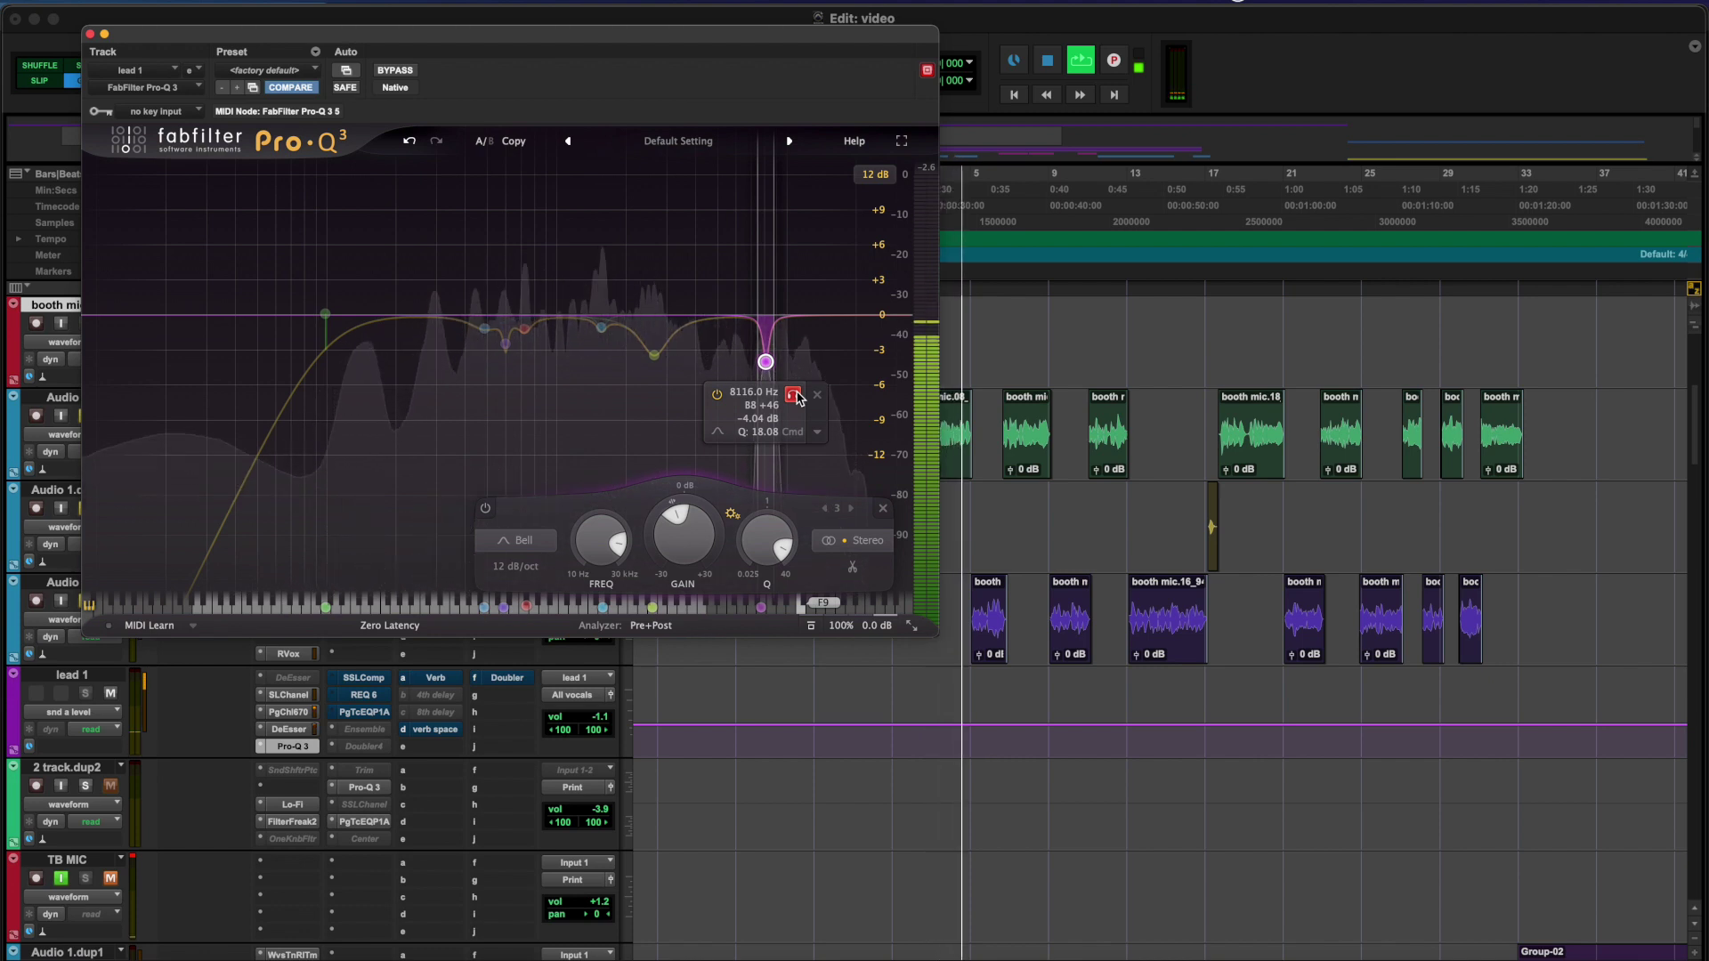
pyautogui.click(797, 397)
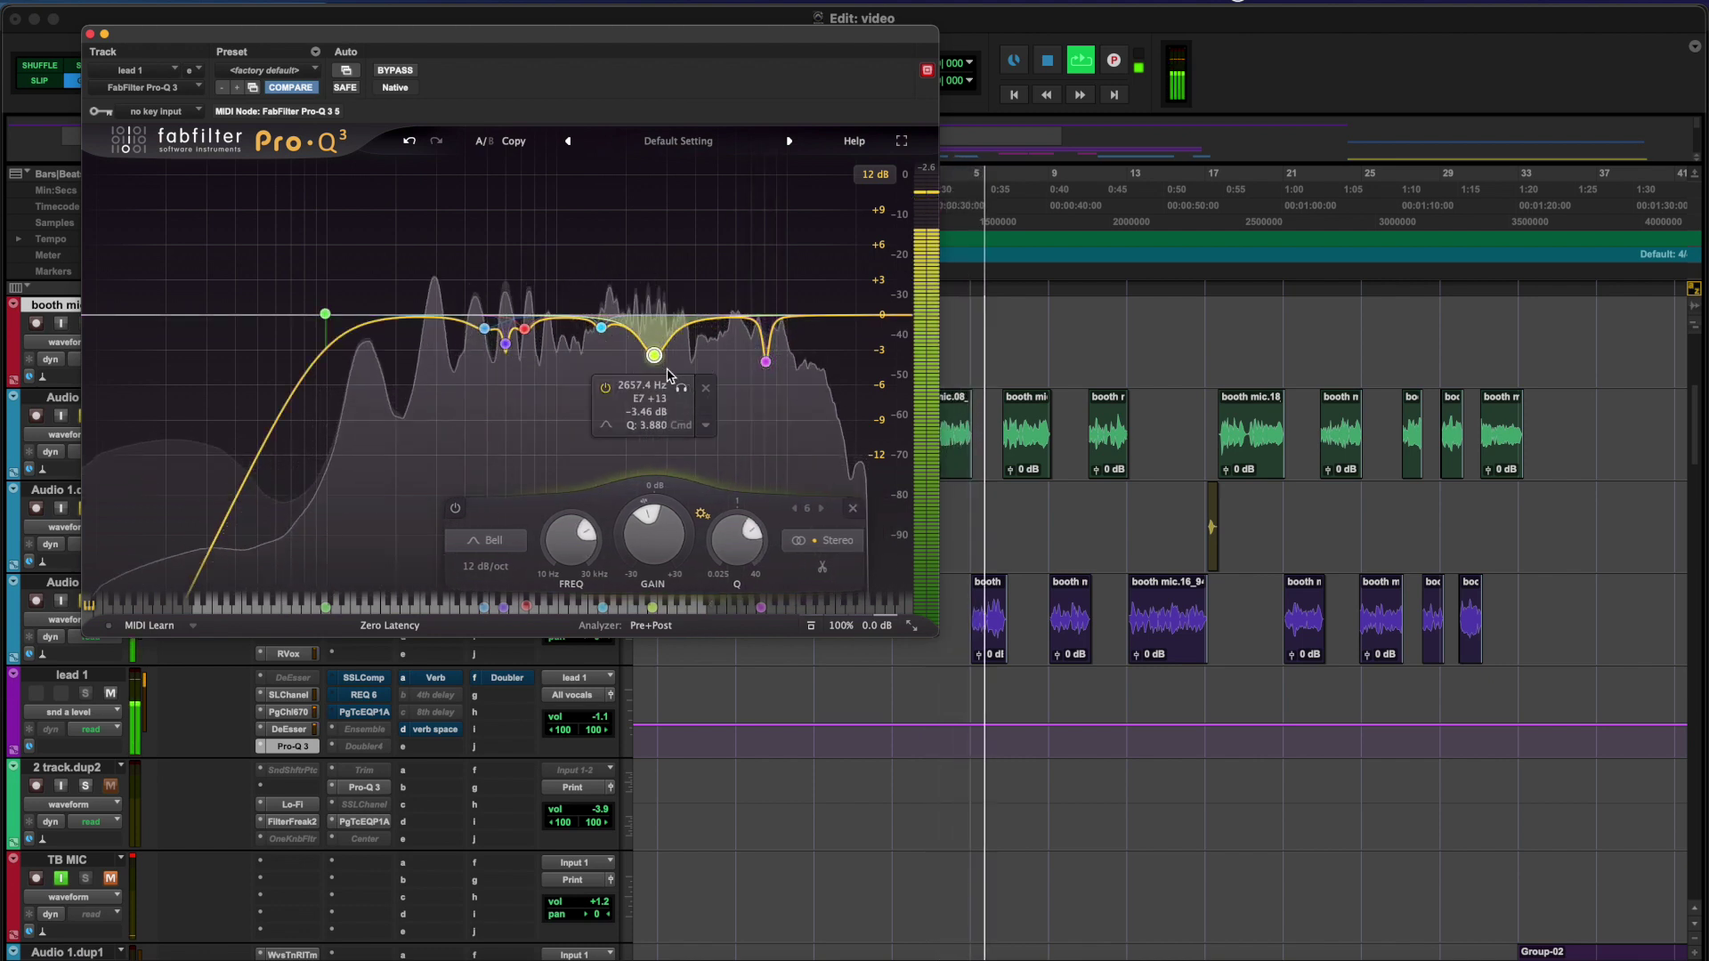
# Audition the Pro-Q 3 cuts at 2657 Hz, 1566 Hz and 726 Hz in isolation, one after another
pyautogui.click(682, 389)
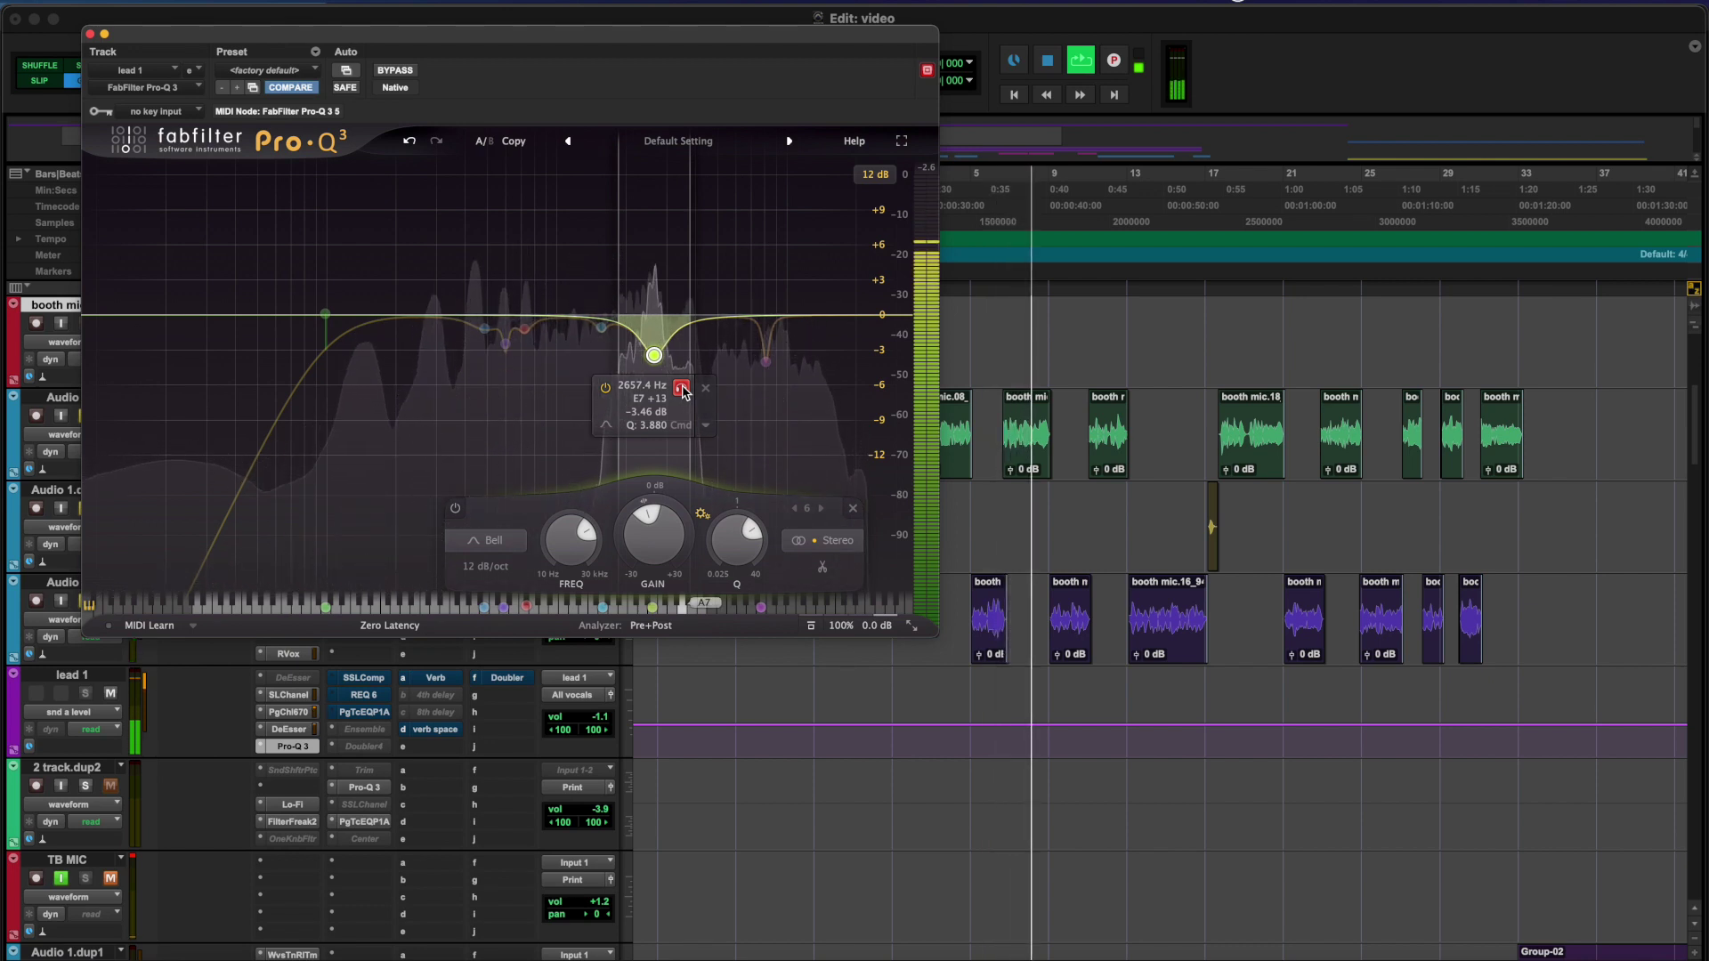
pyautogui.click(602, 327)
pyautogui.click(627, 360)
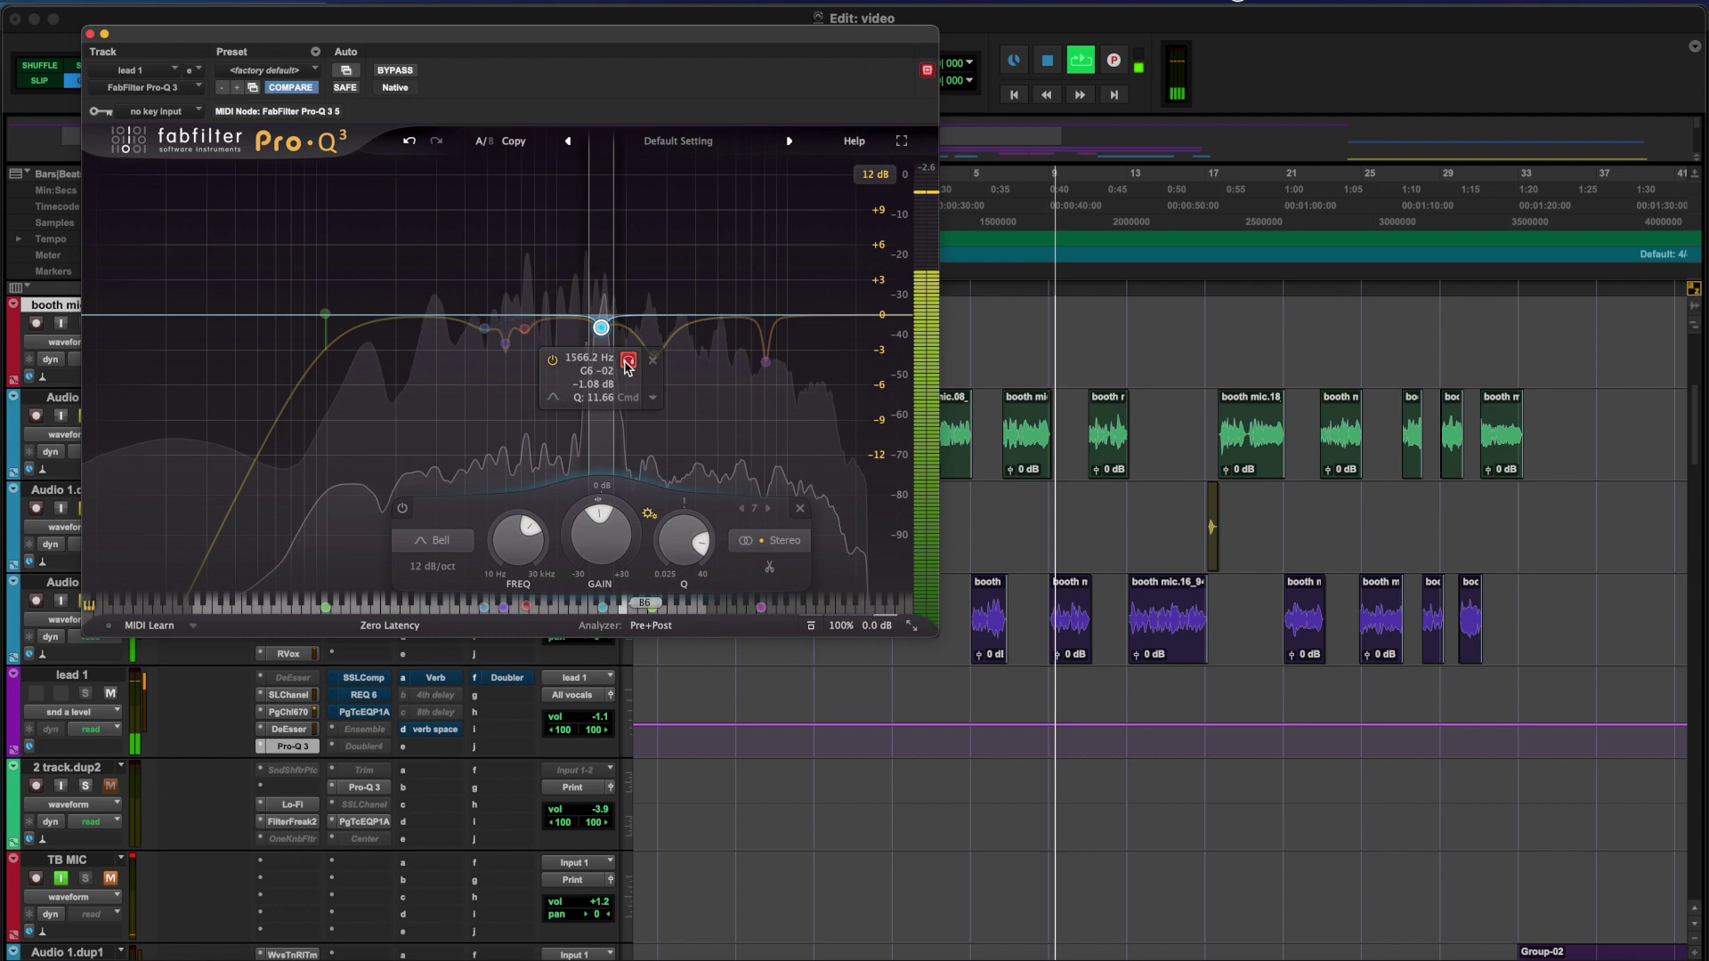
pyautogui.click(628, 361)
pyautogui.click(524, 328)
pyautogui.click(552, 361)
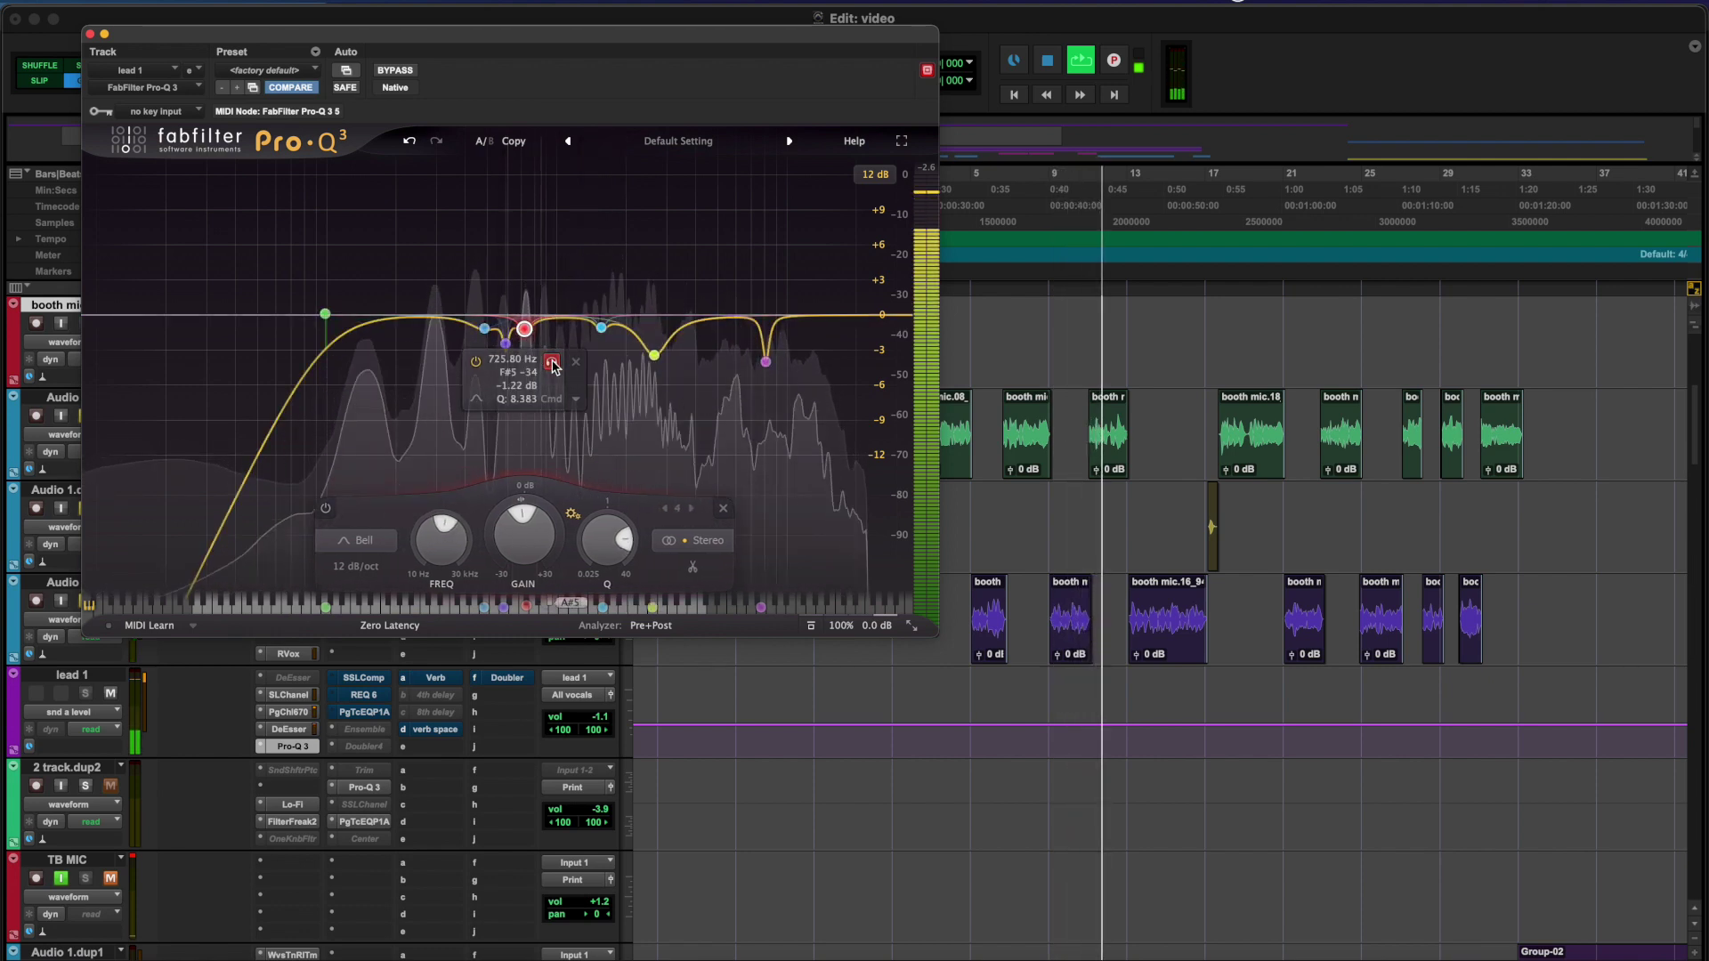
pyautogui.click(551, 361)
# Audition the Pro-Q 3 cuts at 600 Hz and 486 Hz in isolation, returning to the full signal
pyautogui.click(505, 344)
pyautogui.click(528, 373)
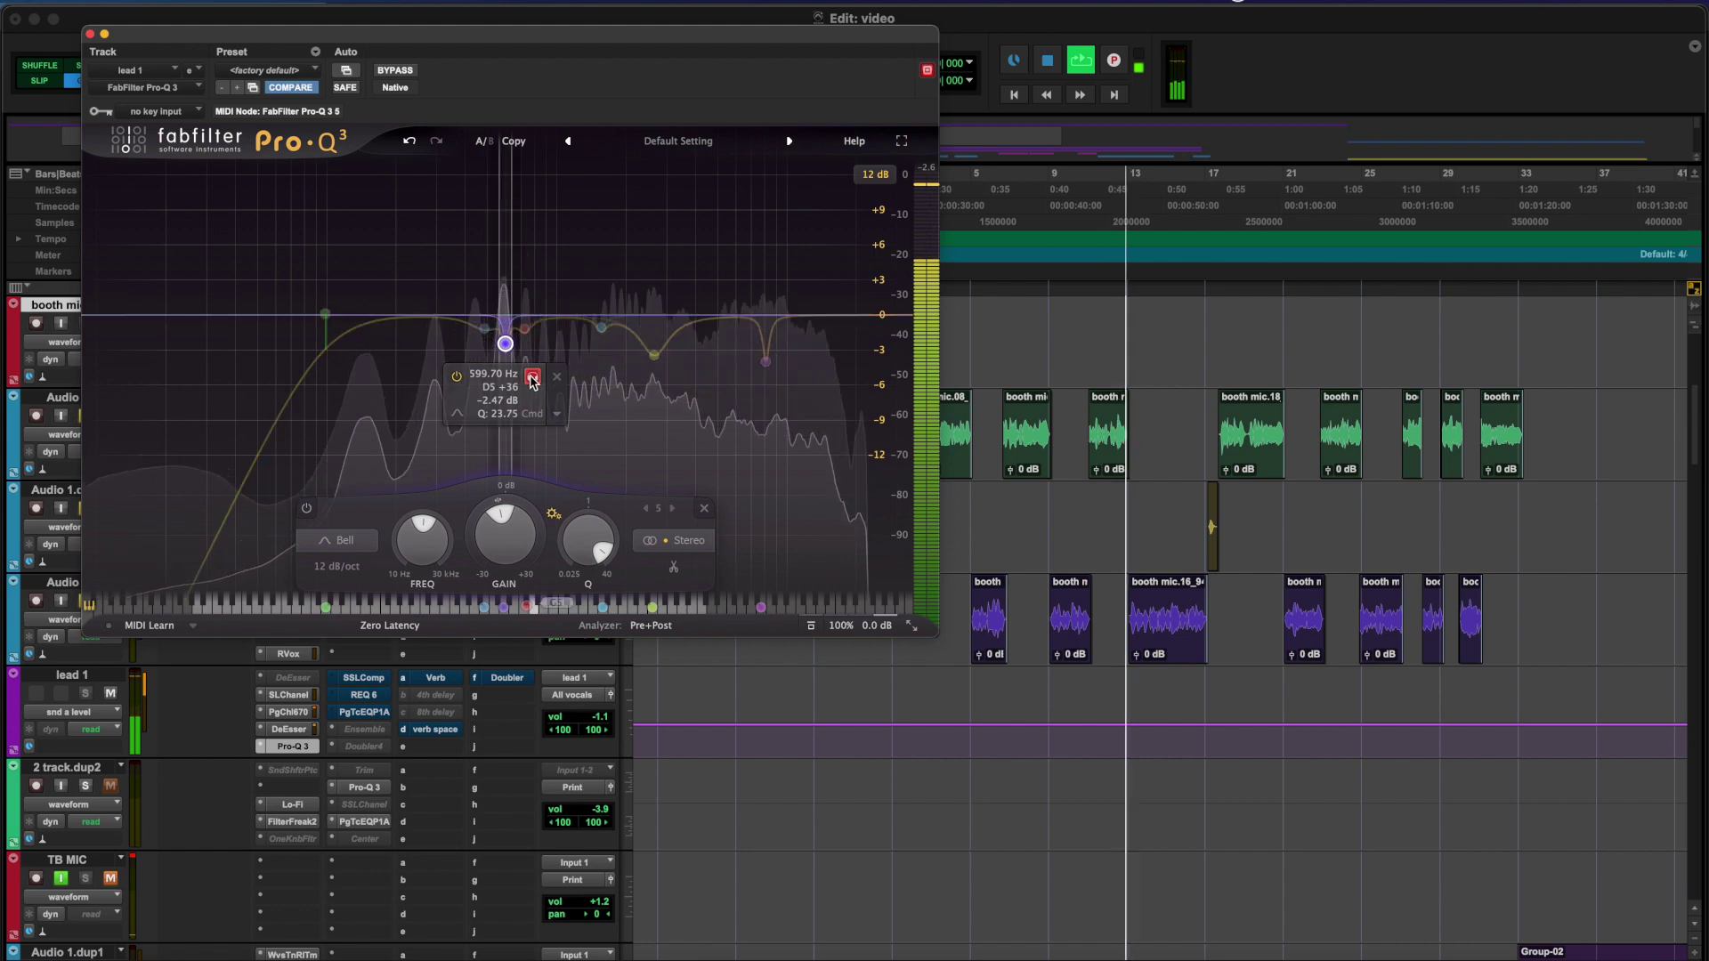
pyautogui.click(528, 373)
pyautogui.click(484, 329)
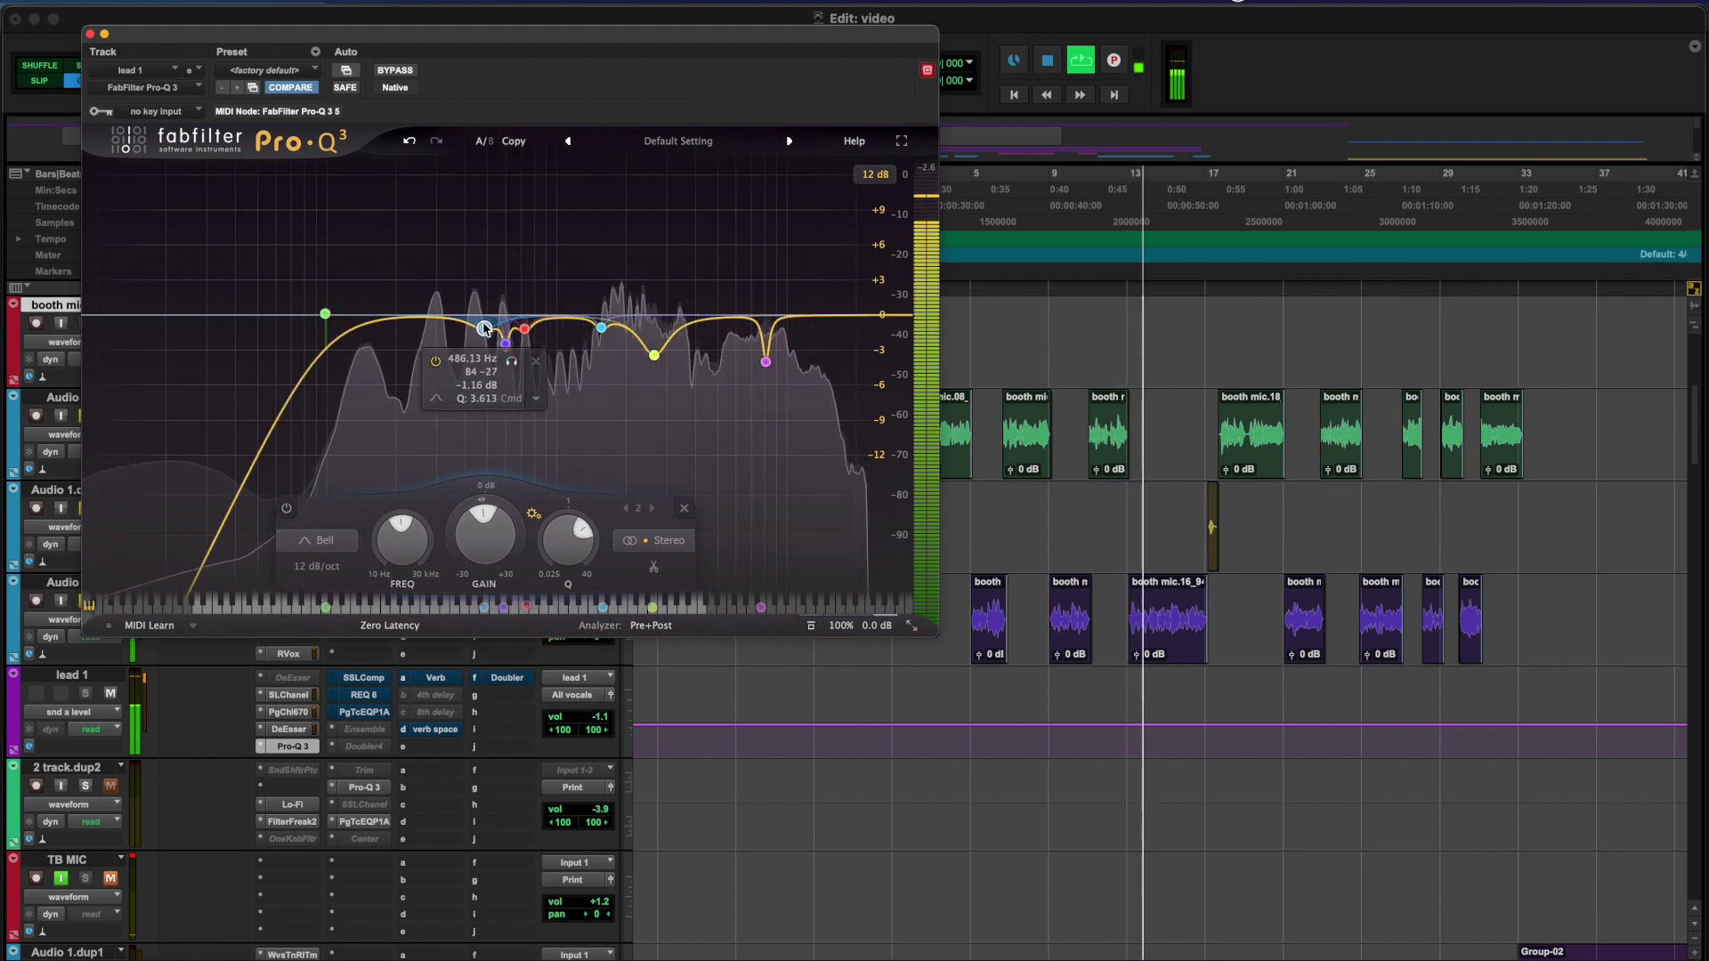
pyautogui.click(512, 362)
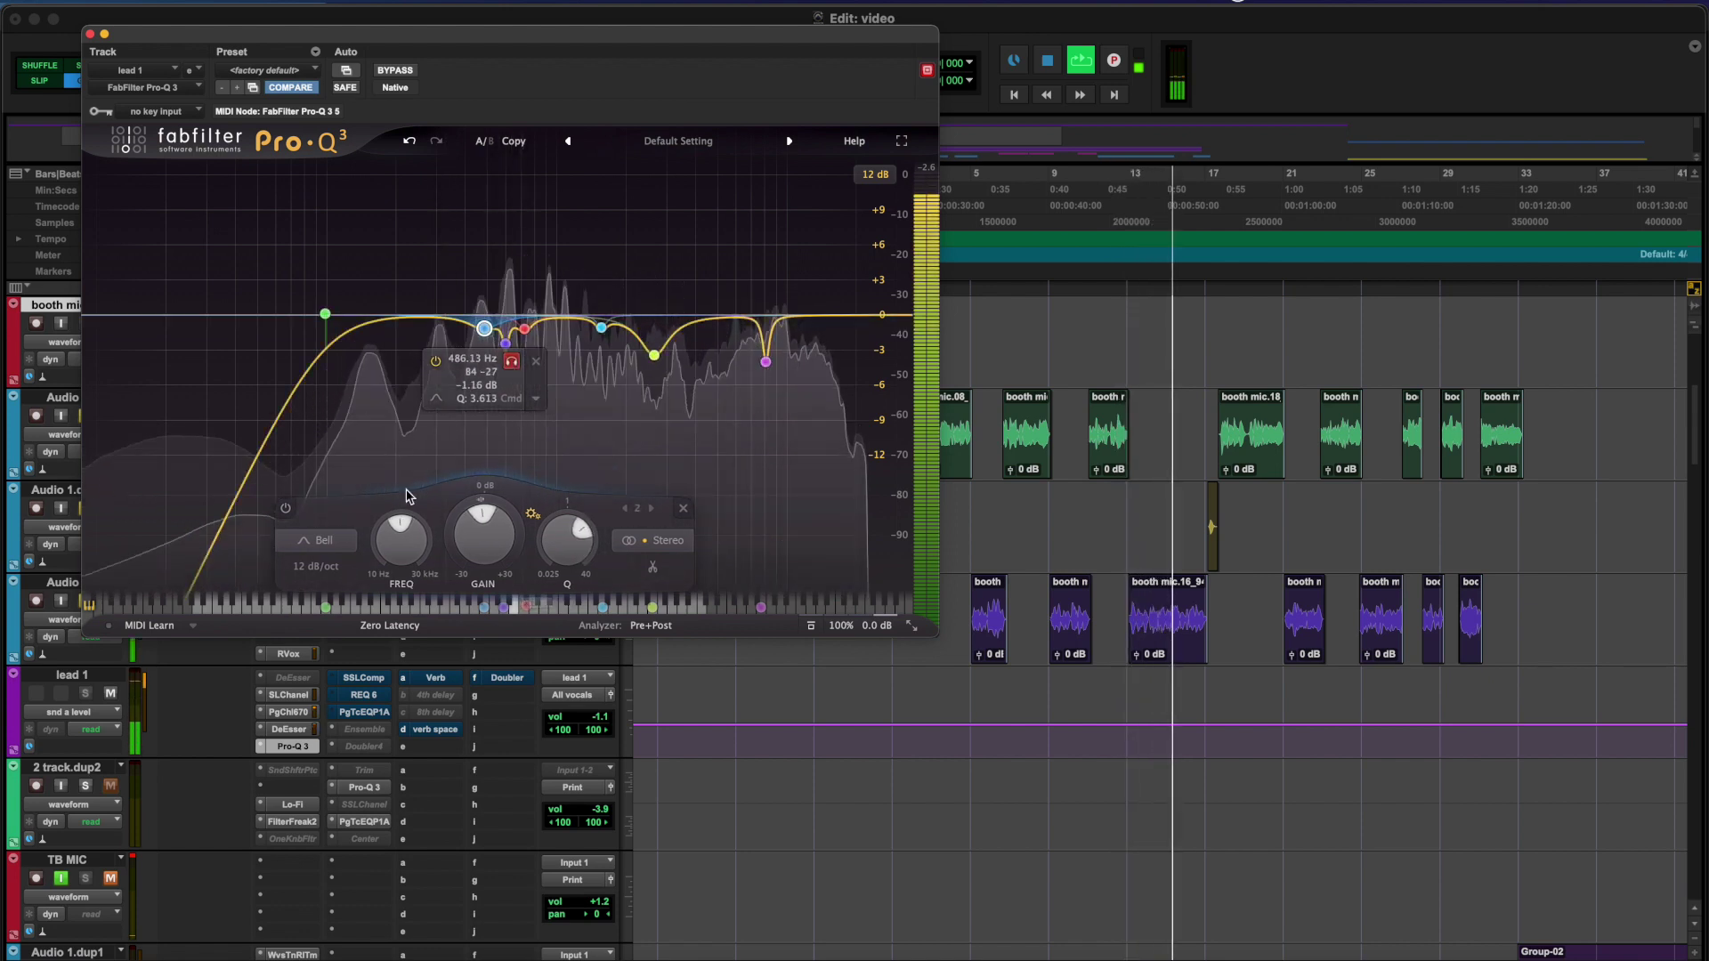
pyautogui.click(511, 361)
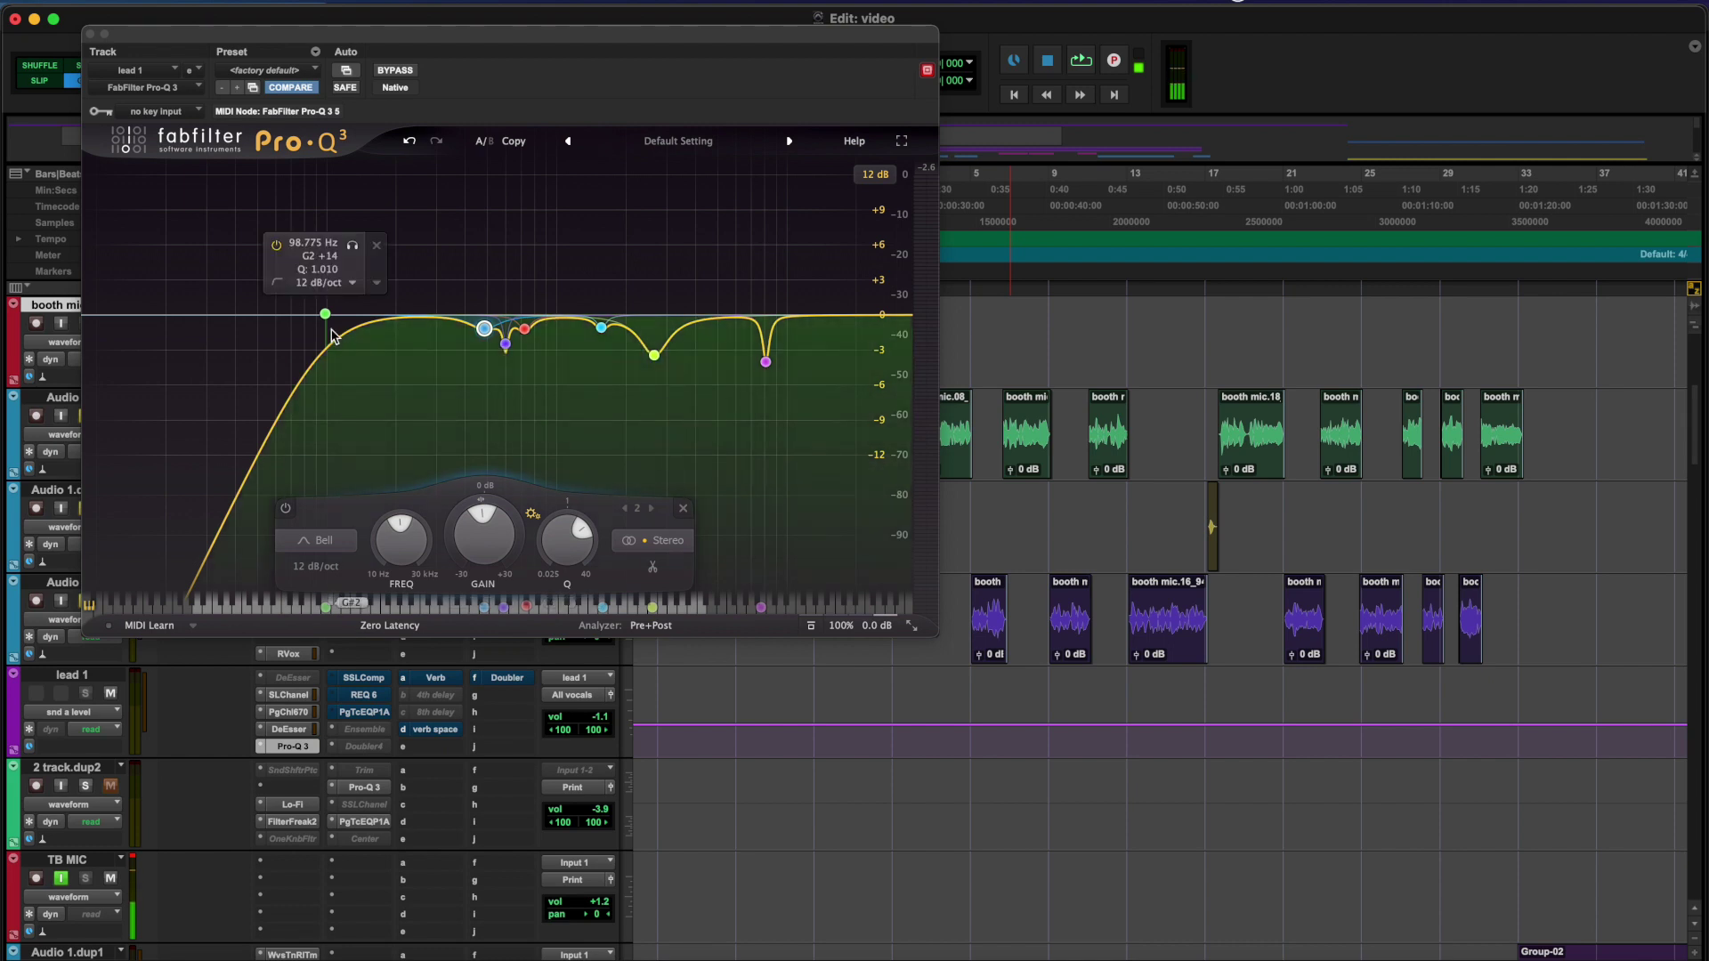
# Close Pro-Q 3 and open SSLComp on lead 1, moving its window clear of the lead 1 inserts
pyautogui.click(88, 36)
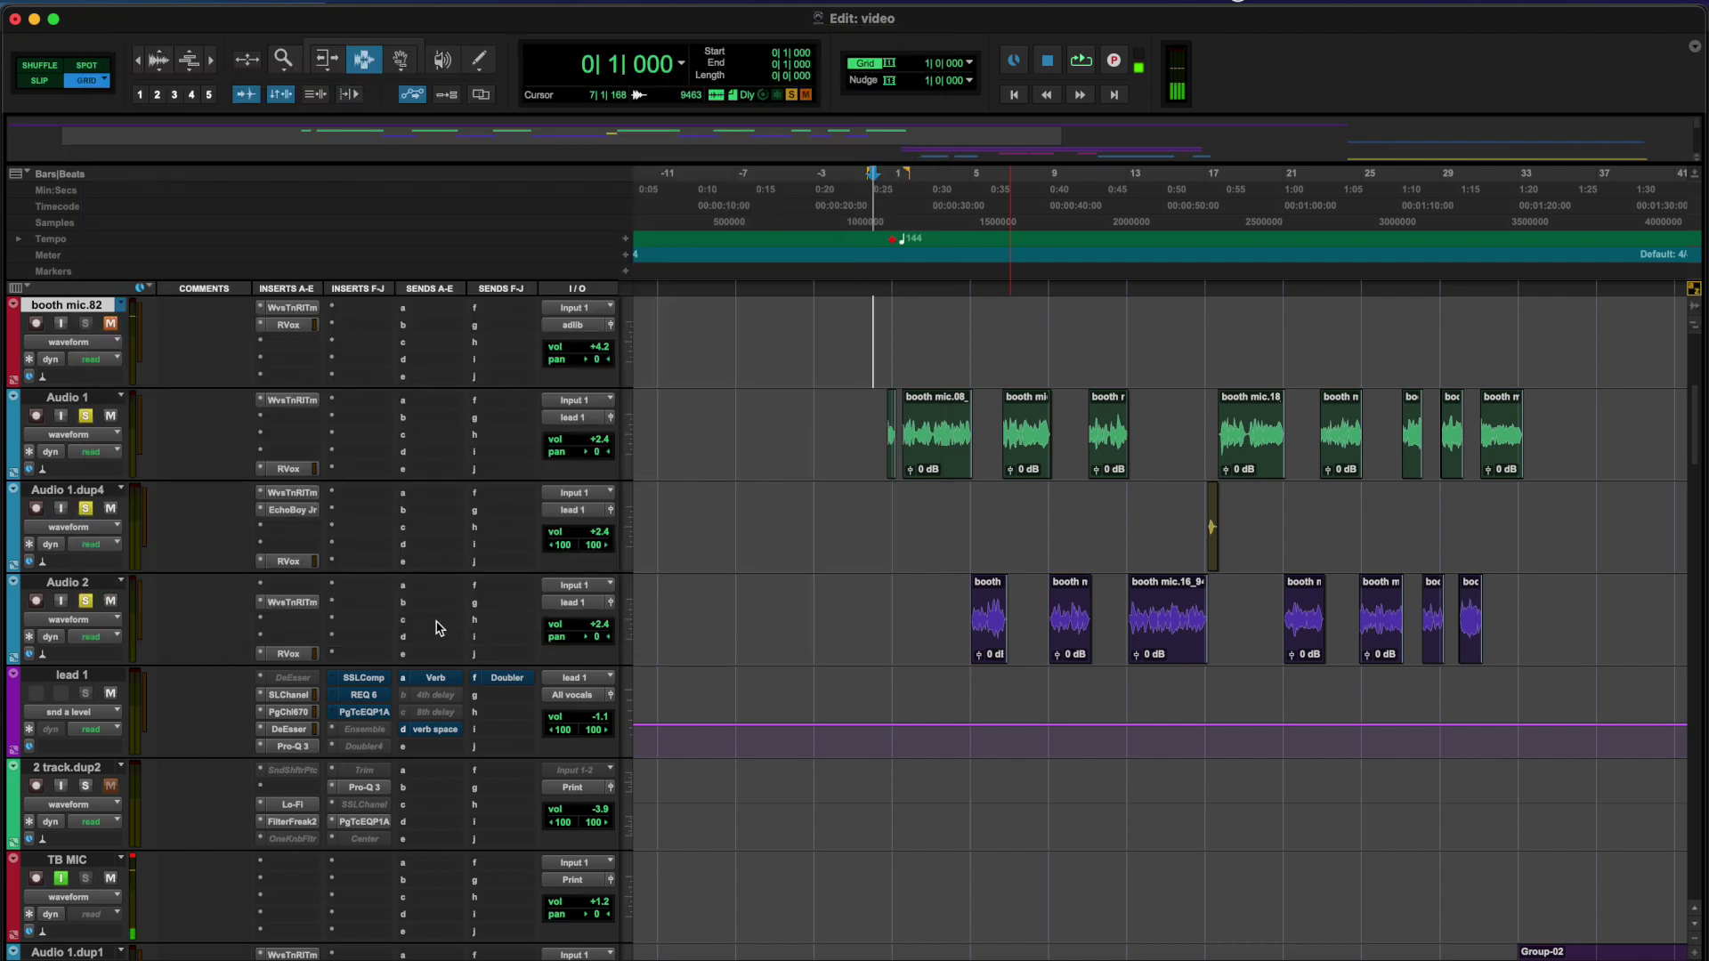
pyautogui.click(361, 679)
pyautogui.moveTo(497, 51); pyautogui.dragTo(703, 85)
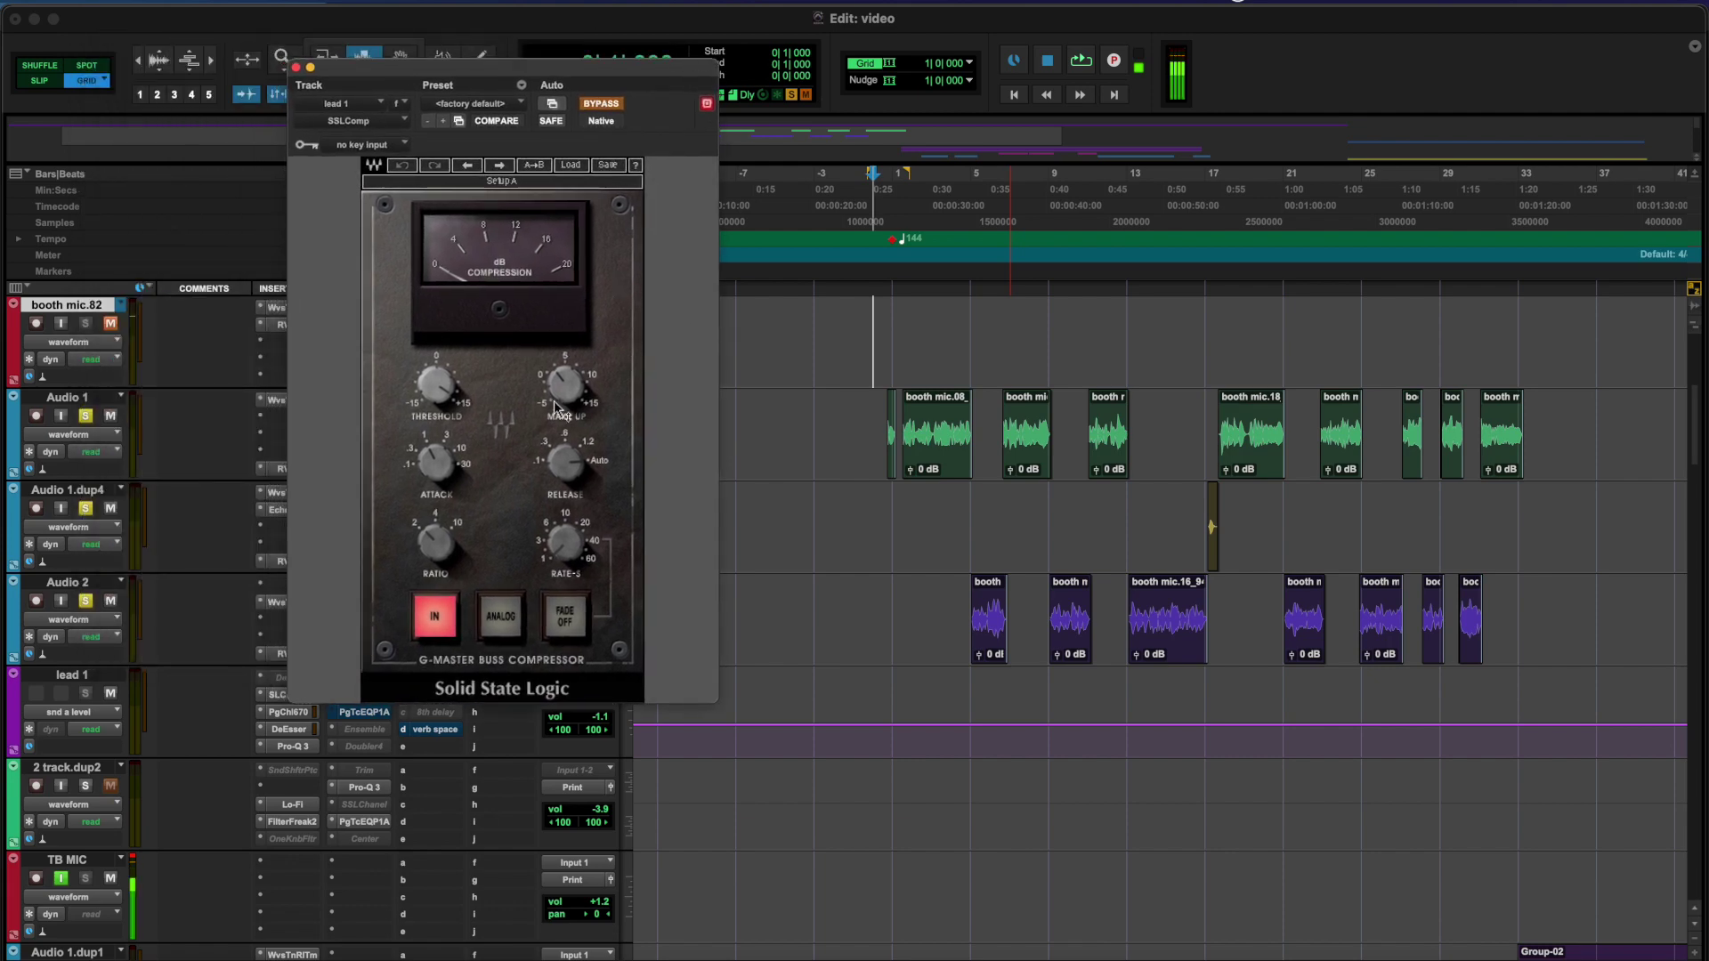
pyautogui.moveTo(697, 77); pyautogui.dragTo(822, 106)
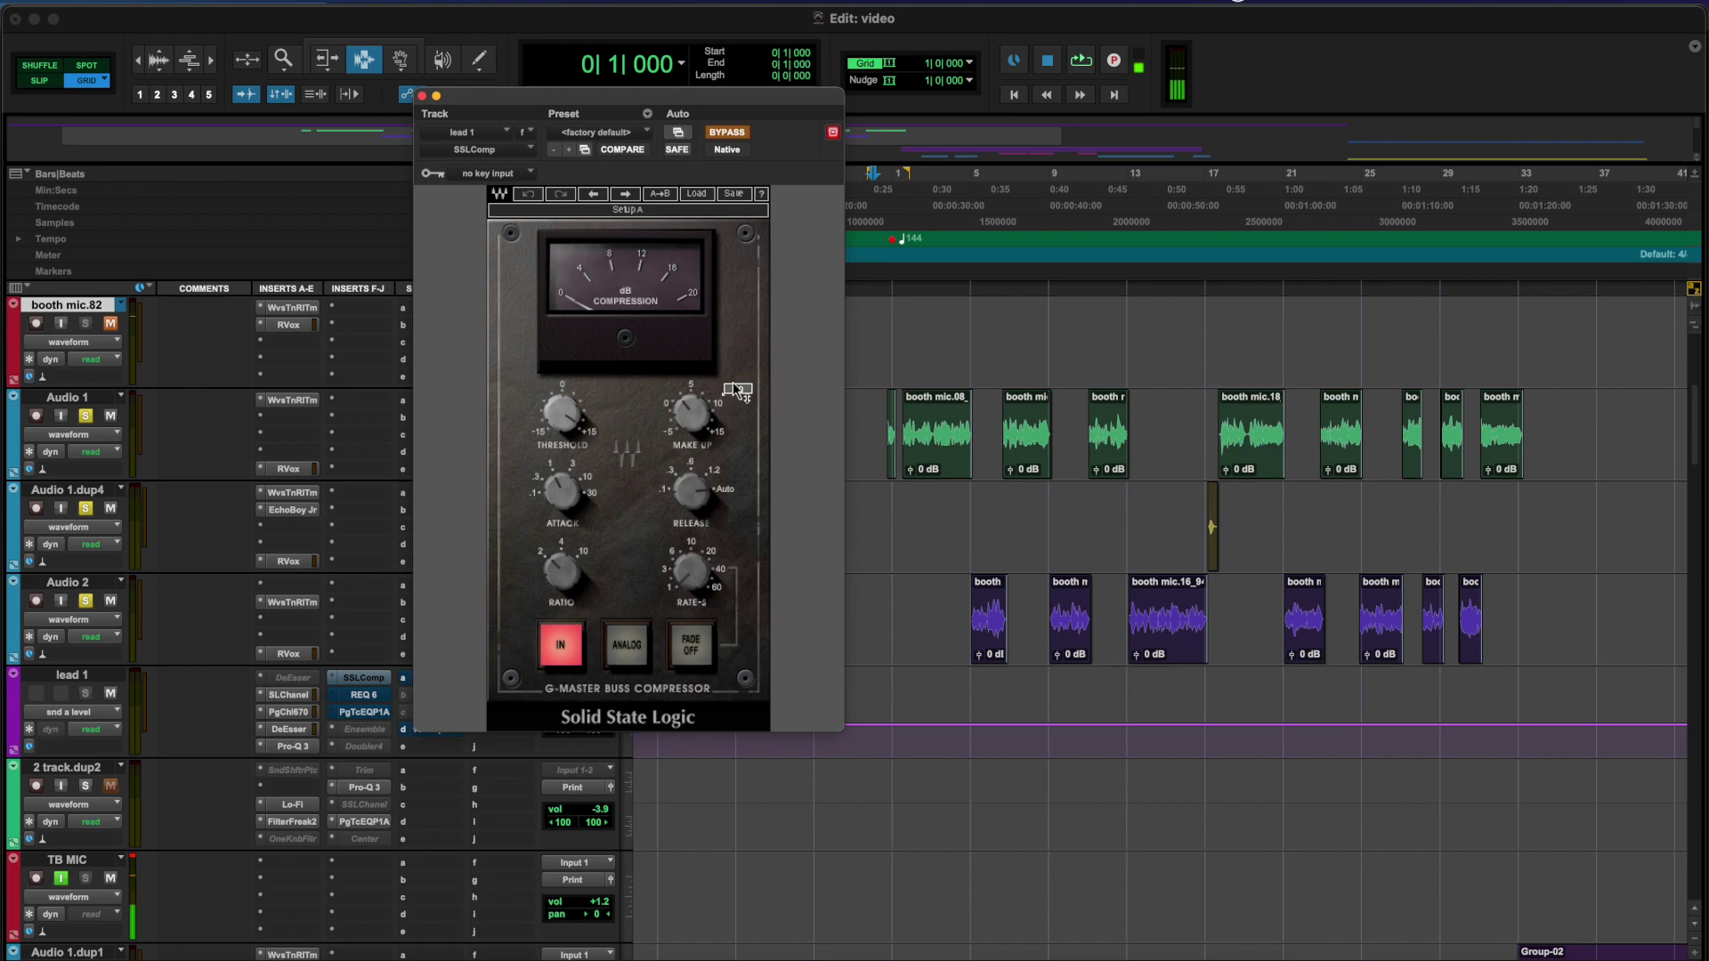
# Review SLChanel, PgChl670, DeEsser and Pro-Q 3 on lead 1 in chain order, returning to SSLComp
pyautogui.click(288, 696)
pyautogui.click(288, 712)
pyautogui.click(285, 730)
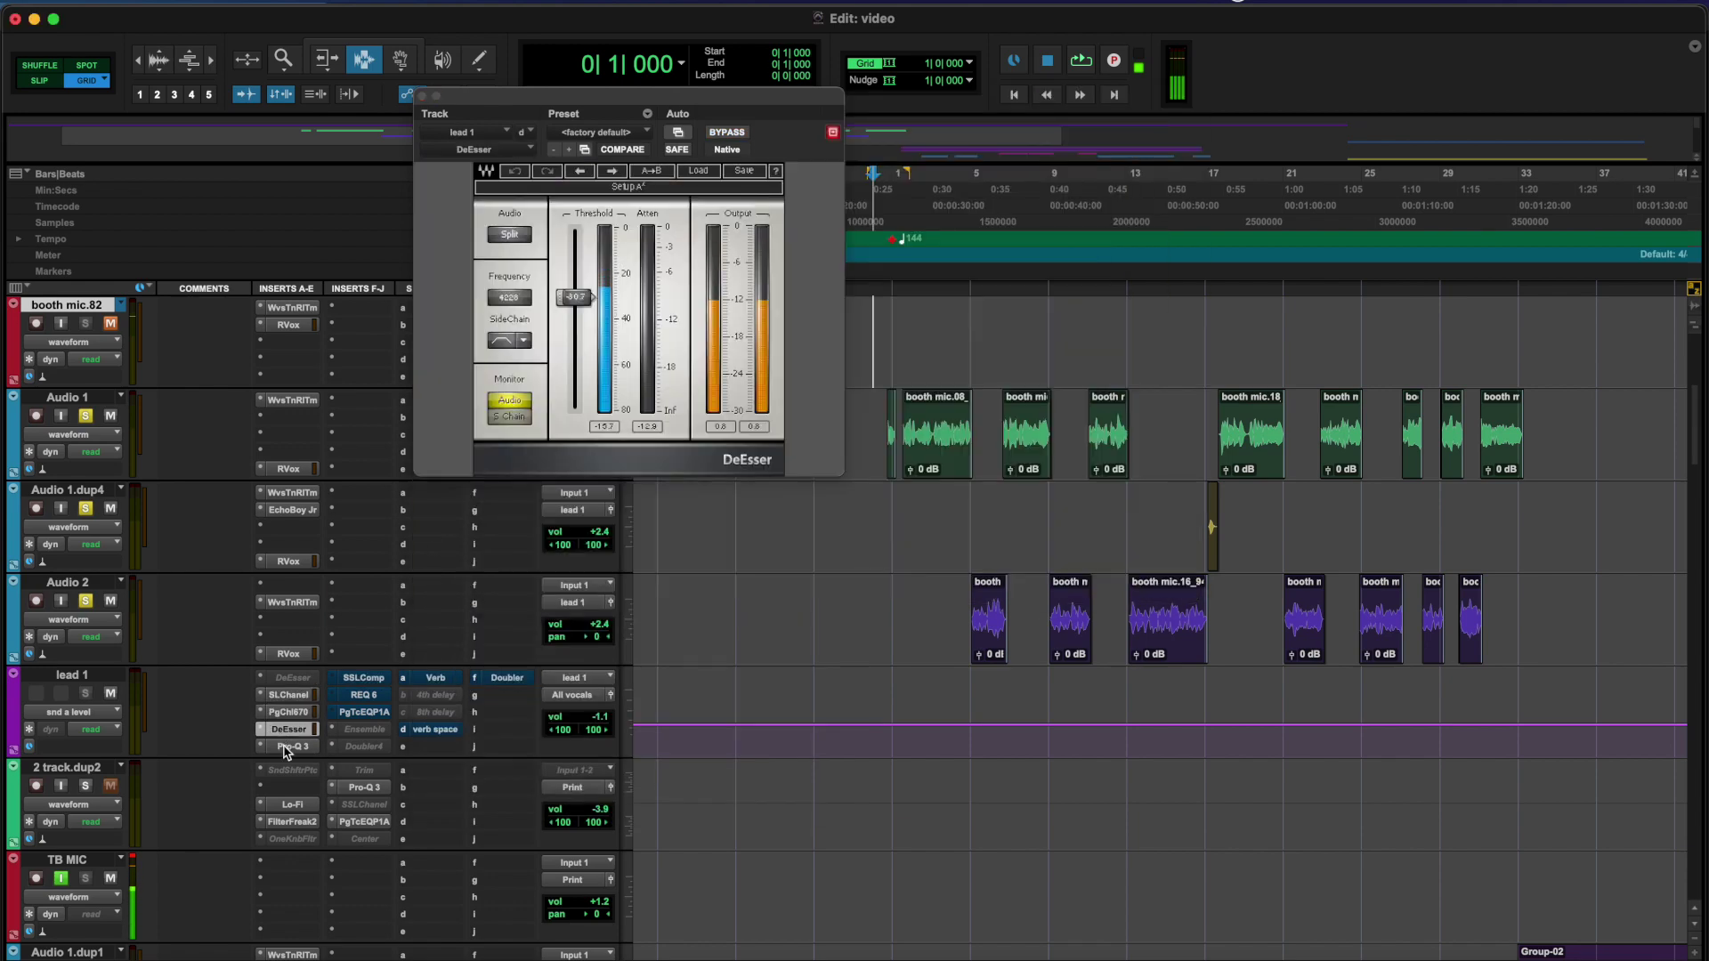
pyautogui.click(293, 746)
pyautogui.click(363, 677)
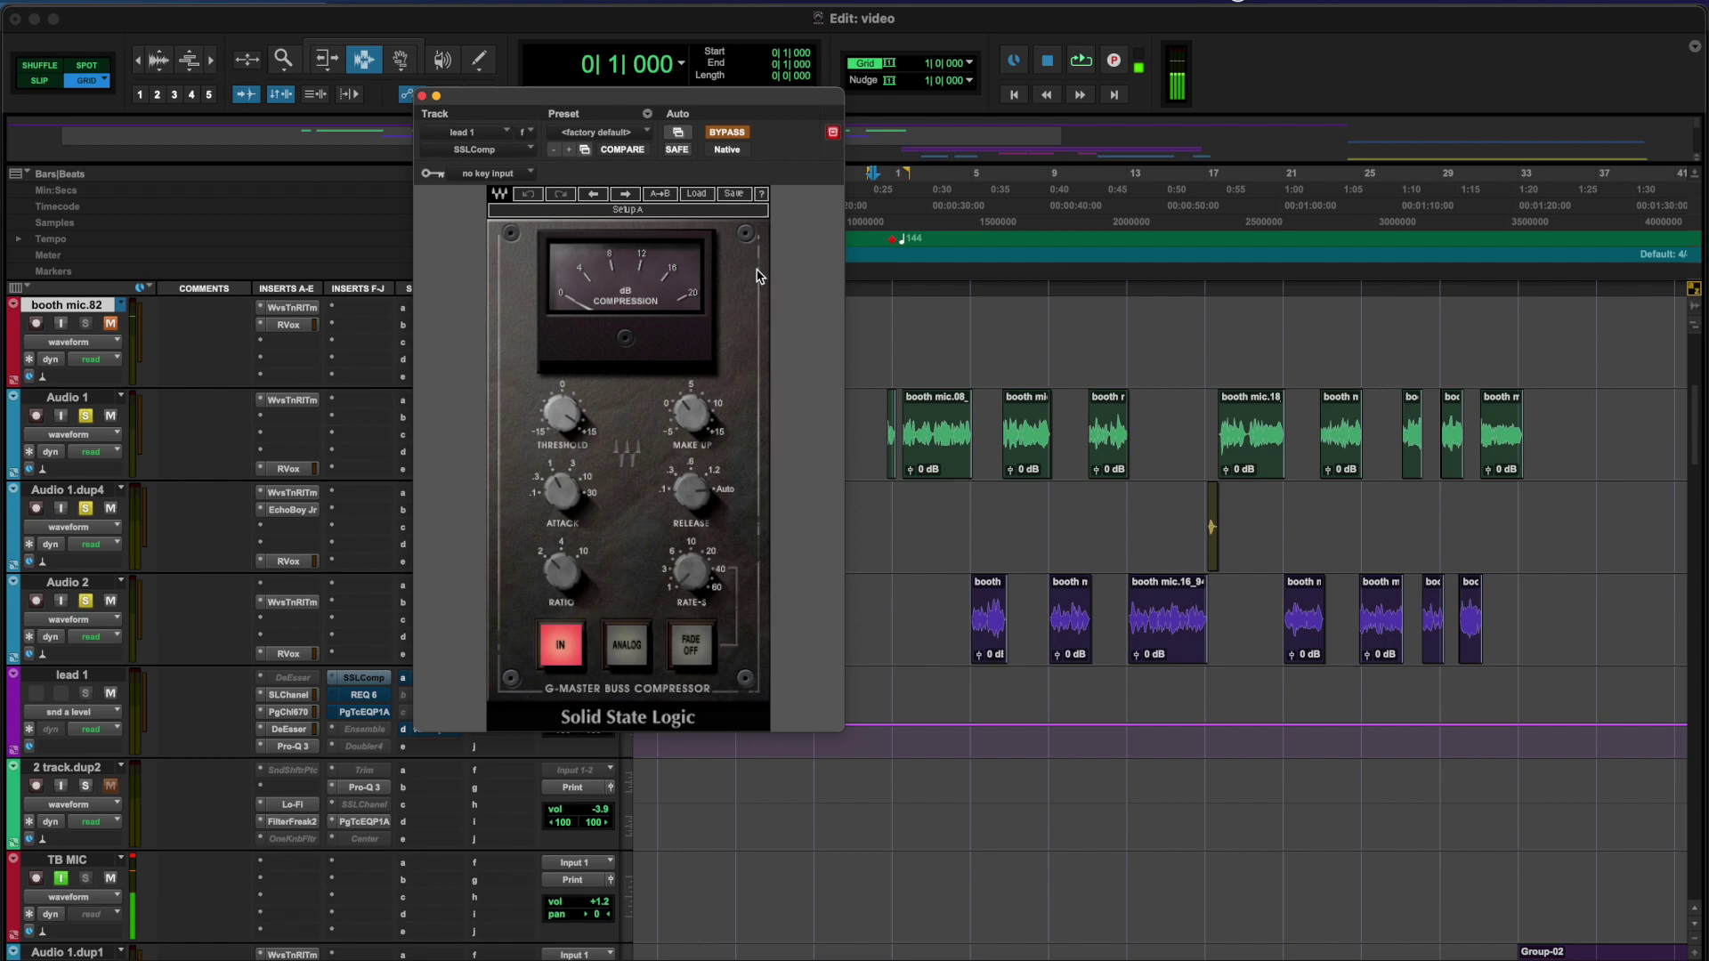
# Play the soloed tracks from bar 0 with SSLComp bypassed, enable it during playback, and stop
pyautogui.press('space')
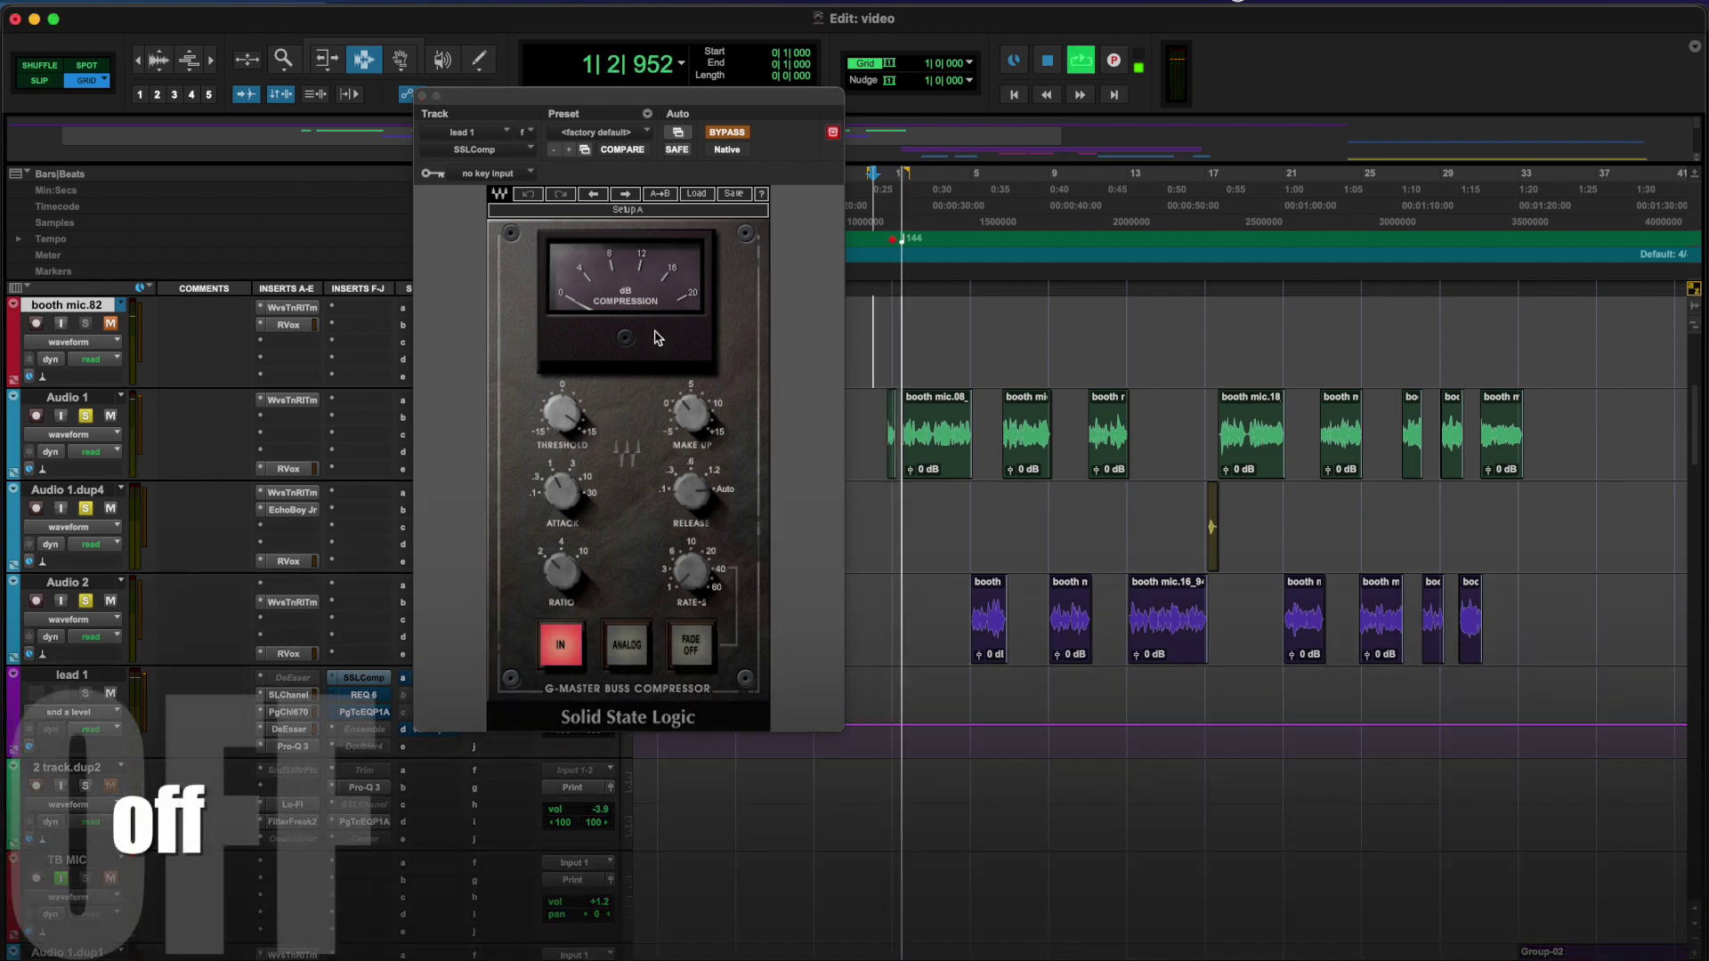
pyautogui.click(727, 133)
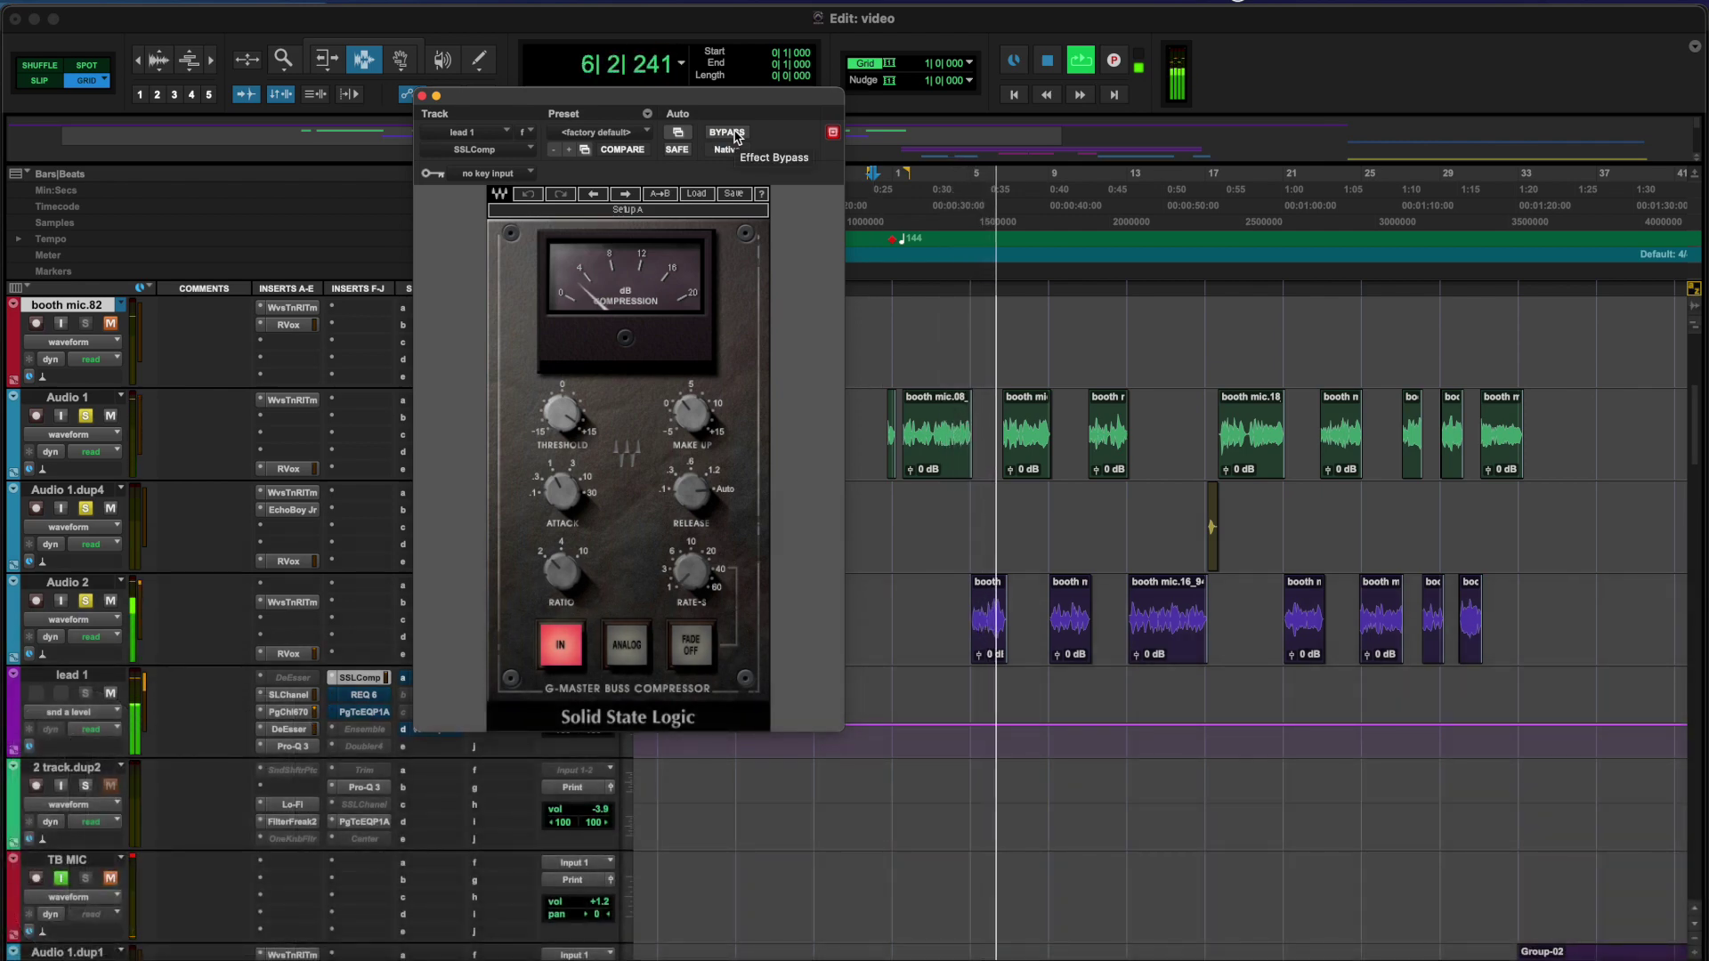
pyautogui.press('space')
# Open REQ 6 on lead 1, enable it while comparing over playback from bar 0, and open PuigTec EQP1A
pyautogui.click(364, 695)
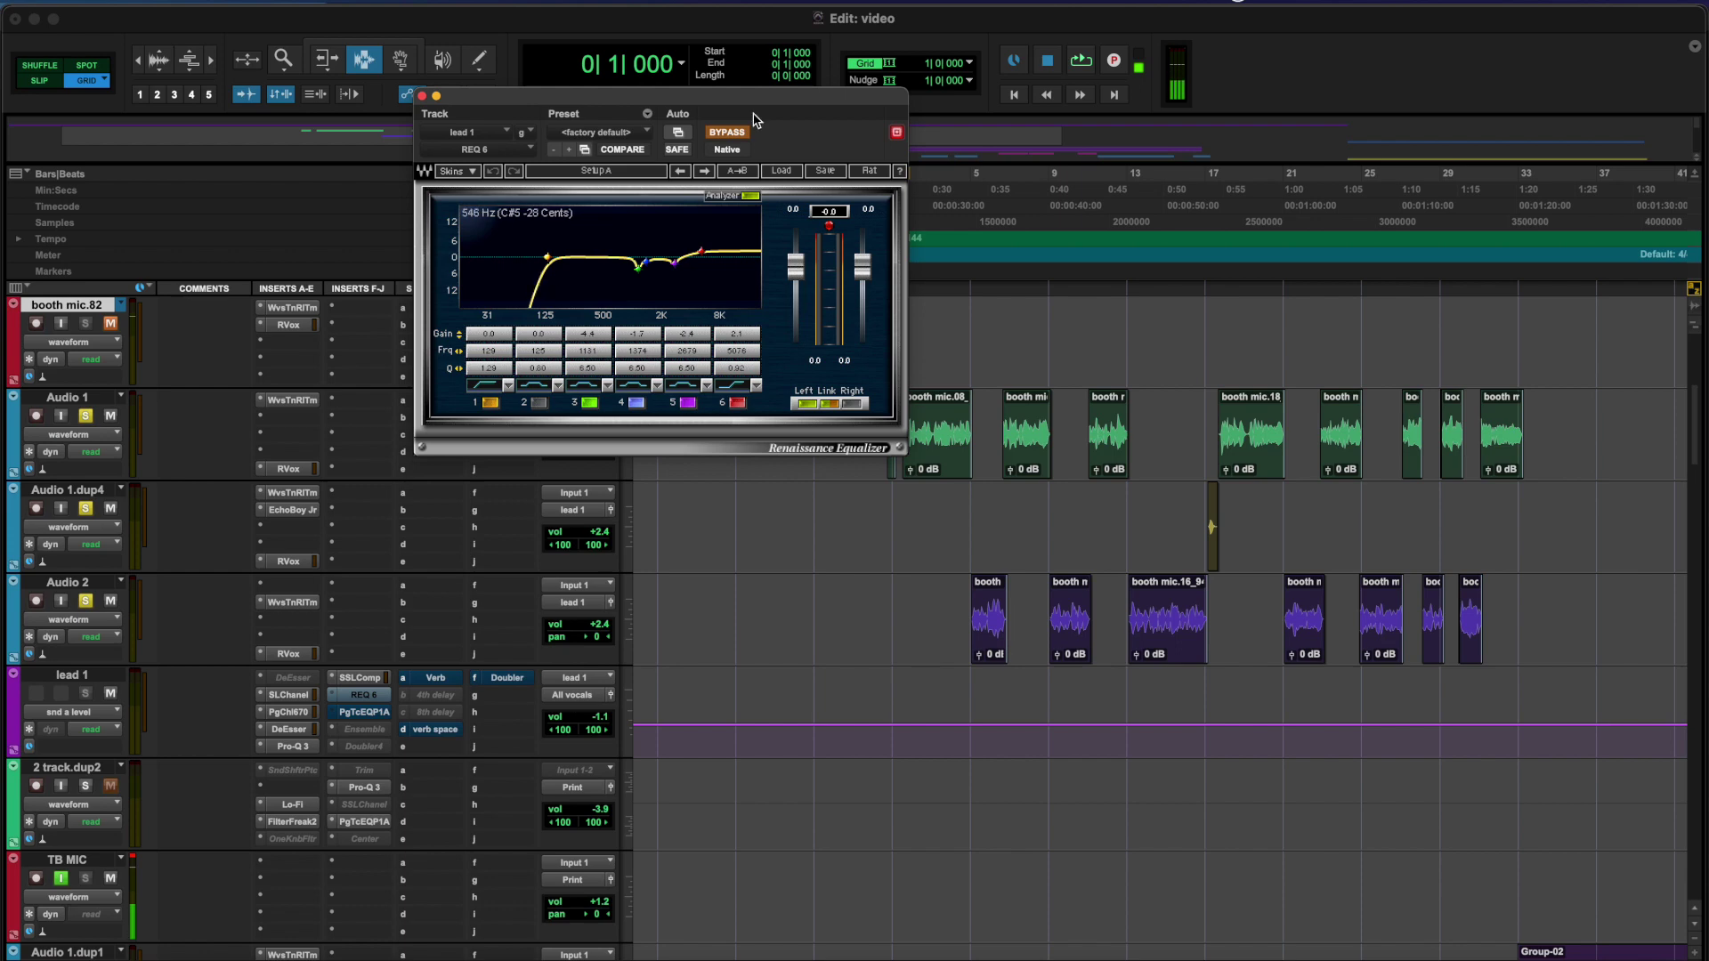
pyautogui.click(728, 133)
pyautogui.press('space')
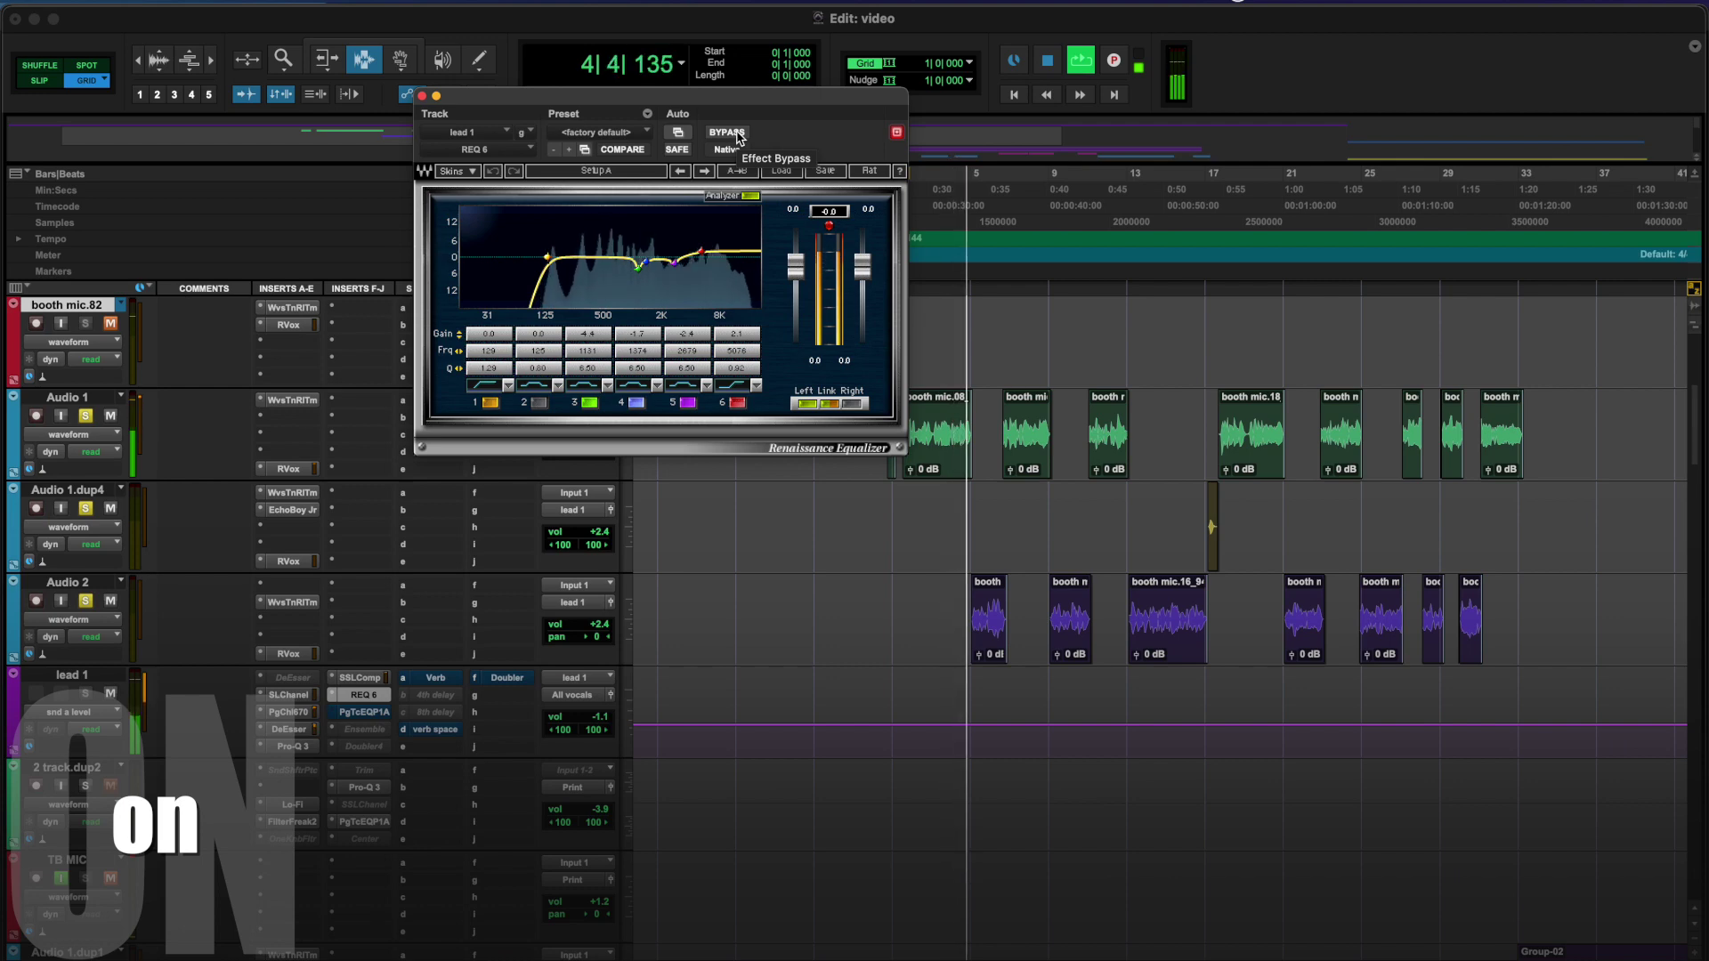
pyautogui.click(727, 133)
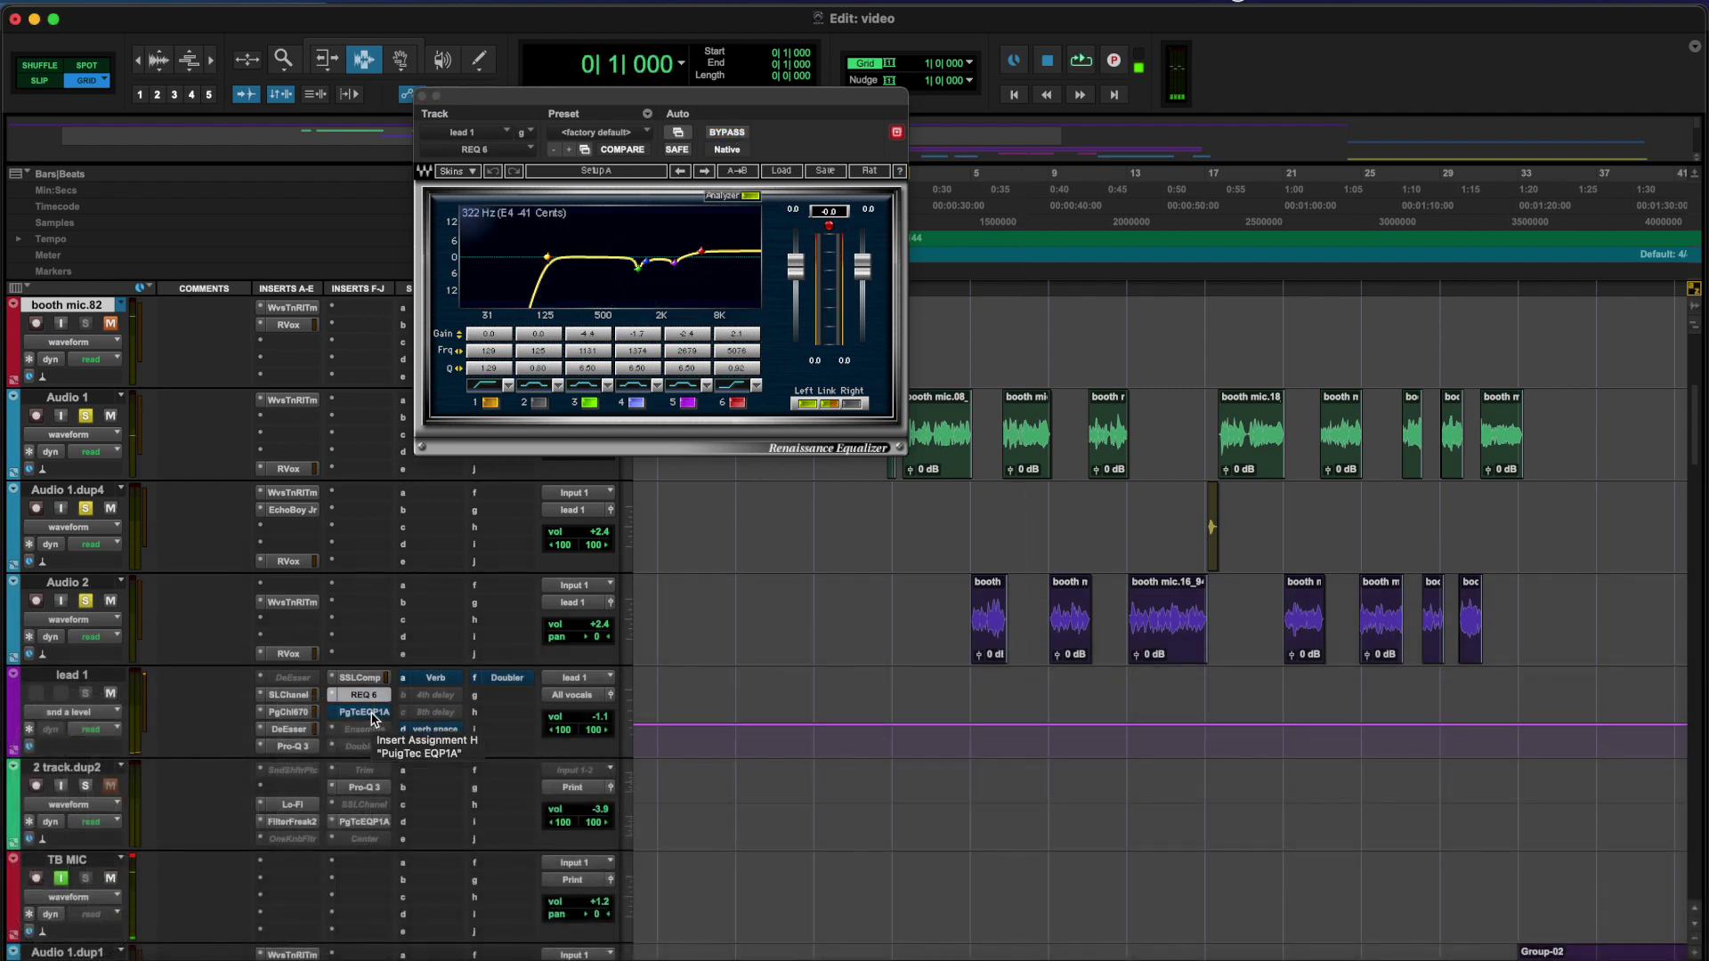
pyautogui.click(365, 713)
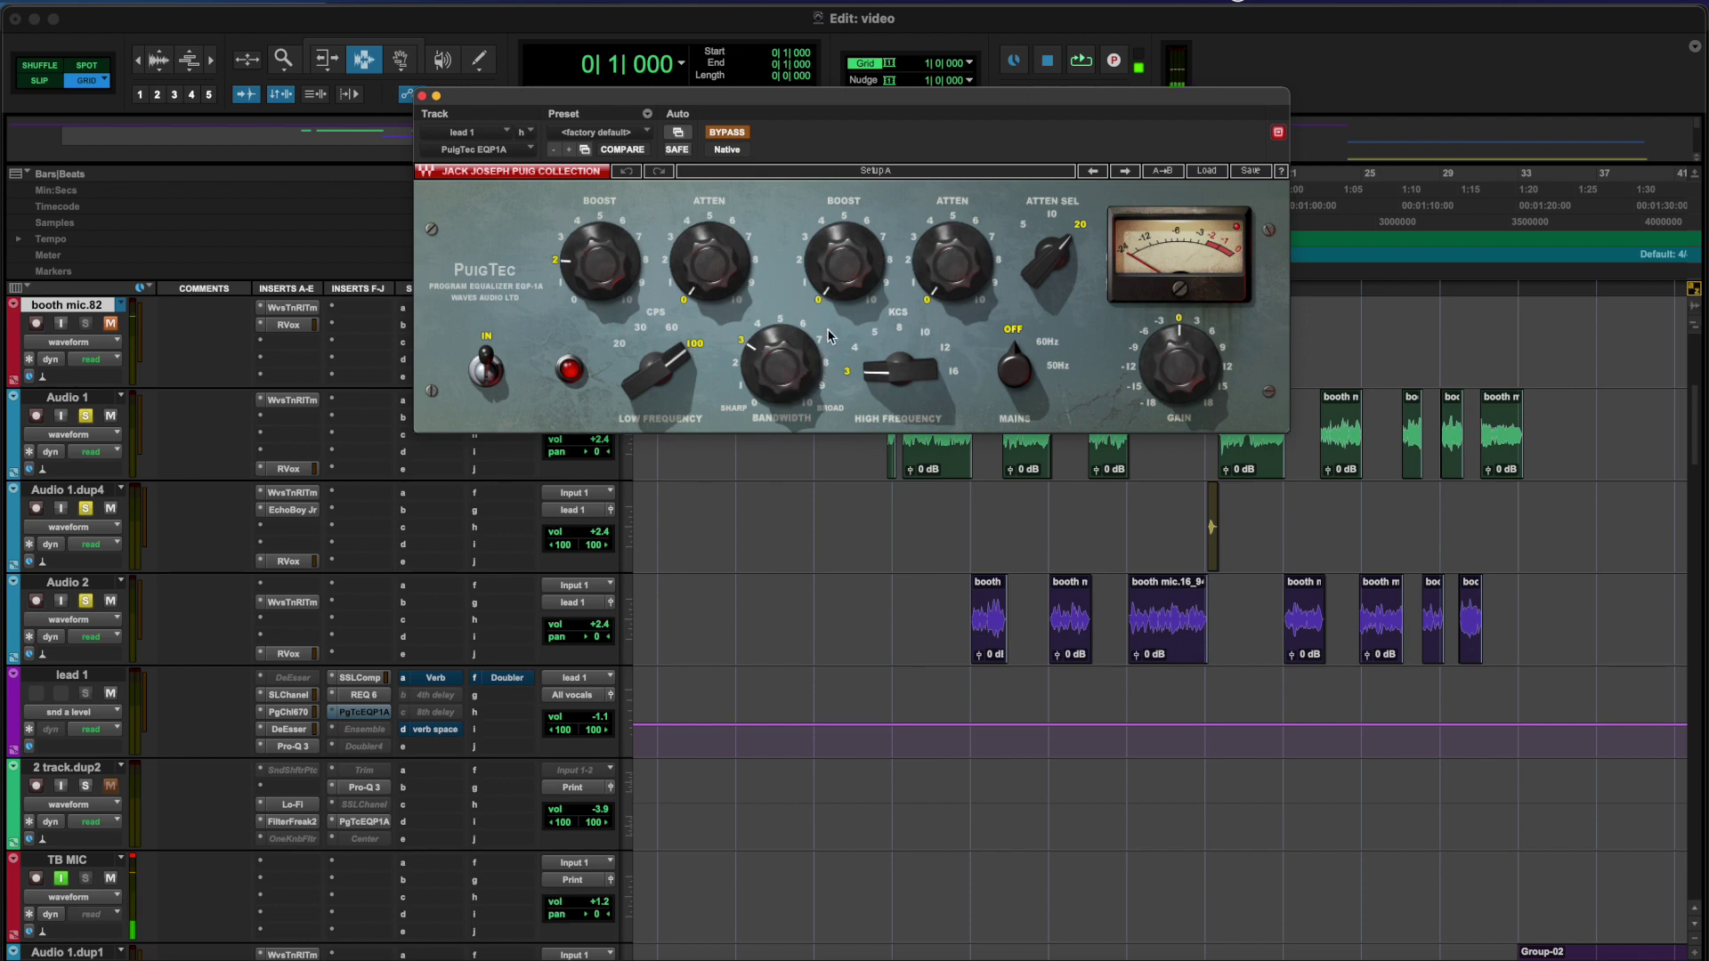
# Play the soloed tracks from bar 1 with PuigTec EQP1A bypassed, enable it during playback, and stop
pyautogui.click(883, 478)
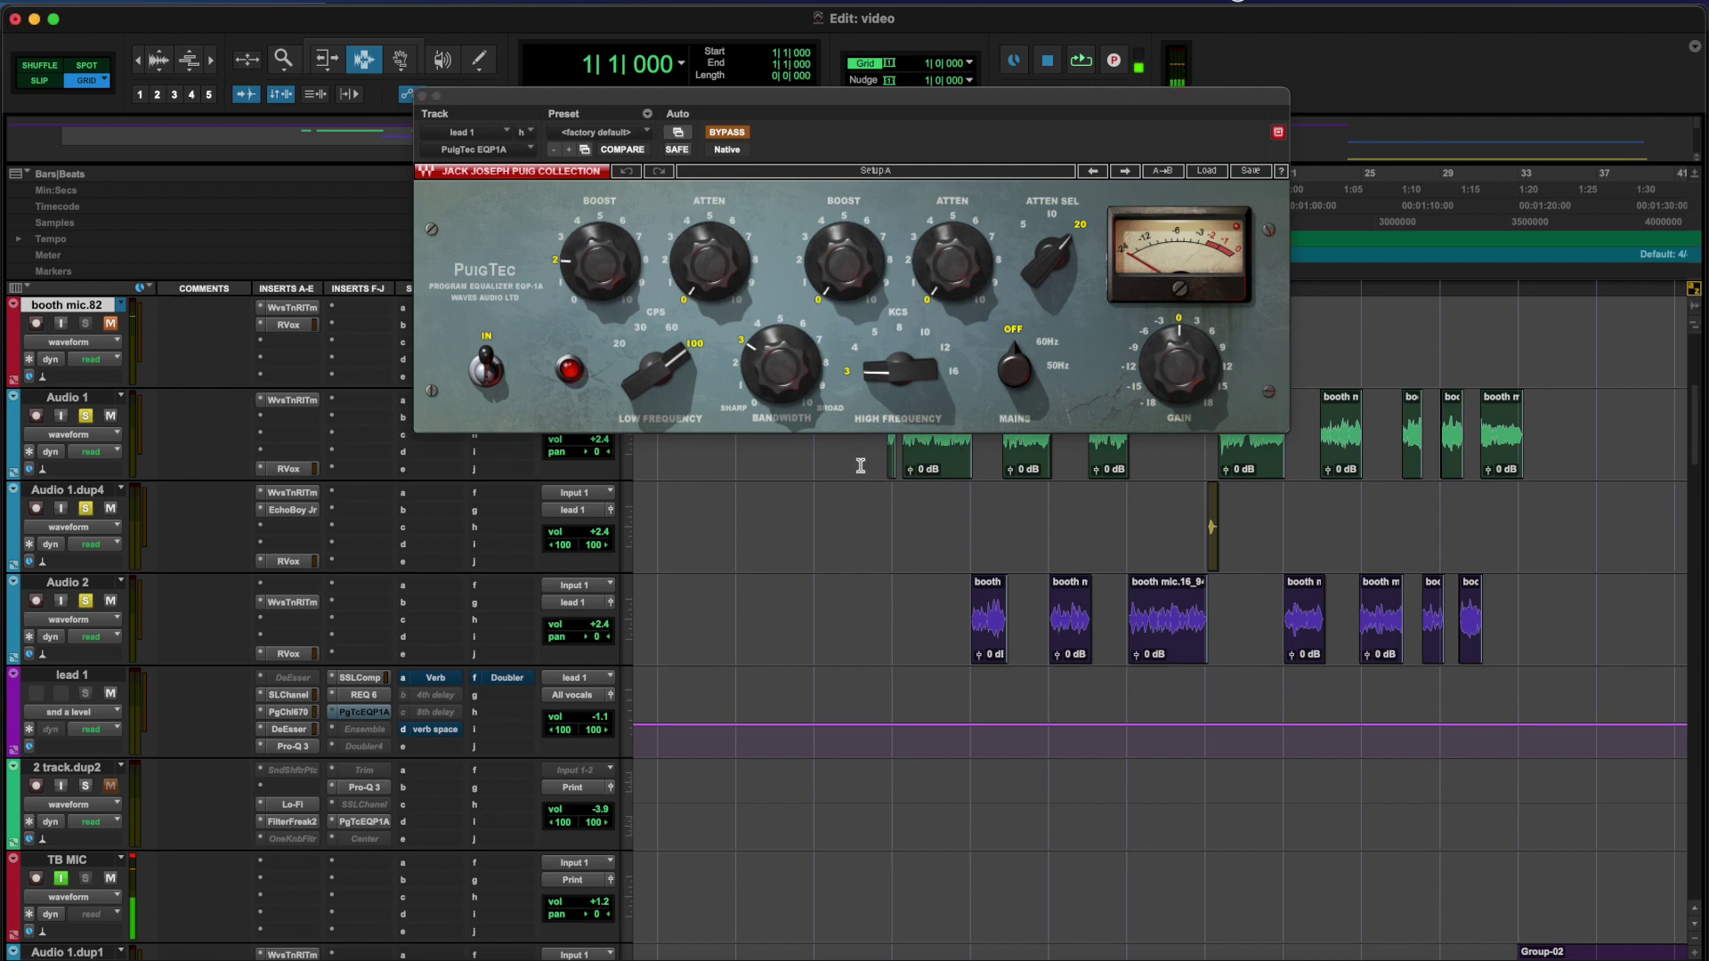
pyautogui.press('space')
pyautogui.click(727, 132)
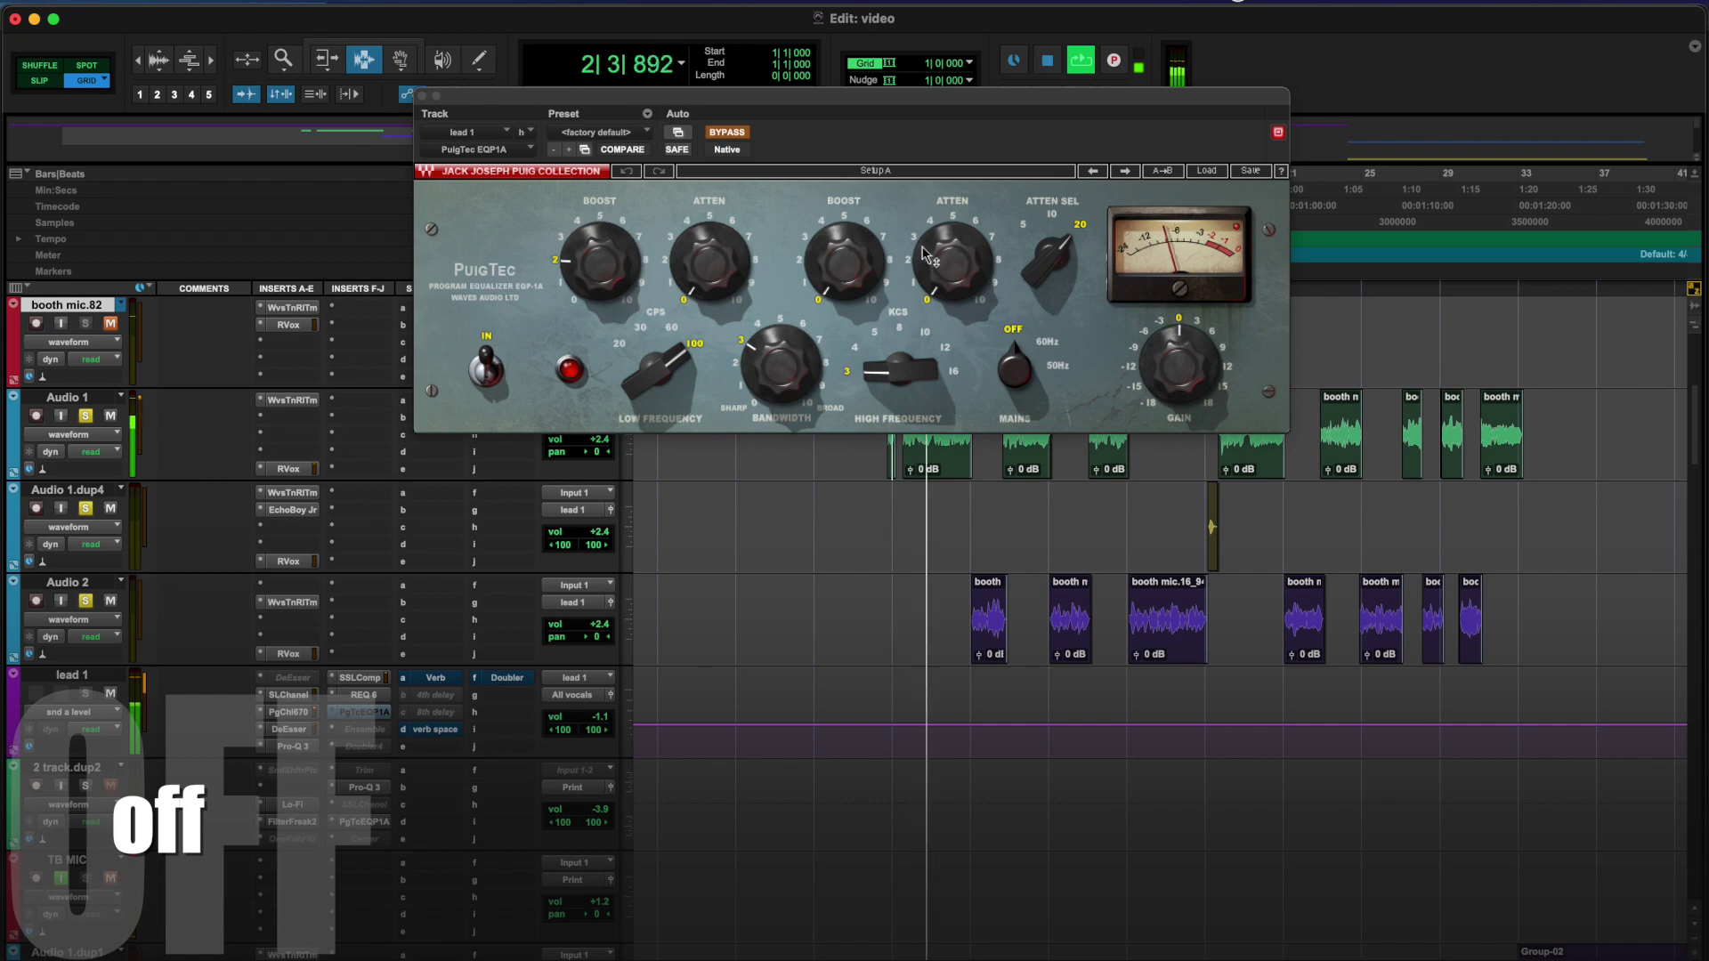
pyautogui.click(726, 133)
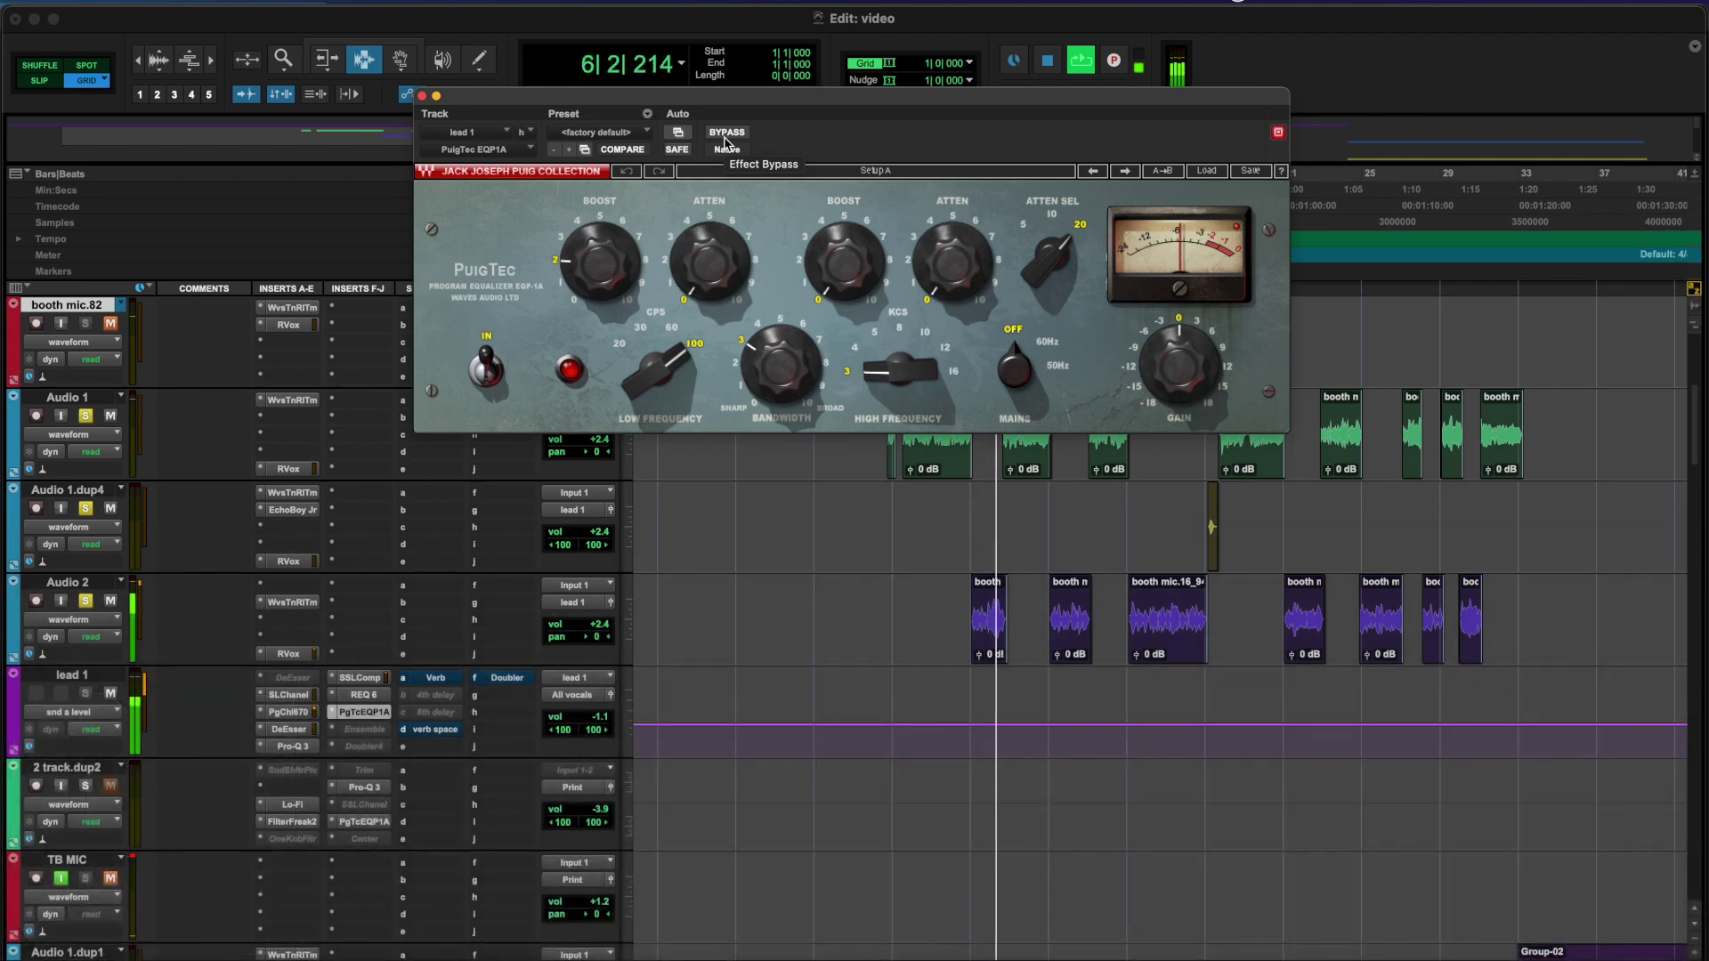
pyautogui.press('space')
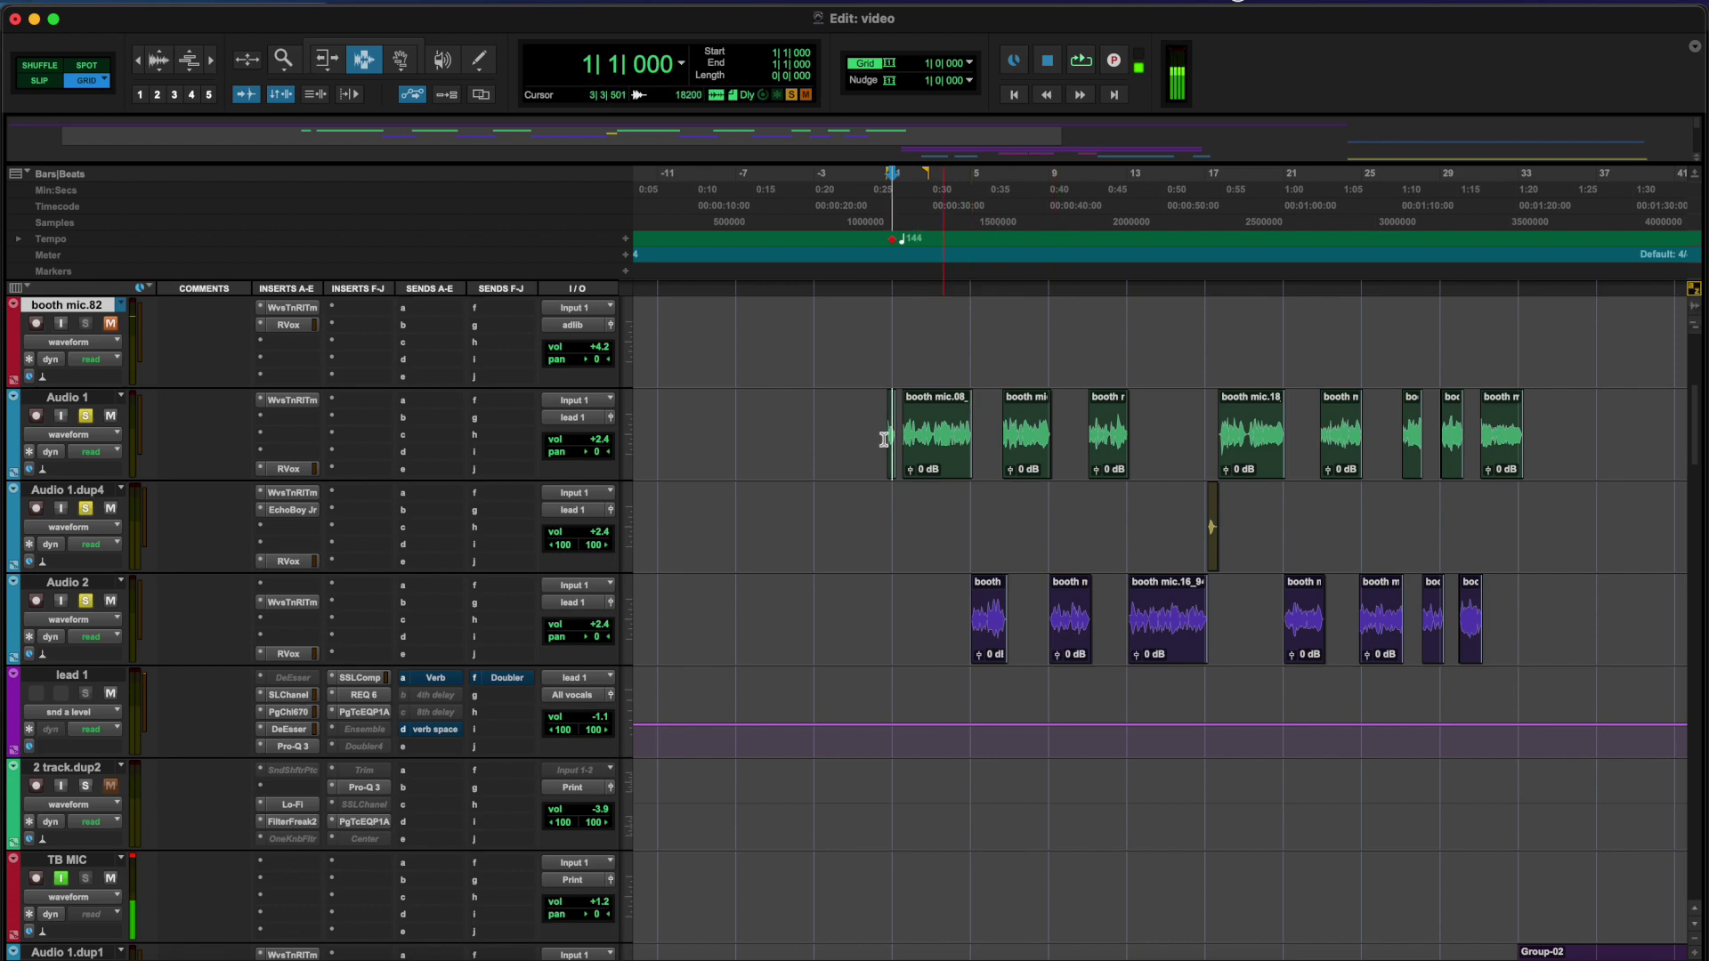
pyautogui.scroll(5, 765, 474)
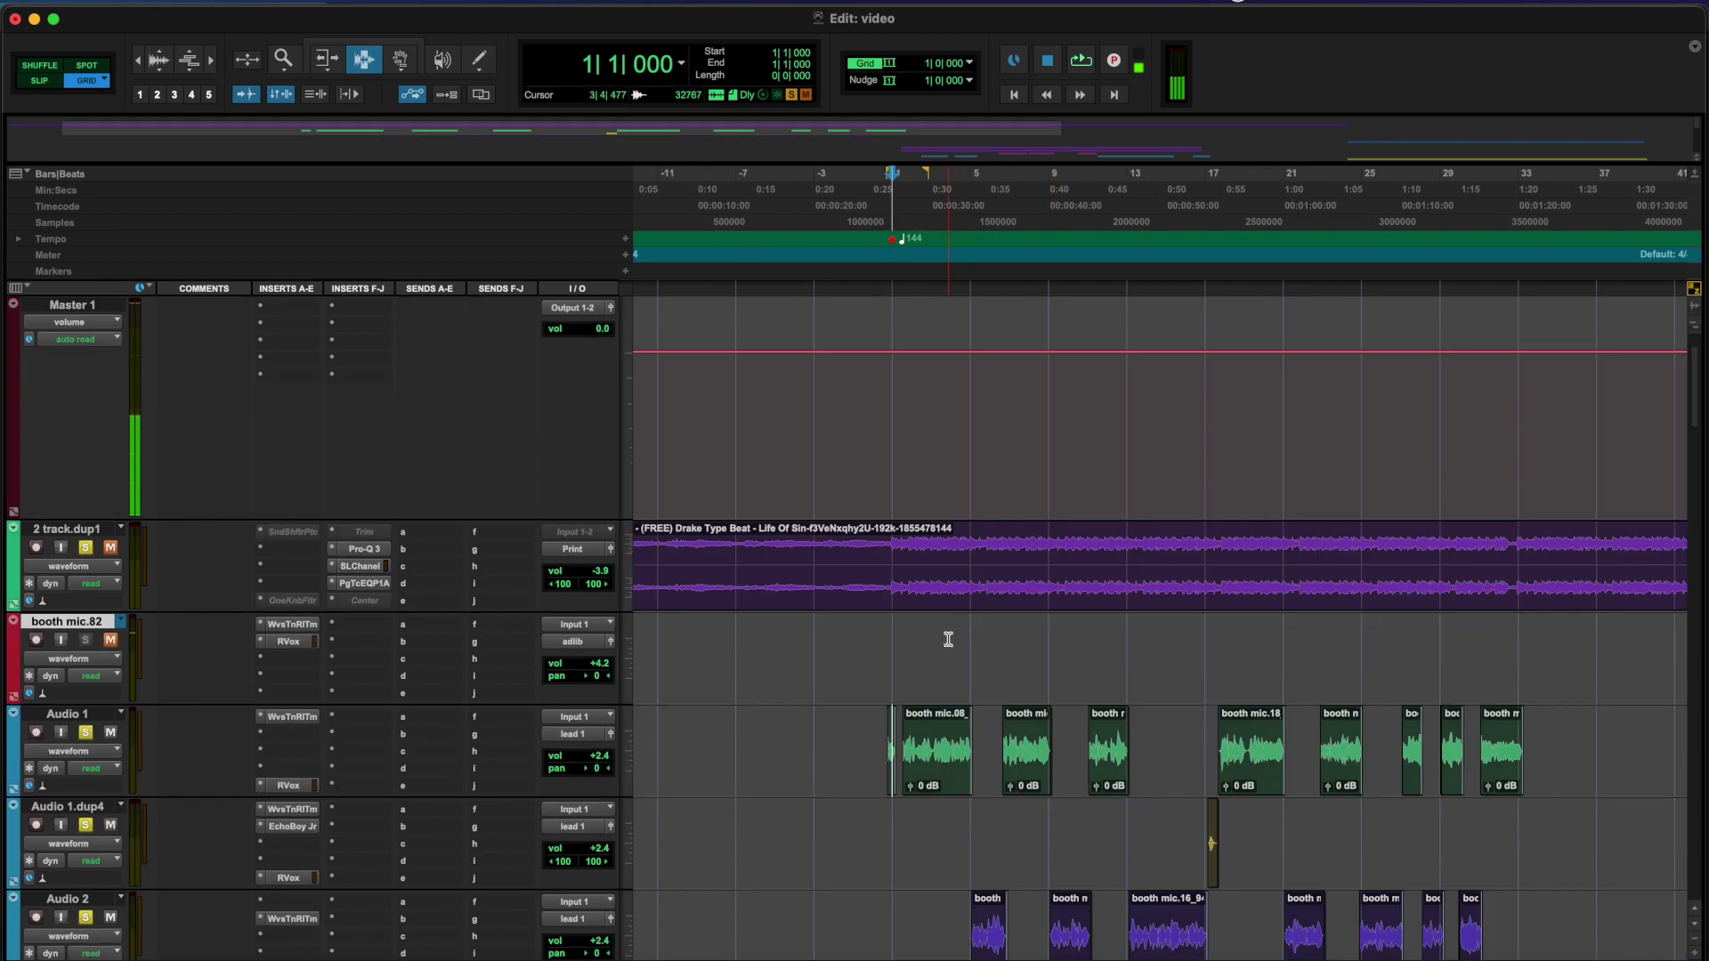
pyautogui.hscroll(1, 949, 639)
pyautogui.scroll(-5, 948, 640)
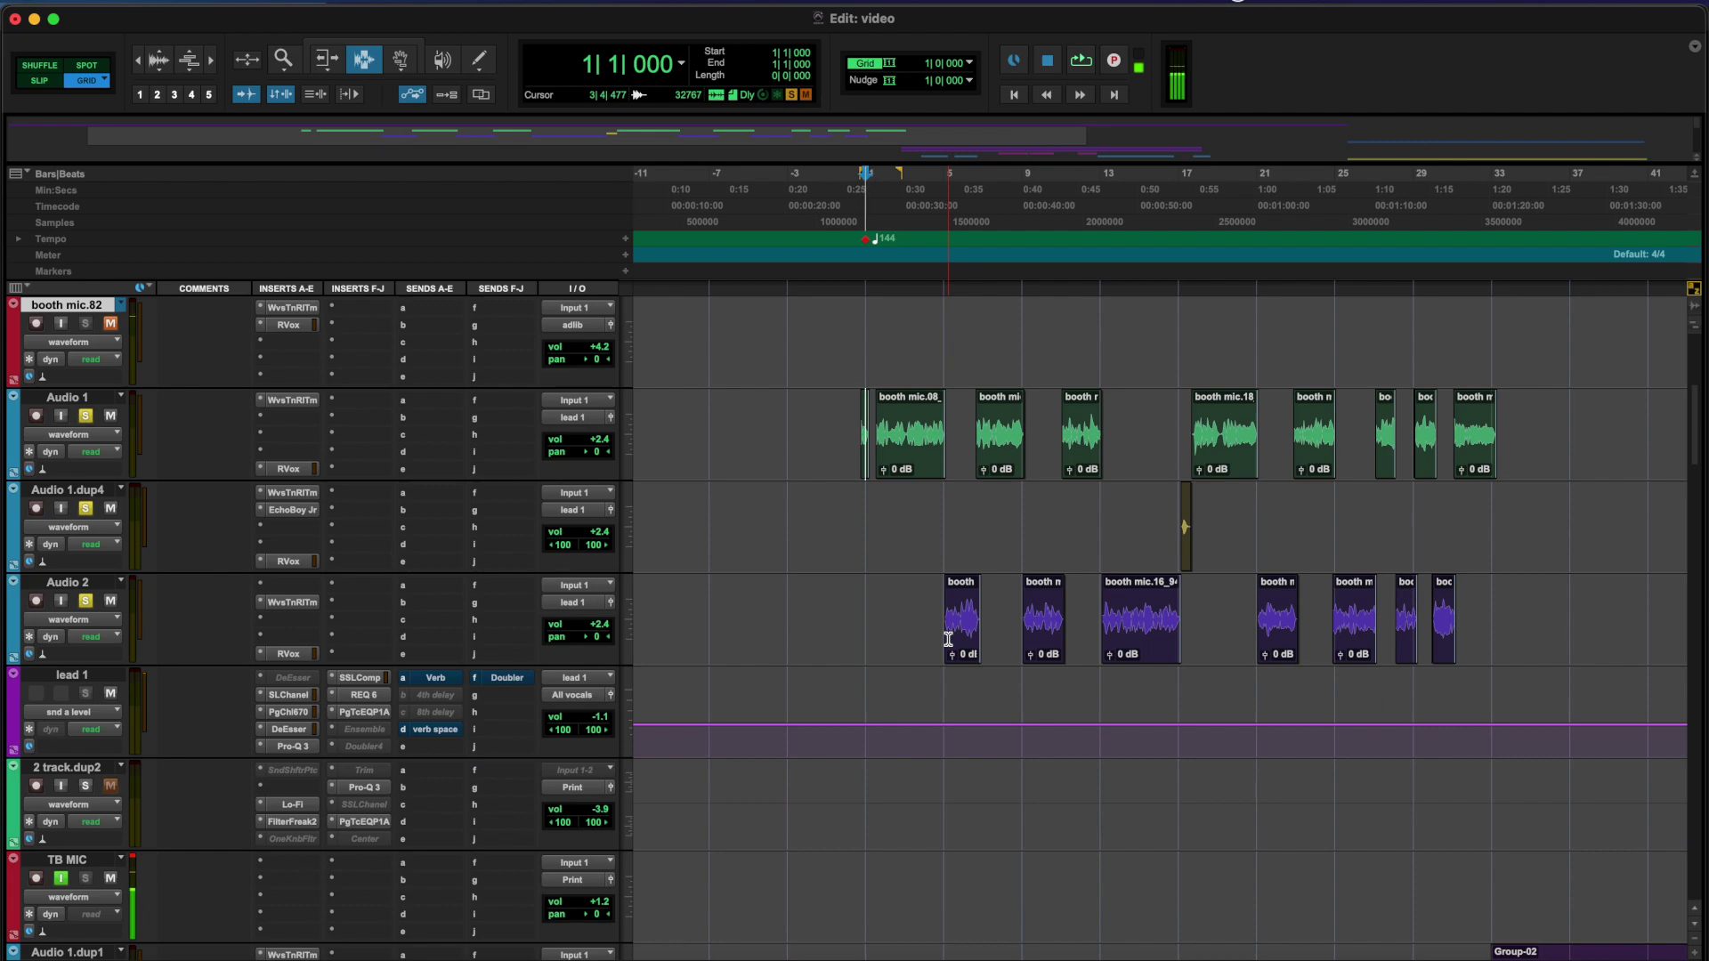
pyautogui.hscroll(-1, 948, 639)
pyautogui.scroll(5, 948, 639)
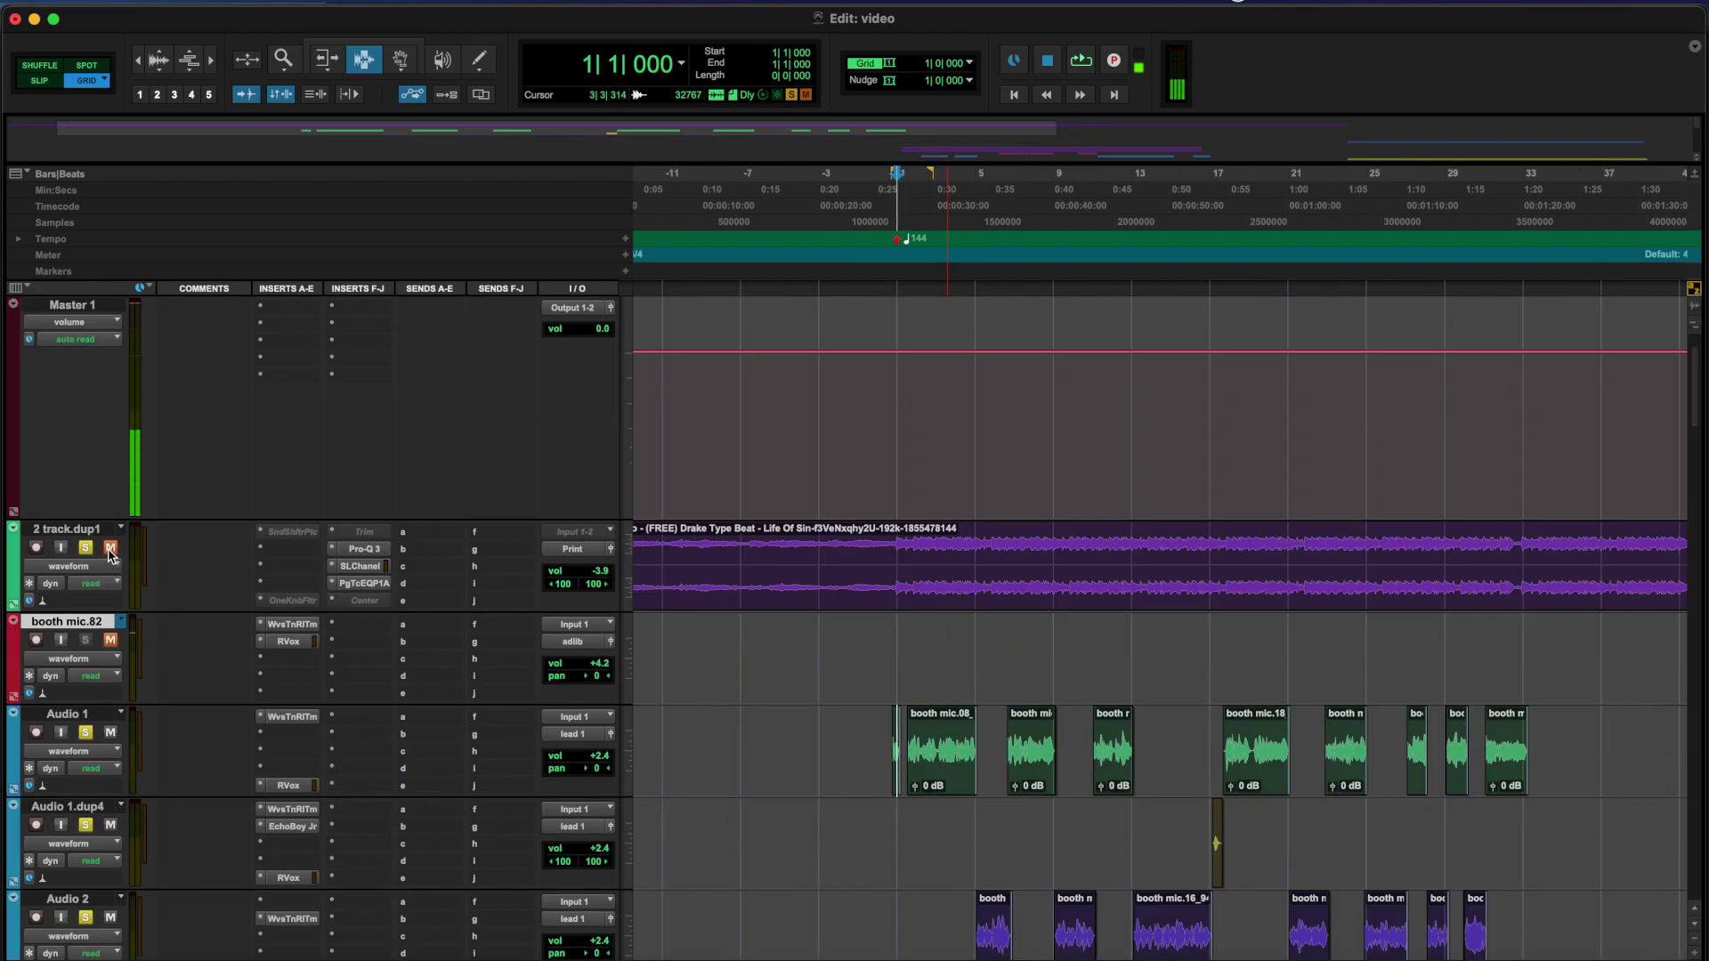
pyautogui.scroll(-3, 852, 510)
pyautogui.scroll(-1, 852, 510)
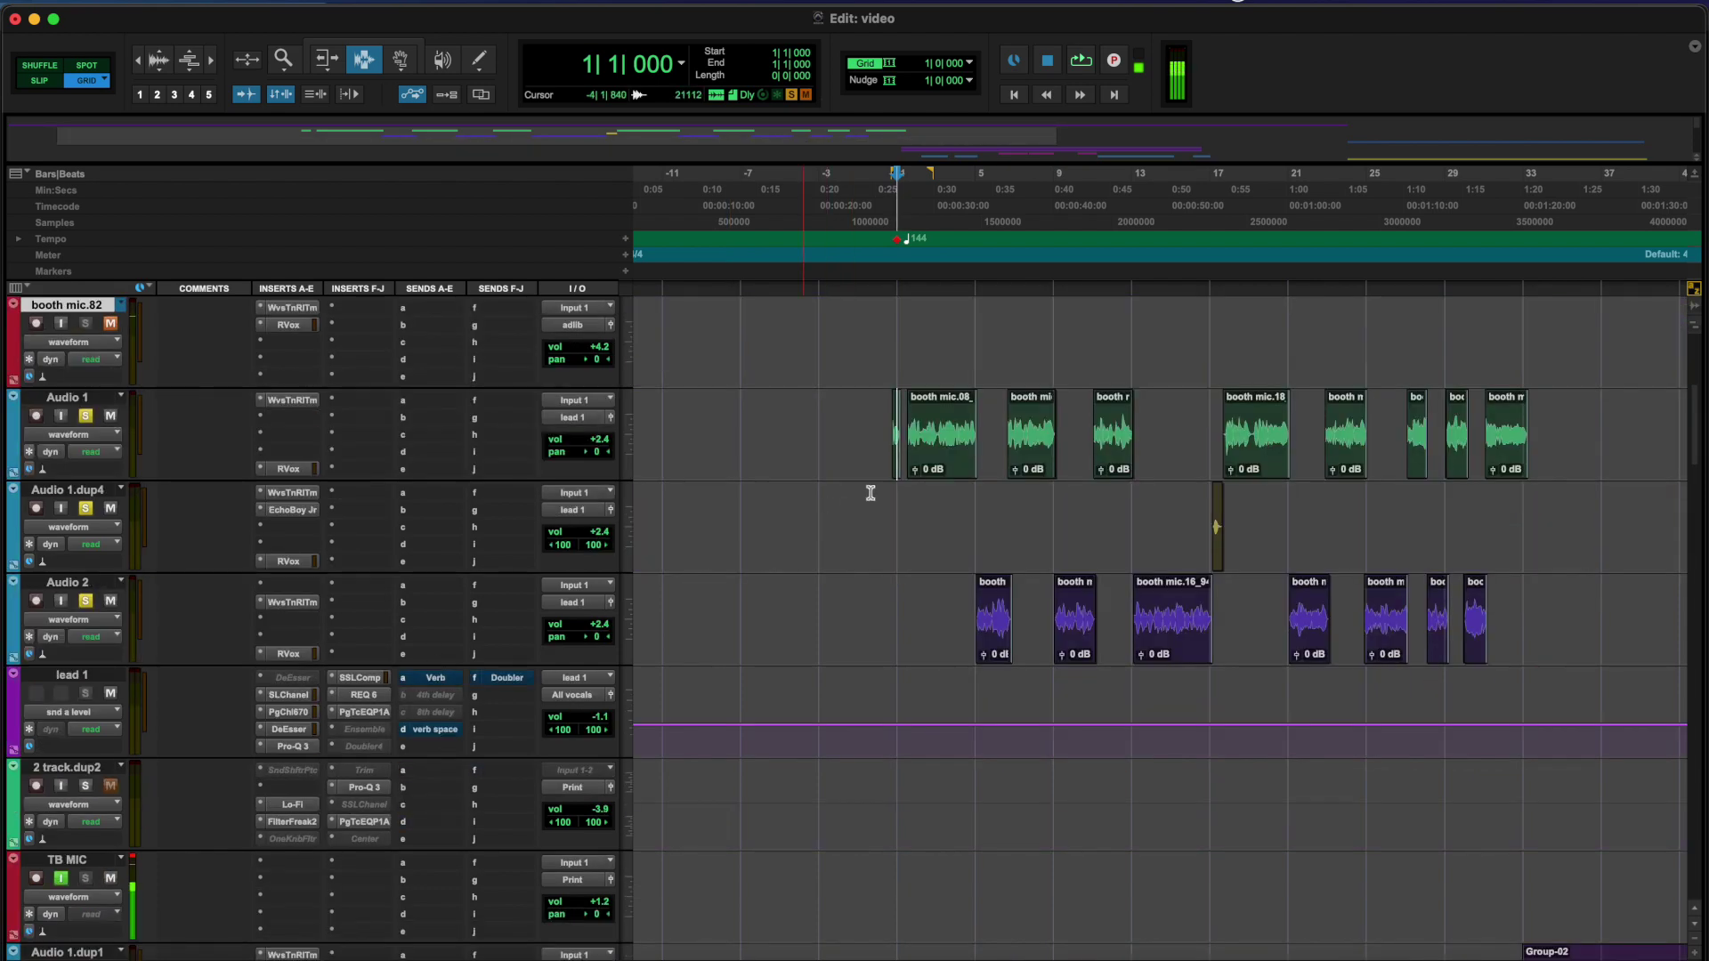
# Compare the soloed vocals during playback with the whole lead 1 insert chain on, bypassed and on again, stopping and unmuting TB MIC
pyautogui.press('space')
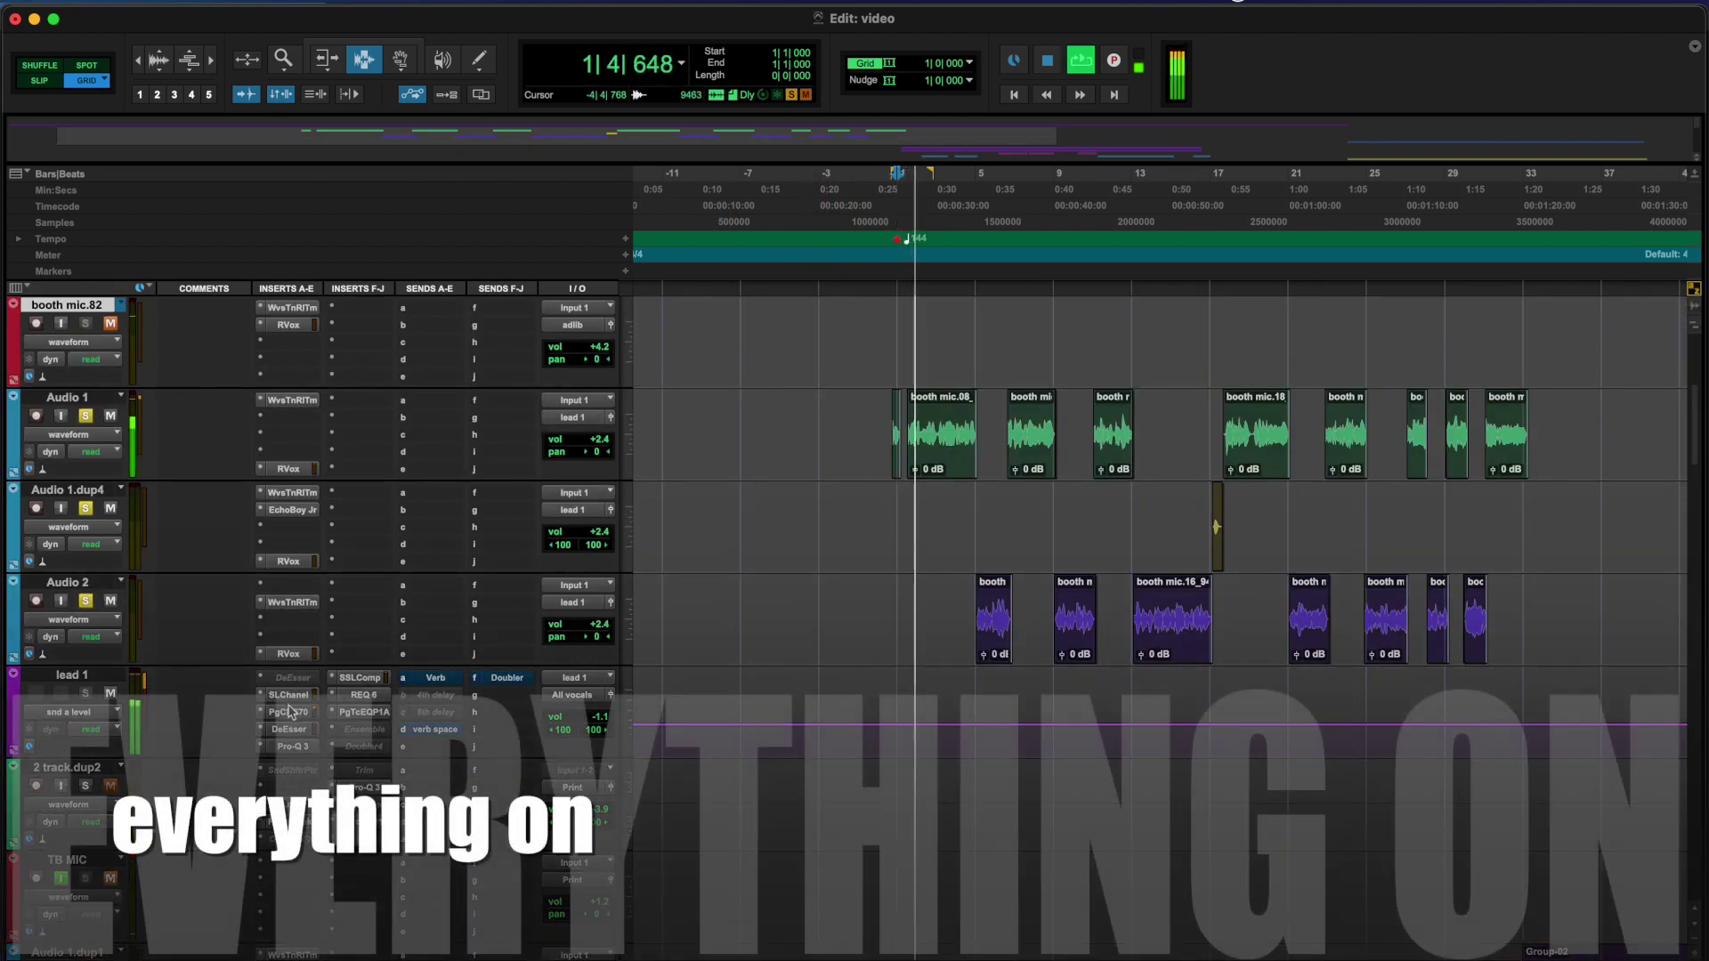
pyautogui.click(291, 696)
pyautogui.keyDown('super'); pyautogui.click(291, 699); pyautogui.keyUp('super')
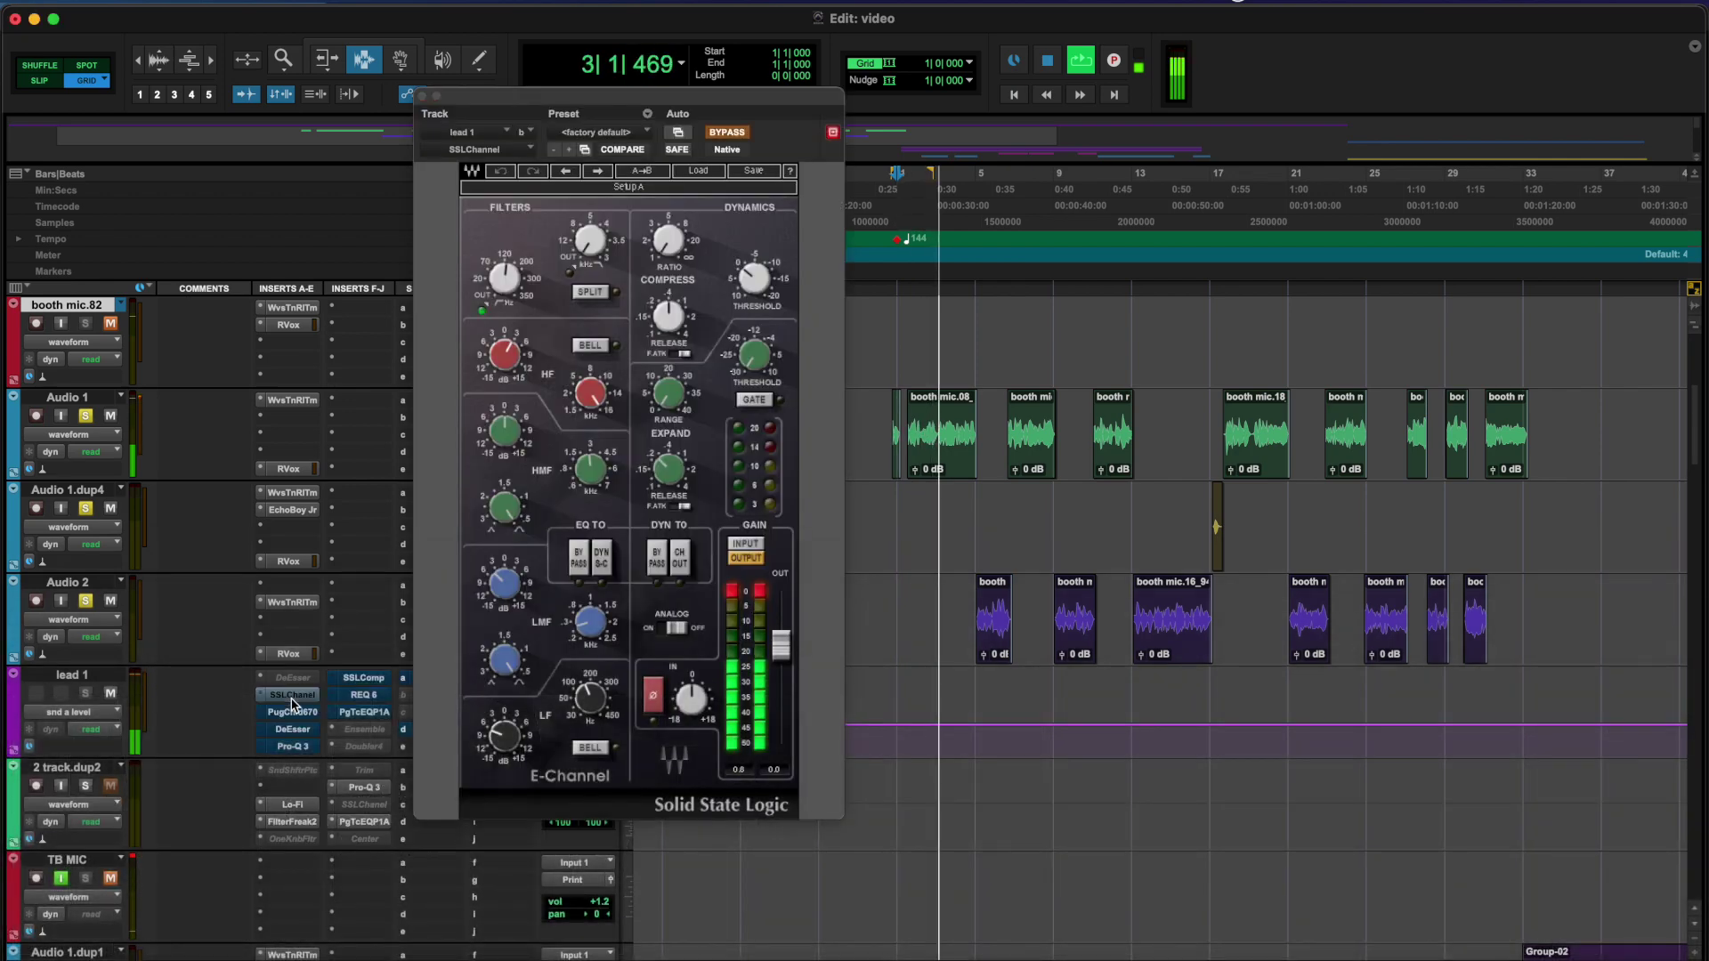
pyautogui.click(421, 96)
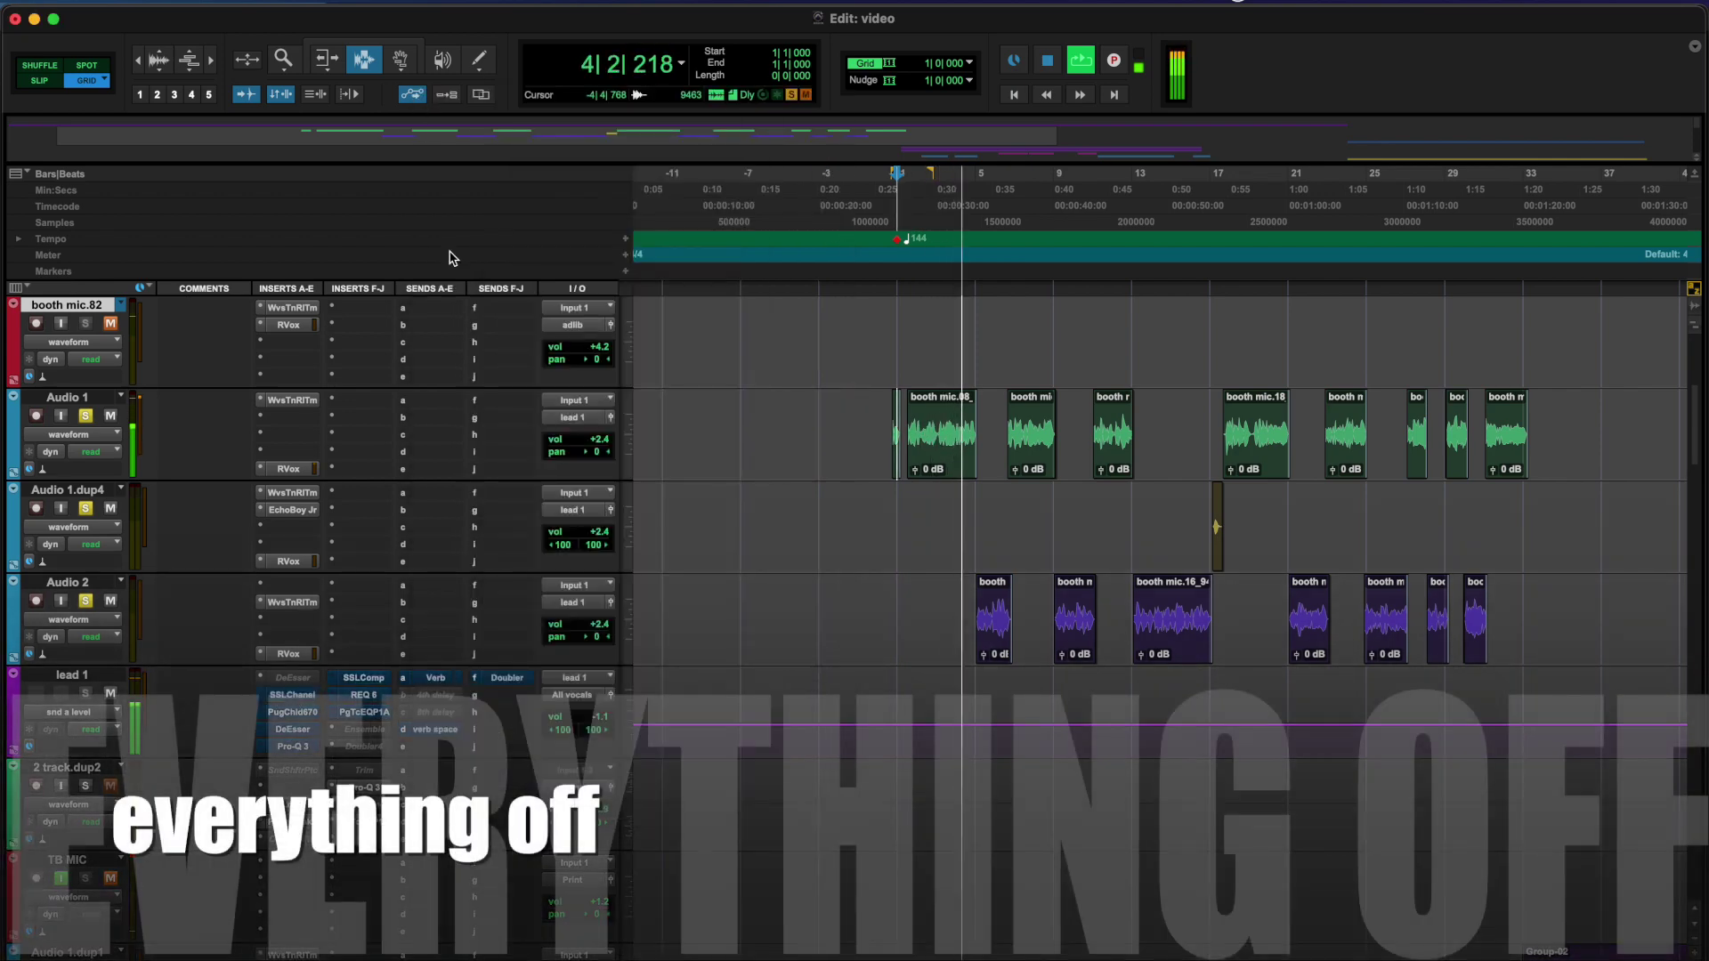
pyautogui.keyDown('super'); pyautogui.click(296, 700); pyautogui.keyUp('super')
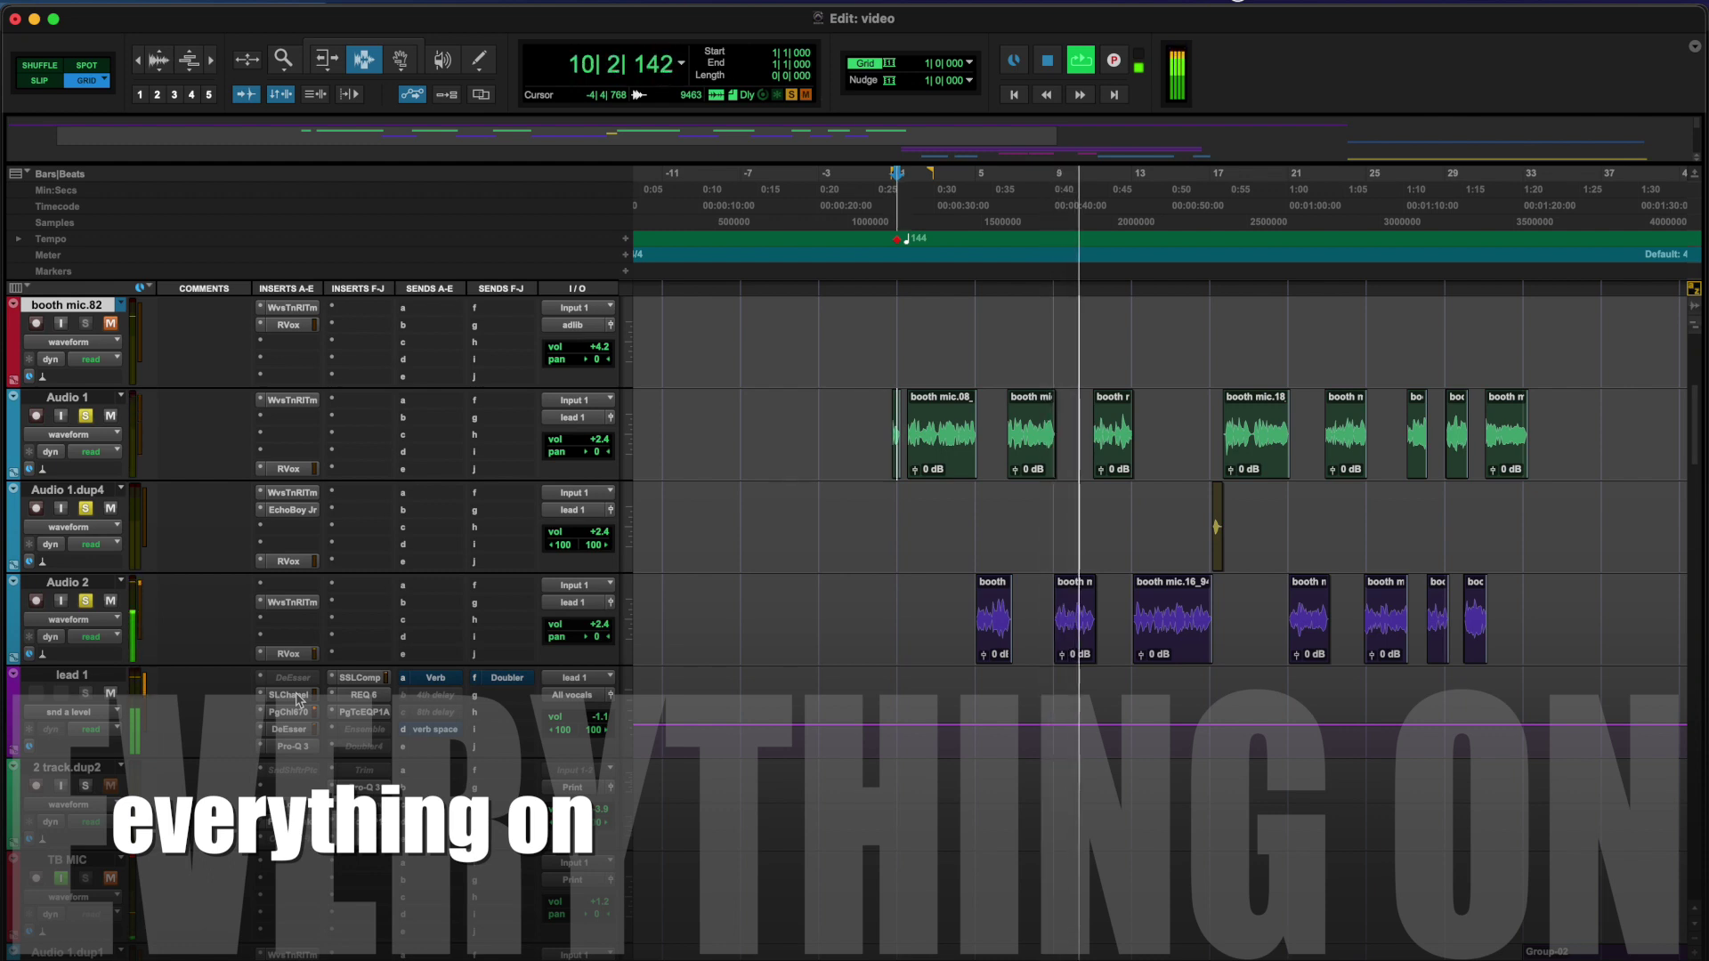
pyautogui.press('space')
pyautogui.click(110, 879)
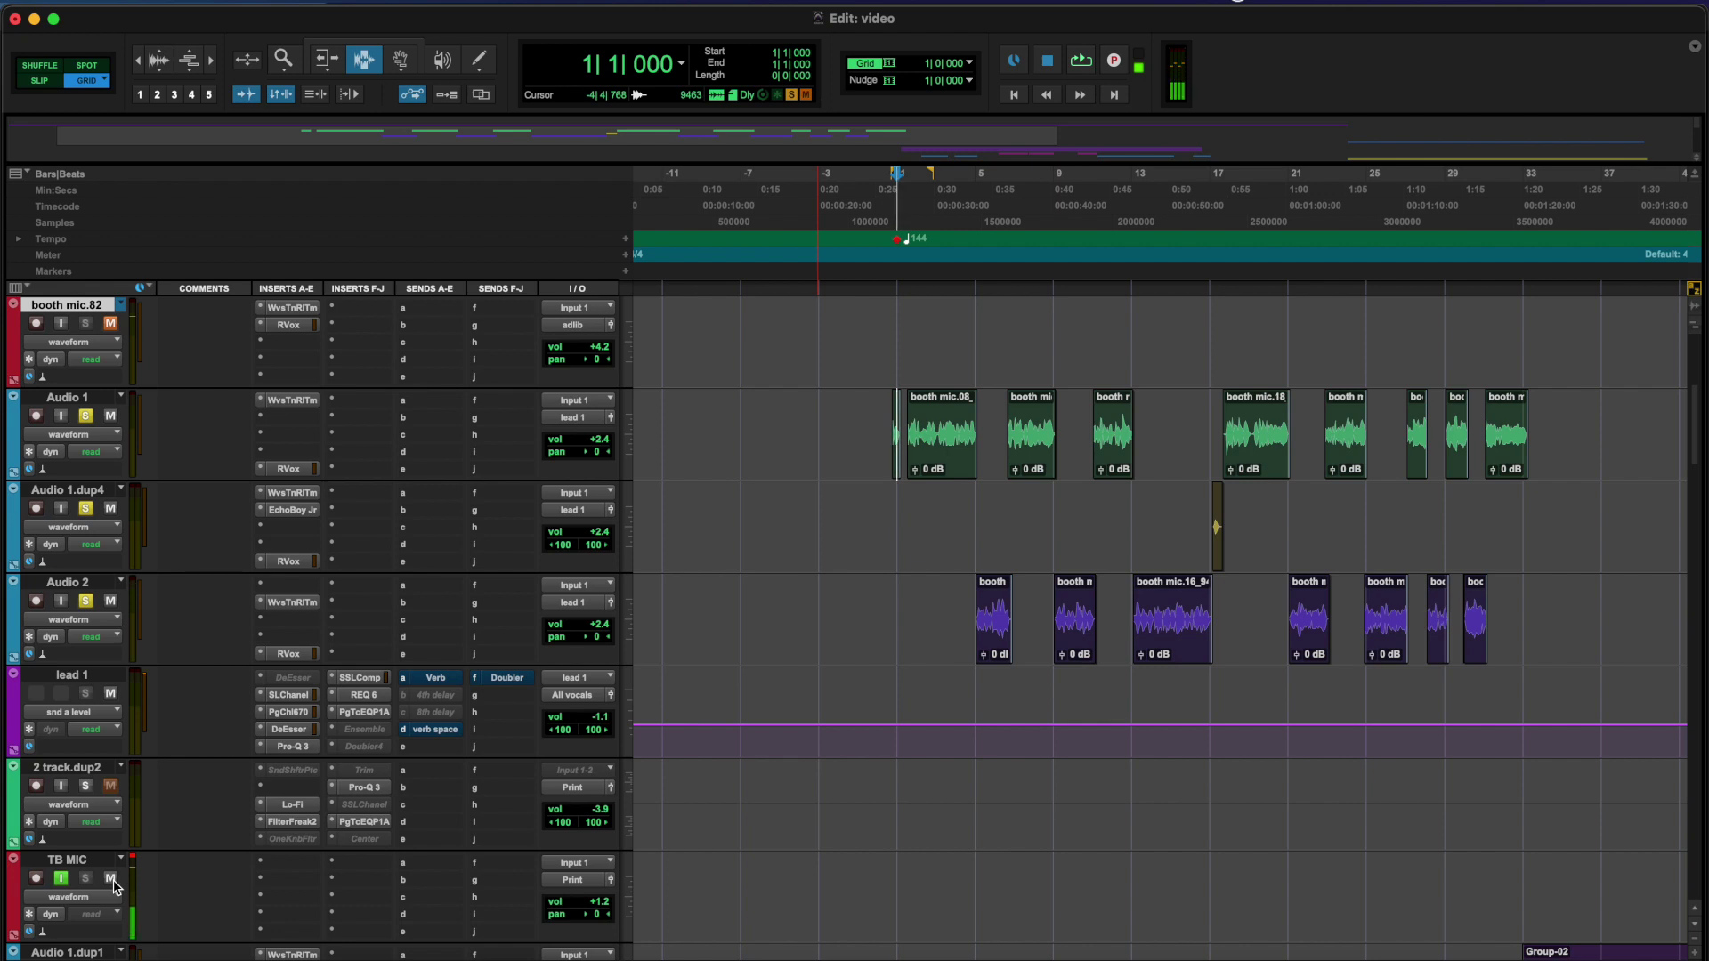
# Review the Verb, verb space and Doubler sends on lead 1 in turn, closing the send window
pyautogui.click(435, 679)
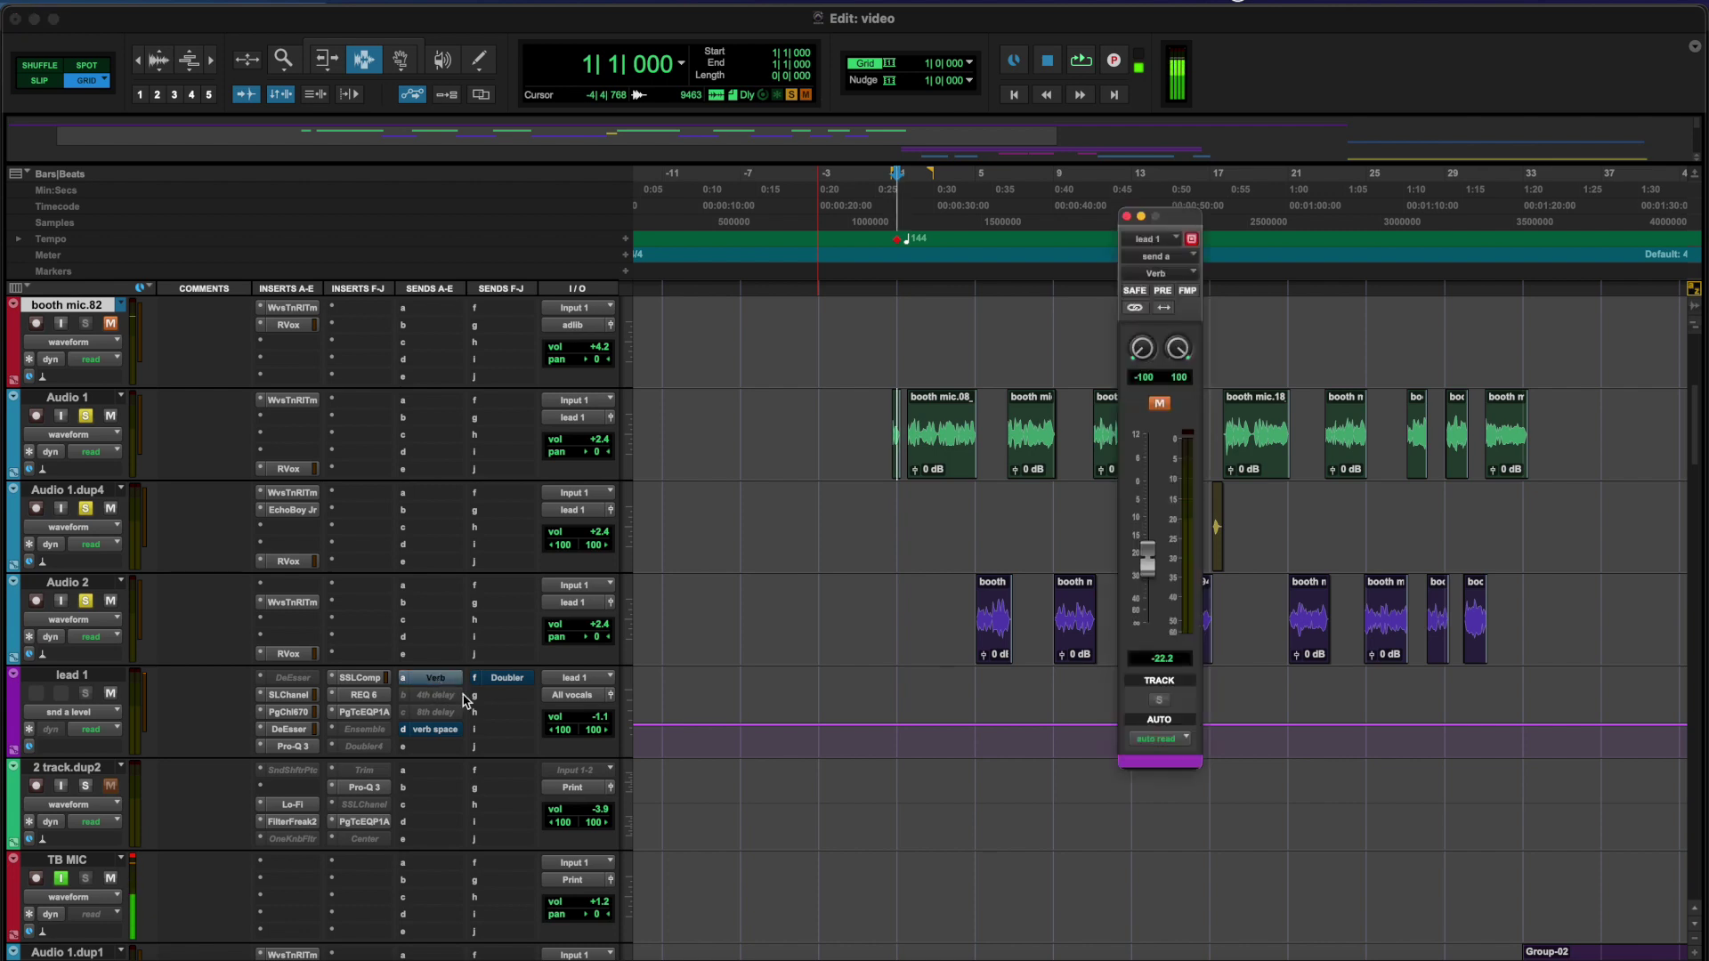
pyautogui.click(436, 730)
pyautogui.click(523, 681)
pyautogui.click(523, 682)
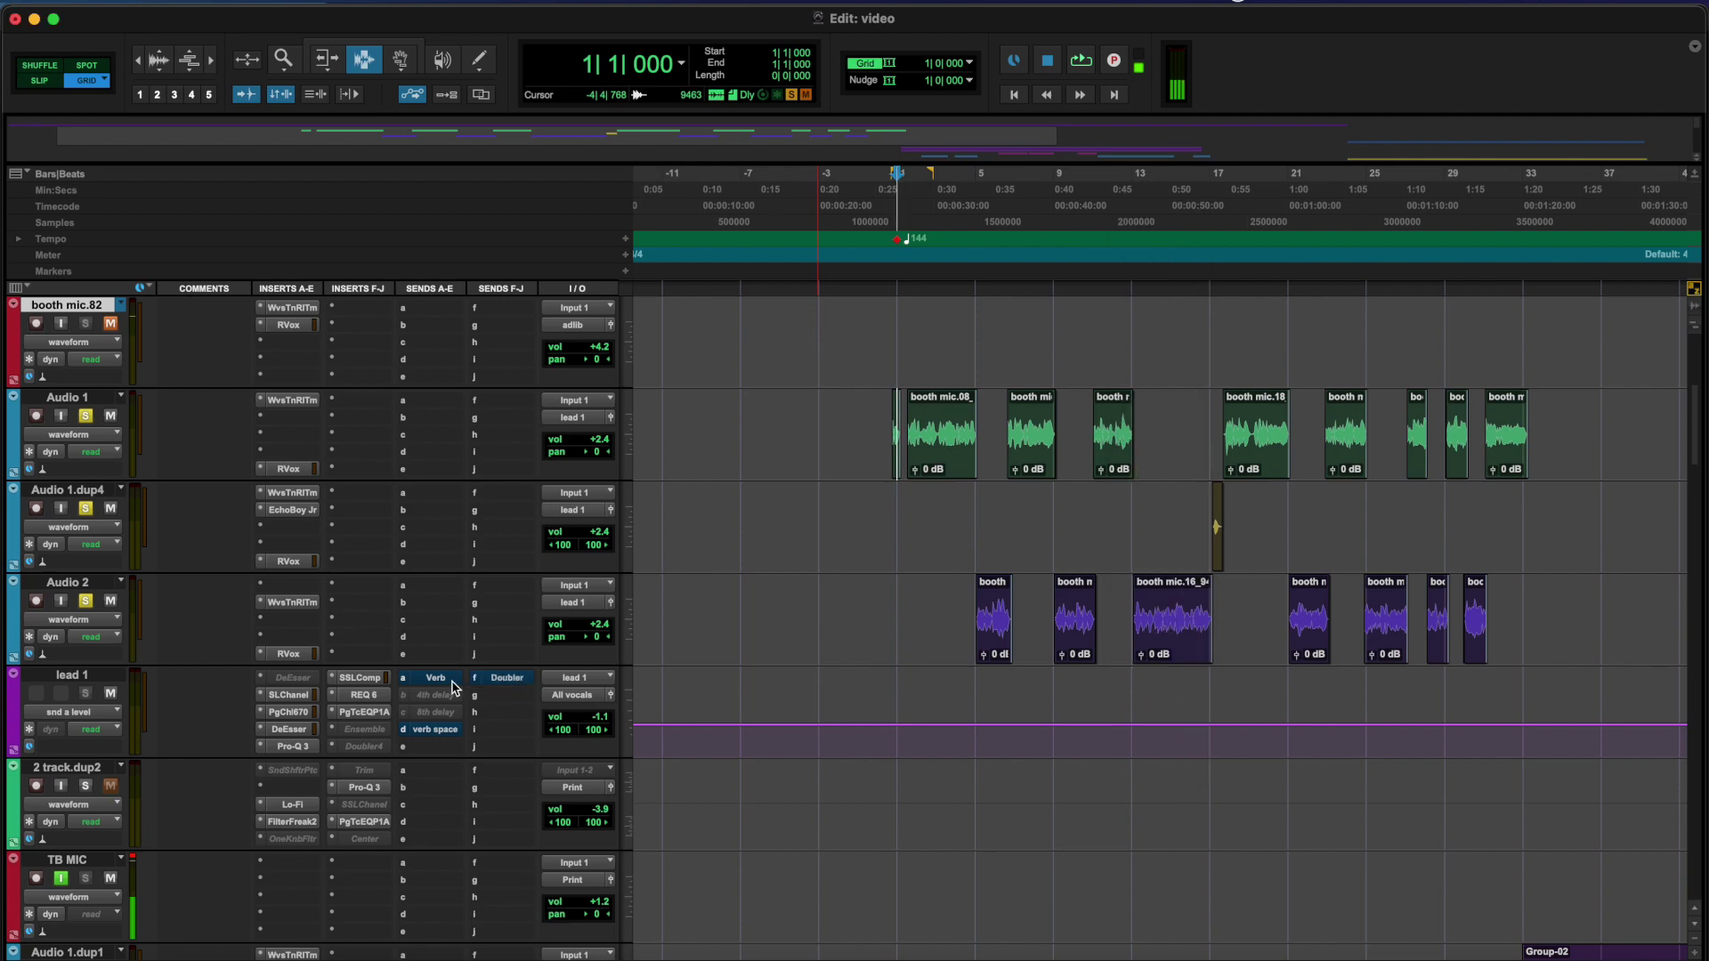
# Open lead 1's Verb send and review the ValhallaVintageVerb settings on the Reverb track, closing the plug-in window
pyautogui.click(450, 679)
pyautogui.scroll(-10, 398, 697)
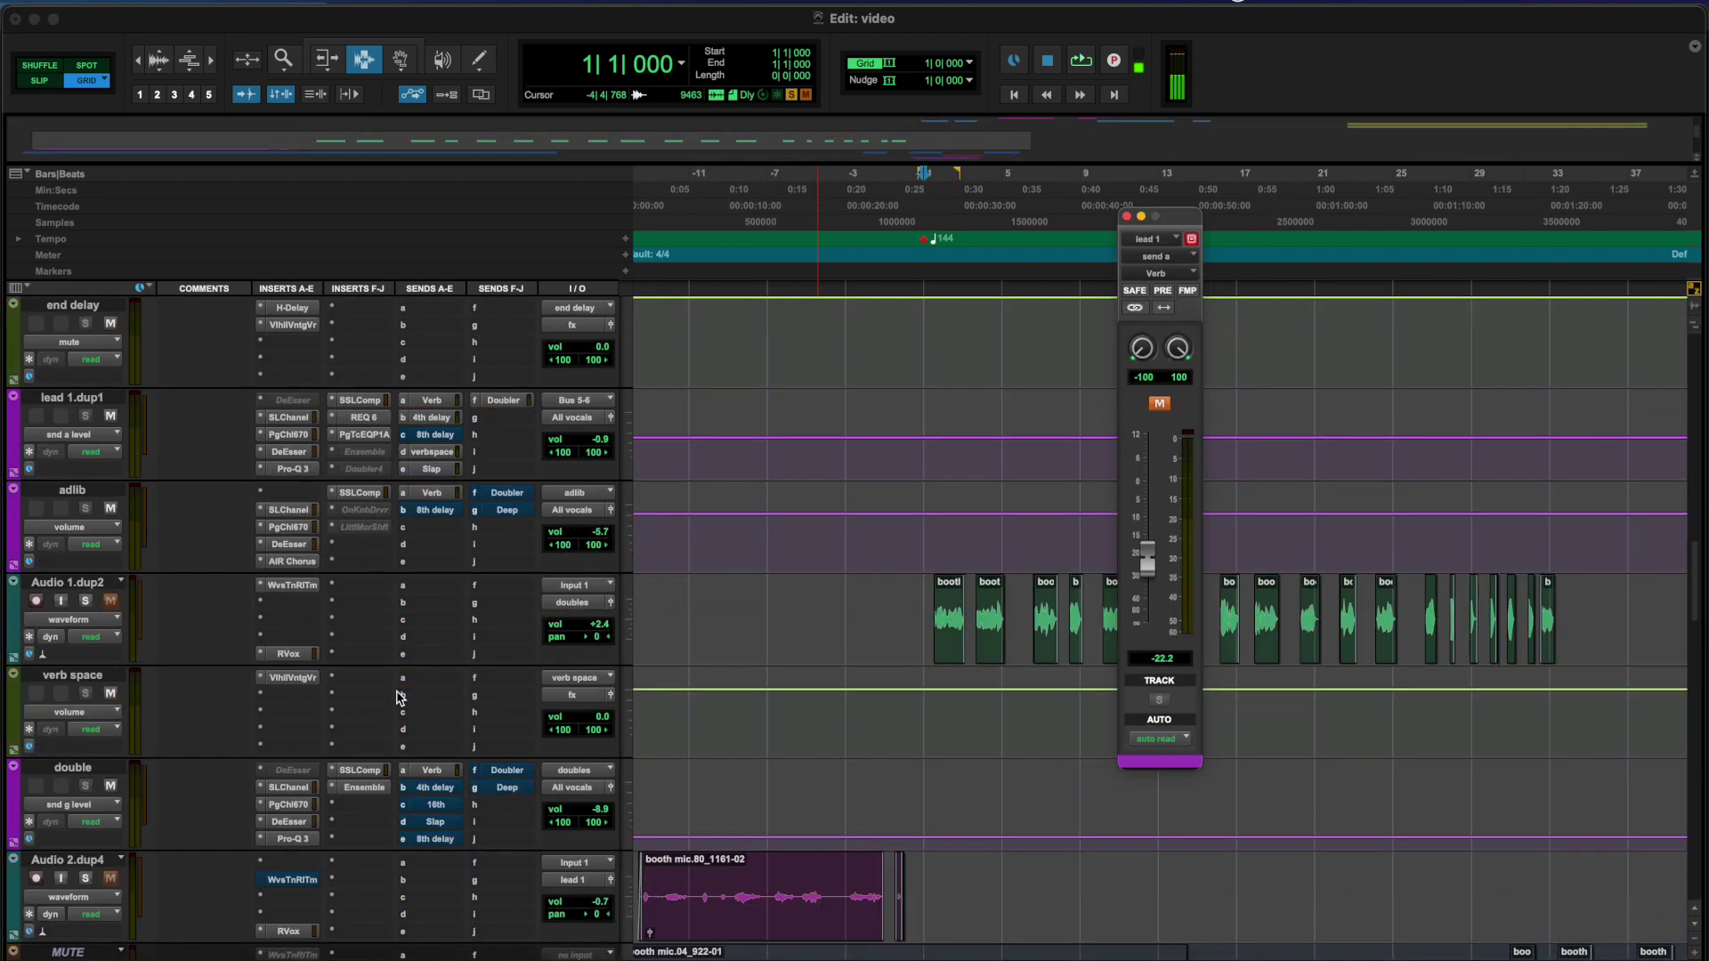
pyautogui.scroll(-5, 398, 697)
pyautogui.click(310, 495)
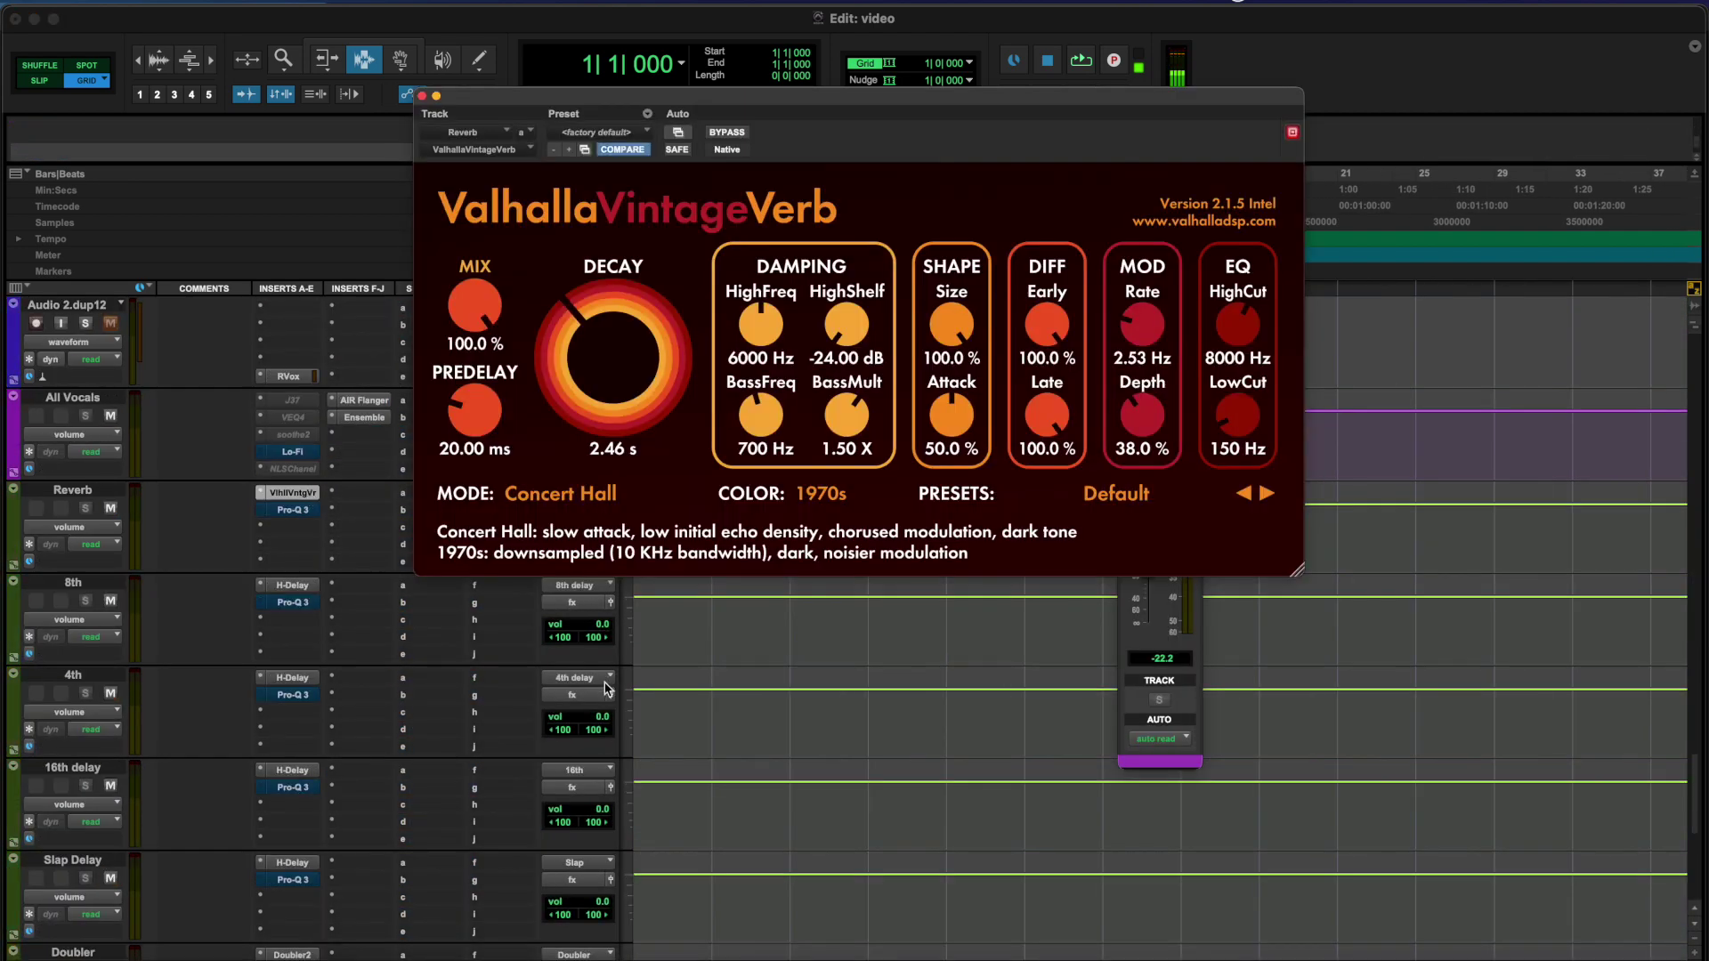
pyautogui.scroll(3, 619, 721)
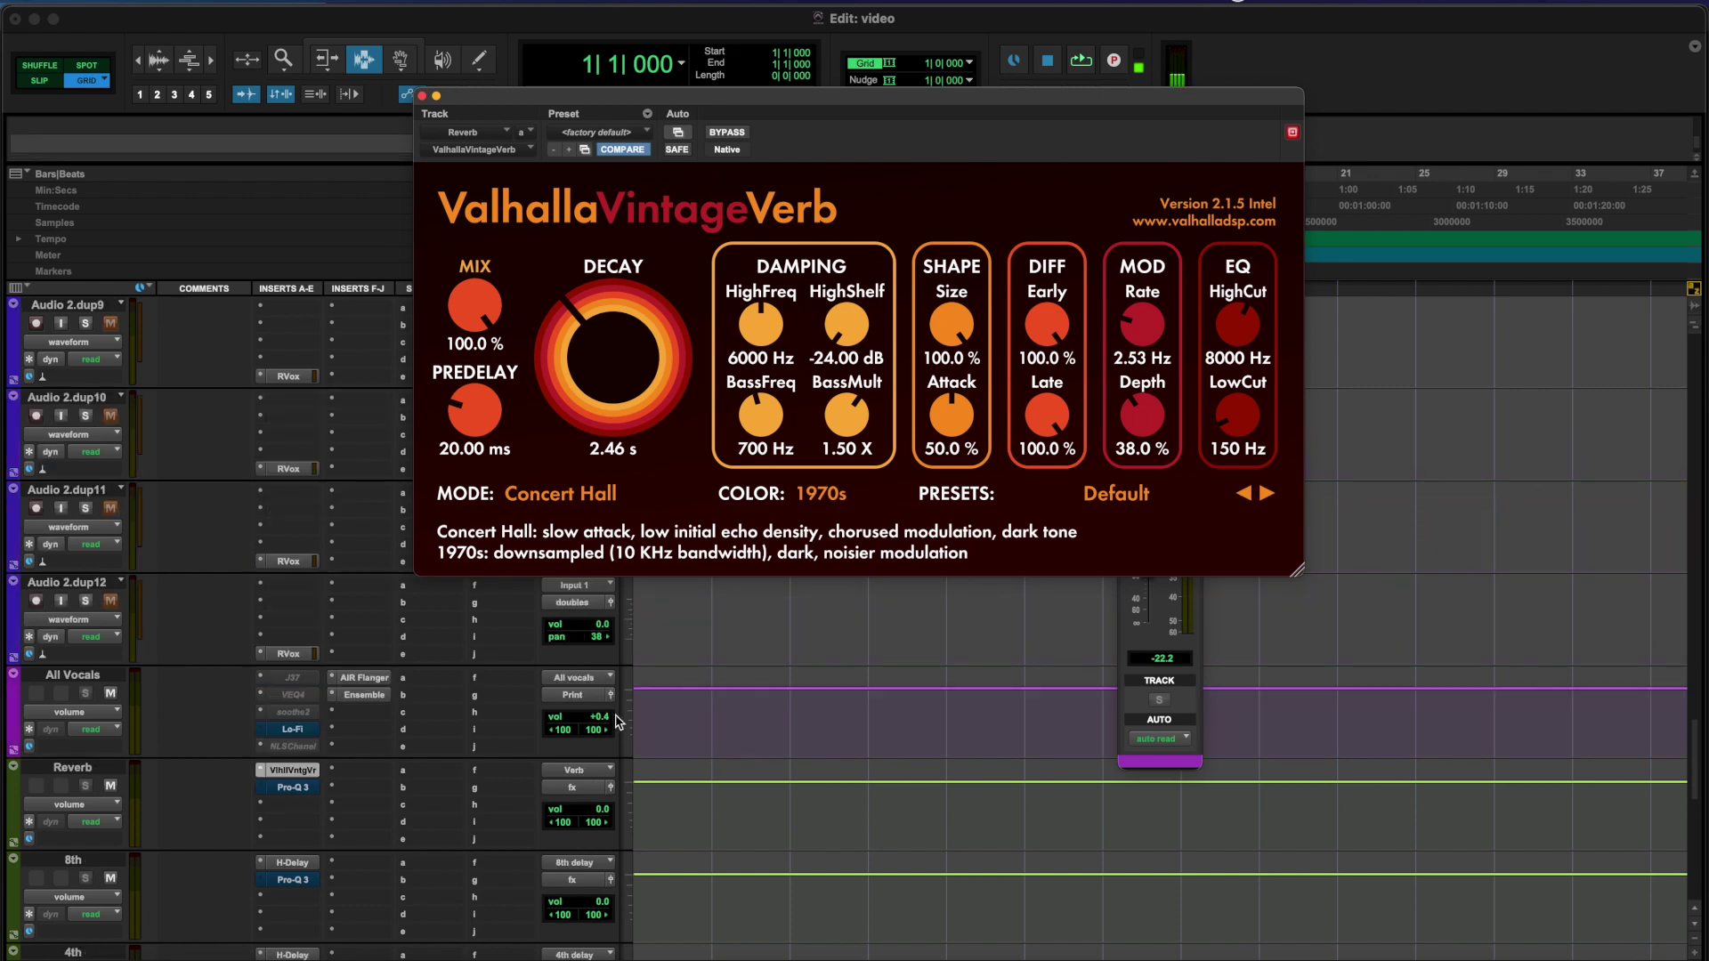
pyautogui.scroll(10, 619, 721)
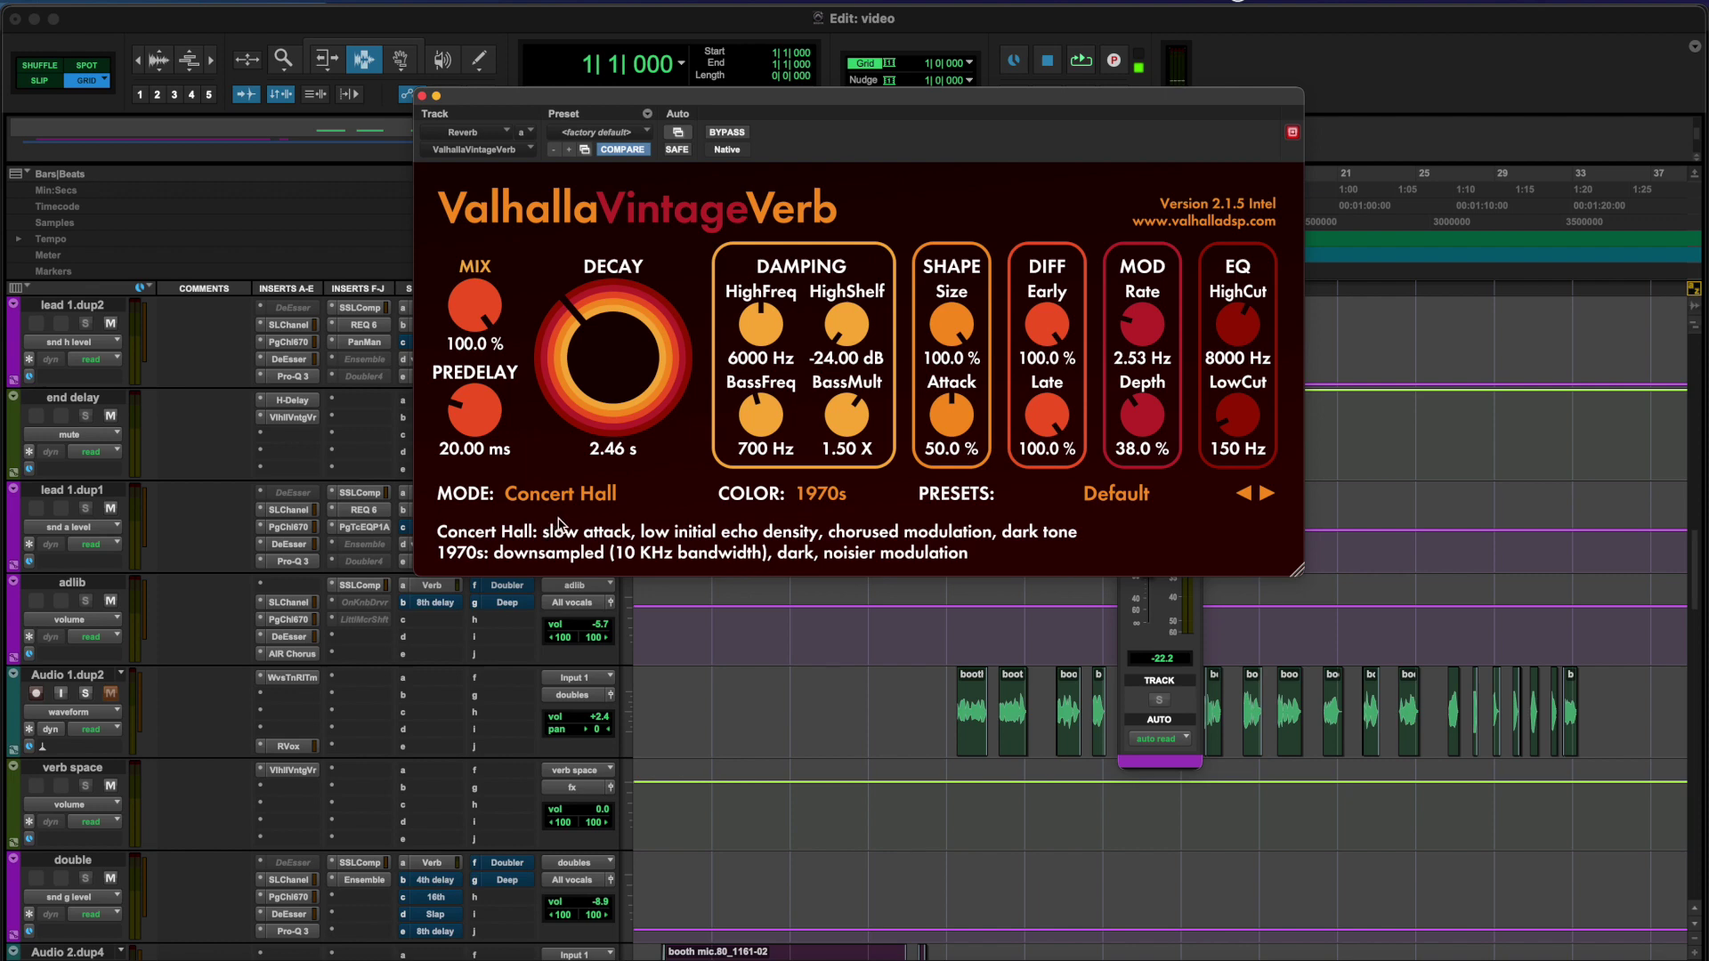
pyautogui.scroll(-2, 681, 699)
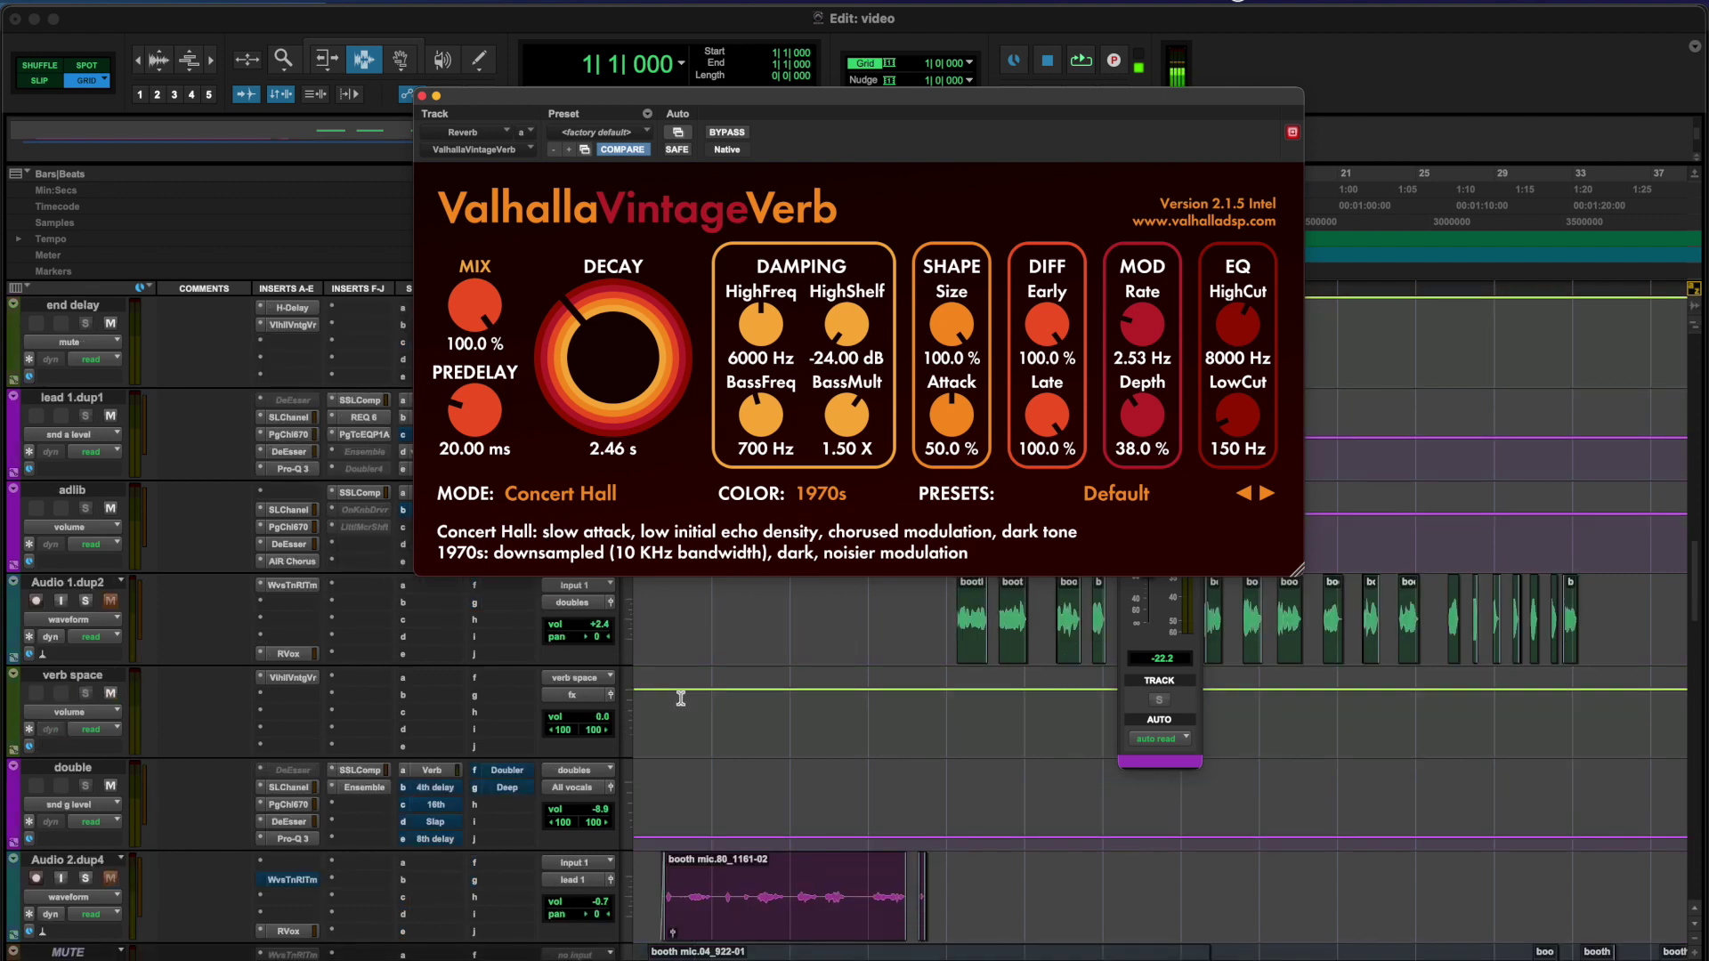
pyautogui.scroll(2, 681, 699)
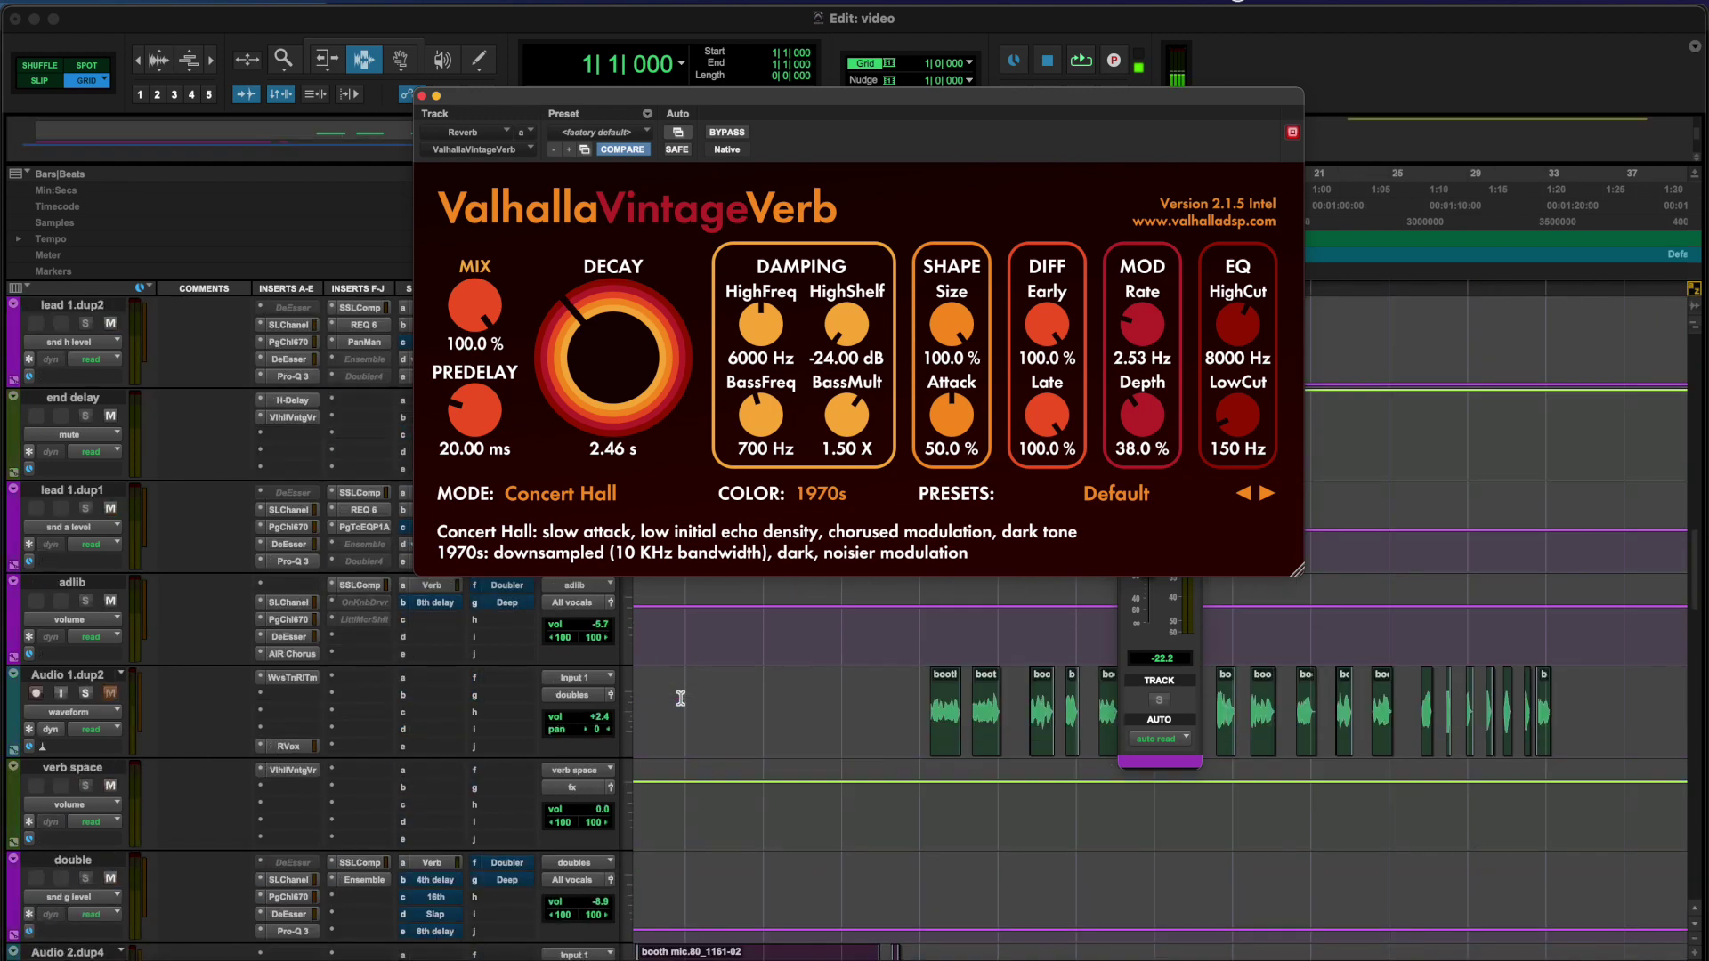
pyautogui.scroll(2, 681, 699)
pyautogui.click(422, 95)
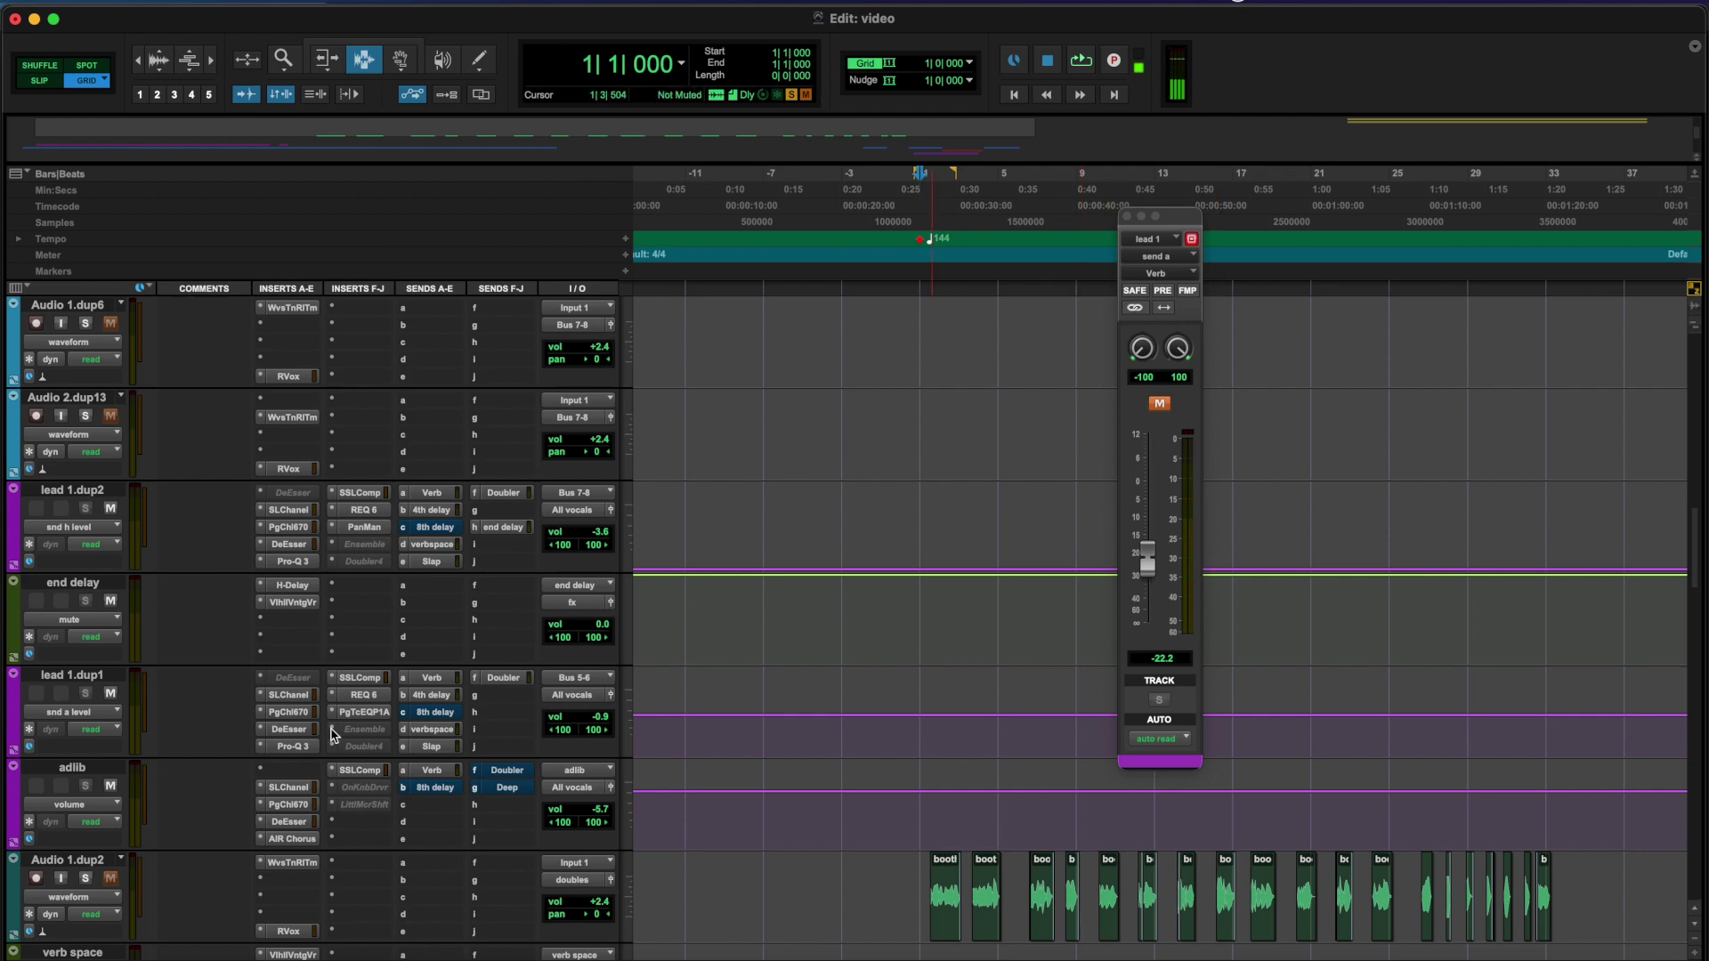
# Play the soloed tracks with lead 1's Verb send muted, and unmute it during playback to compare
pyautogui.scroll(10, 471, 712)
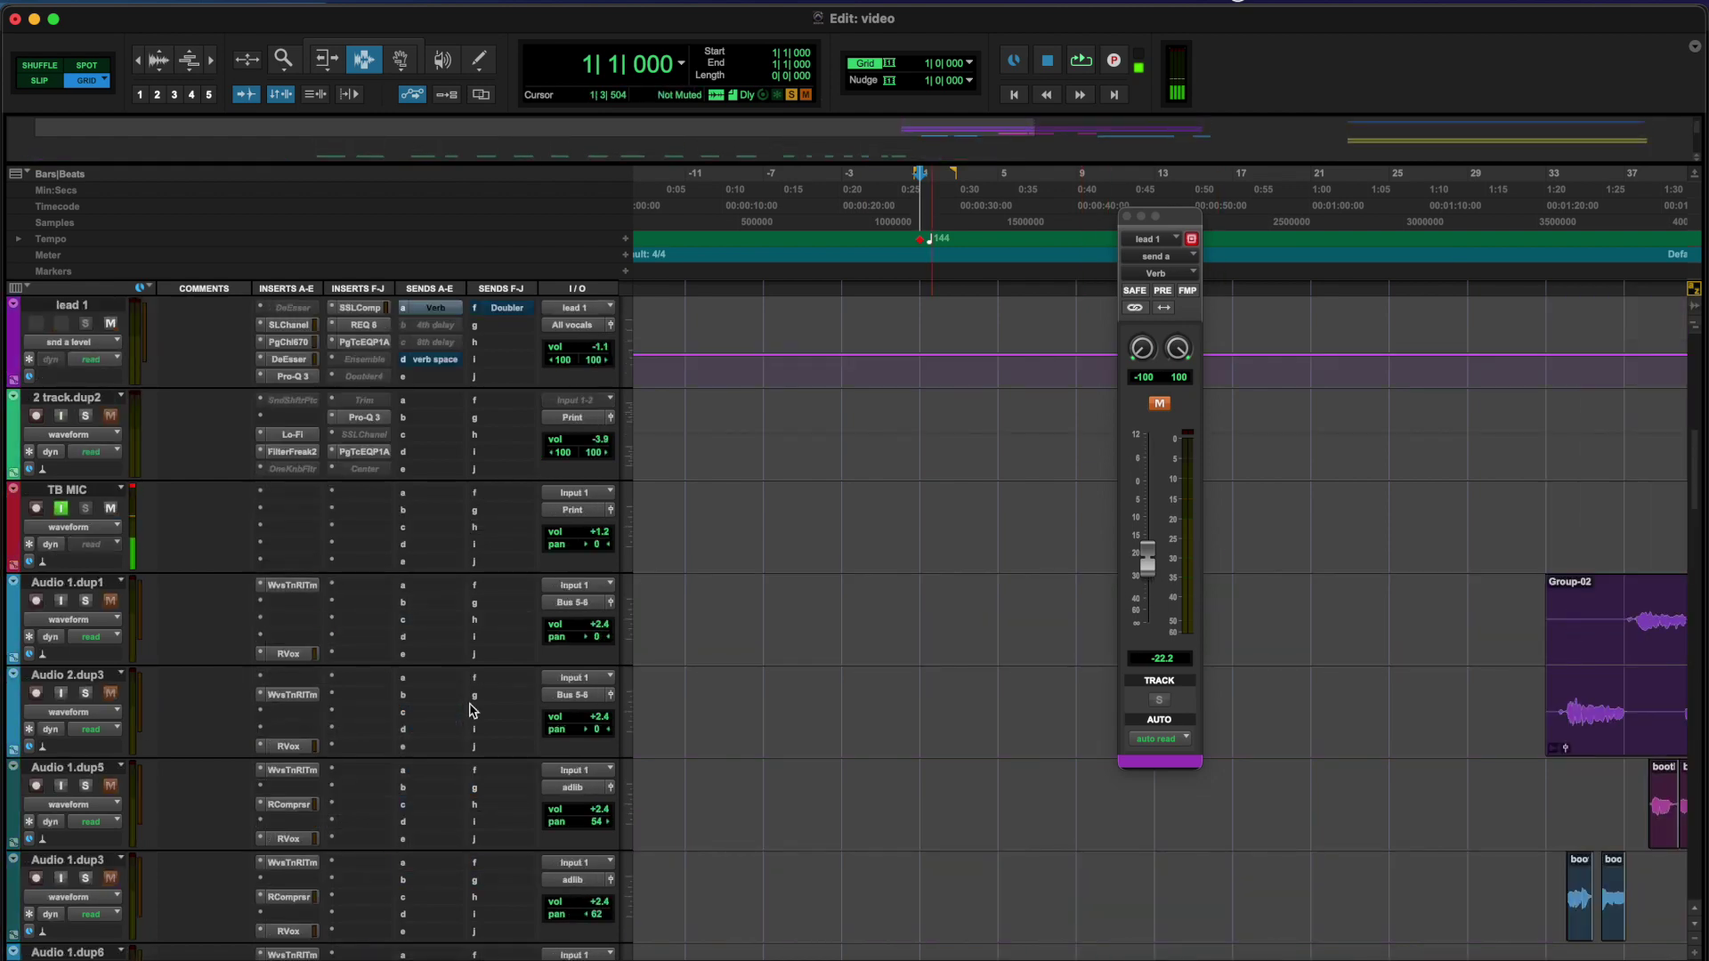
pyautogui.press('space')
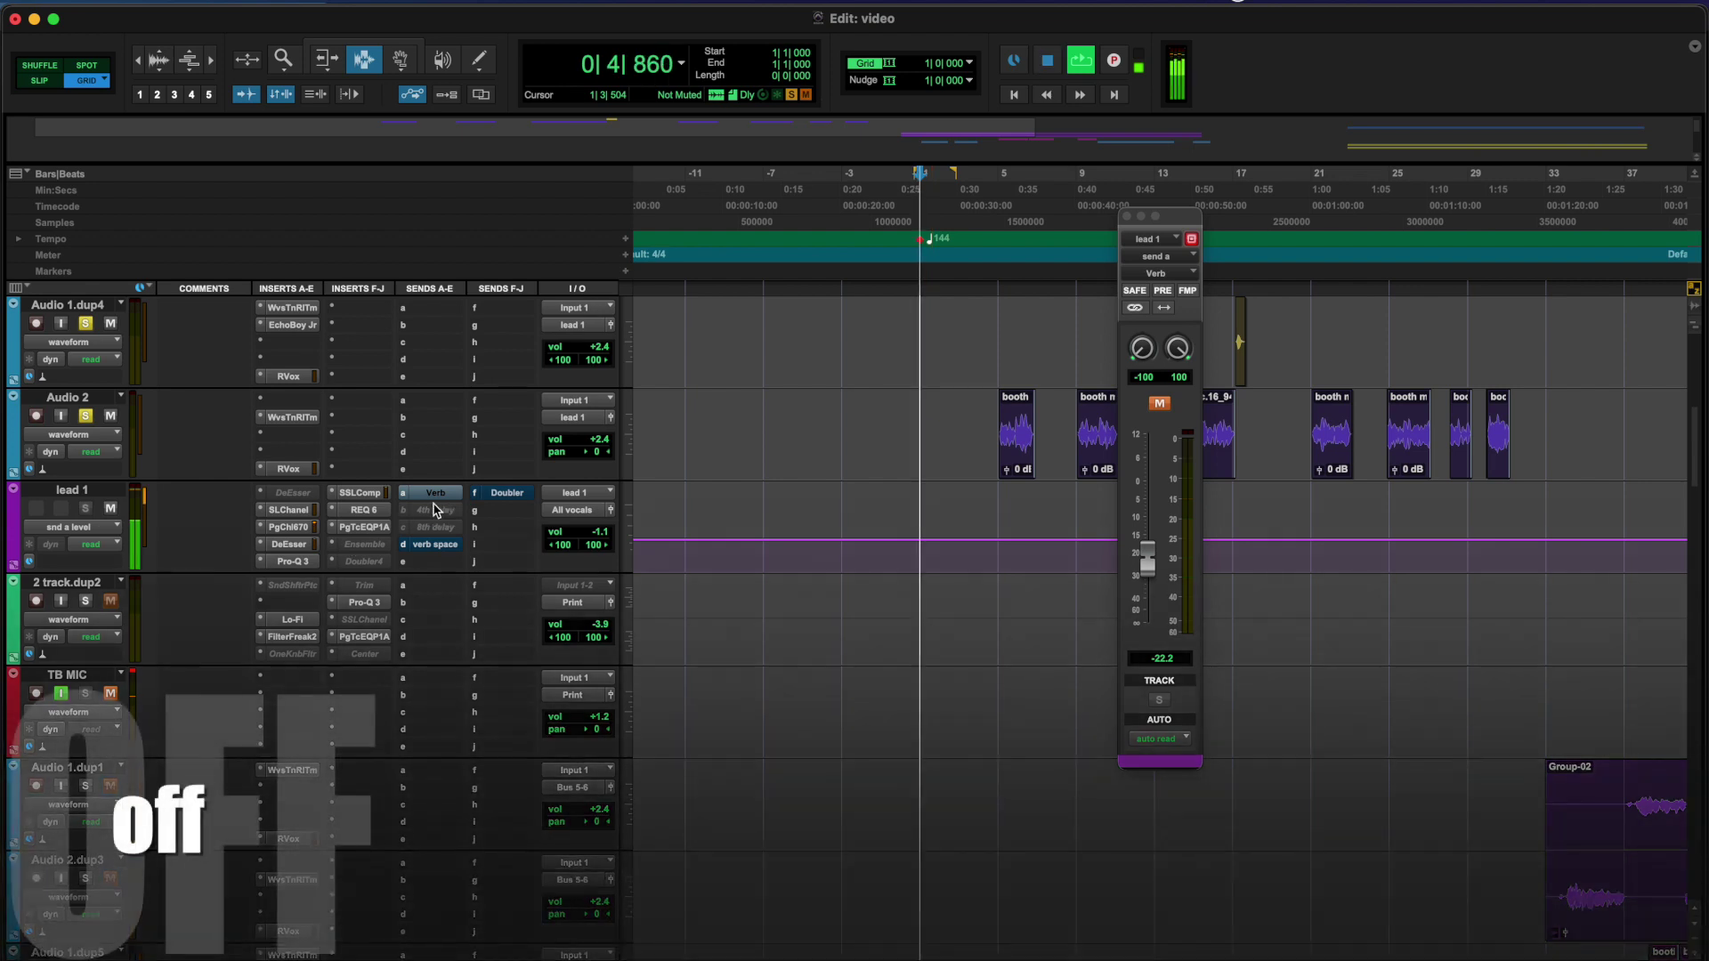
pyautogui.keyDown('ctrl'); pyautogui.keyDown('super'); pyautogui.click(445, 500); pyautogui.keyUp('super'); pyautogui.keyUp('ctrl')
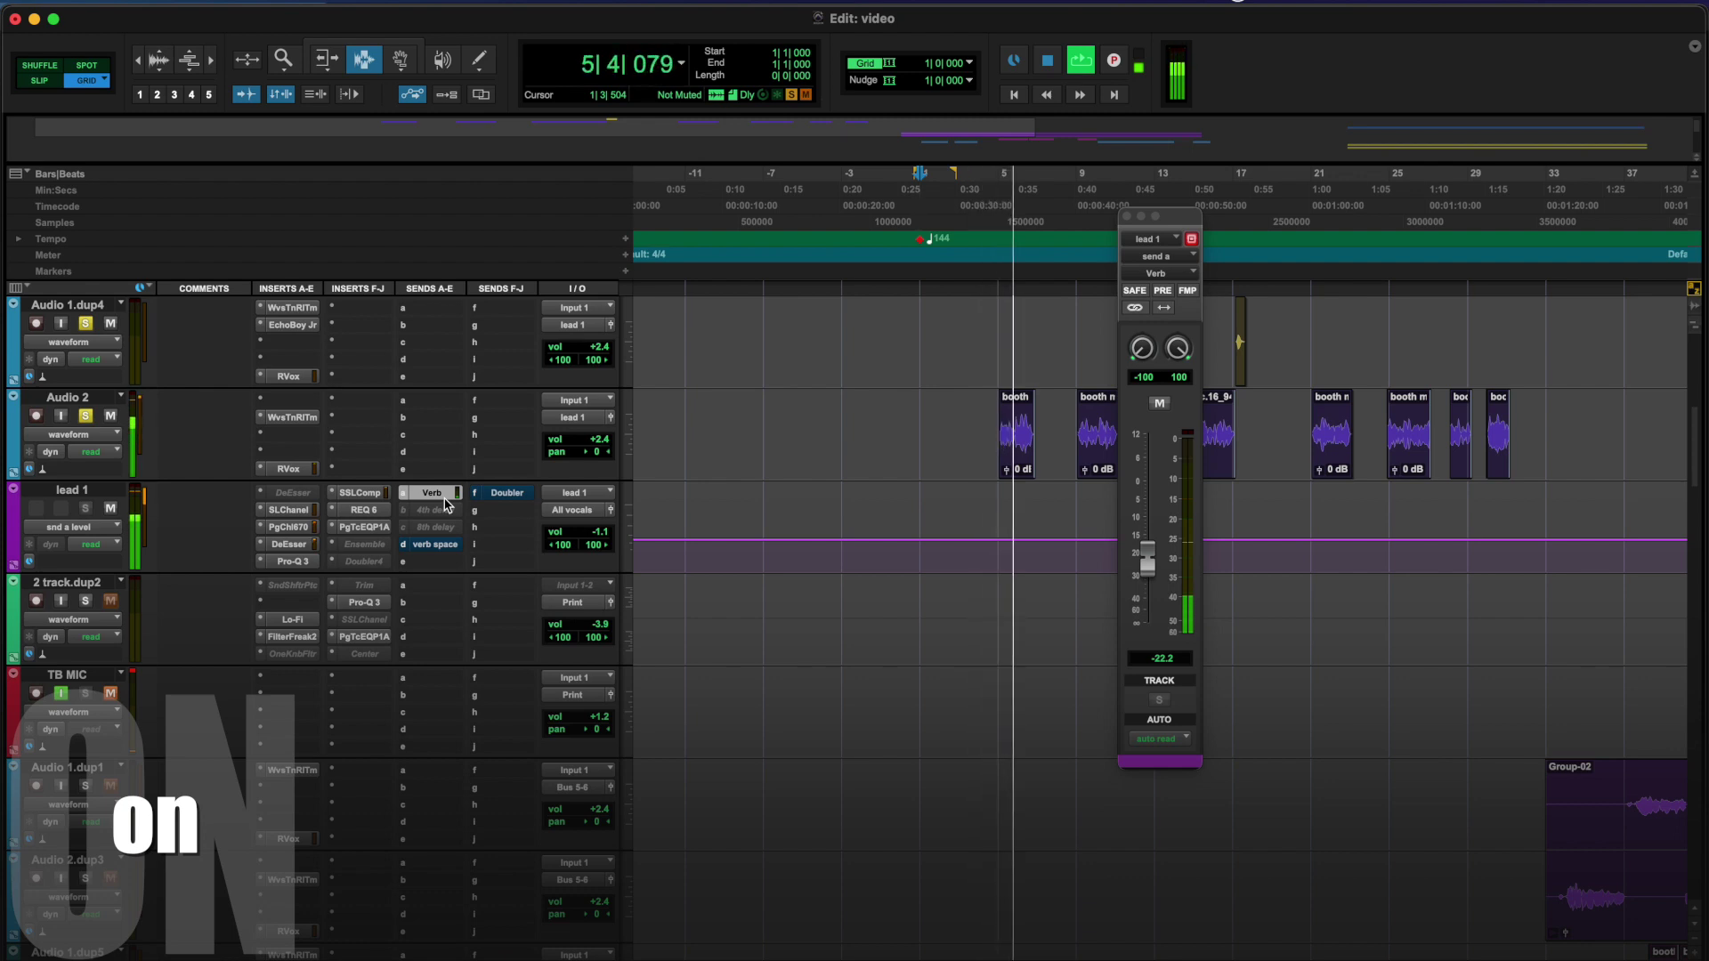
pyautogui.keyDown('ctrl'); pyautogui.keyDown('super'); pyautogui.click(445, 504); pyautogui.keyUp('super'); pyautogui.keyUp('ctrl')
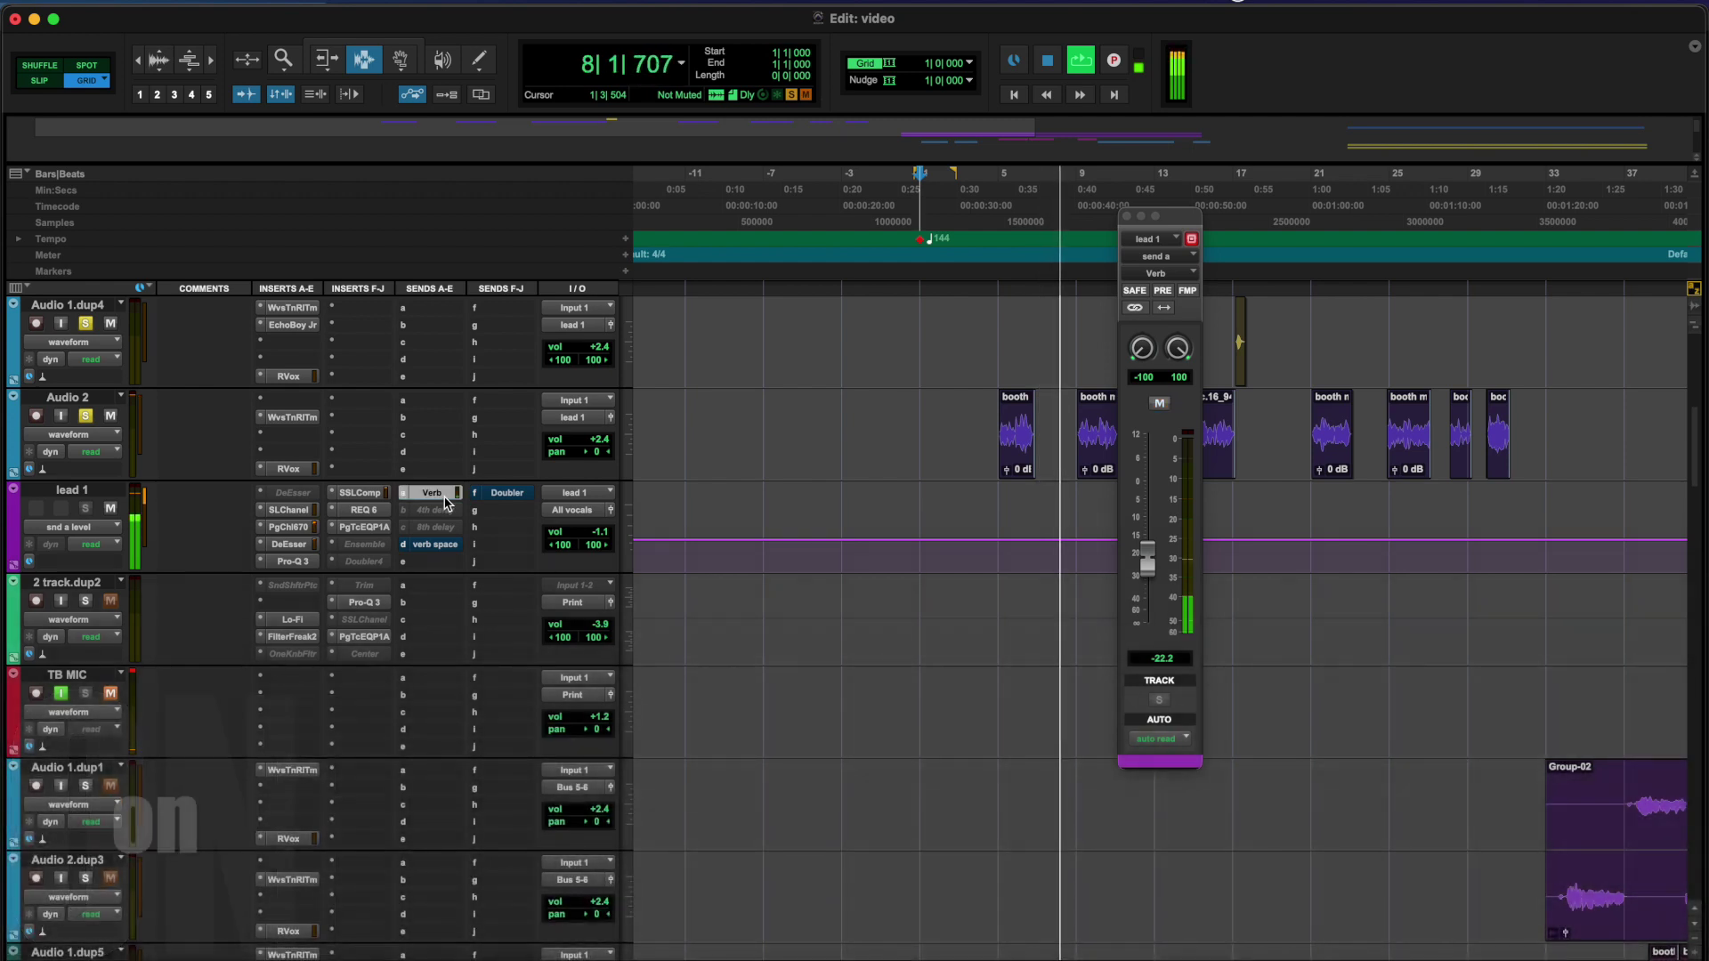
pyautogui.keyDown('ctrl'); pyautogui.keyDown('super'); pyautogui.click(445, 504); pyautogui.keyUp('super'); pyautogui.keyUp('ctrl')
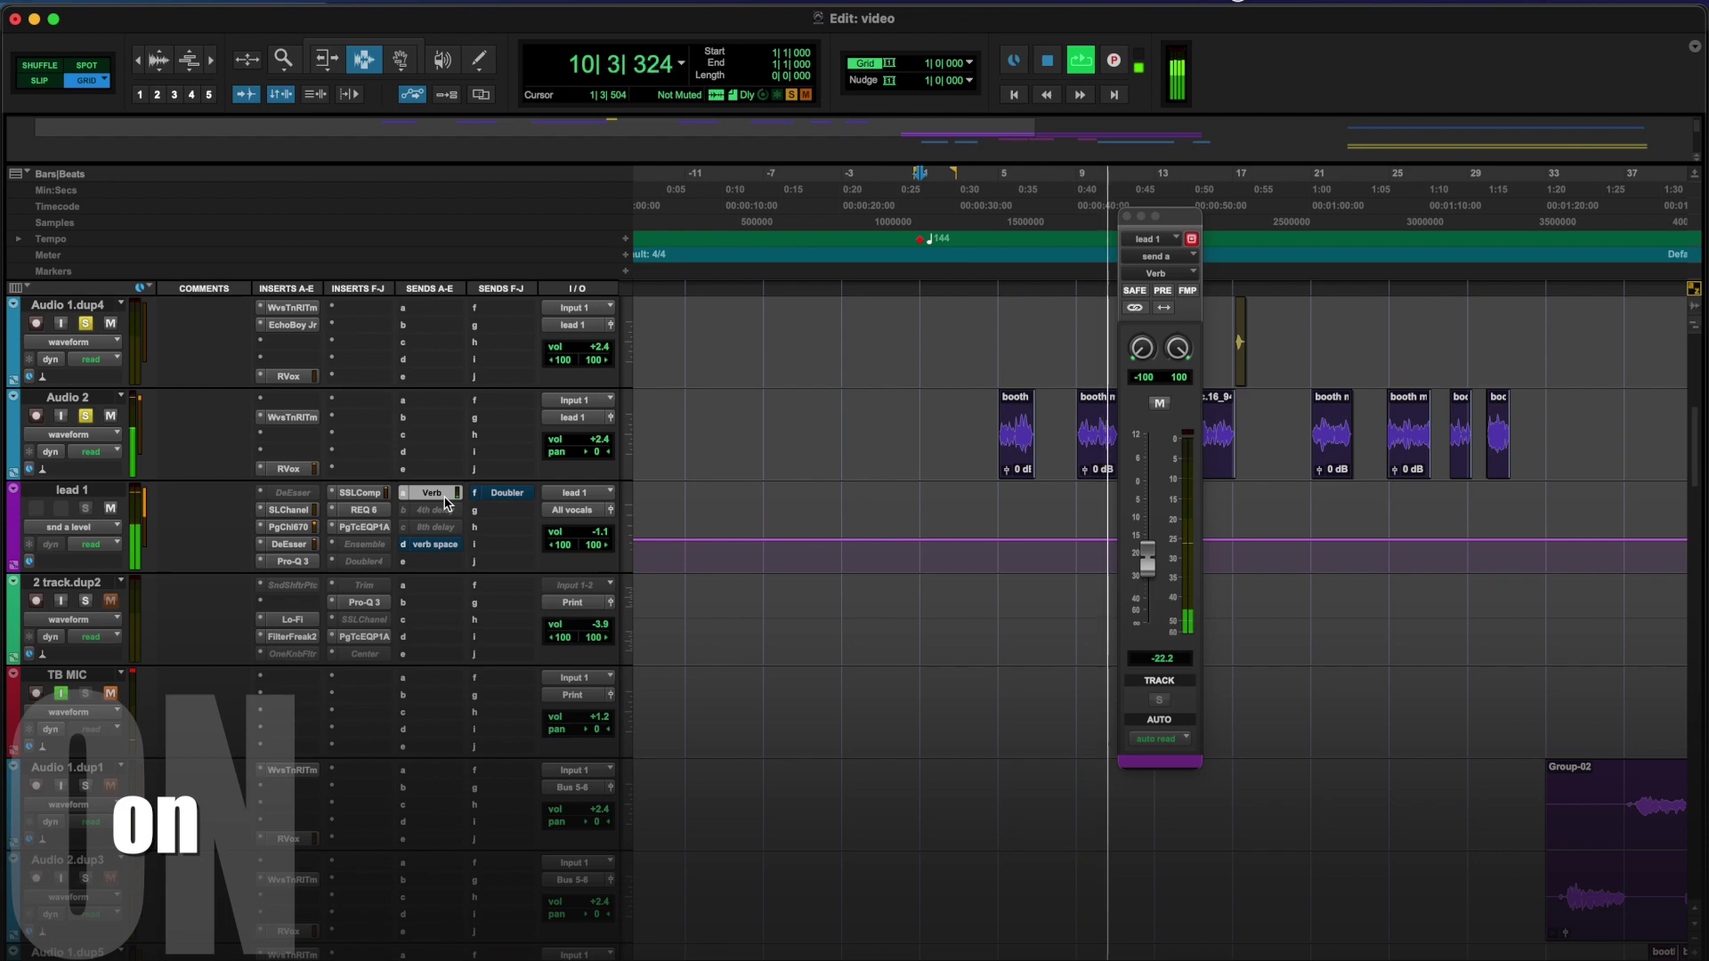
# Mute and unmute lead 1's Verb send once more over the continuing playback, and stop with the send active
pyautogui.scroll(5, 343, 538)
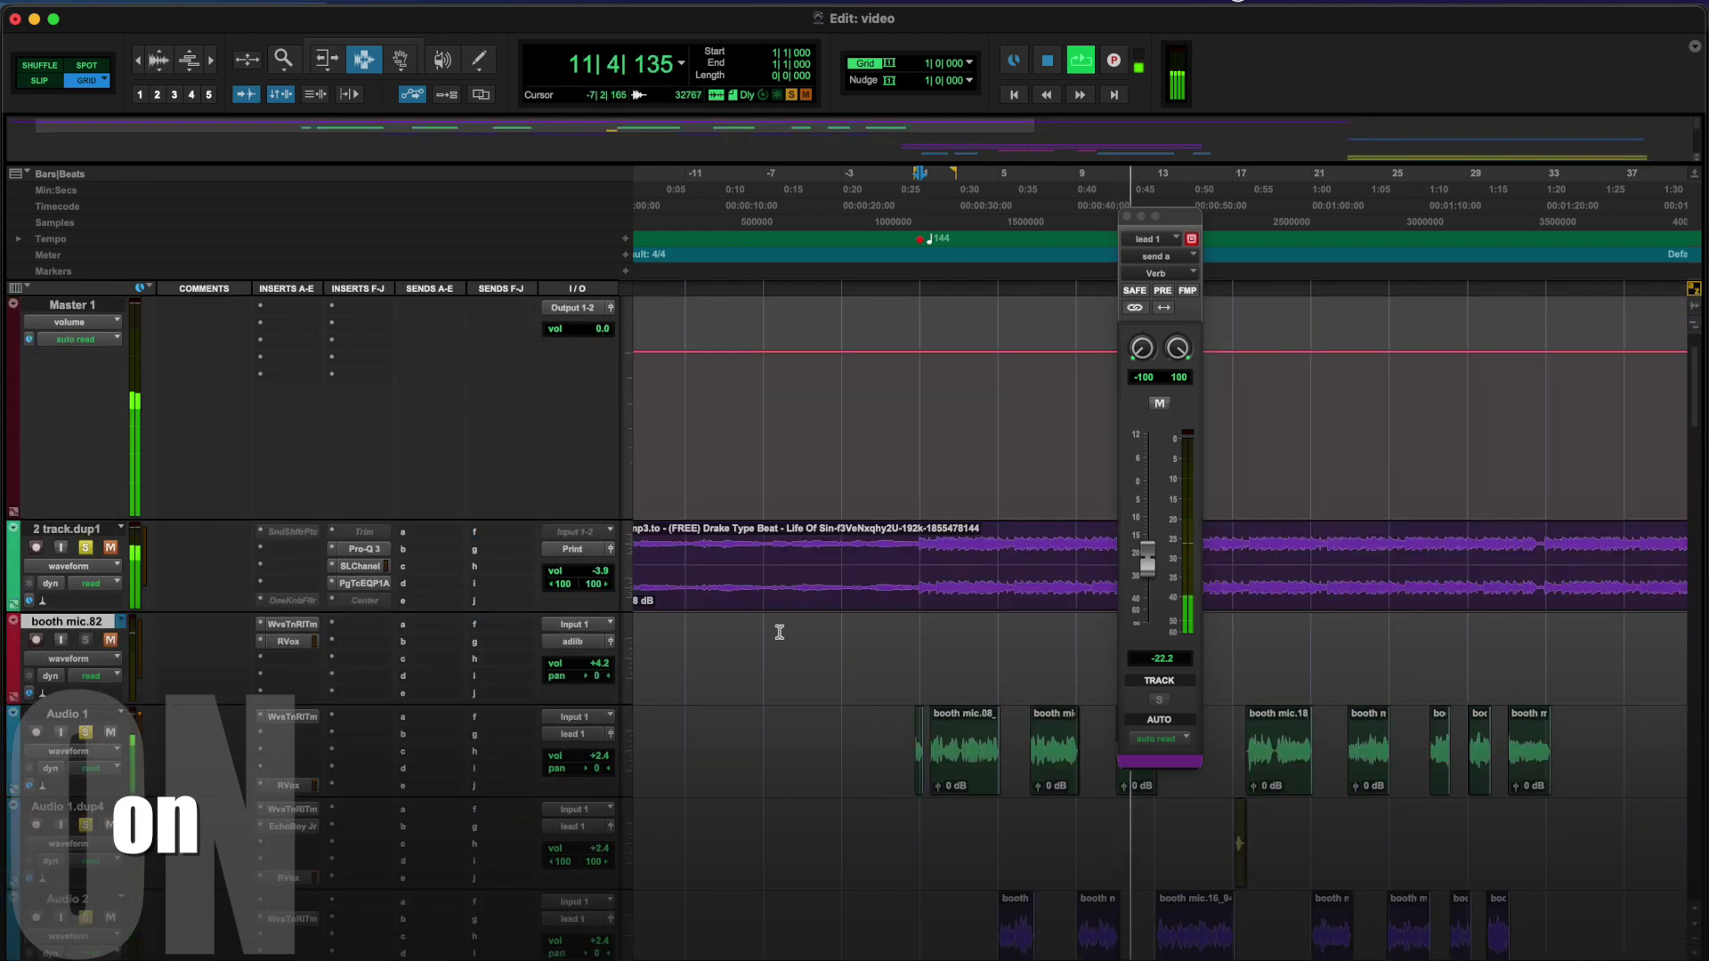
pyautogui.scroll(-5, 783, 630)
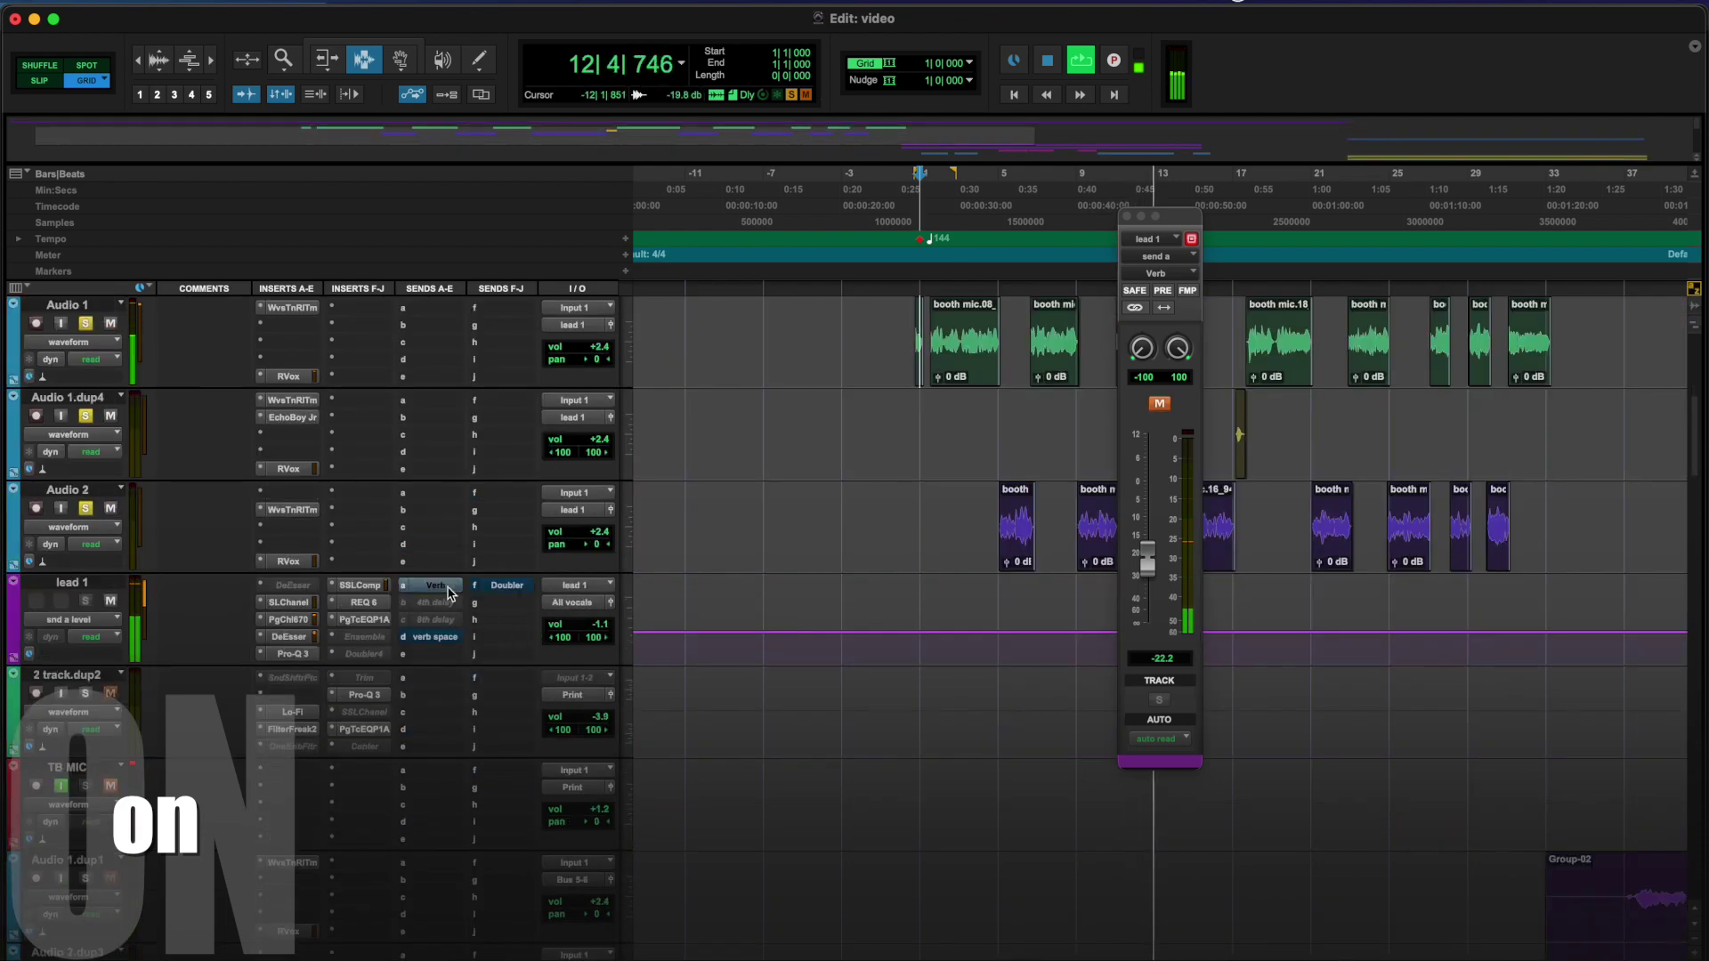
pyautogui.keyDown('super'); pyautogui.click(431, 587); pyautogui.keyUp('super')
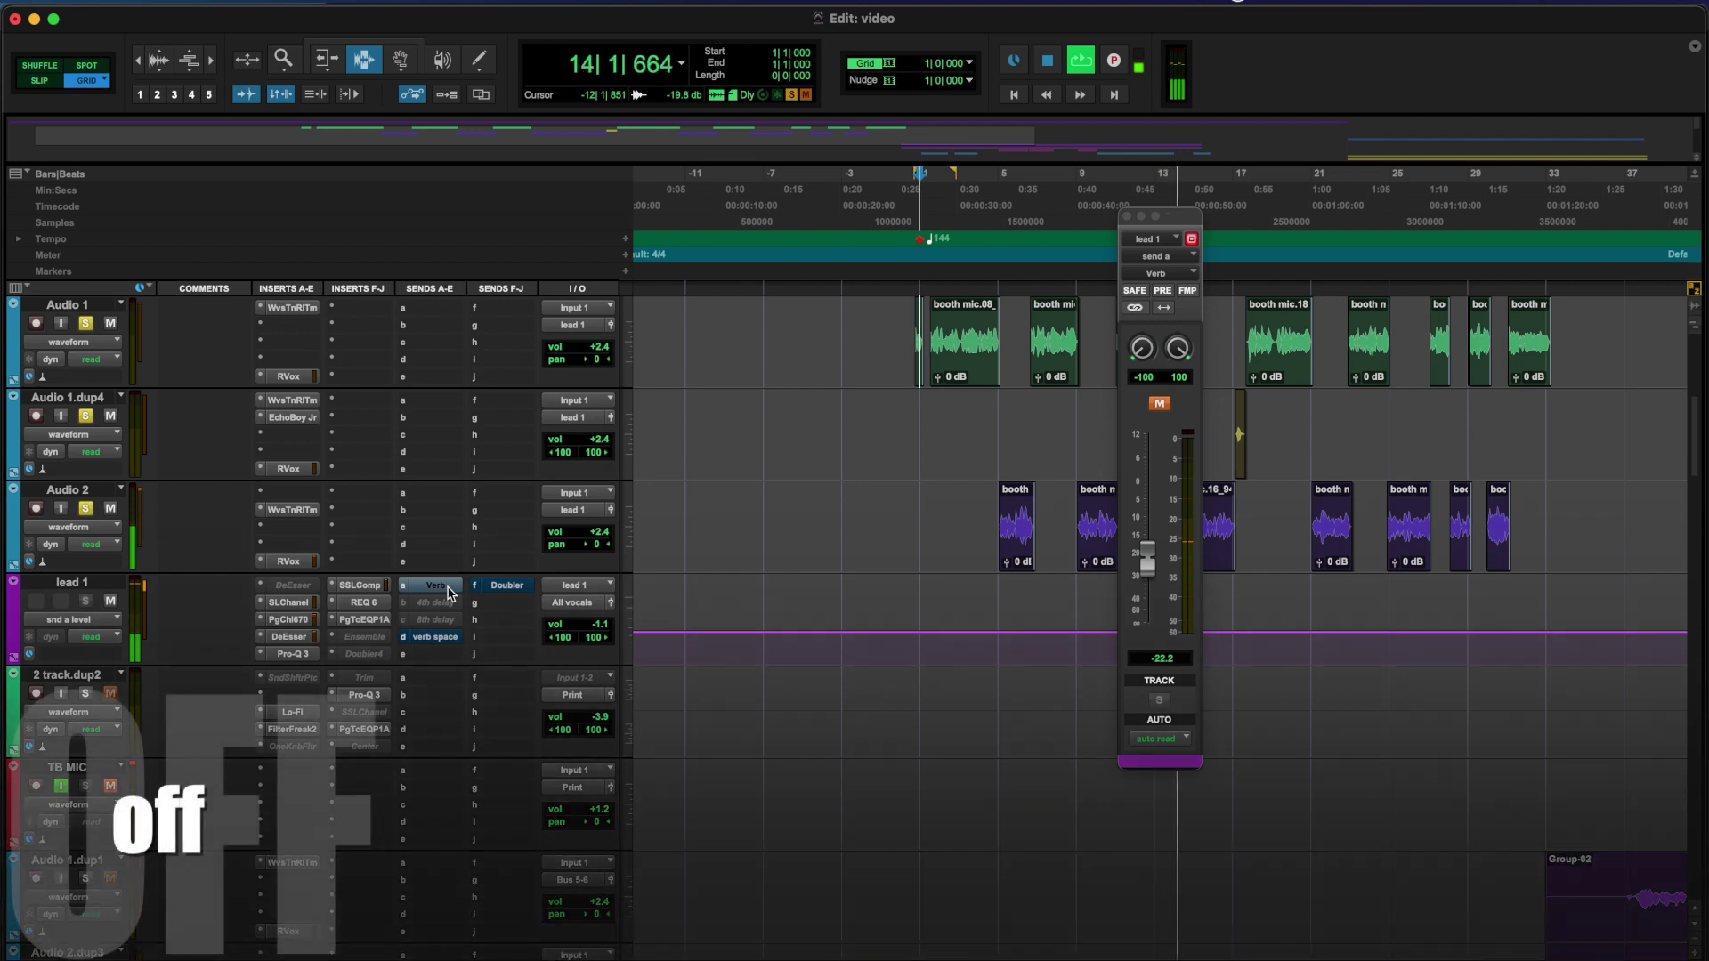
pyautogui.keyDown('super'); pyautogui.click(450, 588); pyautogui.keyUp('super')
pyautogui.scroll(-3, 455, 534)
pyautogui.press('space')
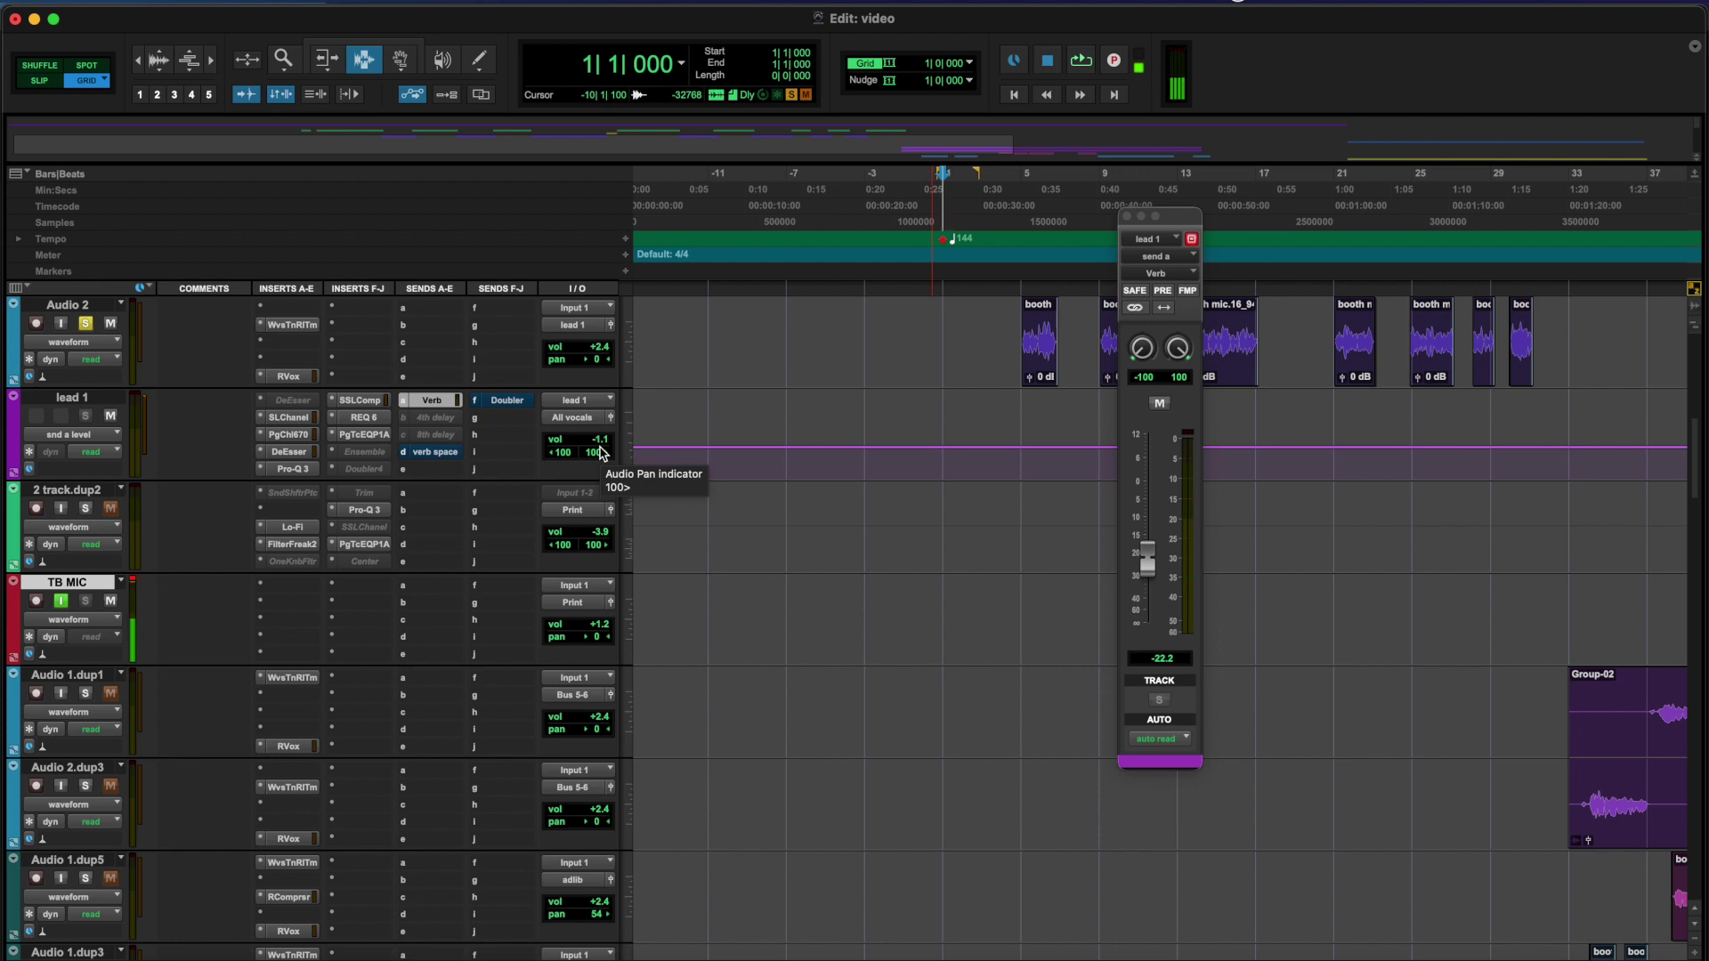
# Open lead 1's verb space send and review the ValhallaVintageVerb settings on the verb space track
pyautogui.click(437, 455)
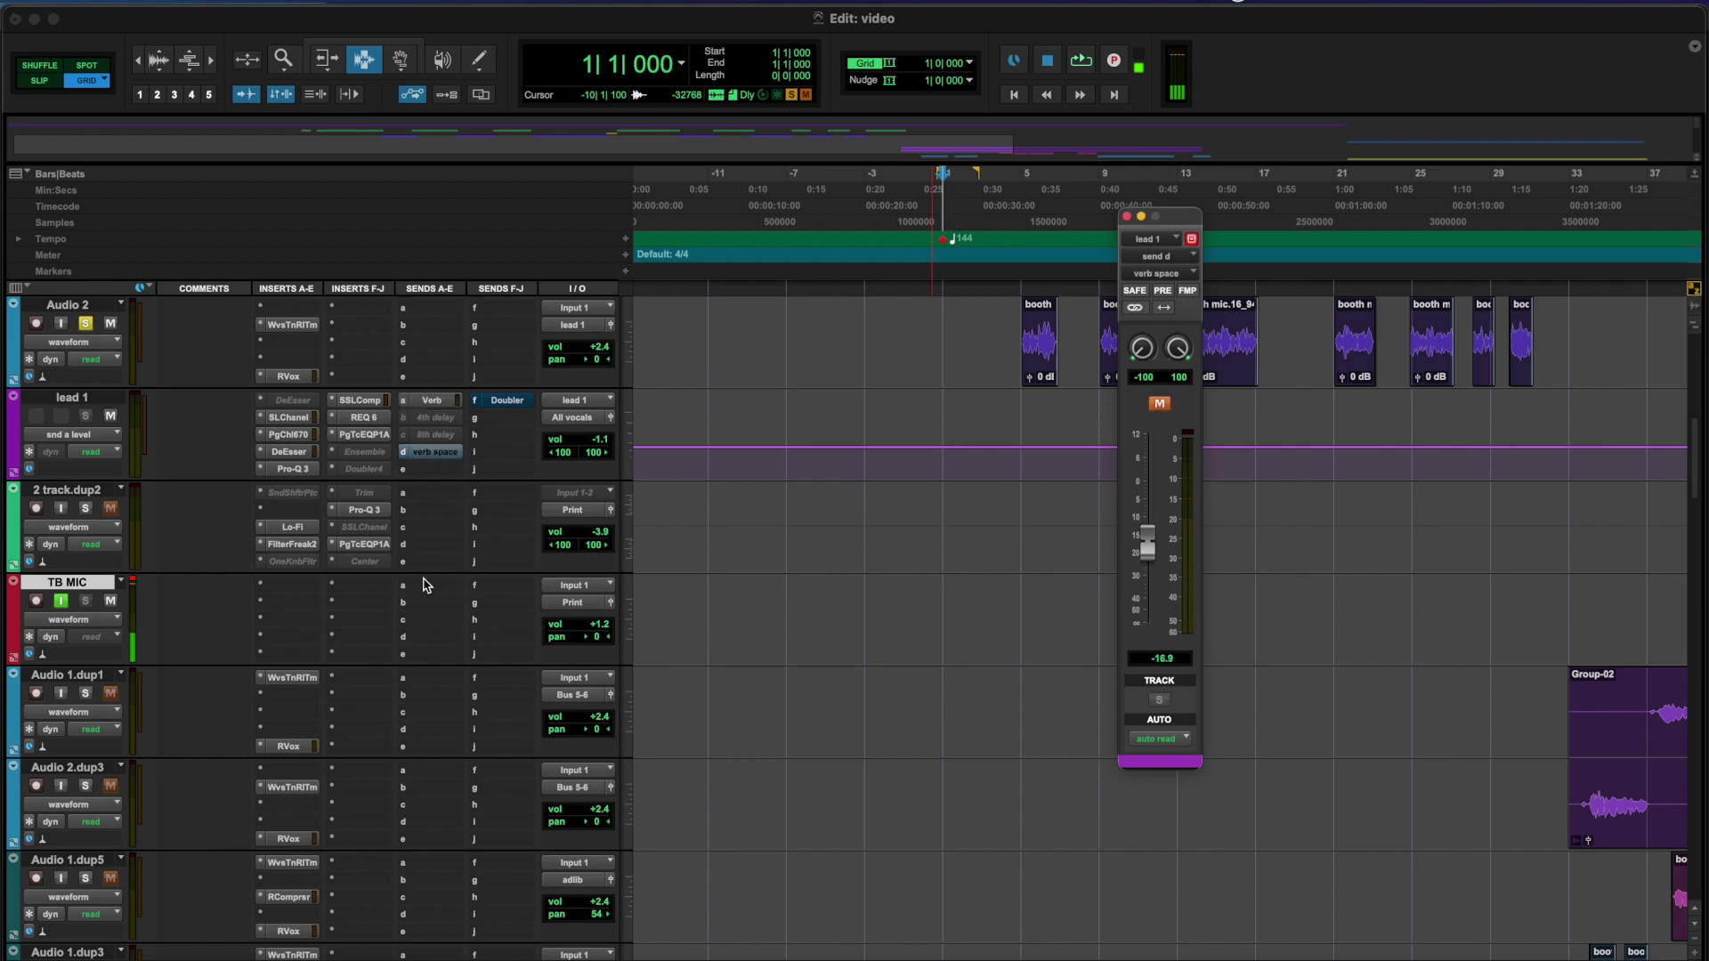
pyautogui.scroll(-15, 426, 585)
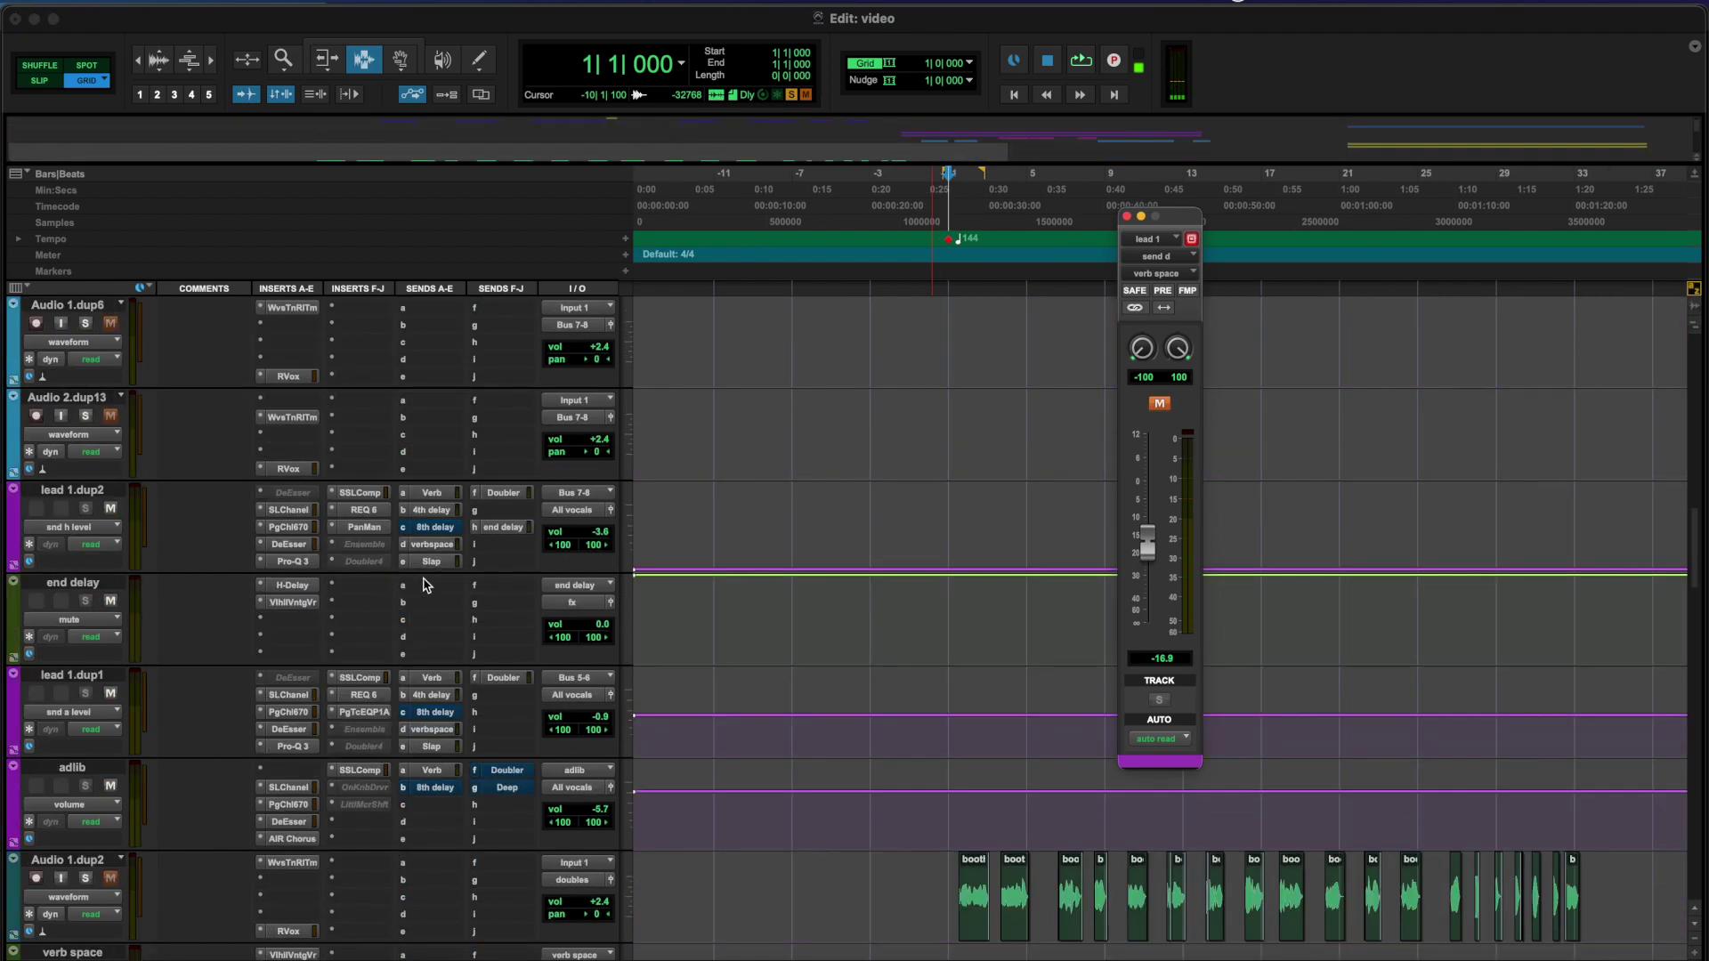
pyautogui.scroll(-2, 425, 585)
pyautogui.click(295, 778)
pyautogui.scroll(10, 695, 694)
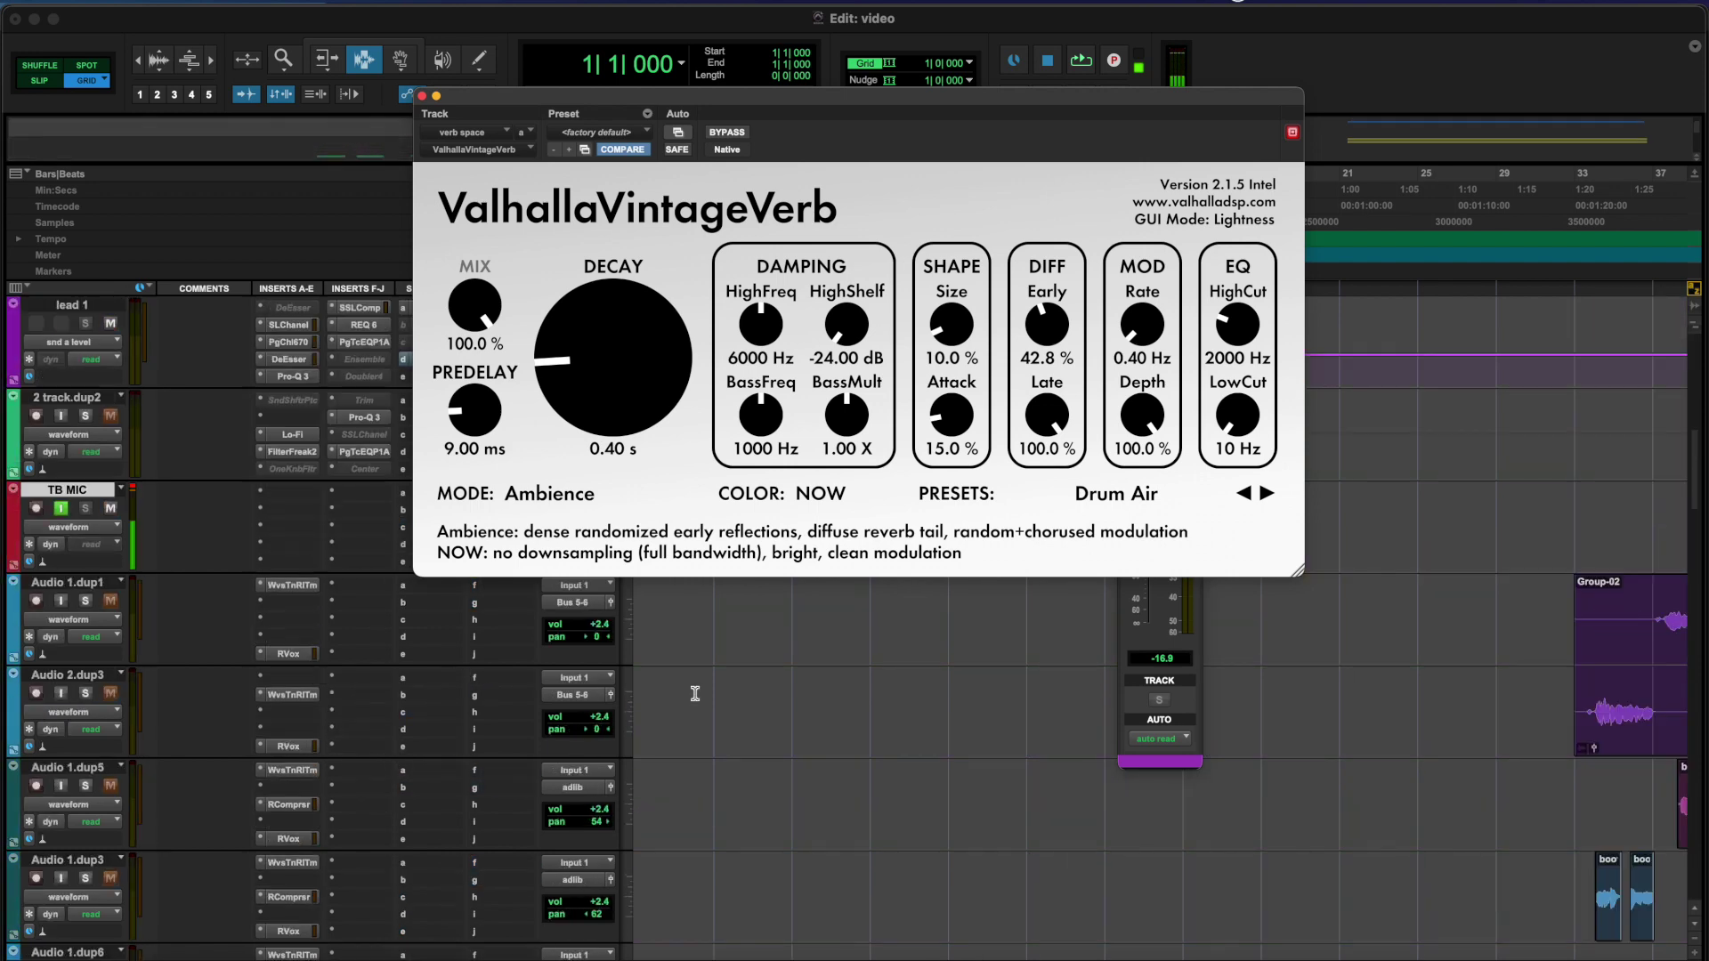
pyautogui.scroll(5, 695, 693)
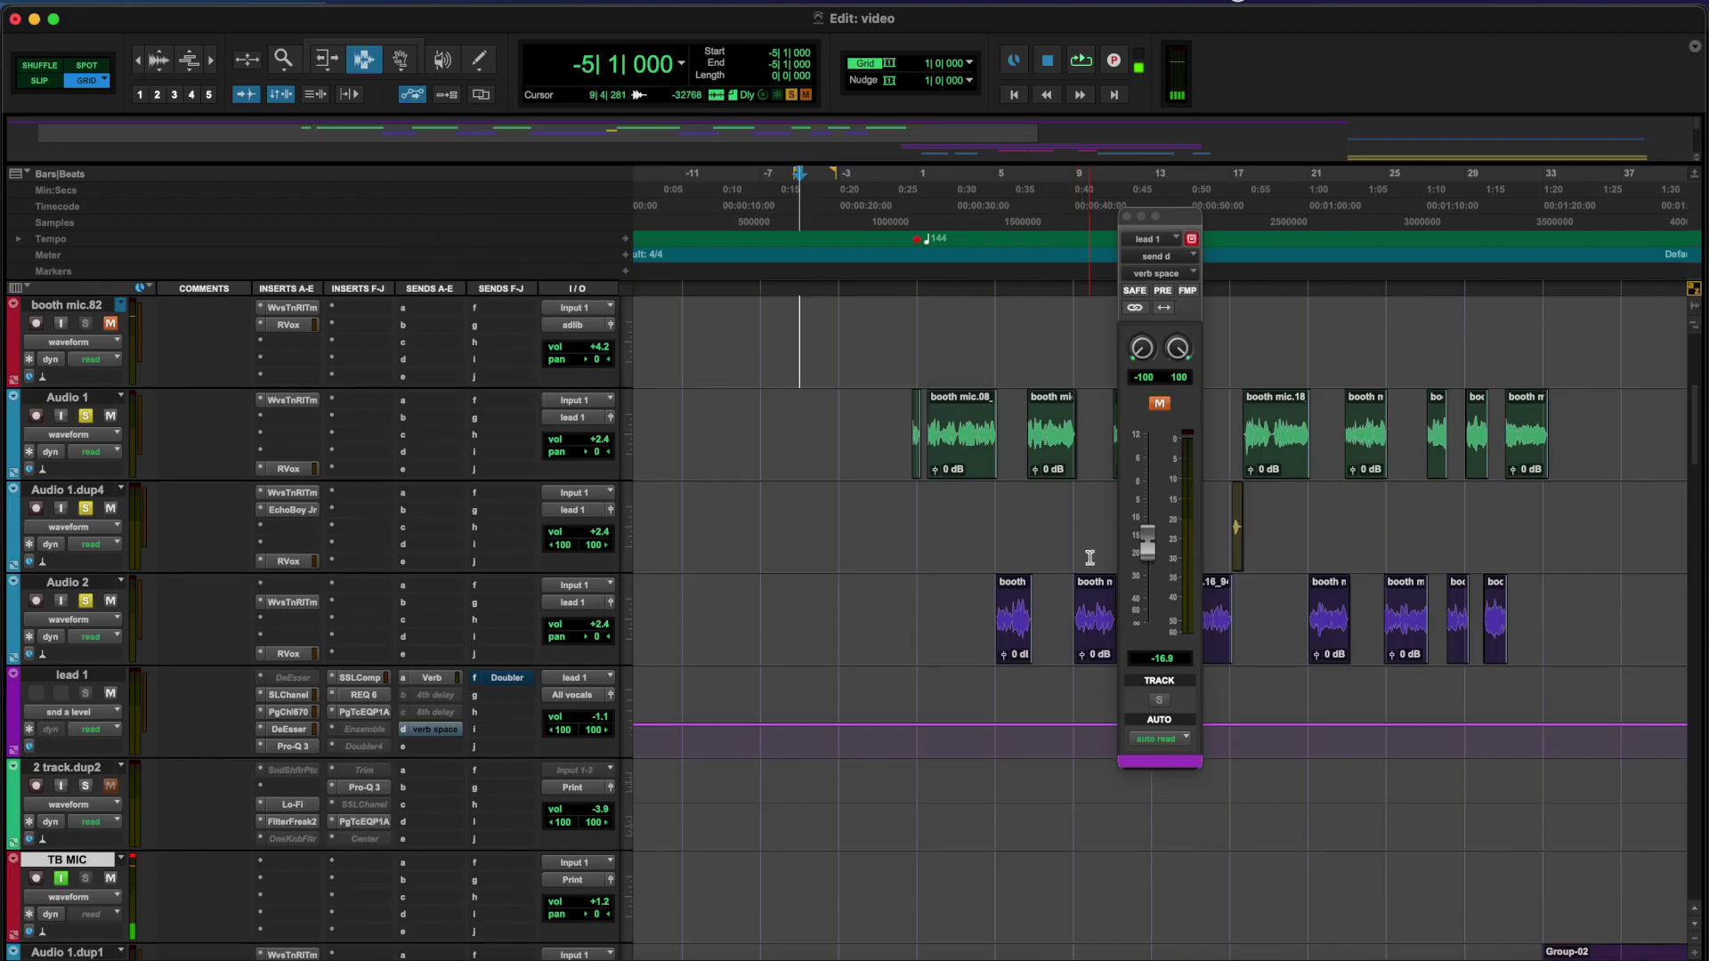
# Play the soloed tracks with lead 1's verb space send muted, and unmute it during playback to compare
pyautogui.press('space')
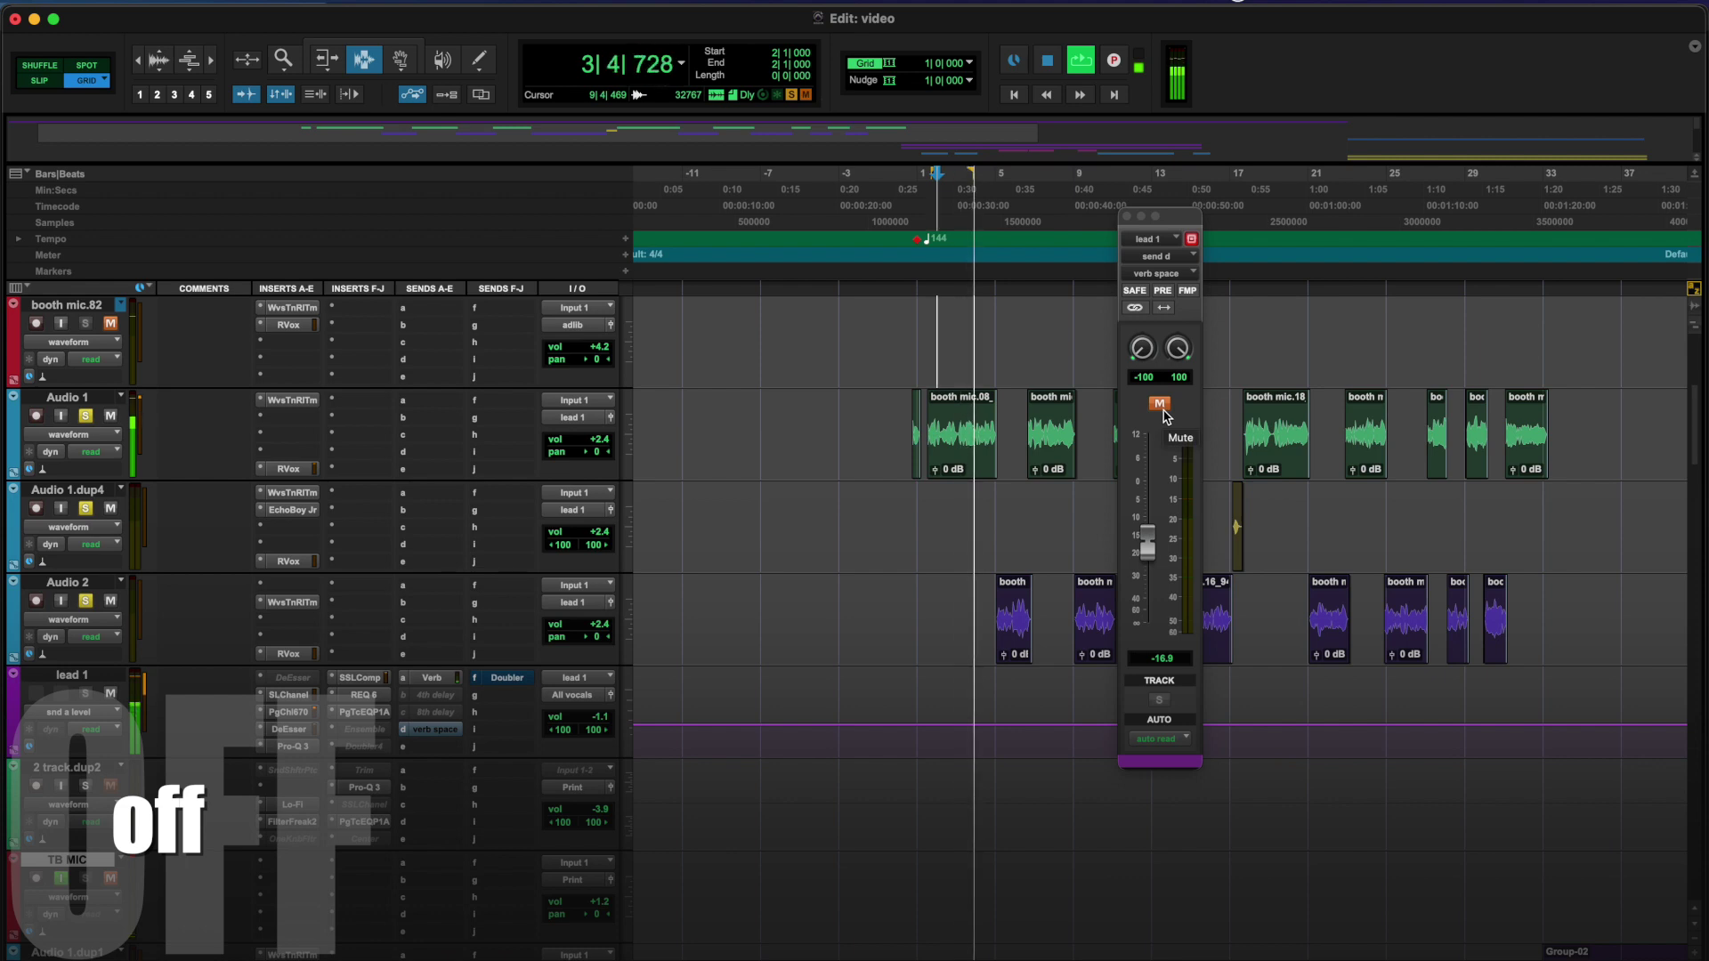
pyautogui.click(1161, 408)
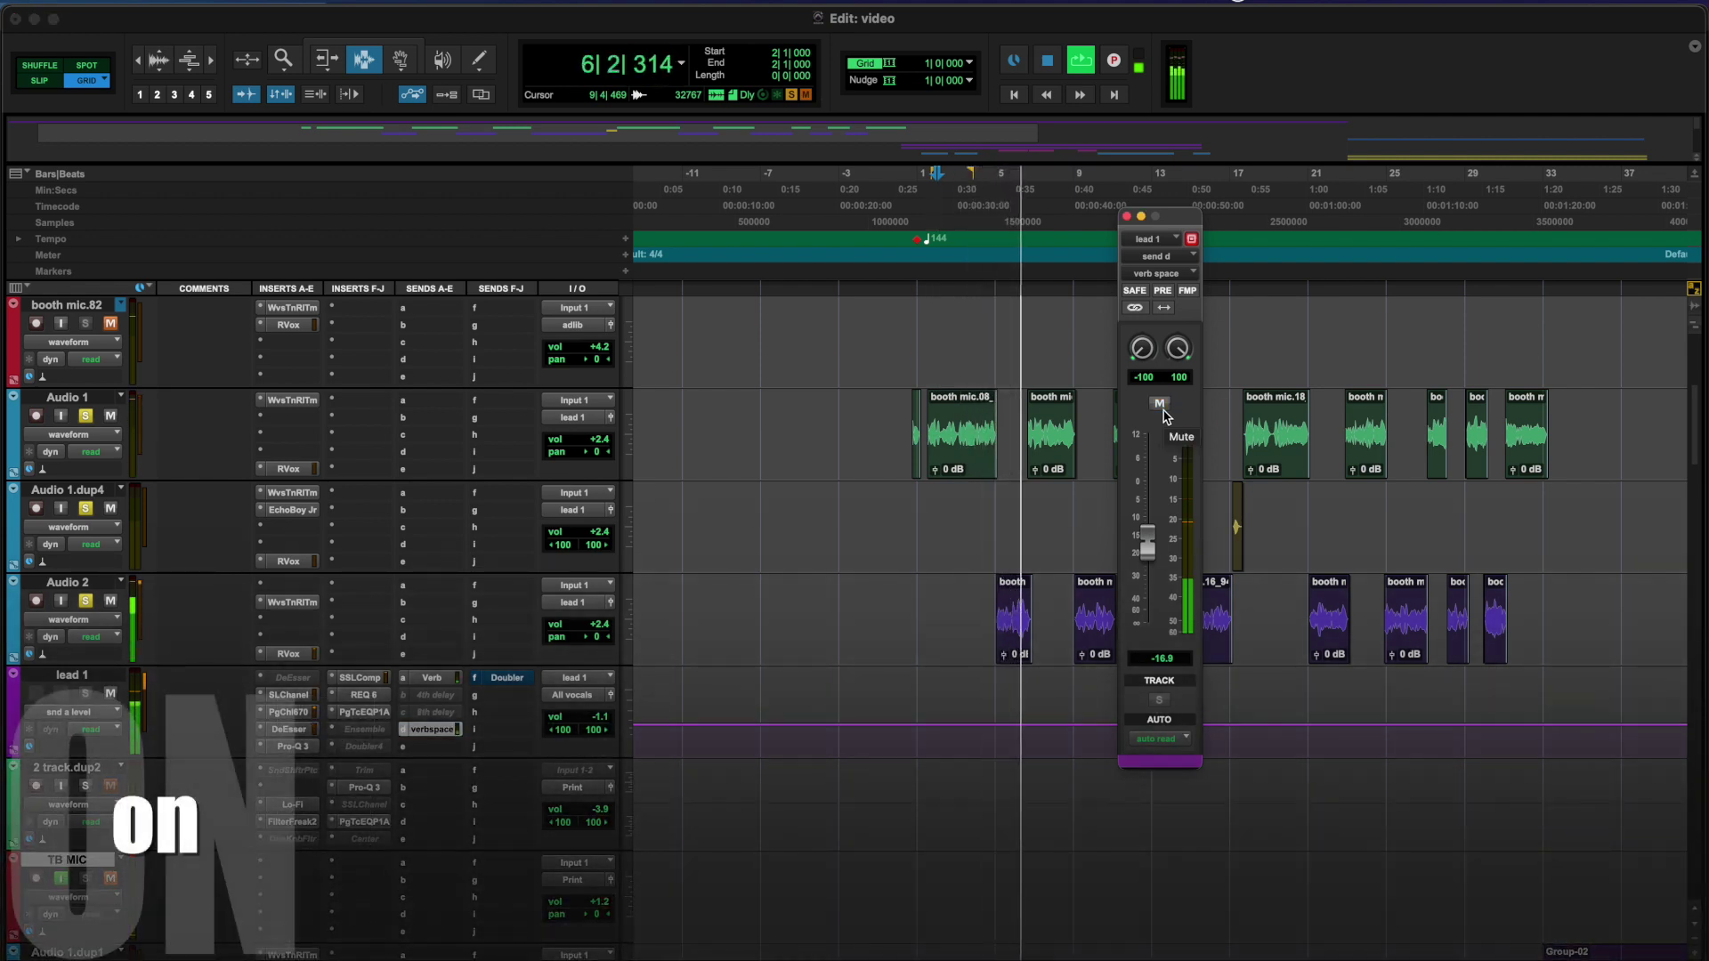
pyautogui.press('space')
# Replay the soloed passage with lead 1's verb space send active, and toggle the send's mute during playback to compare again
pyautogui.scroll(5, 110, 646)
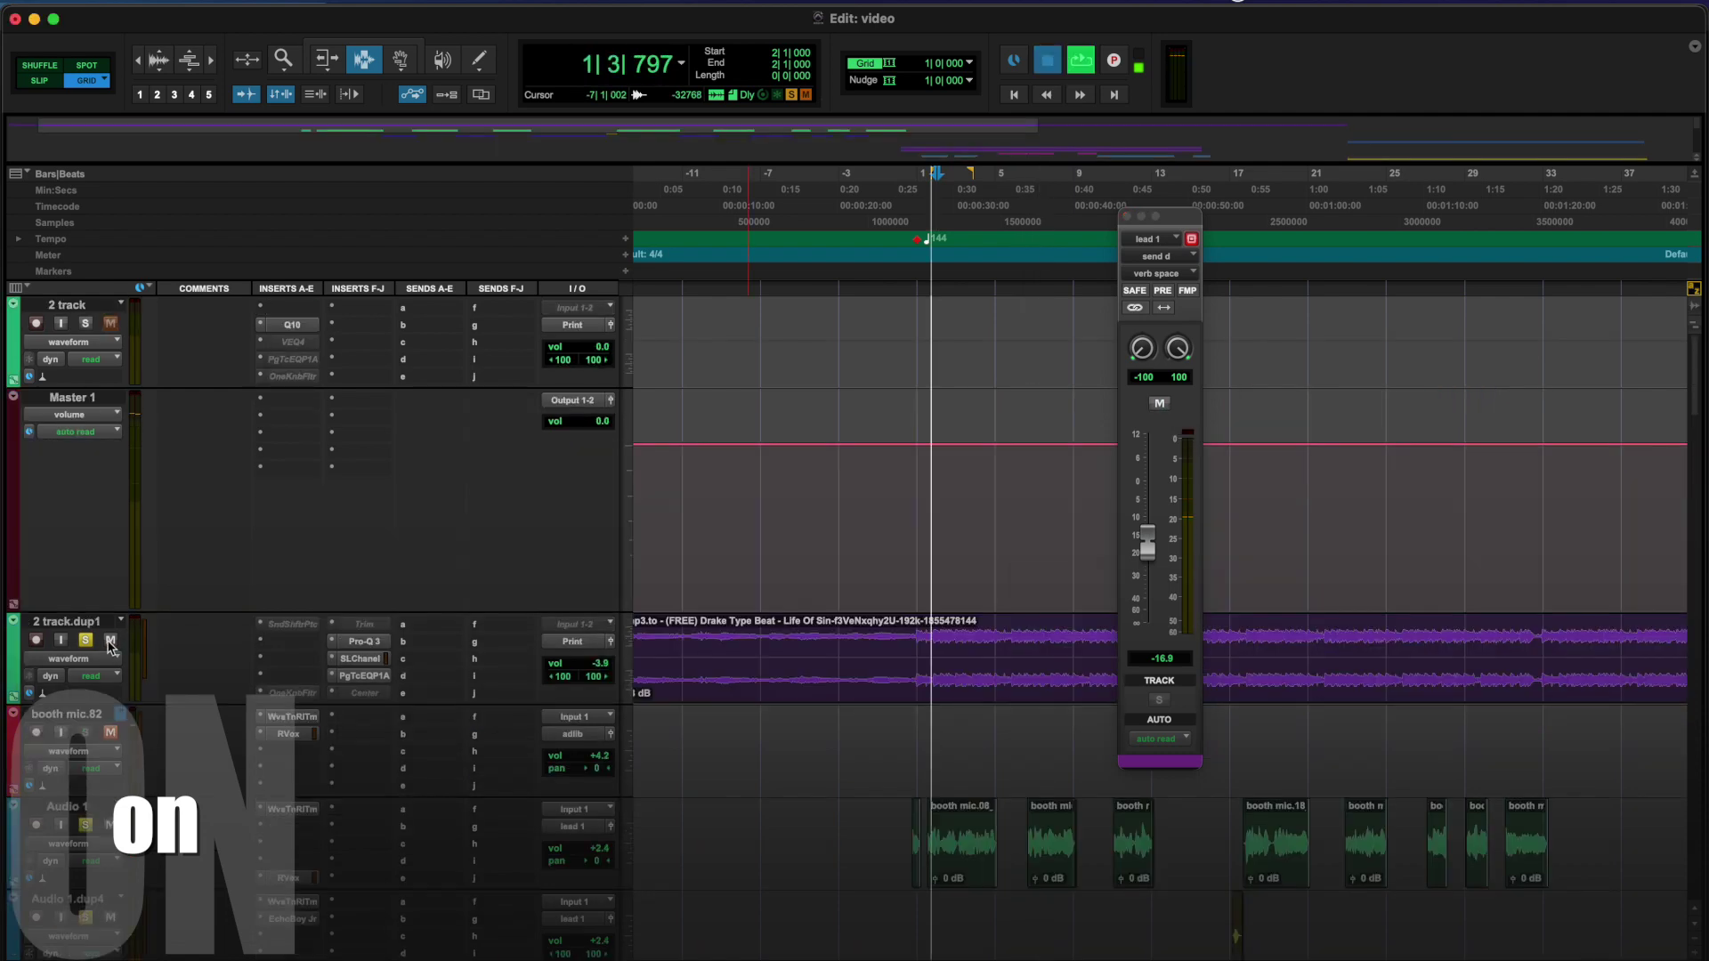
pyautogui.press('space')
pyautogui.scroll(-5, 980, 543)
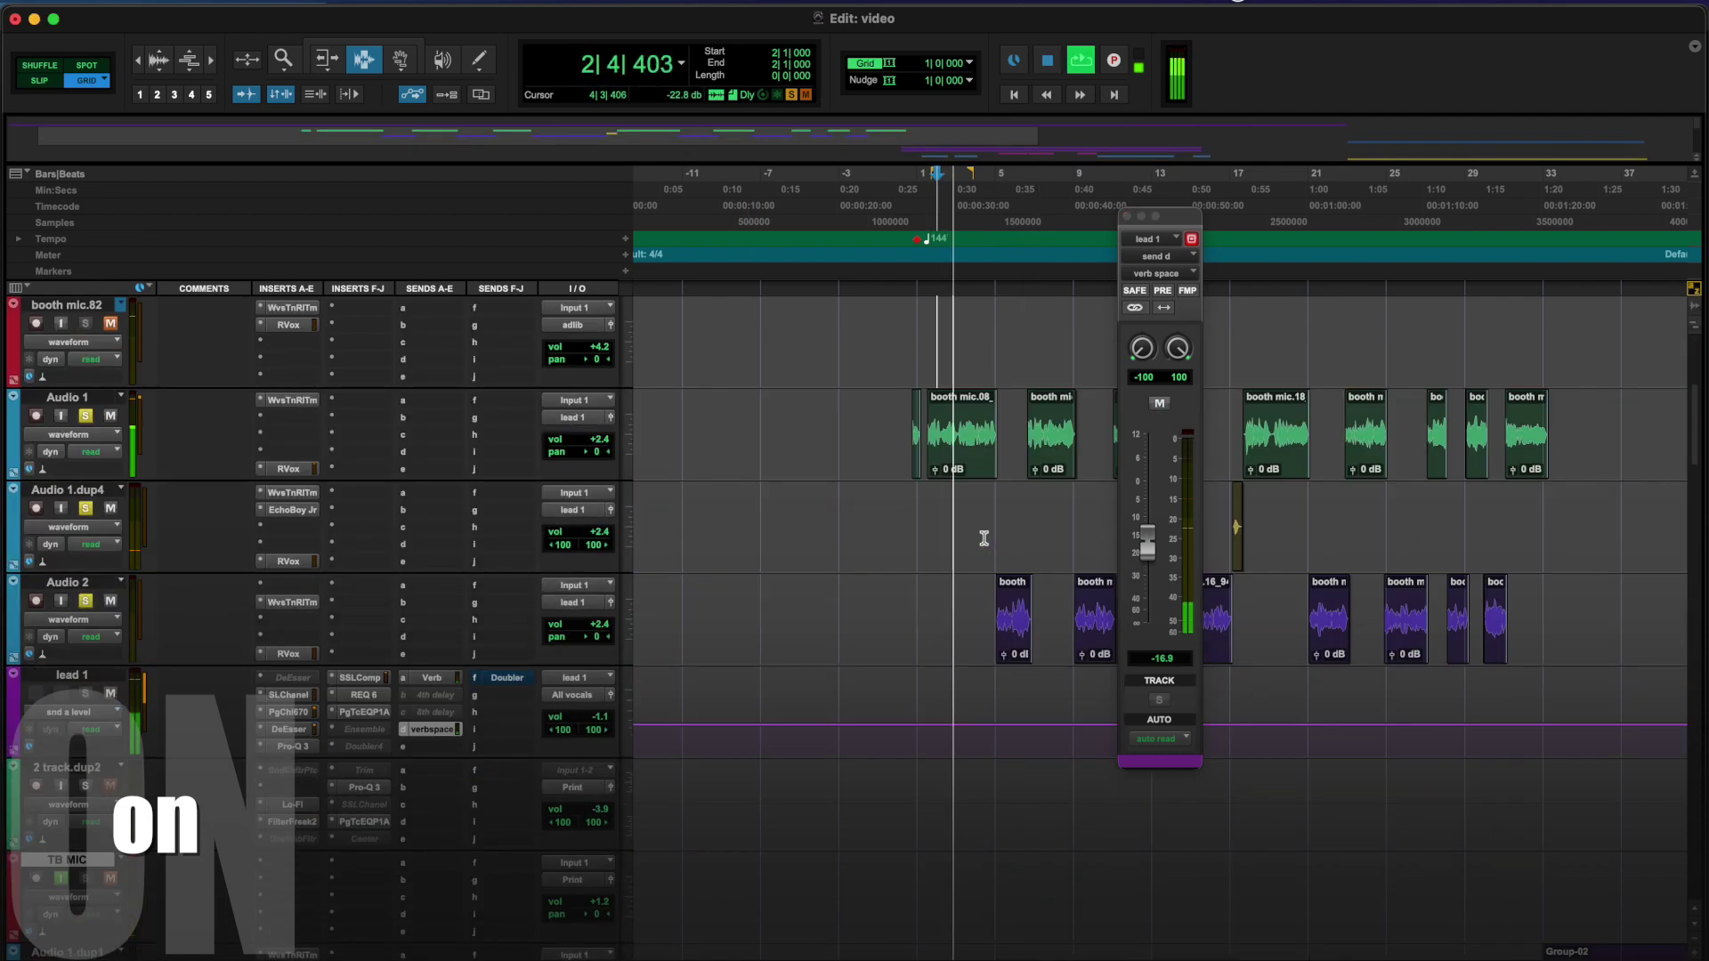
pyautogui.click(1159, 403)
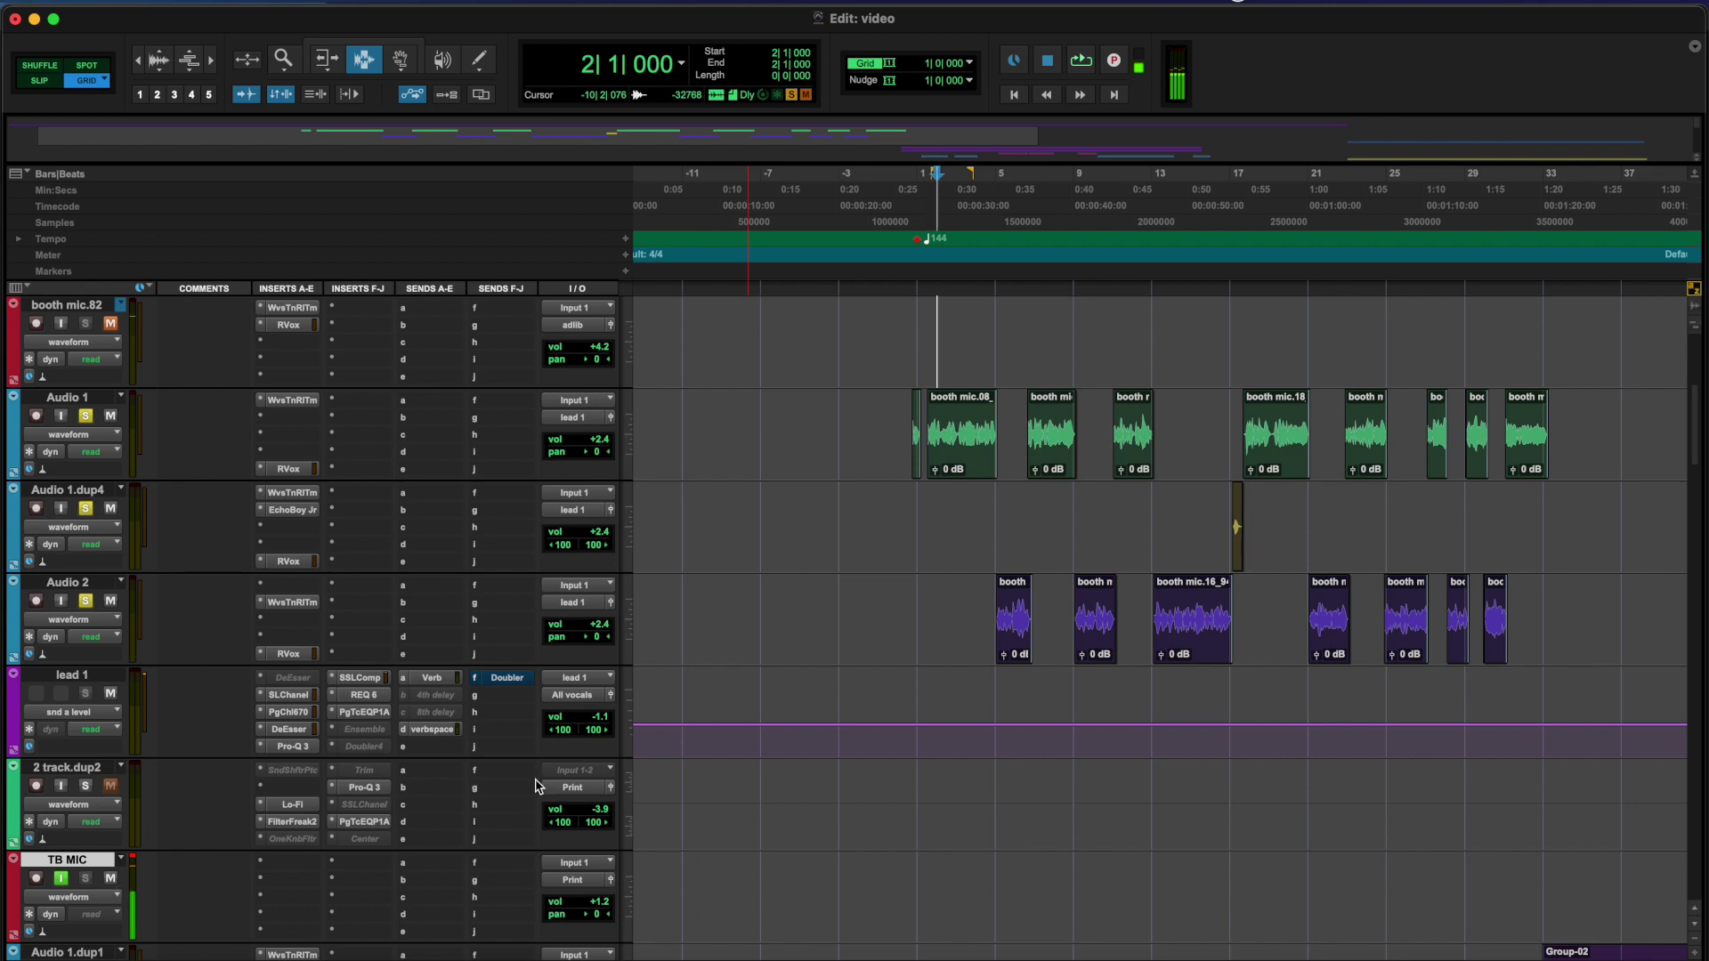
pyautogui.click(459, 731)
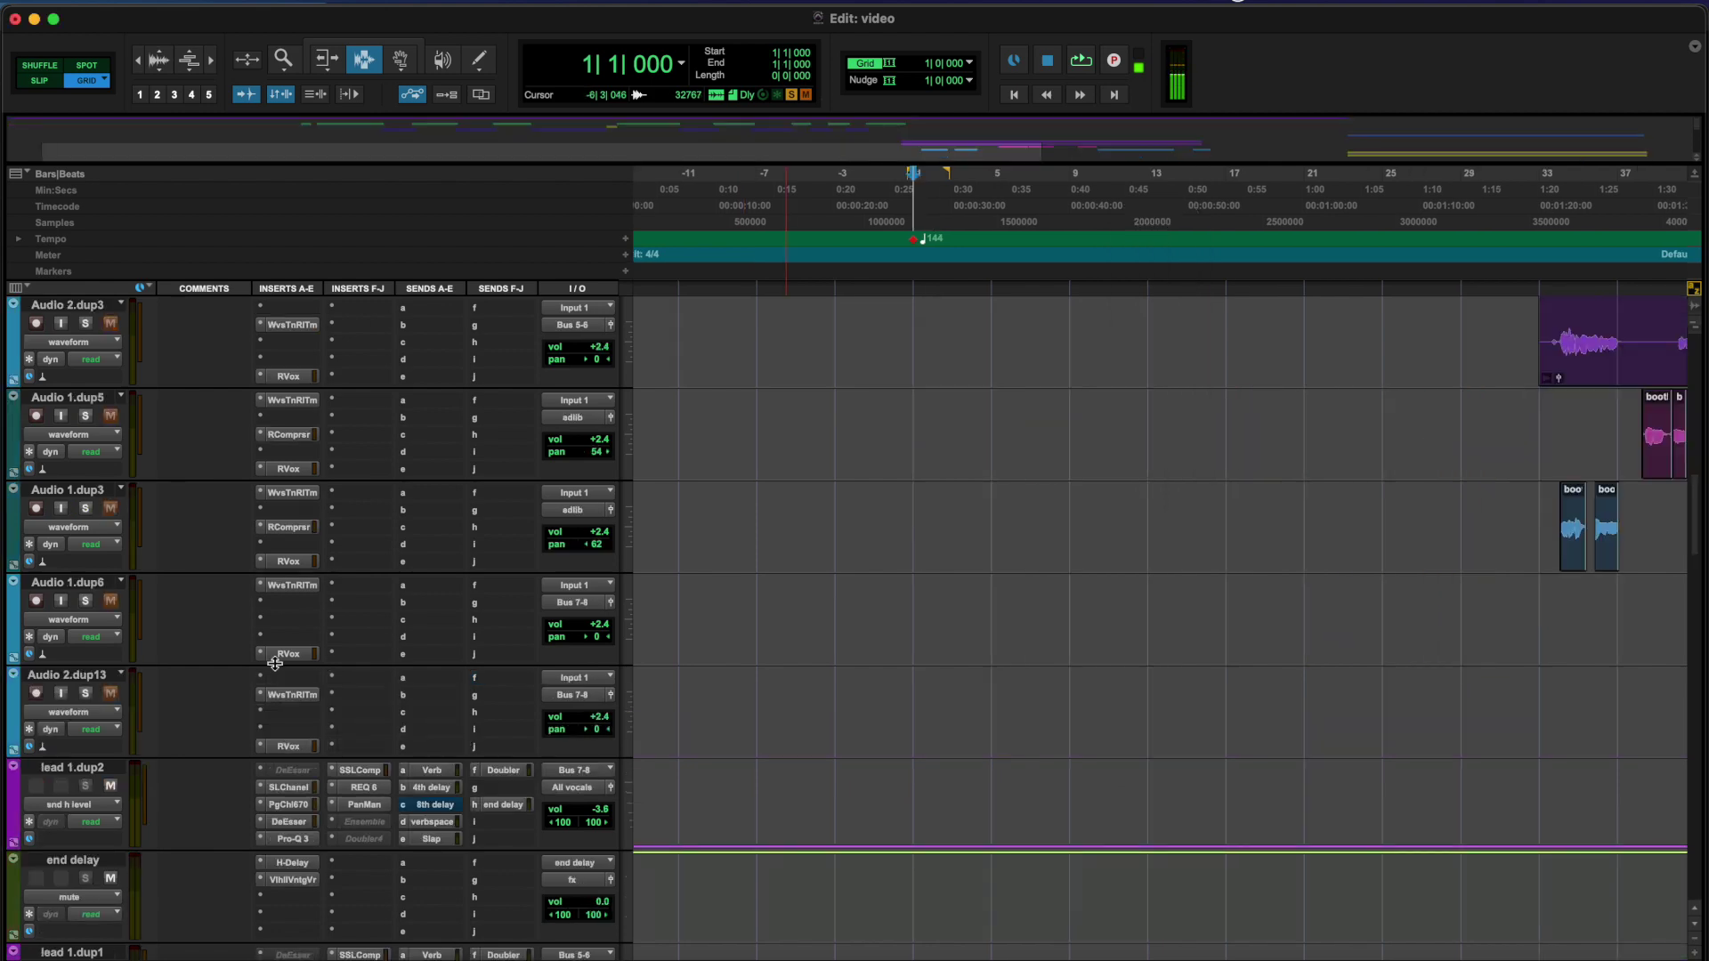
# Solo the Audio 1.dup2 doubles track and play it from bar 1 to hear it through the double bus
pyautogui.scroll(-3, 275, 663)
pyautogui.scroll(-1, 275, 663)
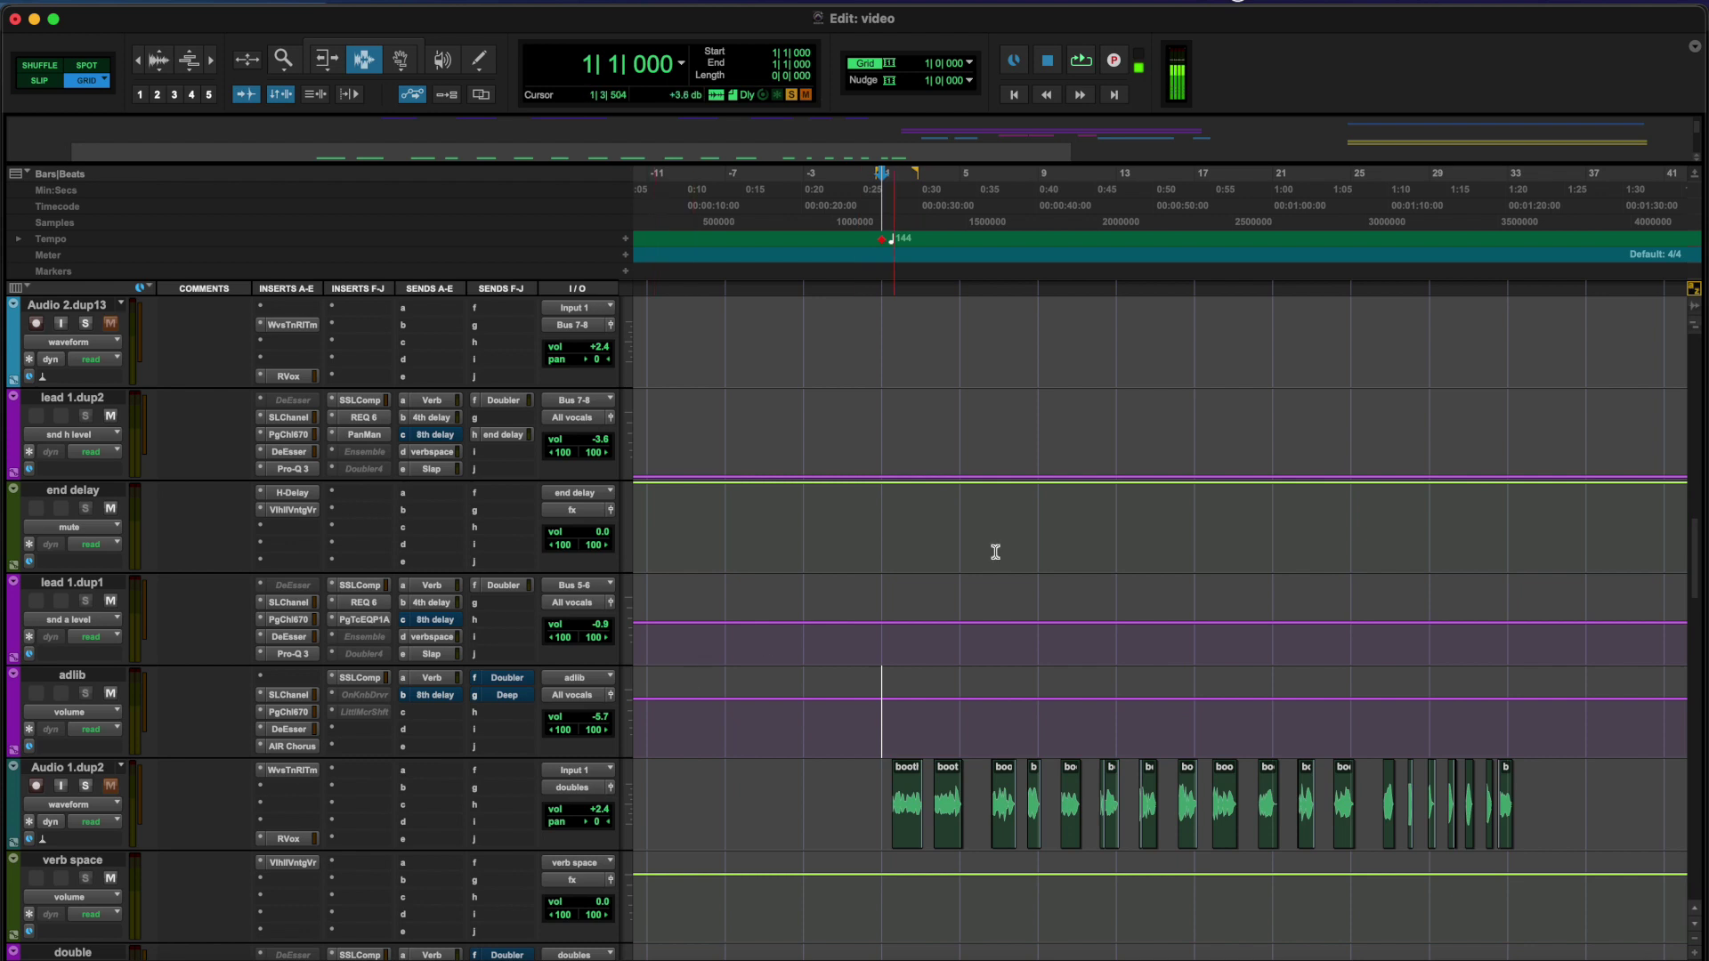
pyautogui.scroll(-2, 996, 552)
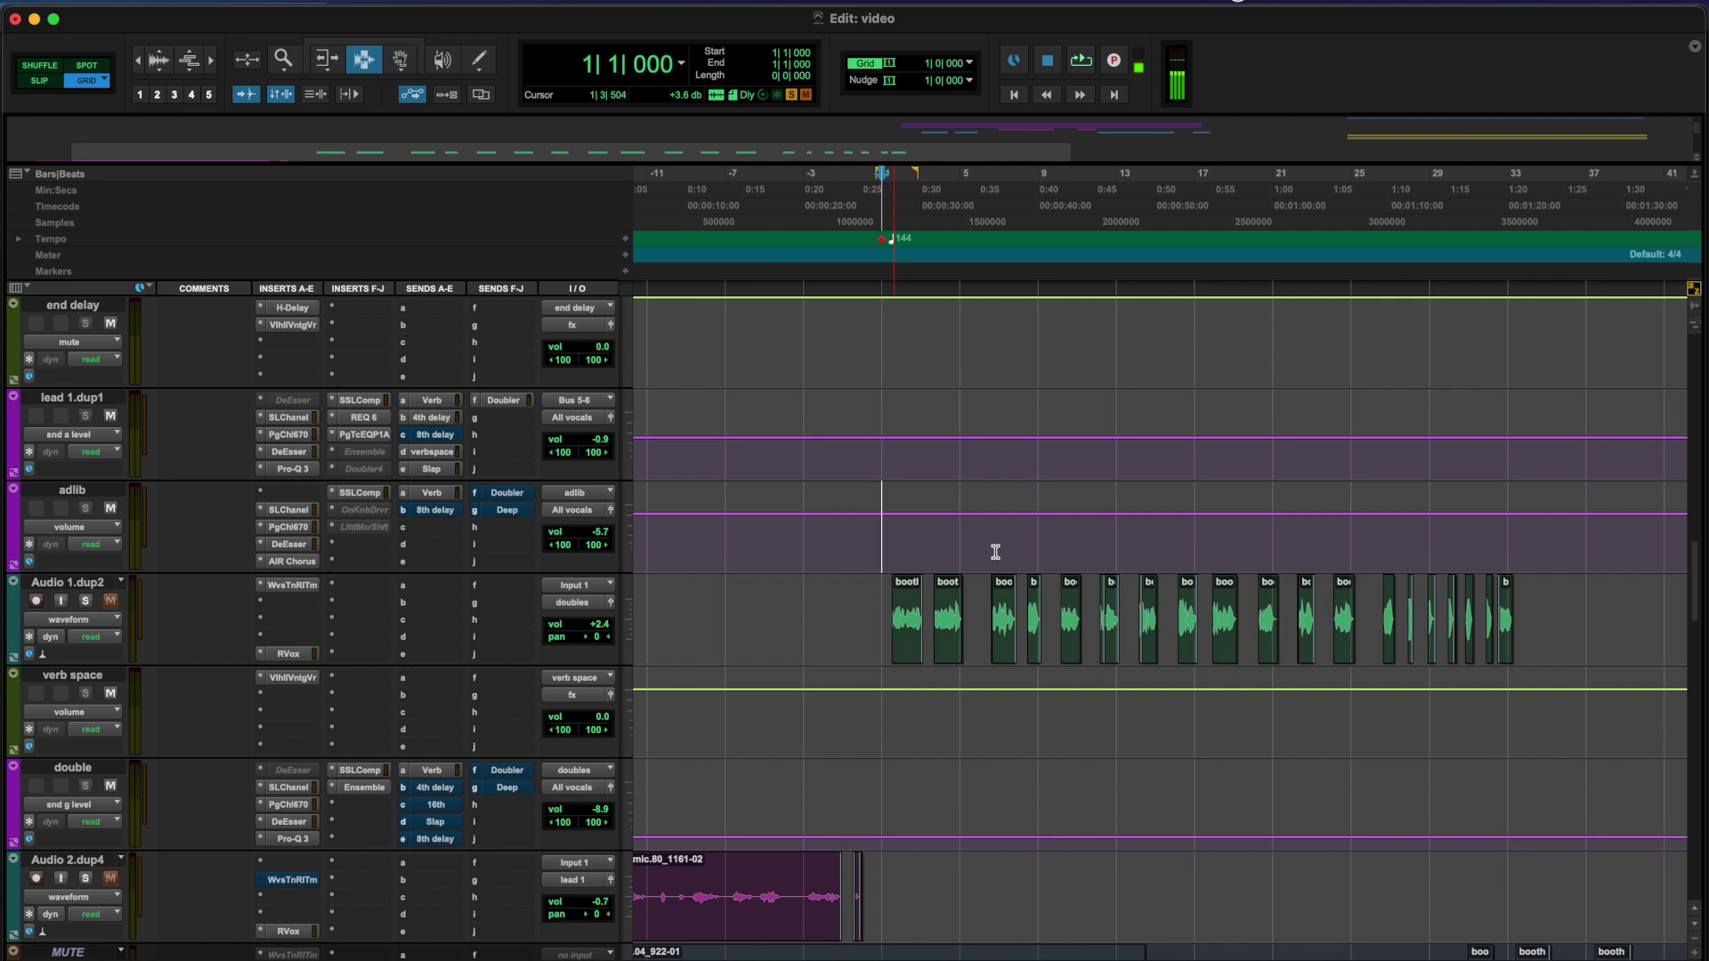
pyautogui.click(85, 601)
pyautogui.press('space')
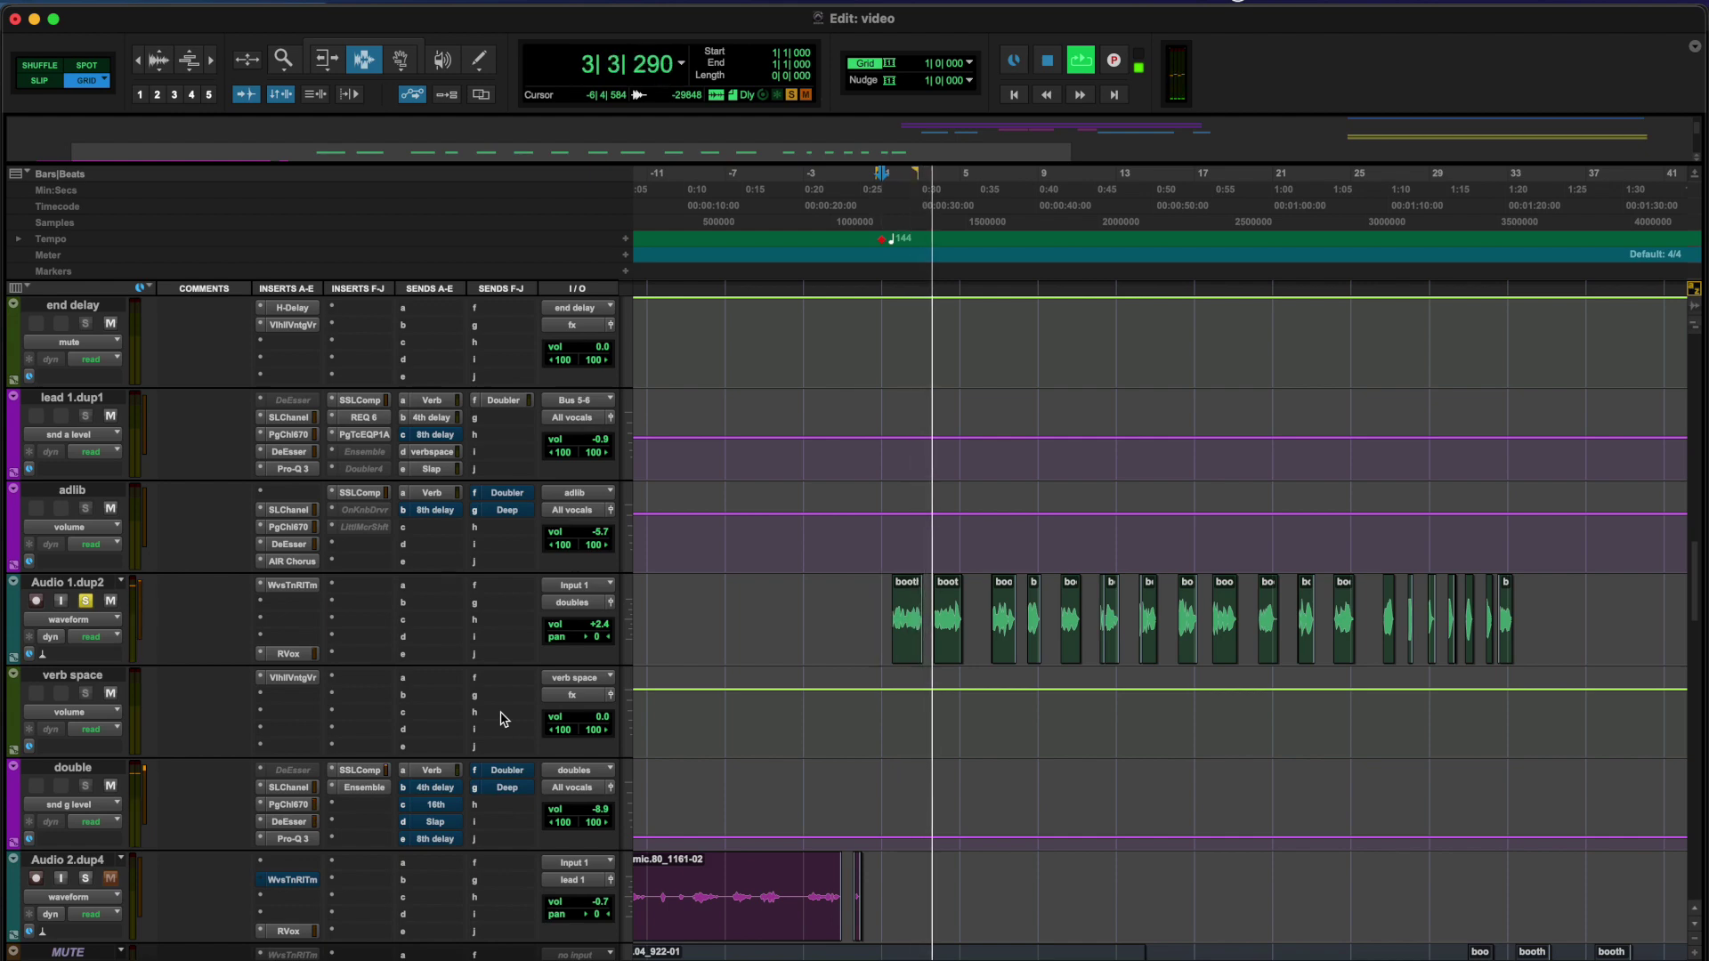
pyautogui.scroll(5, 503, 719)
pyautogui.scroll(6, 503, 719)
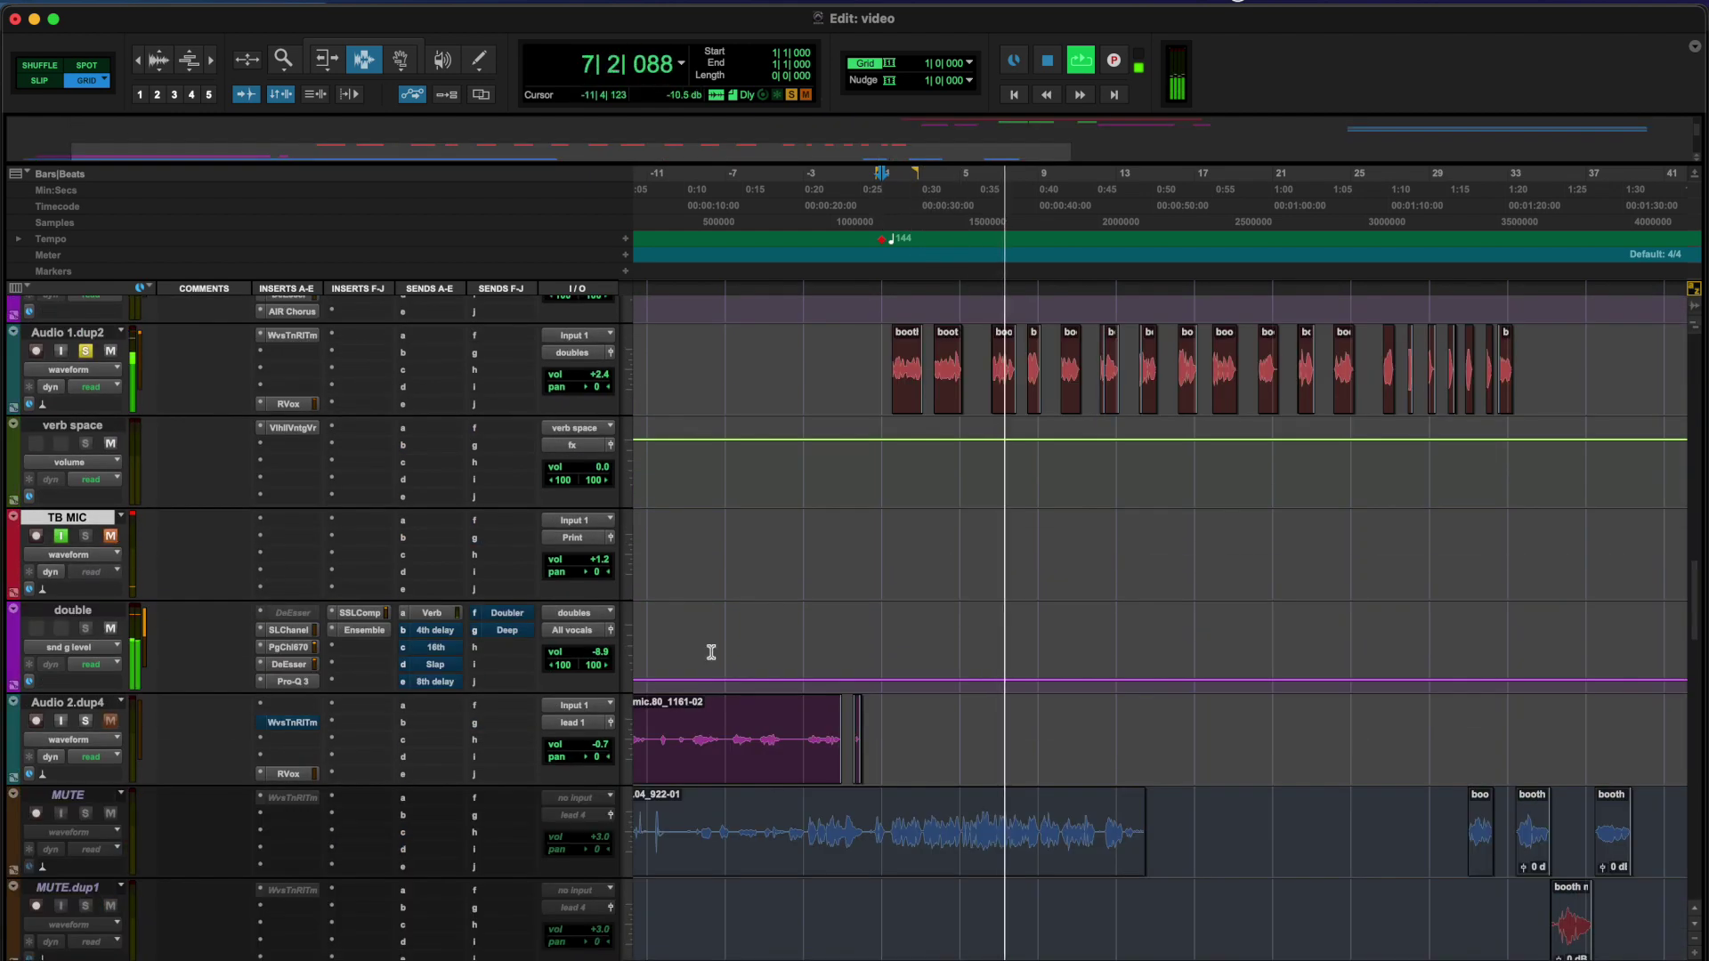
pyautogui.scroll(3, 710, 656)
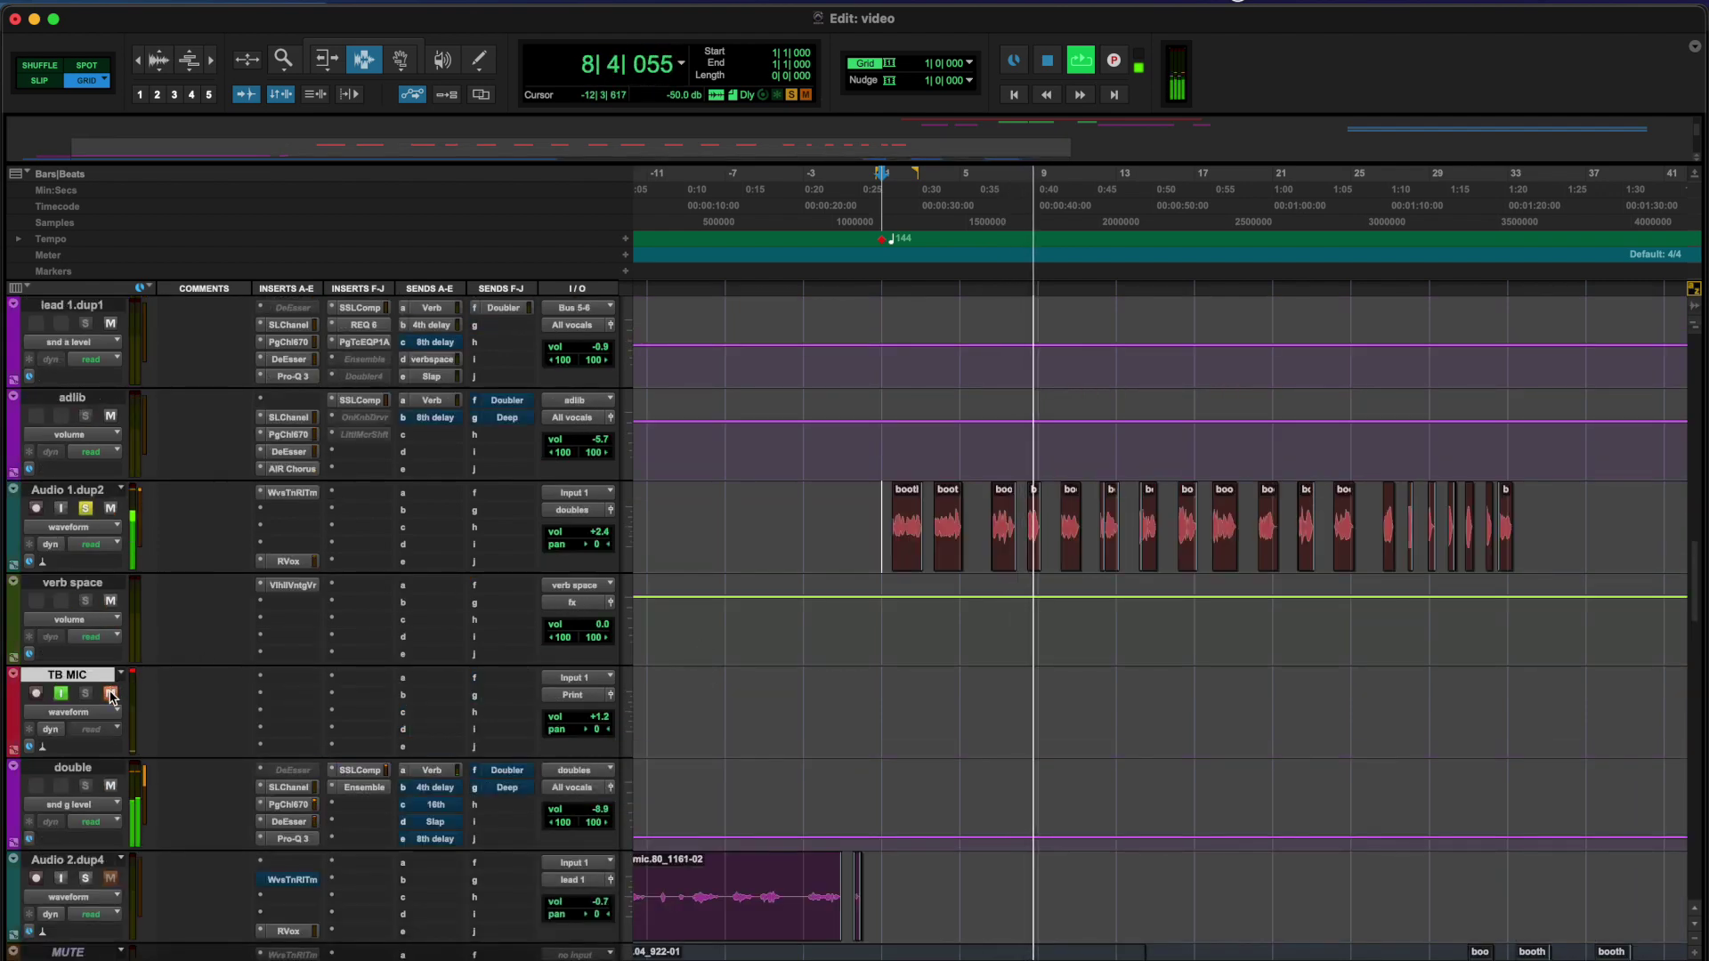
pyautogui.press('space')
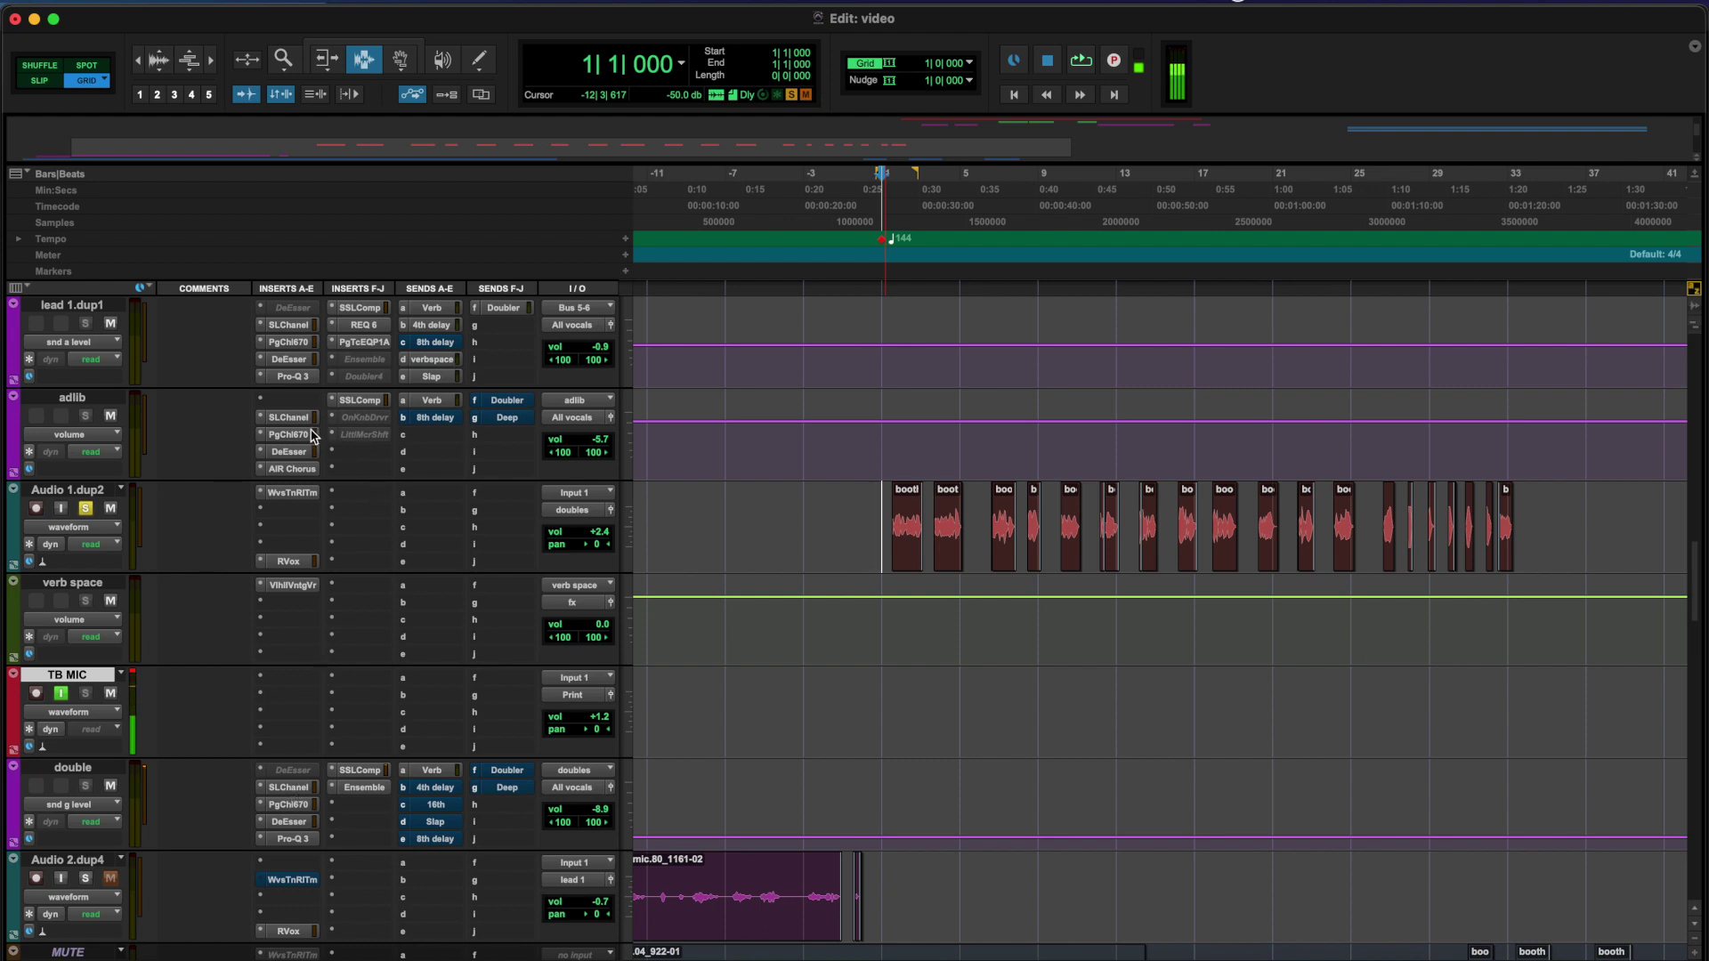
# Review the double track's SSLChannel filter, DeEsser threshold and Pro-Q 3 curve
pyautogui.click(299, 790)
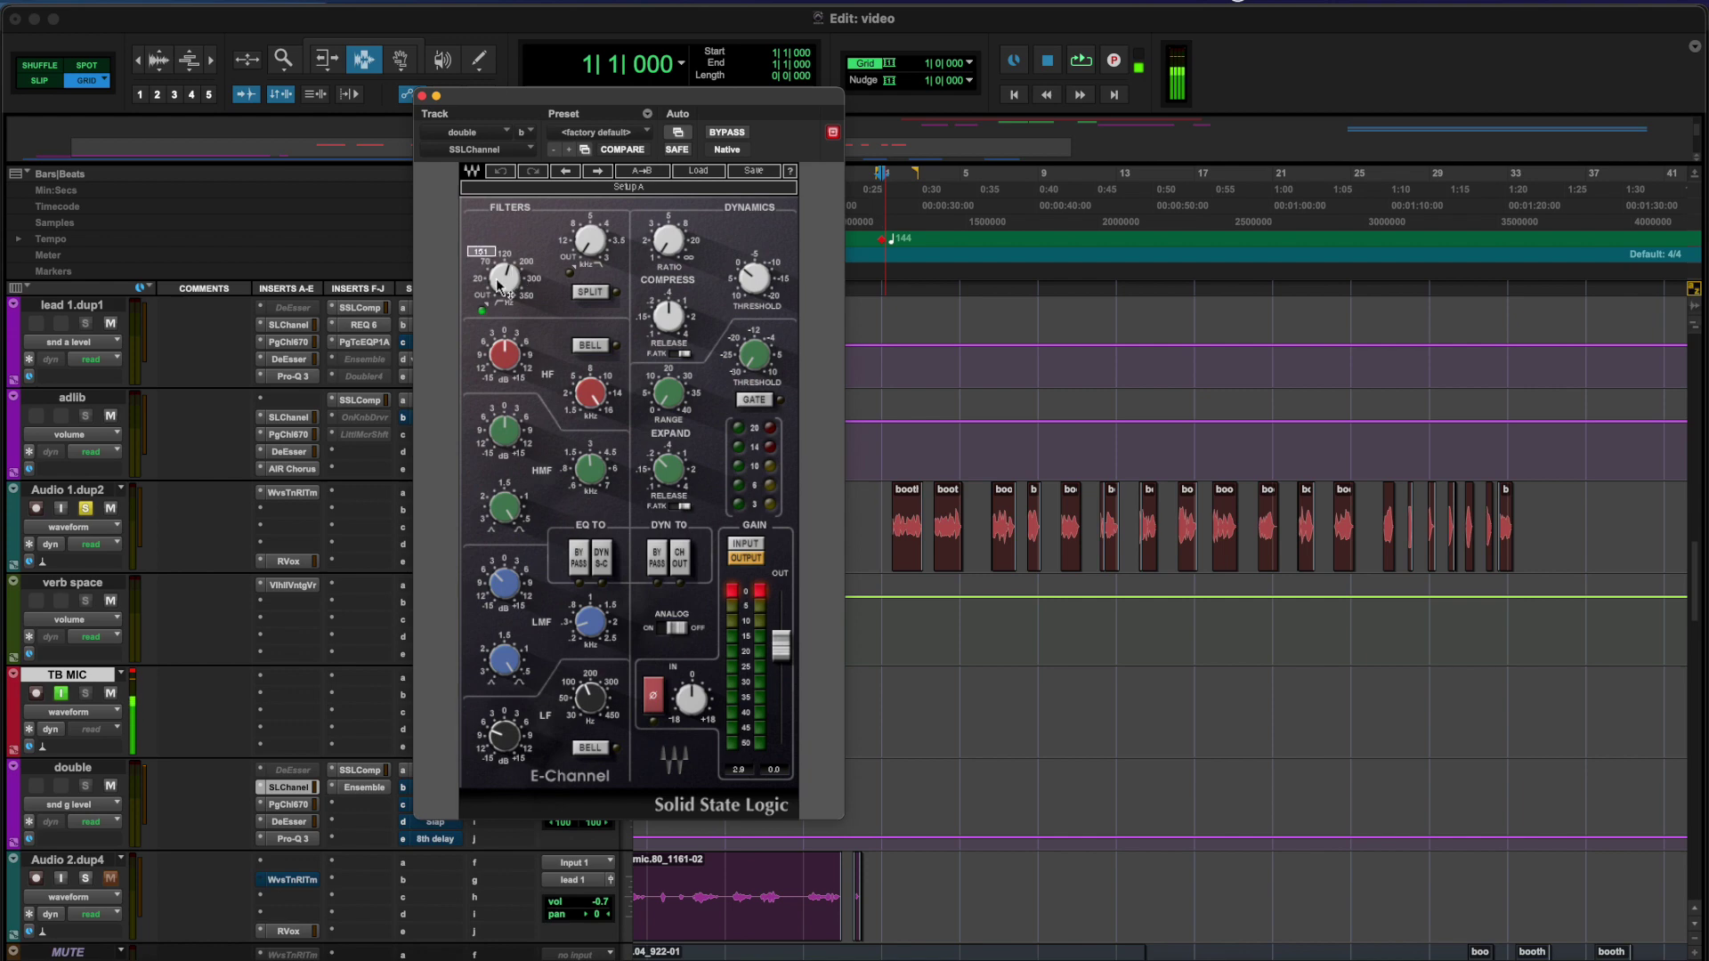
pyautogui.click(525, 132)
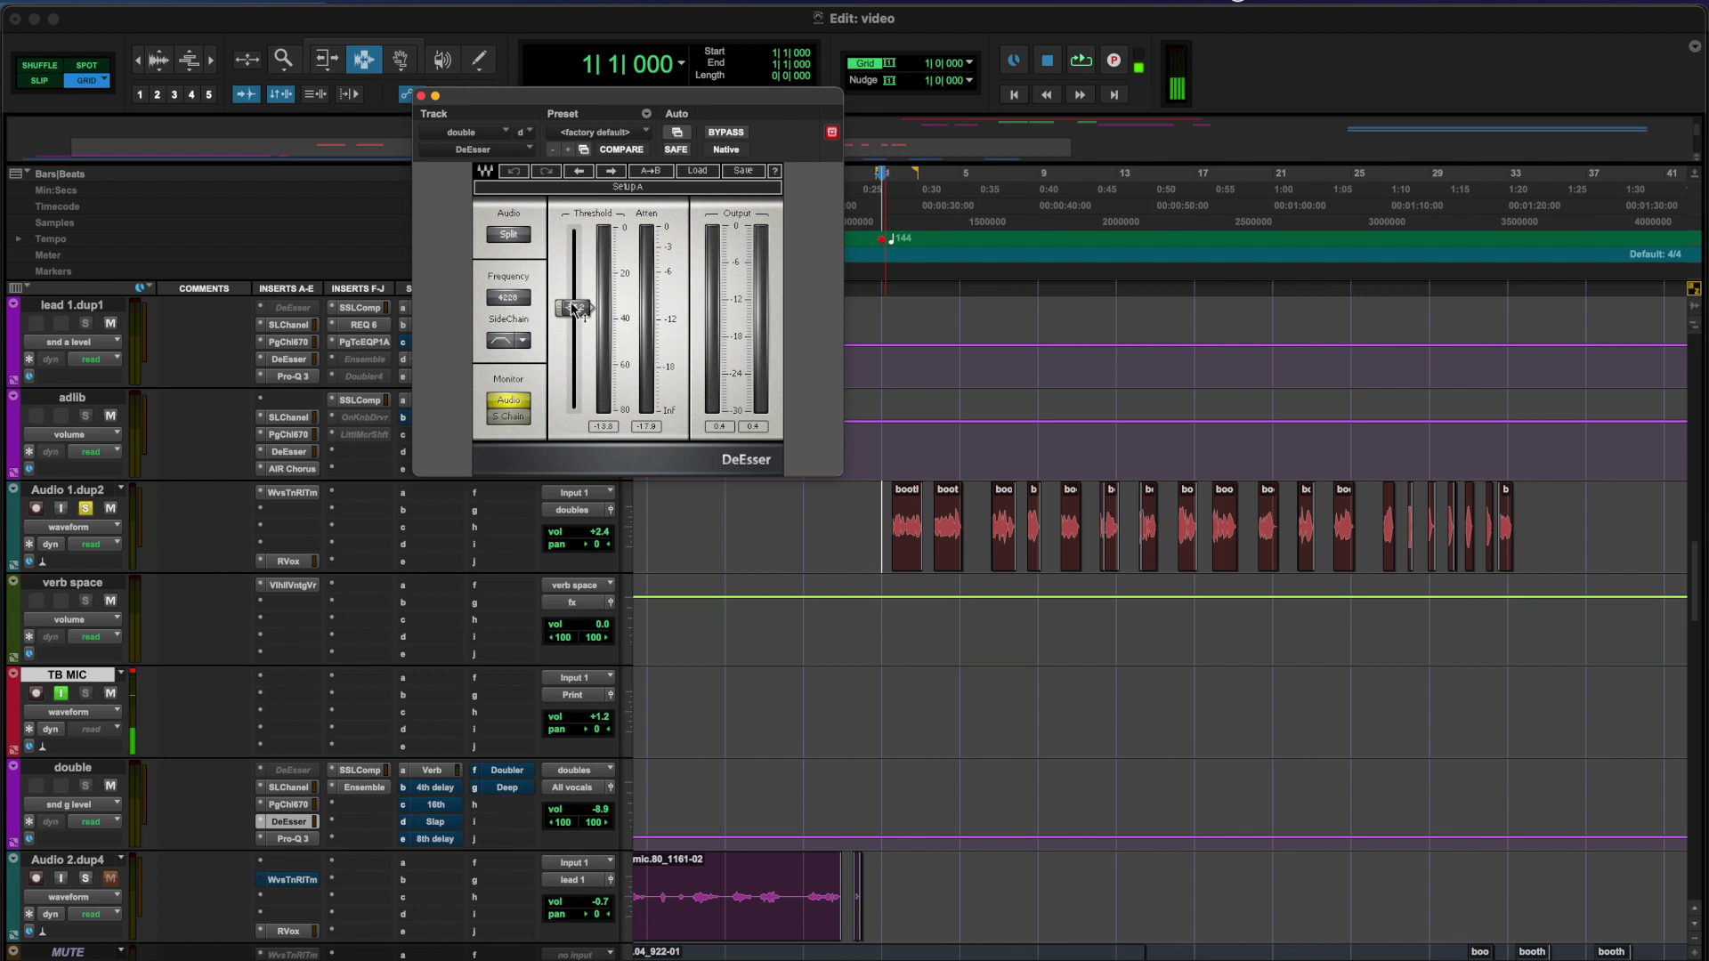
pyautogui.moveTo(579, 311); pyautogui.dragTo(587, 312)
pyautogui.click(294, 839)
pyautogui.moveTo(681, 381)
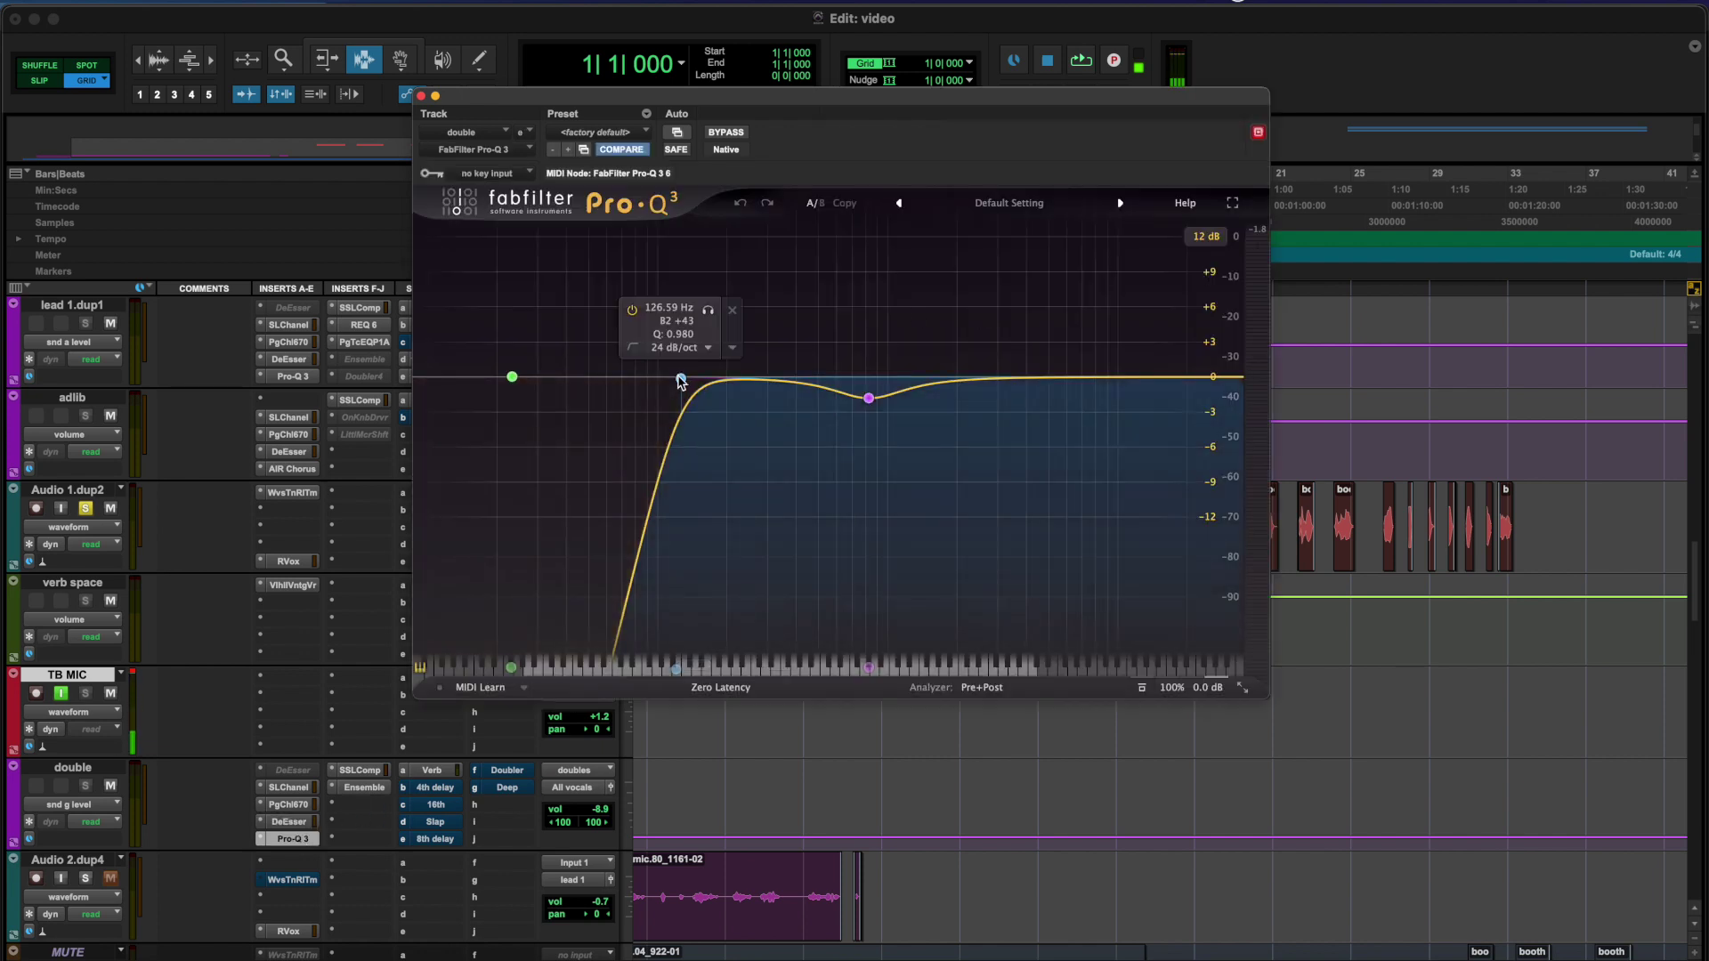
pyautogui.moveTo(868, 398)
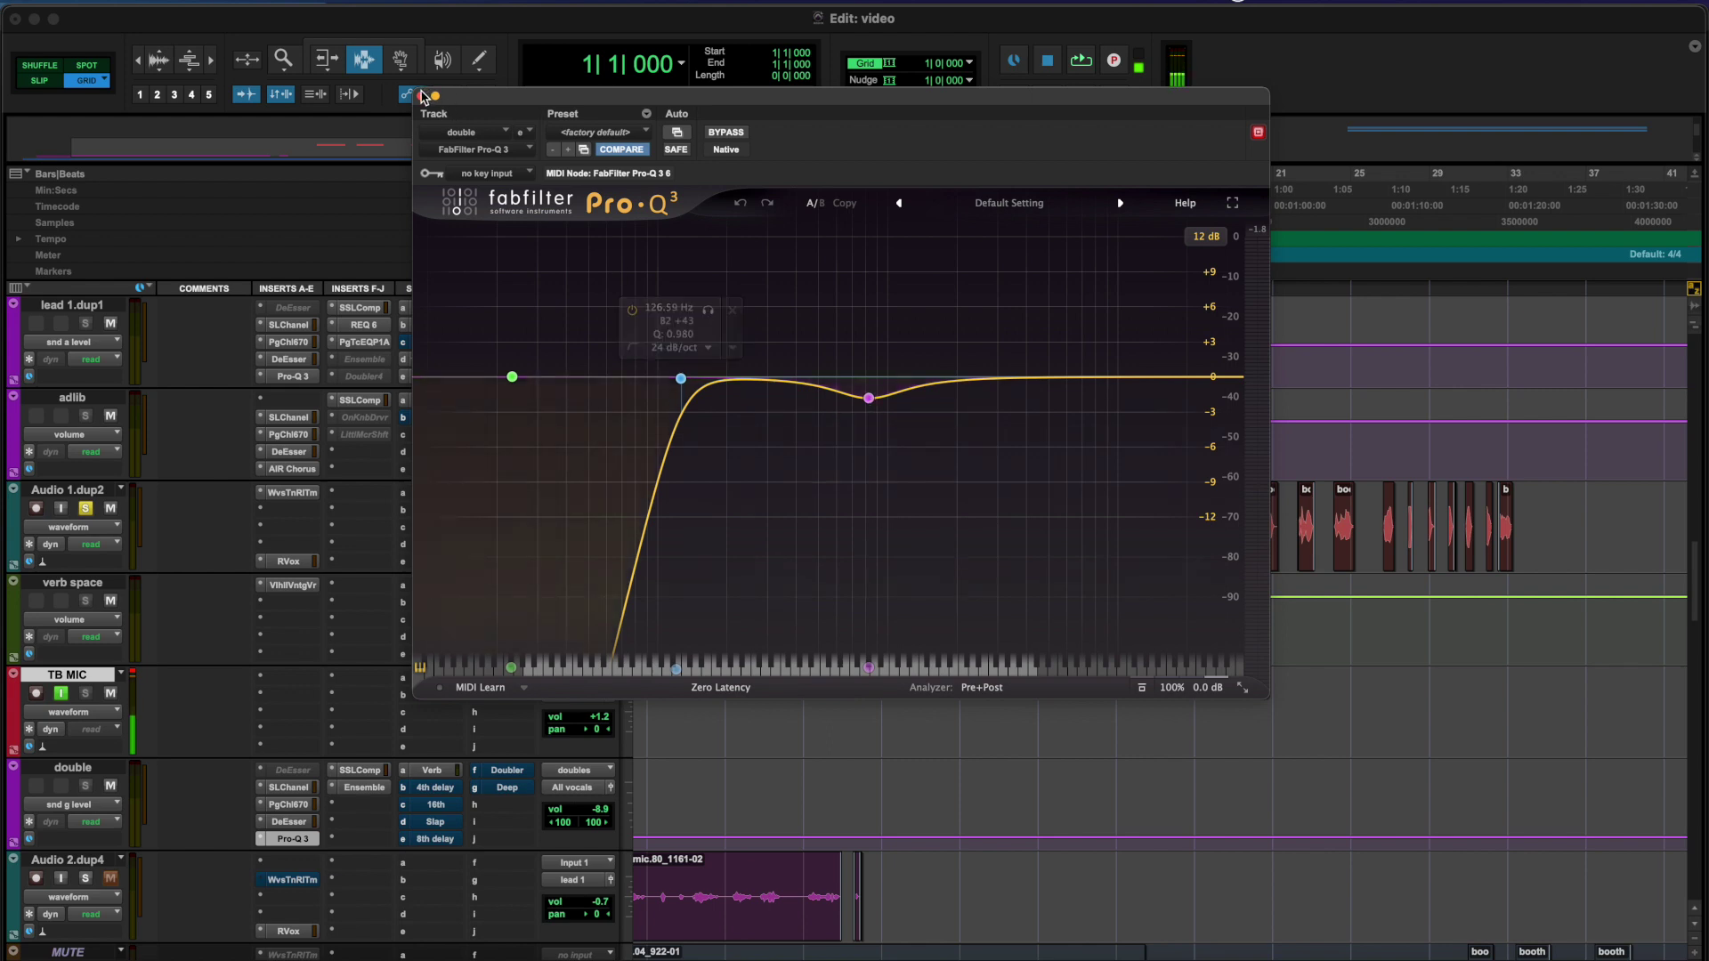
# Review the double track's SSLComp bus compressor and AIR Ensemble settings
pyautogui.click(360, 770)
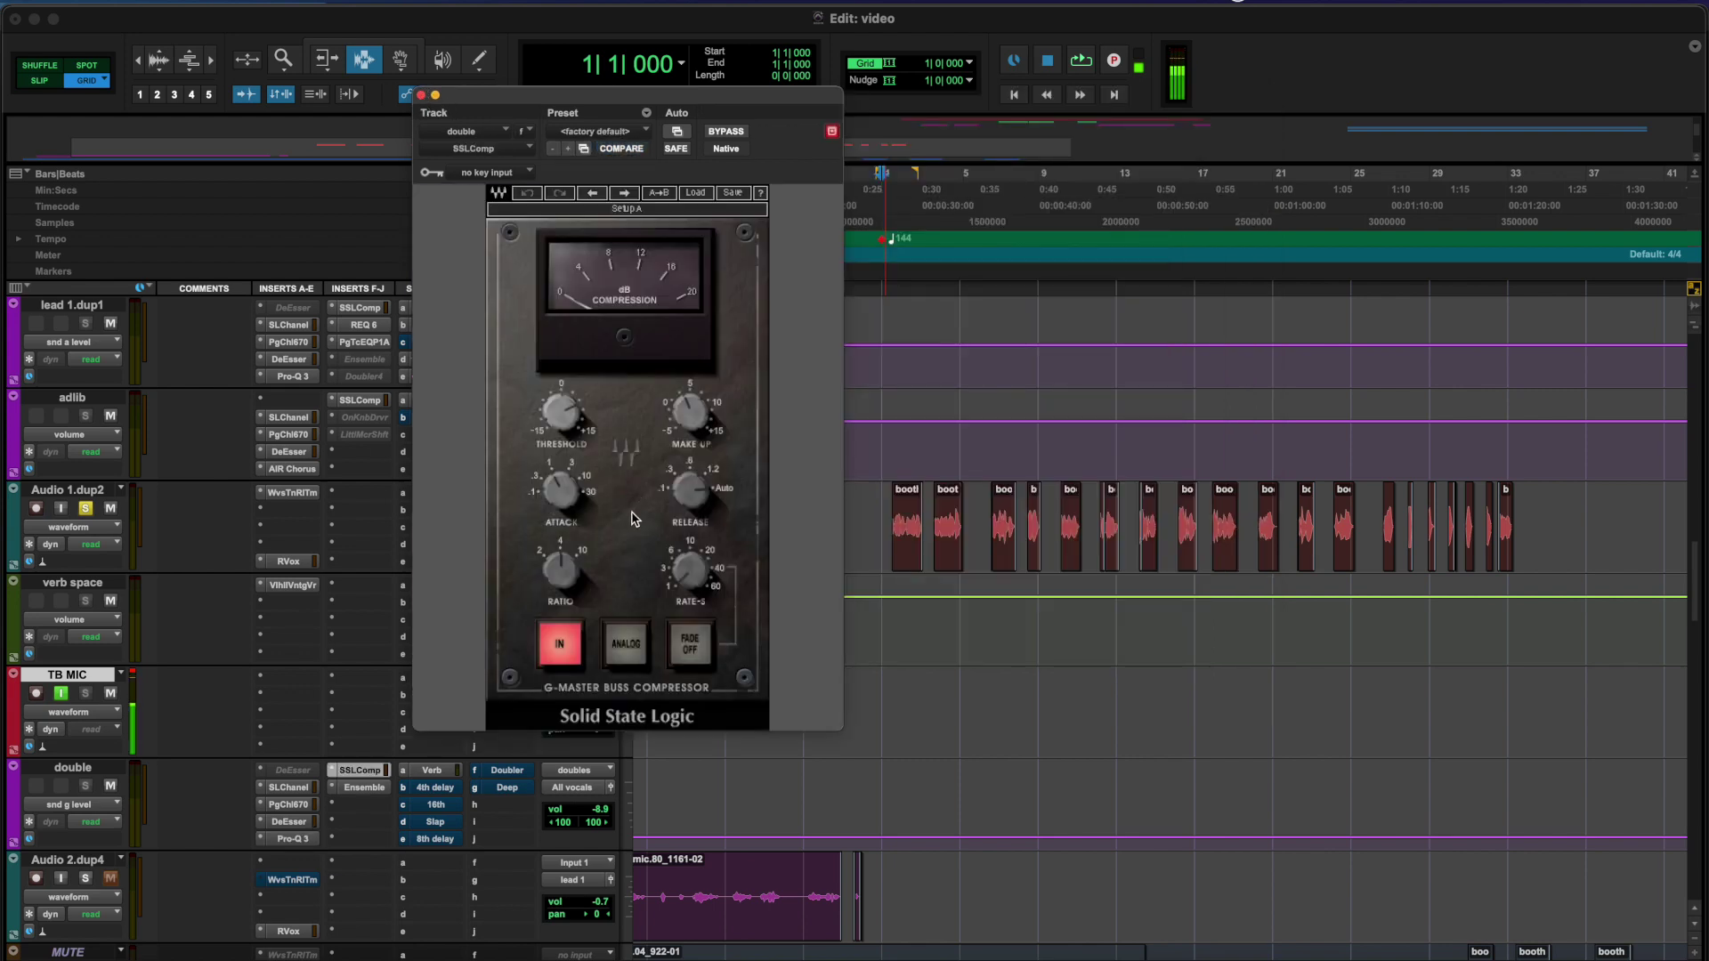
pyautogui.moveTo(574, 577)
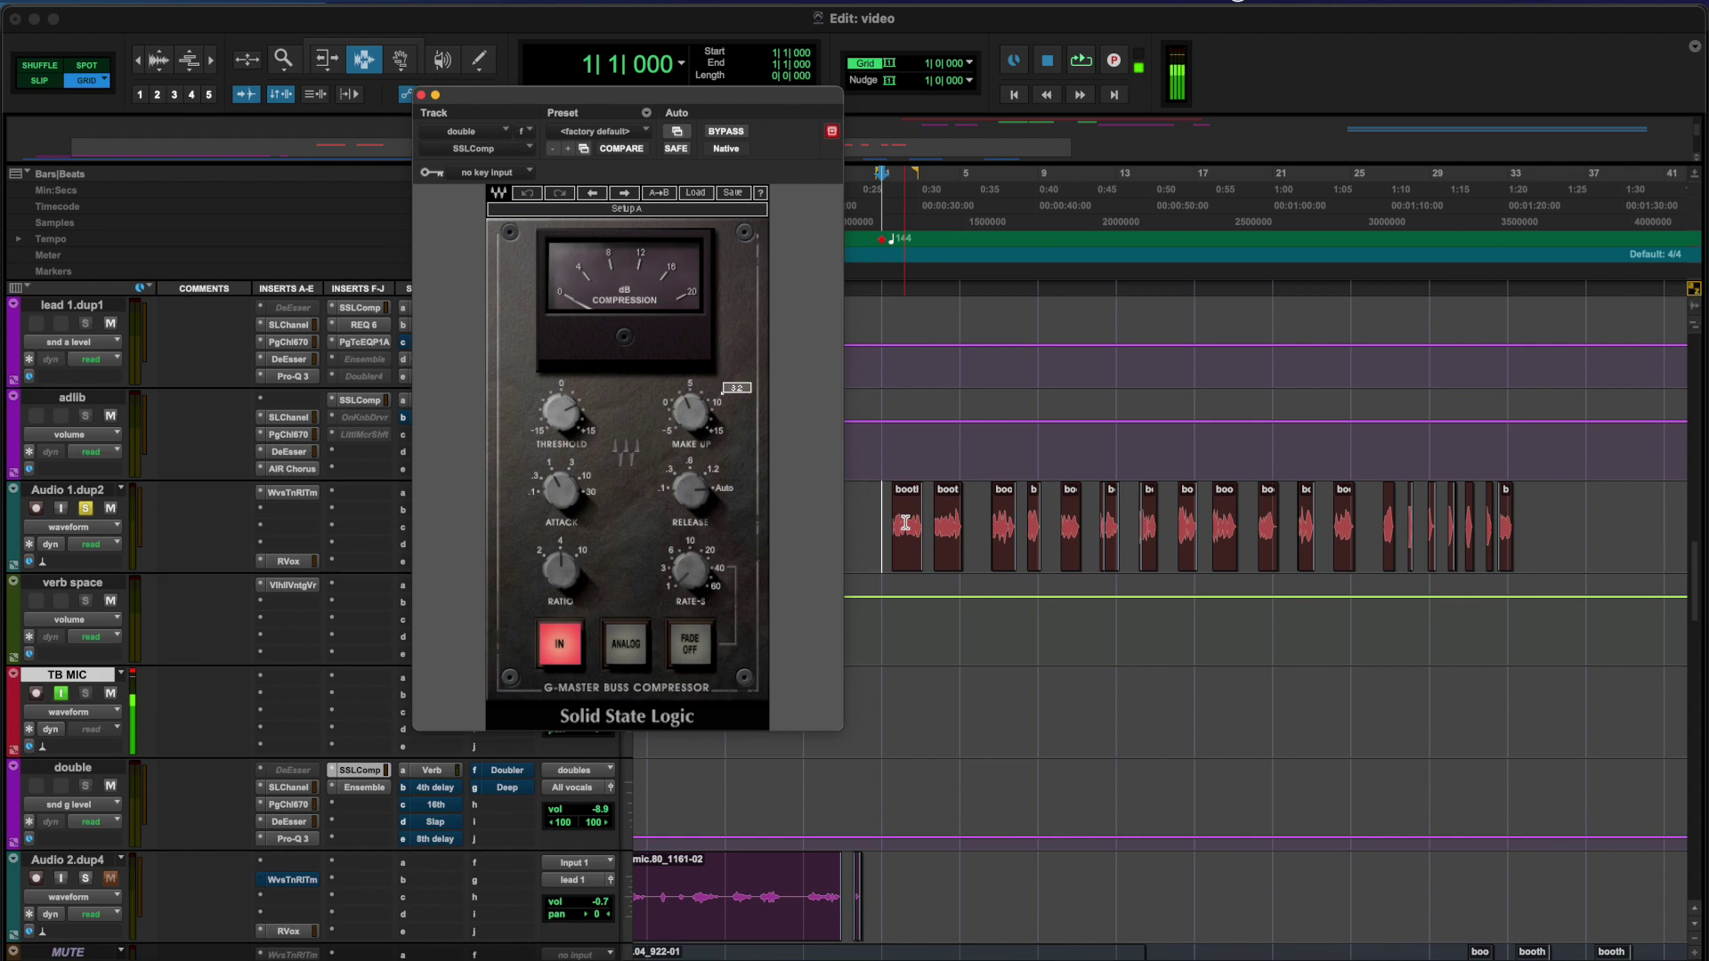
pyautogui.click(374, 790)
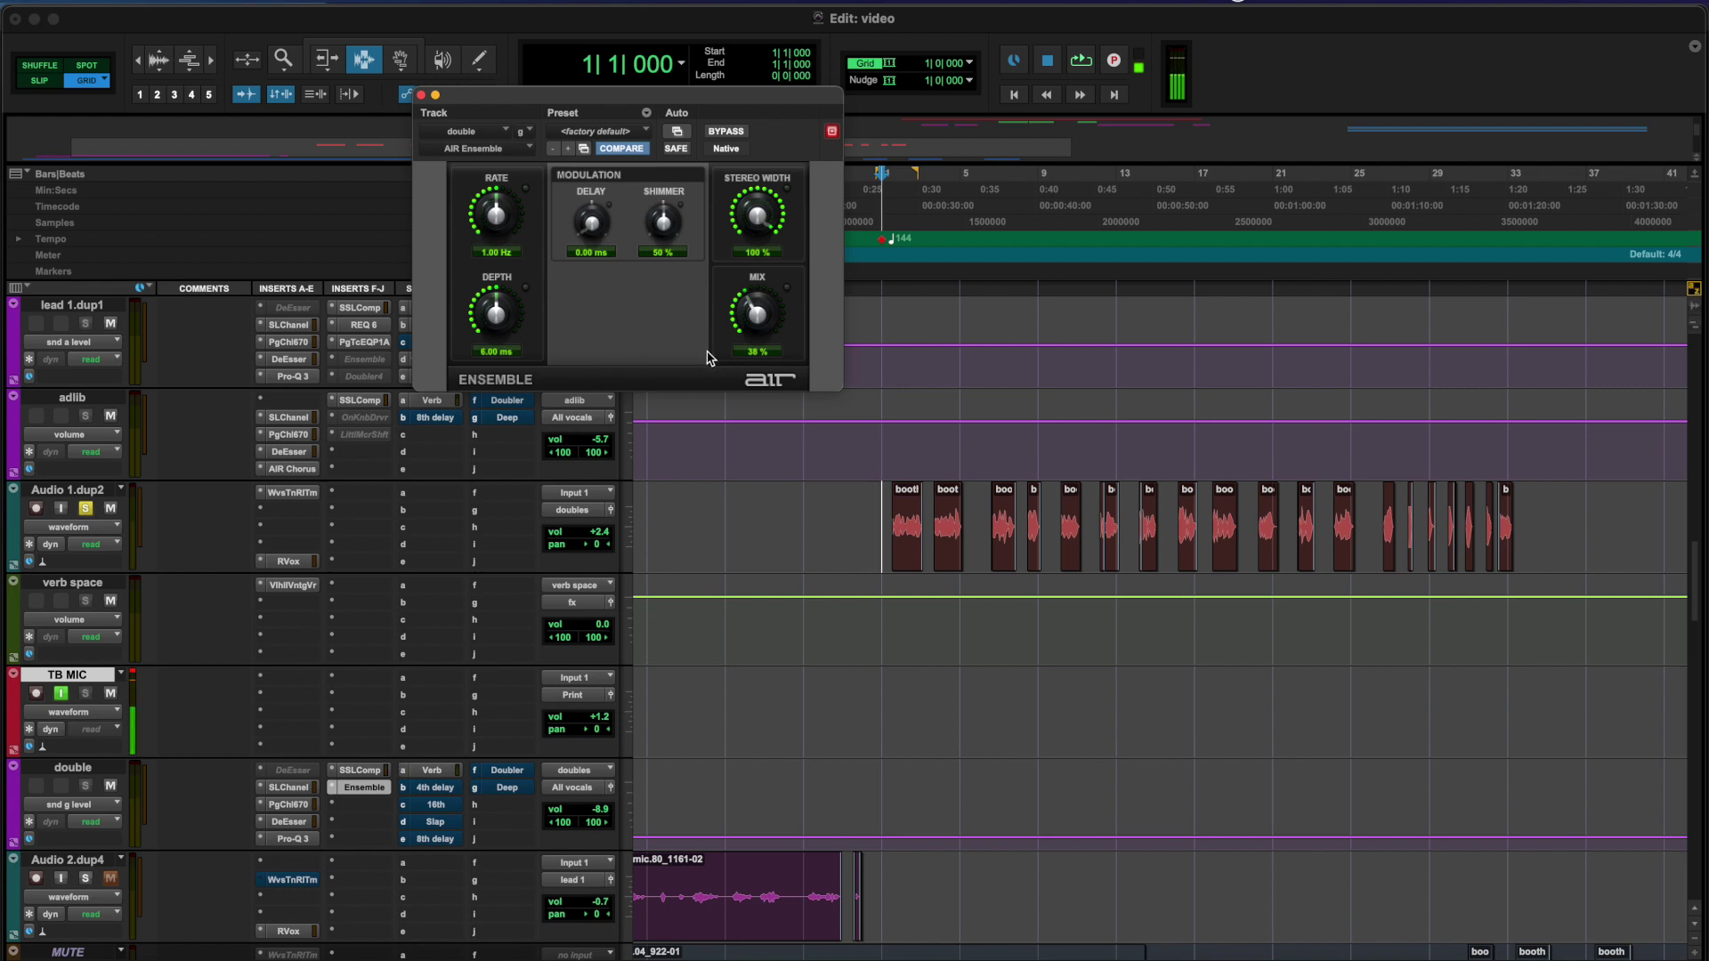
# Mute the TB MIC track and play the soloed Audio 1.dup2 doubles from bar 1
pyautogui.click(111, 693)
pyautogui.press('space')
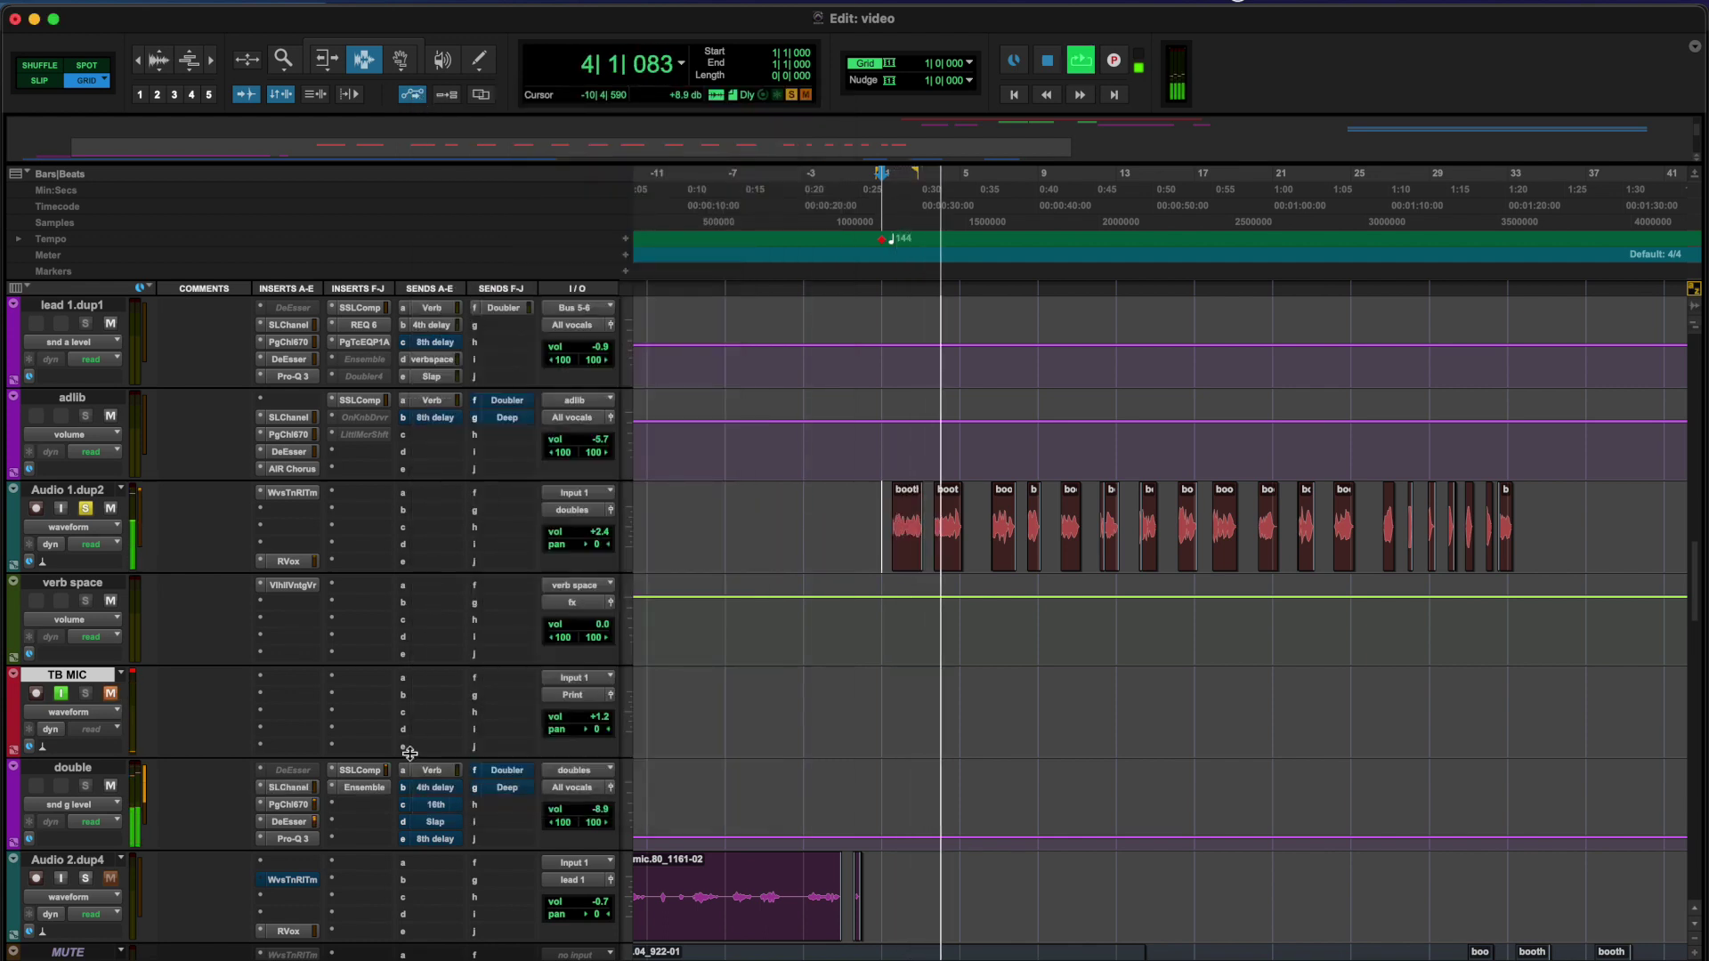
pyautogui.press('space')
# Unsolo Audio 1.dup2, play the doubles within the full mix, and unmute TB MIC after stopping
pyautogui.click(86, 509)
pyautogui.press('space')
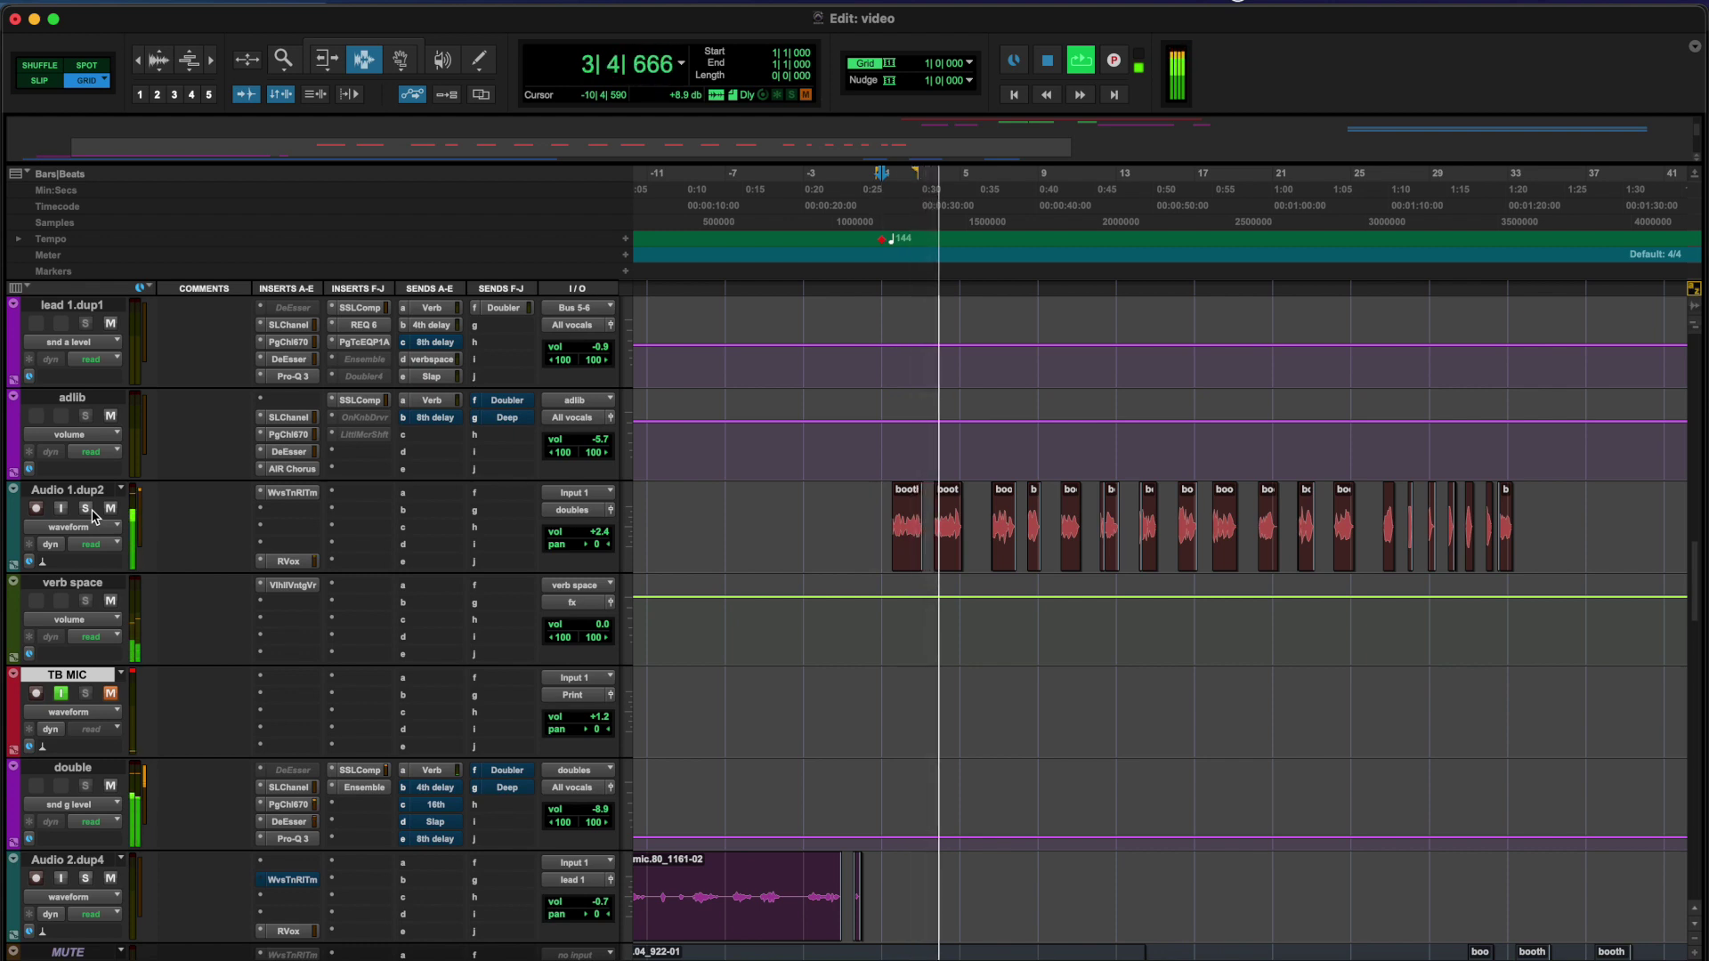
pyautogui.press('space')
pyautogui.click(111, 693)
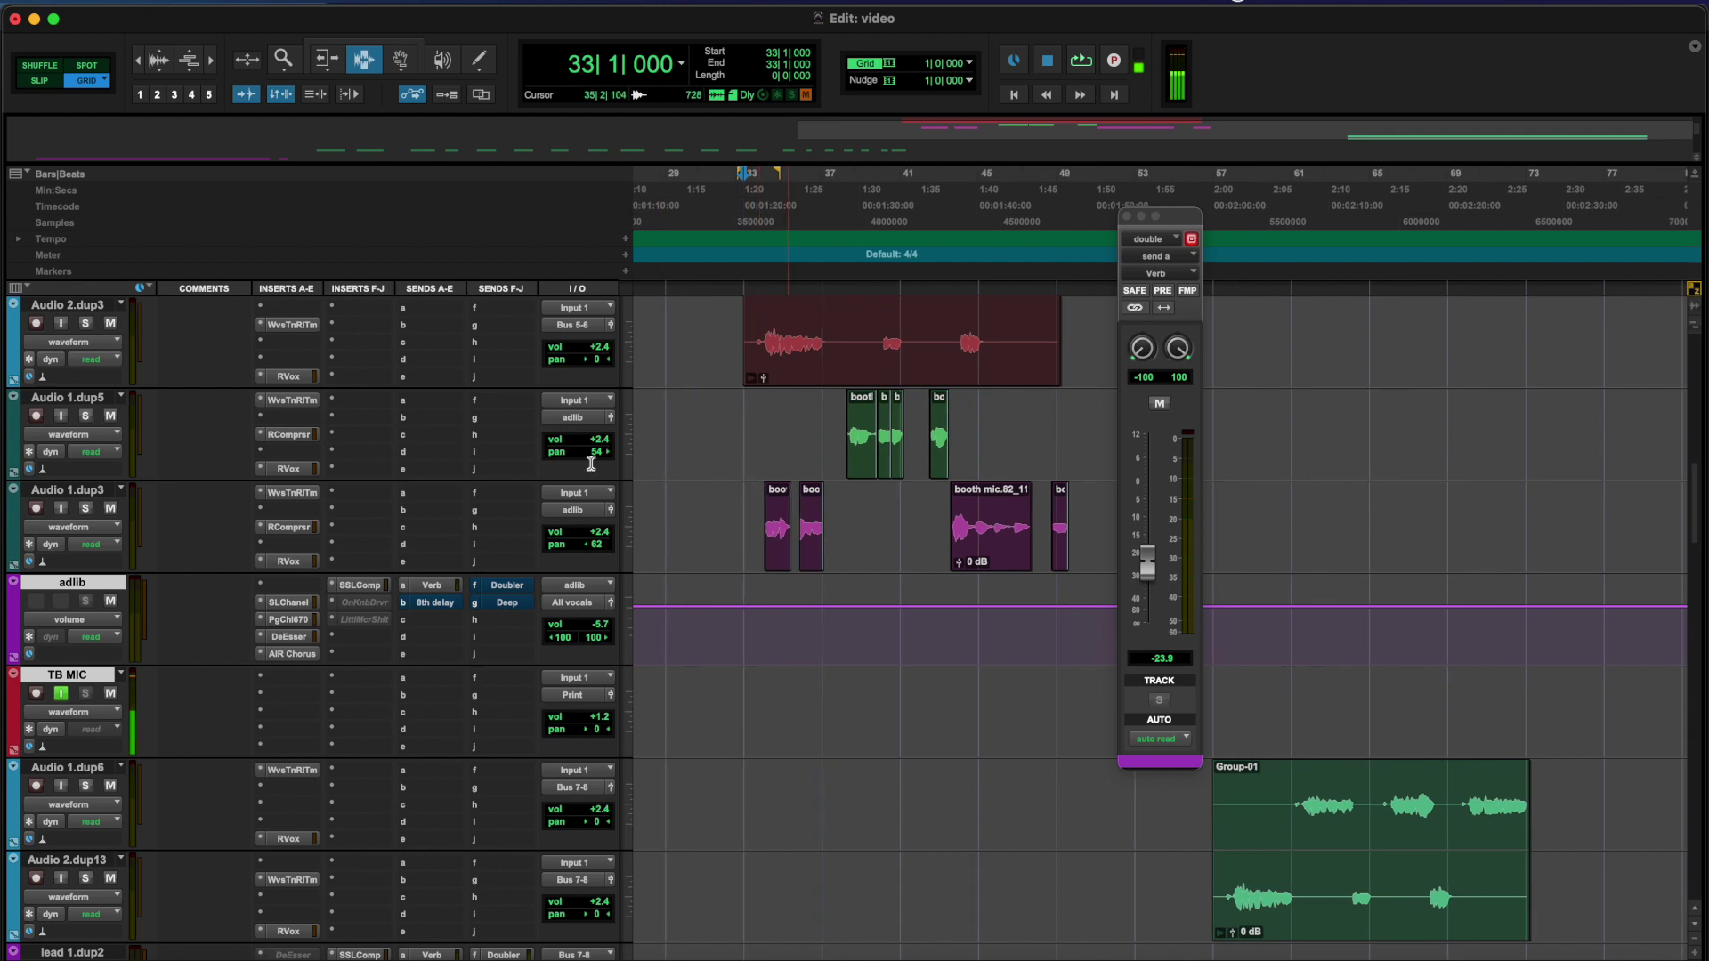
# Review the RCompressor on Audio 1.dup5 and Audio 1.dup3, and the adlib track's SSLChannel, PuigChild 670, DeEsser and AIR Chorus
pyautogui.click(287, 435)
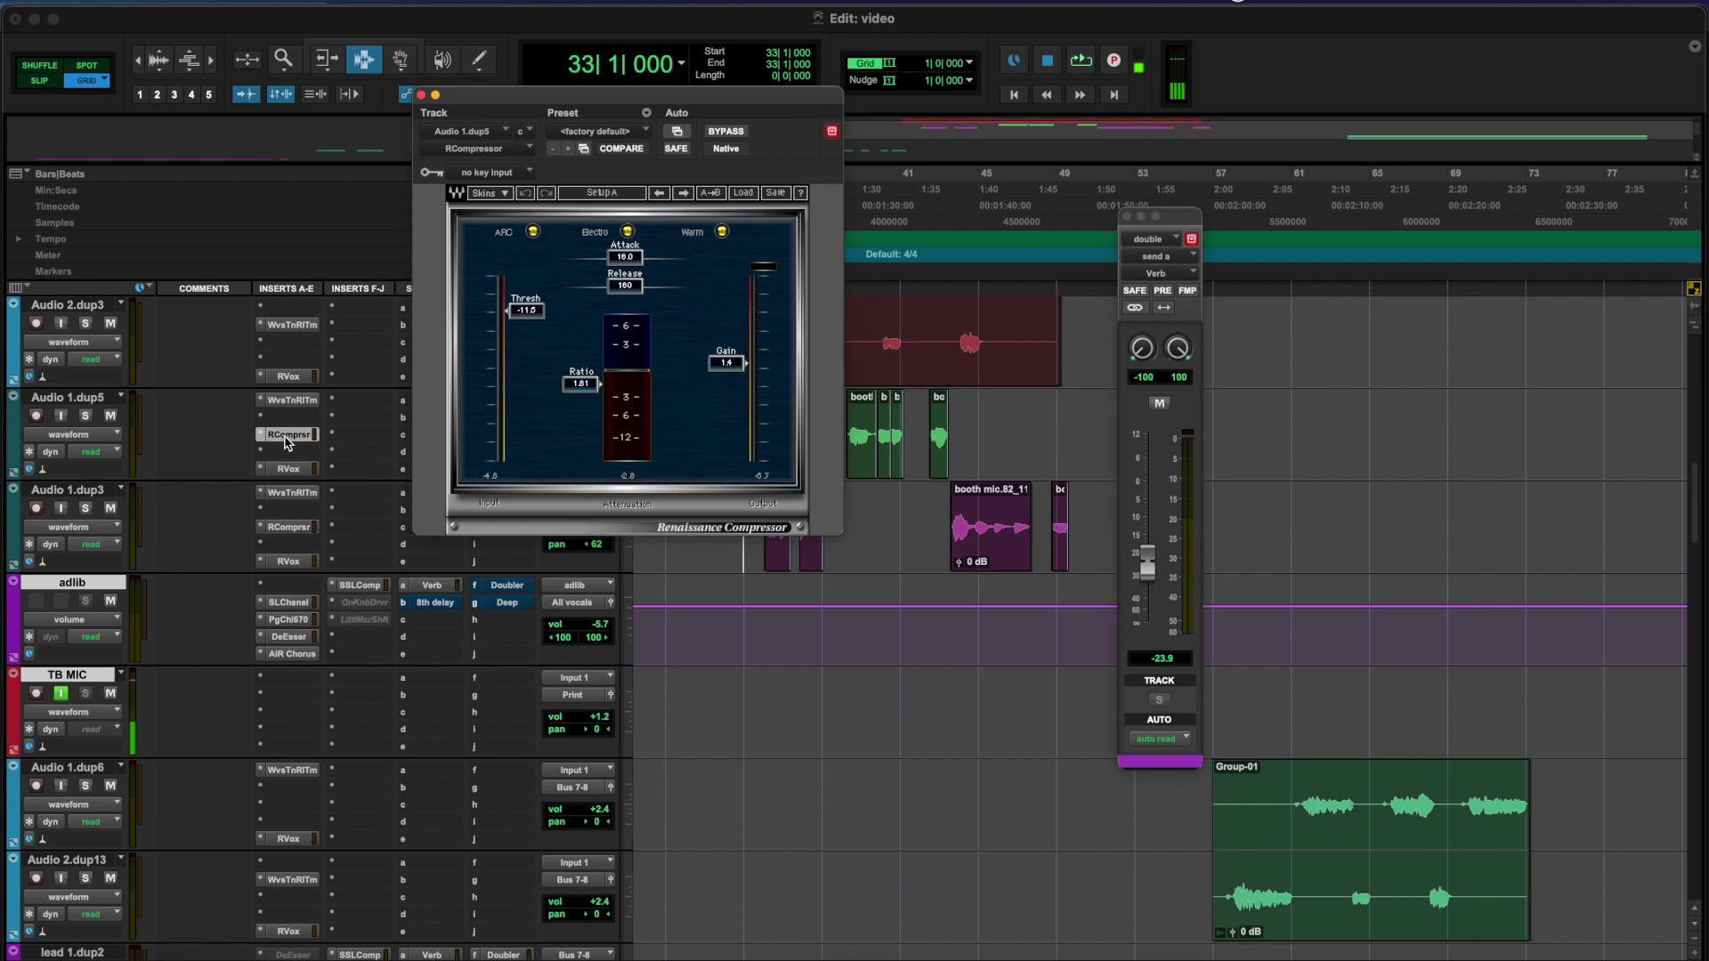
pyautogui.click(289, 527)
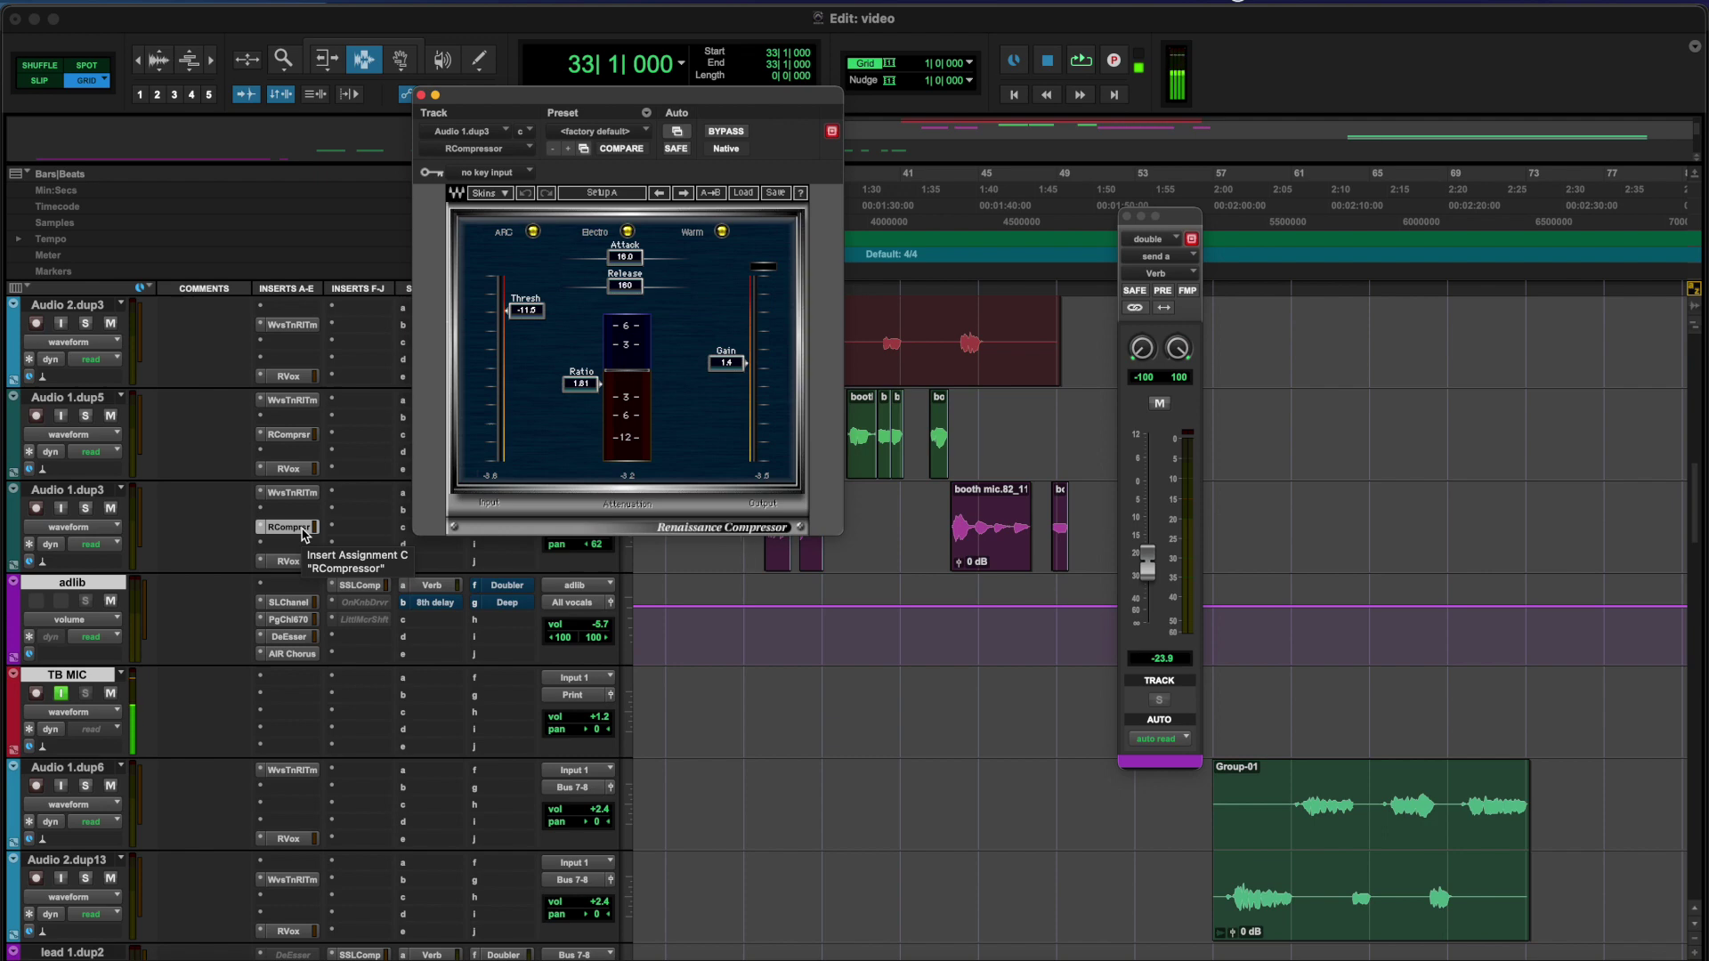
pyautogui.click(288, 603)
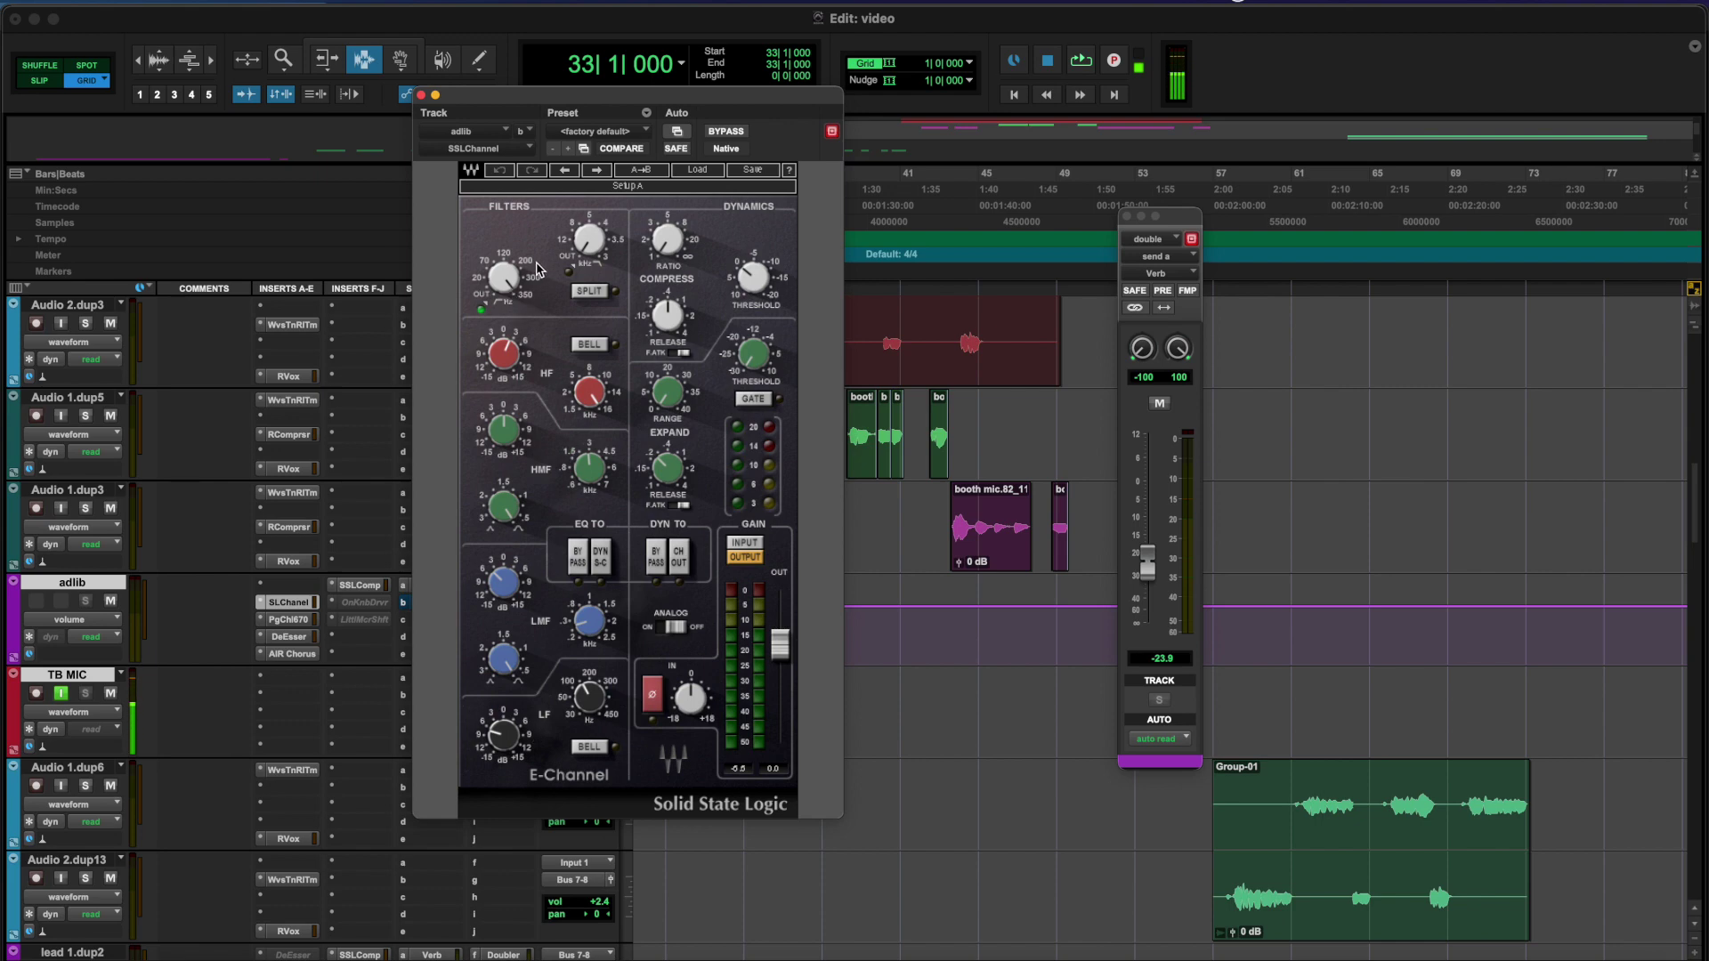
pyautogui.click(503, 287)
pyautogui.click(308, 620)
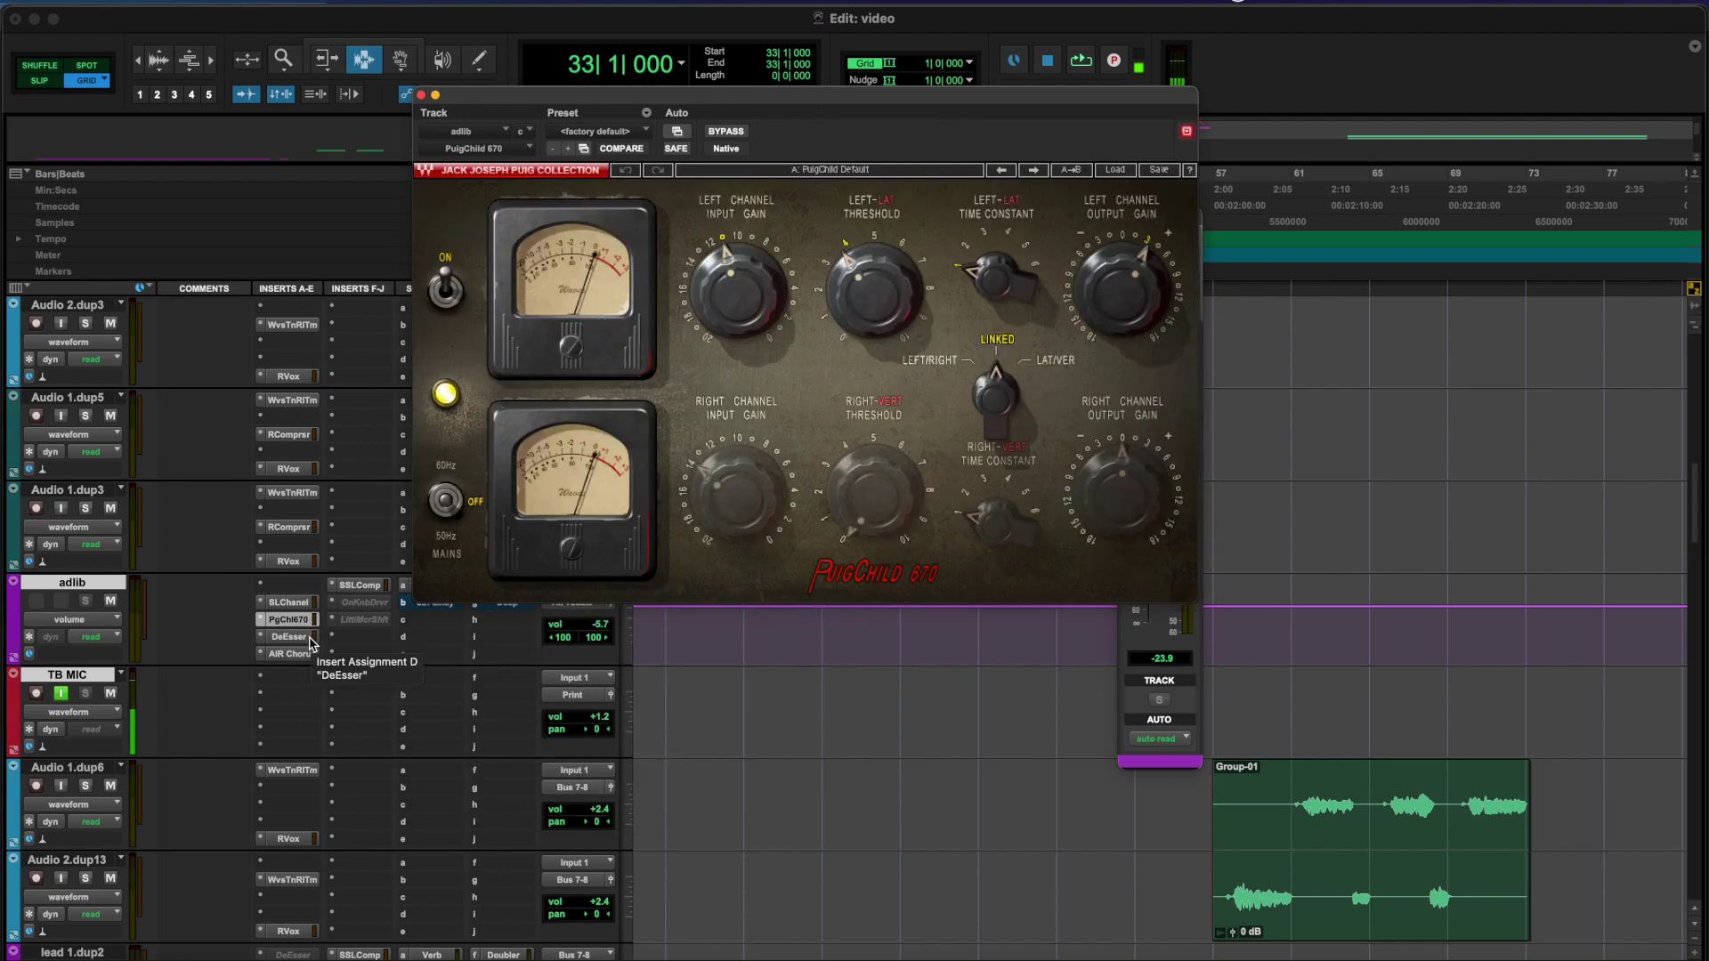
pyautogui.click(309, 638)
pyautogui.click(304, 655)
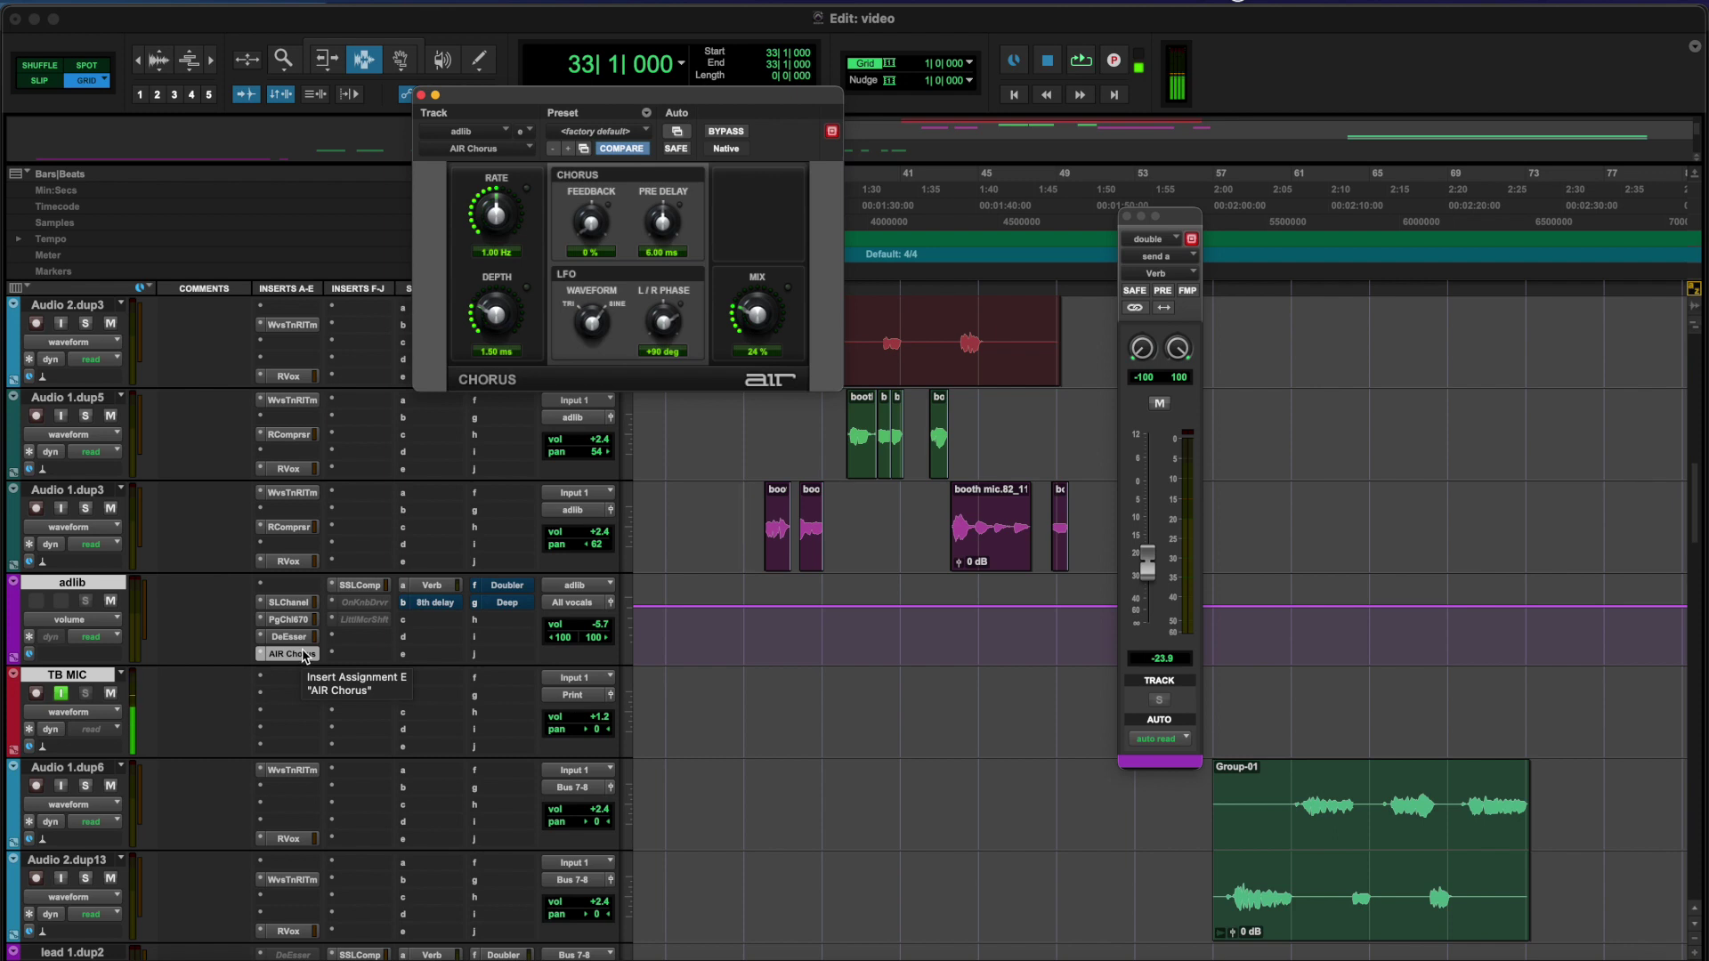
# Play the two ad-lib tracks soloed from bar 33, and unsolo them to play them within the full mix
pyautogui.press('space')
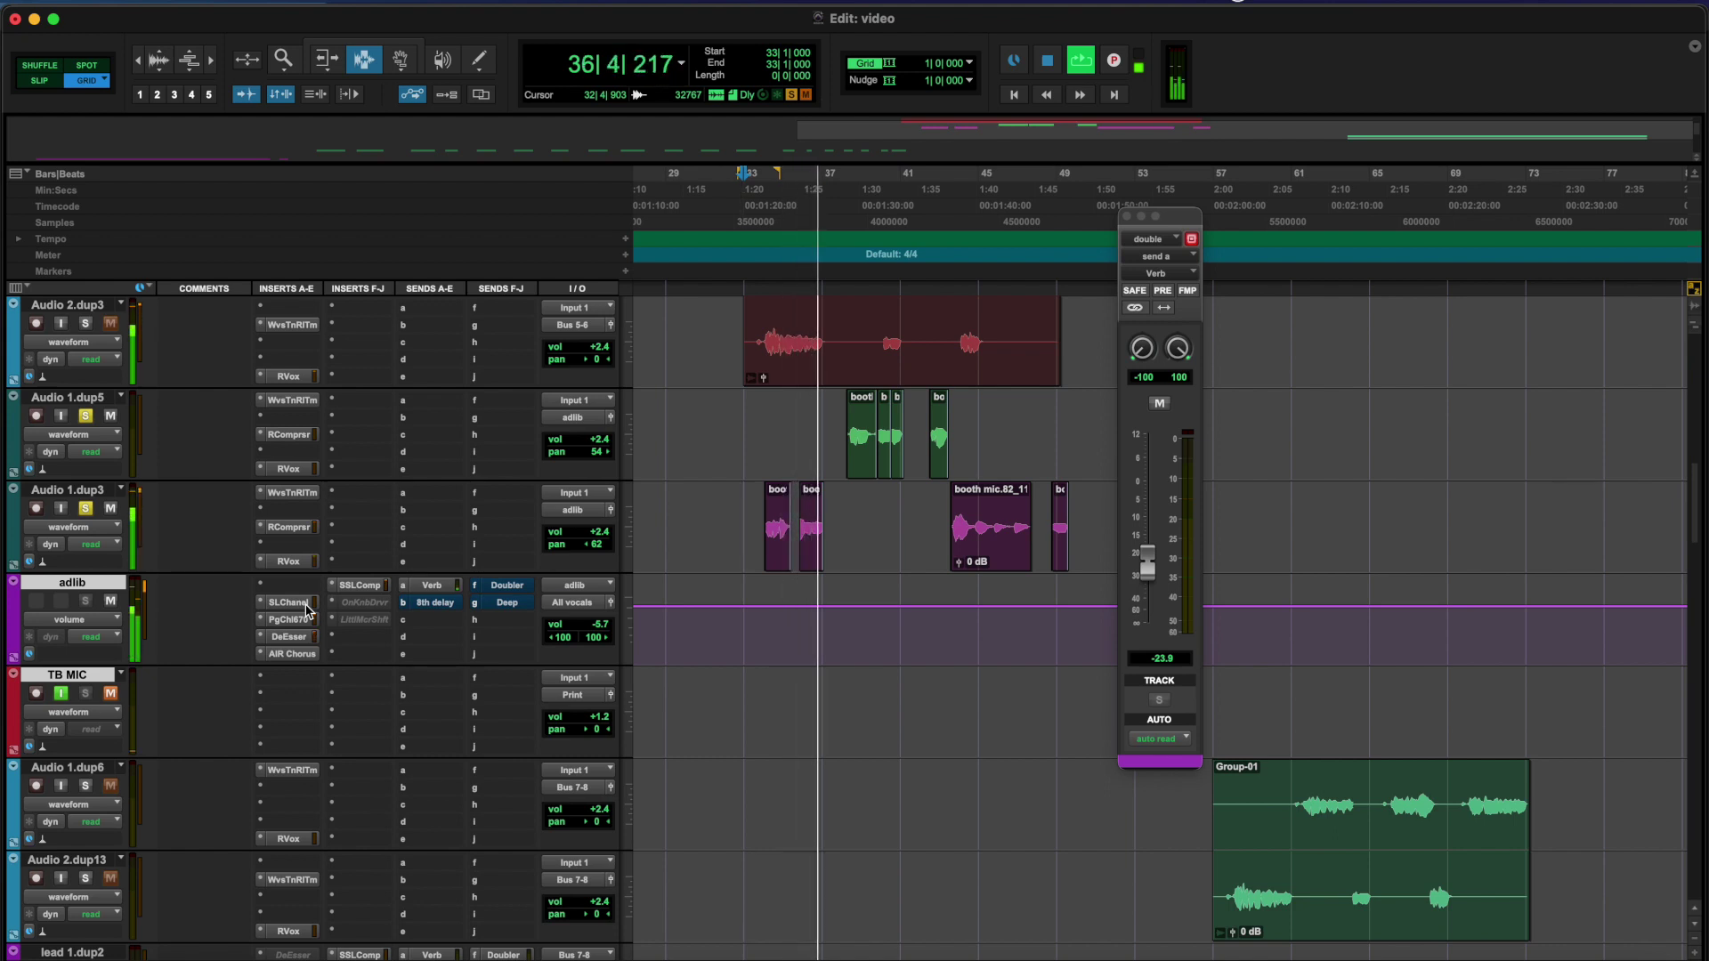
pyautogui.press('space')
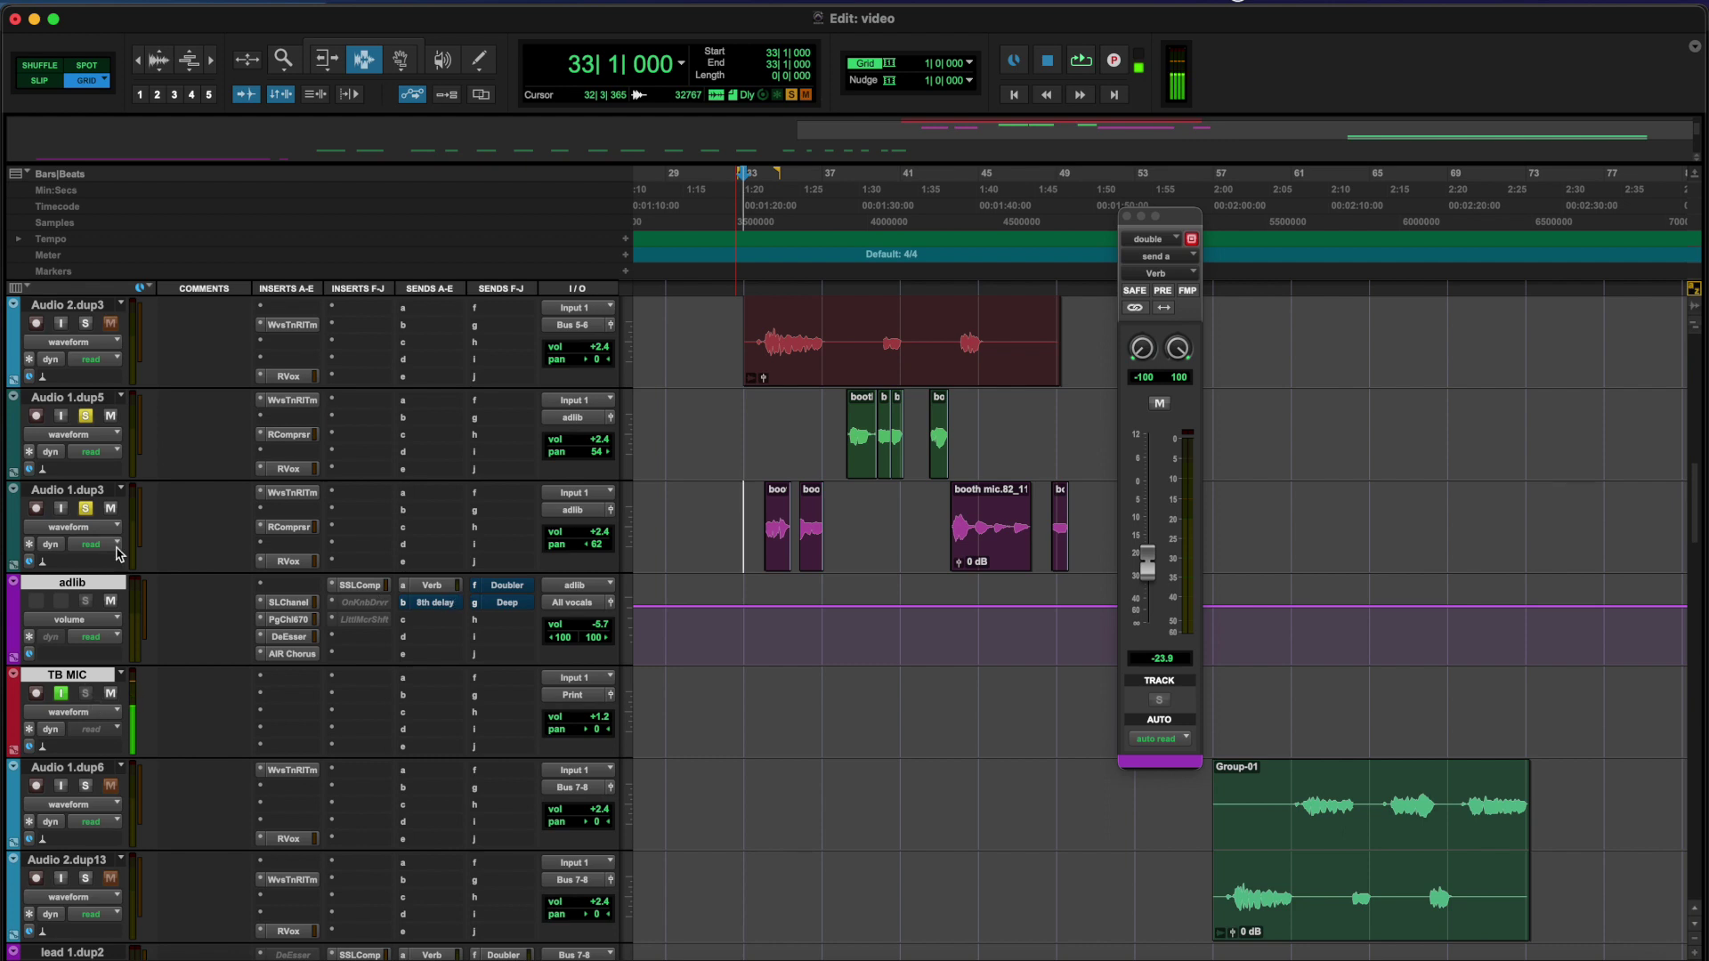
pyautogui.click(86, 508)
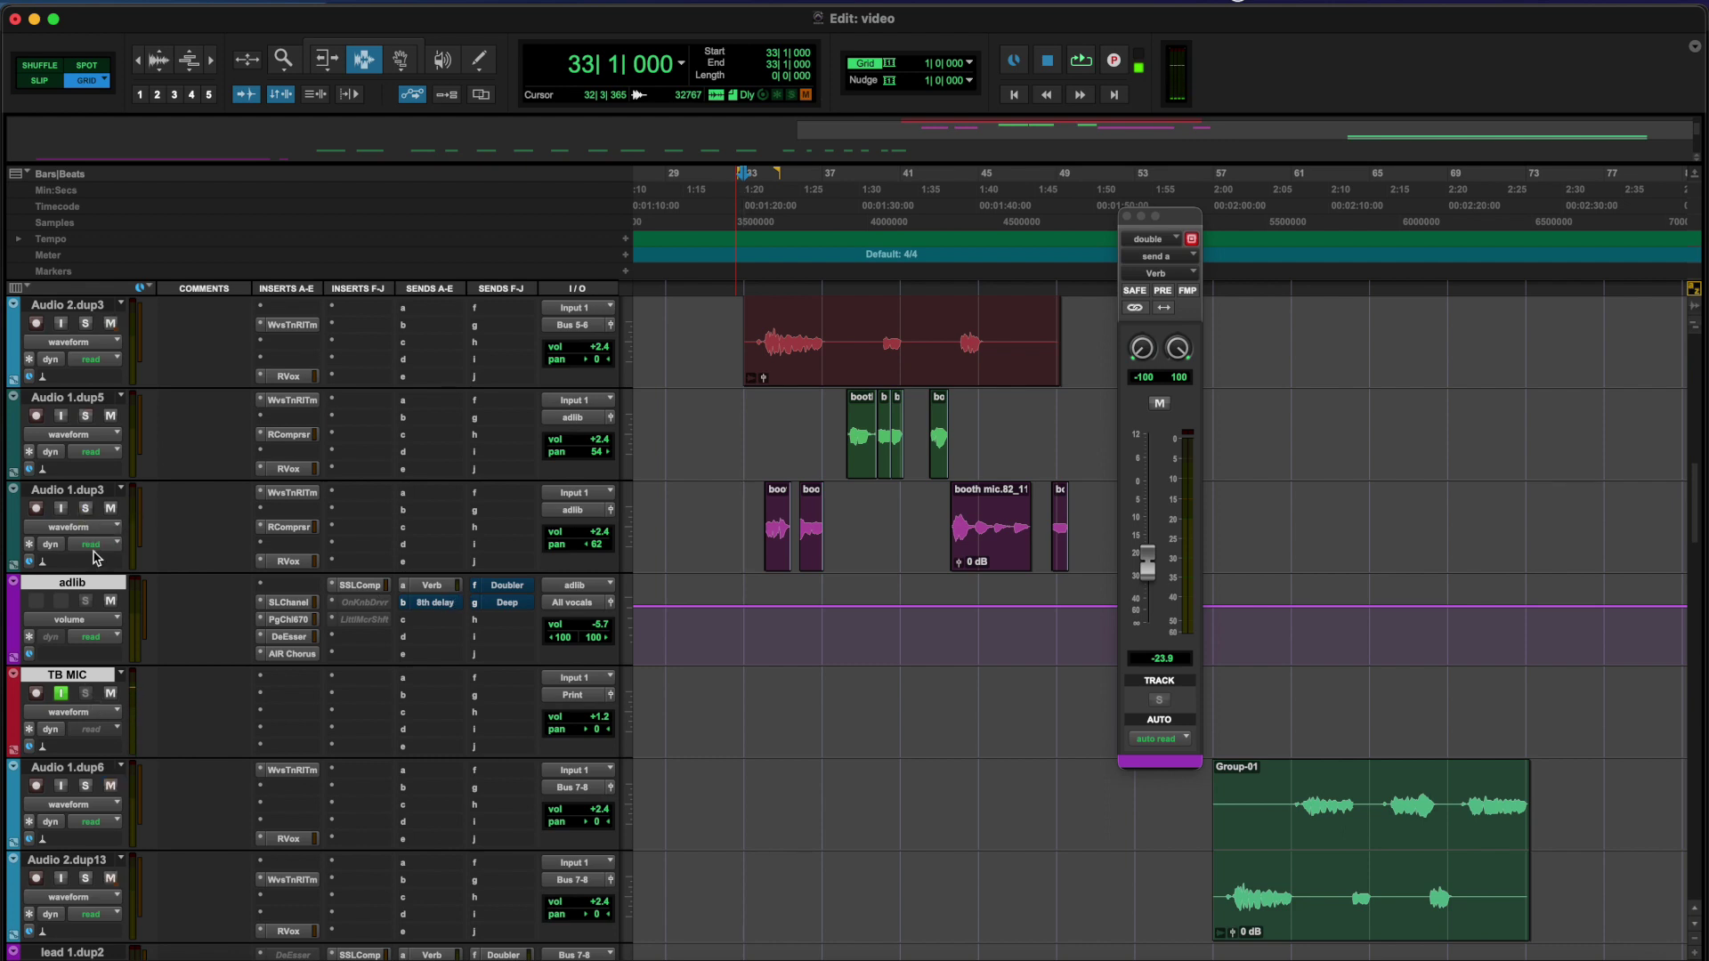
pyautogui.press('space')
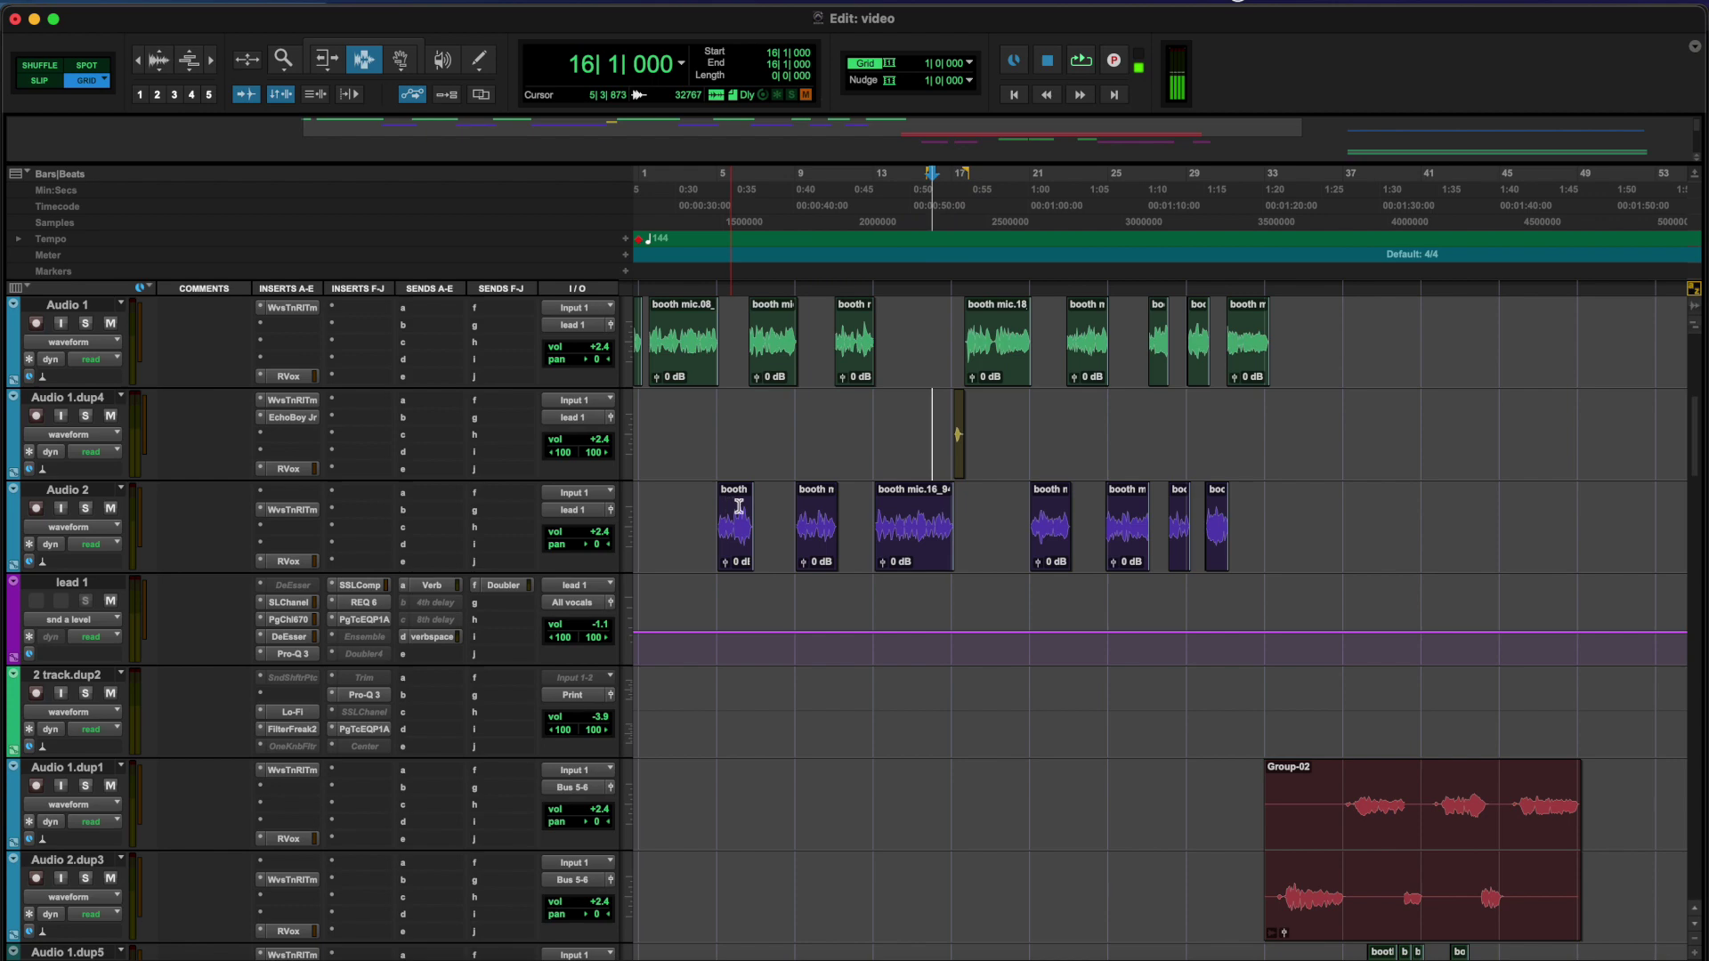
# Play the full mix from bar 16, and place the edit cursor just ahead of the short clip on Audio 1.dup4
pyautogui.scroll(1, 734, 505)
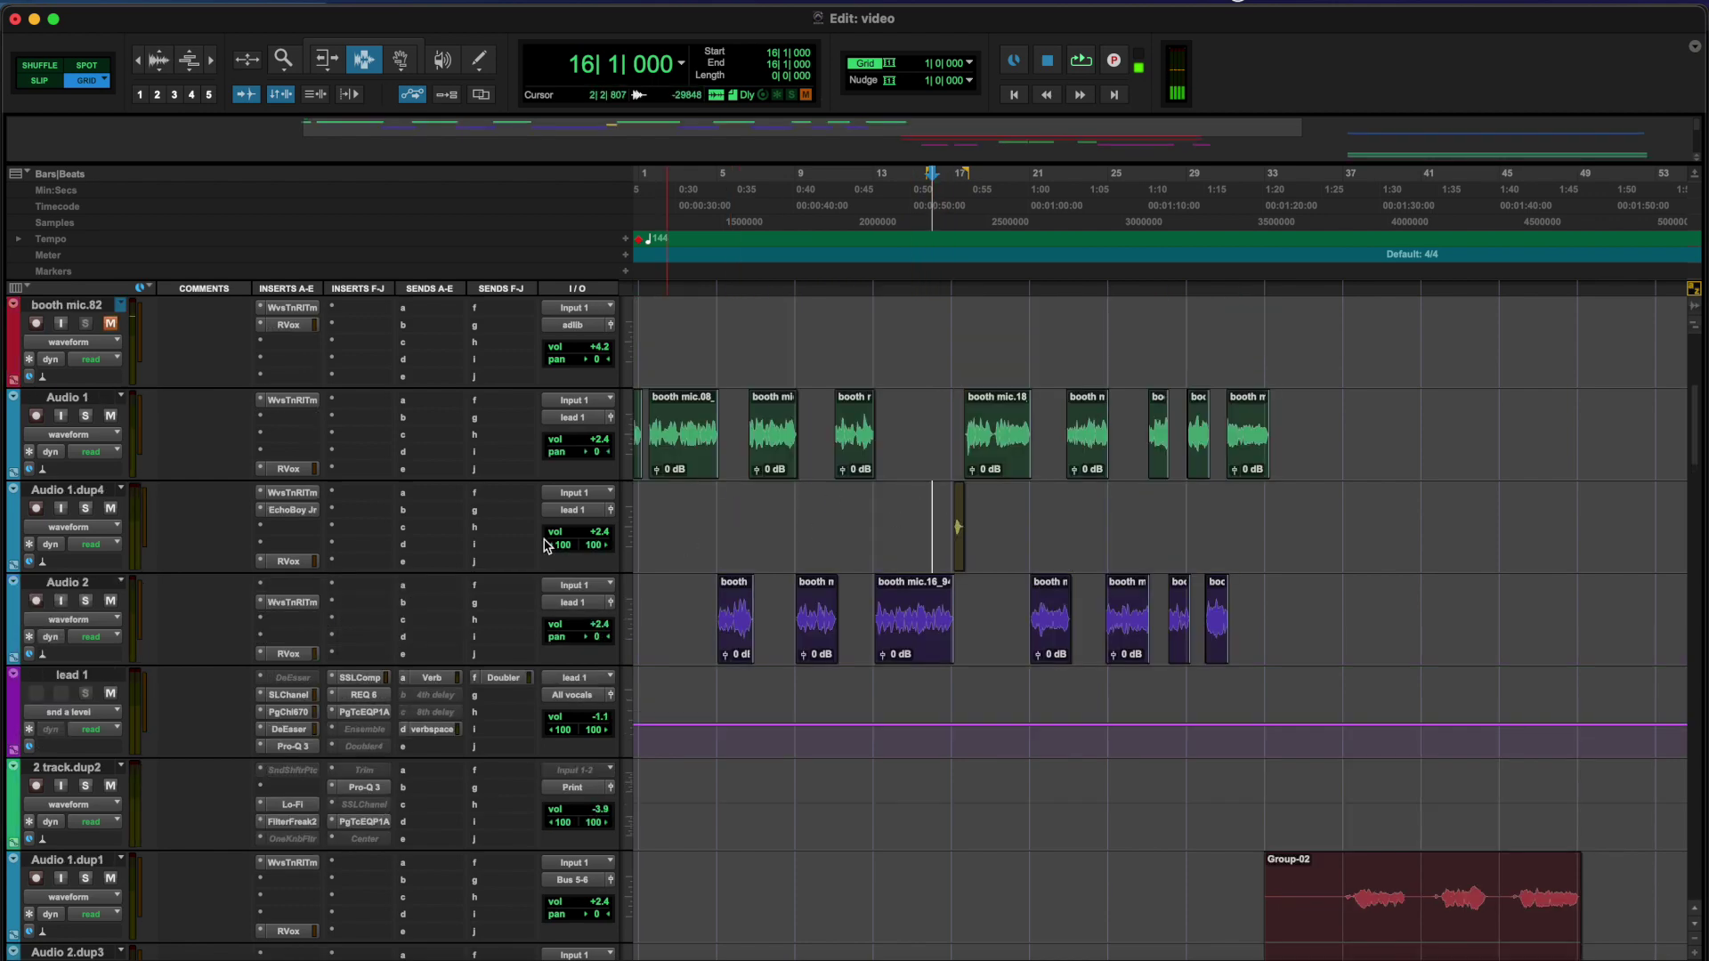
pyautogui.press('space')
pyautogui.scroll(-3, 519, 587)
pyautogui.scroll(-3, 380, 701)
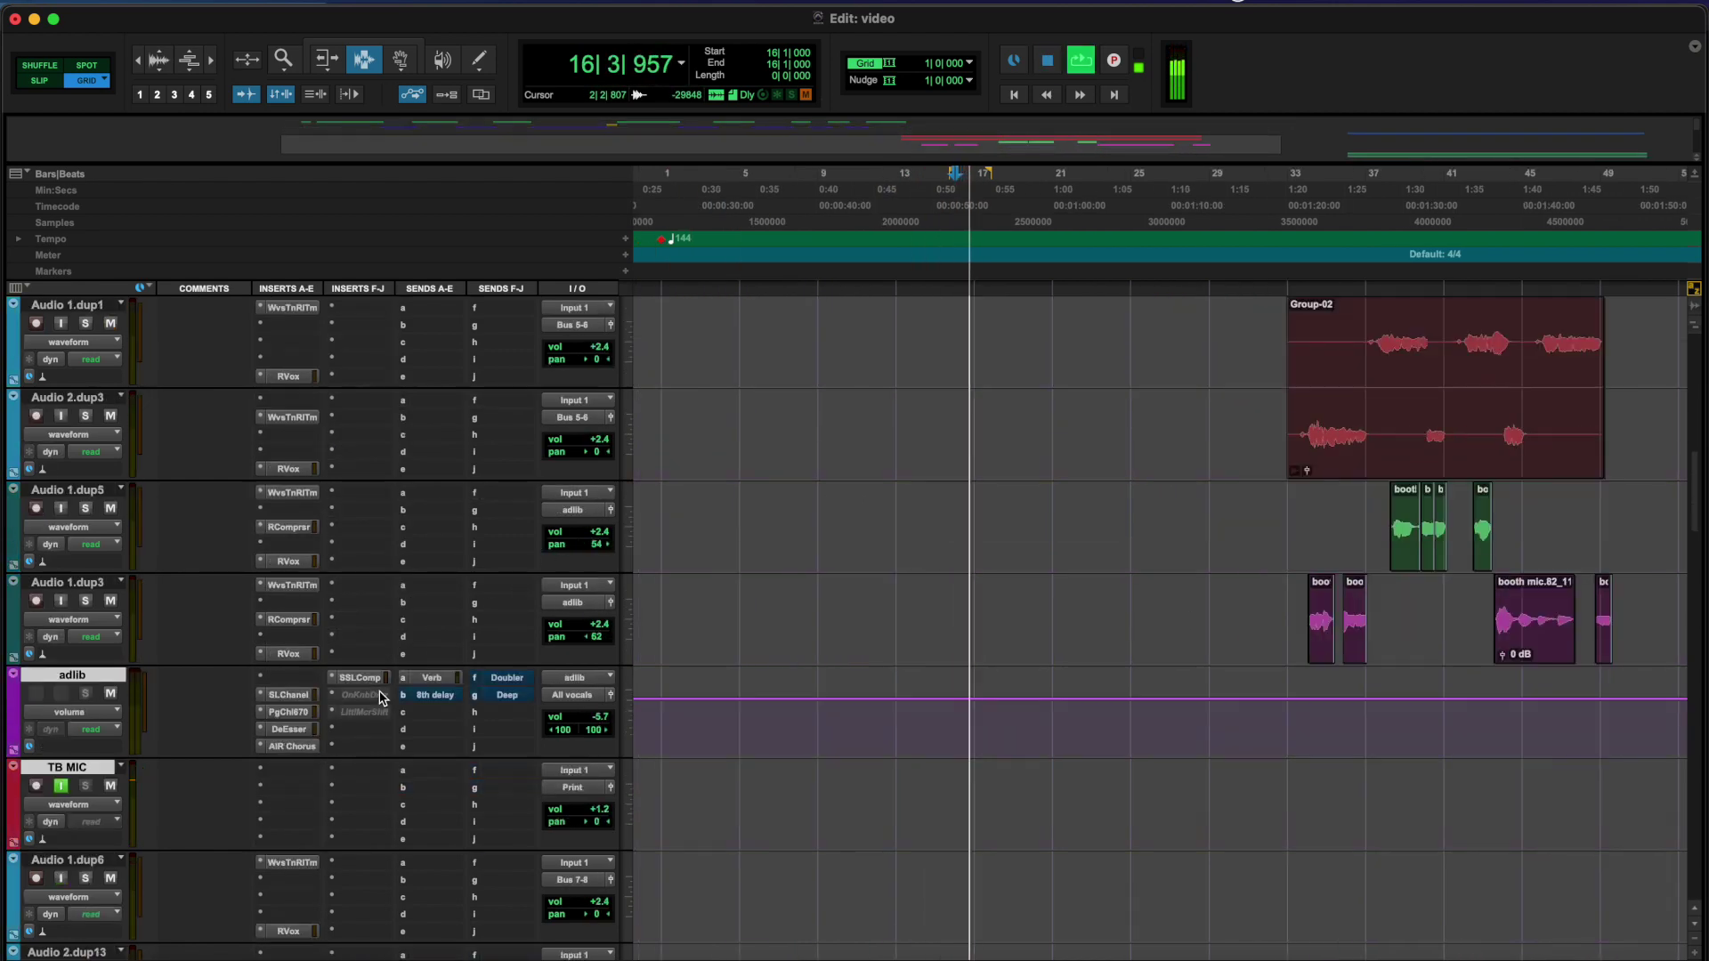
pyautogui.scroll(7, 1083, 534)
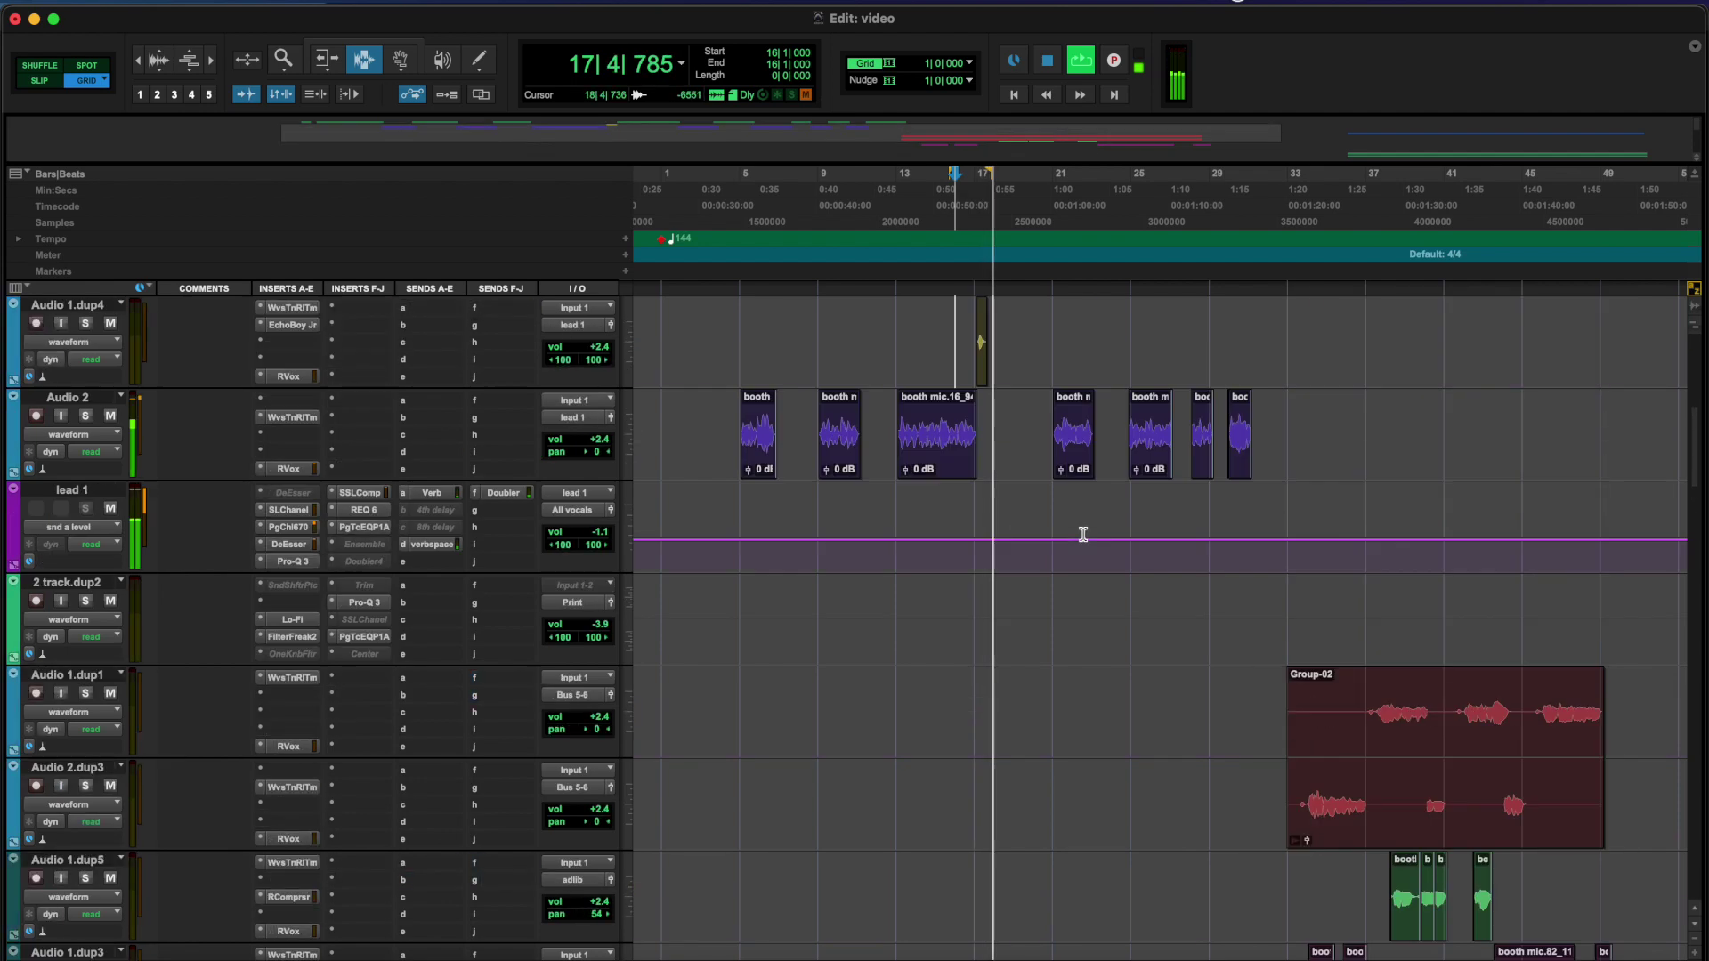
pyautogui.press('space')
pyautogui.moveTo(950, 624); pyautogui.dragTo(1003, 623)
pyautogui.click(933, 607)
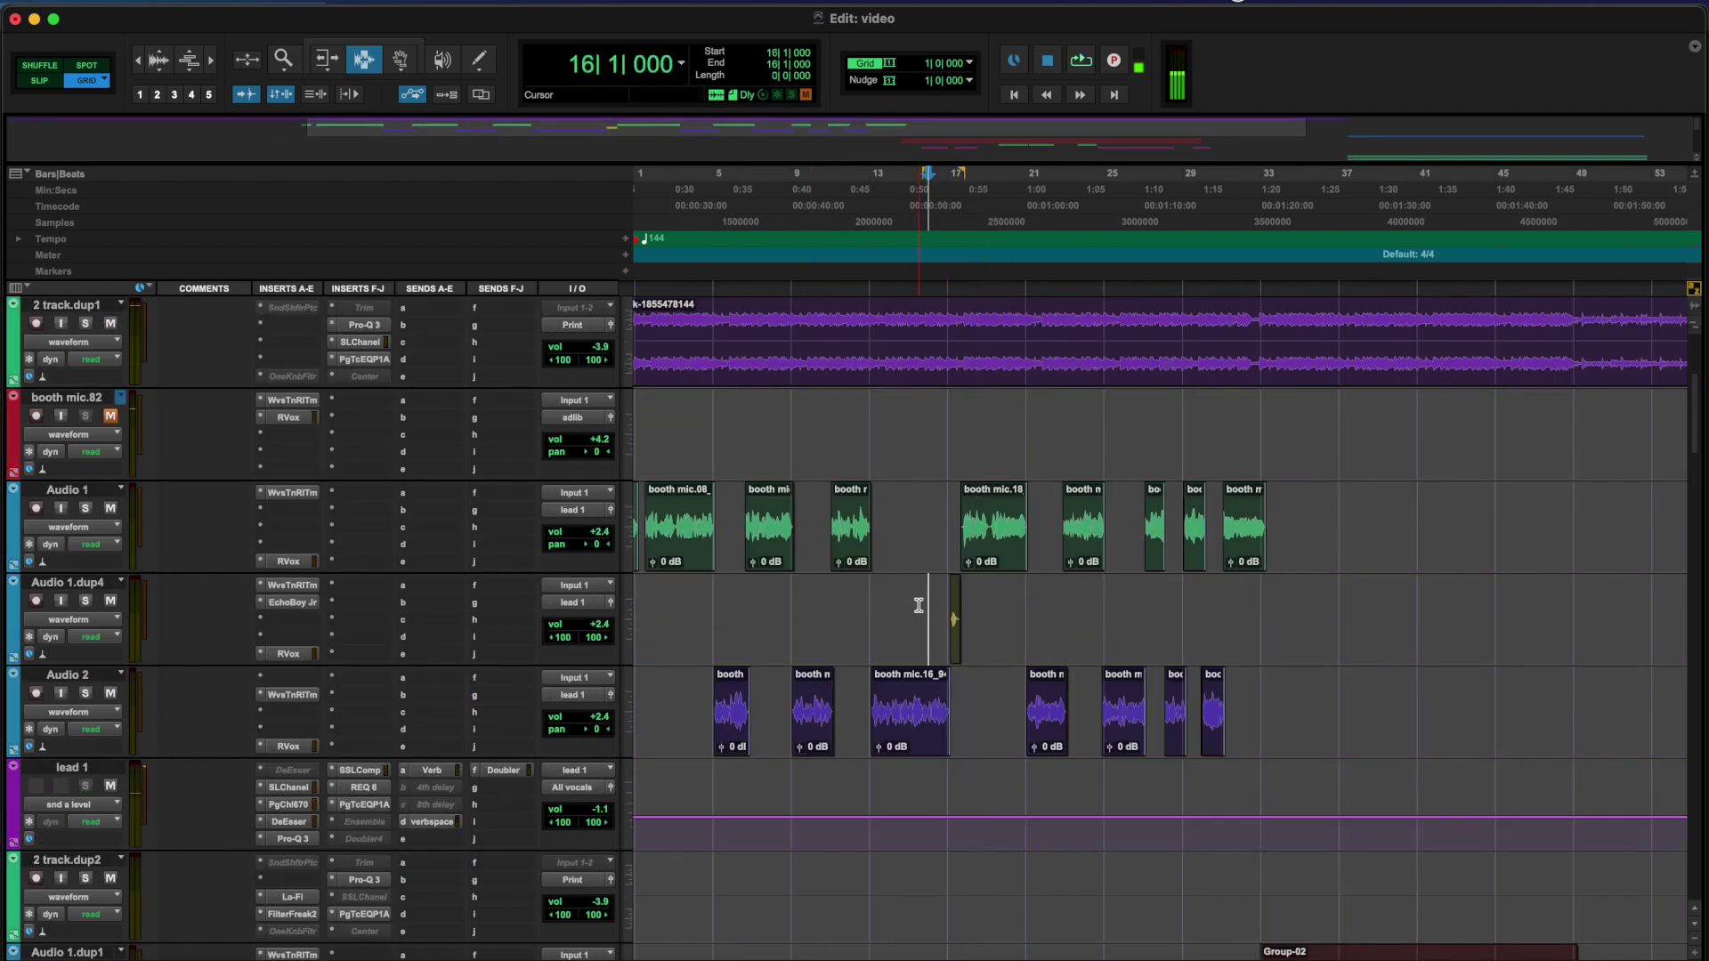
# Open EchoBoy Jr. on Audio 1.dup4, move that track's short clip up to Audio 1, and play the mix from bar 17
pyautogui.click(955, 461)
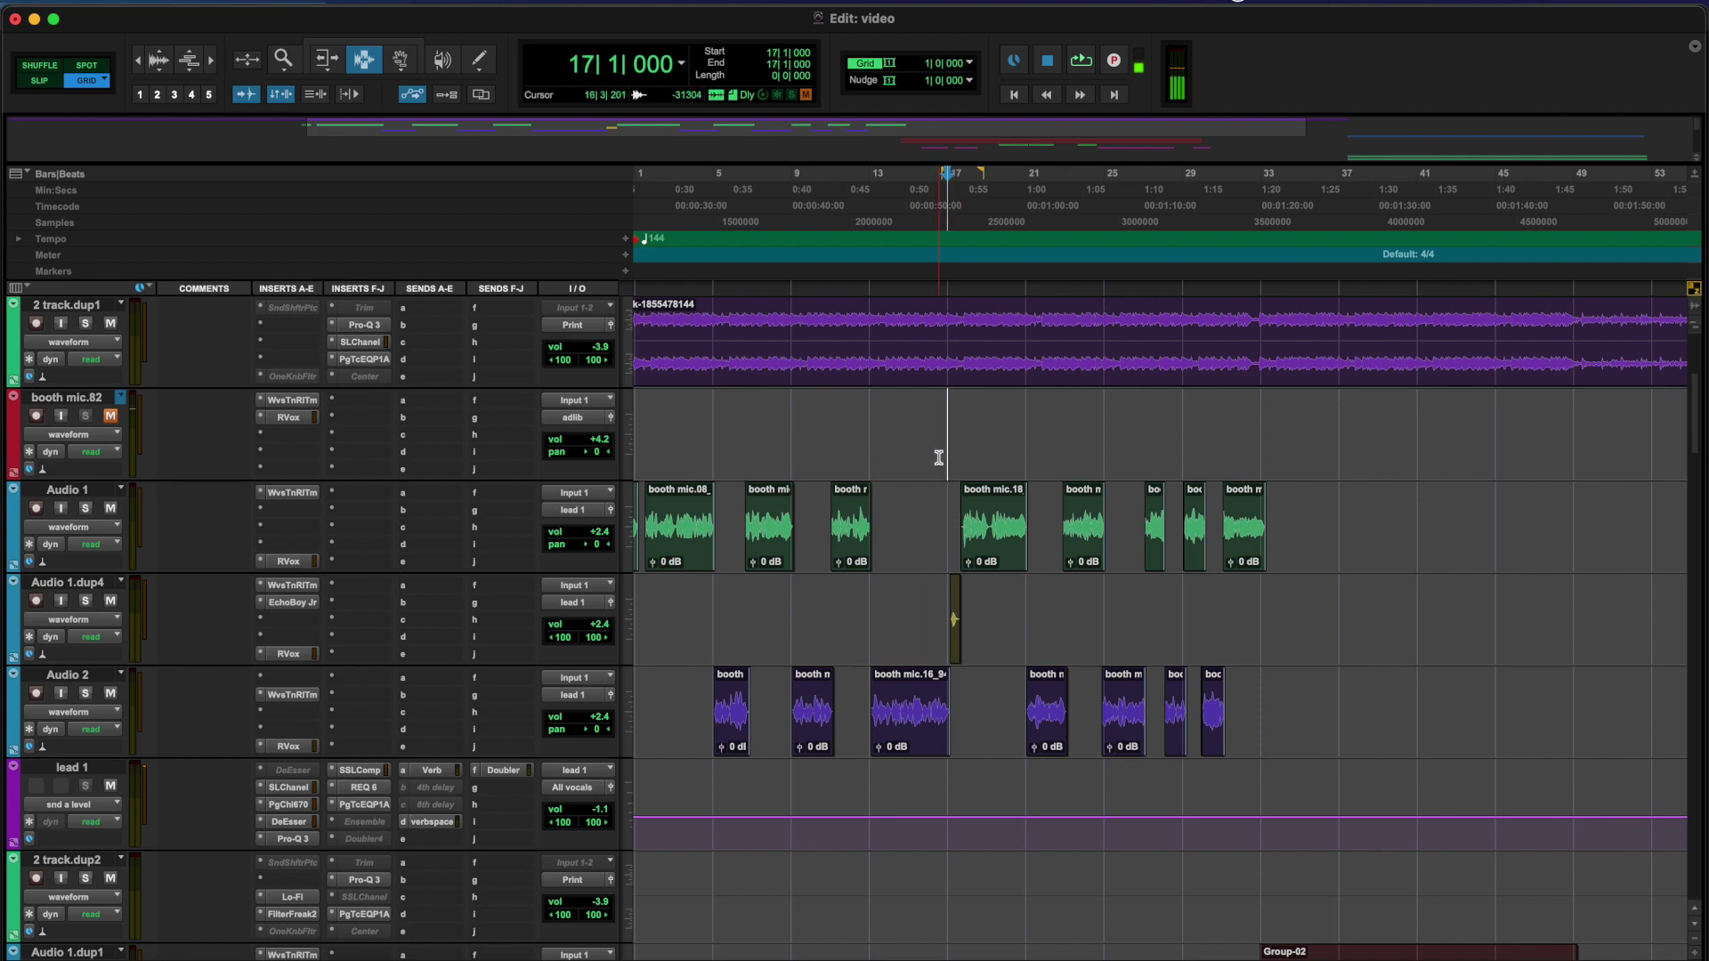
pyautogui.click(293, 603)
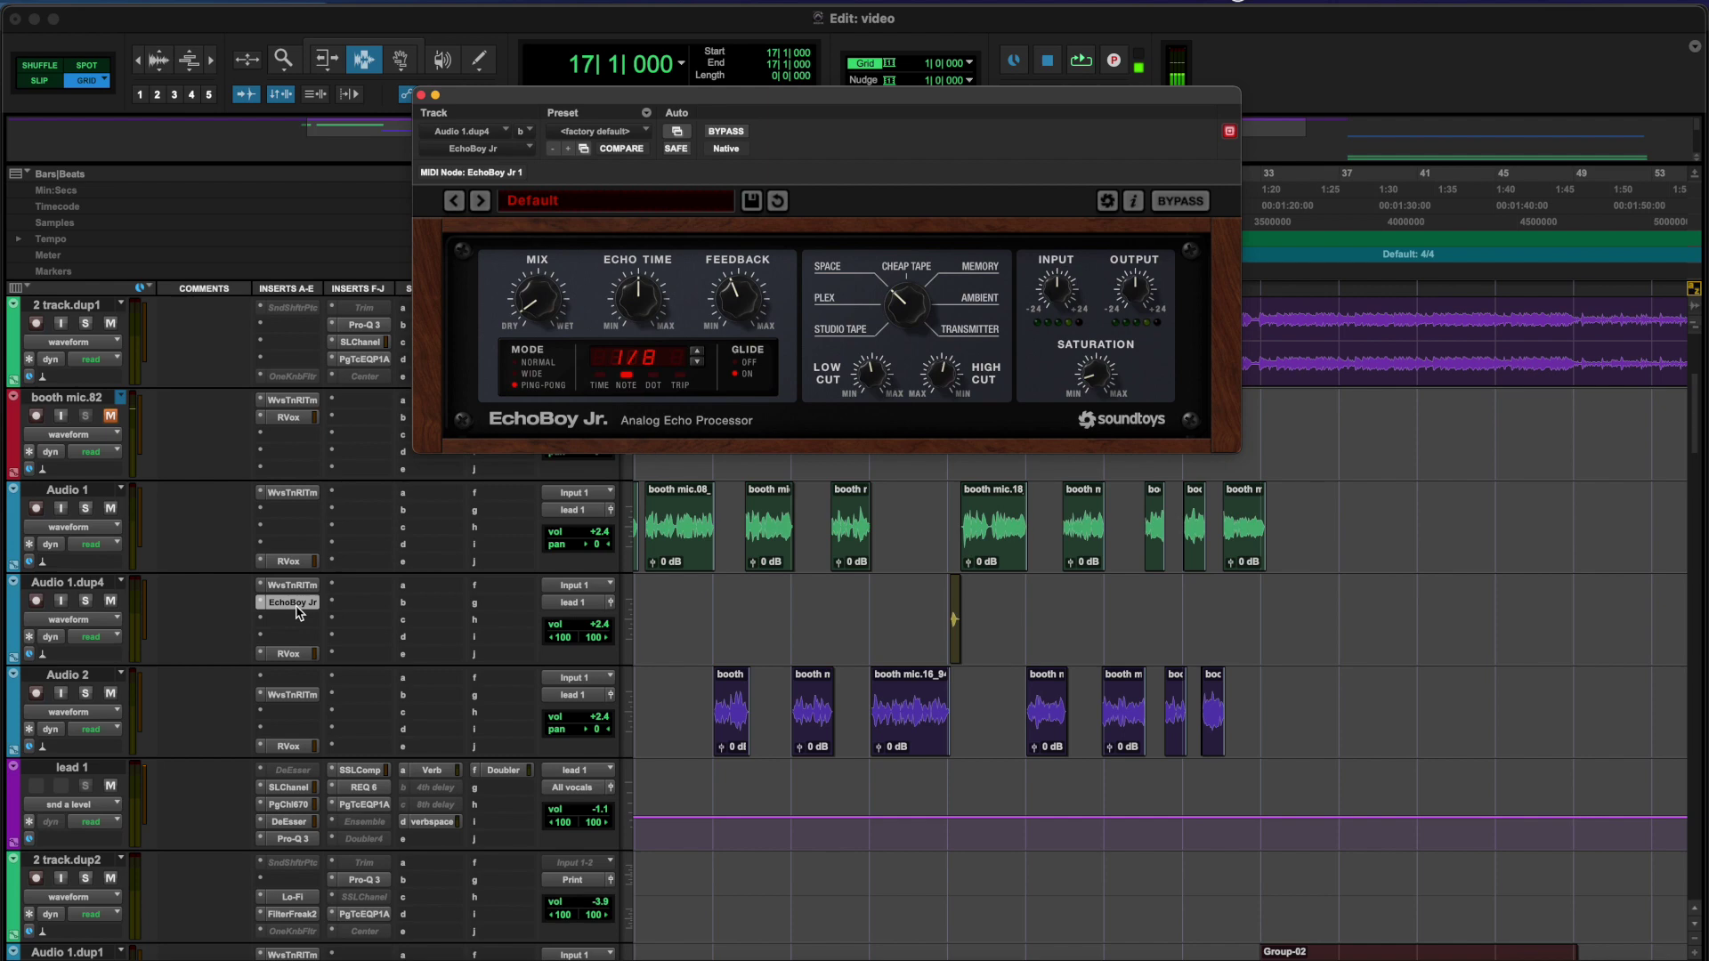
pyautogui.click(970, 568)
pyautogui.press('t')
pyautogui.press('t')
pyautogui.moveTo(1184, 614); pyautogui.dragTo(1477, 556)
pyautogui.click(1157, 543)
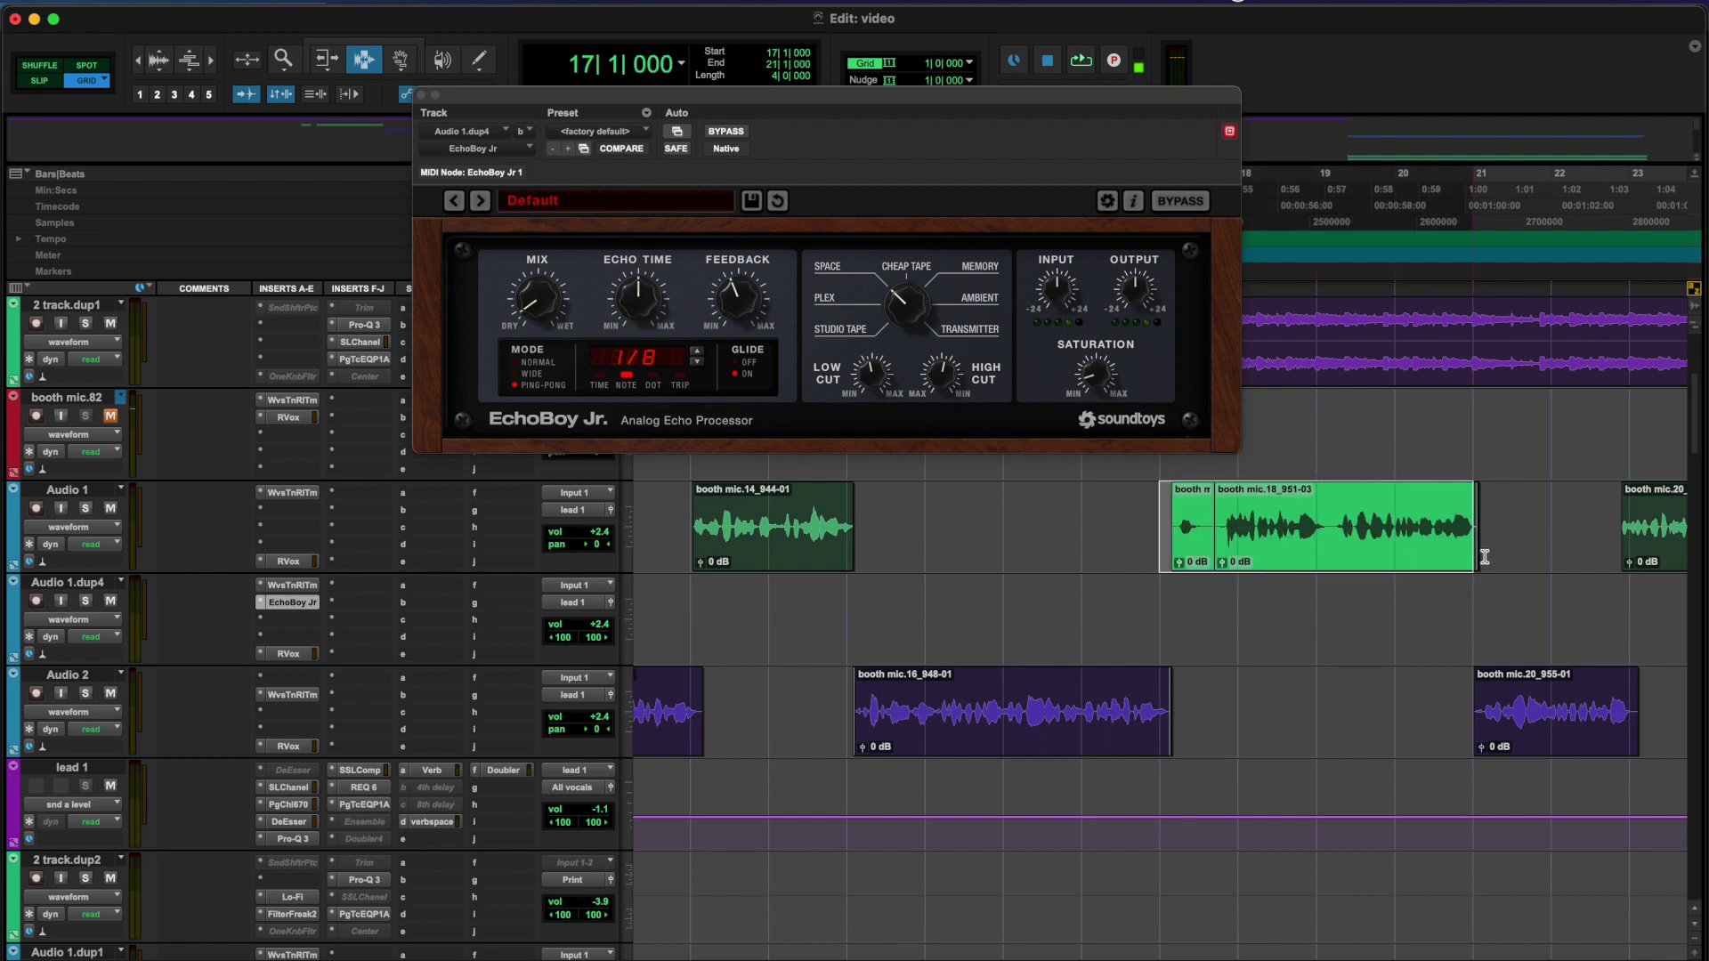
pyautogui.click(1166, 552)
pyautogui.press('space')
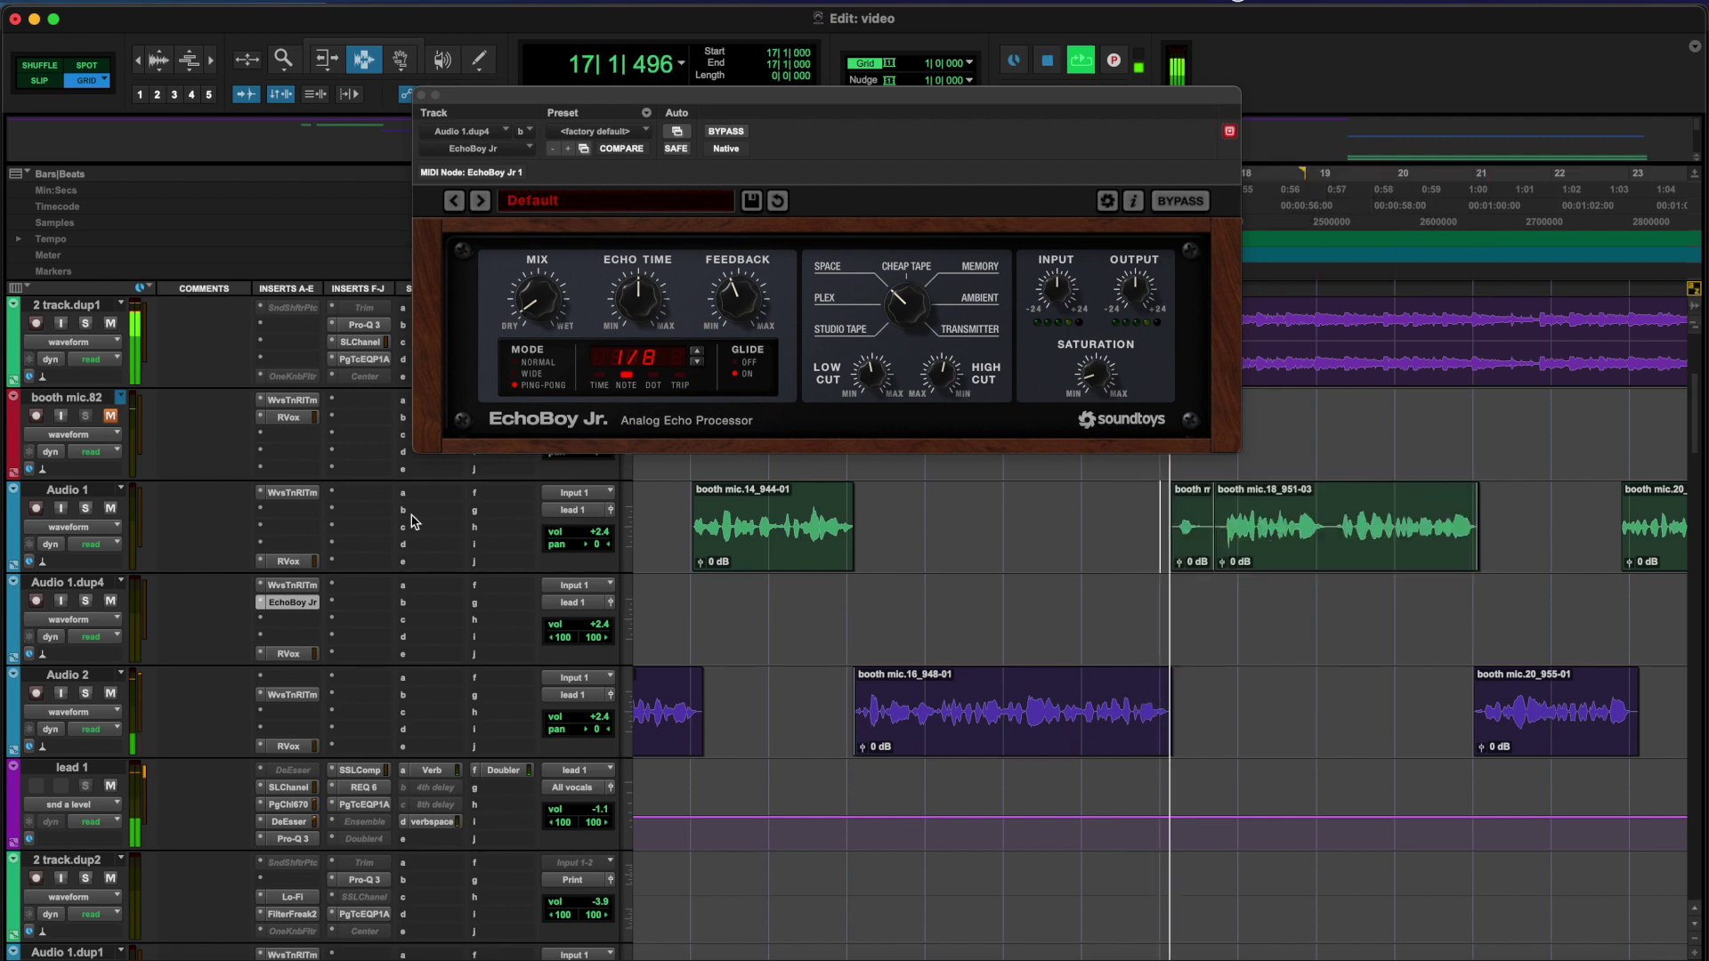
pyautogui.press('space')
# Move the short clip at bar 17 from Audio 1 back down to Audio 1.dup4
pyautogui.press('F8')
pyautogui.press('F7')
pyautogui.moveTo(1196, 532); pyautogui.dragTo(1193, 616)
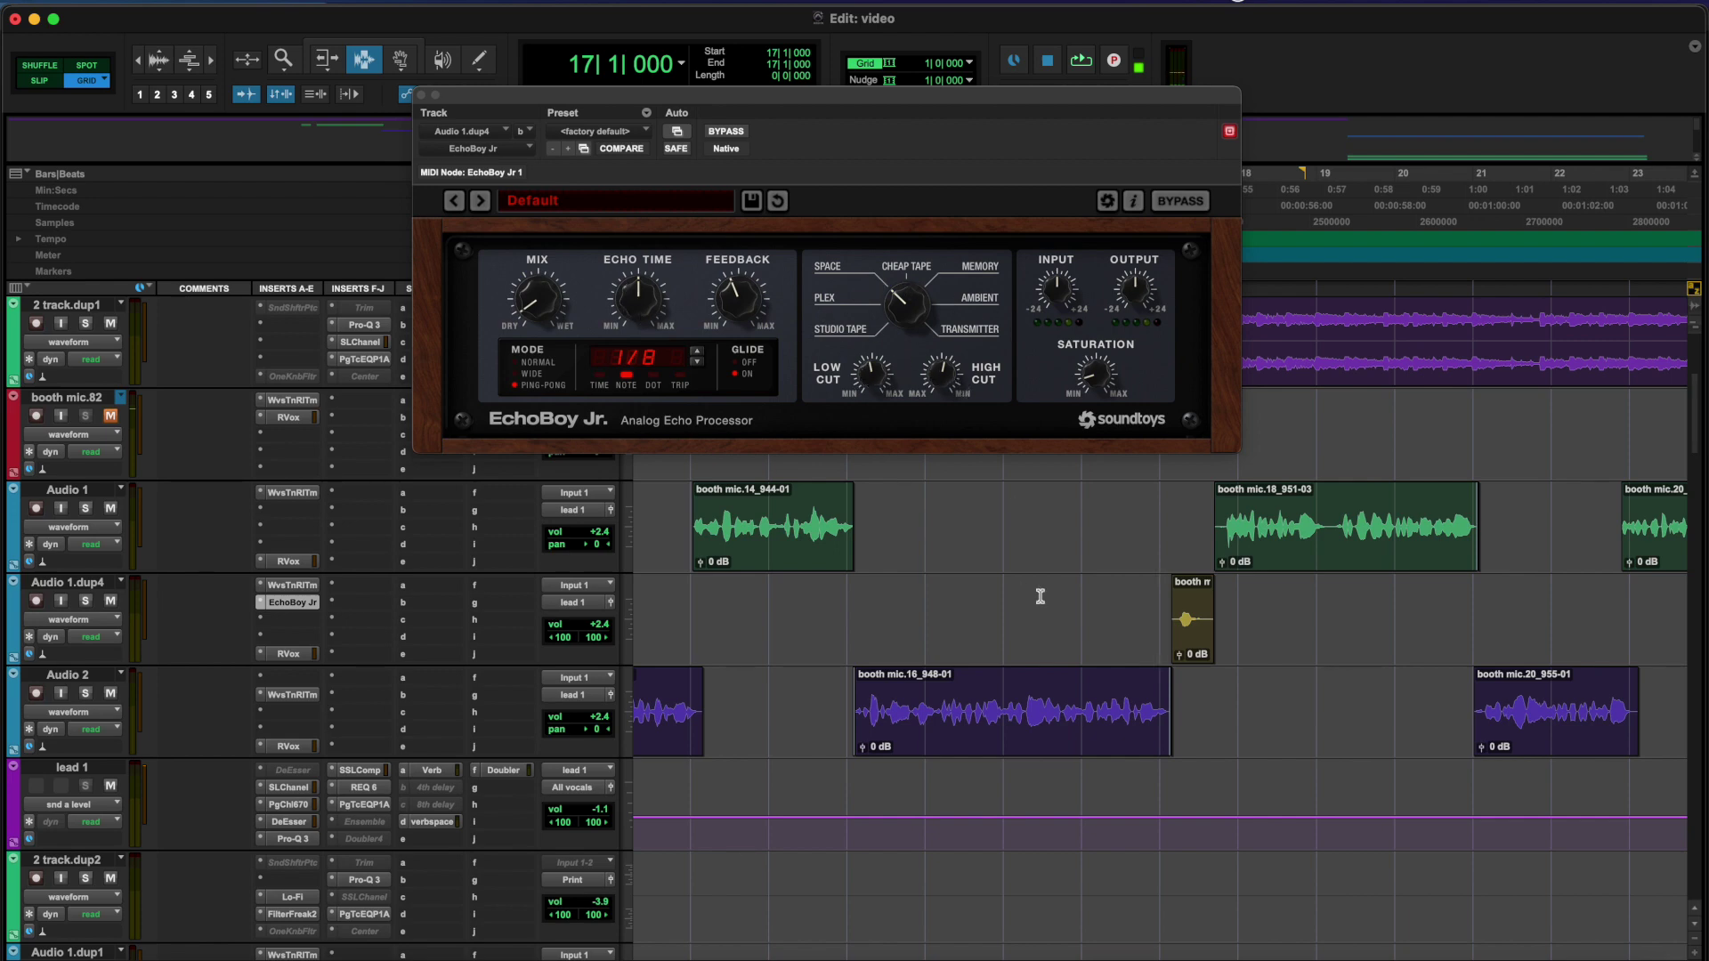
# Play the short throw clip on Audio 1.dup4 soloed from bar 17, and unsolo the track after stopping
pyautogui.click(89, 600)
pyautogui.press('space')
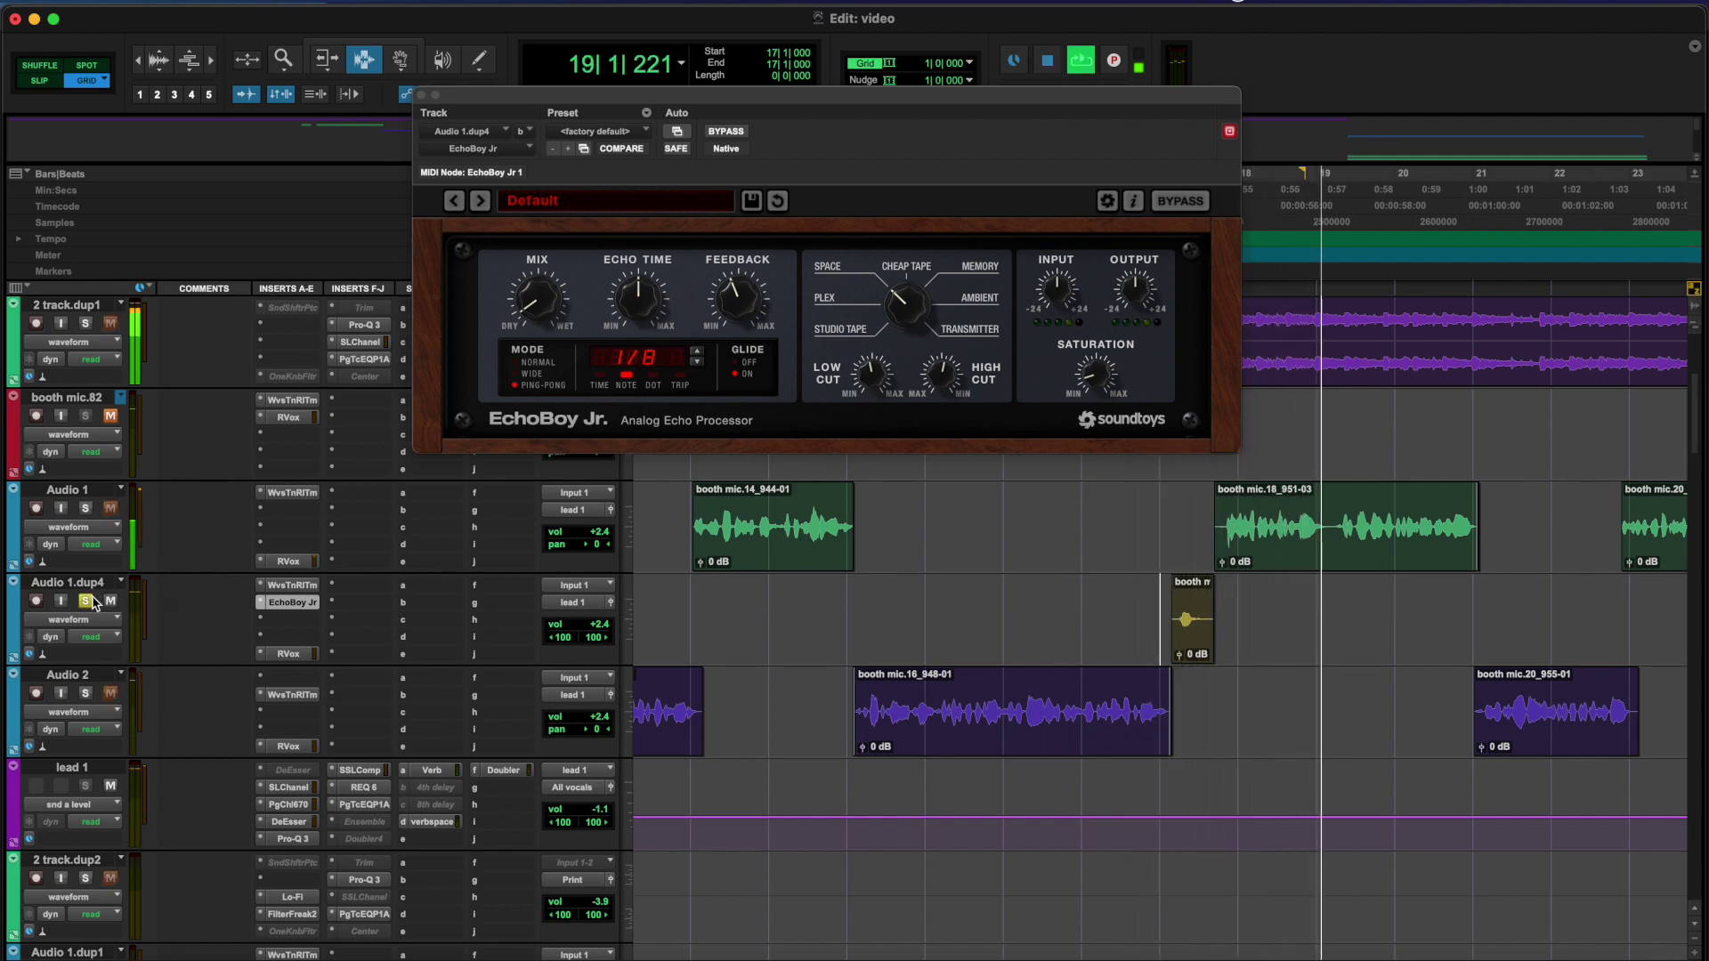
pyautogui.press('space')
pyautogui.click(85, 601)
# Play the full mix from bar 14 through the throw on Audio 1.dup4, and close the EchoBoy Jr. window
pyautogui.click(923, 570)
pyautogui.scroll(-10, 898, 572)
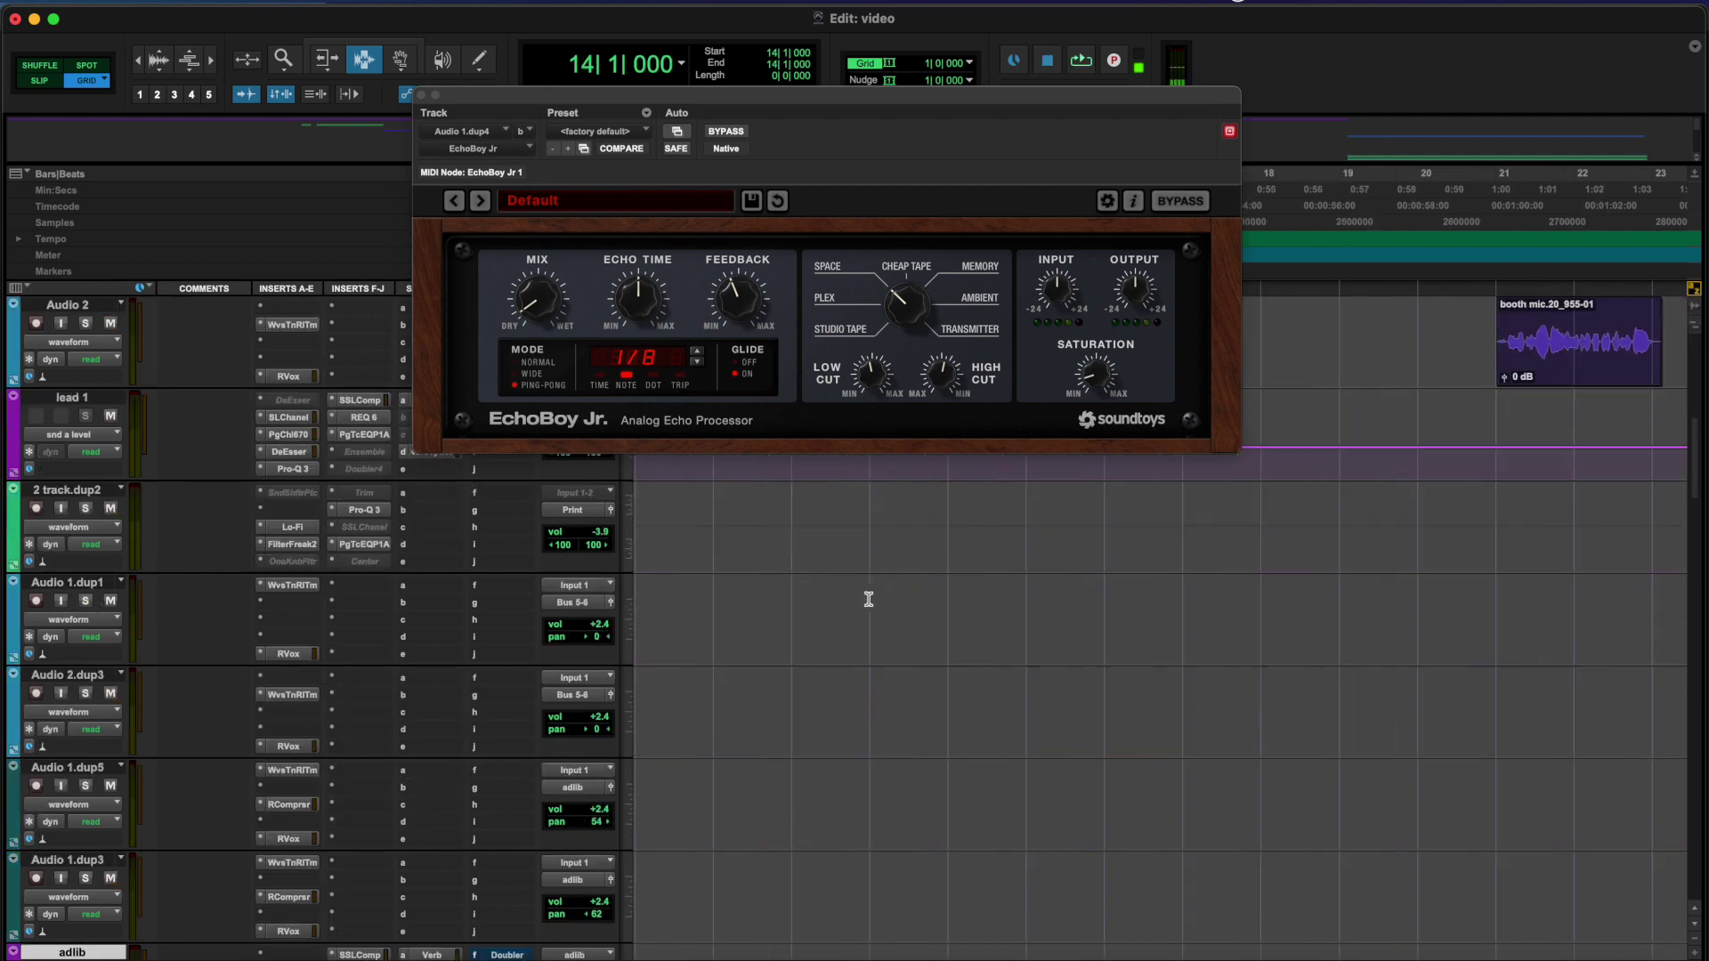
pyautogui.press('space')
pyautogui.scroll(8, 1092, 738)
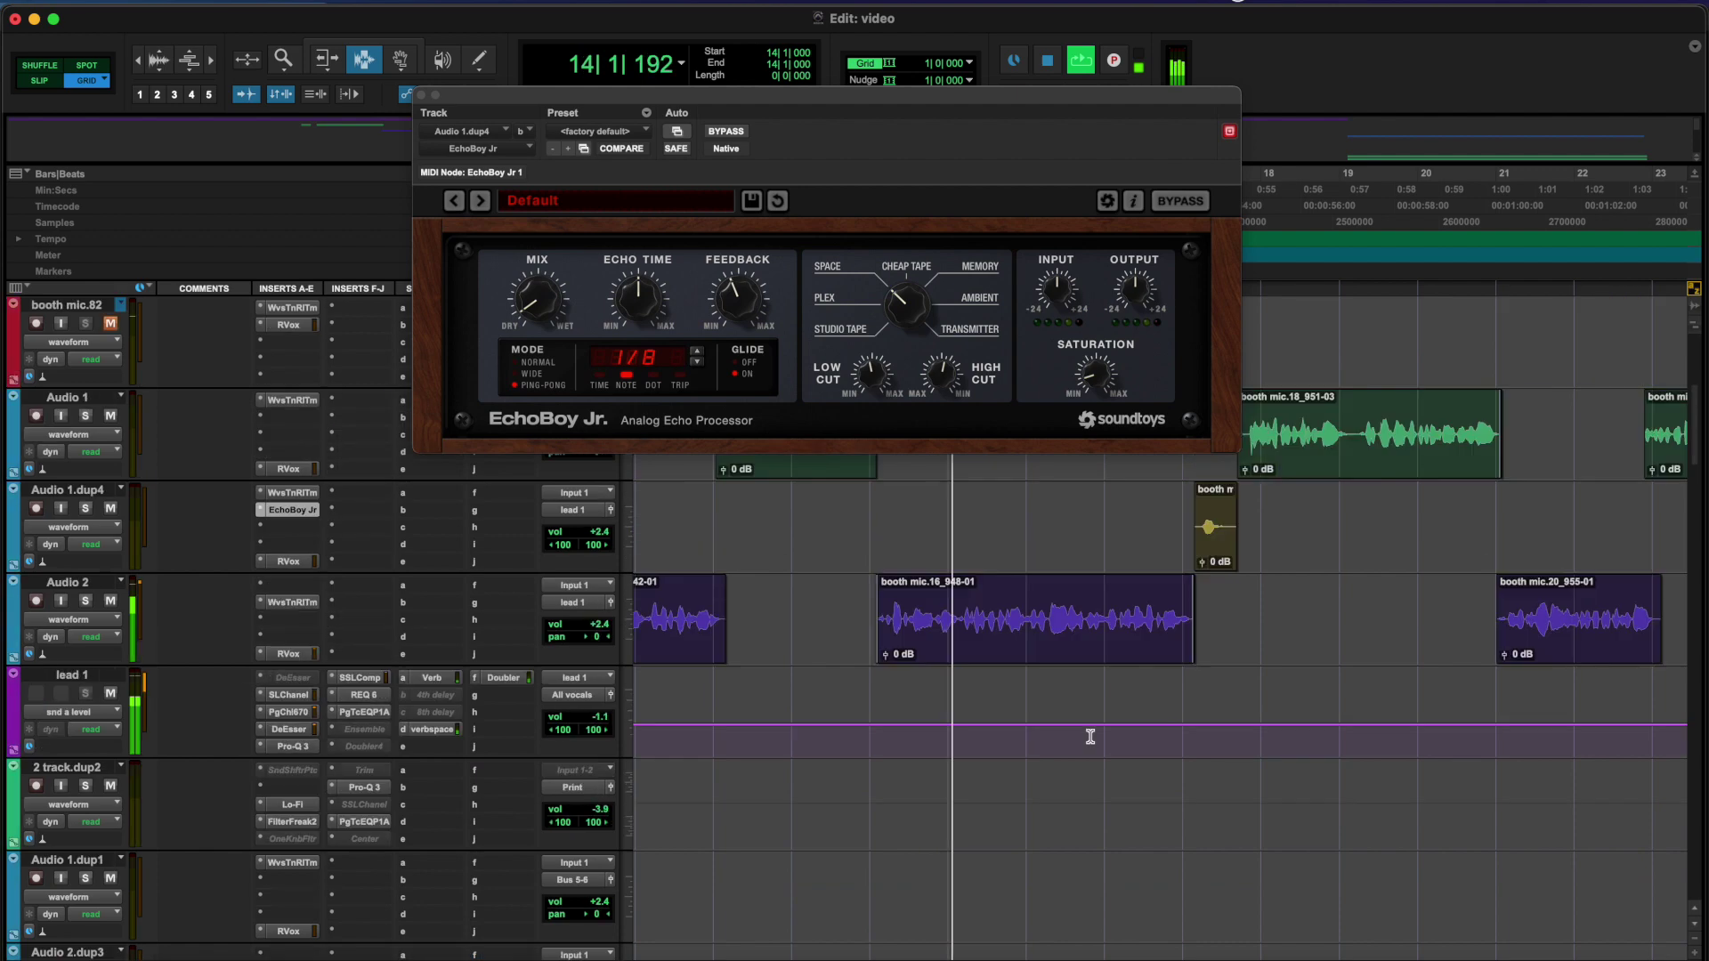
pyautogui.click(421, 95)
pyautogui.scroll(3, 720, 454)
pyautogui.scroll(1, 719, 454)
pyautogui.scroll(-3, 720, 454)
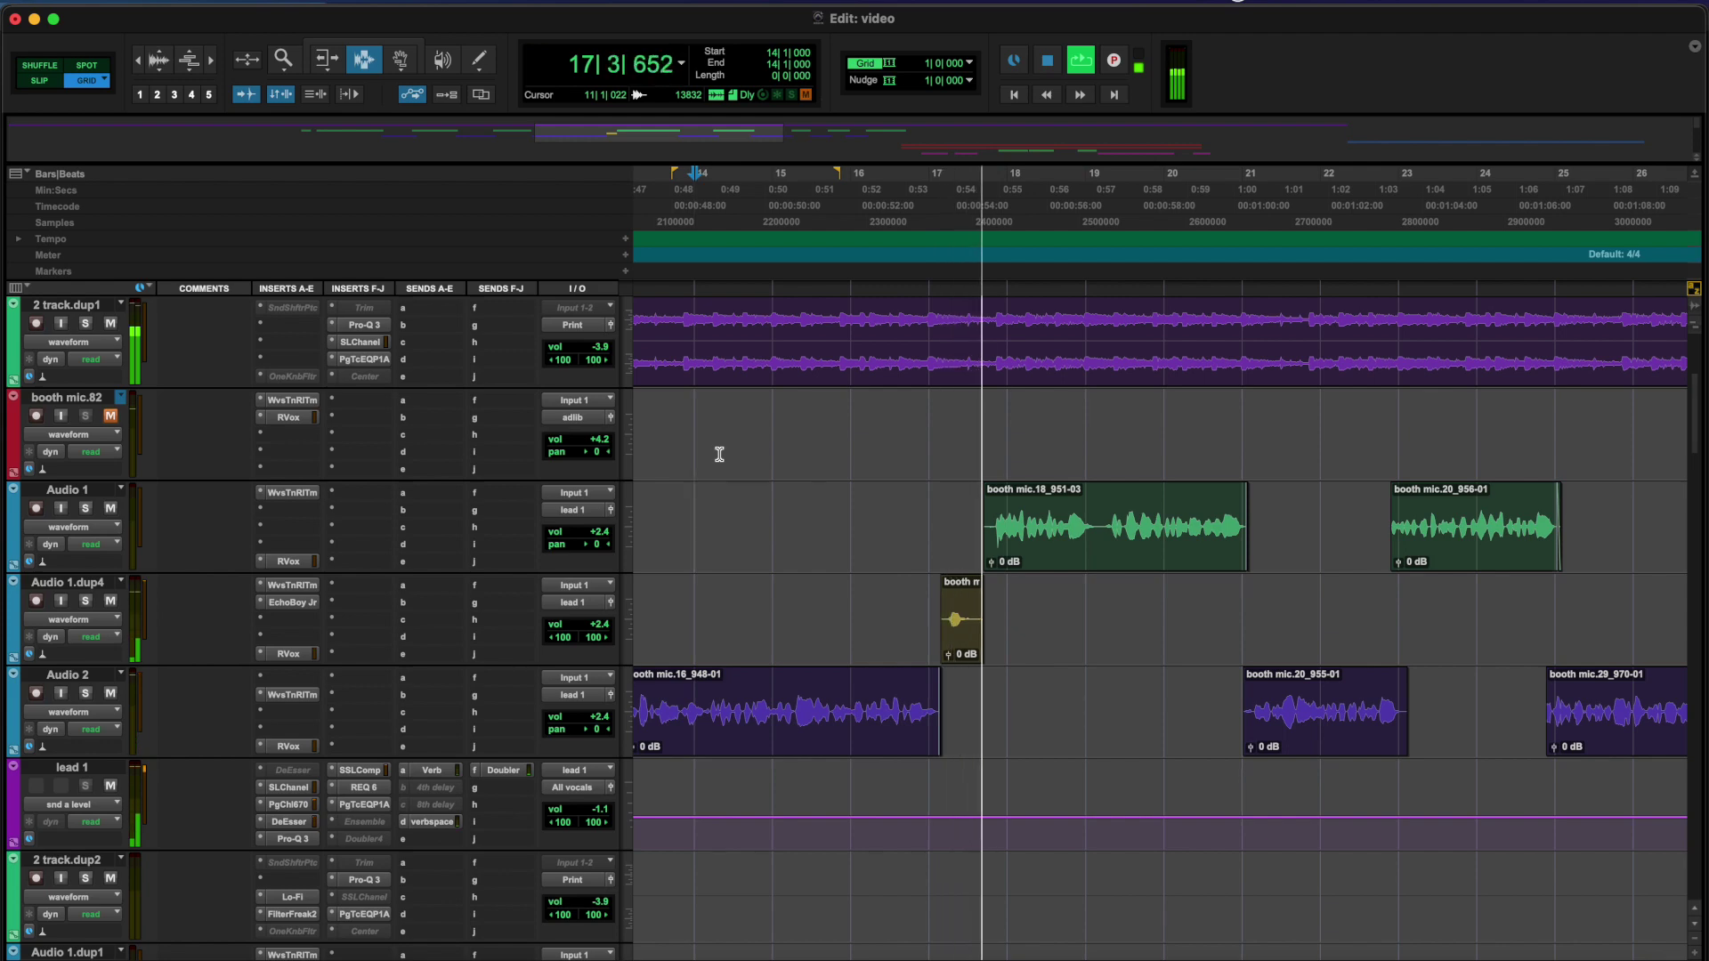
pyautogui.scroll(-3, 720, 454)
pyautogui.scroll(-6, 719, 454)
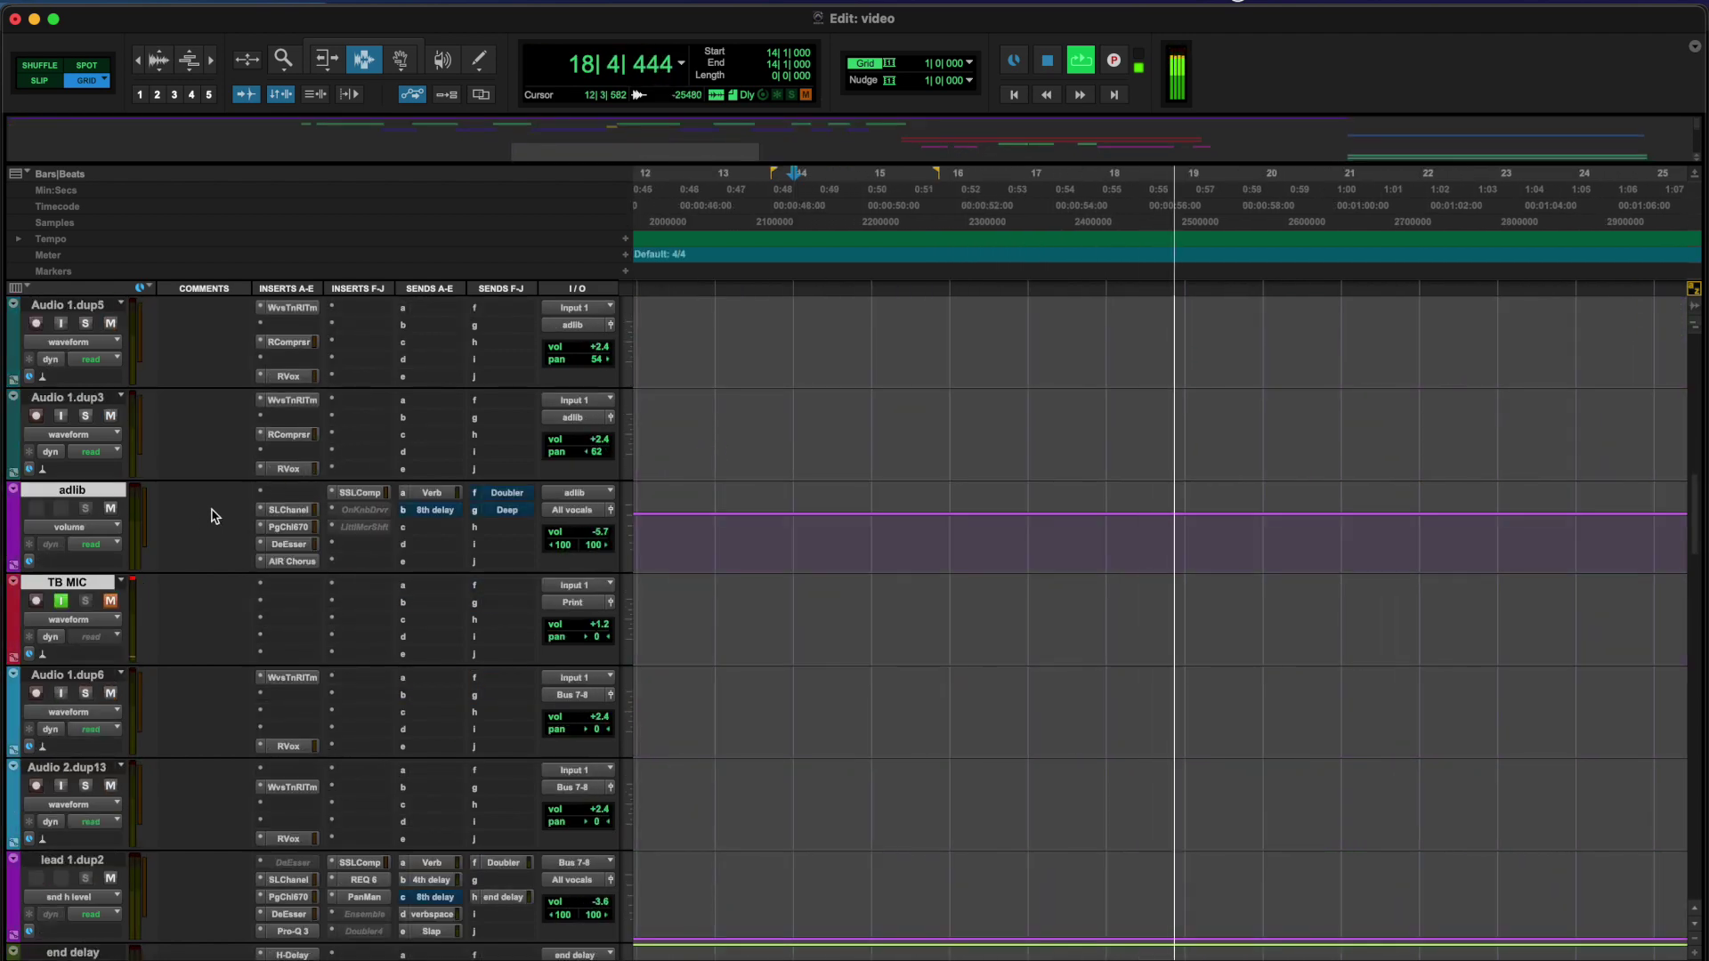
pyautogui.scroll(1, 1049, 564)
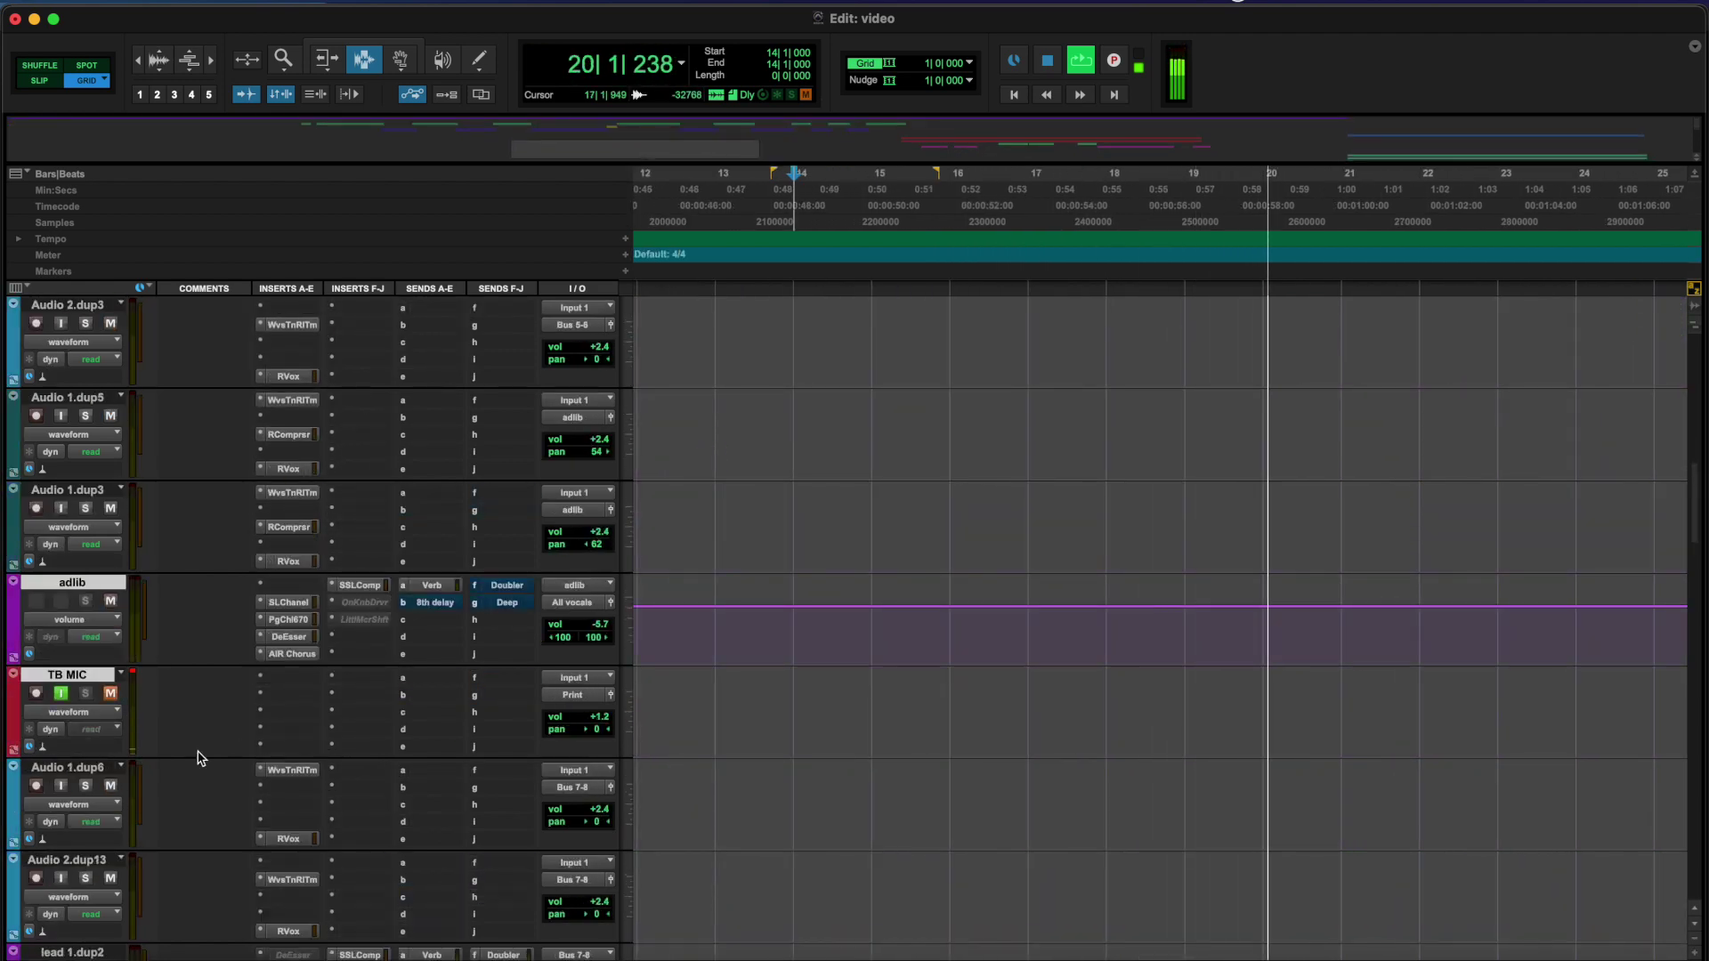
pyautogui.press('space')
# Place the edit cursor at bar 57 where the 2 track.dup2 clip starts, and locate Group-01 on Audio 1.dup6 and Audio 2.dup13
pyautogui.scroll(4, 1058, 604)
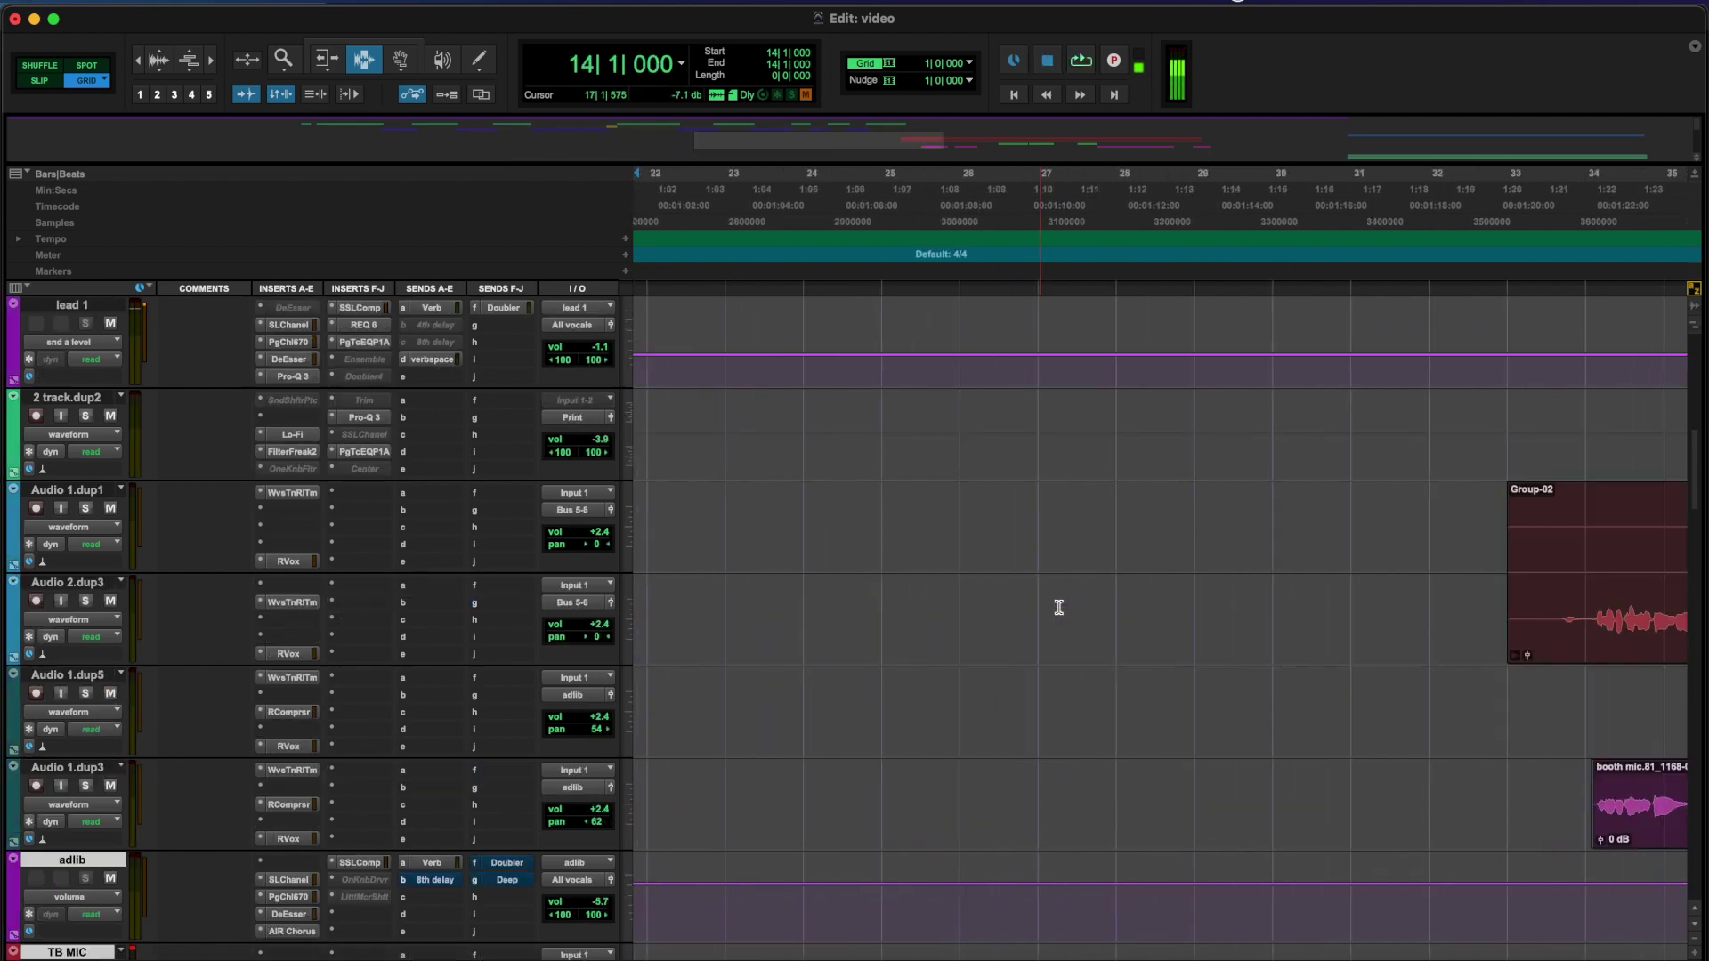
pyautogui.hscroll(10, 1059, 607)
pyautogui.scroll(-2, 1060, 607)
pyautogui.hscroll(3, 1059, 607)
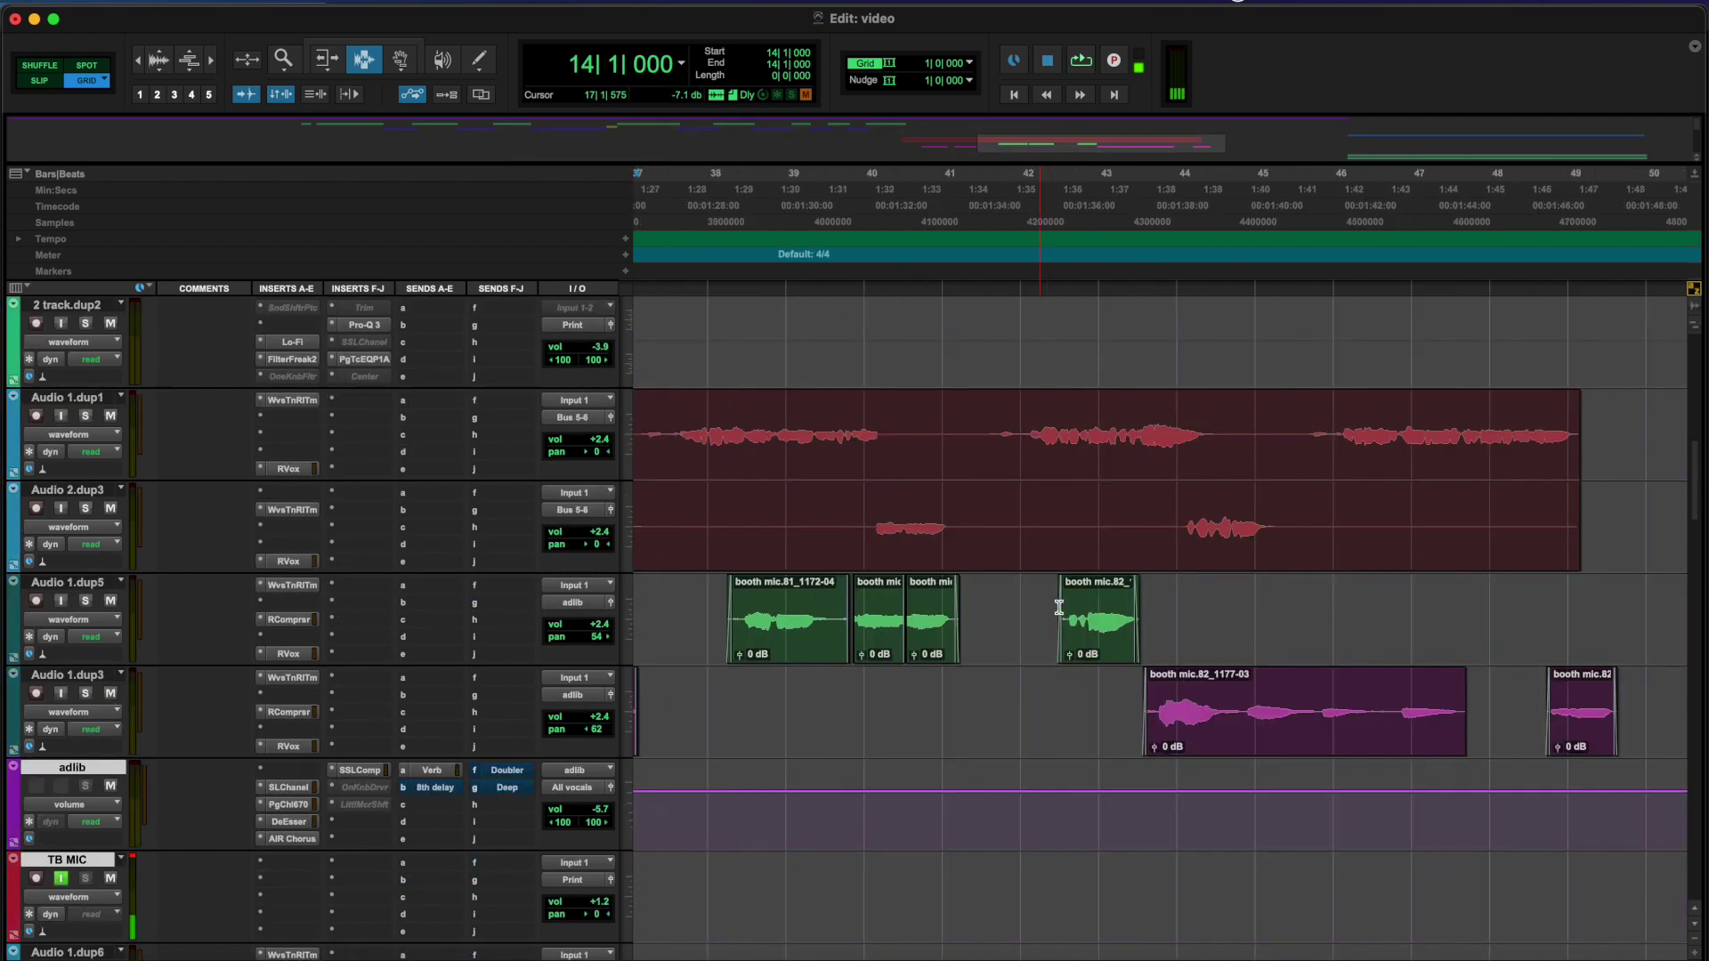
pyautogui.click(1403, 3)
pyautogui.click(1312, 465)
pyautogui.hscroll(8, 1273, 671)
pyautogui.scroll(2, 886, 534)
pyautogui.click(886, 533)
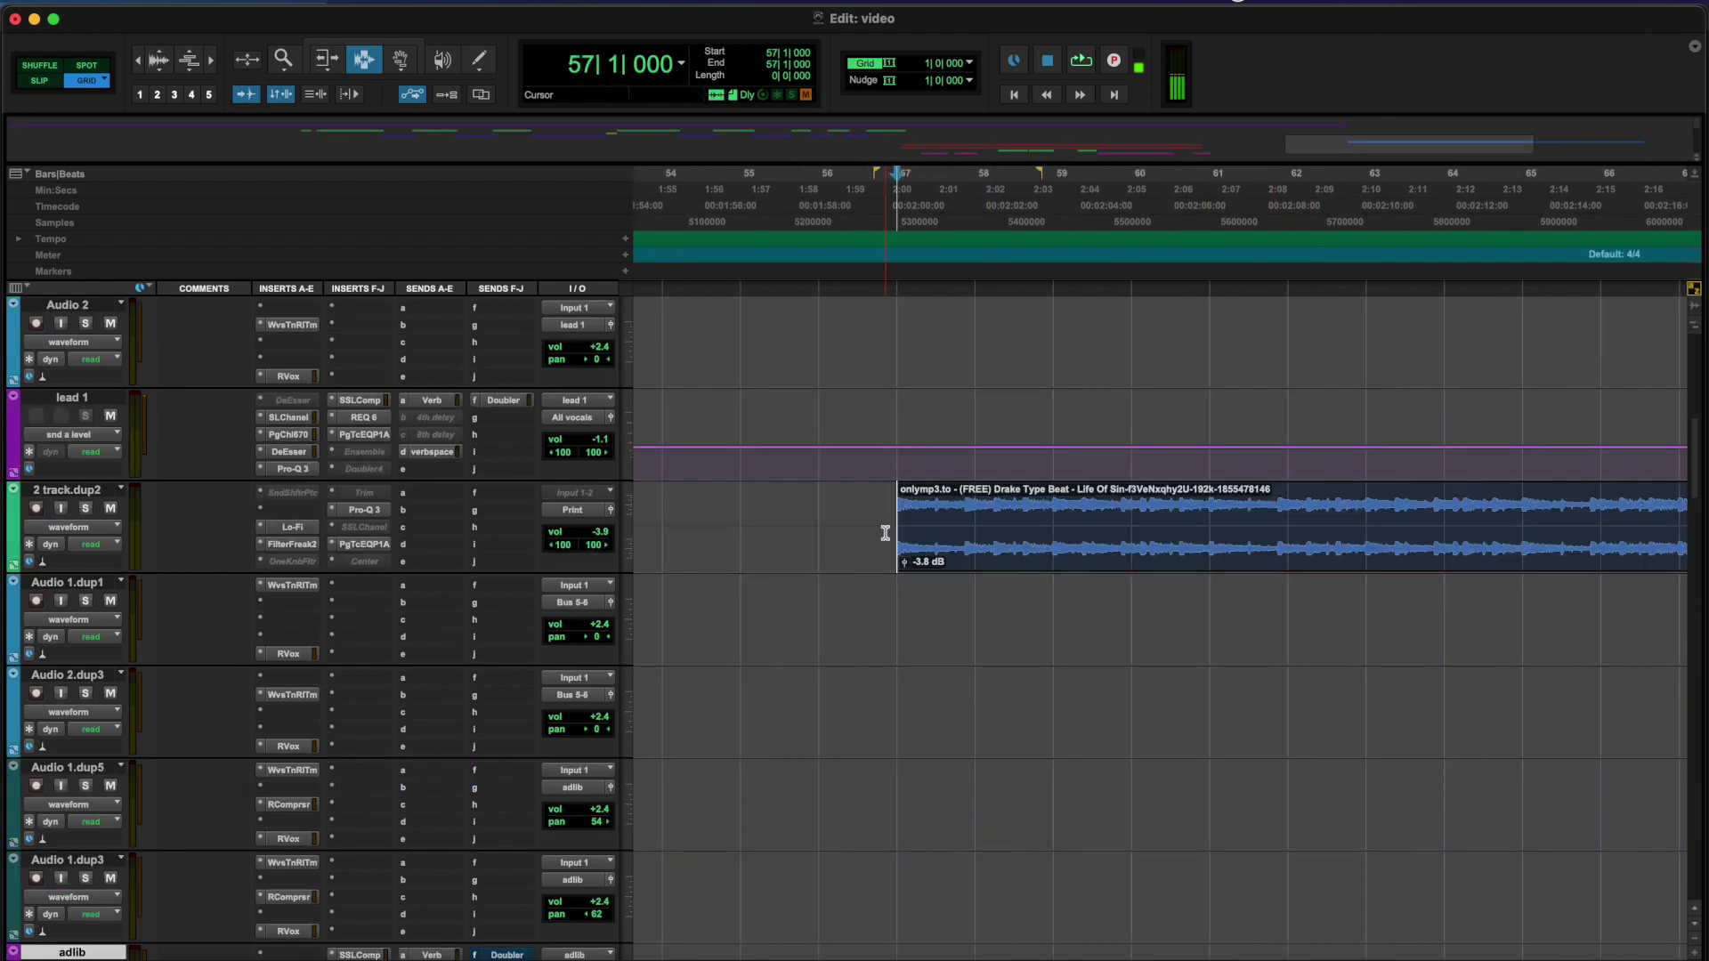
pyautogui.scroll(-5, 886, 533)
pyautogui.hscroll(2, 886, 533)
pyautogui.hscroll(2, 812, 670)
pyautogui.scroll(-3, 626, 695)
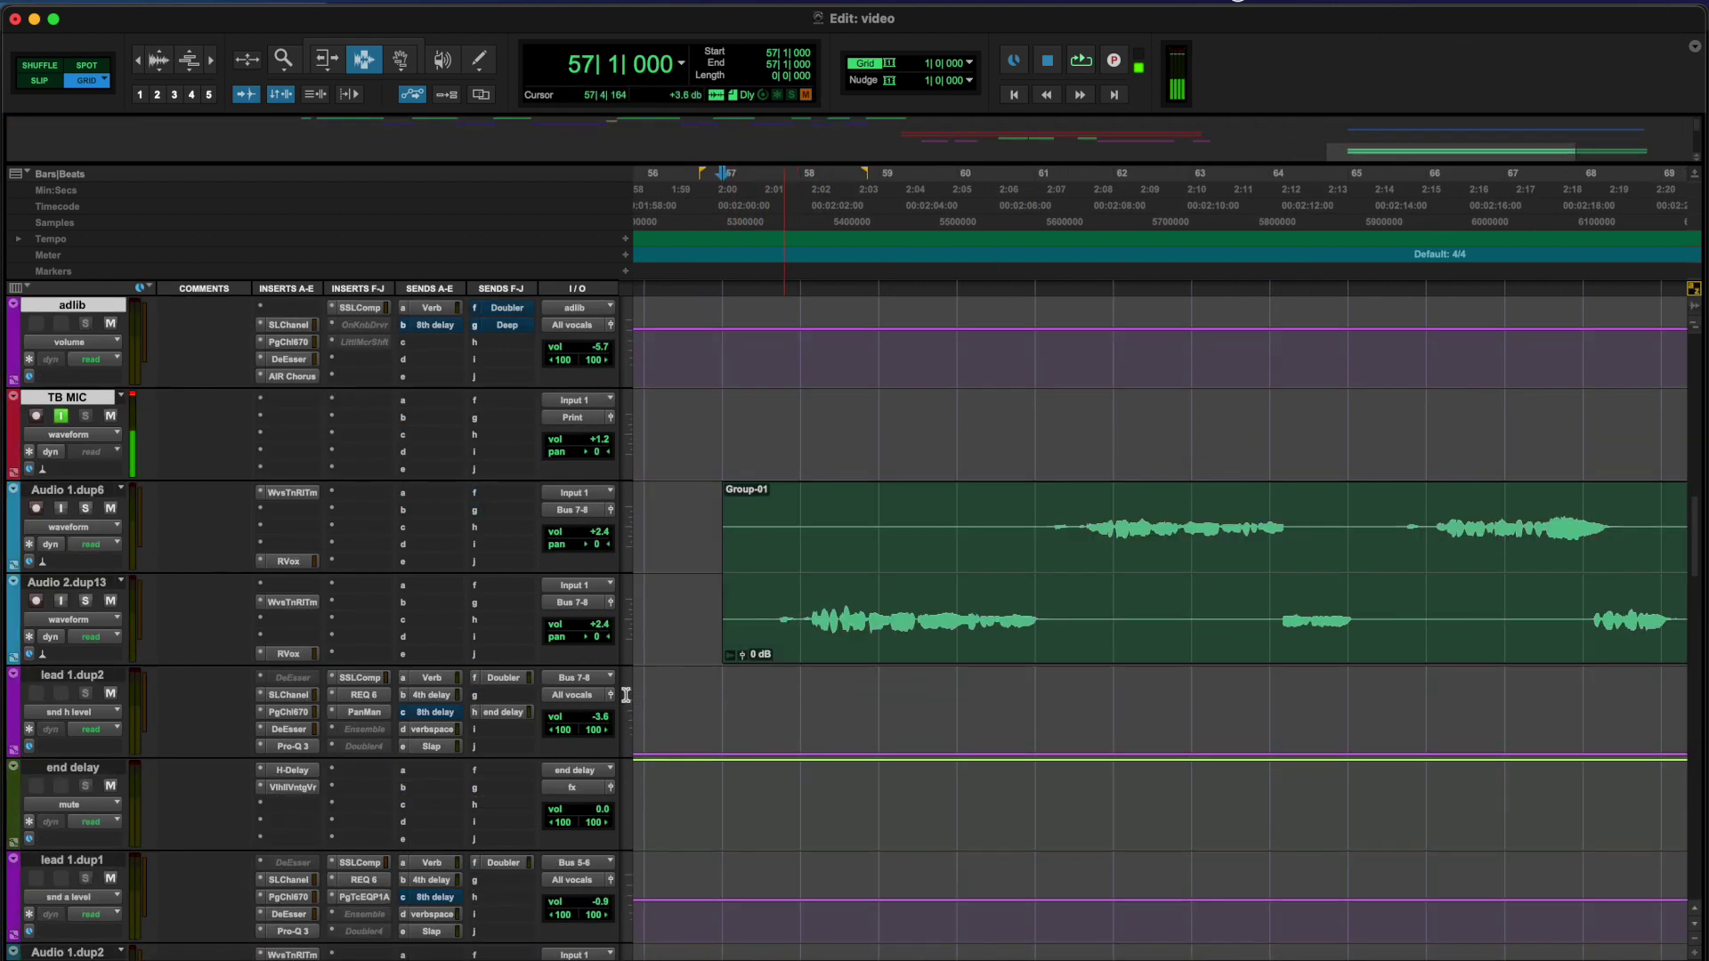
# Review the SSLChannel, PuigChild 670, DeEsser and Pro-Q 3 inserts on lead 1.dup2
pyautogui.click(303, 699)
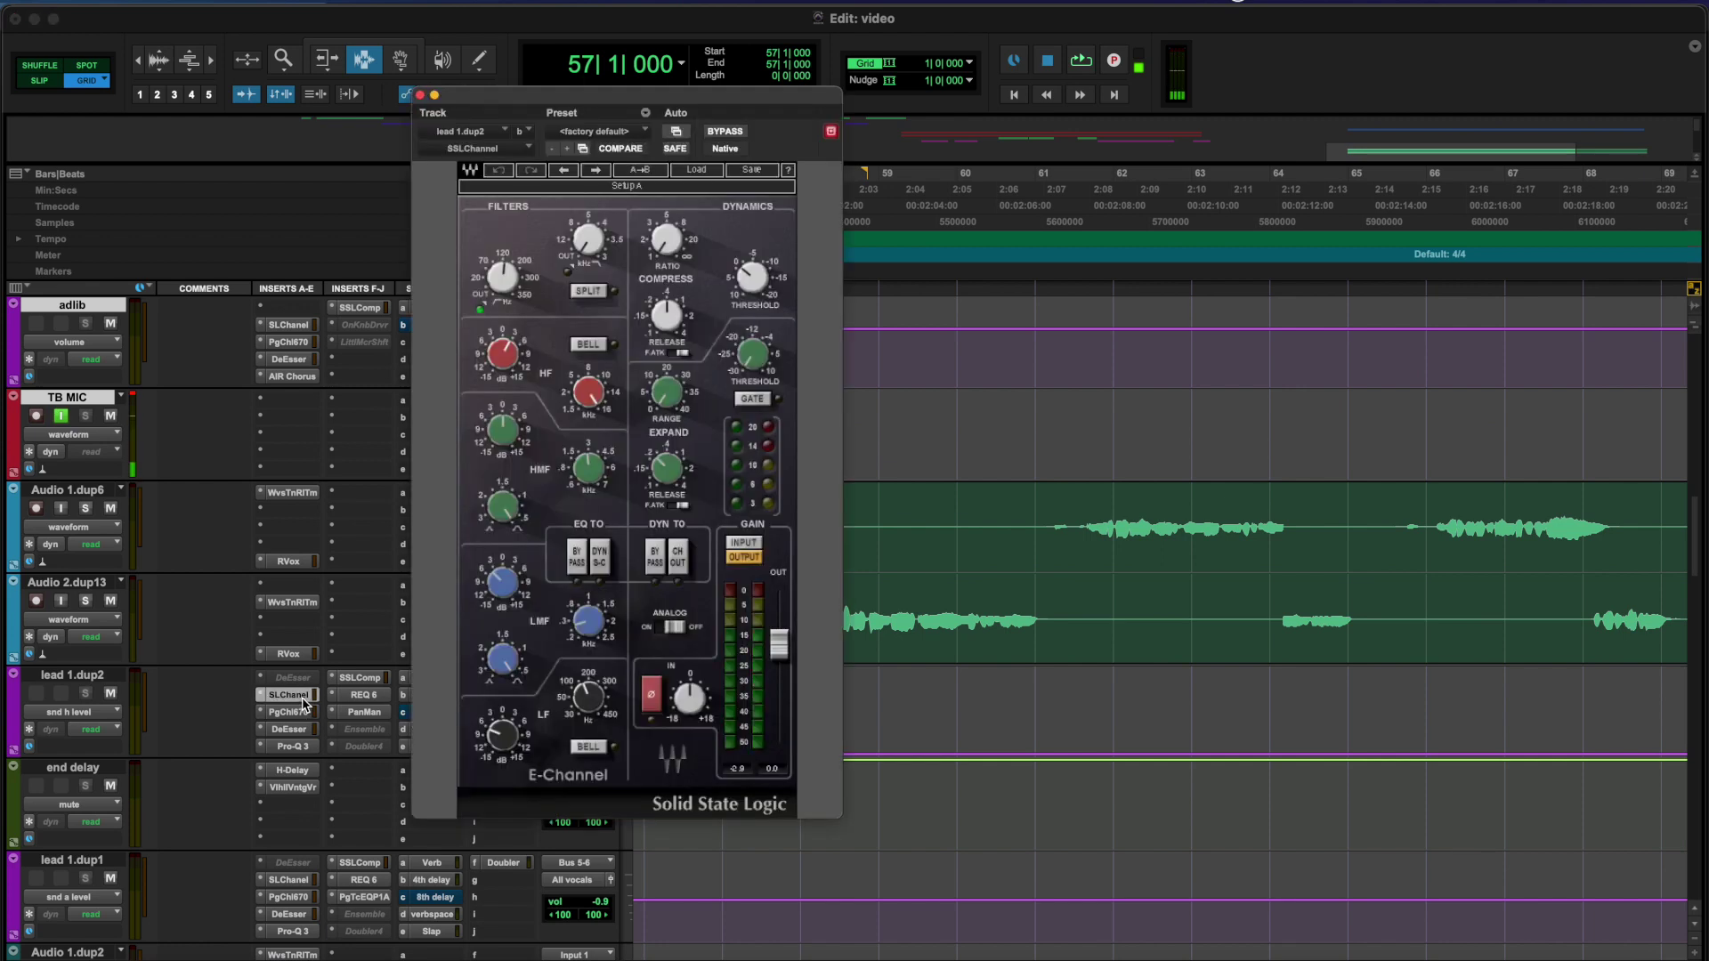
pyautogui.click(303, 699)
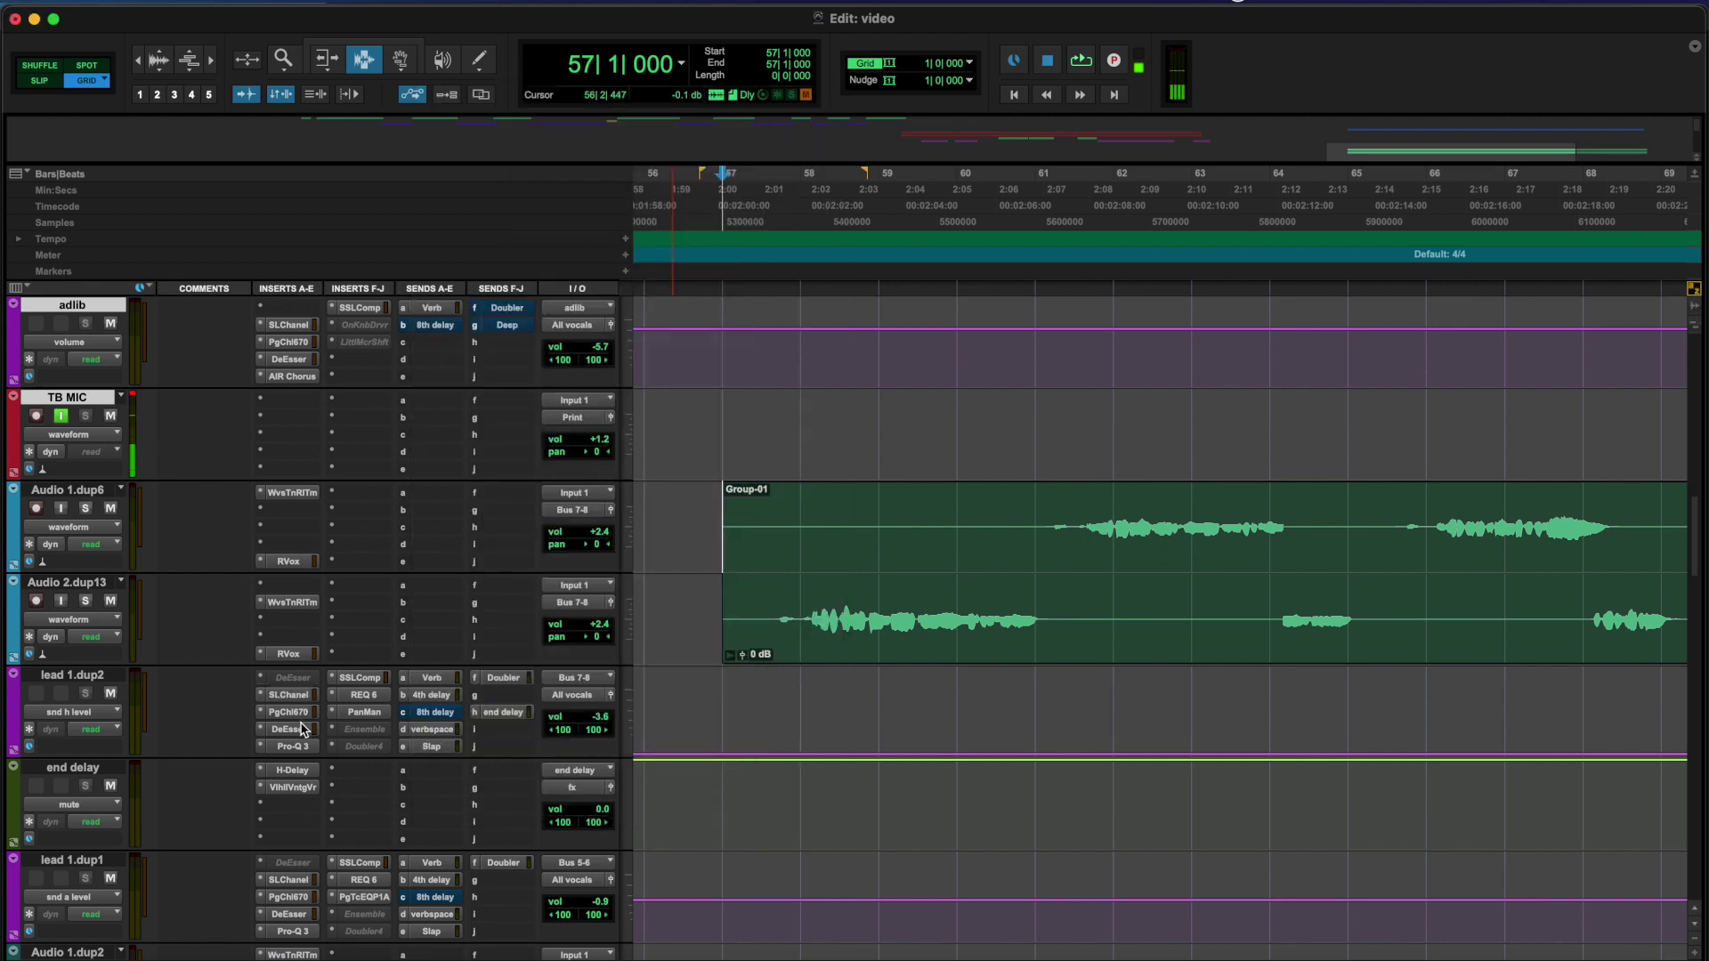
pyautogui.click(303, 714)
pyautogui.click(301, 730)
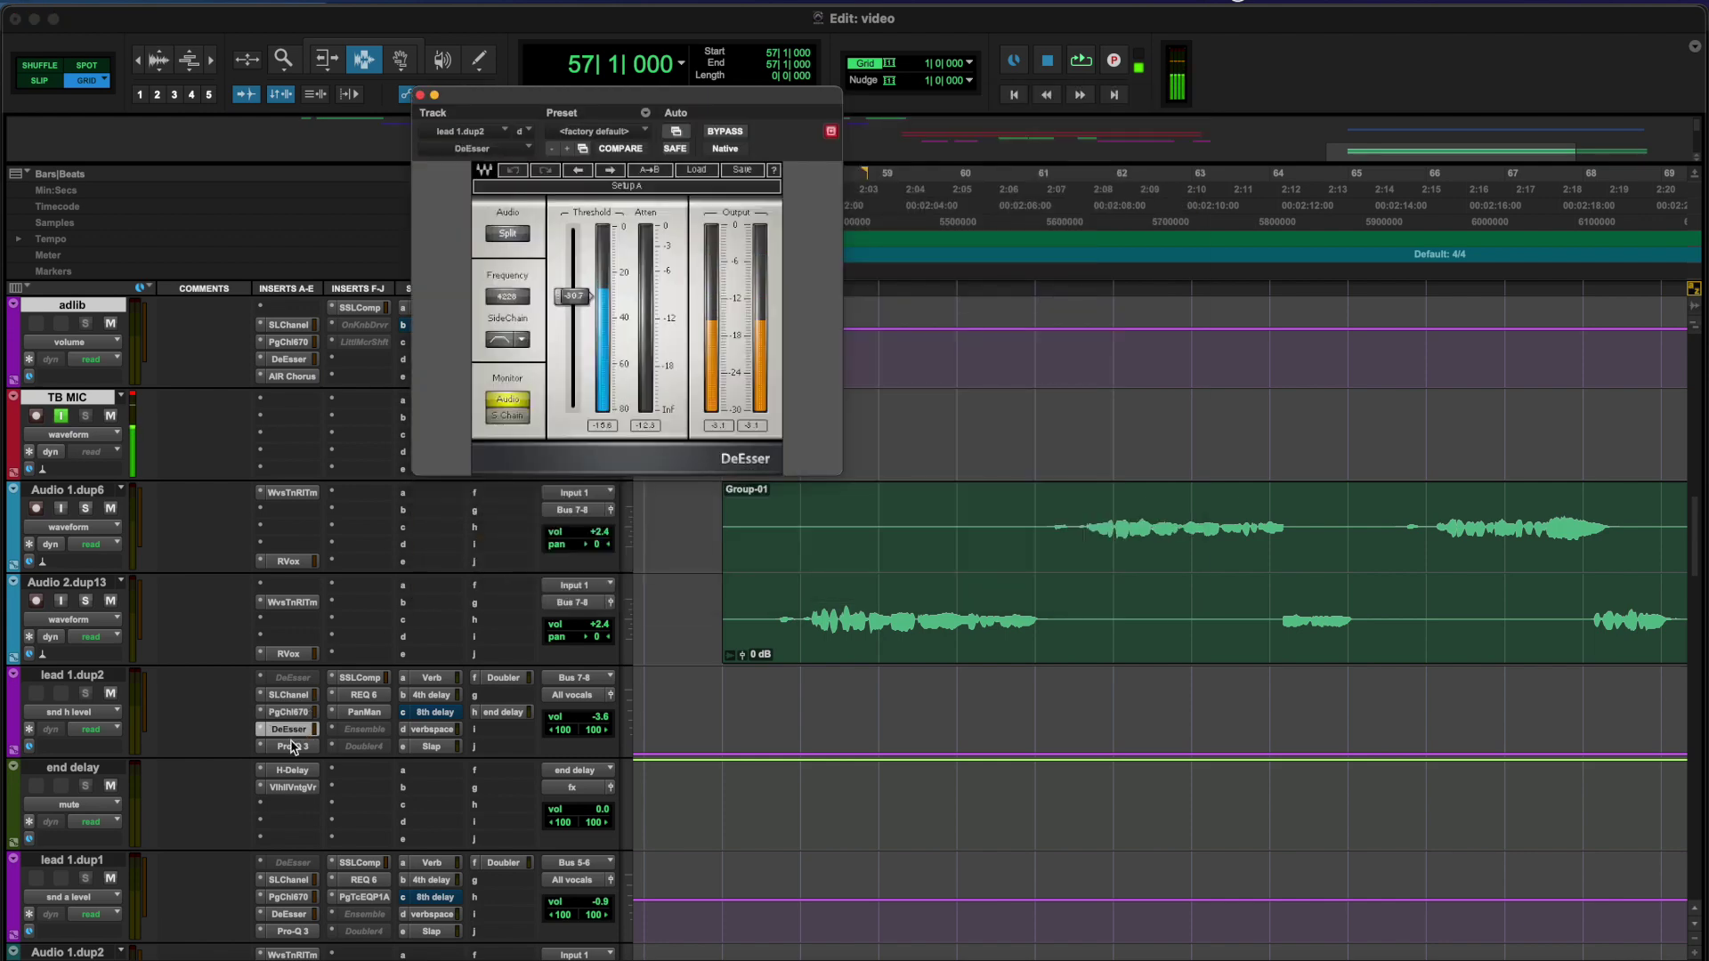
pyautogui.click(298, 746)
# Review lead 1.dup2's SSLComp, the REQ 6 filter curve and PanMan's 2 BarWideSlow MIDI setting
pyautogui.click(361, 679)
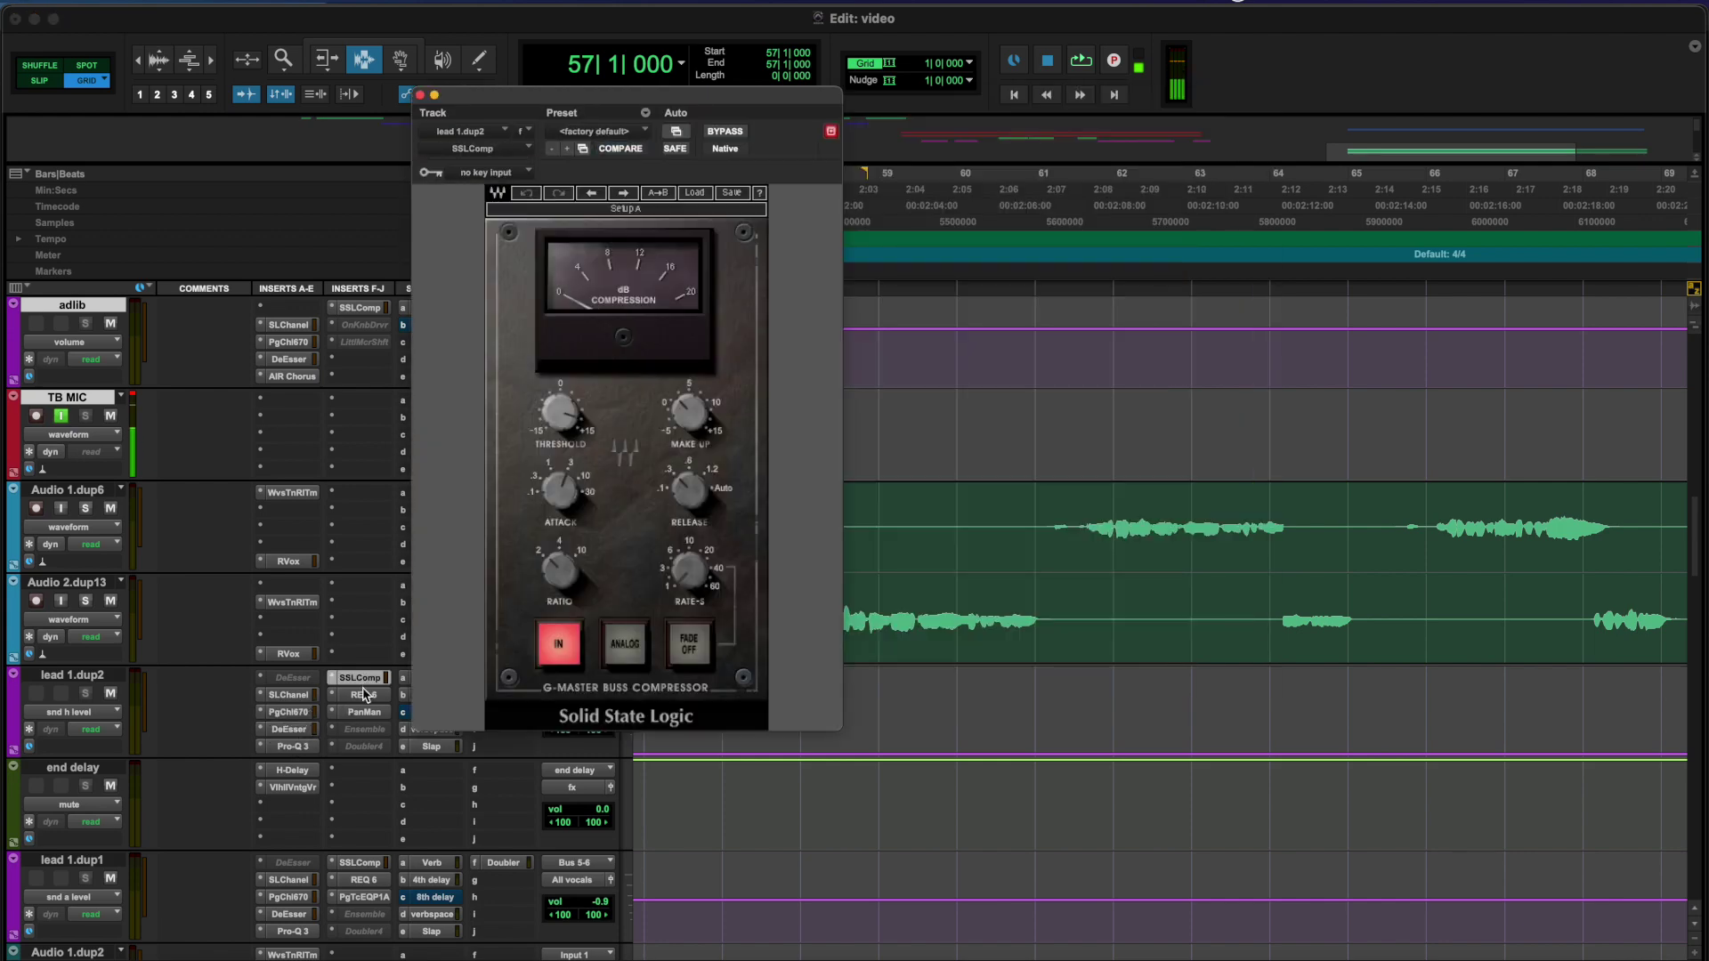
pyautogui.click(363, 696)
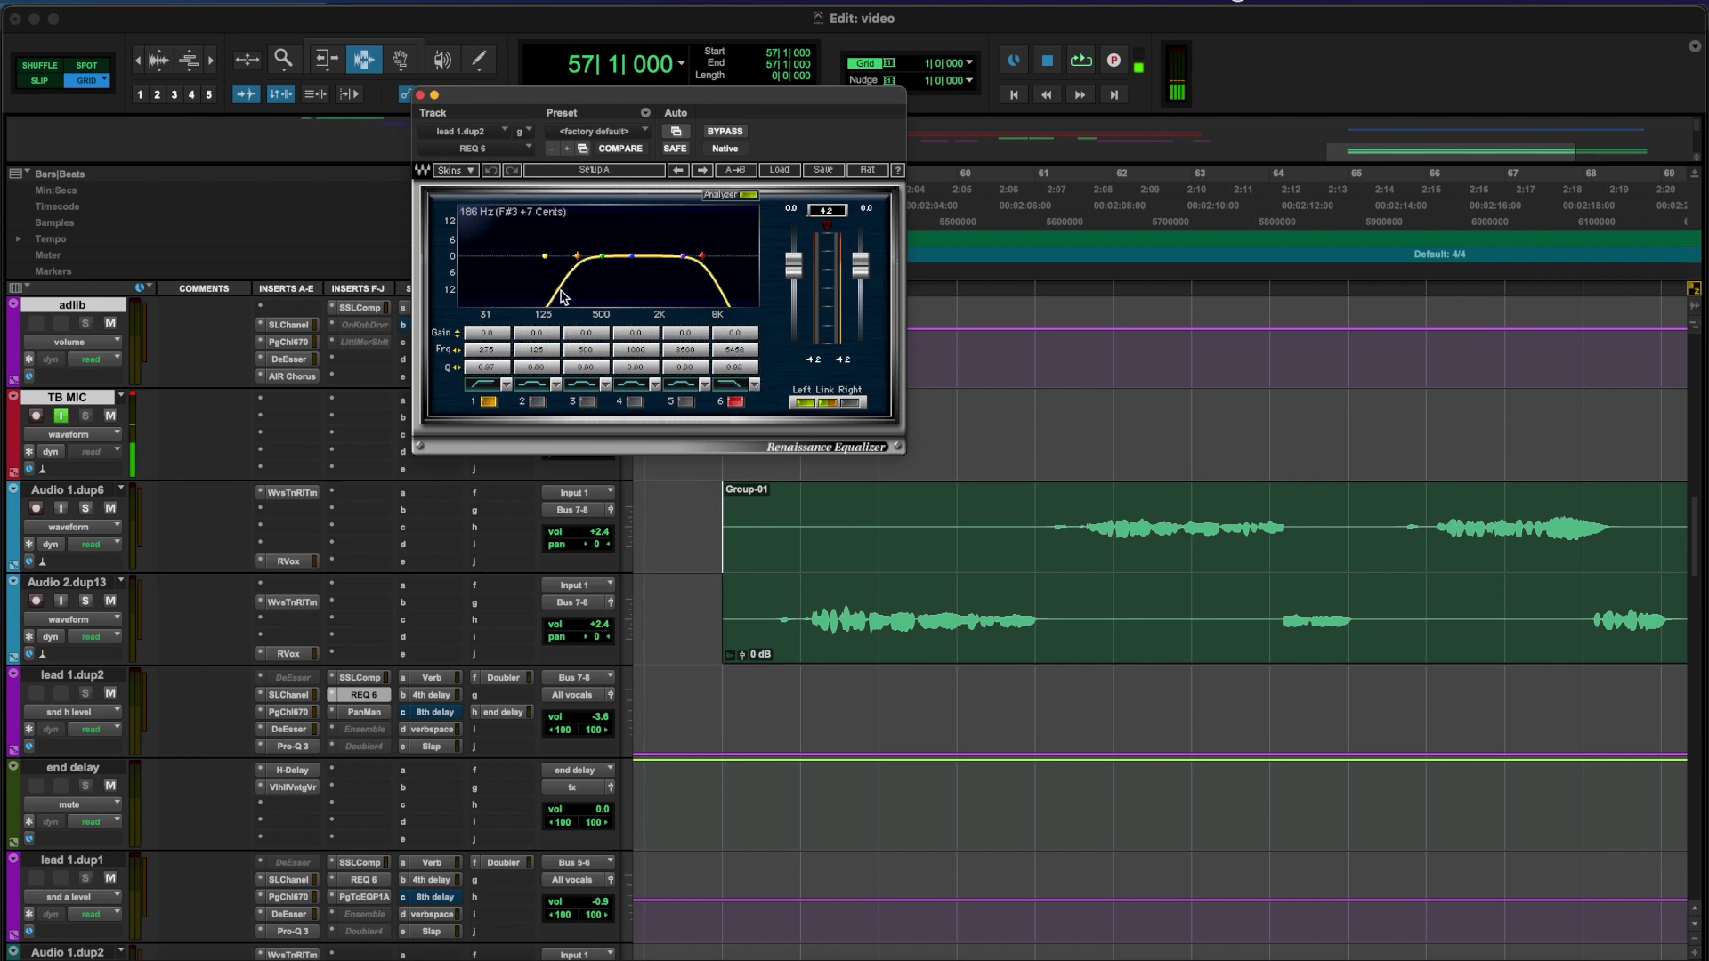
pyautogui.click(758, 621)
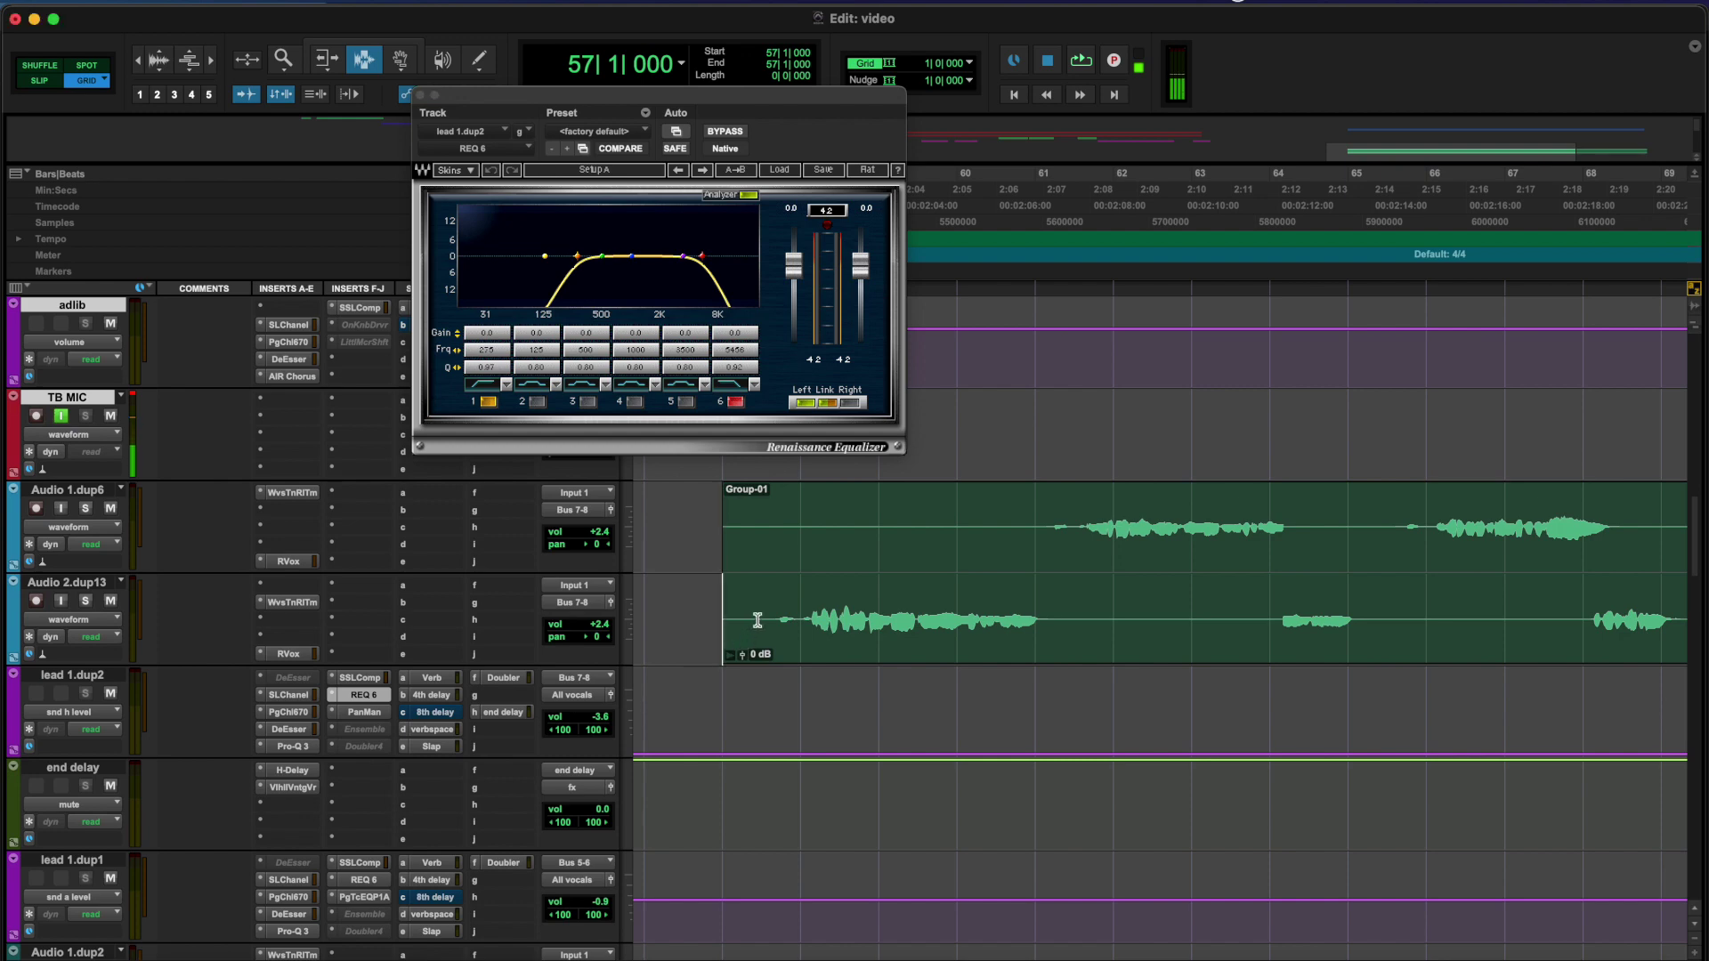
pyautogui.click(365, 712)
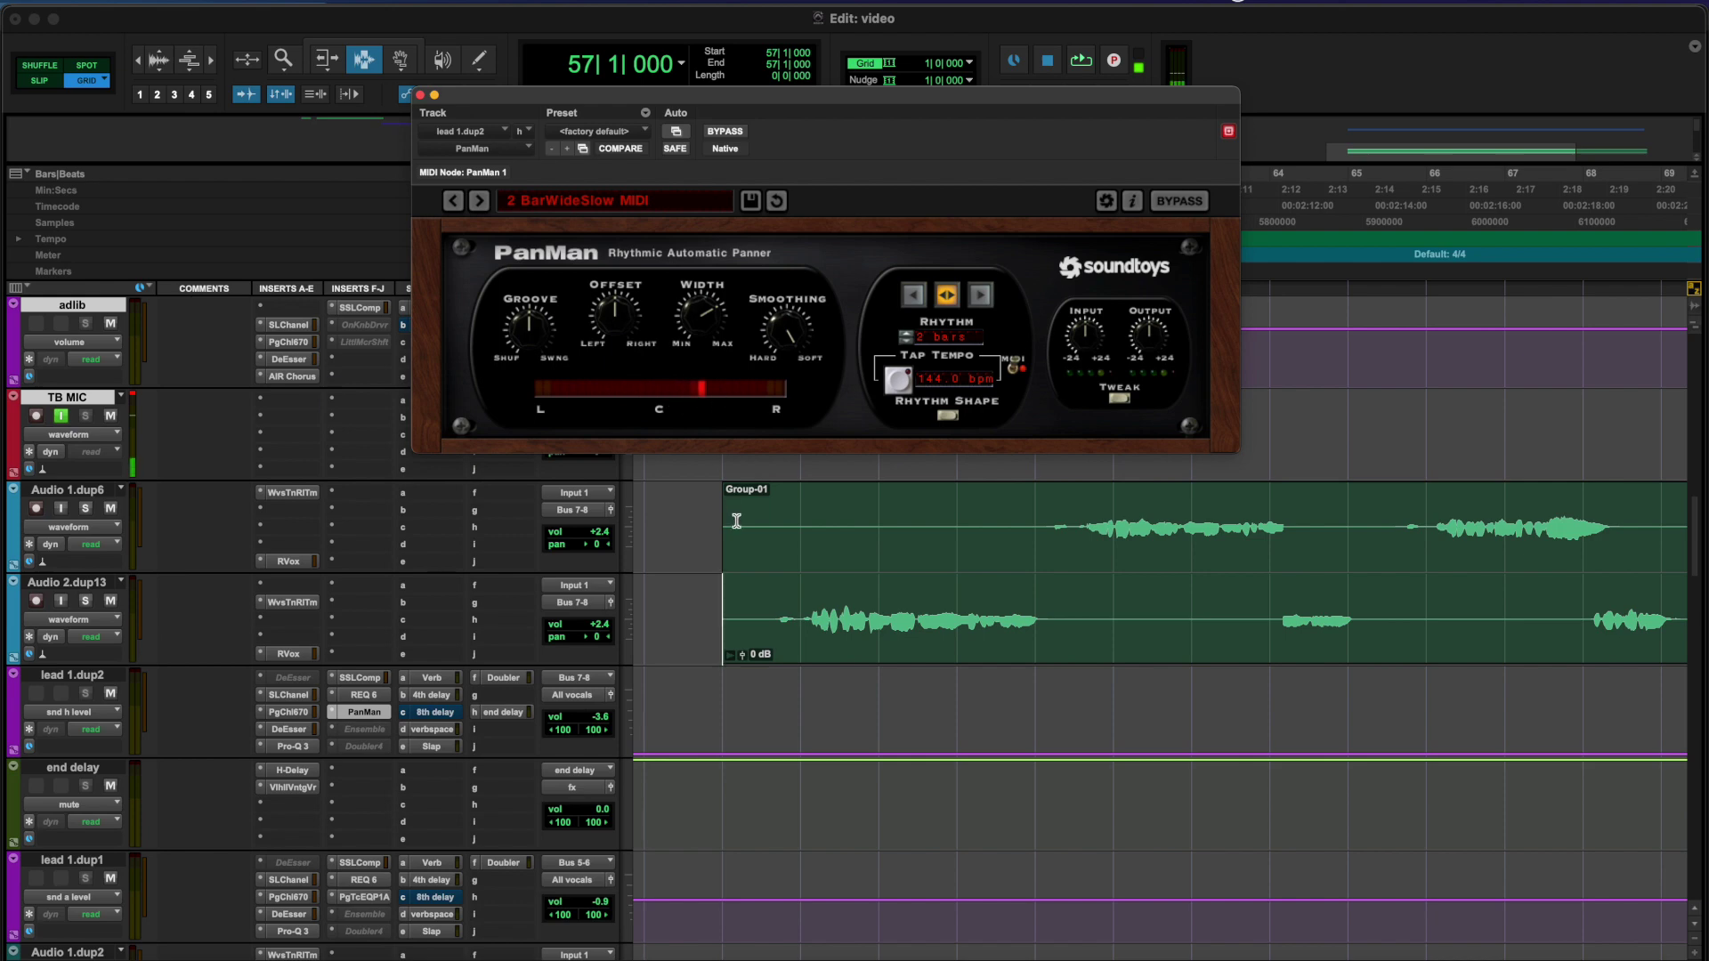
# Check the levels of the Verb, 4th delay, verb space and Slap sends on lead 1.dup2
pyautogui.click(443, 681)
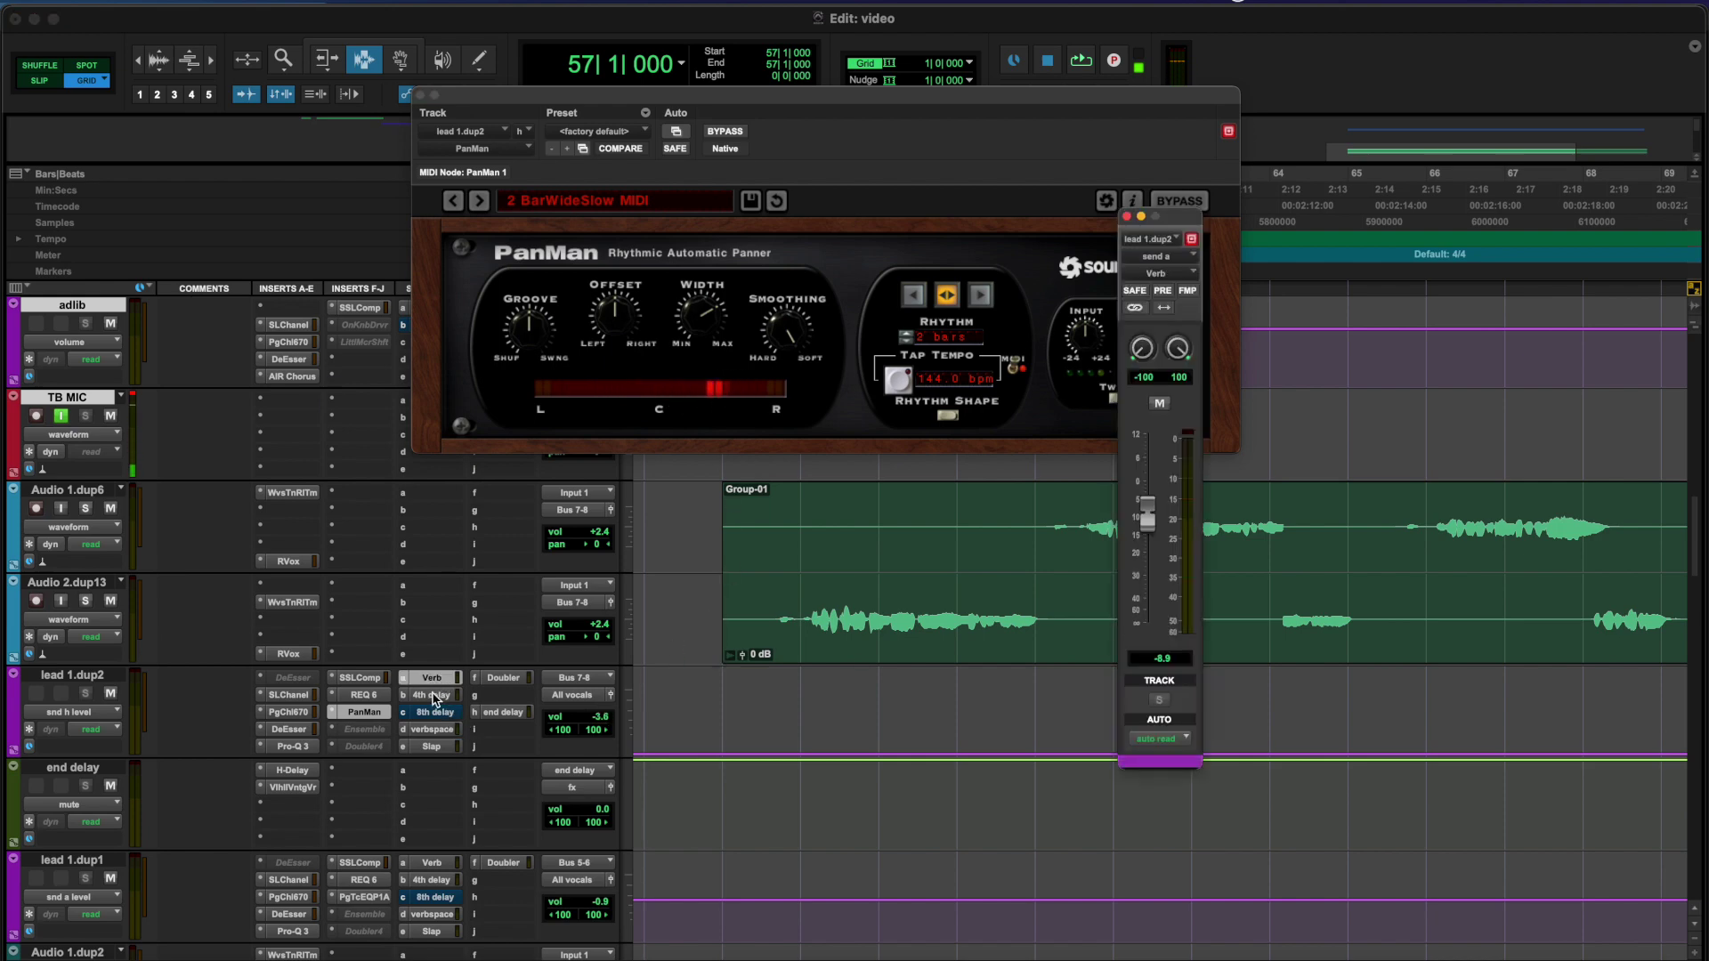
pyautogui.click(435, 697)
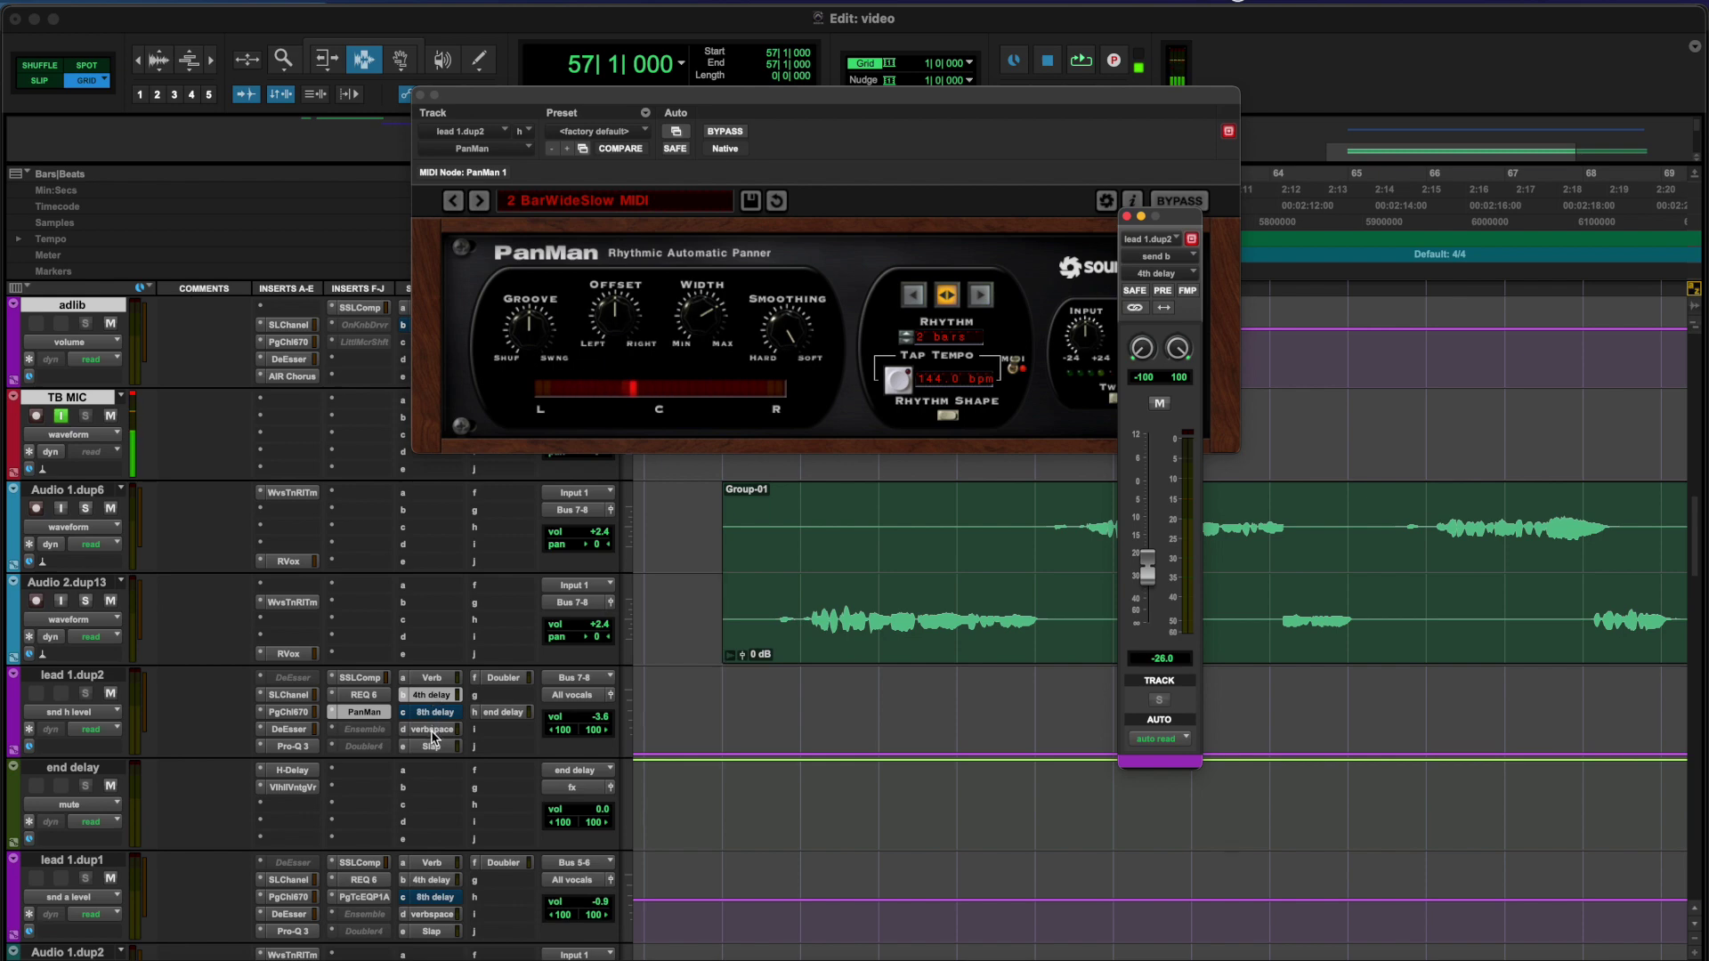
pyautogui.click(433, 734)
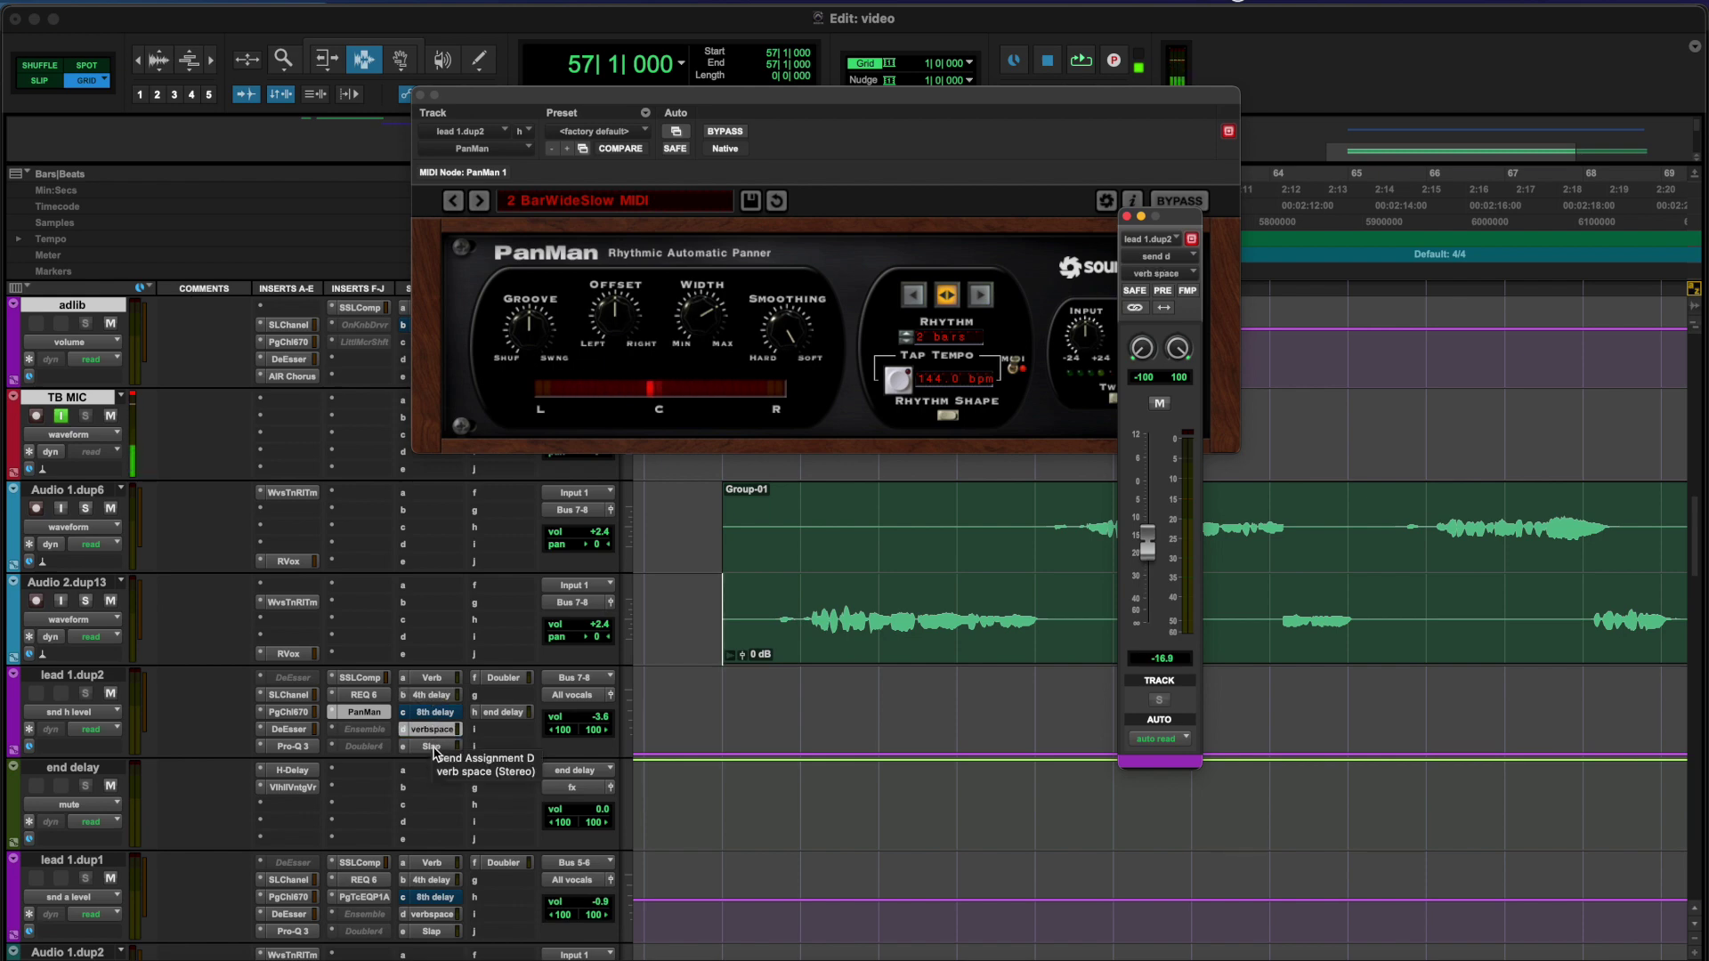
pyautogui.click(433, 748)
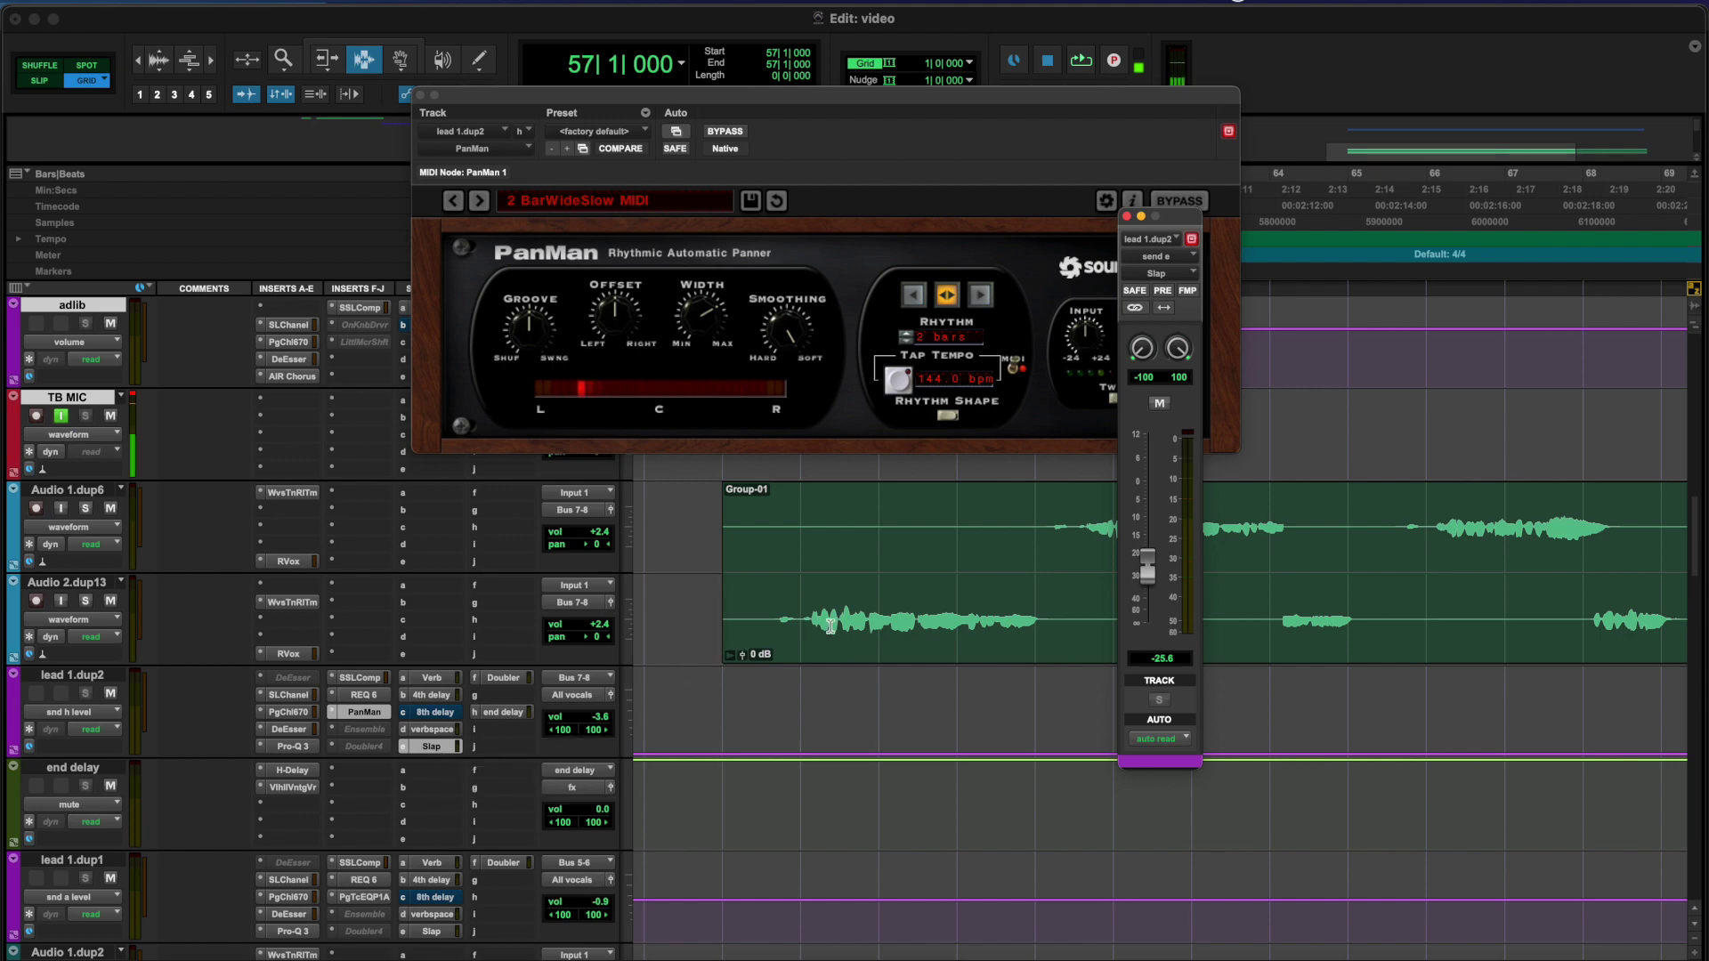
# Play Audio 1.dup6 and Audio 2.dup13 soloed from bar 58, raising lead 1.dup2's Slap send to about -1.4 dB before setting it to -21.0 dB
pyautogui.click(85, 508)
pyautogui.press('space')
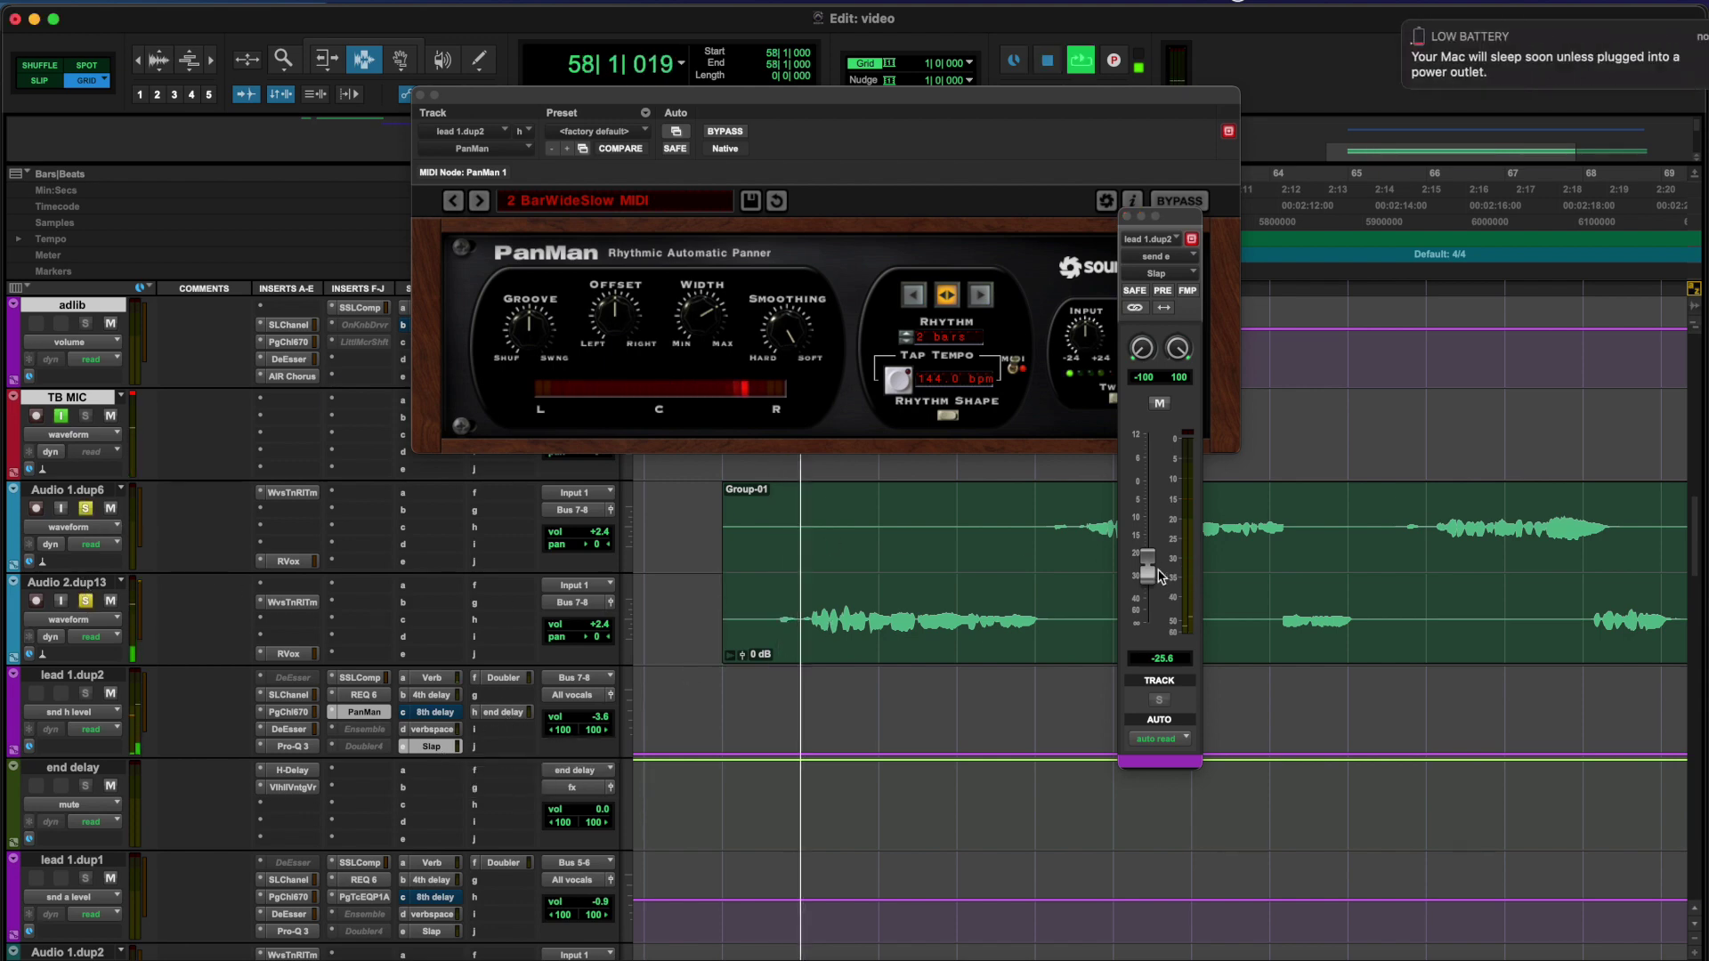
pyautogui.moveTo(1147, 572); pyautogui.dragTo(1149, 491)
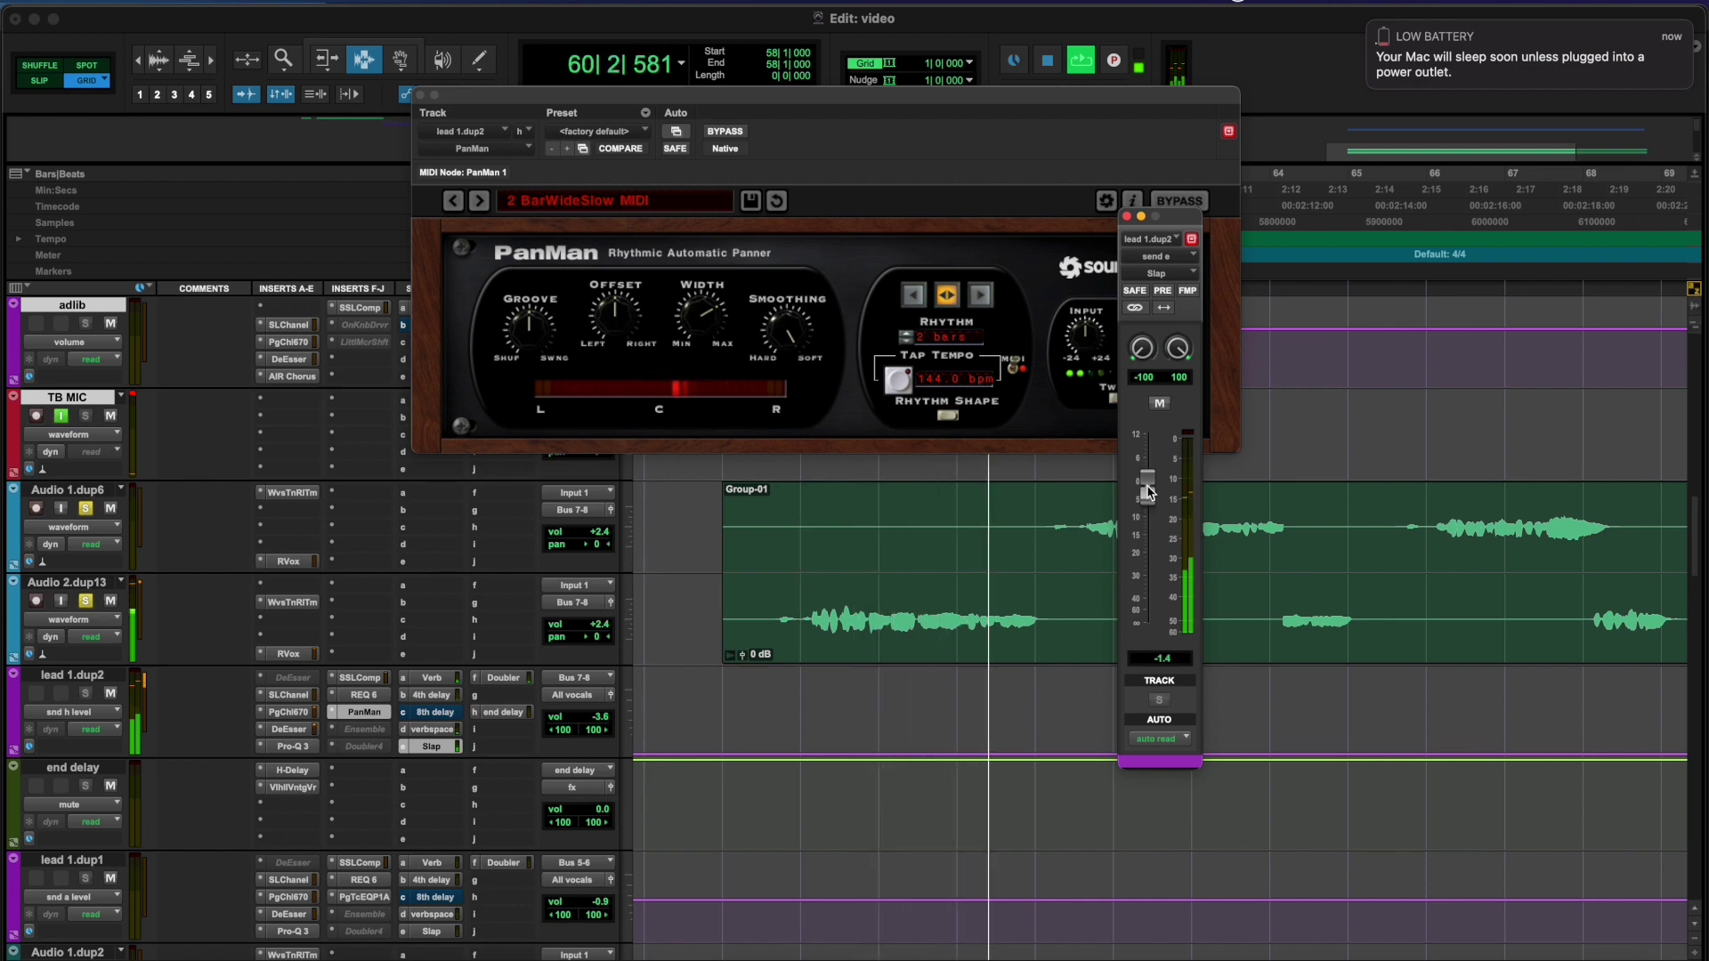
pyautogui.moveTo(1148, 491); pyautogui.dragTo(1138, 559)
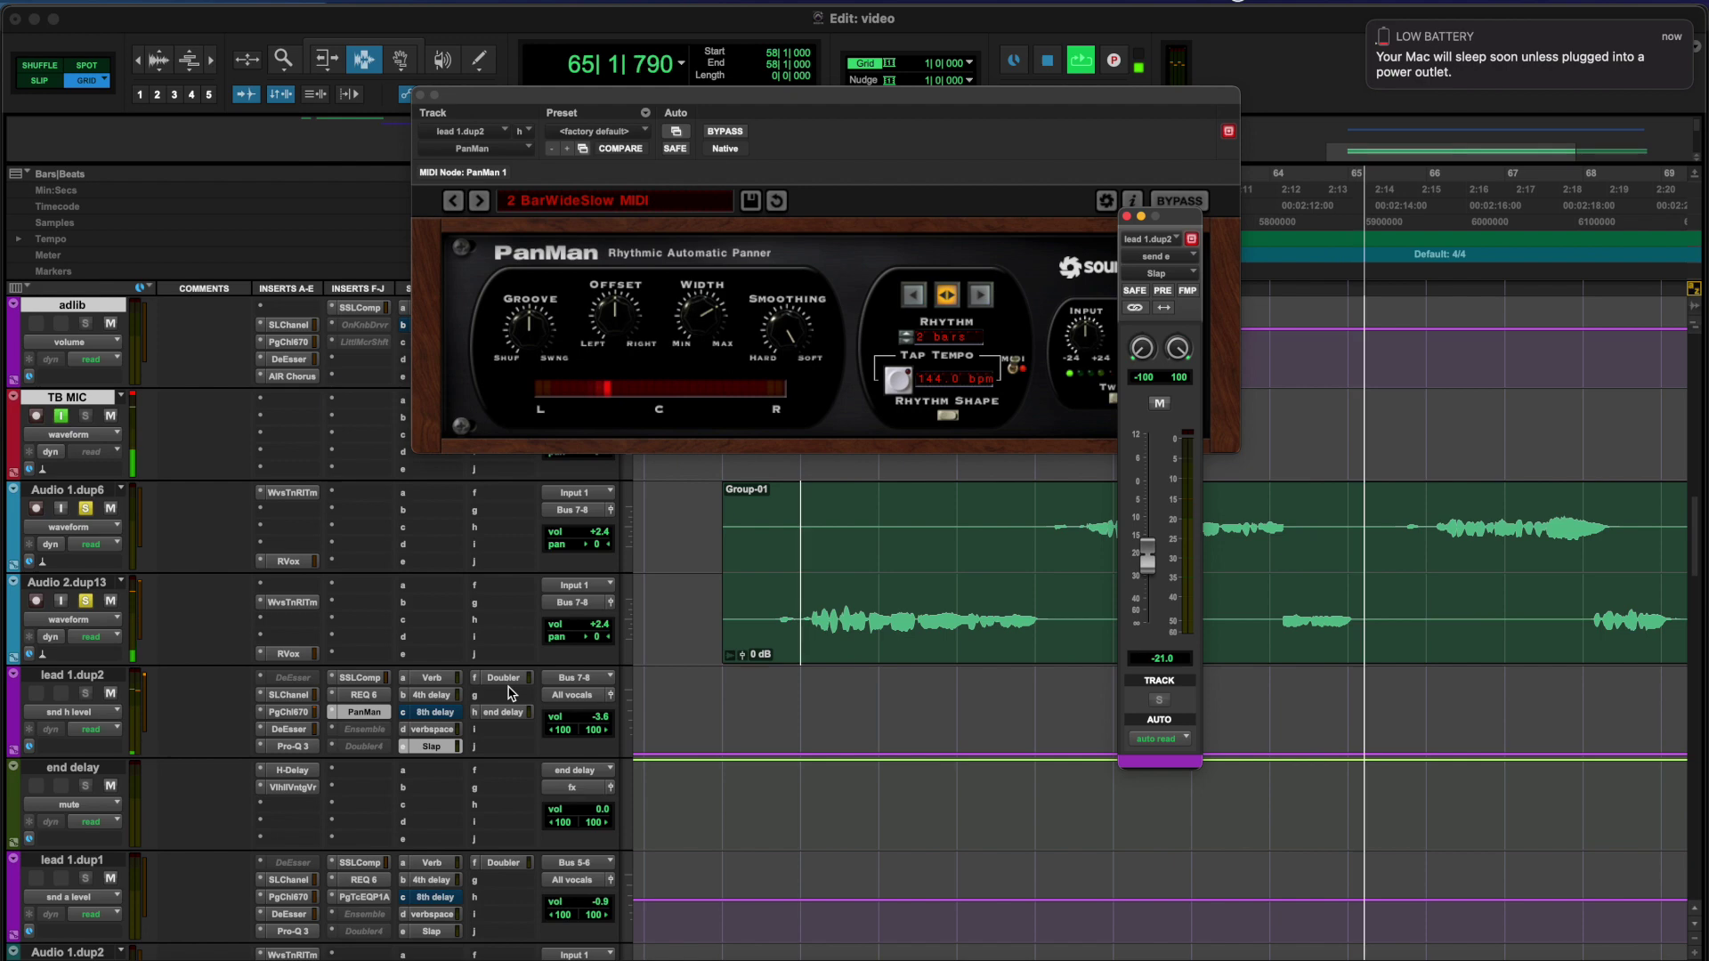
pyautogui.press('space')
# Examine lead 1.dup2's end delay send and its level automation around bar 72, including the track's list of automation views
pyautogui.click(503, 712)
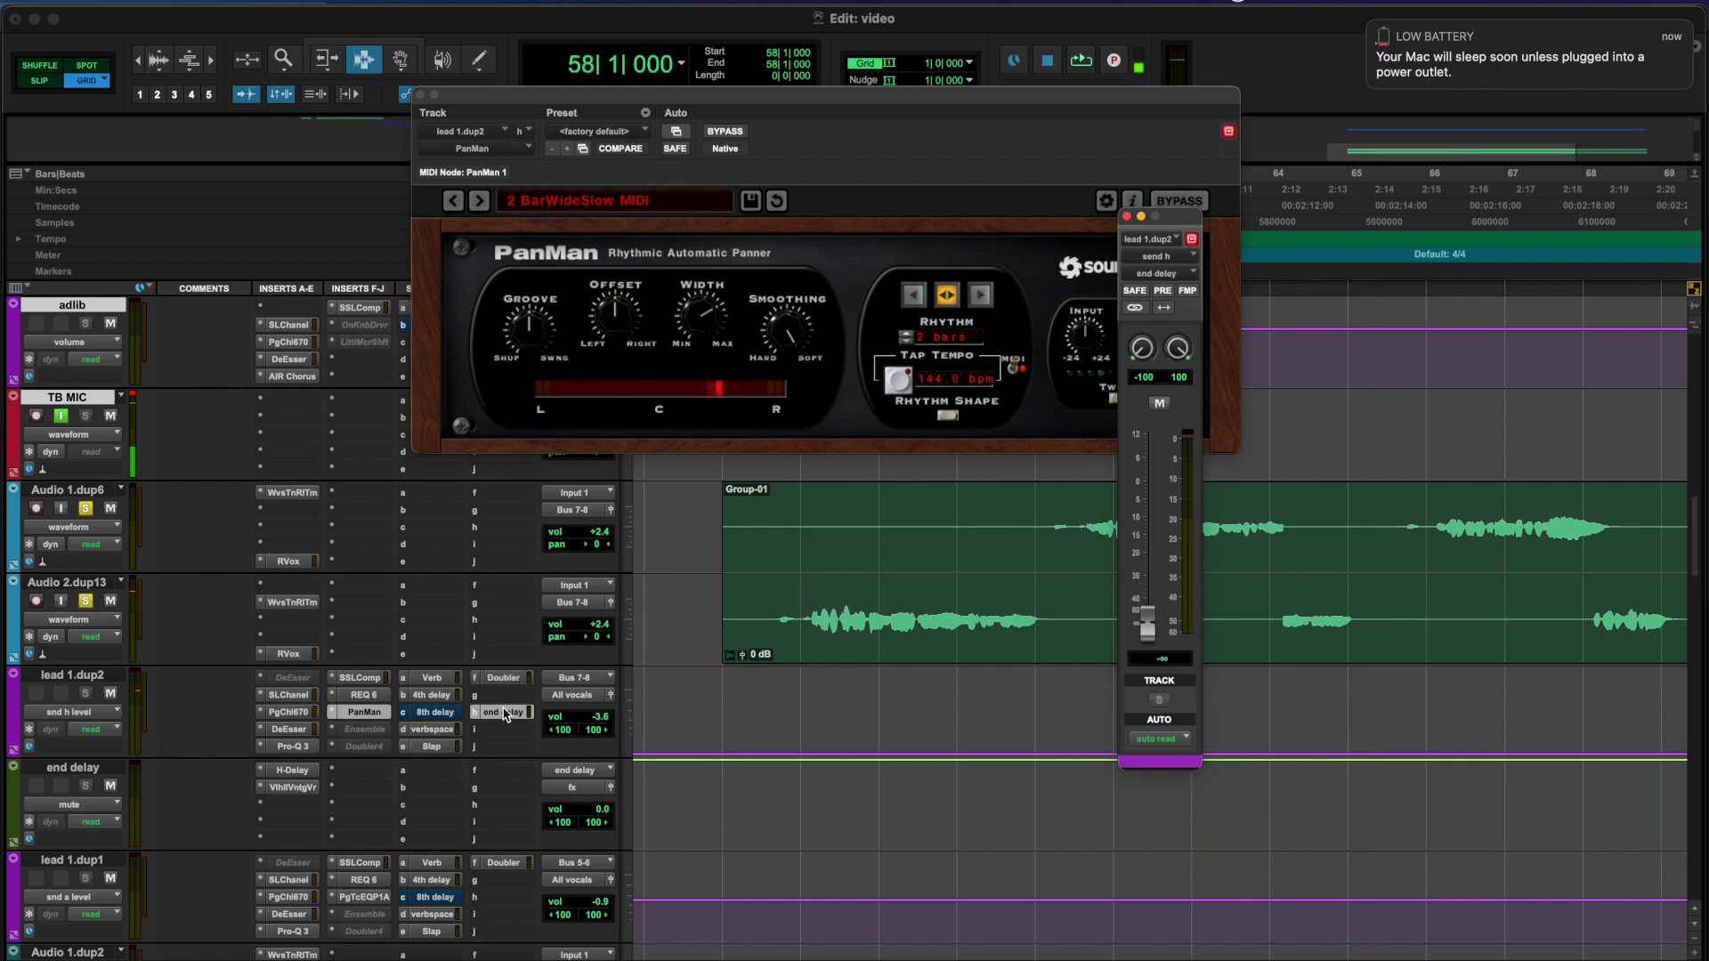
pyautogui.hscroll(10, 996, 629)
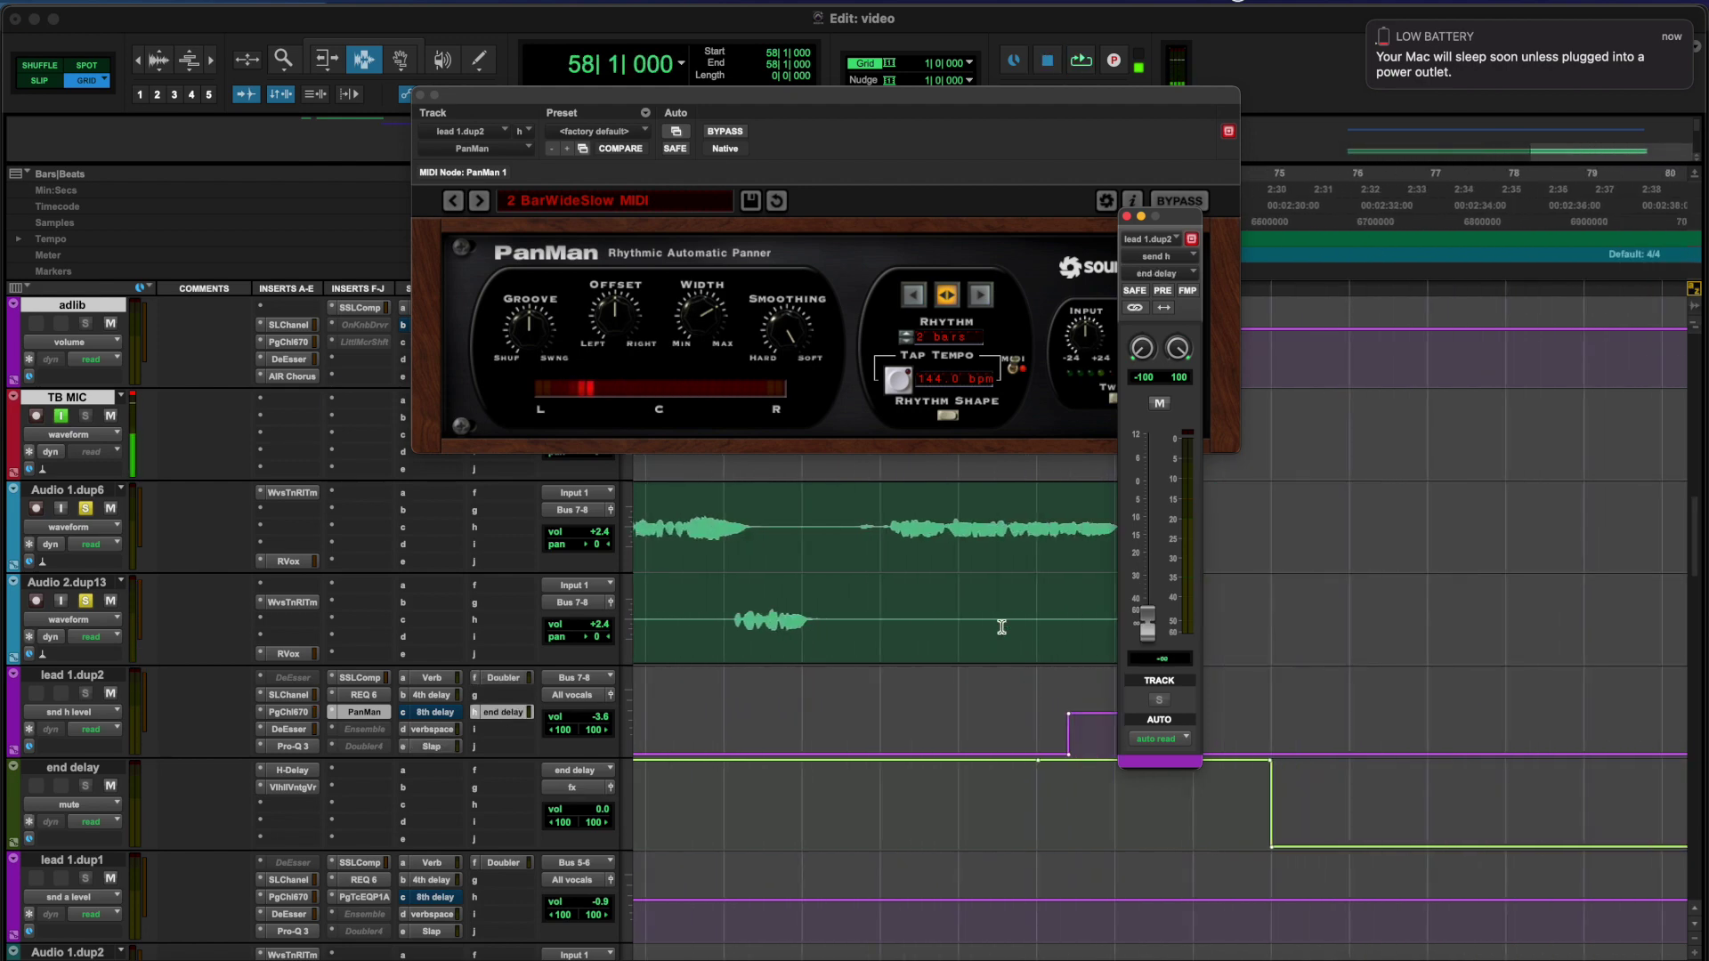
pyautogui.scroll(-2, 1006, 646)
pyautogui.hscroll(1, 979, 636)
pyautogui.click(960, 633)
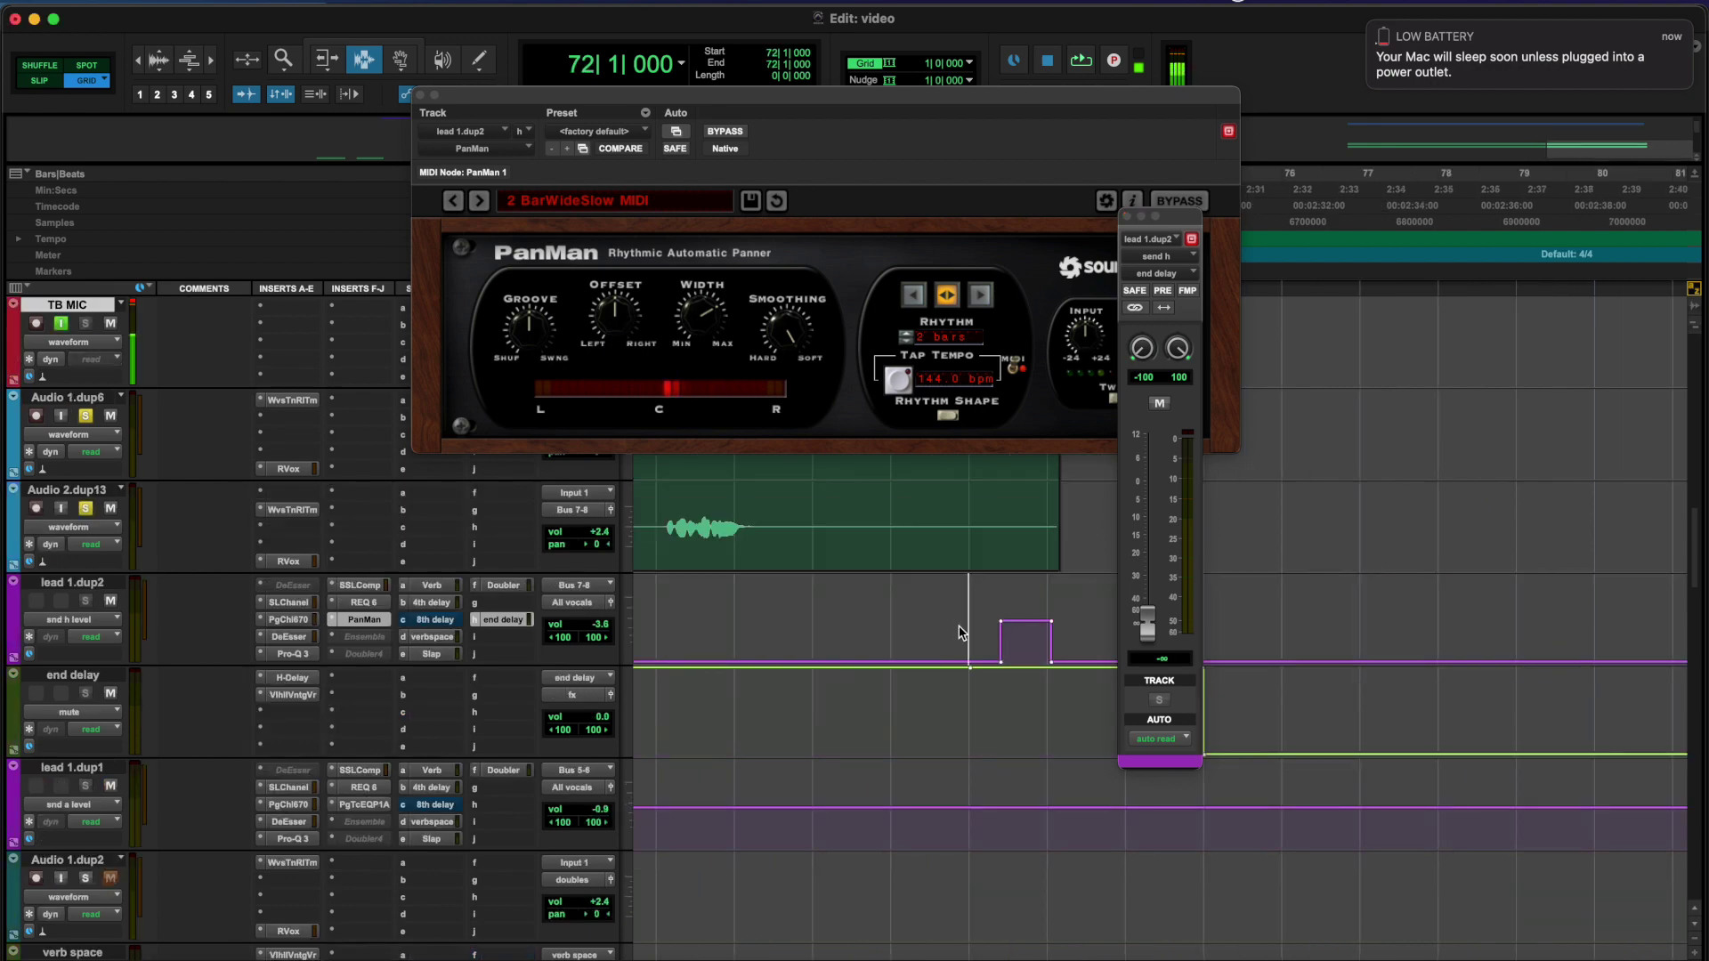
pyautogui.click(86, 625)
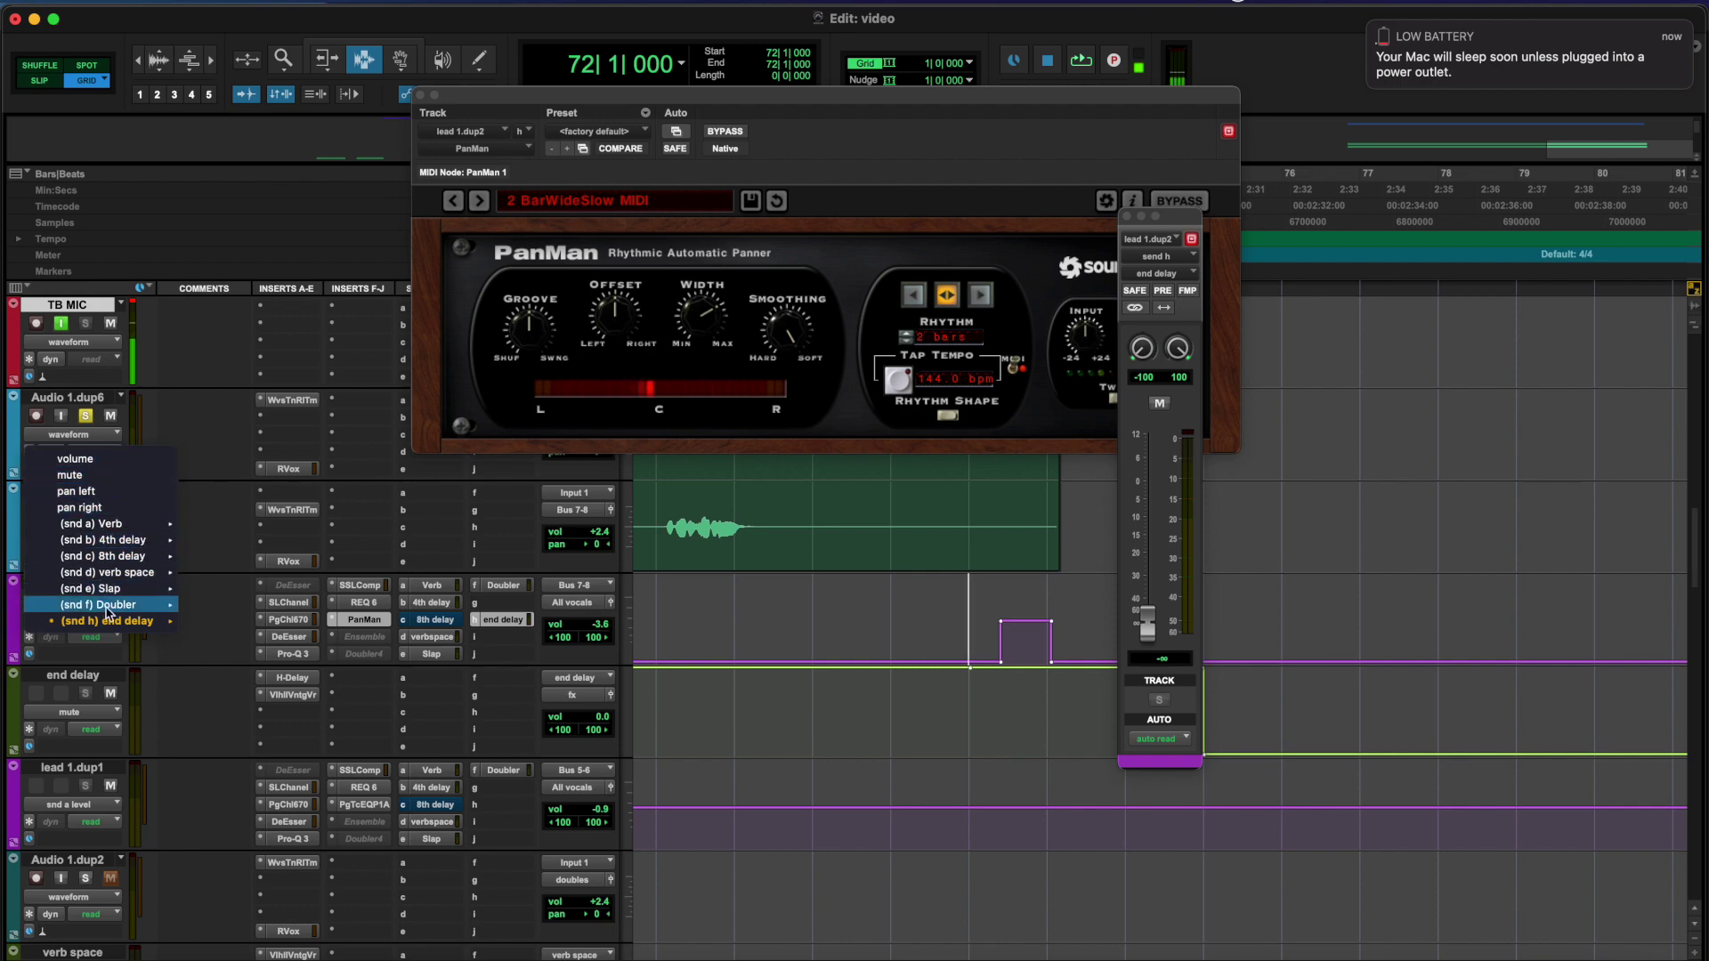
pyautogui.moveTo(107, 622)
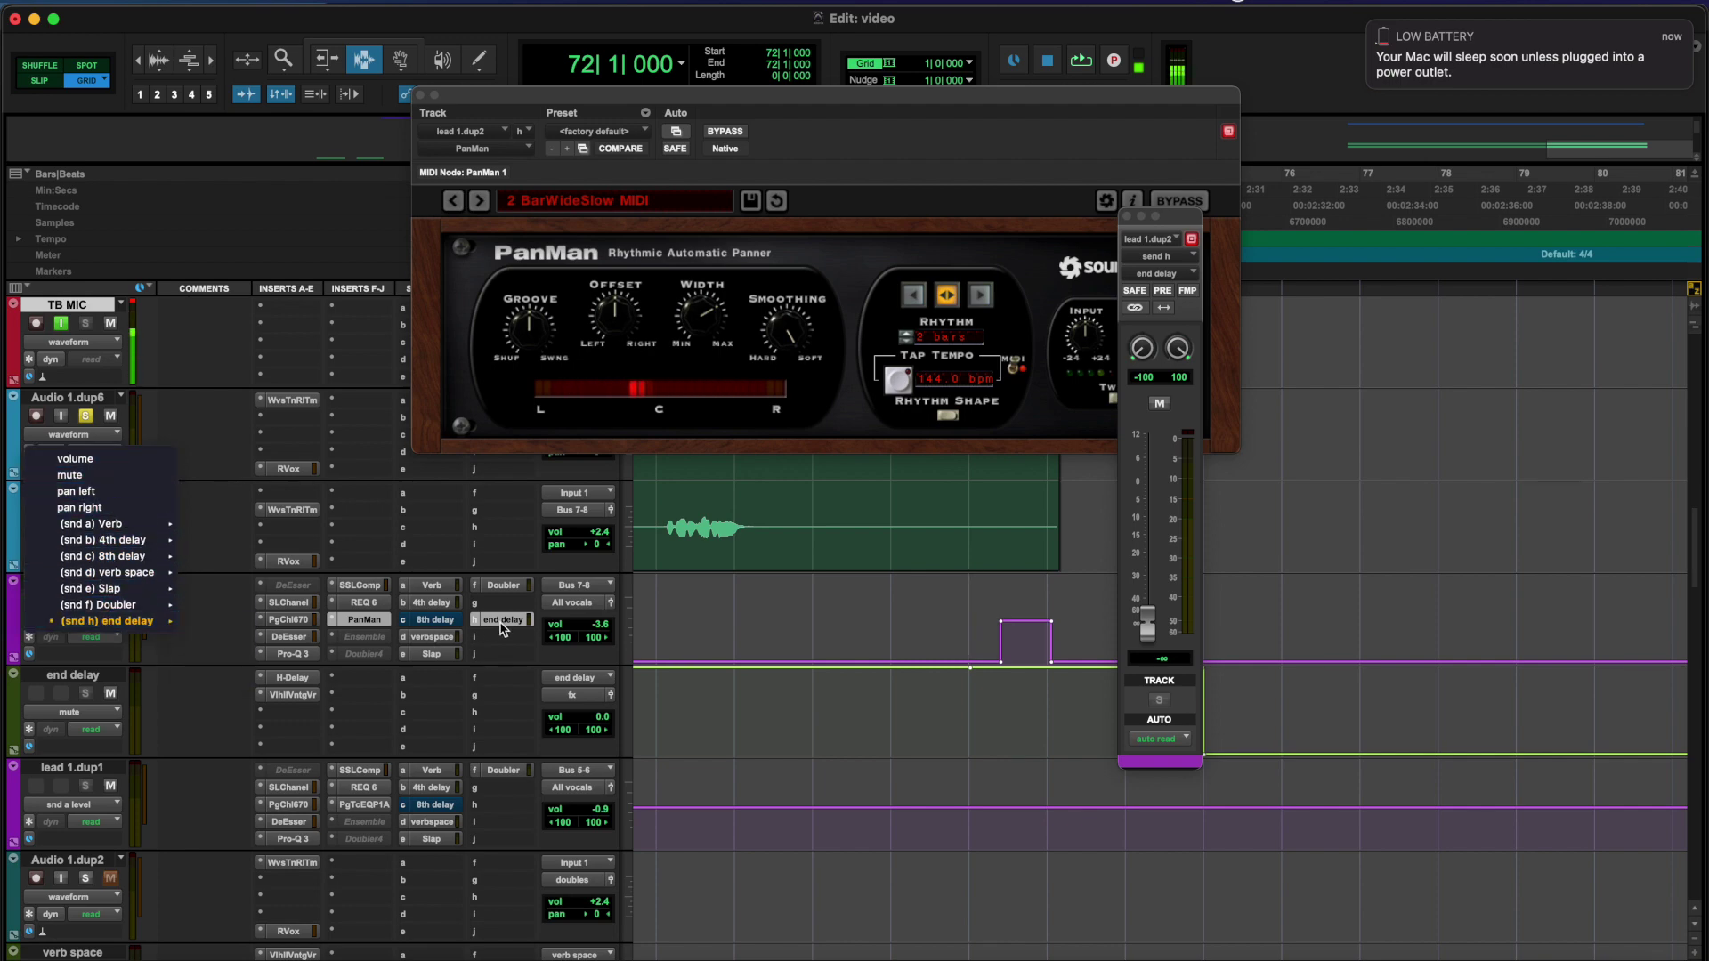
pyautogui.click(457, 651)
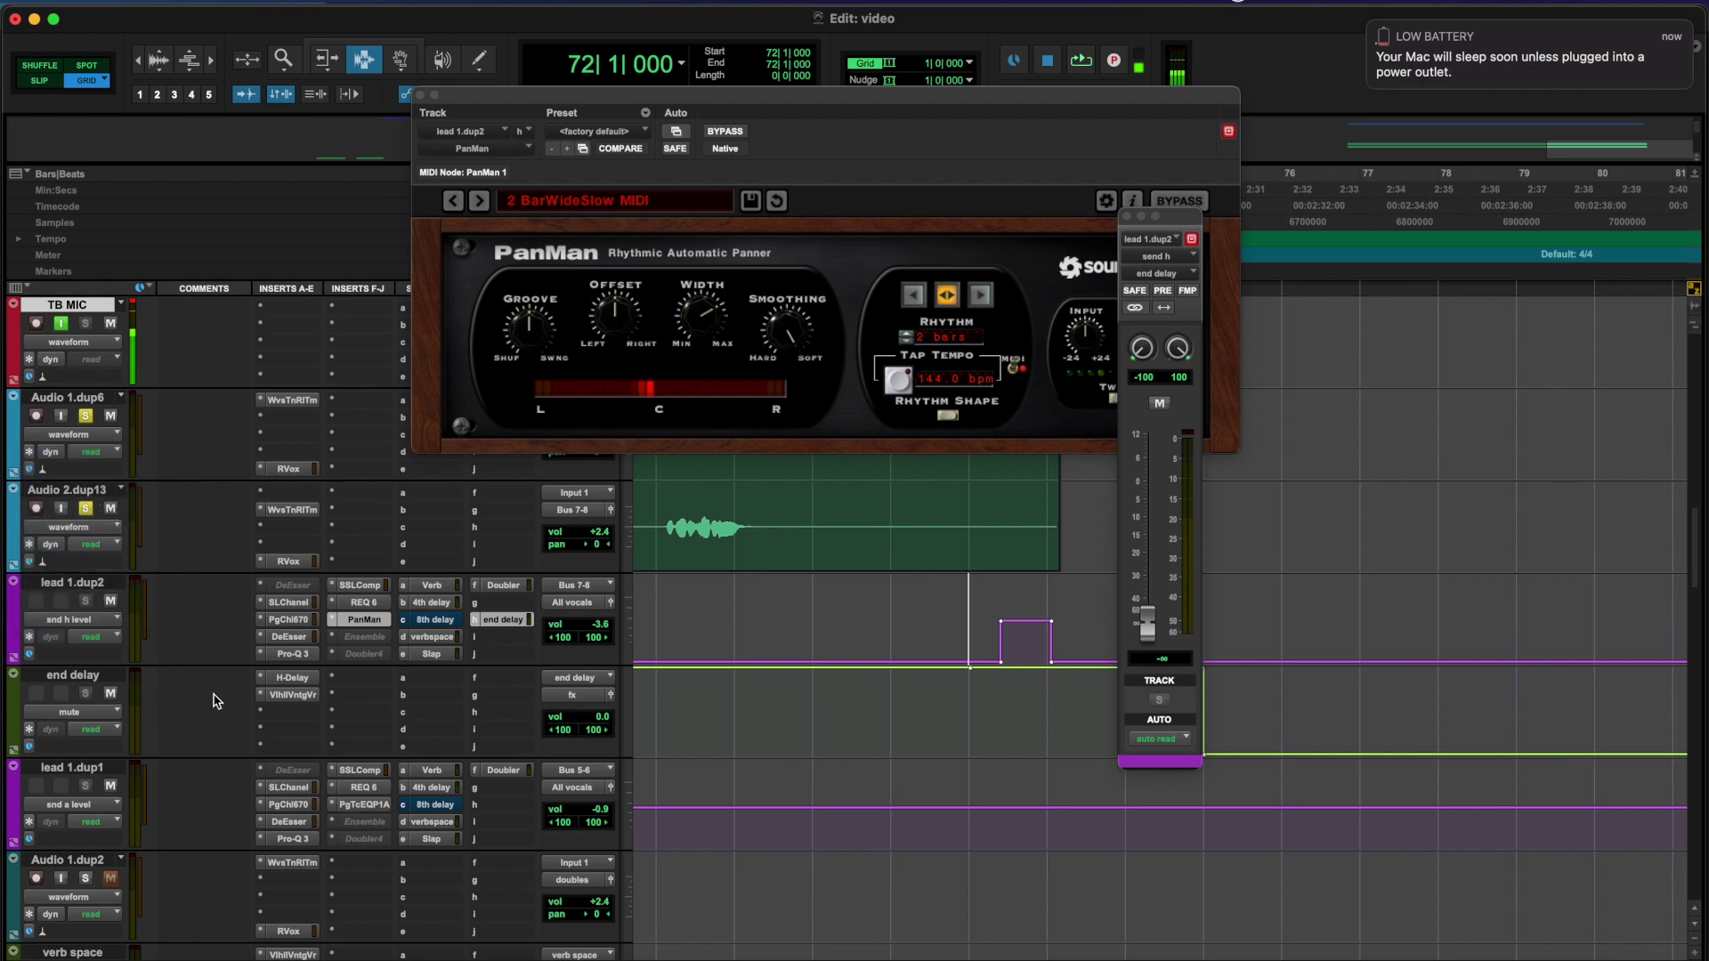
# Check the available send destinations on lead 1.dup2 and review the end delay track's H-Delay and ValhallaVintageVerb settings
pyautogui.click(485, 563)
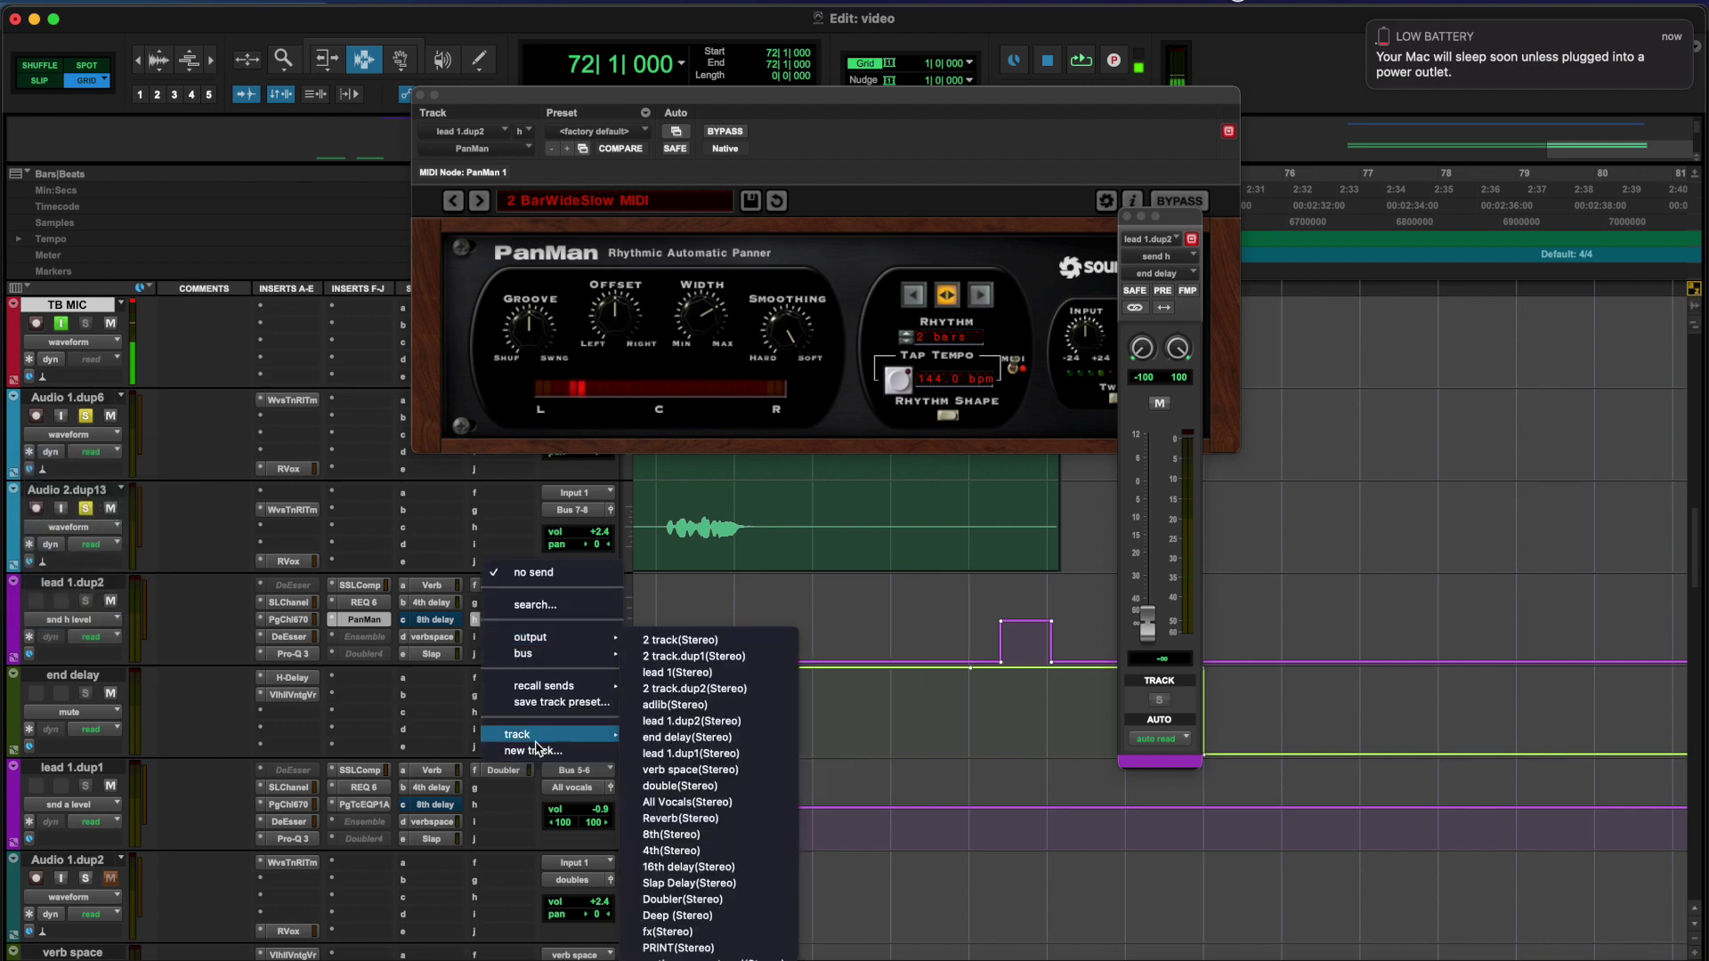
pyautogui.click(354, 738)
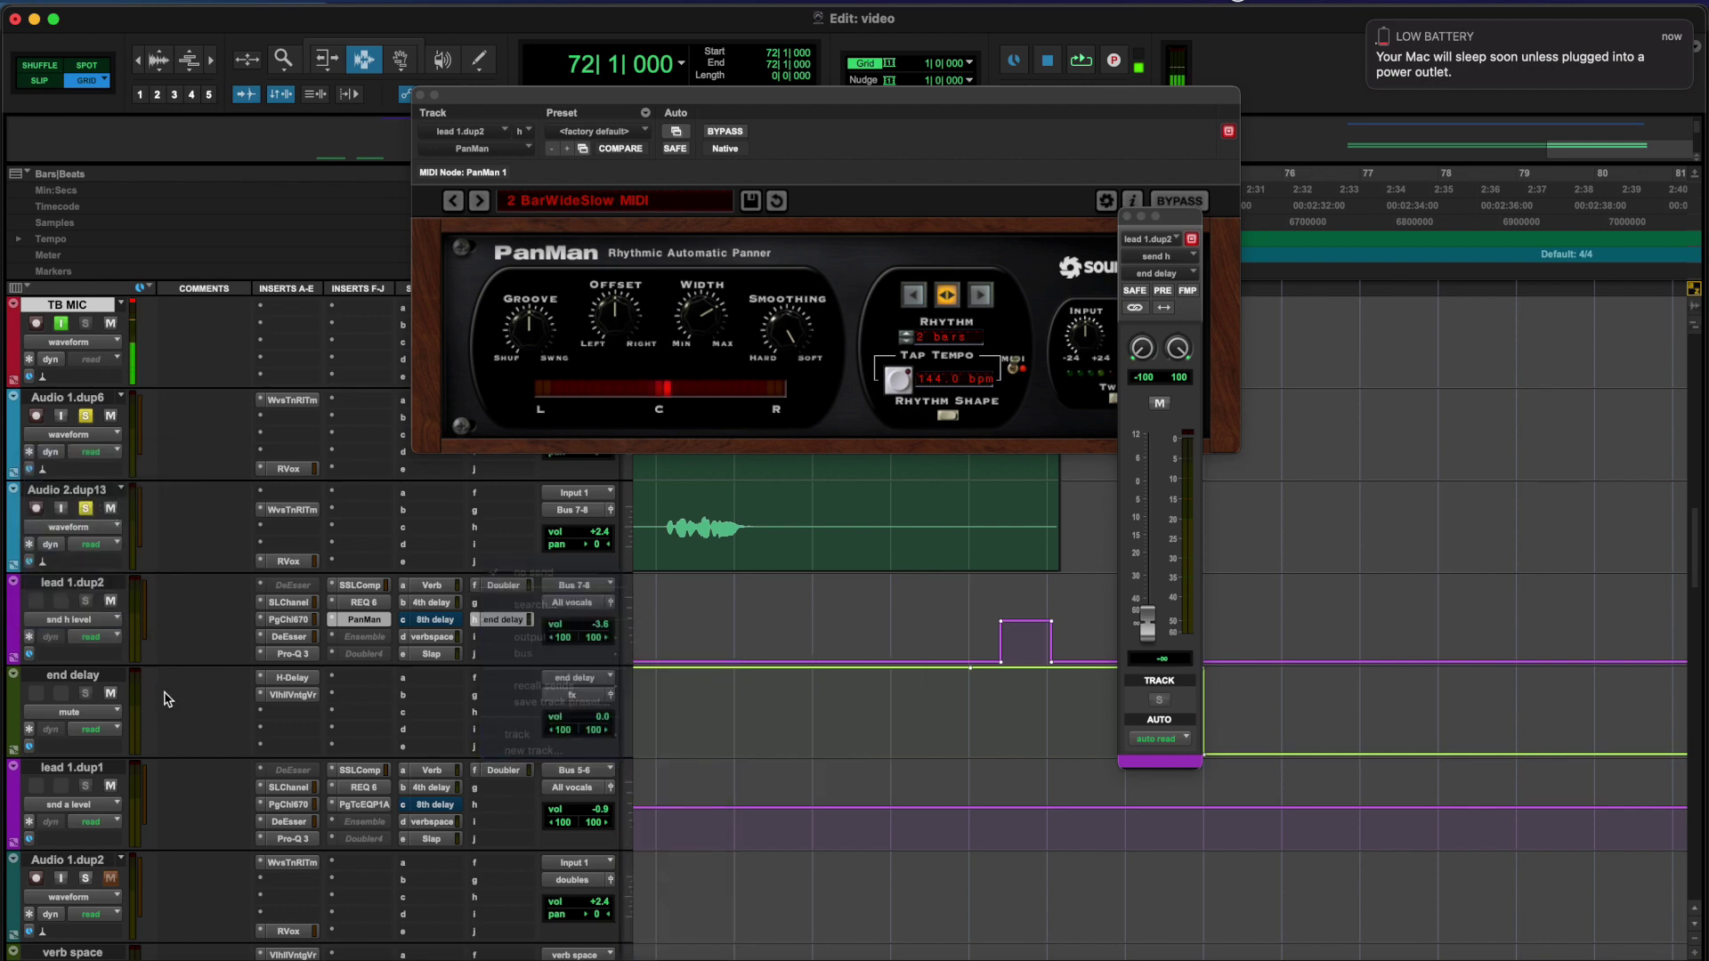
pyautogui.click(303, 680)
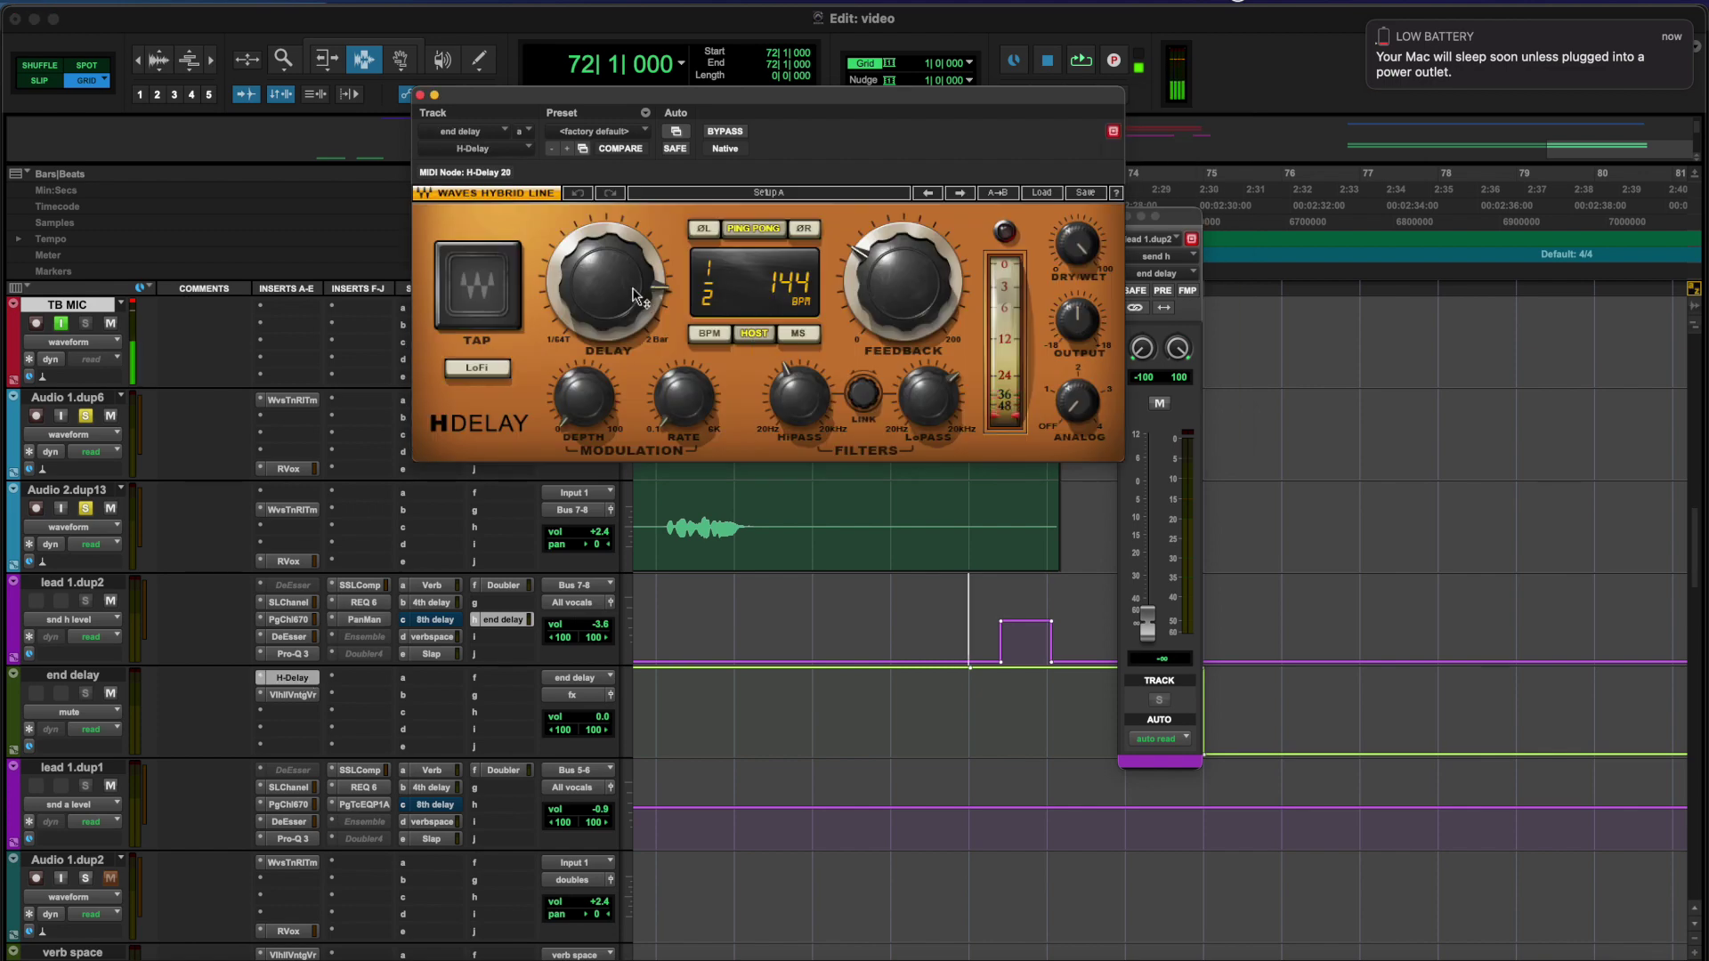
pyautogui.click(293, 696)
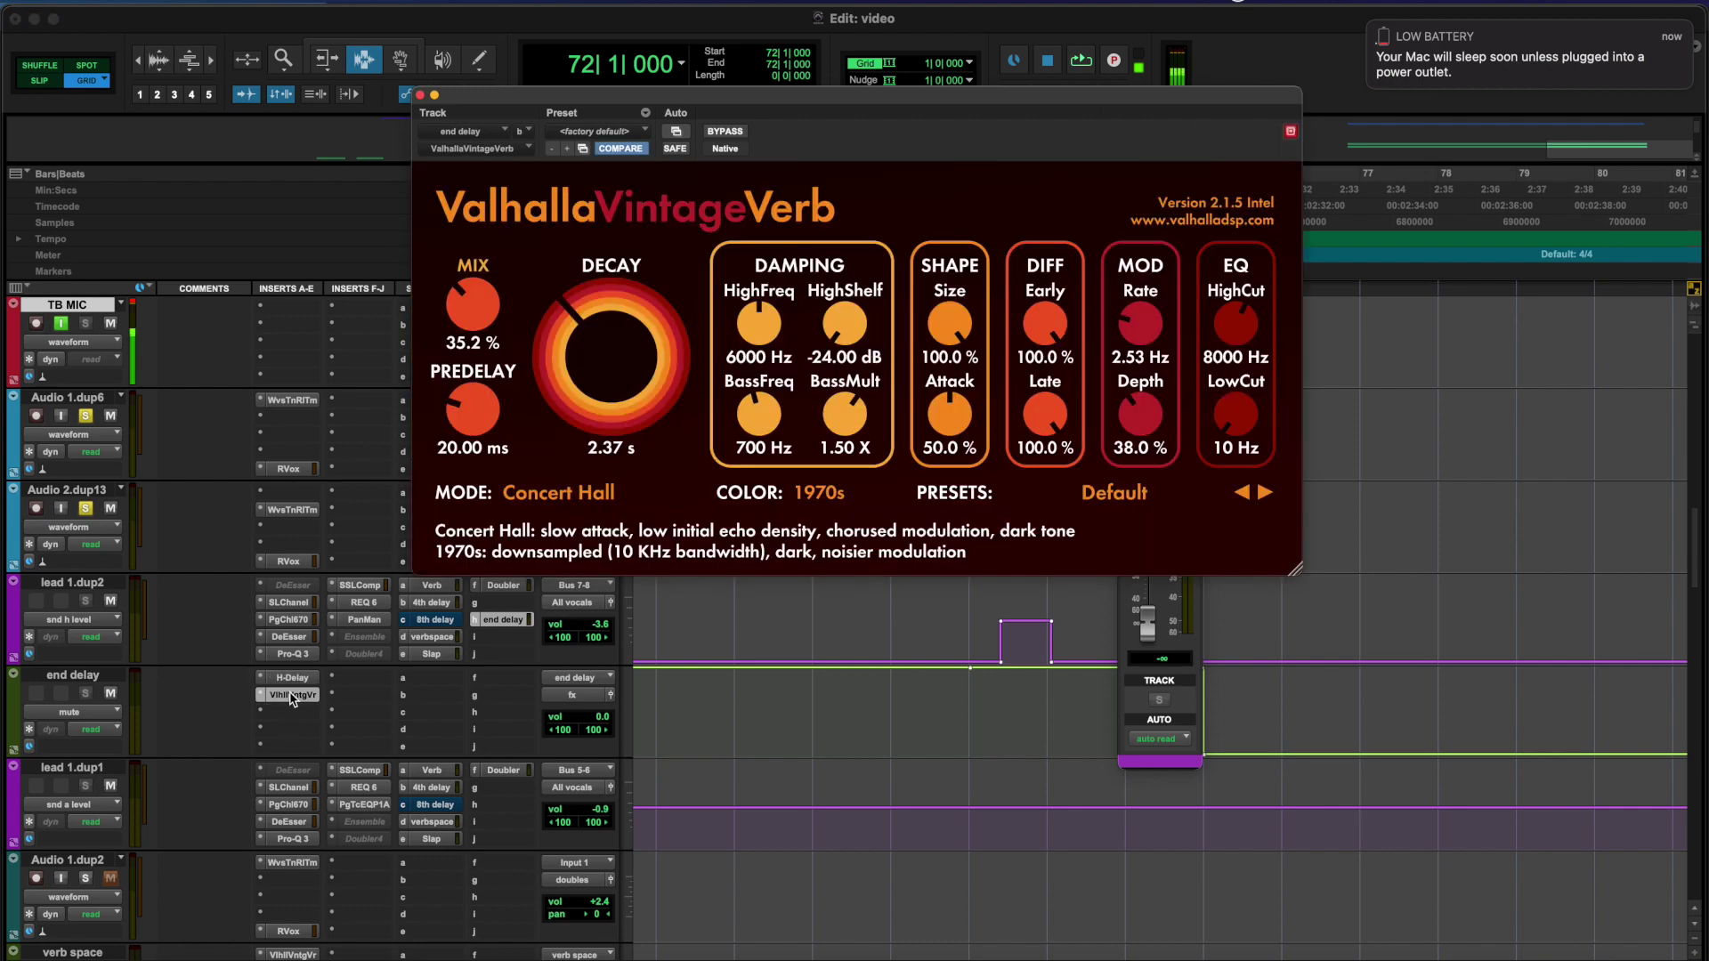
pyautogui.click(293, 696)
# Inspect the end delay send automation across bar 72 on lead 1.dup2 and close the send's fader window
pyautogui.moveTo(1253, 645); pyautogui.dragTo(1498, 662)
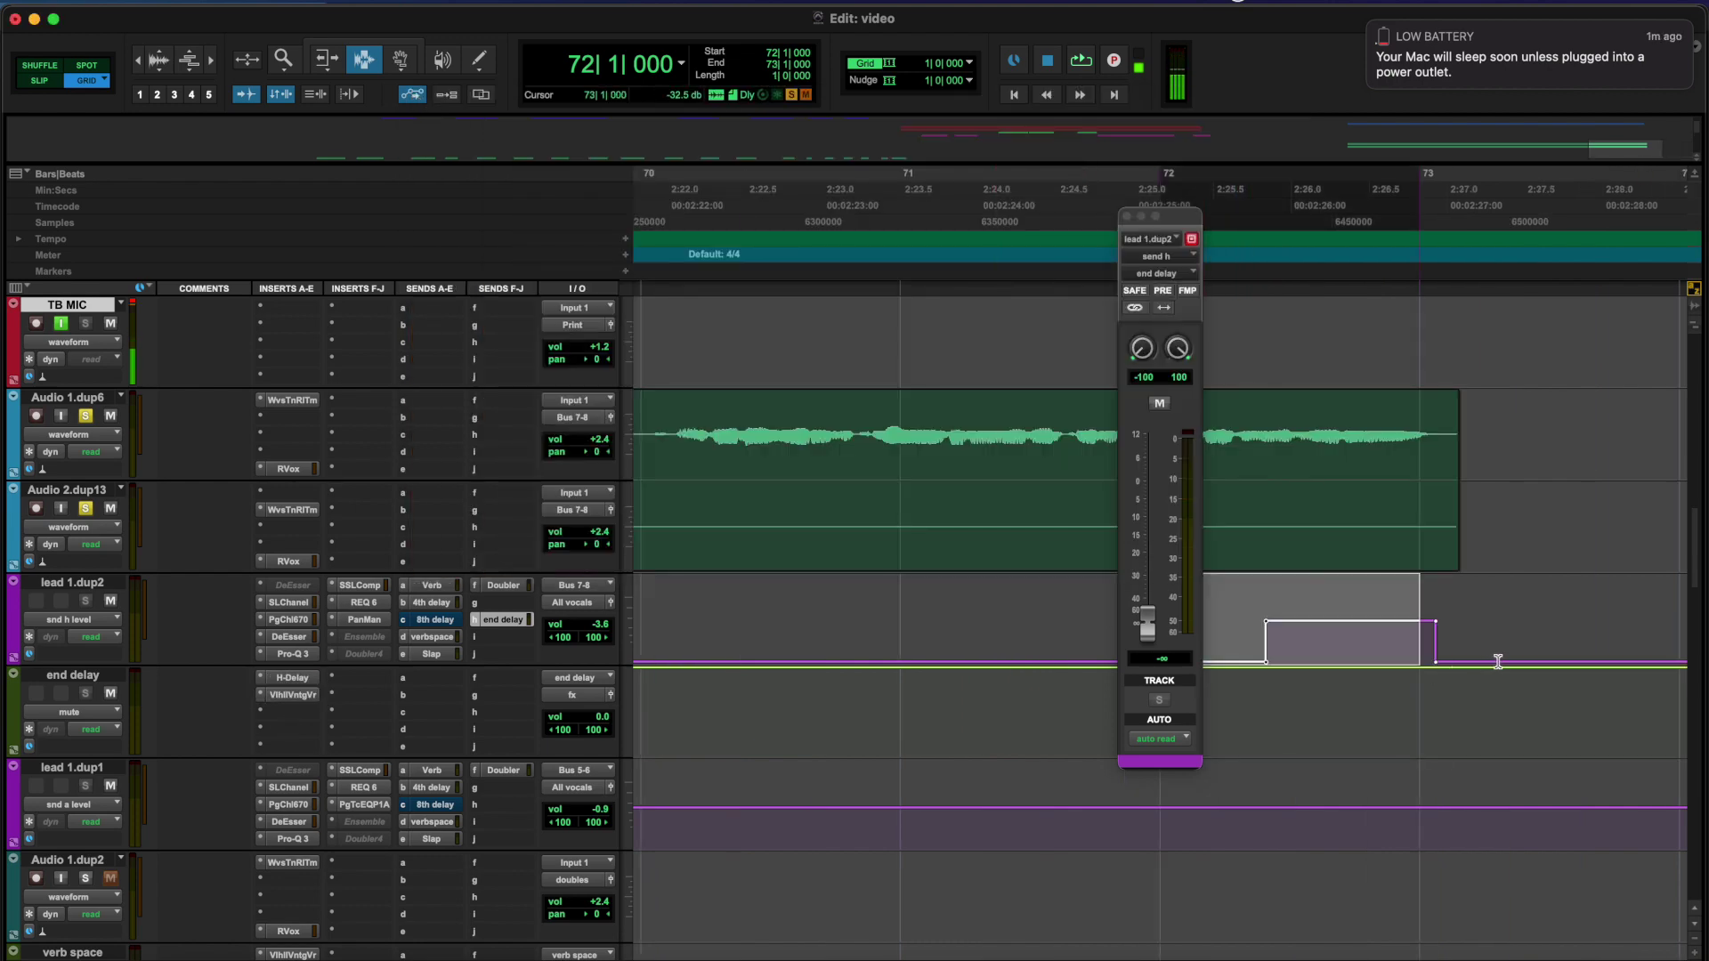
pyautogui.click(1029, 604)
pyautogui.click(1127, 216)
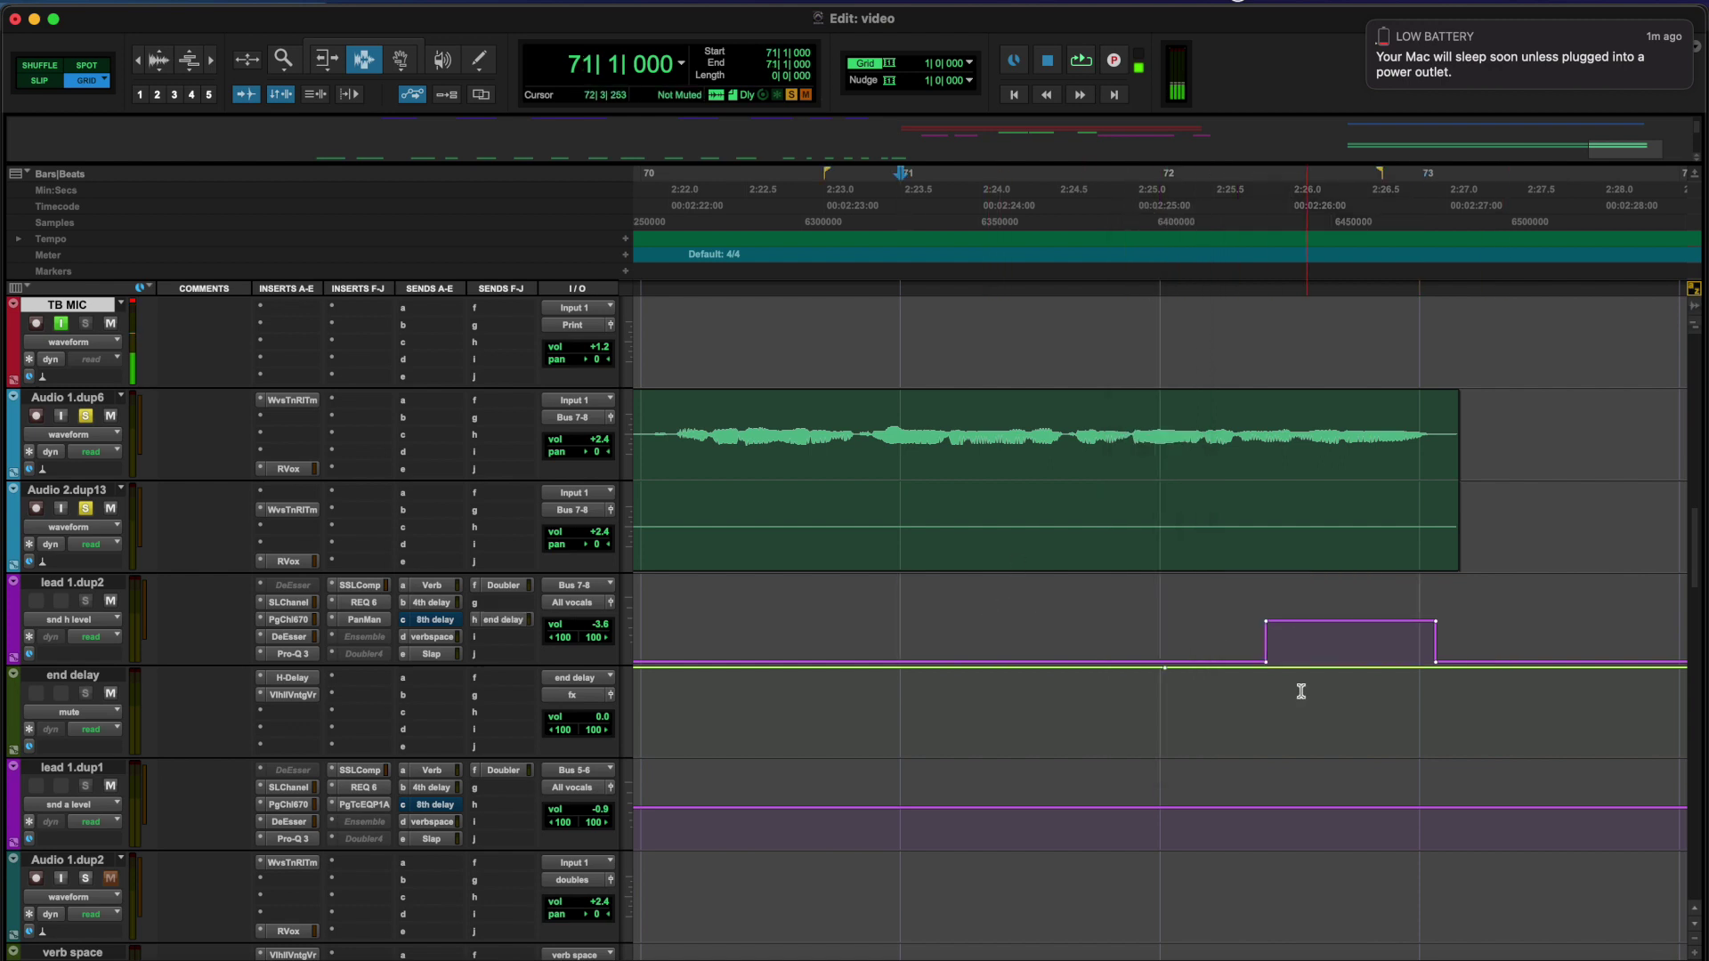
# Clear the solos on Audio 1.dup6 and Audio 2.dup13 and play the final section from bar 57 in the full mix
pyautogui.scroll(-3, 1180, 661)
pyautogui.click(1024, 549)
pyautogui.hscroll(-10, 1019, 550)
pyautogui.scroll(2, 1021, 551)
pyautogui.hscroll(-2, 1021, 551)
pyautogui.scroll(1, 1021, 551)
pyautogui.click(904, 537)
pyautogui.press('space')
pyautogui.click(88, 599)
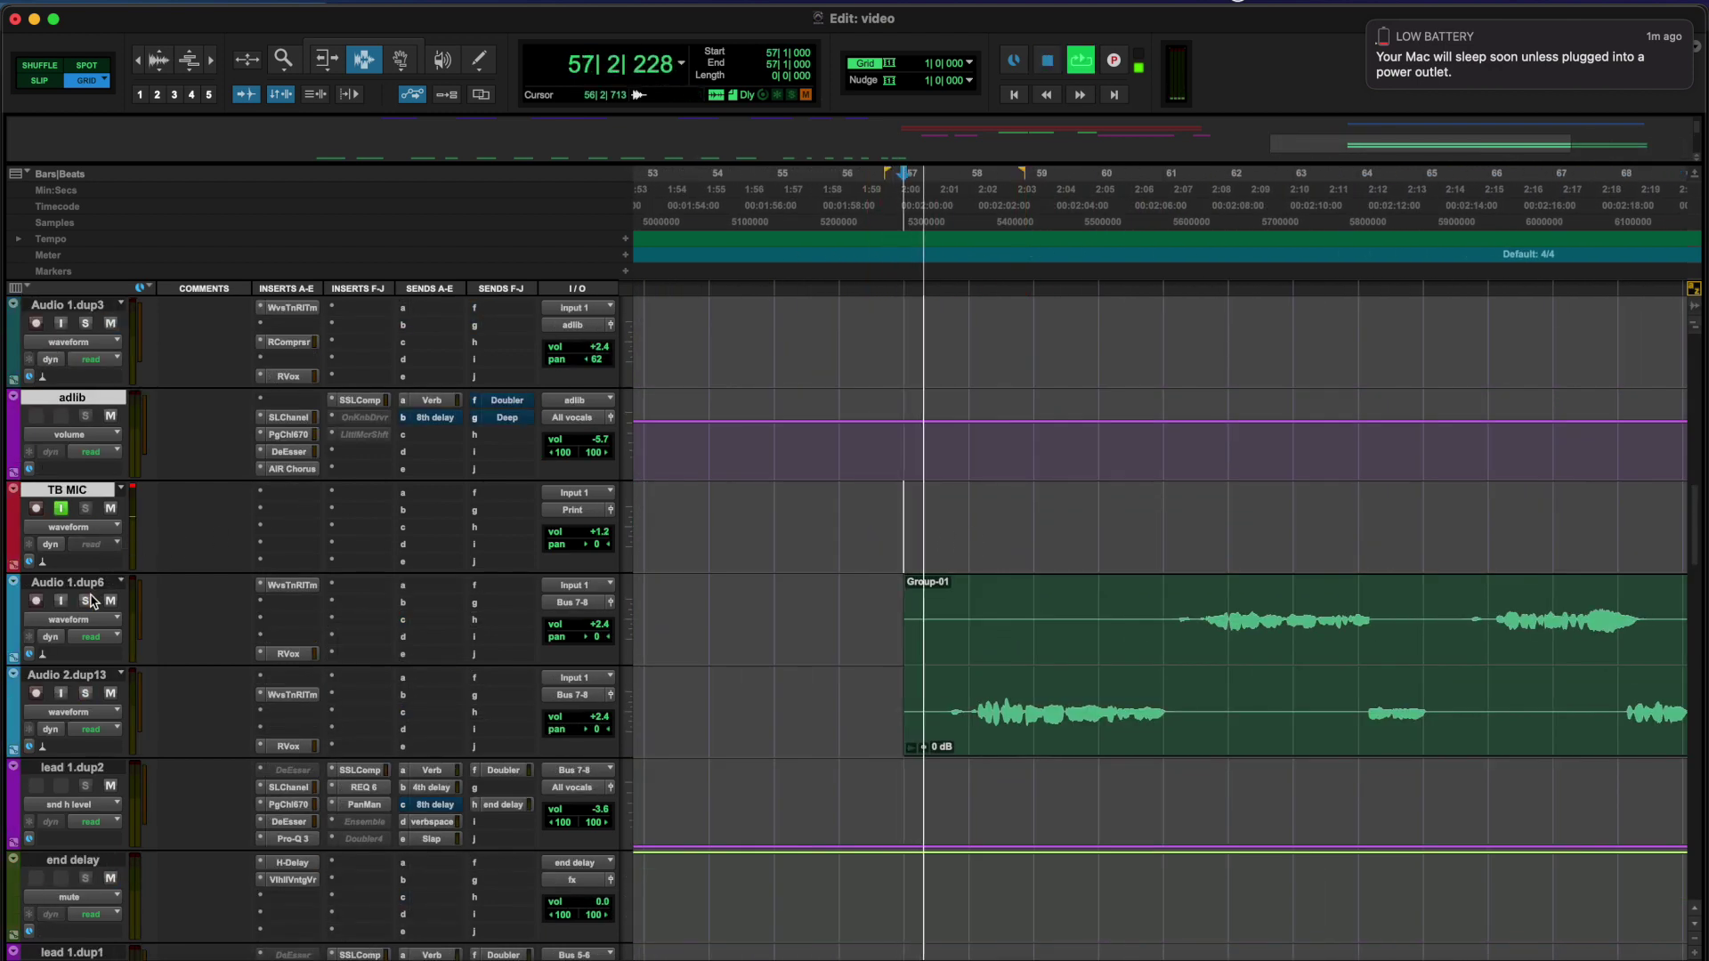
pyautogui.scroll(3, 882, 524)
pyautogui.press('super+bracketleft')
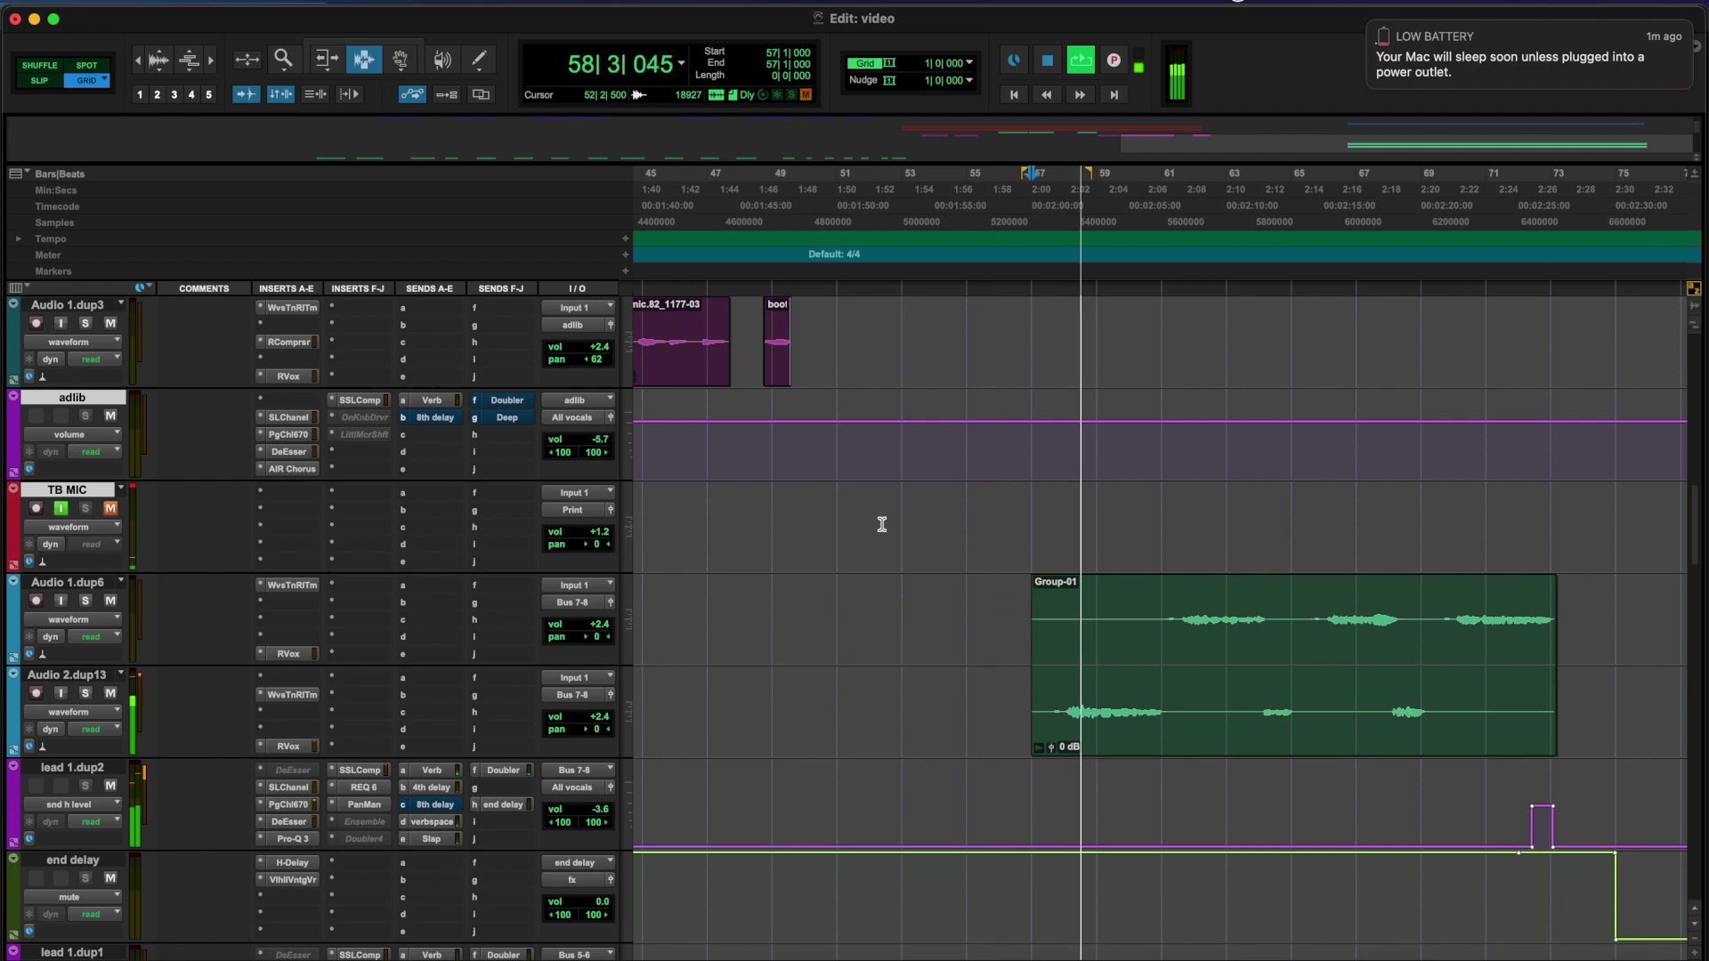
pyautogui.press('super+bracketleft')
pyautogui.press('super+bracketleft')
pyautogui.scroll(3, 882, 525)
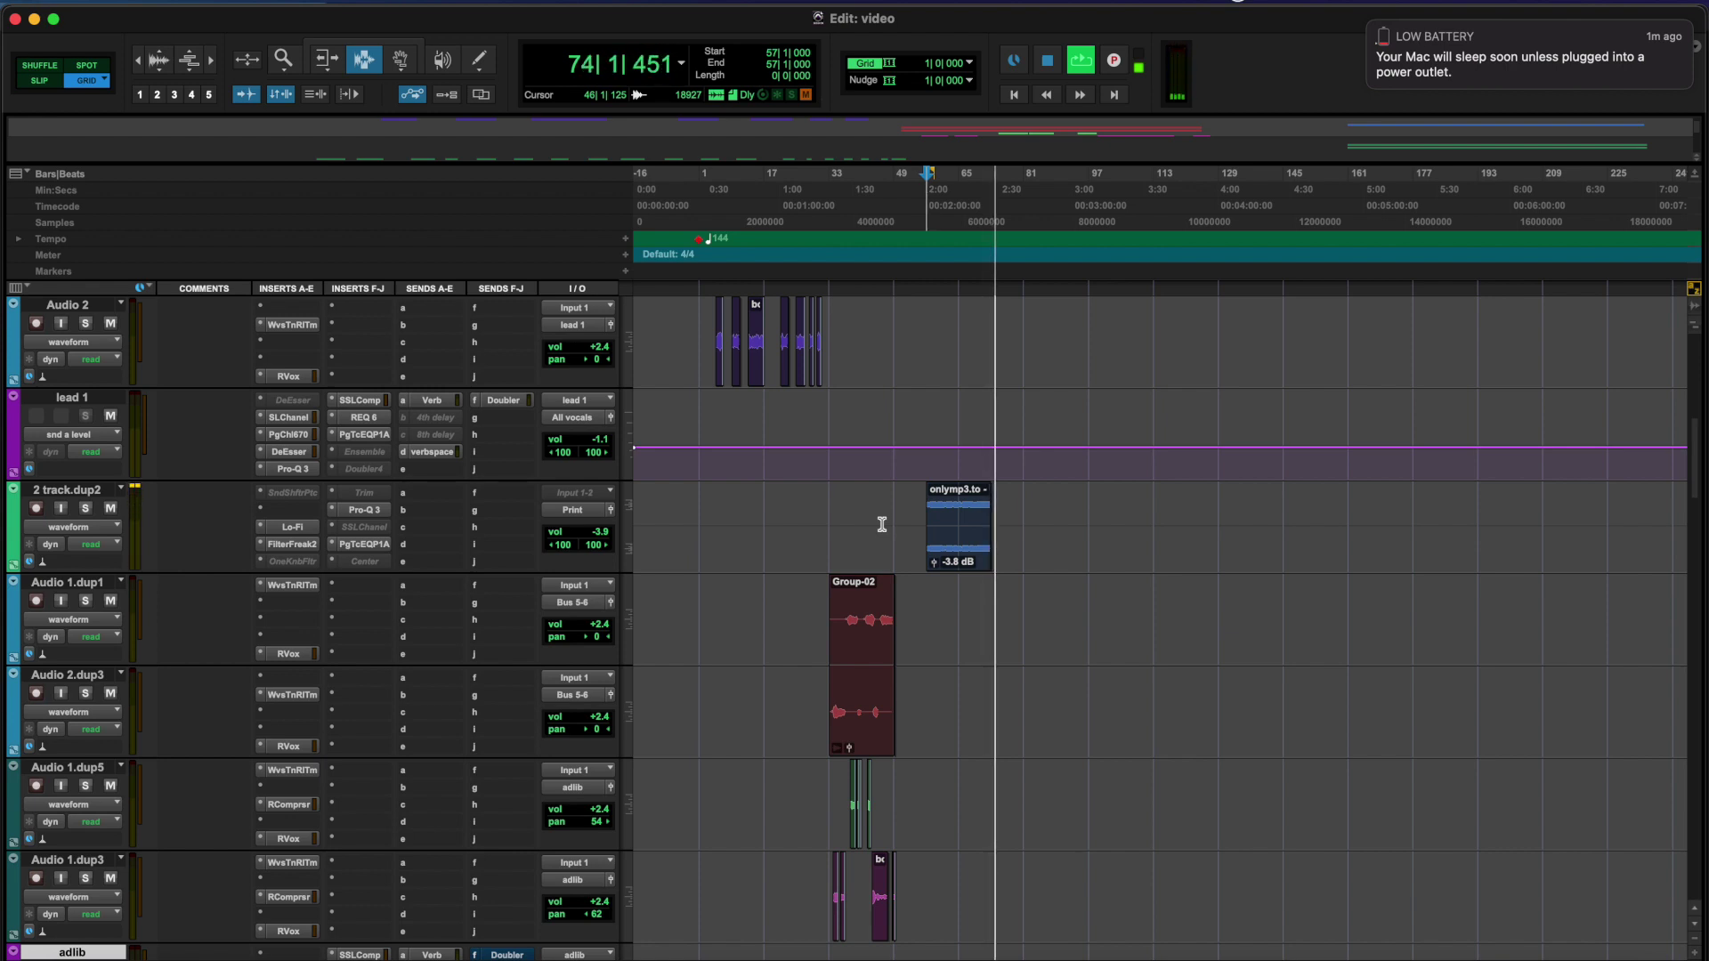
pyautogui.scroll(-3, 882, 524)
pyautogui.press('space')
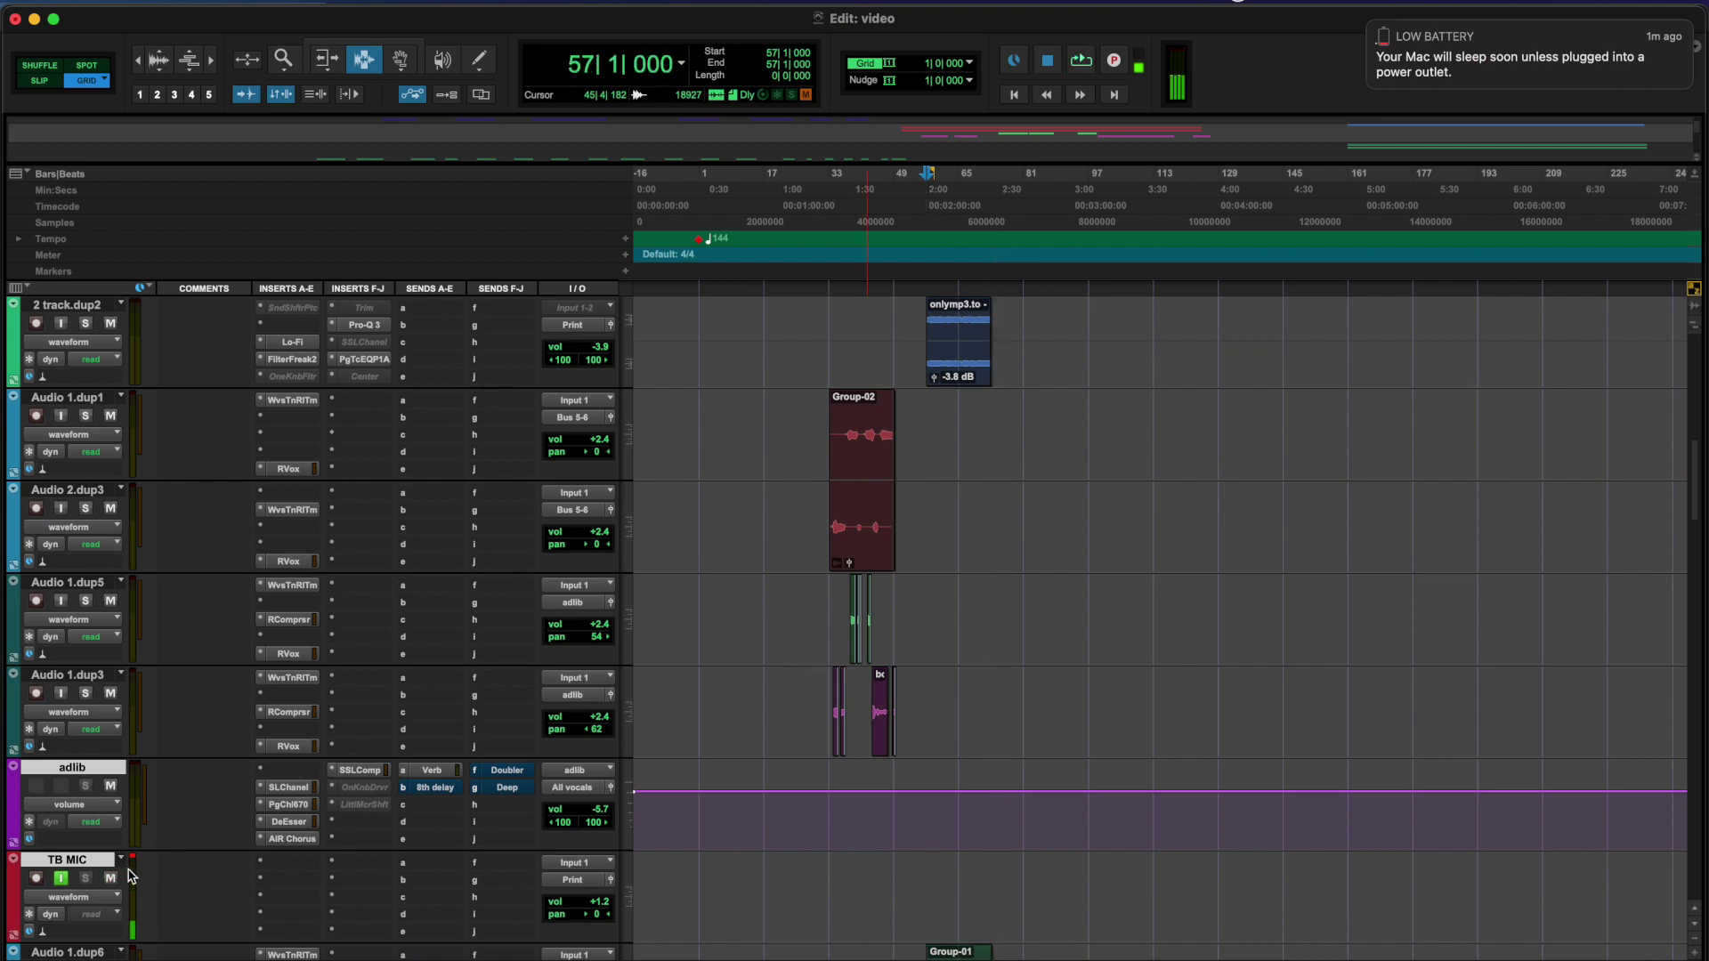
# Check the computer's battery level, mute TB MIC and play the whole session from its beginning
pyautogui.click(1411, 2)
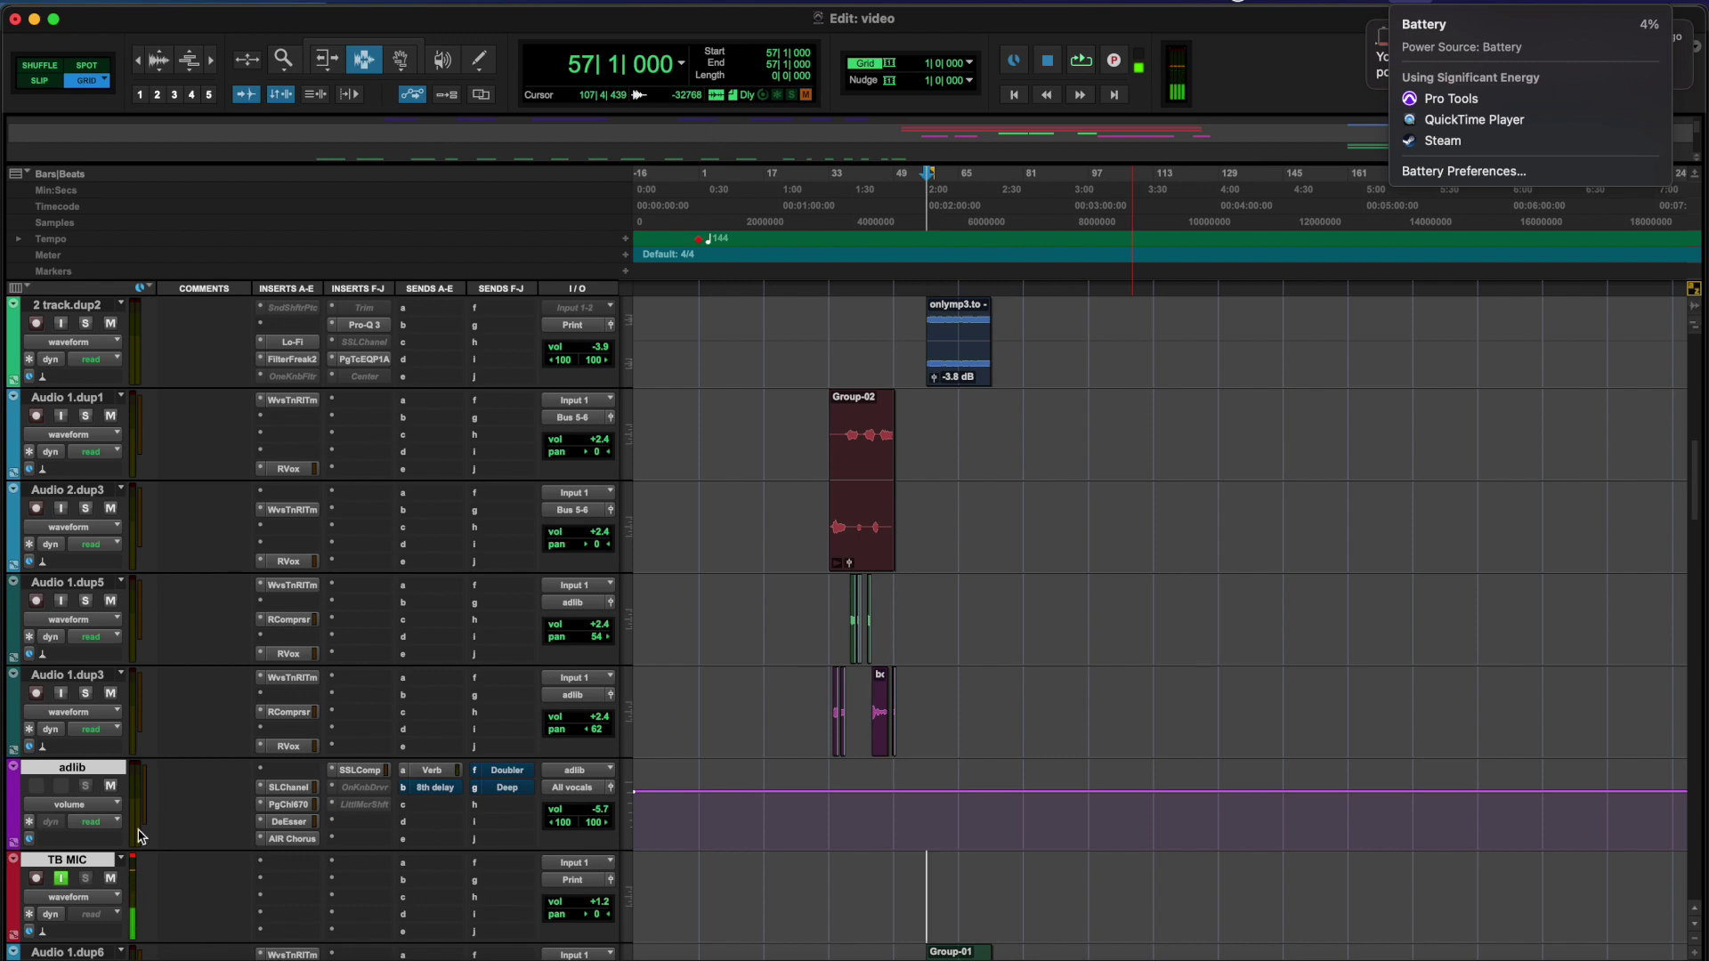
pyautogui.click(111, 879)
pyautogui.press('Return')
pyautogui.press('space')
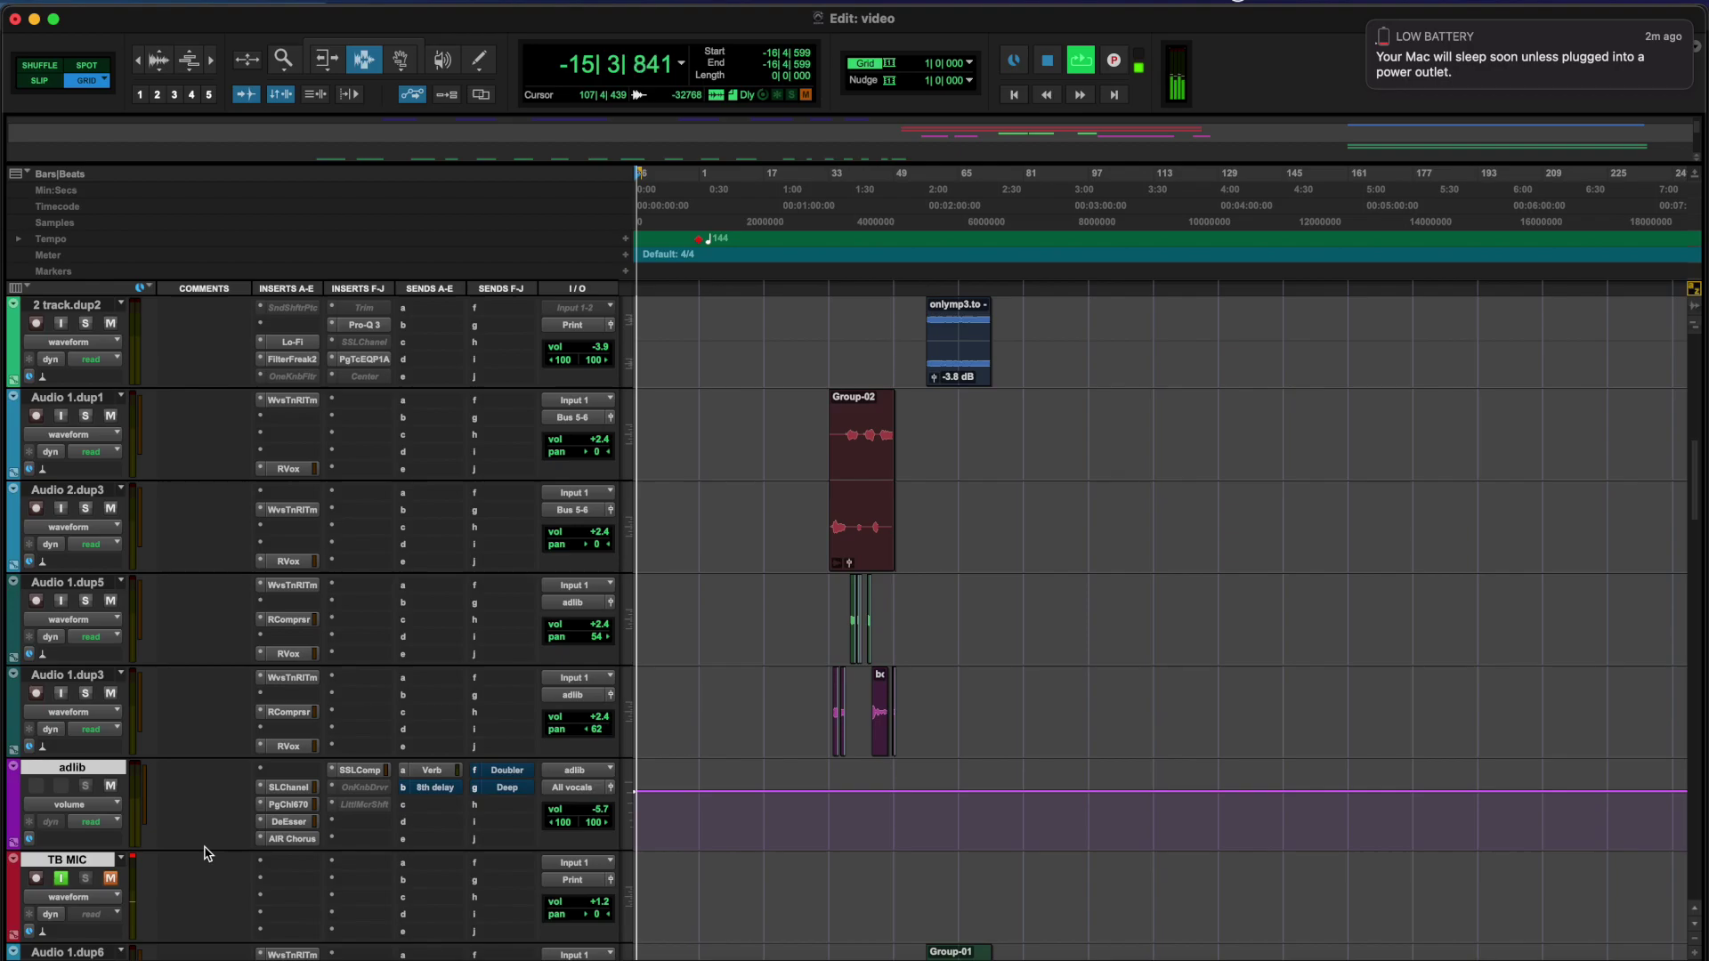
# Look over all channels in the mixer and follow the final section's beat, lead and end delay tracks during playback
pyautogui.press('super+equal')
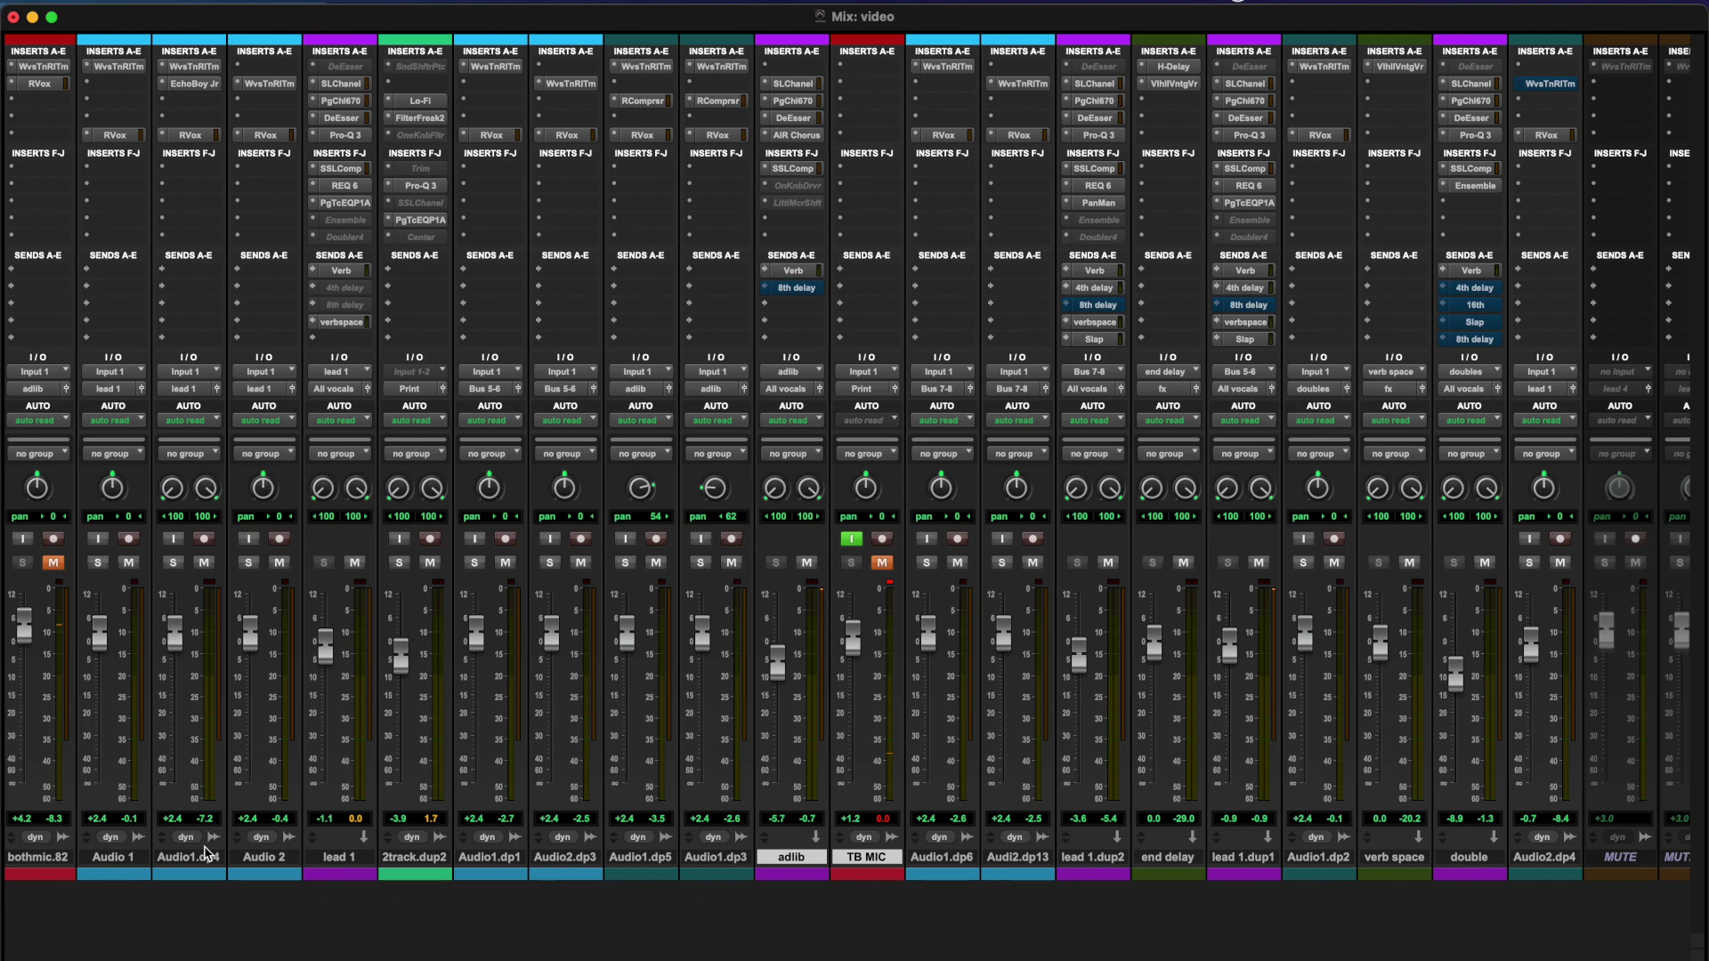
pyautogui.press('super+equal')
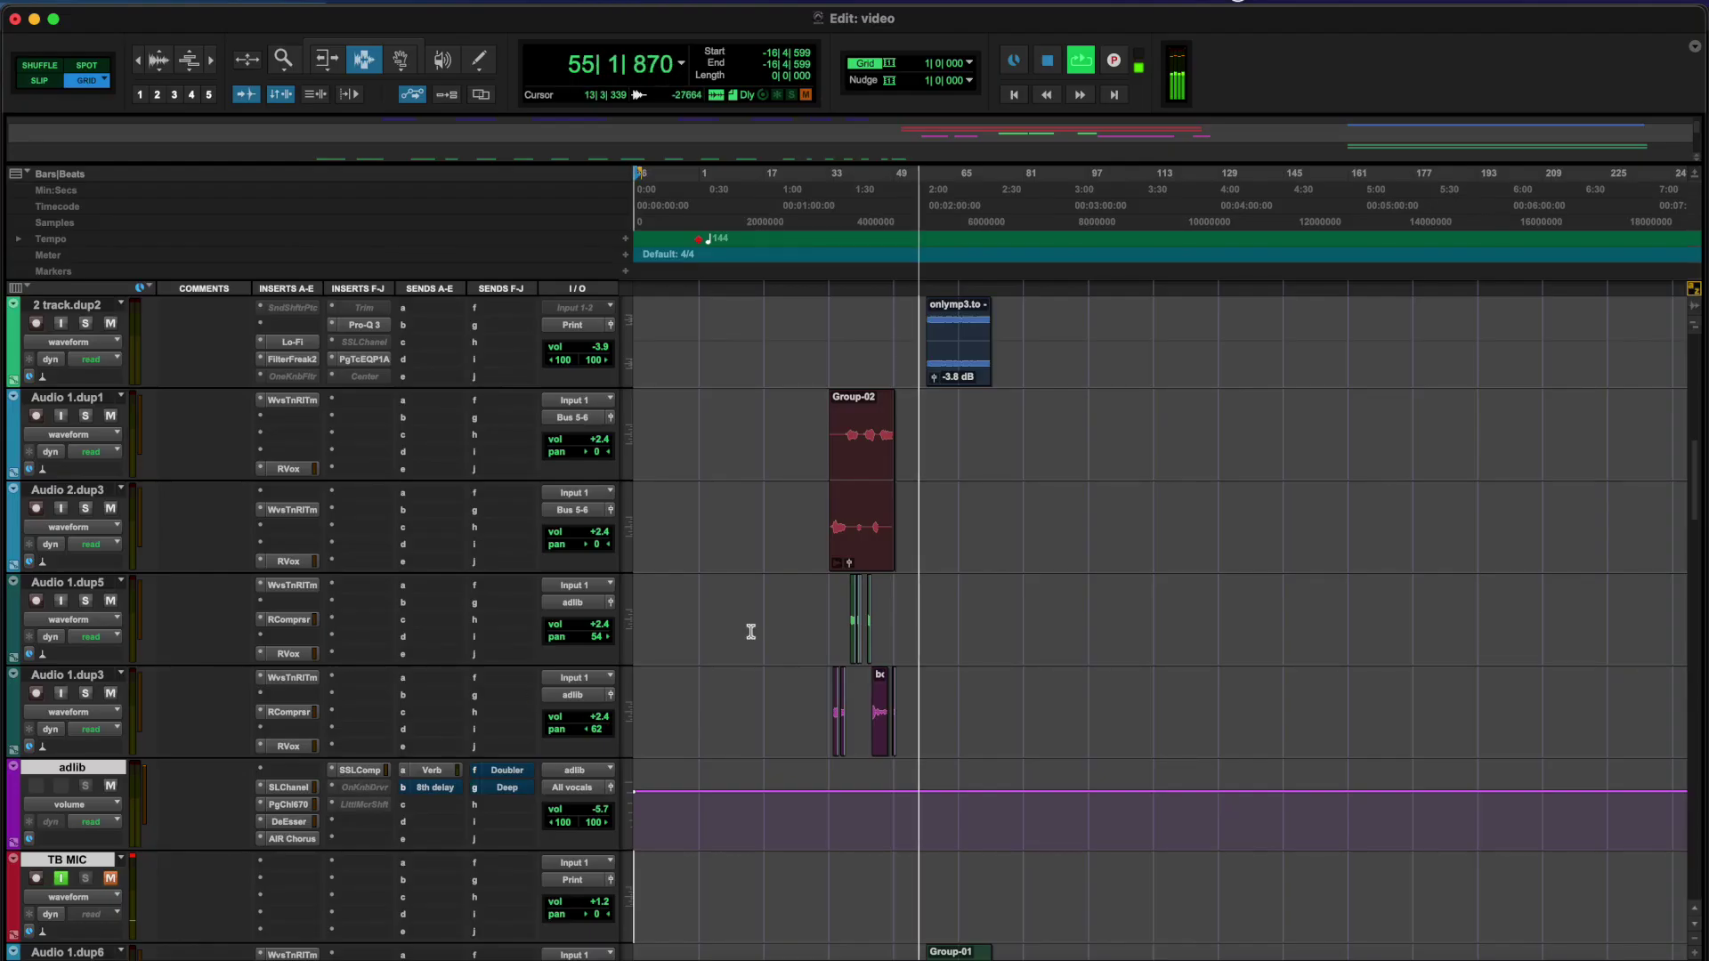
pyautogui.scroll(6, 751, 632)
pyautogui.scroll(-8, 751, 632)
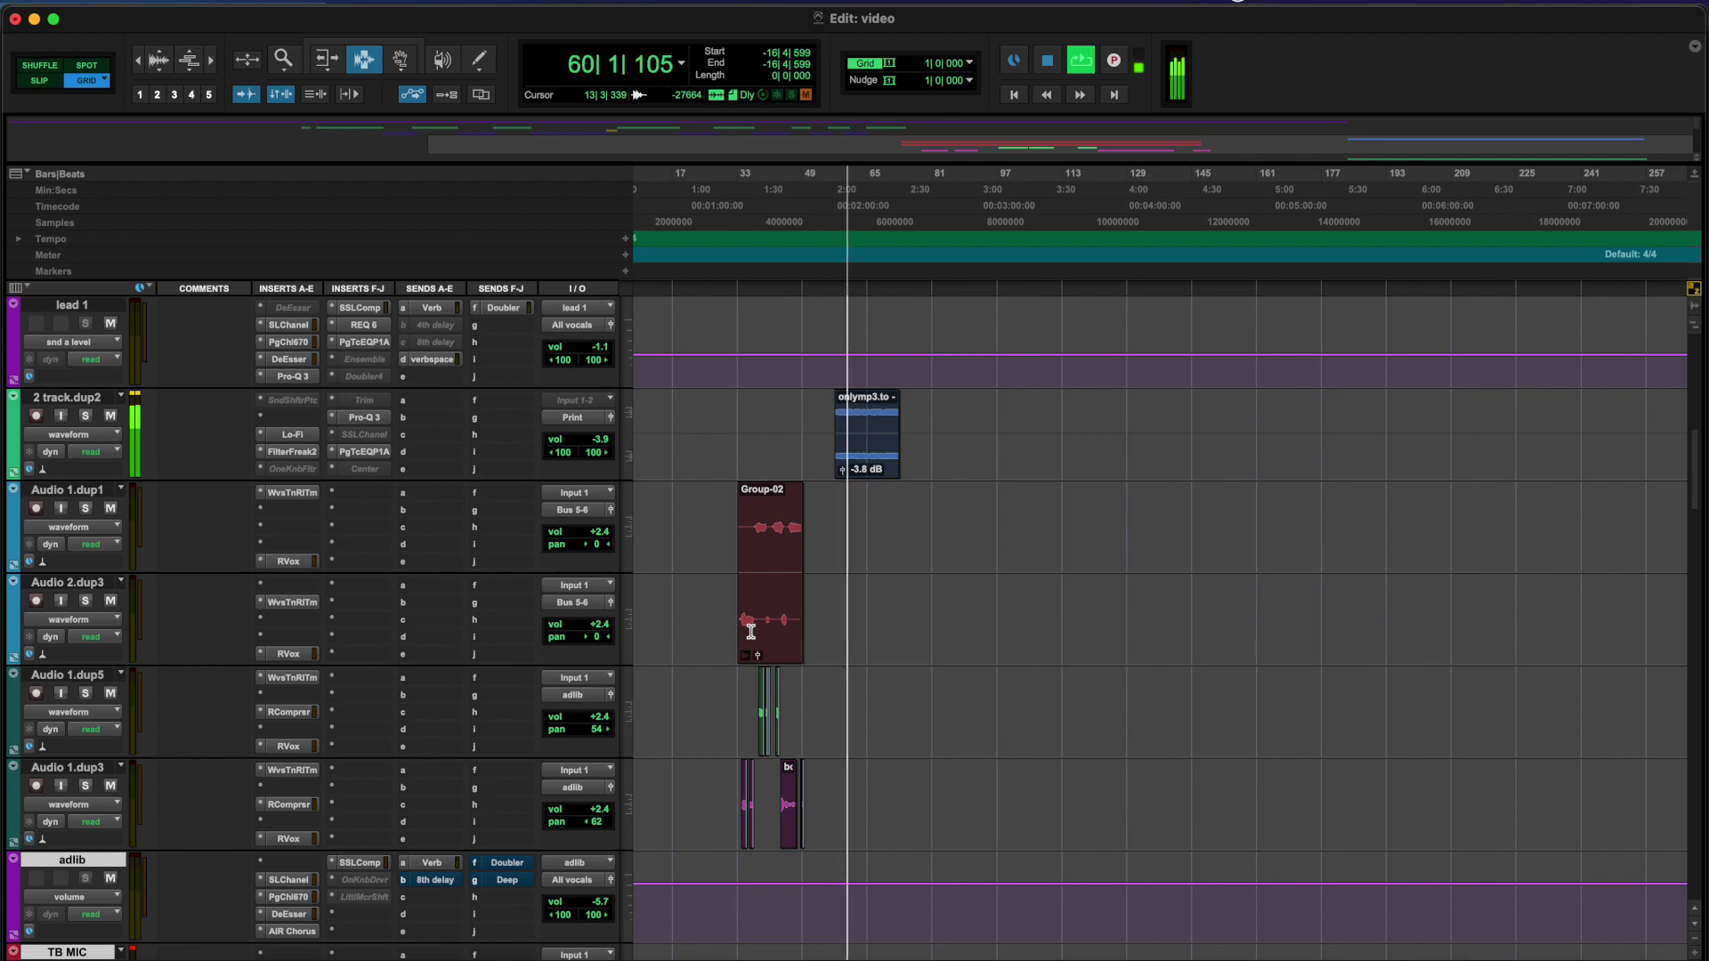
pyautogui.scroll(-10, 752, 631)
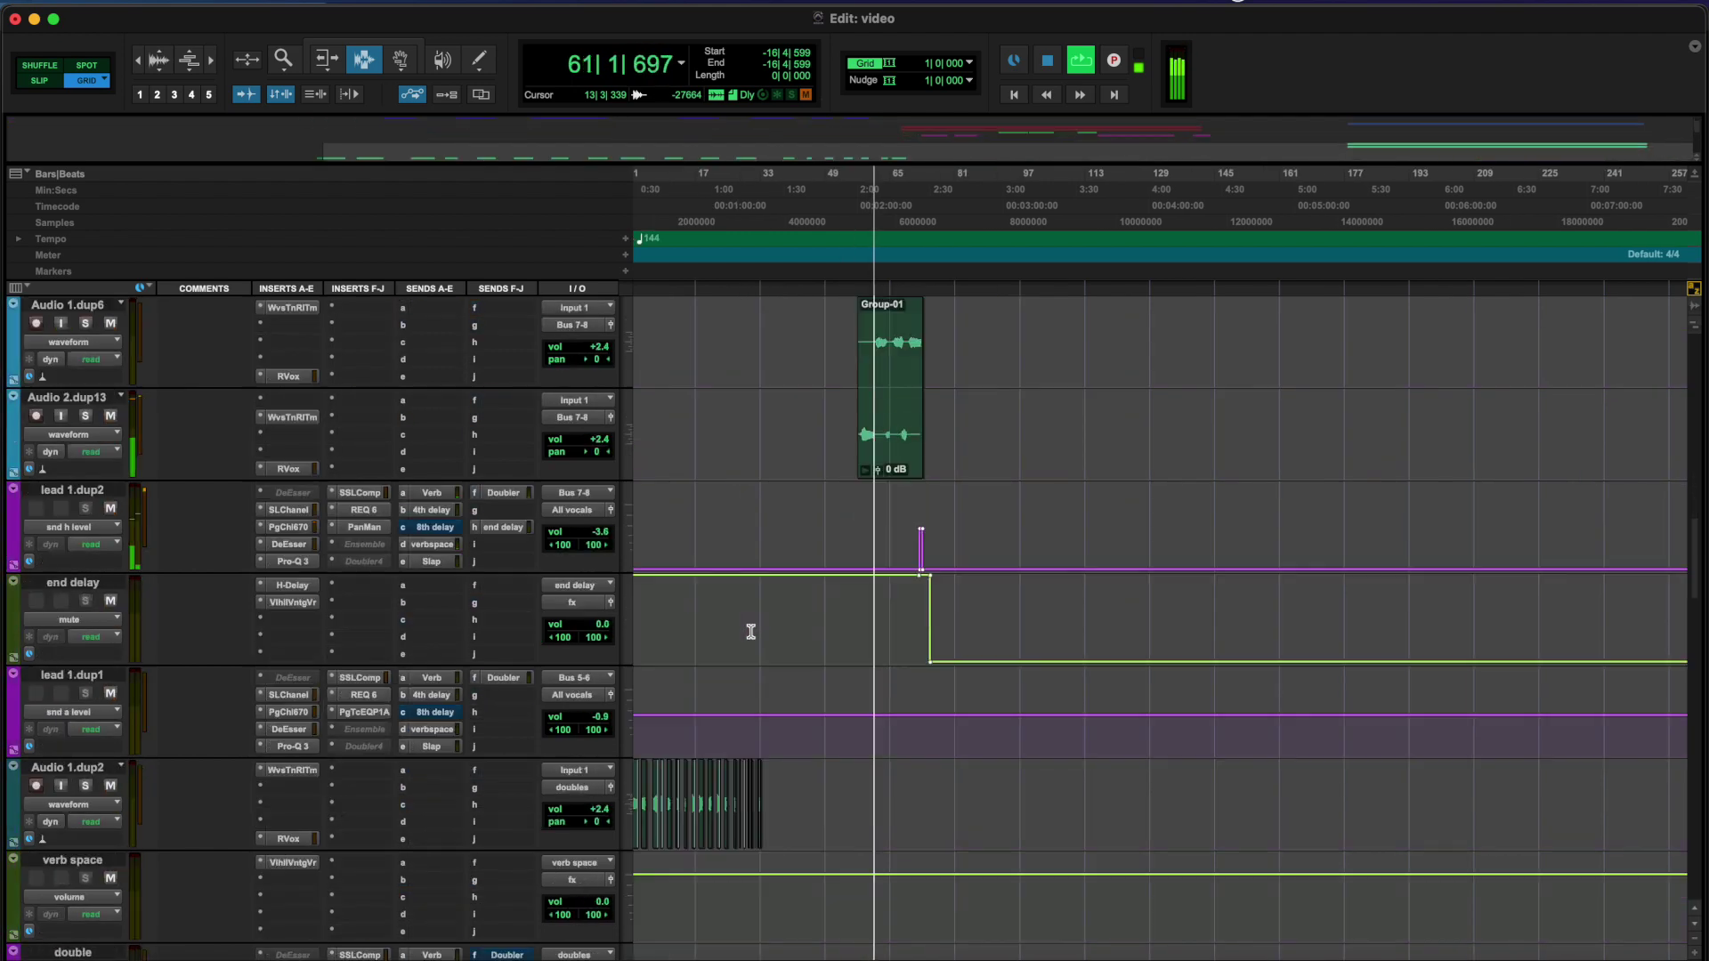
pyautogui.click(363, 527)
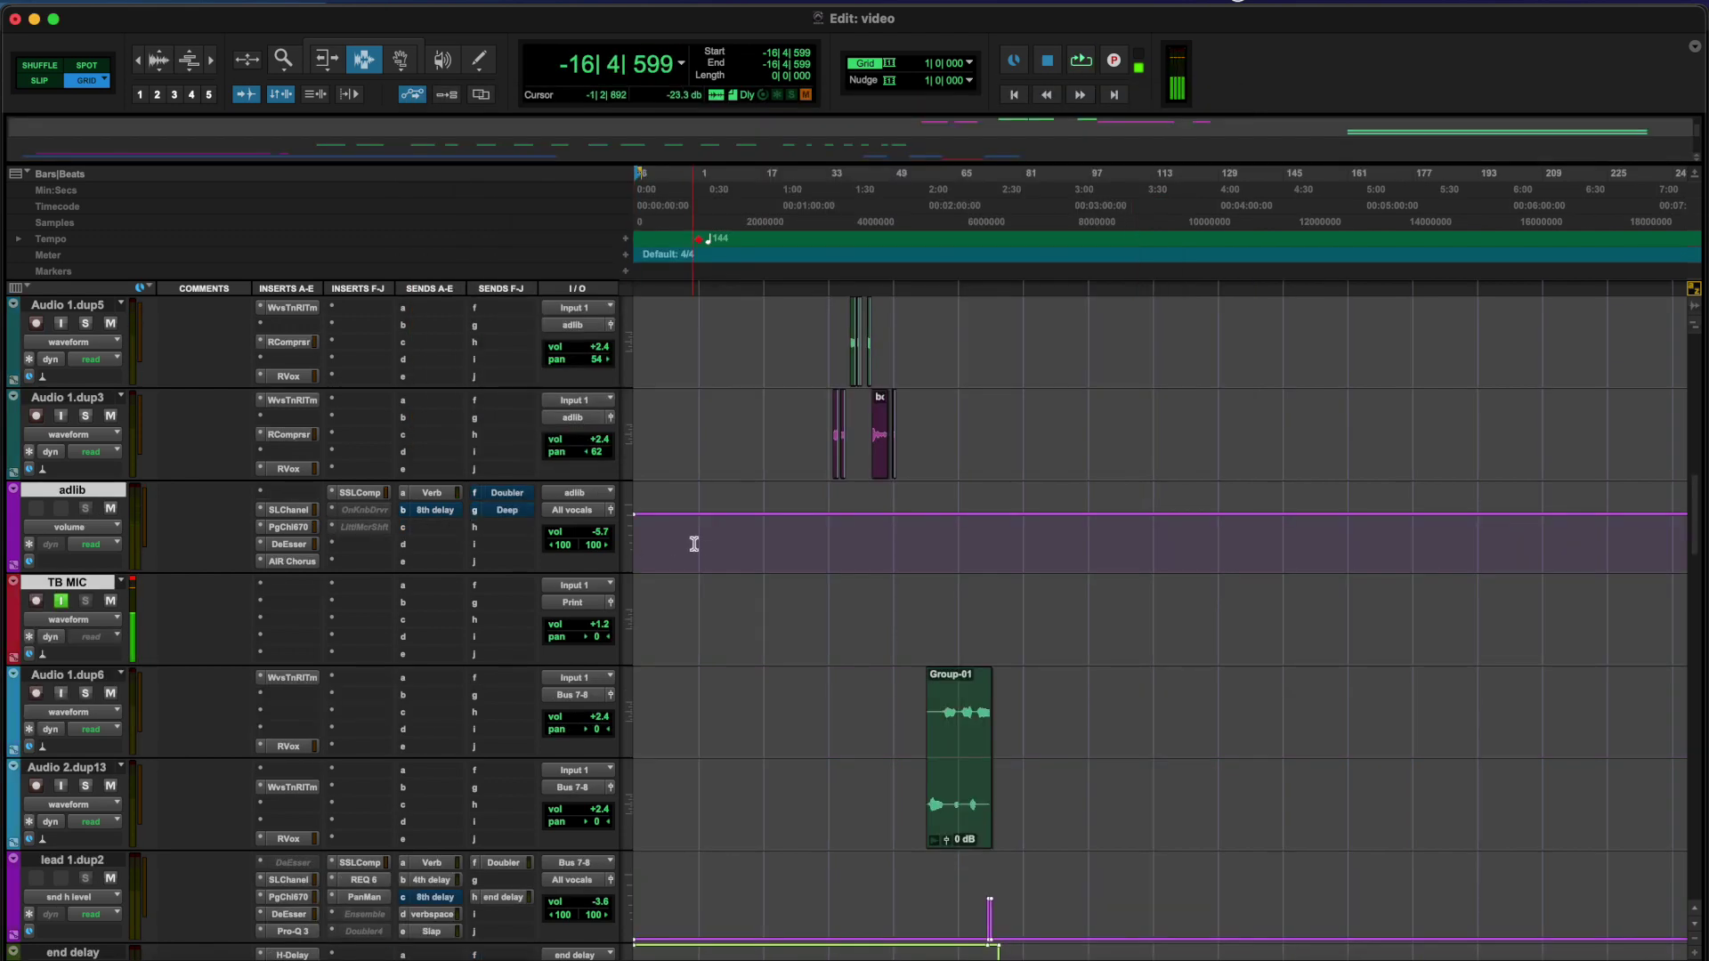
pyautogui.scroll(10, 695, 544)
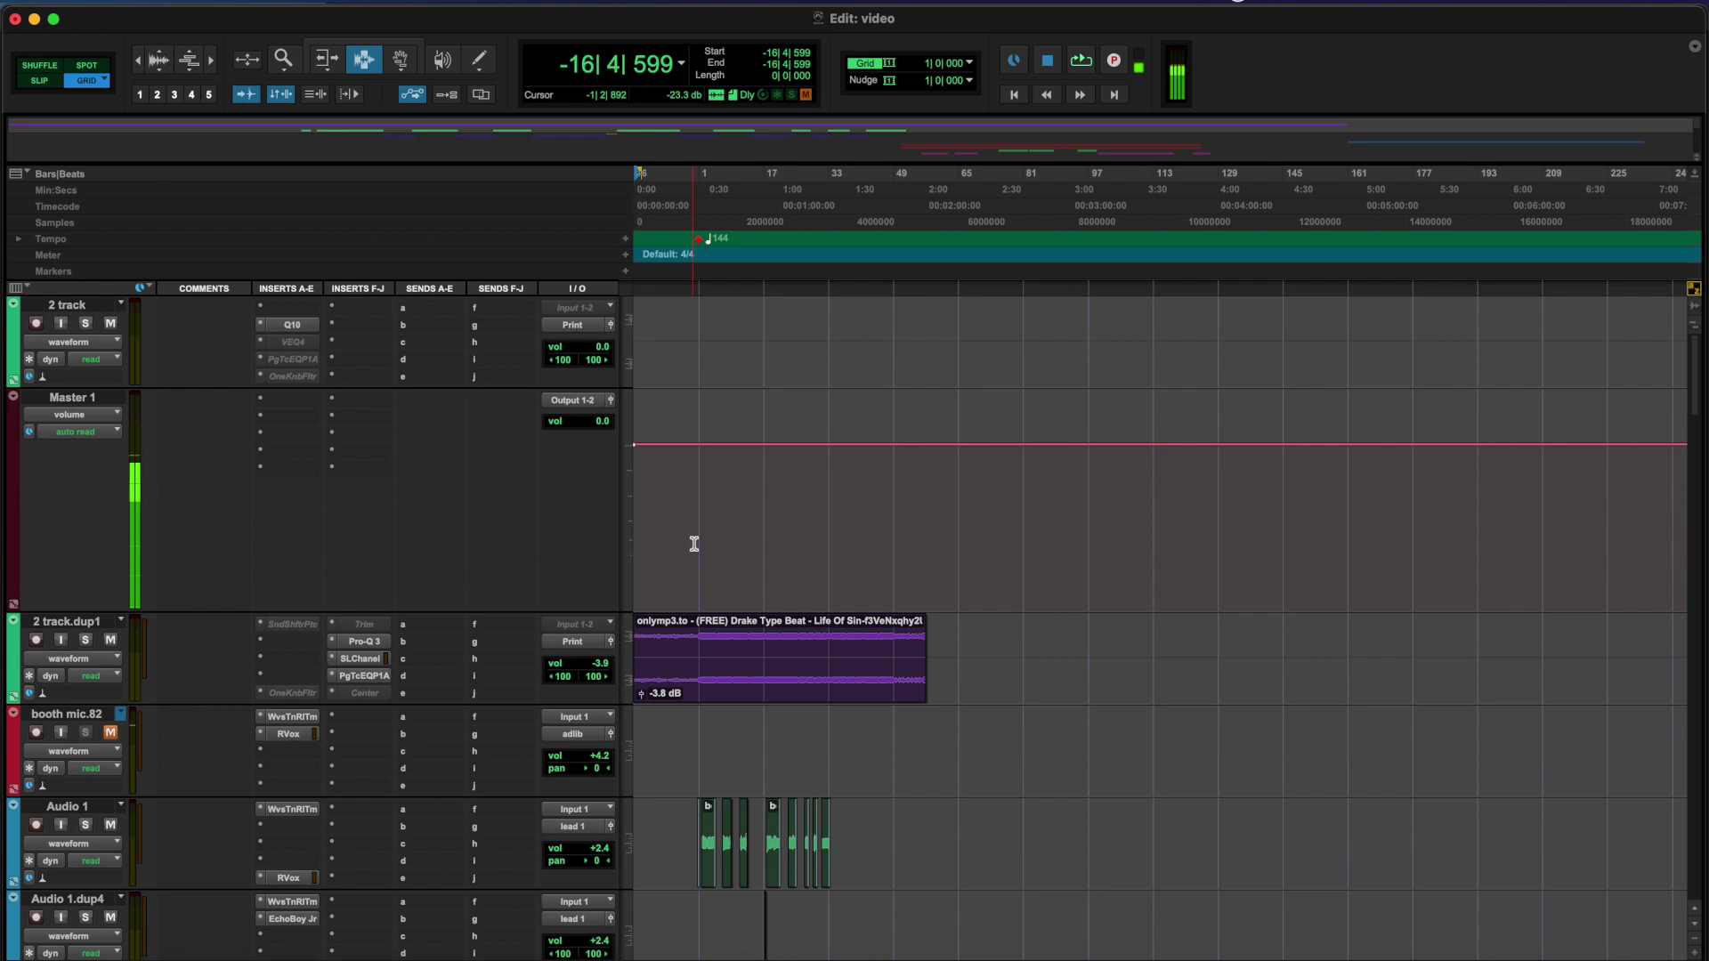
pyautogui.scroll(-3, 694, 544)
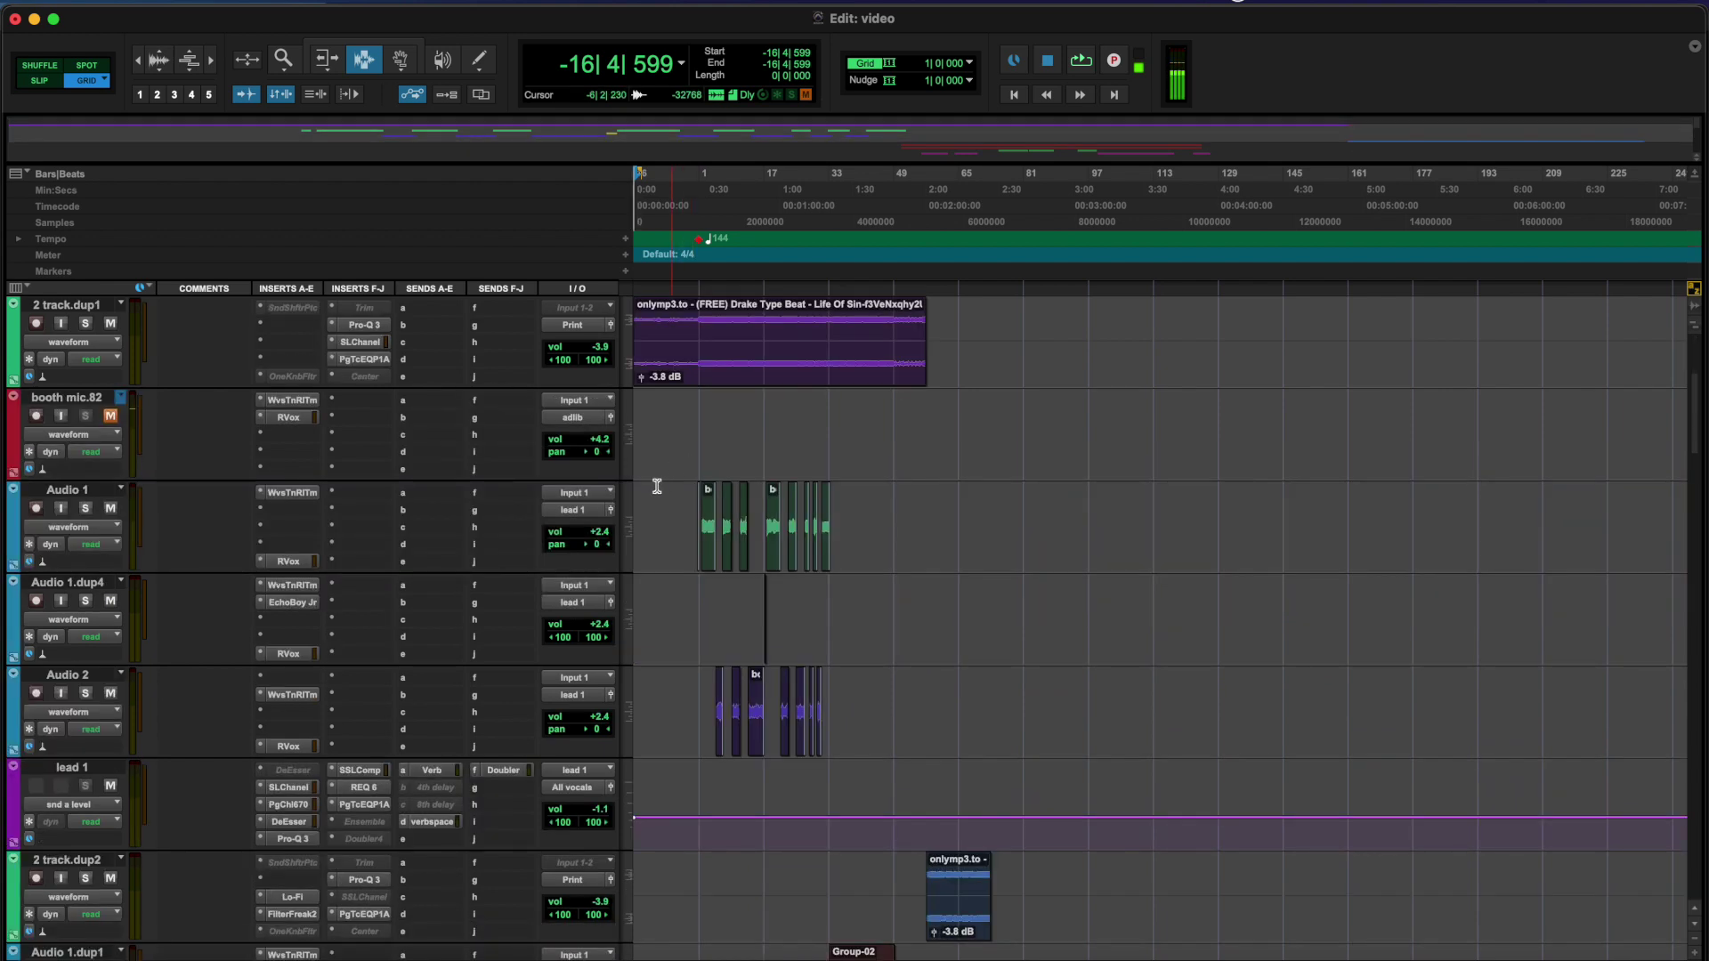
pyautogui.scroll(-10, 657, 487)
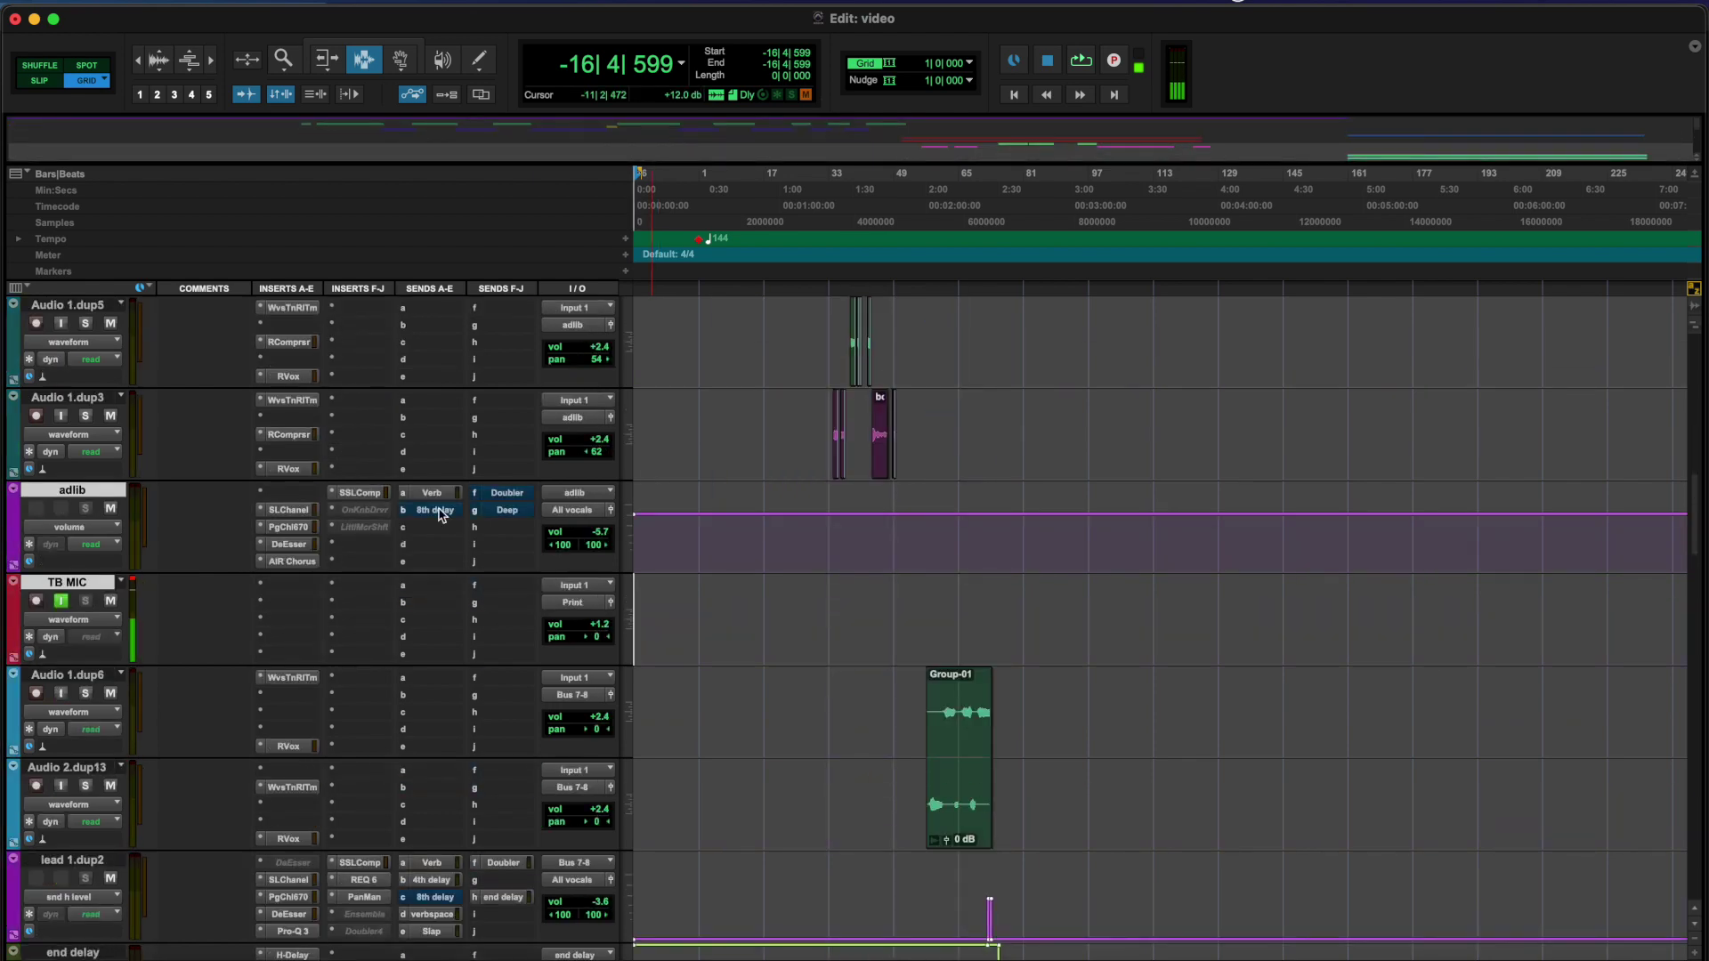